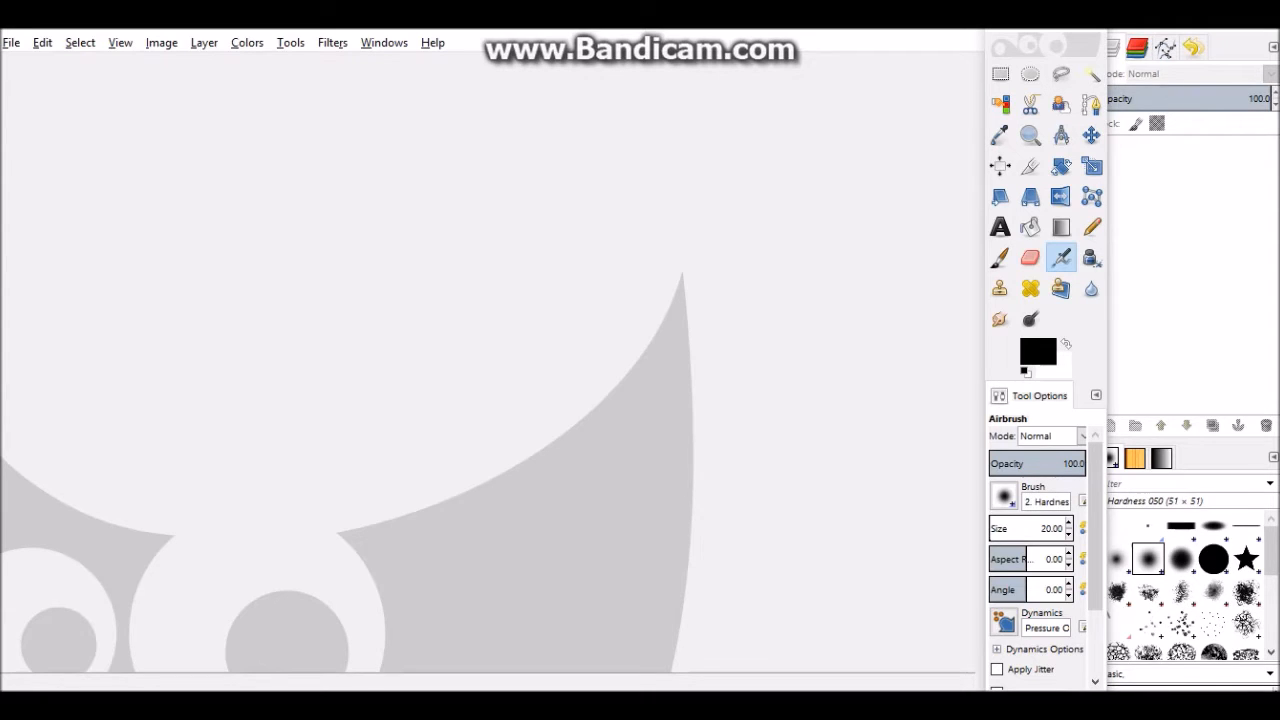
Open MyBannerTemplate.xcf from the gimp folder inside the personal folder on the Desktop
click(11, 43)
click(66, 125)
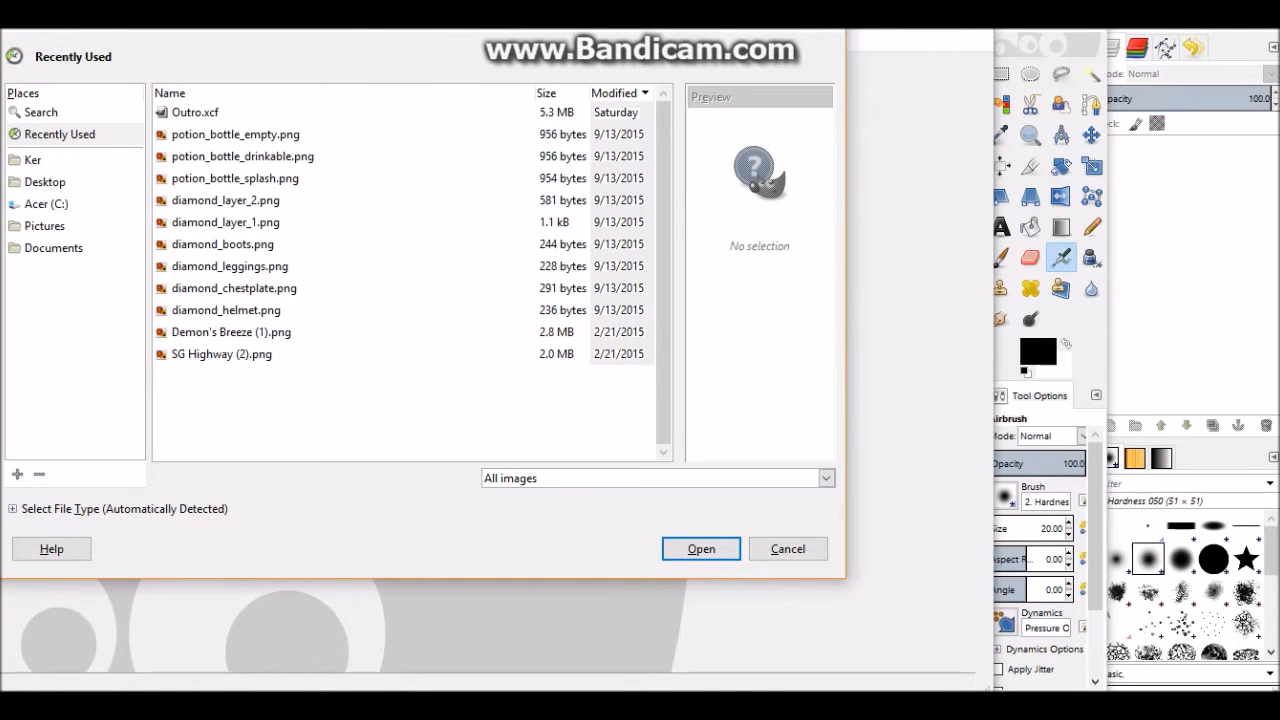
click(45, 182)
double_click(219, 112)
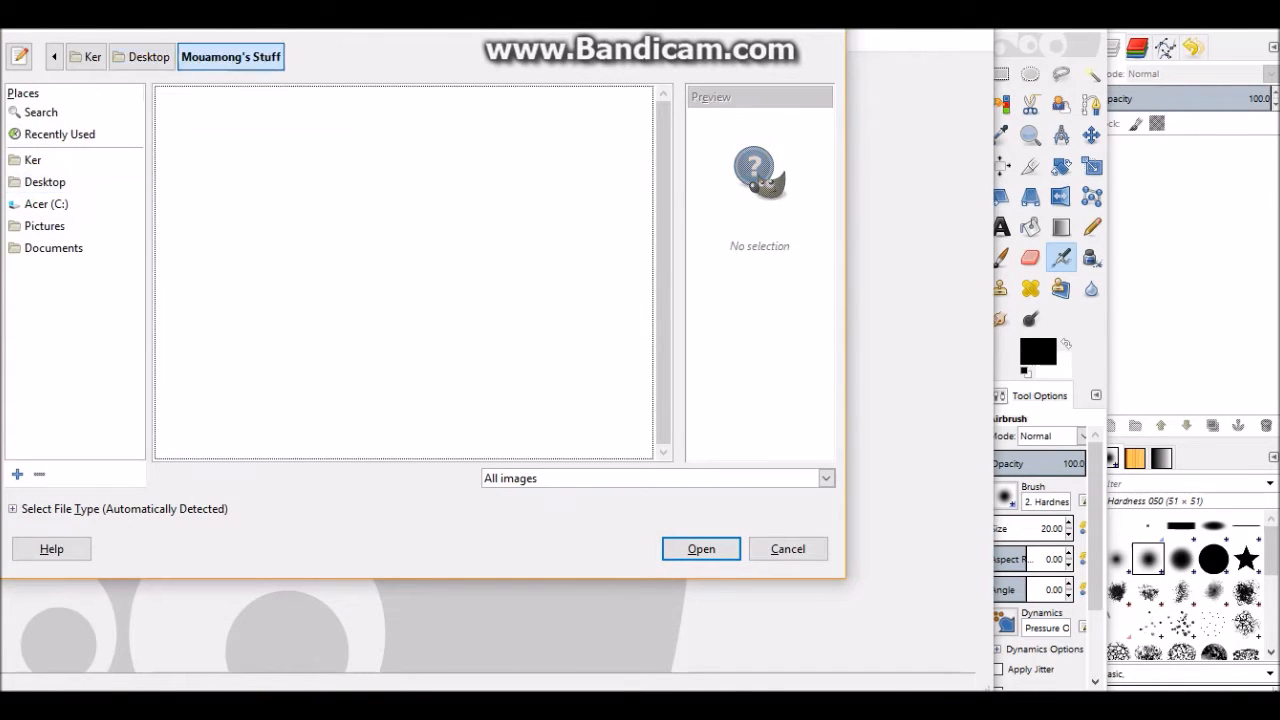
double_click(185, 178)
click(229, 156)
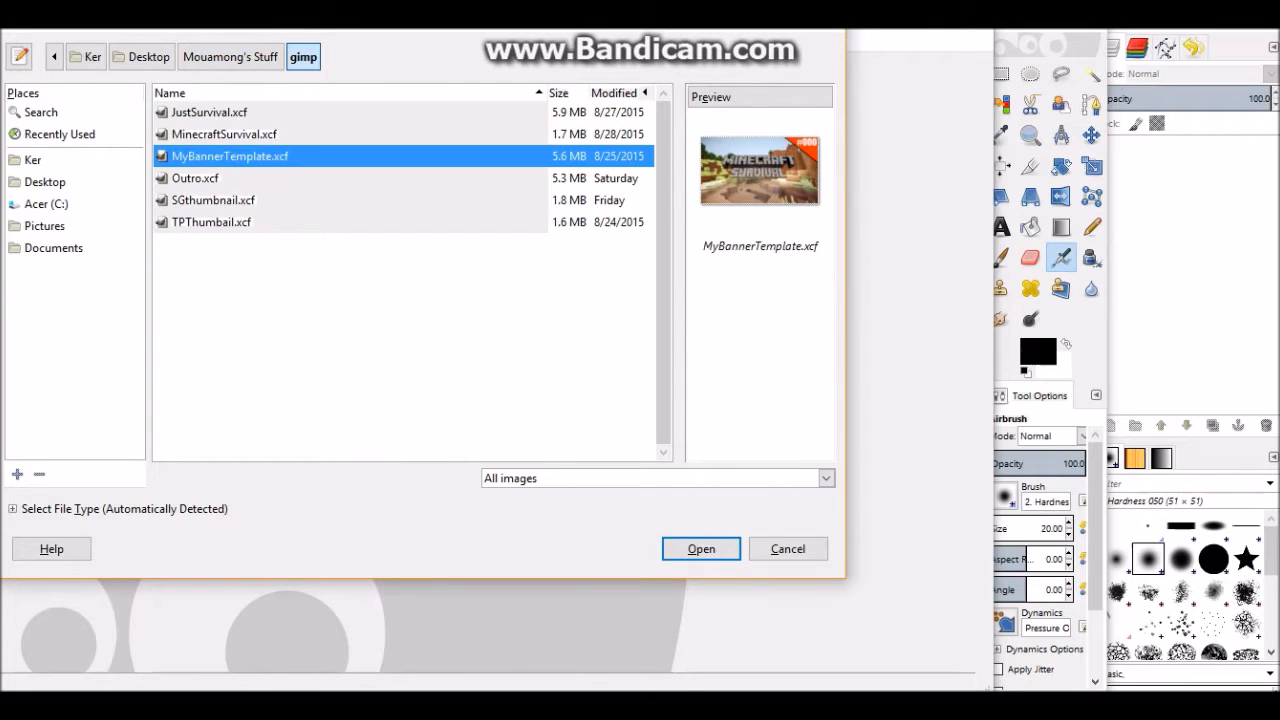
click(213, 200)
click(229, 156)
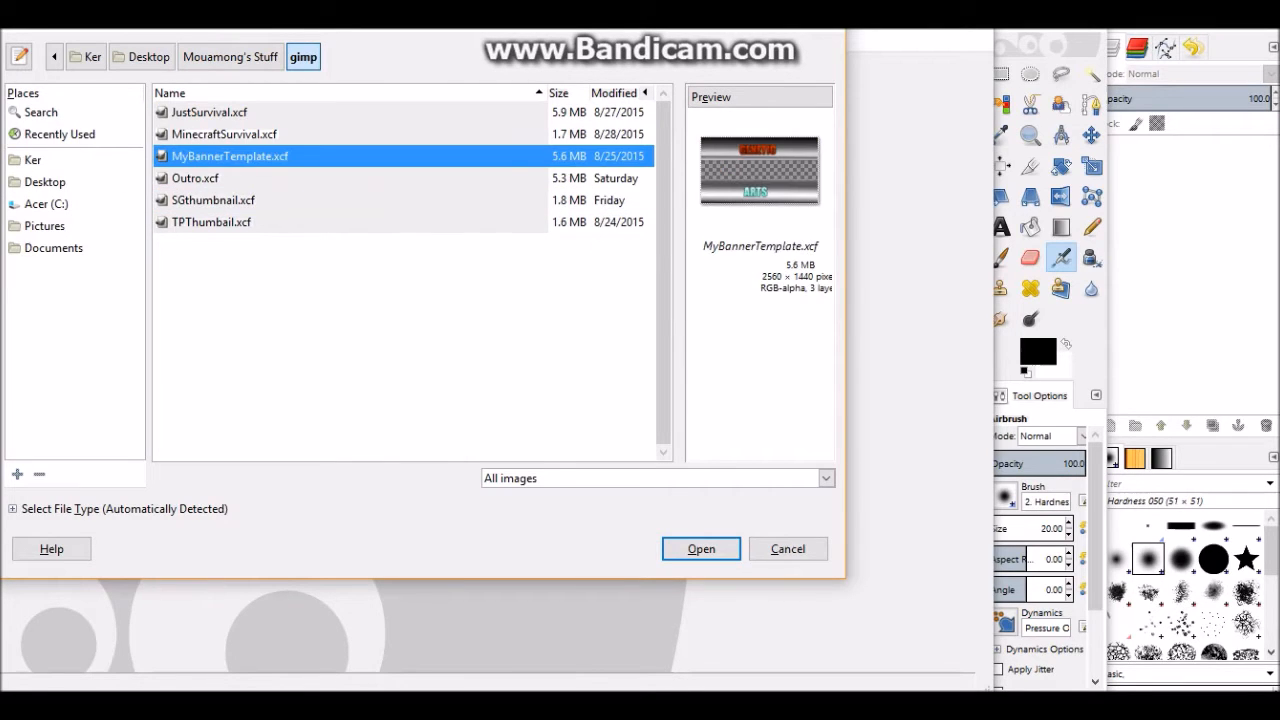
click(701, 548)
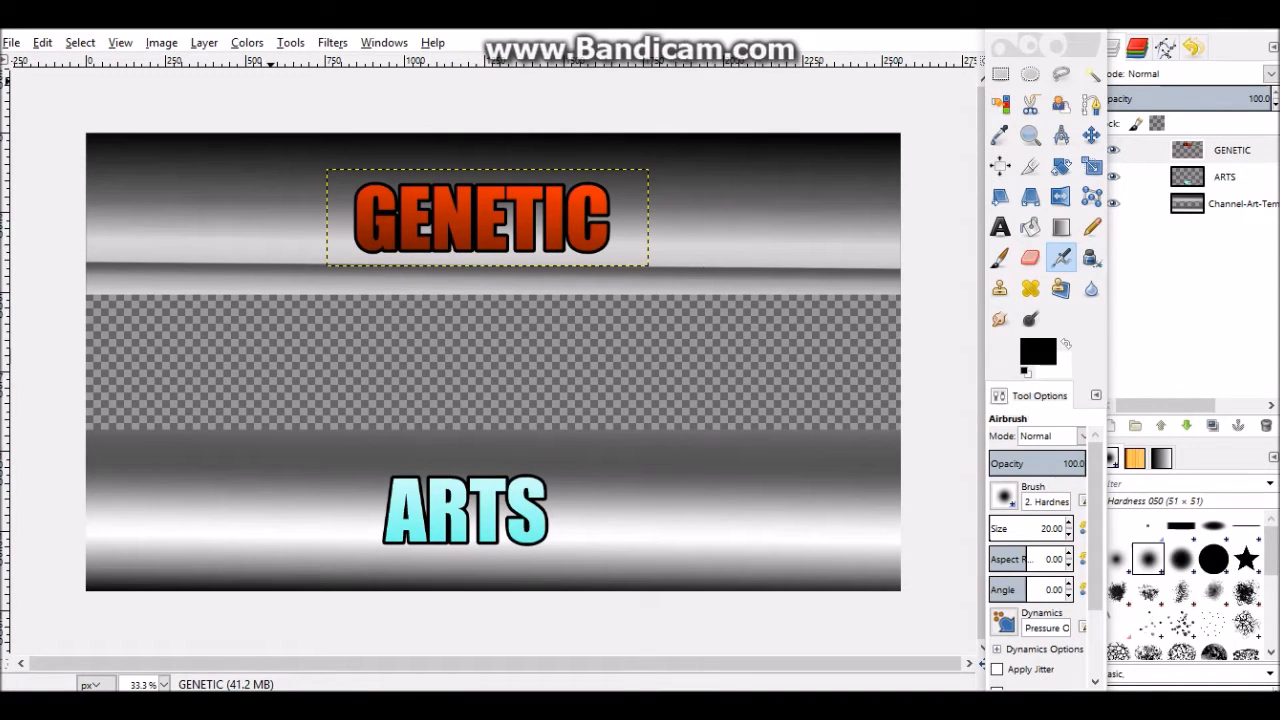
click(11, 42)
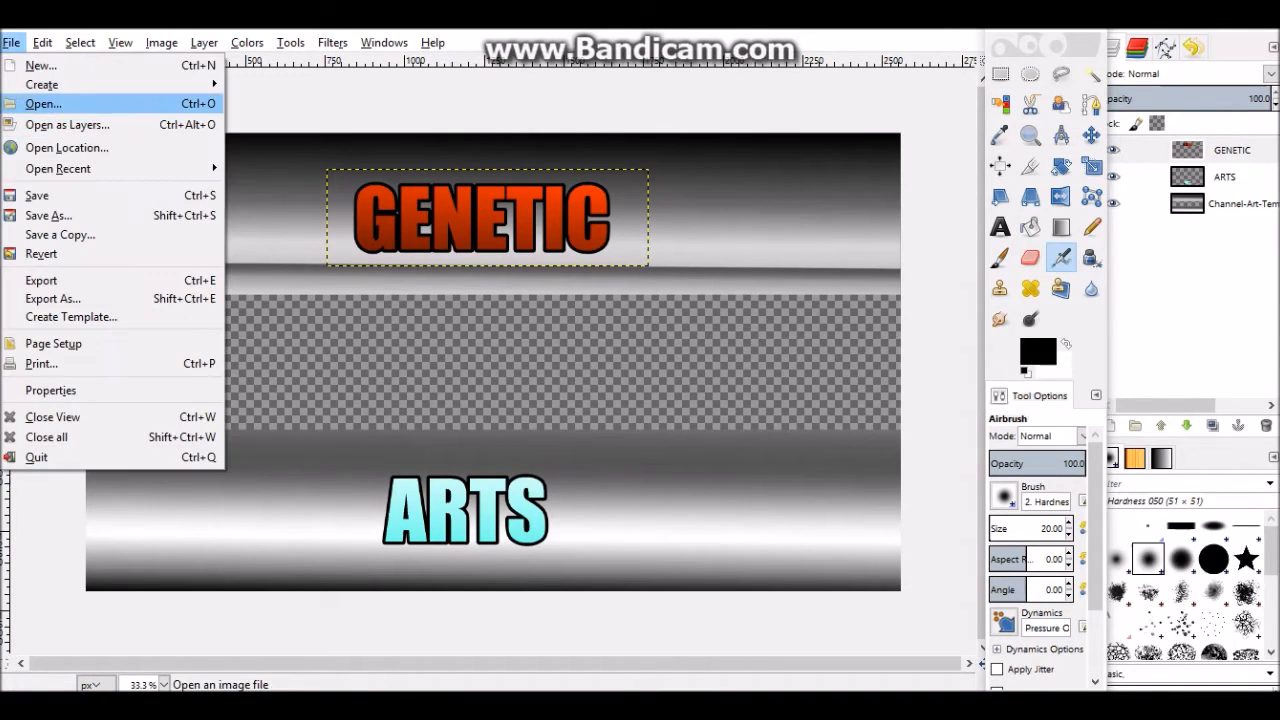
click(300, 262)
right_click(1152, 150)
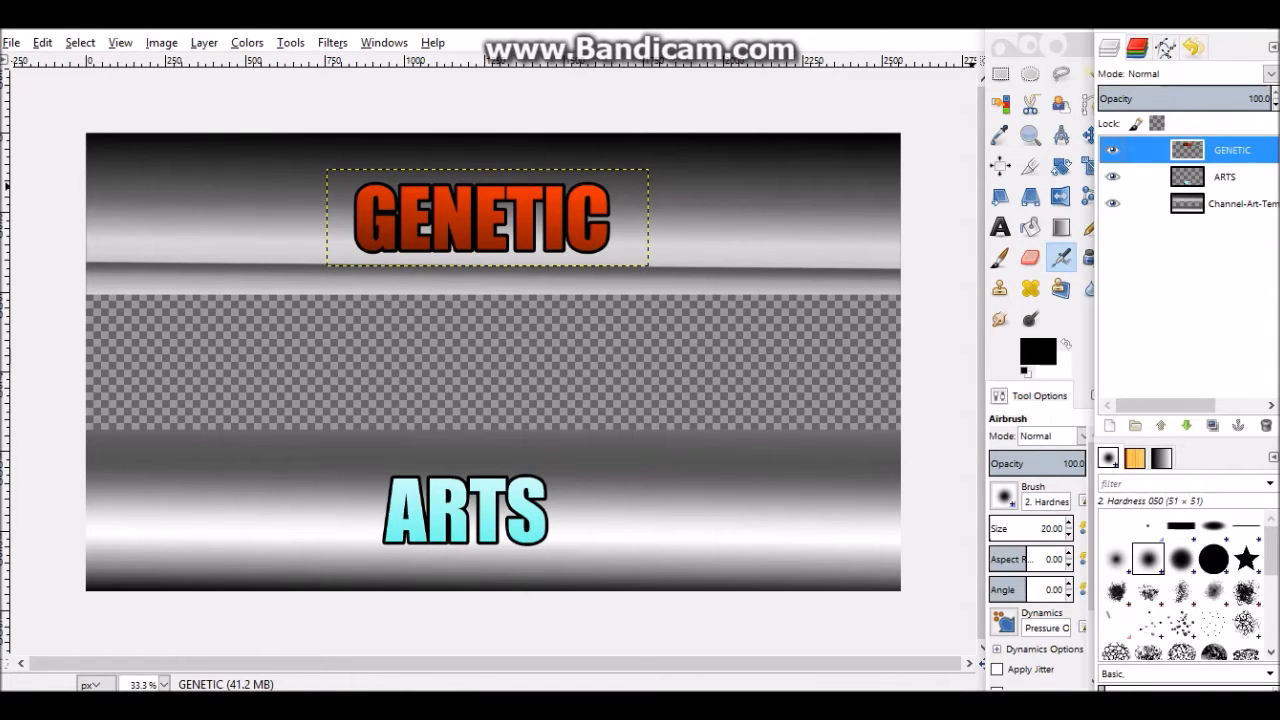
key(Escape)
Add a new transparent 2560 × 1440 px layer and lower it to the bottom of the layer stack
right_click(1186, 150)
click(1040, 42)
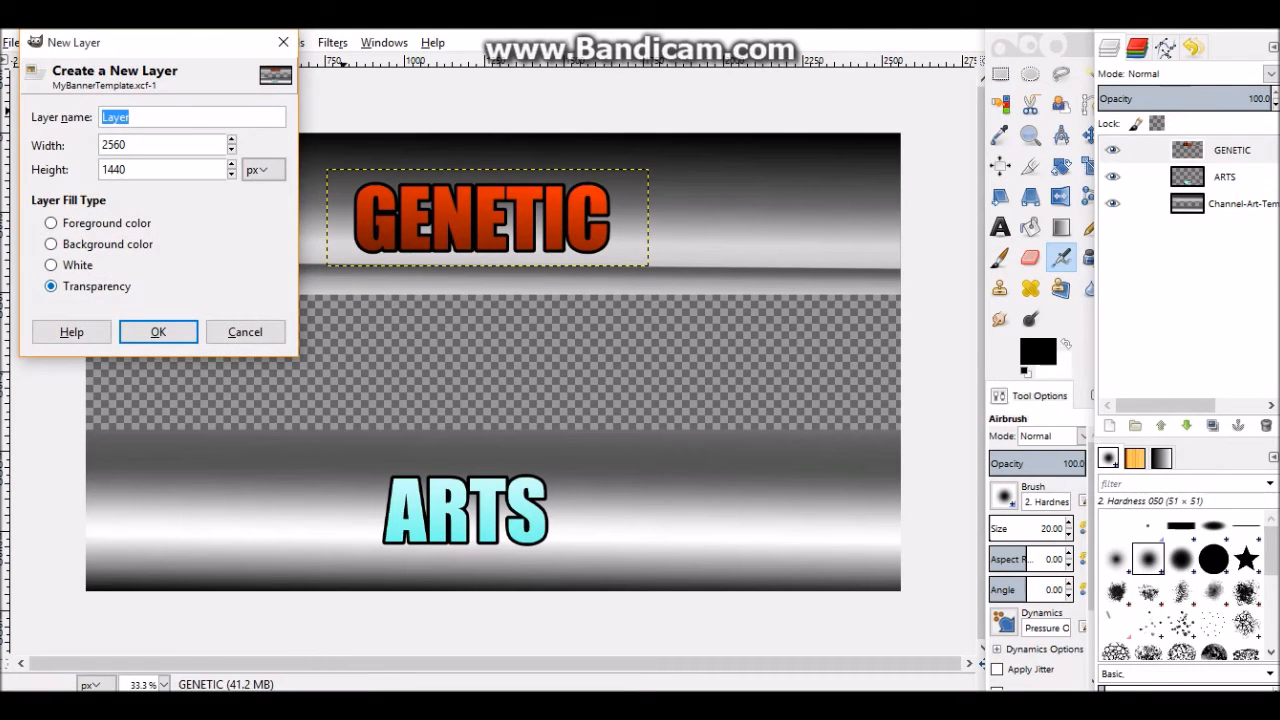
click(158, 332)
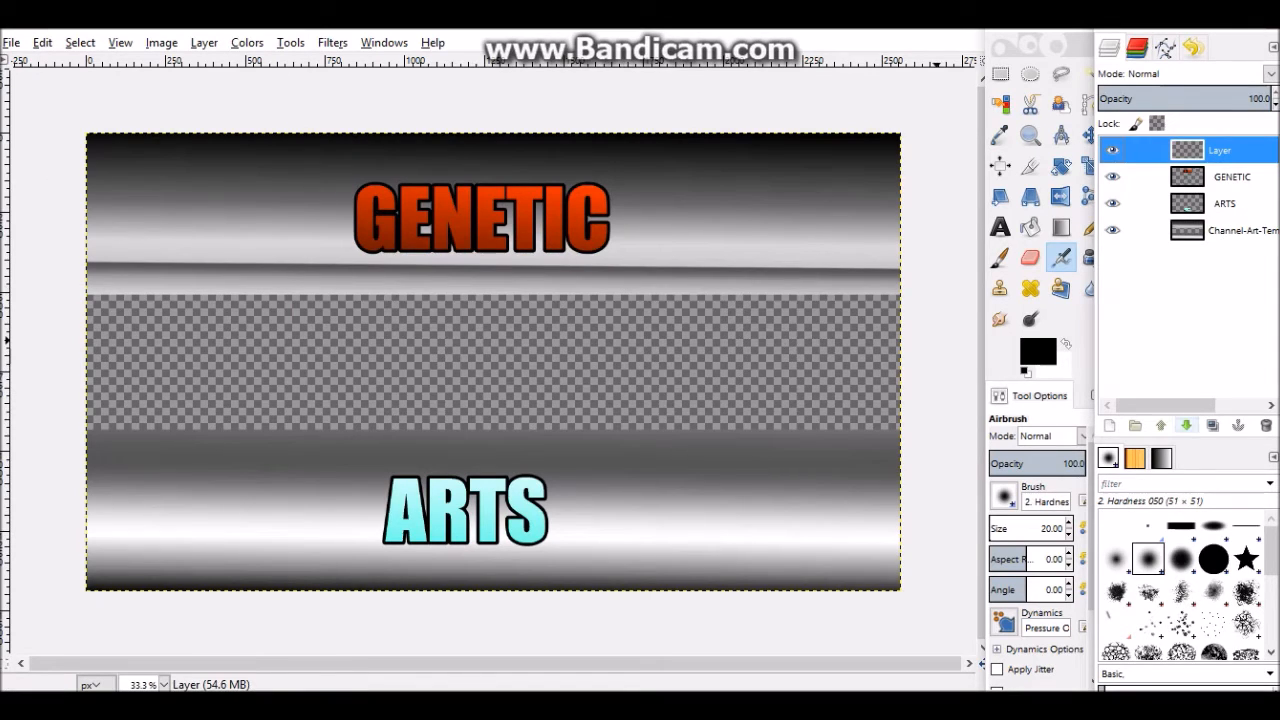
click(1186, 425)
click(1186, 425)
click(1186, 425)
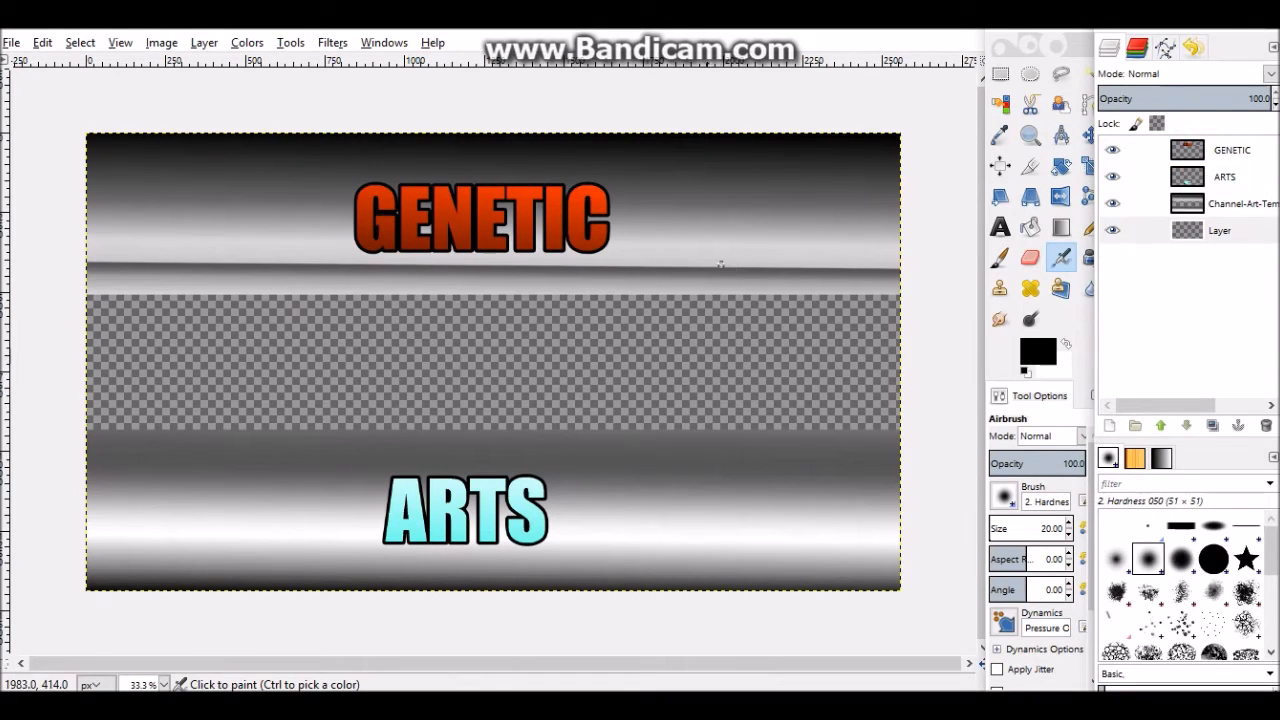
Activate the Blend tool and set the foreground colour to green 00ff60 and the background colour to near-black
key(g)
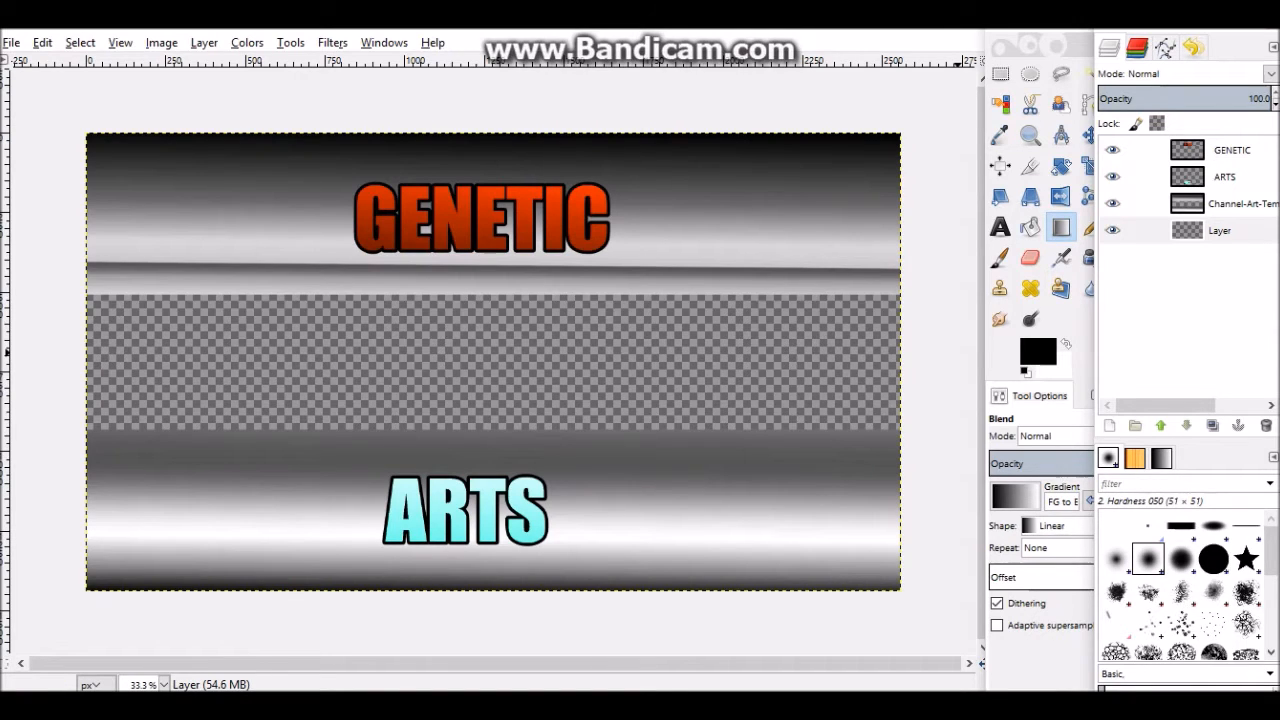
click(1037, 351)
click(253, 193)
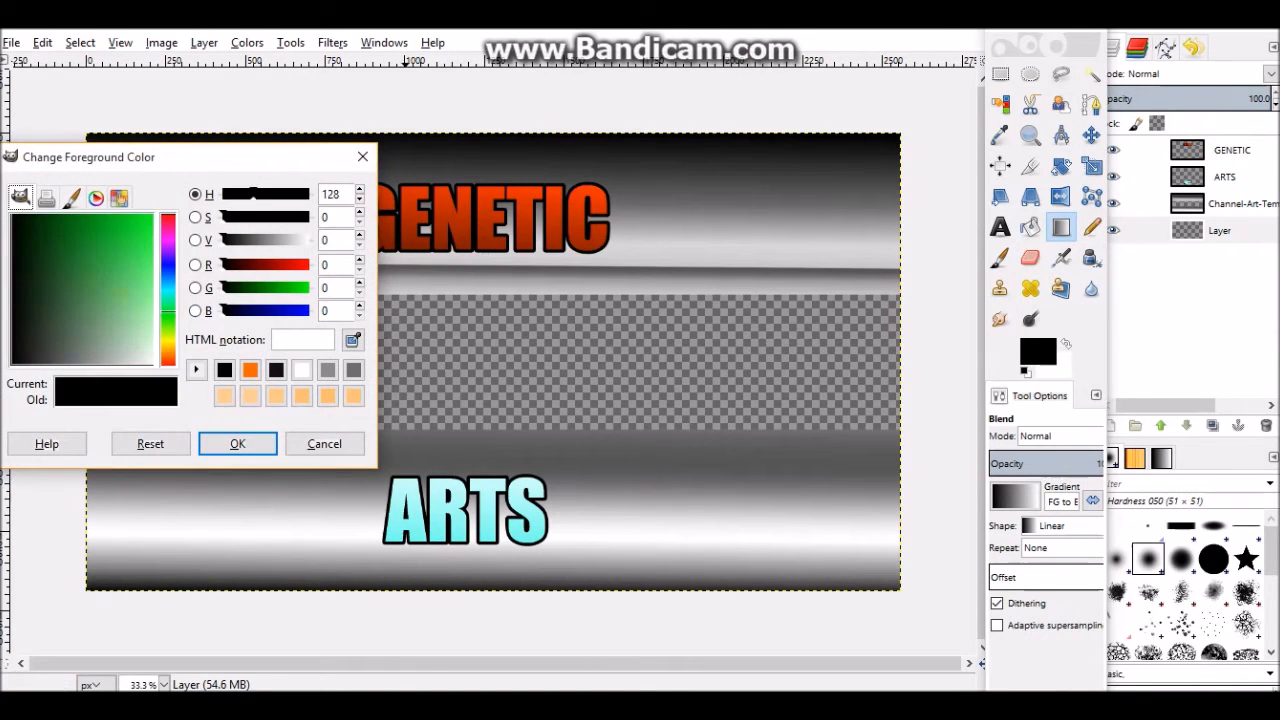
drag(136, 222, 154, 213)
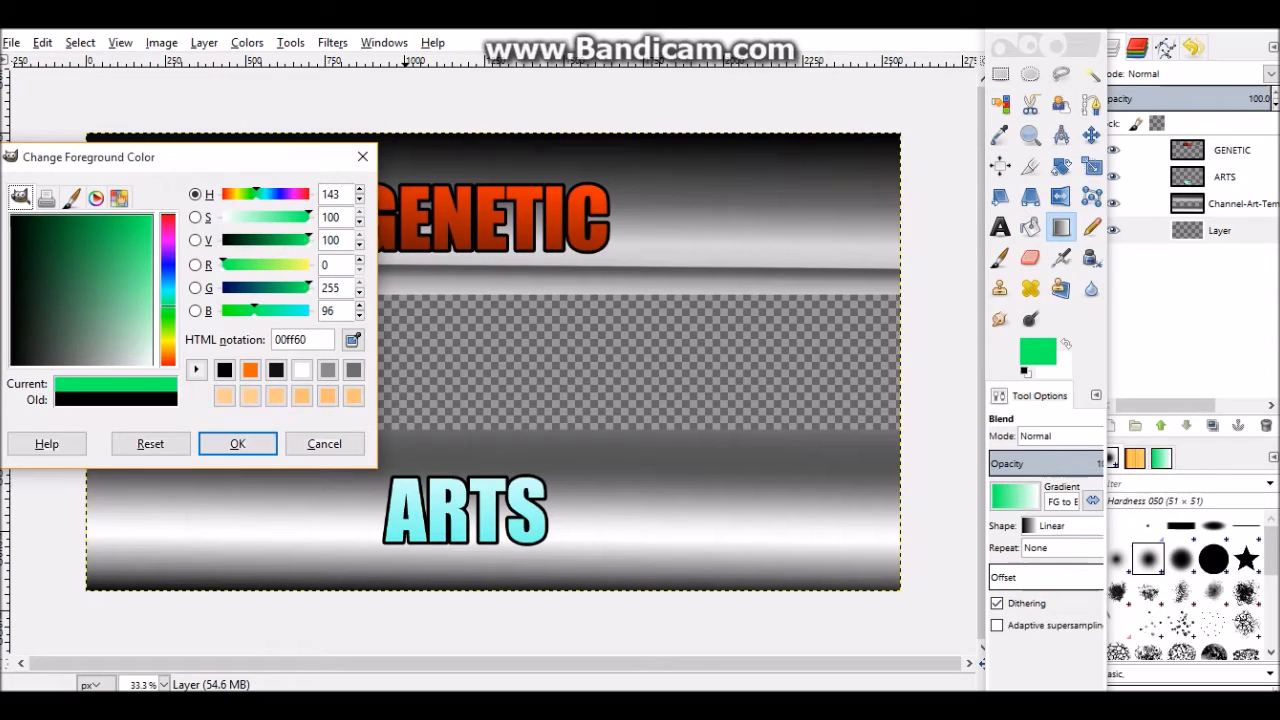
click(237, 443)
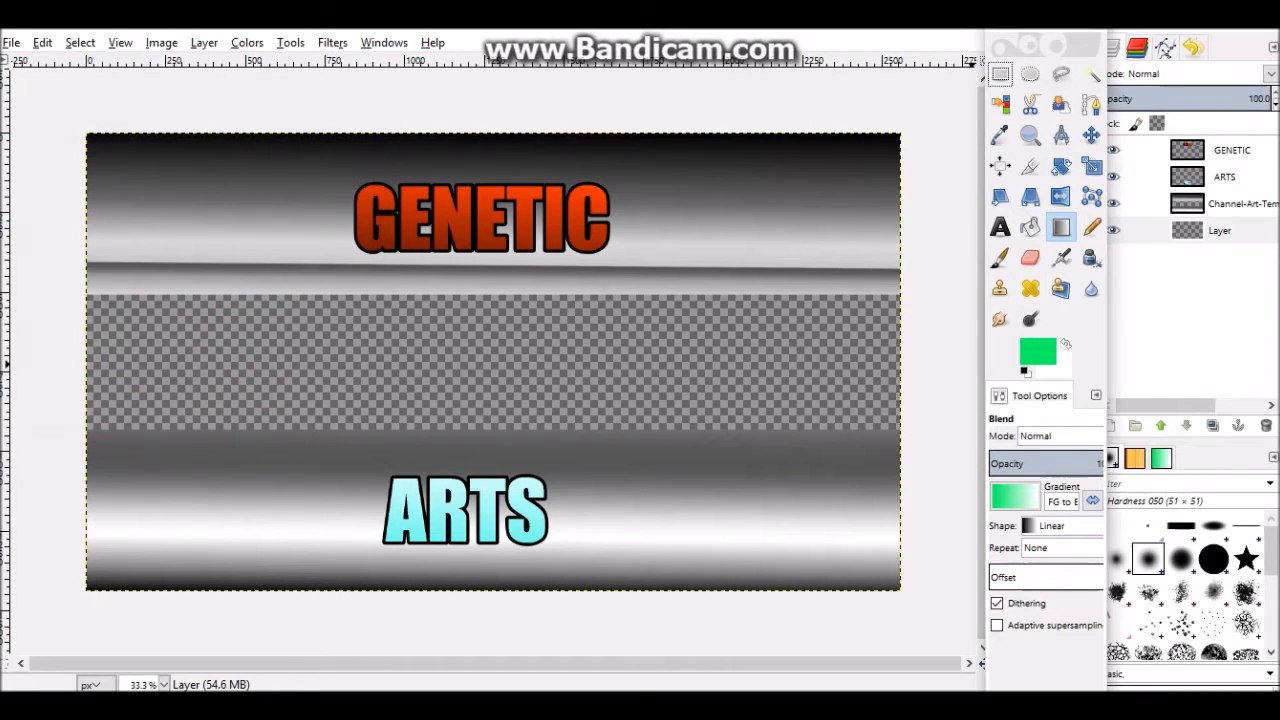
click(1063, 370)
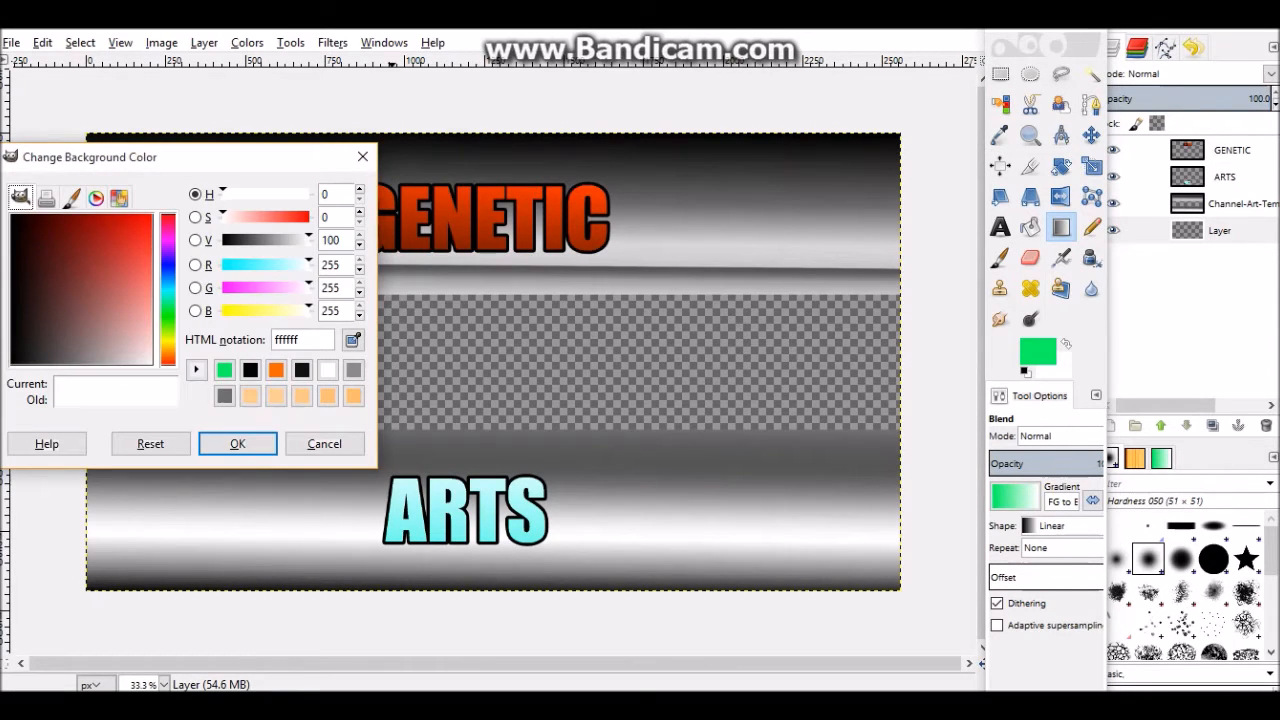
click(302, 370)
click(237, 443)
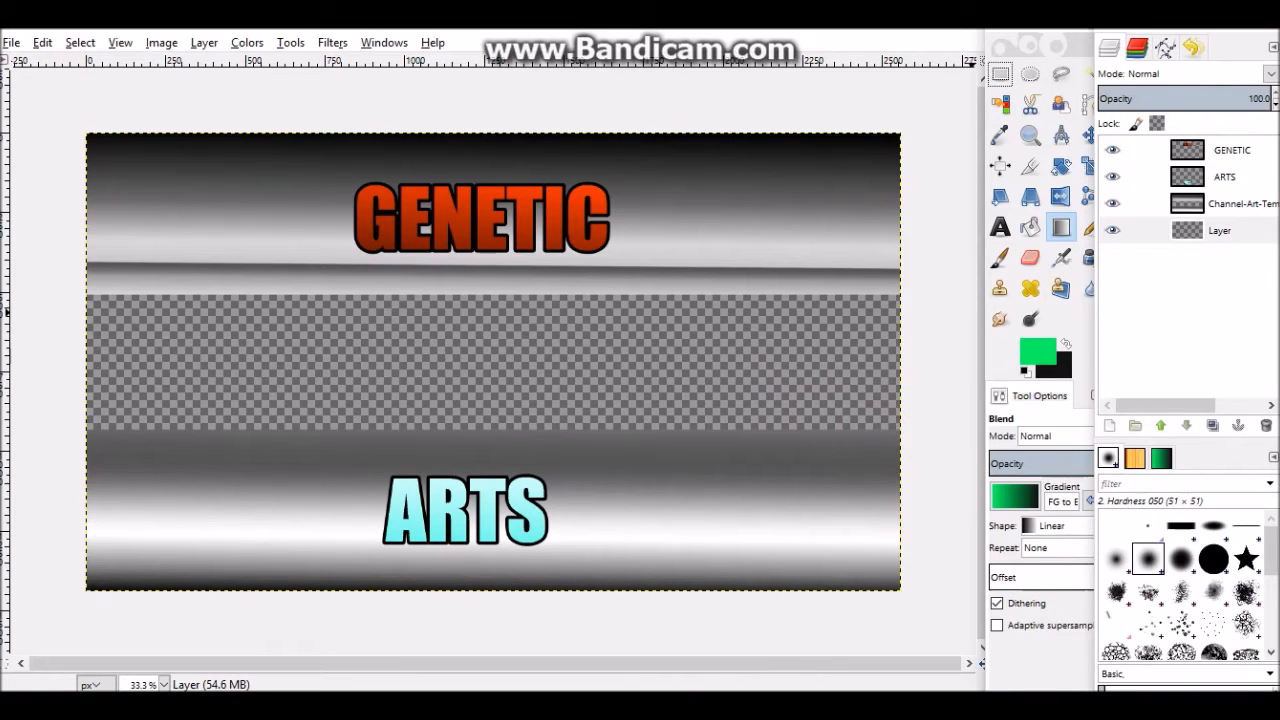
Try a bi-linear green-to-black gradient from the middle band down to the banner's lower edge, and undo it
click(1055, 525)
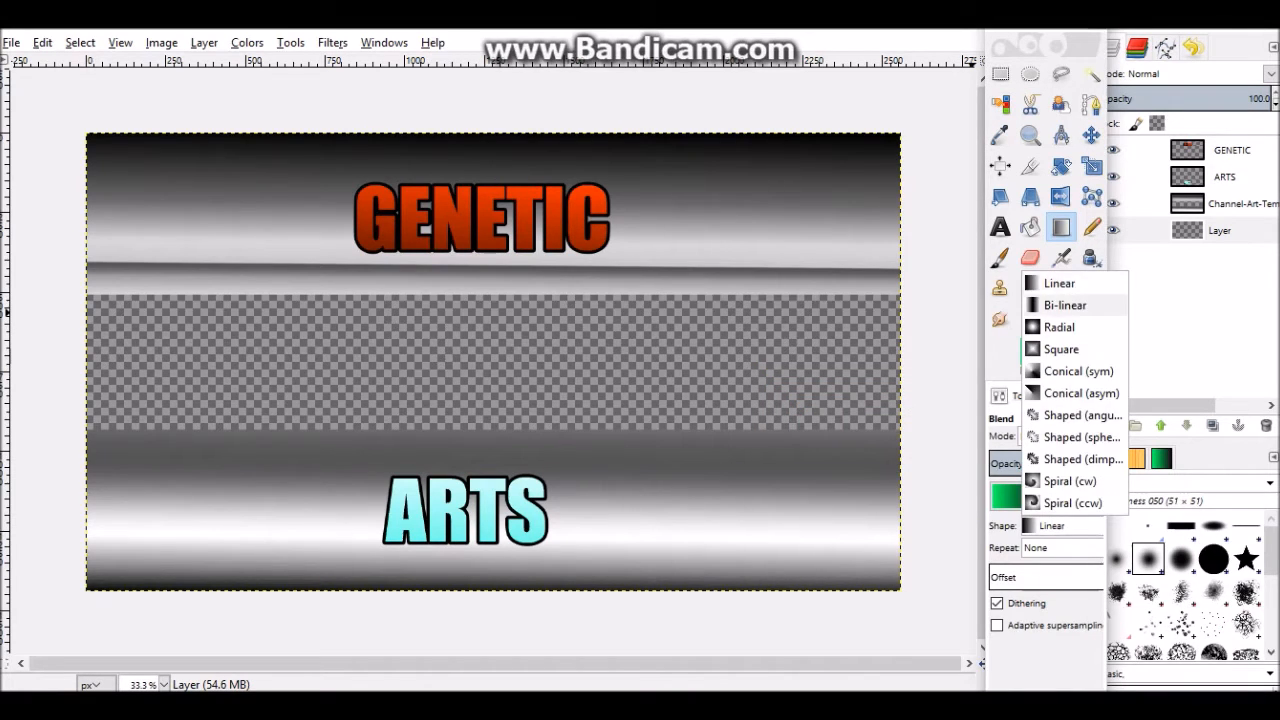
click(1052, 300)
drag(474, 345, 470, 596)
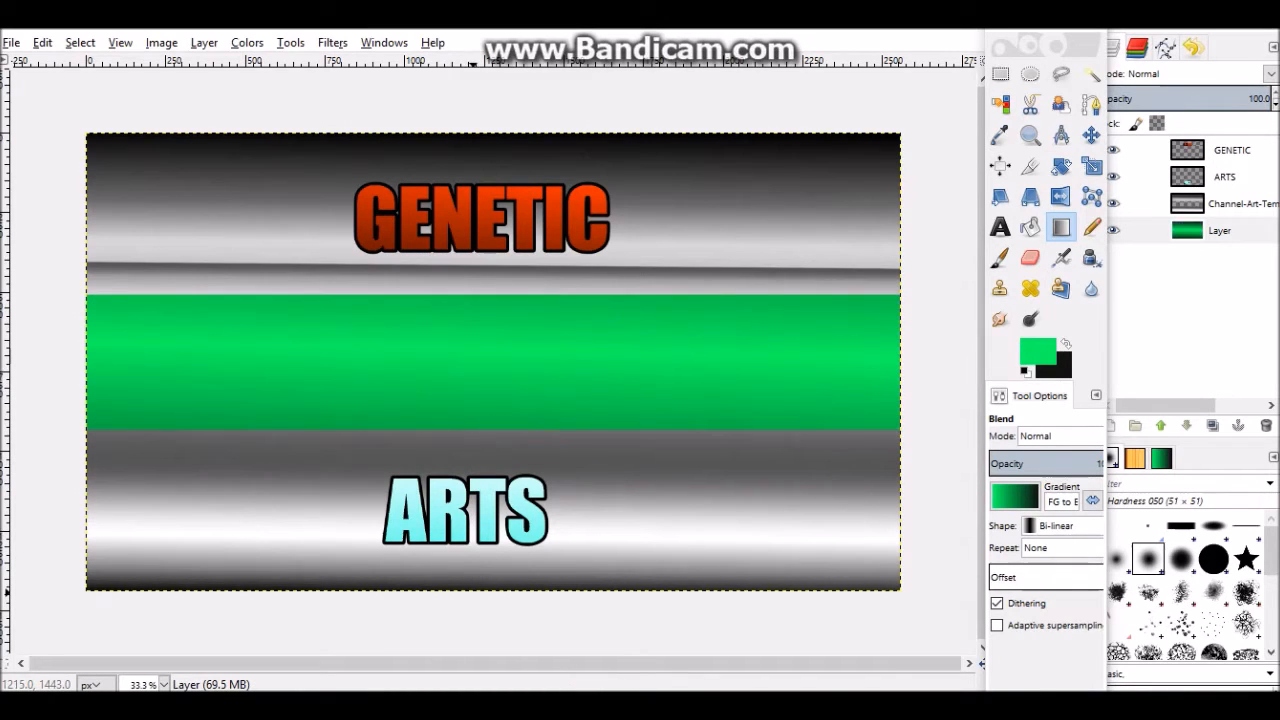
key(ctrl+z)
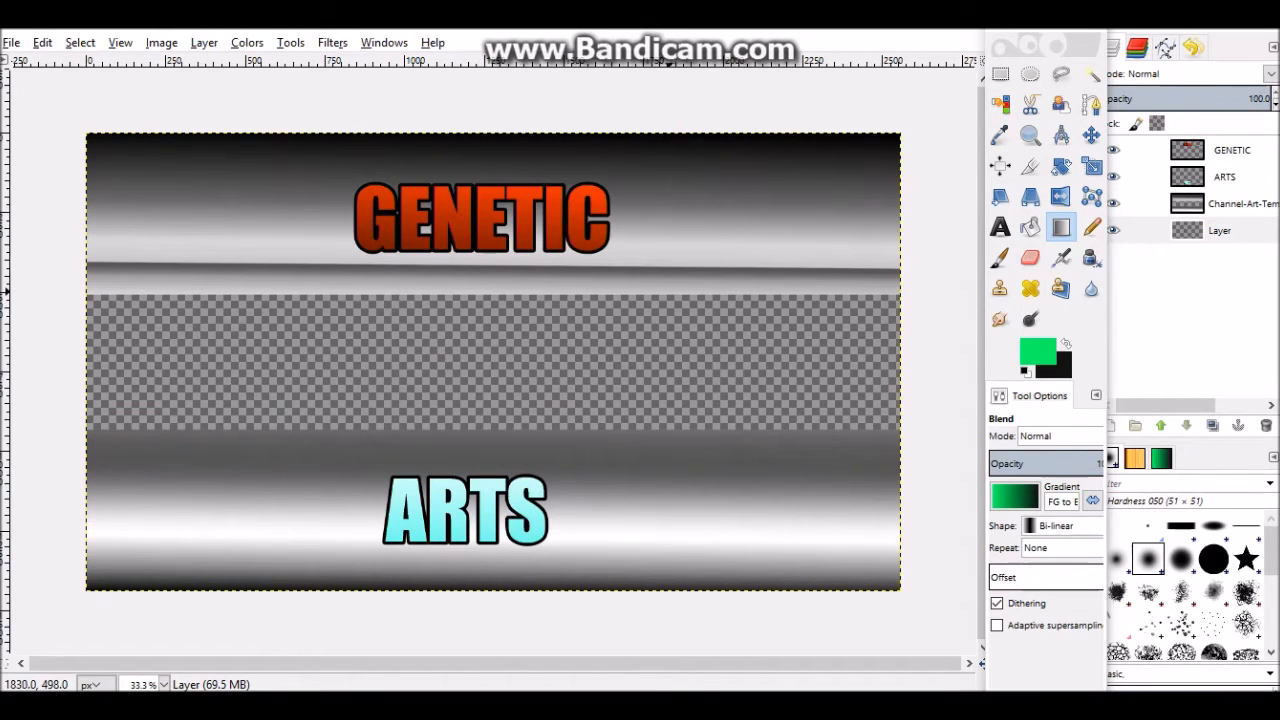
Redraw the bi-linear gradient with shorter spans, undoing the first, ending with one from the band's centre to just below the band
drag(485, 368, 490, 532)
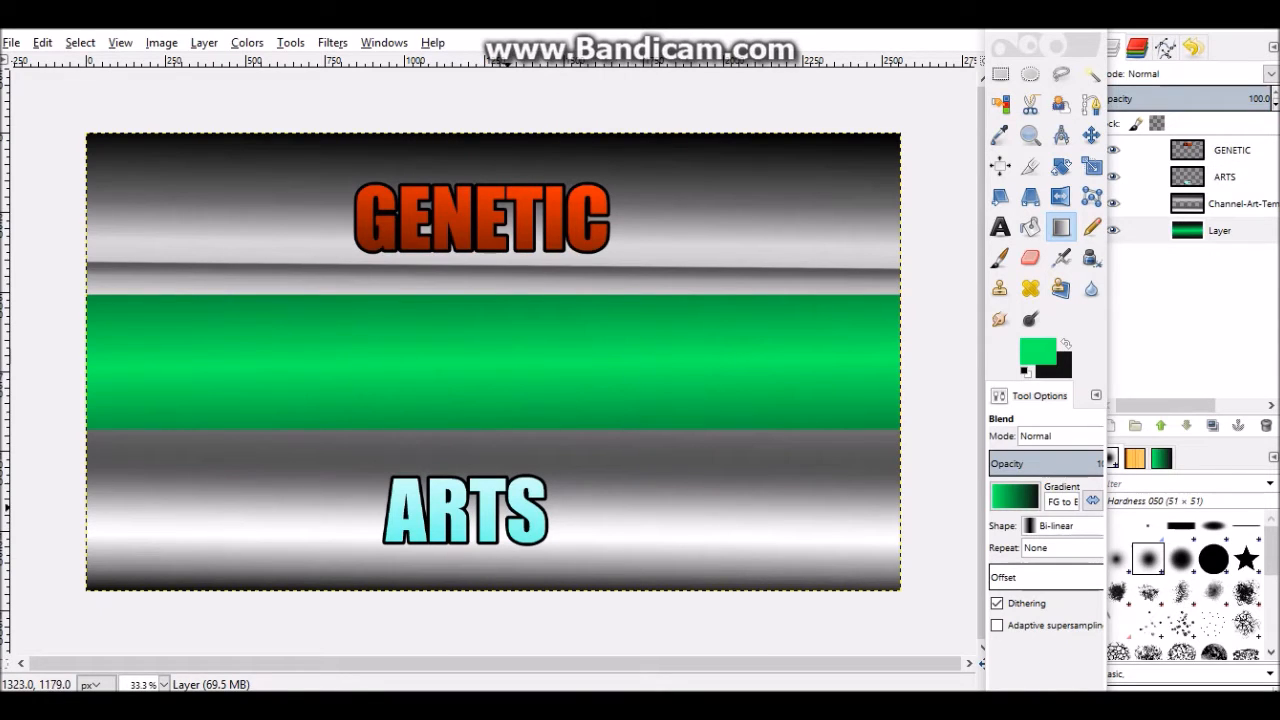
key(ctrl+z)
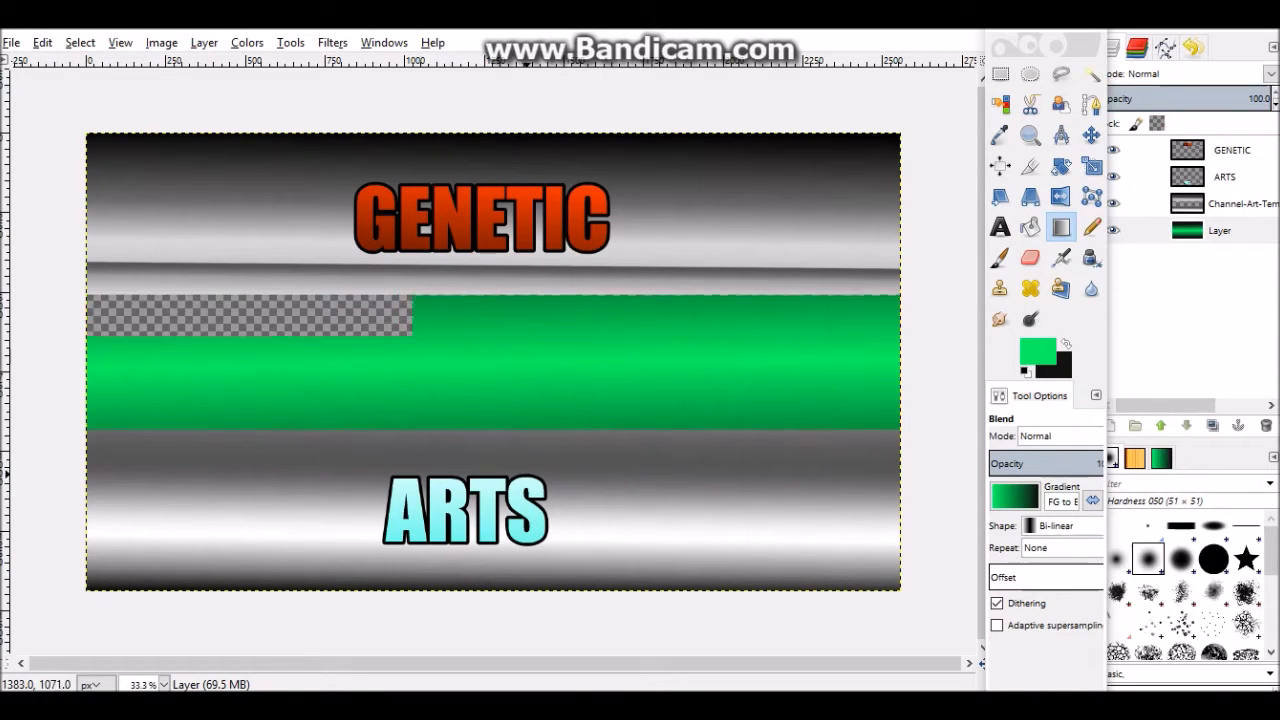
drag(482, 365, 484, 453)
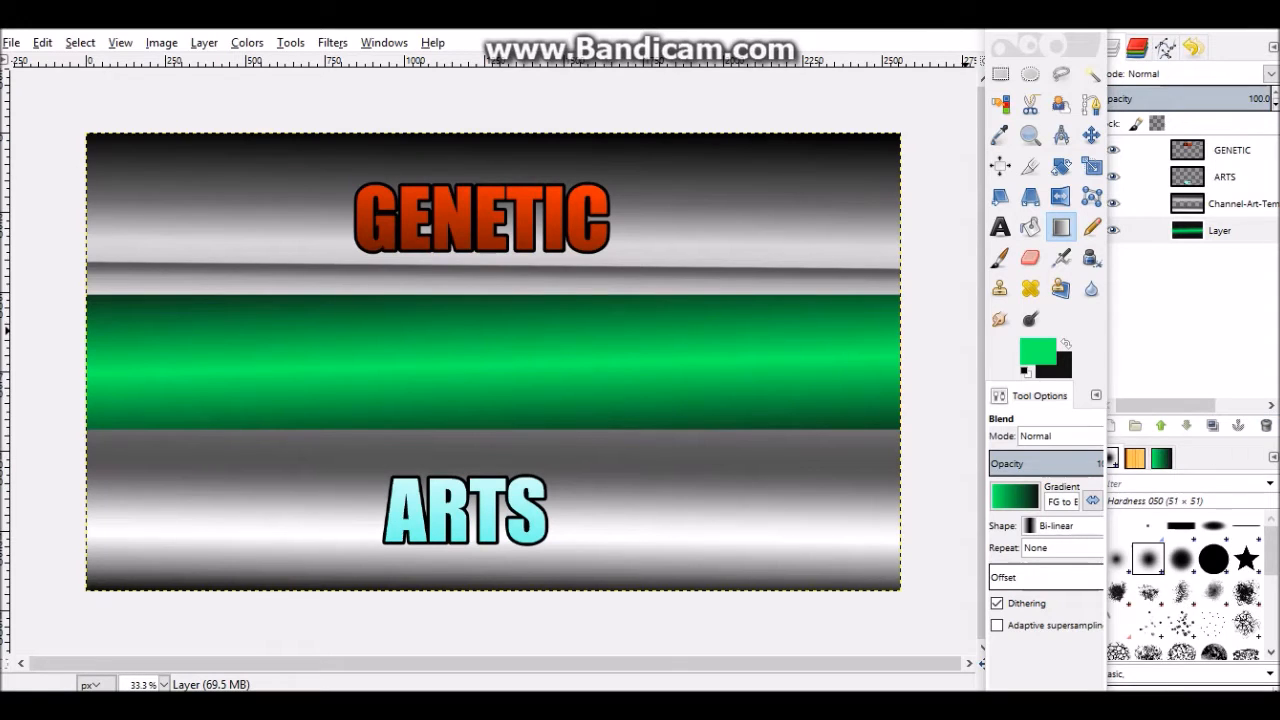
Delete the green gradient layer beneath the banner template
click(1220, 231)
click(1266, 426)
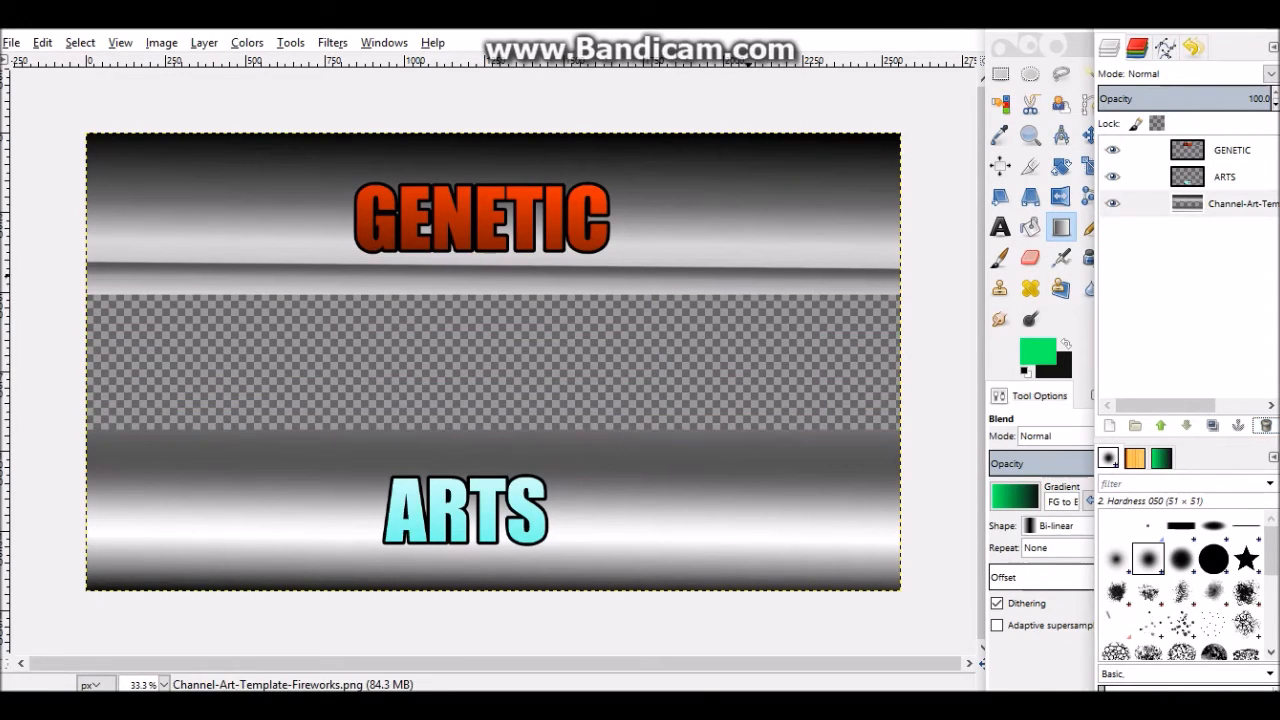
Import Alaskan Village (1).png from the Sg Screenshots folder as a layer and lower it beneath the channel art template layer
click(11, 42)
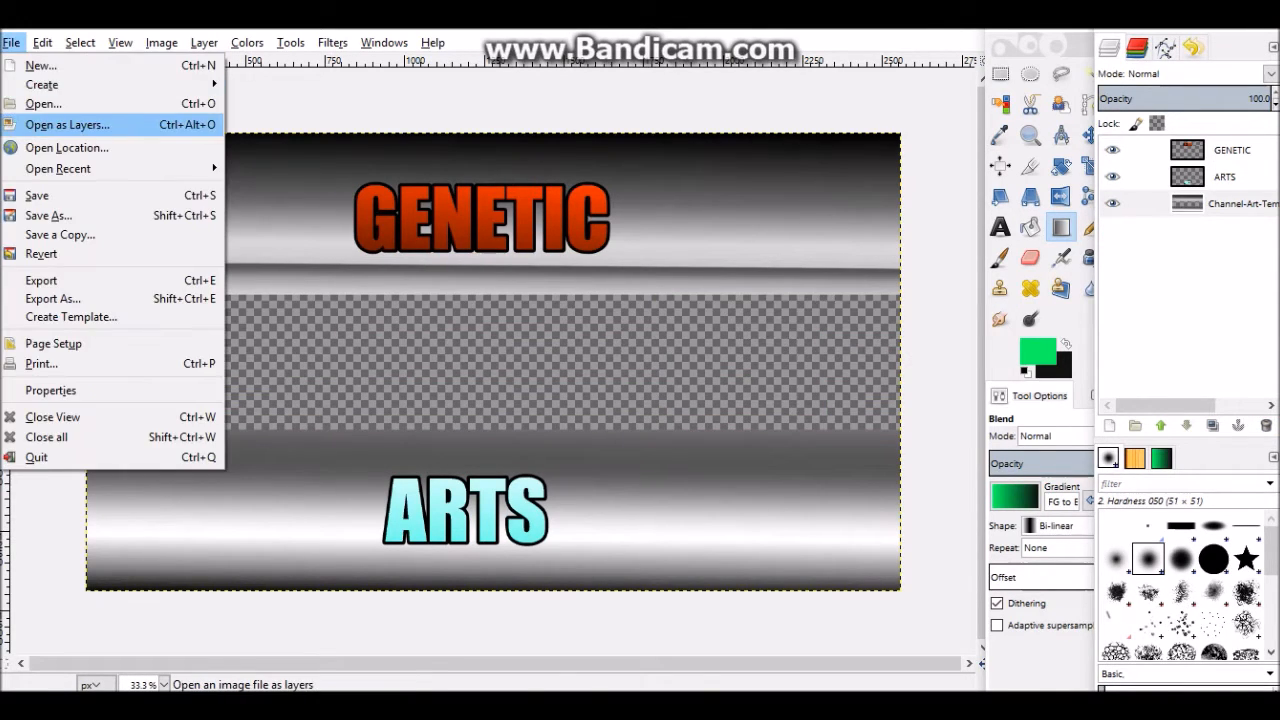
click(110, 125)
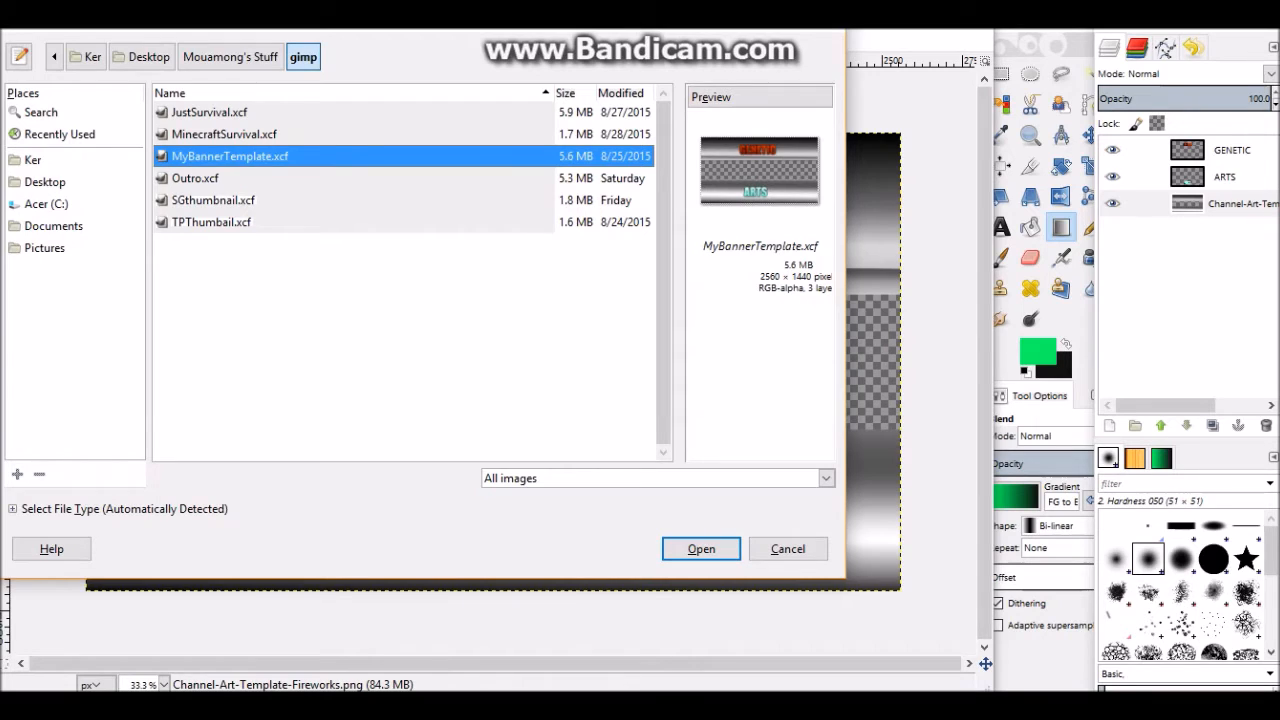
click(231, 57)
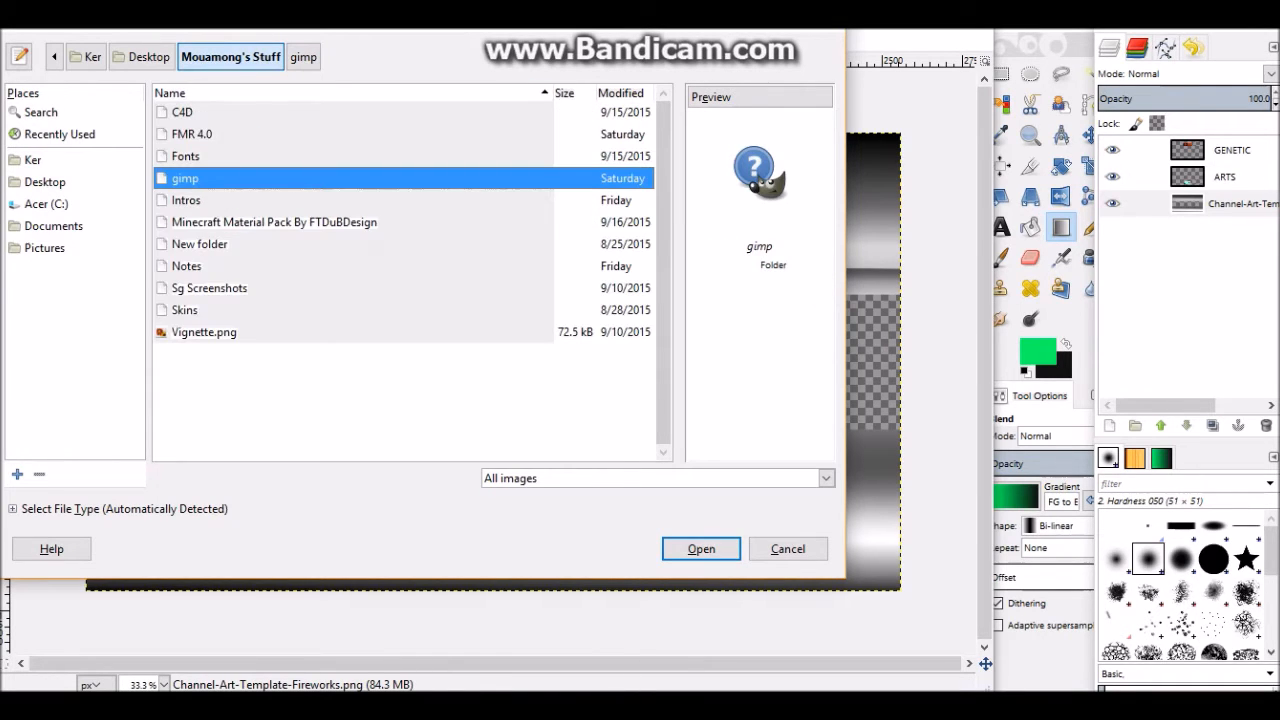
click(235, 222)
click(235, 288)
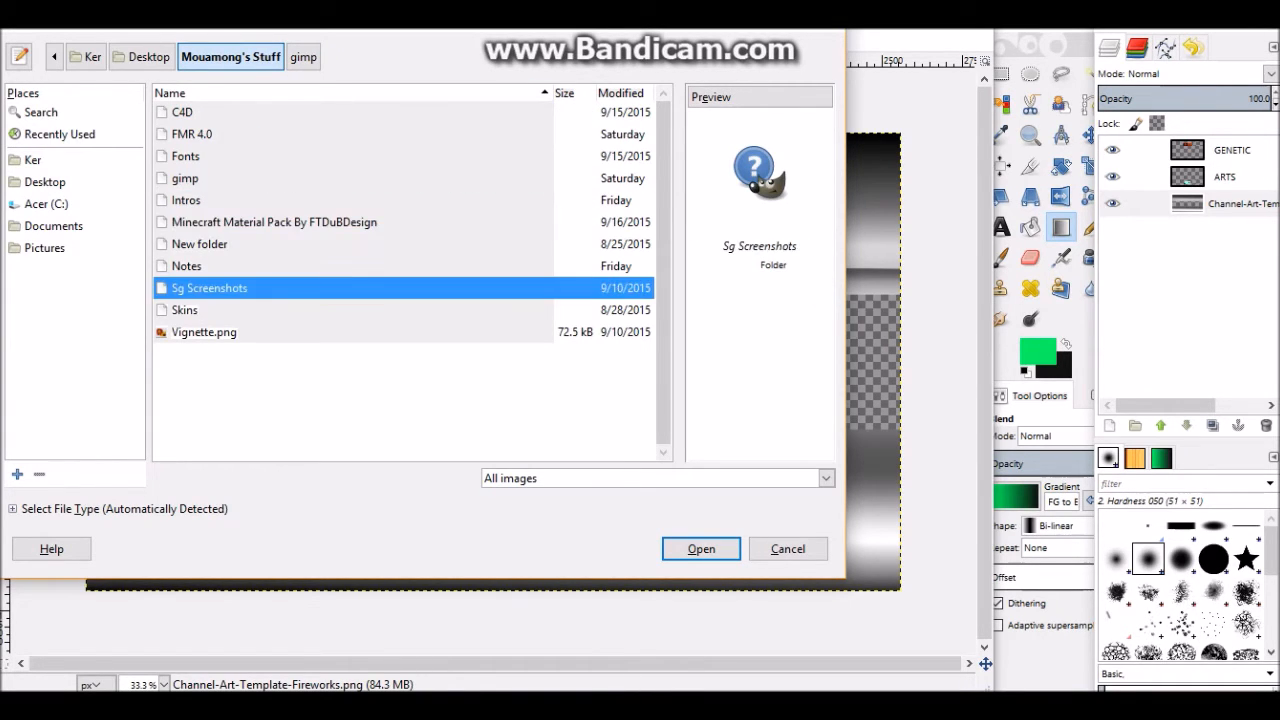
double_click(235, 288)
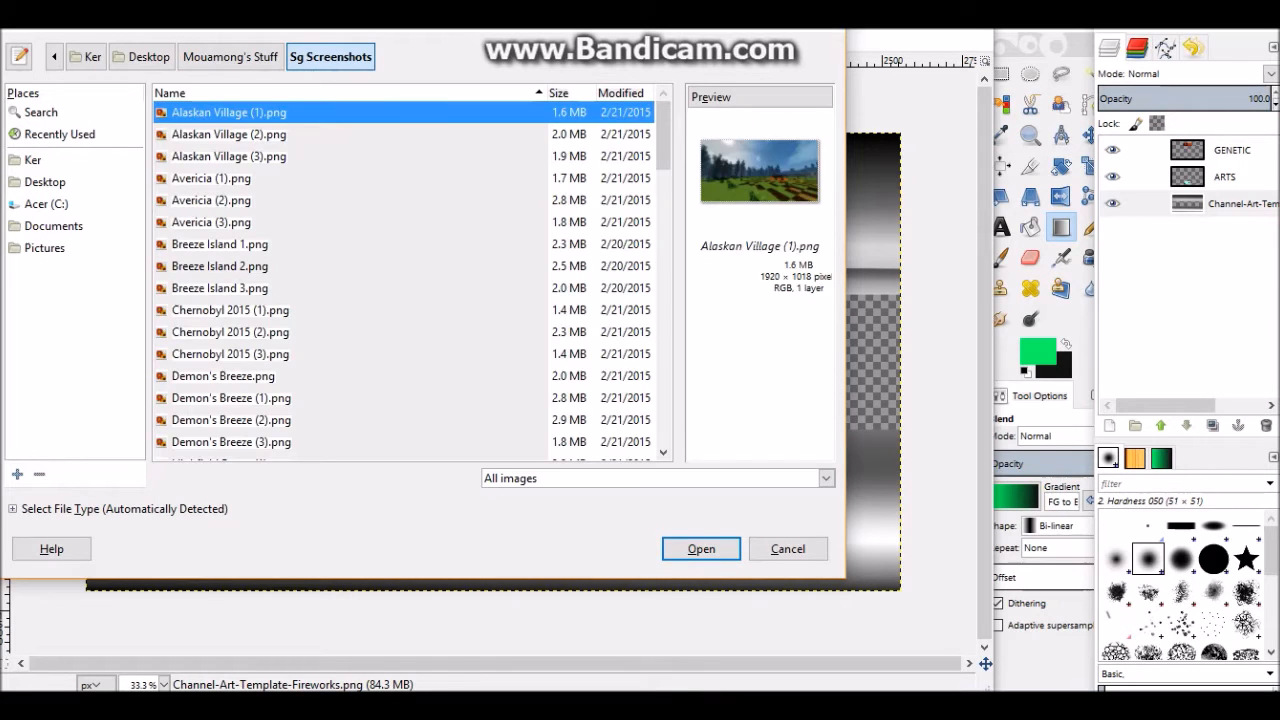
click(235, 266)
click(229, 112)
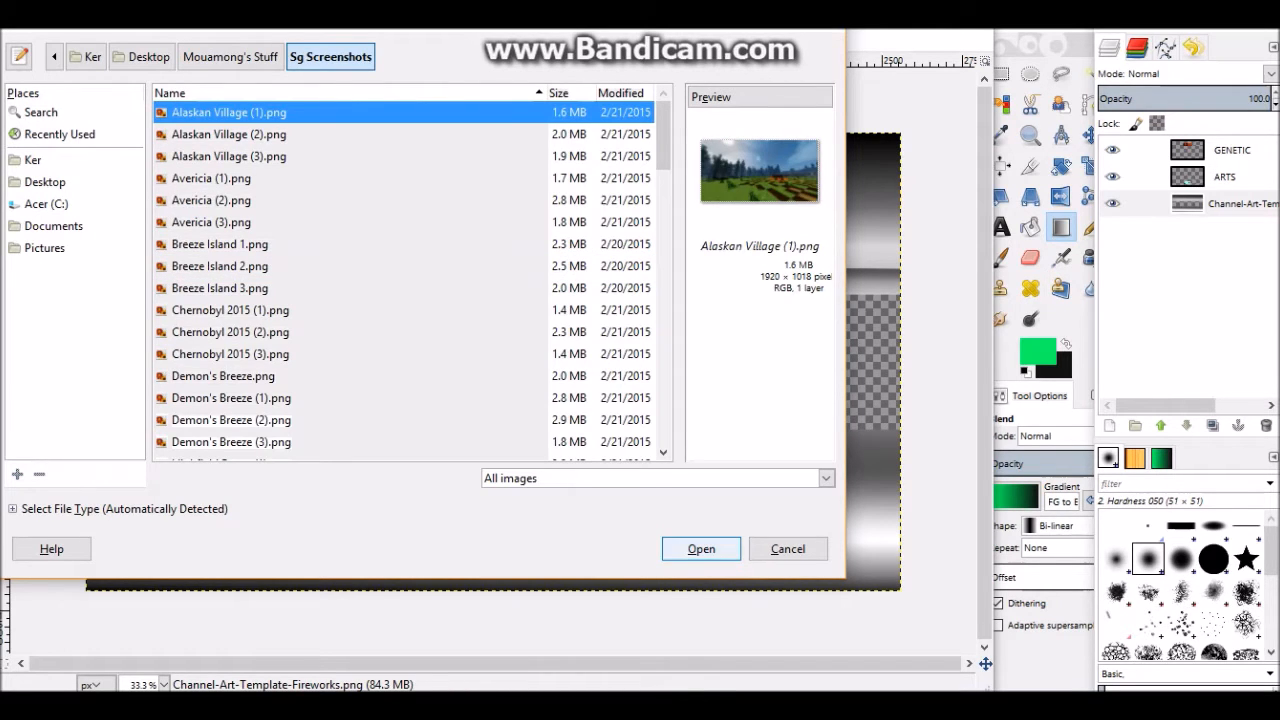
click(701, 549)
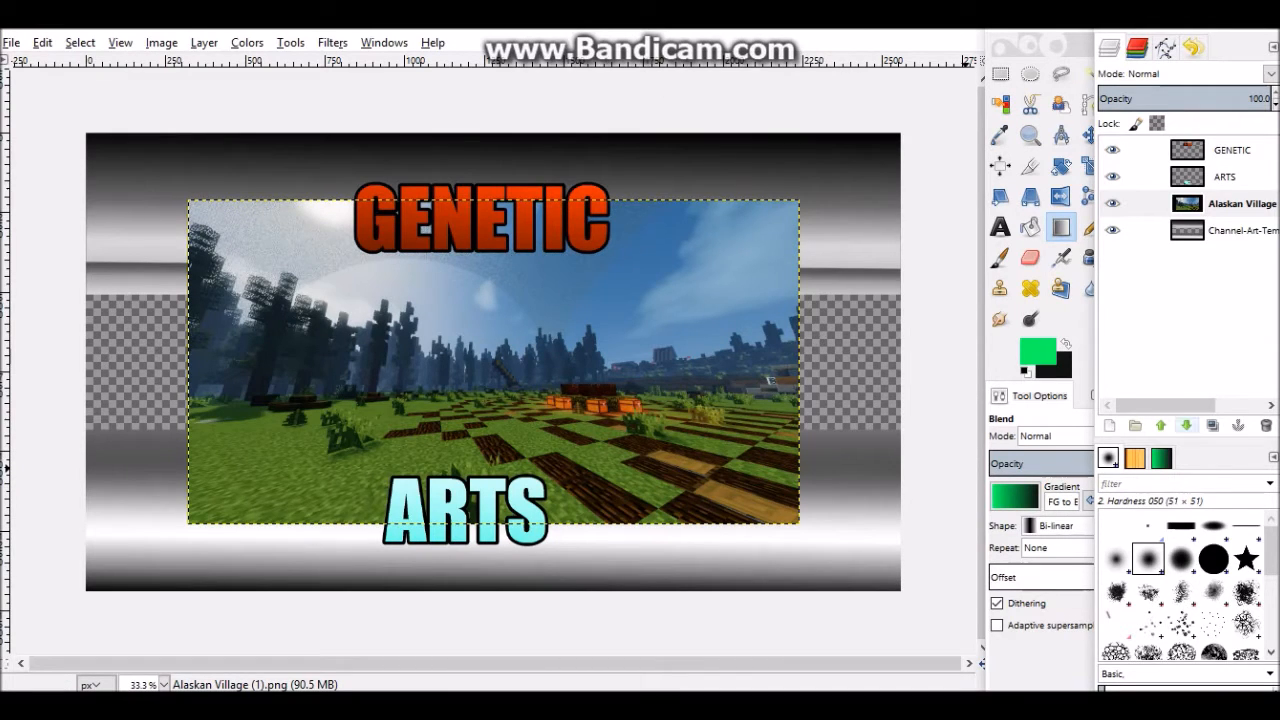
click(1187, 426)
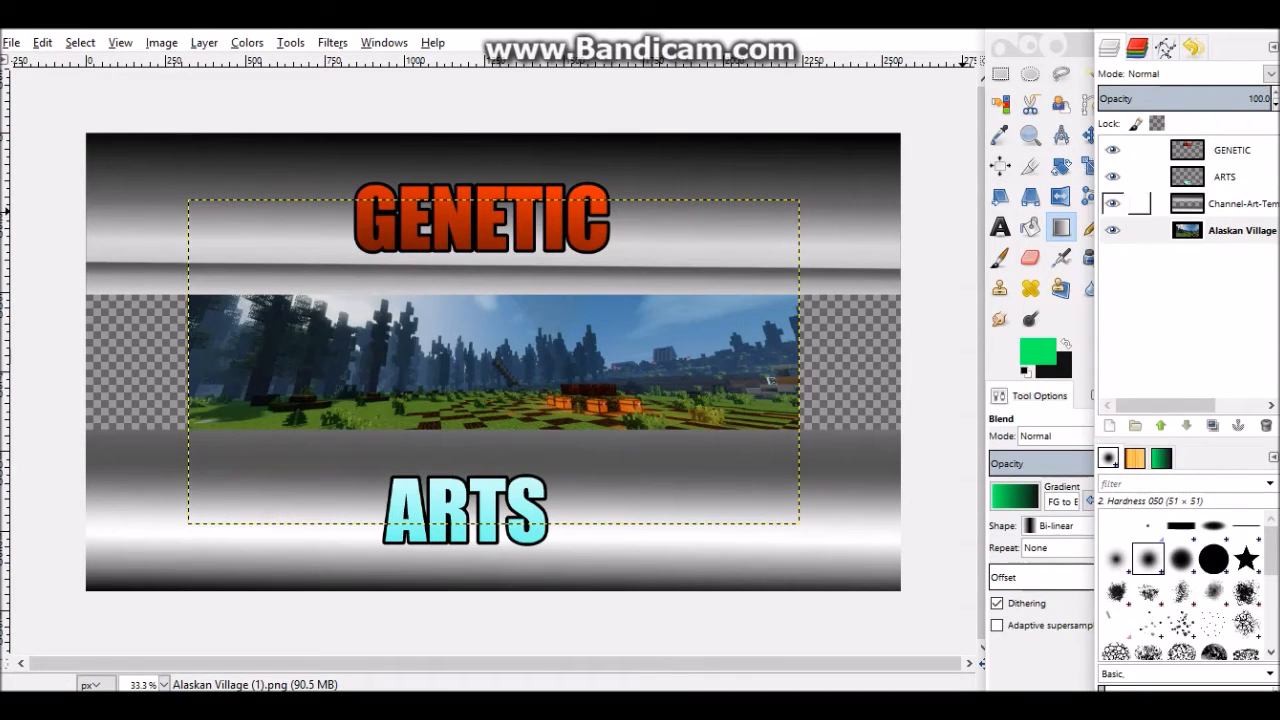
Open the scaling settings for the Alaskan Village layer, switch the interpolation to None and return it to Cubic
click(161, 42)
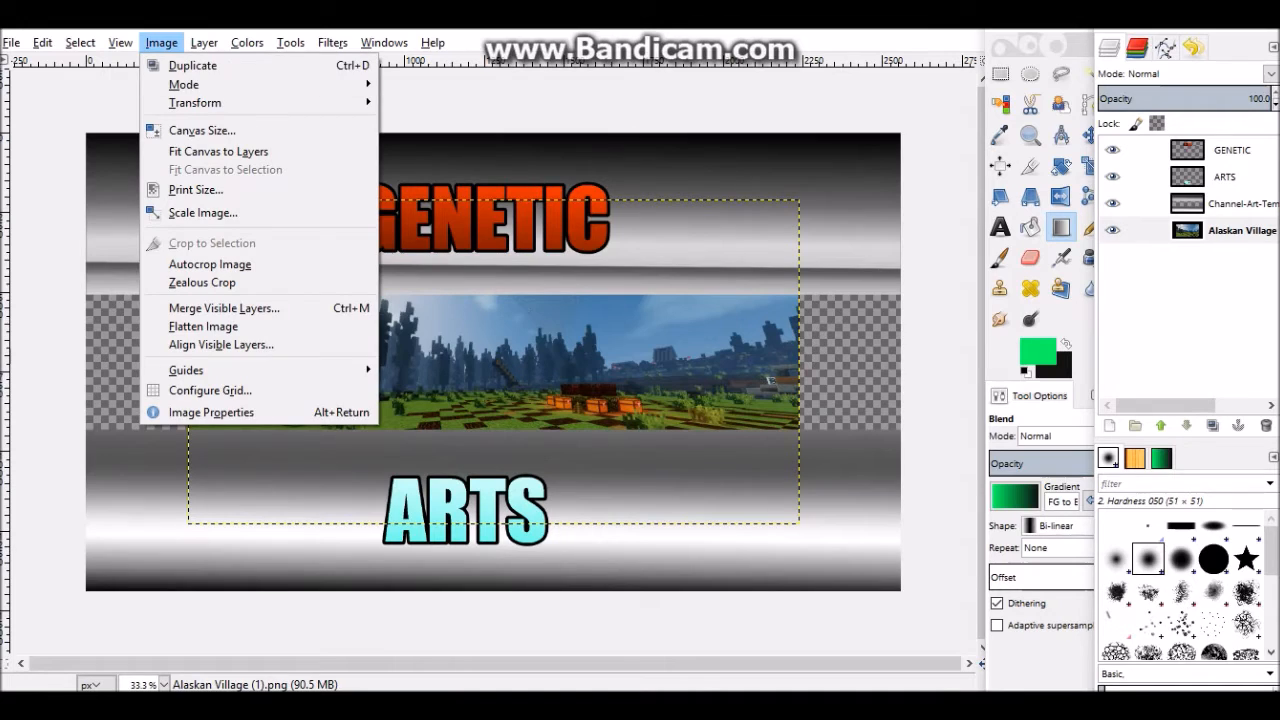
click(161, 42)
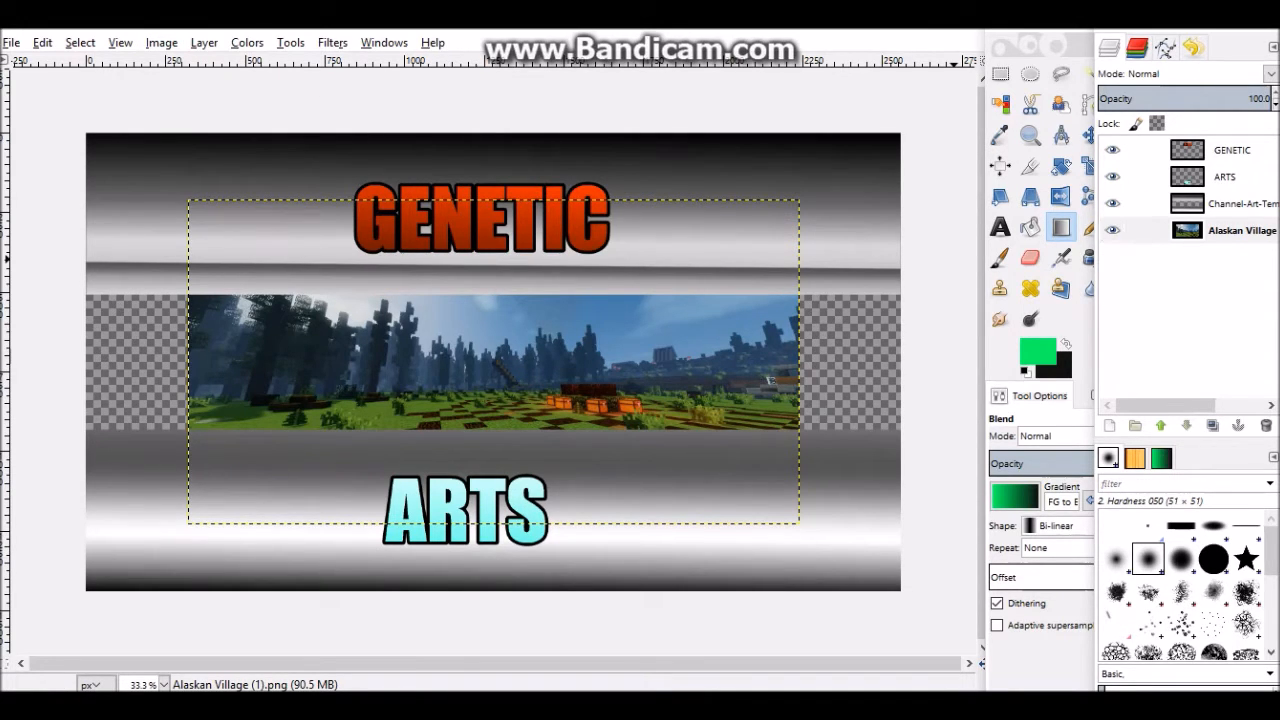
right_click(1215, 230)
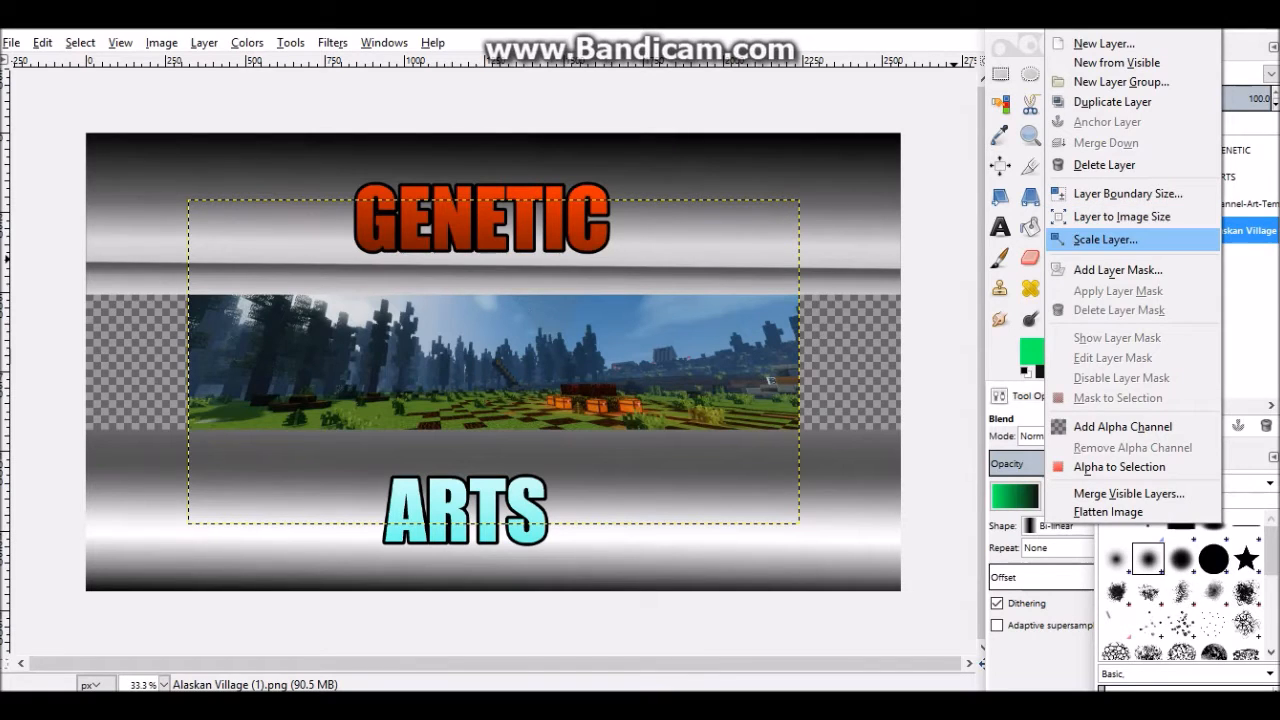
click(1105, 239)
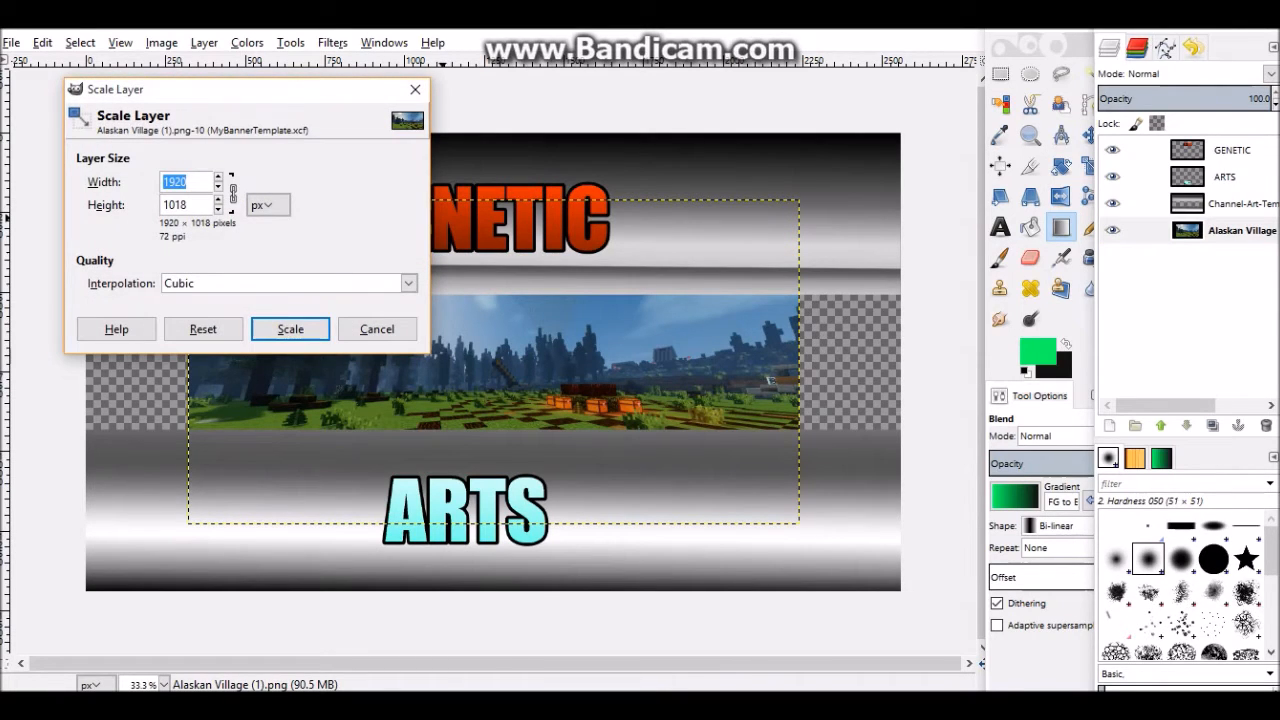
click(408, 283)
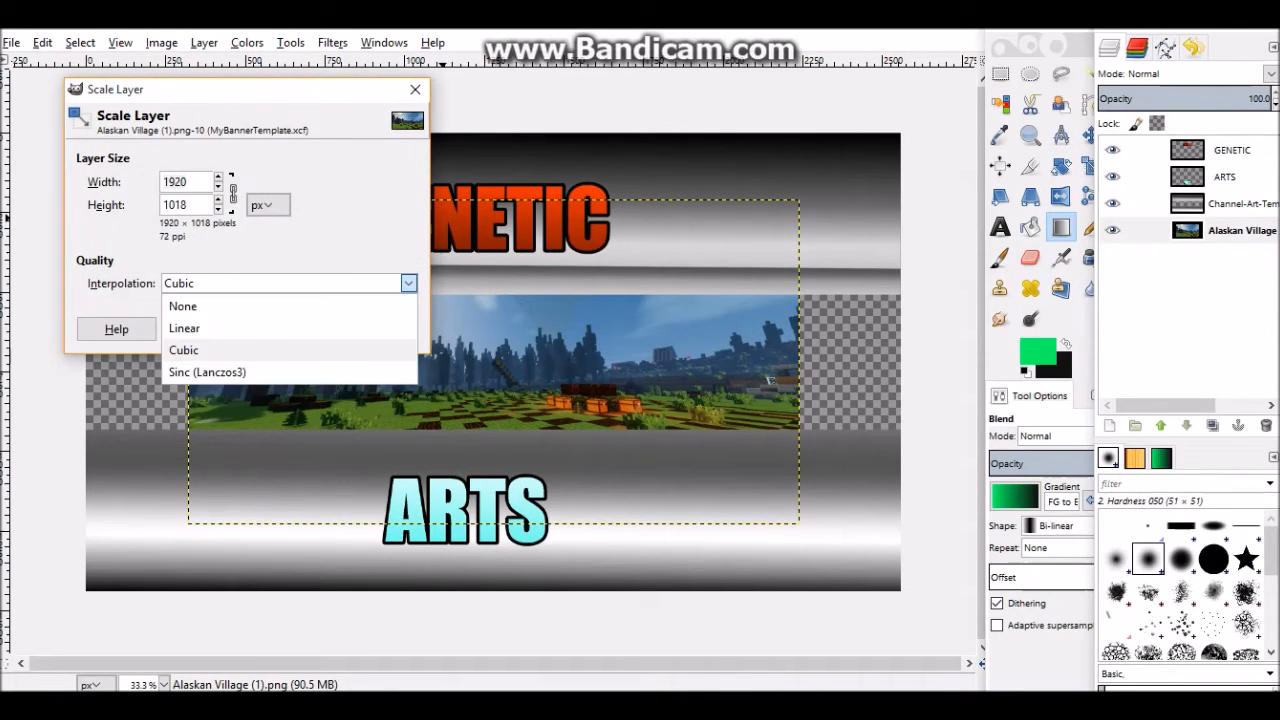
click(182, 306)
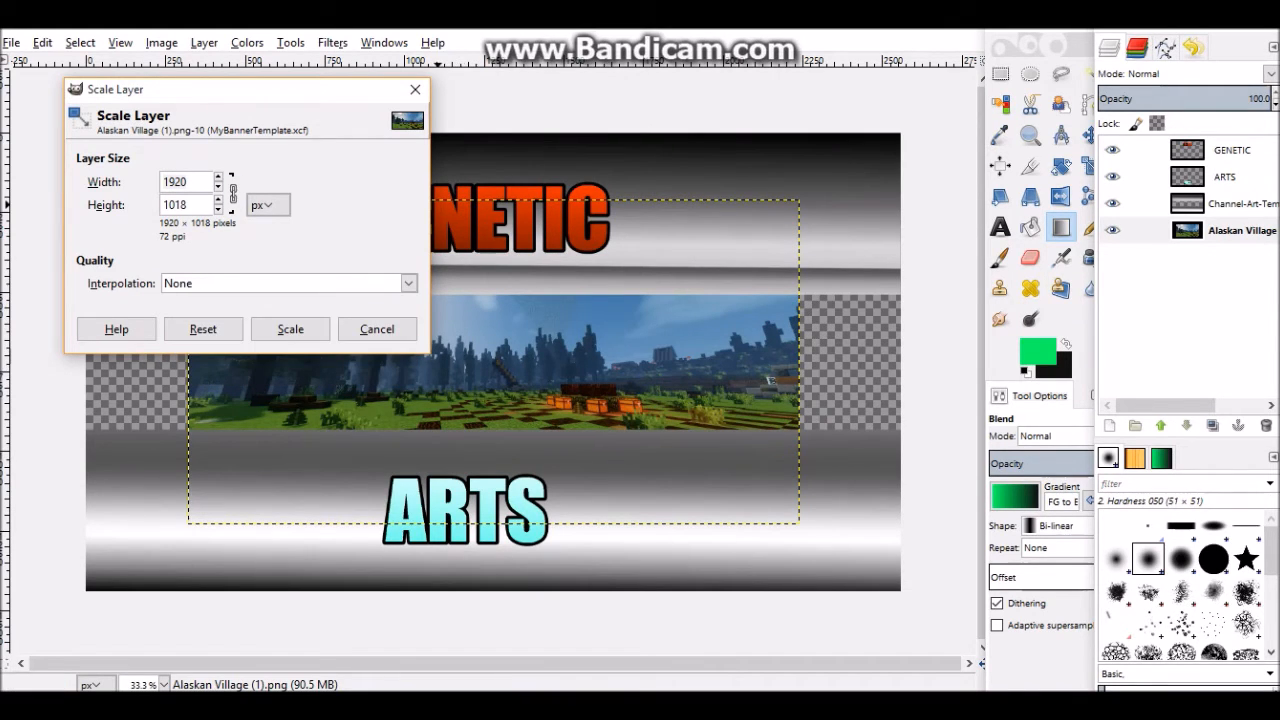
click(290, 283)
click(290, 350)
Try scaling the Alaskan Village layer to 2560 px wide and the full canvas height, with width and height unlinked and Cubic interpolation
key(ctrl+a)
text(w5)
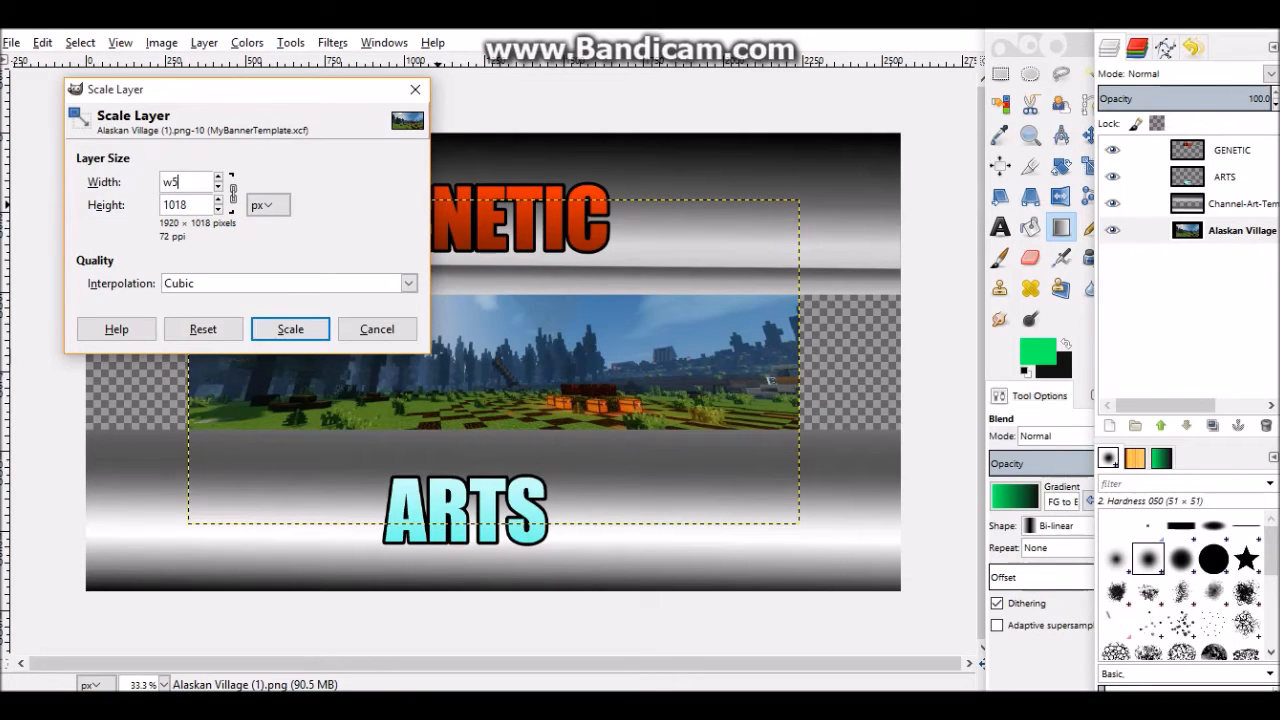
key(BackSpace)
key(BackSpace)
text(25)
key(Tab)
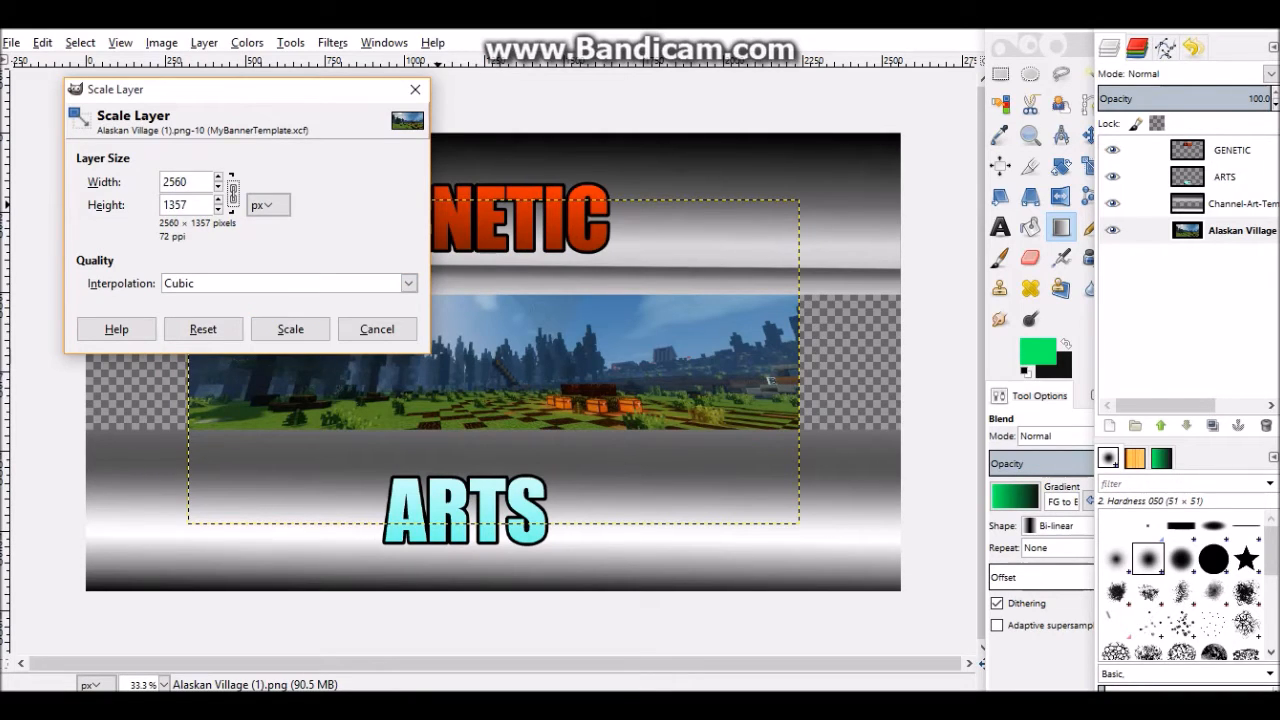
click(233, 193)
double_click(176, 205)
text(14)
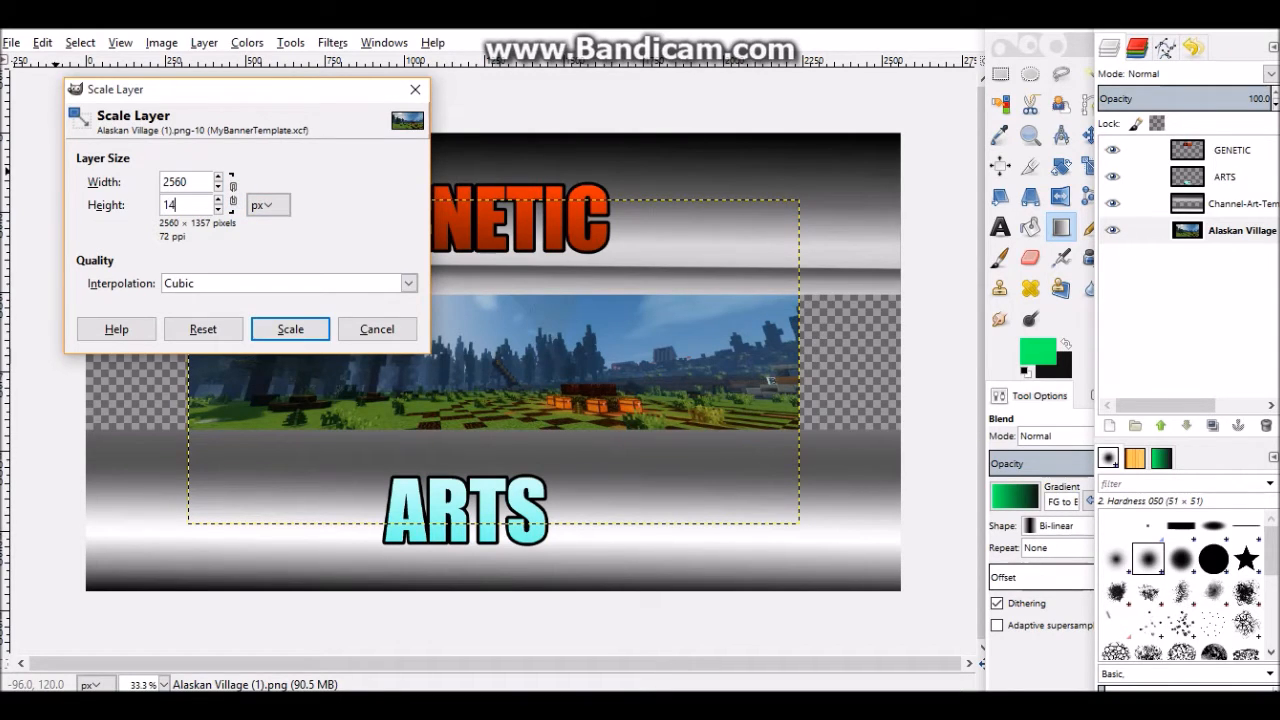
text(460)
key(Return)
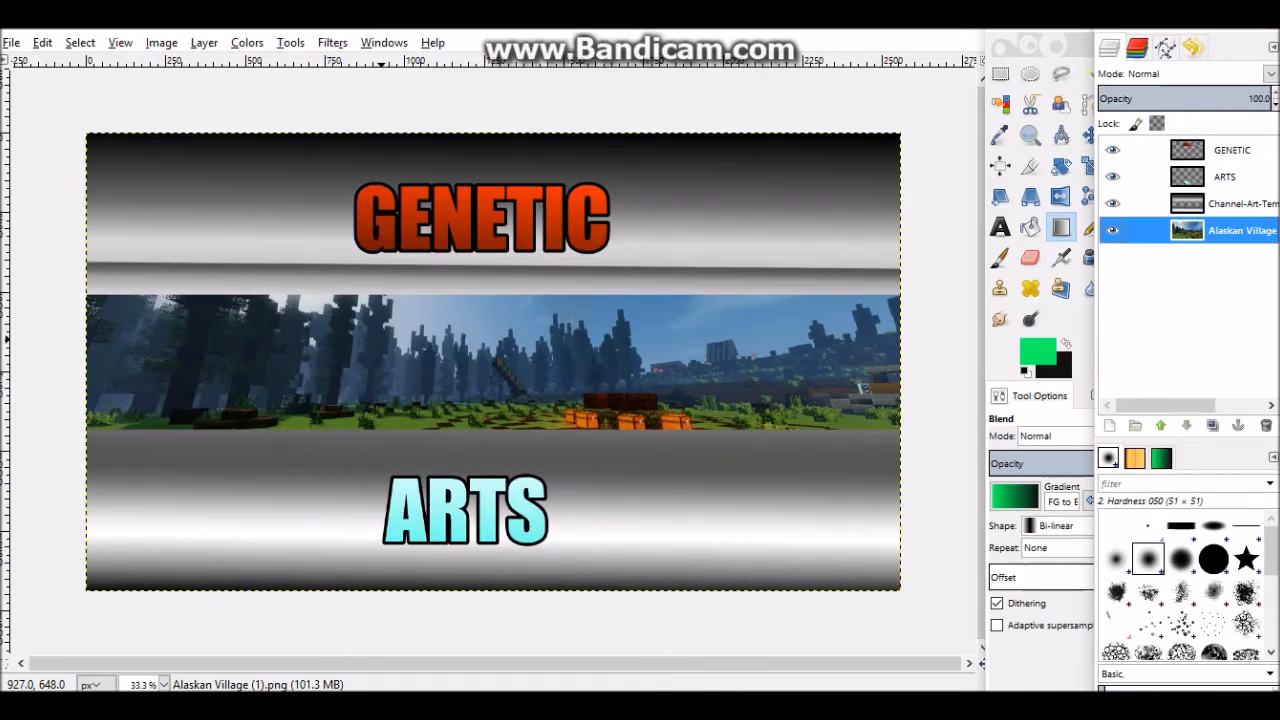
Inspect the enlarged background's trees and chests up close, and undo the layer scaling
key(1)
ctrl+scroll(383, 340, up, 4)
ctrl+scroll(350, 337, down, 8)
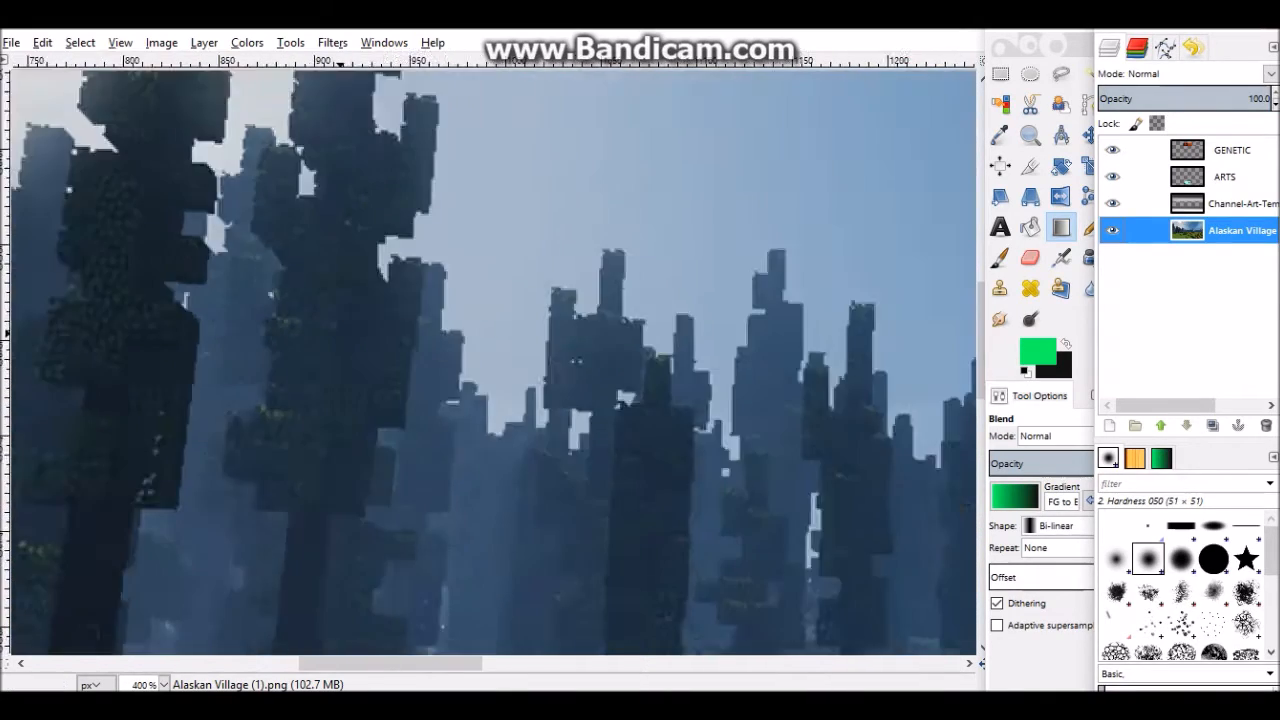
ctrl+scroll(770, 380, up, 6)
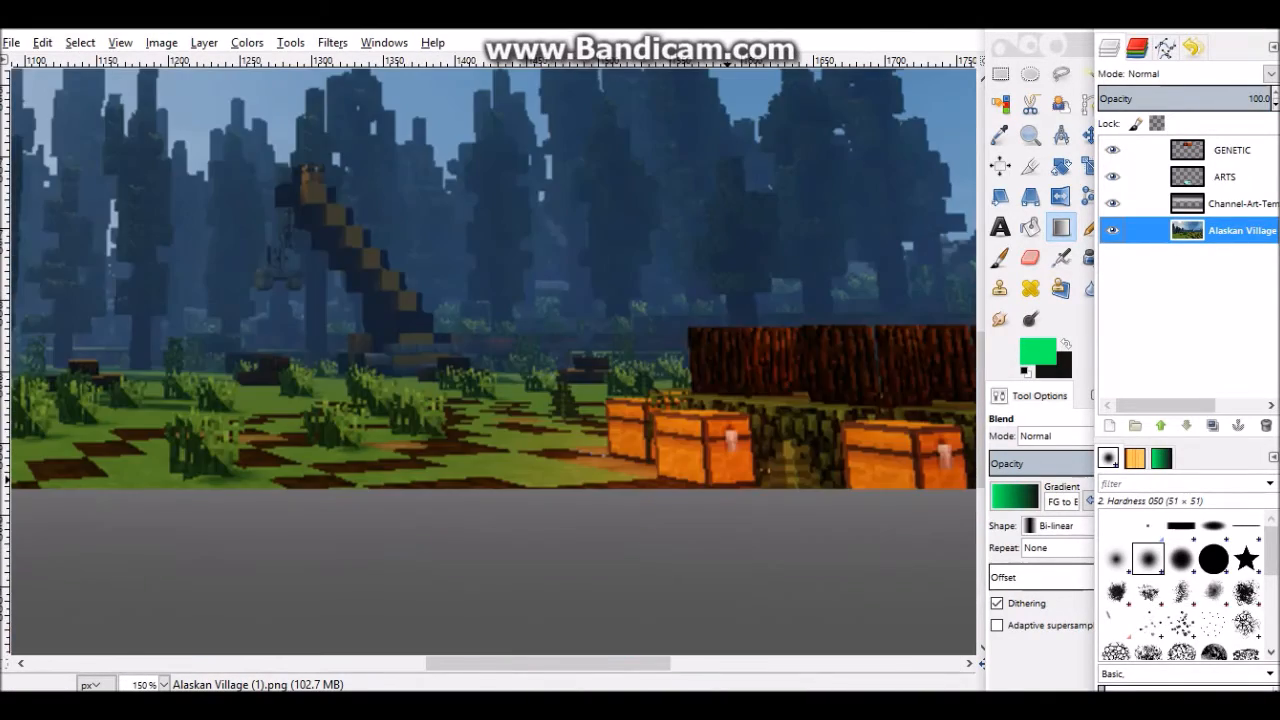
ctrl+scroll(860, 387, down, 5)
key(ctrl+z)
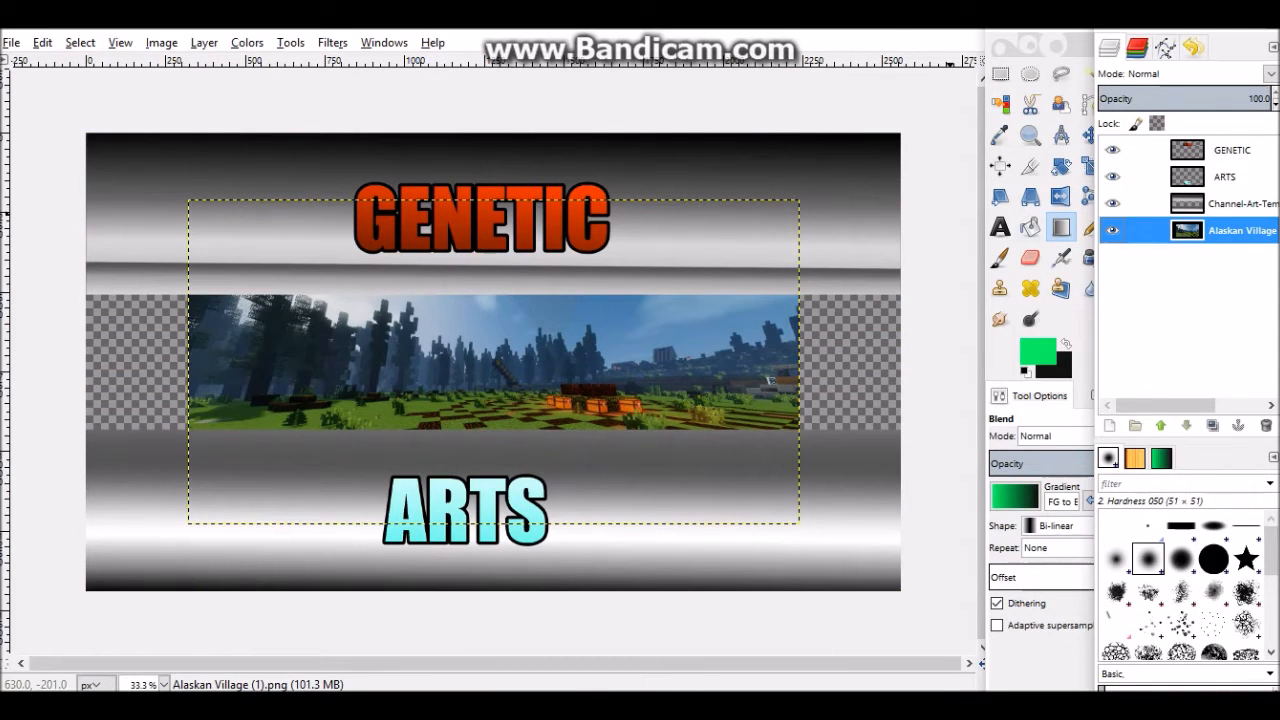
Start scaling the Alaskan Village layer again, with the width set to 2560 px and the interpolation to None
right_click(1155, 231)
click(1100, 239)
right_click(1155, 231)
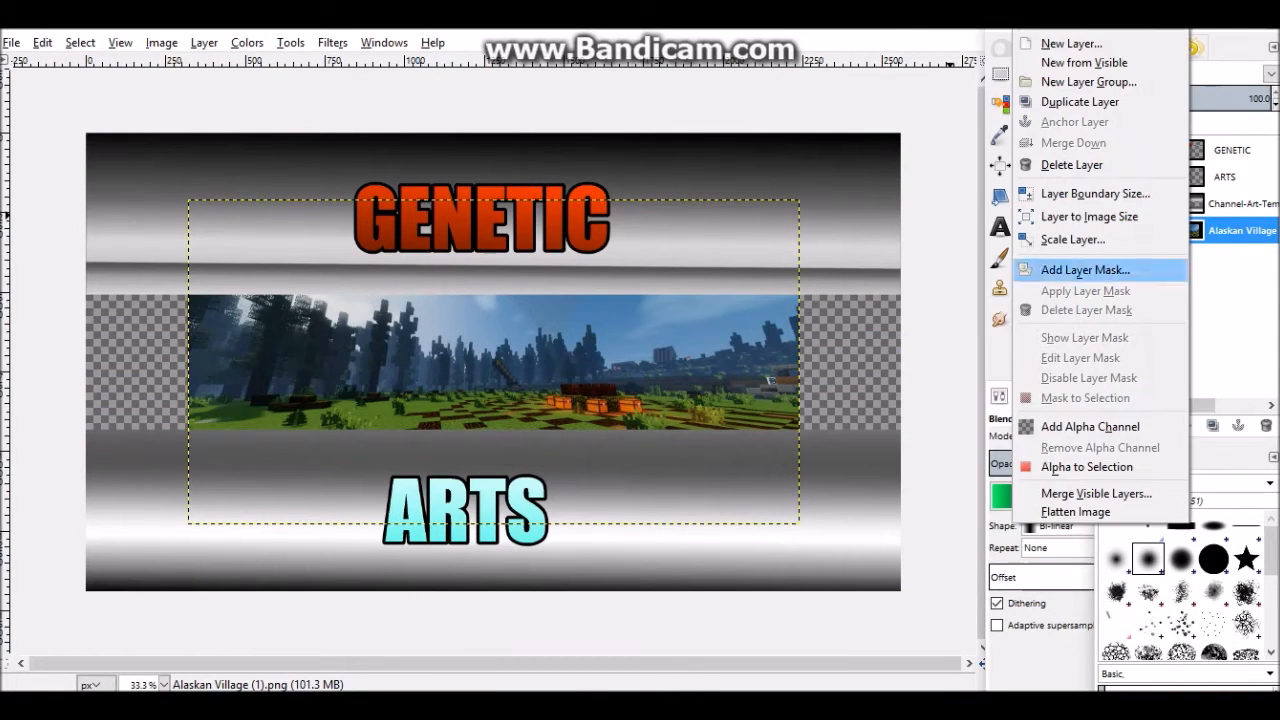
click(1100, 240)
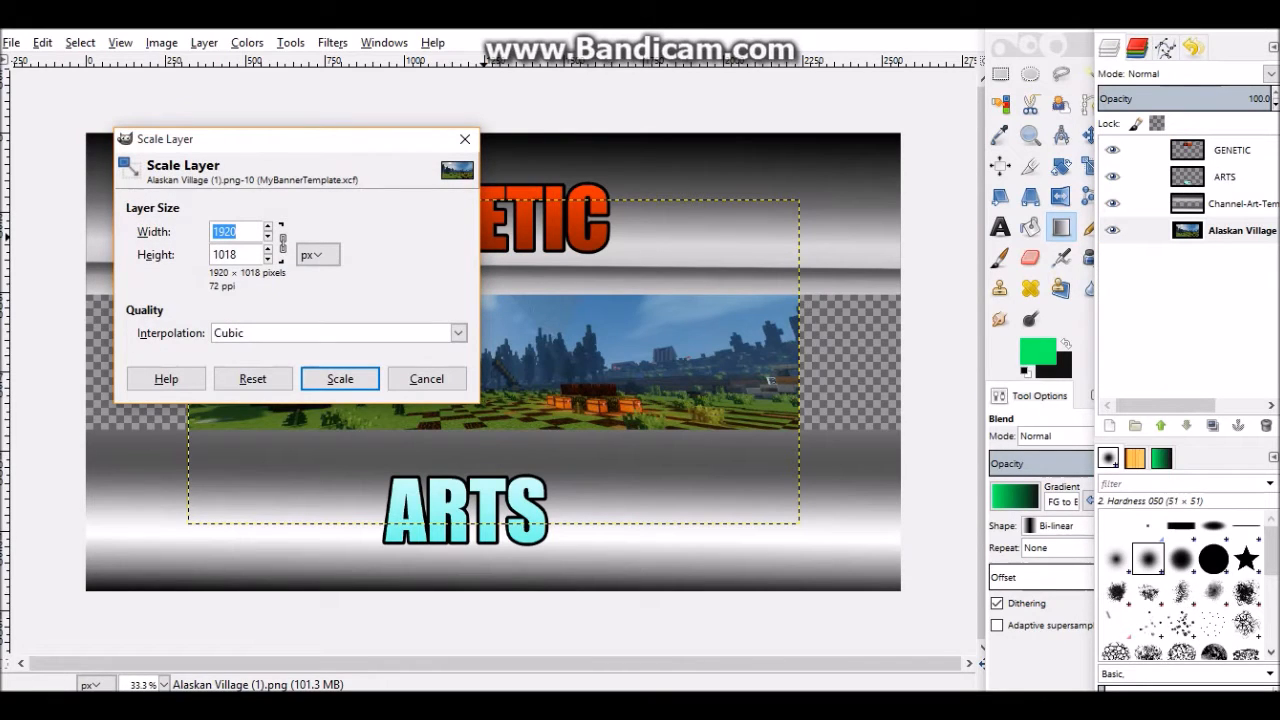
text(2560)
key(Tab)
click(340, 333)
click(300, 355)
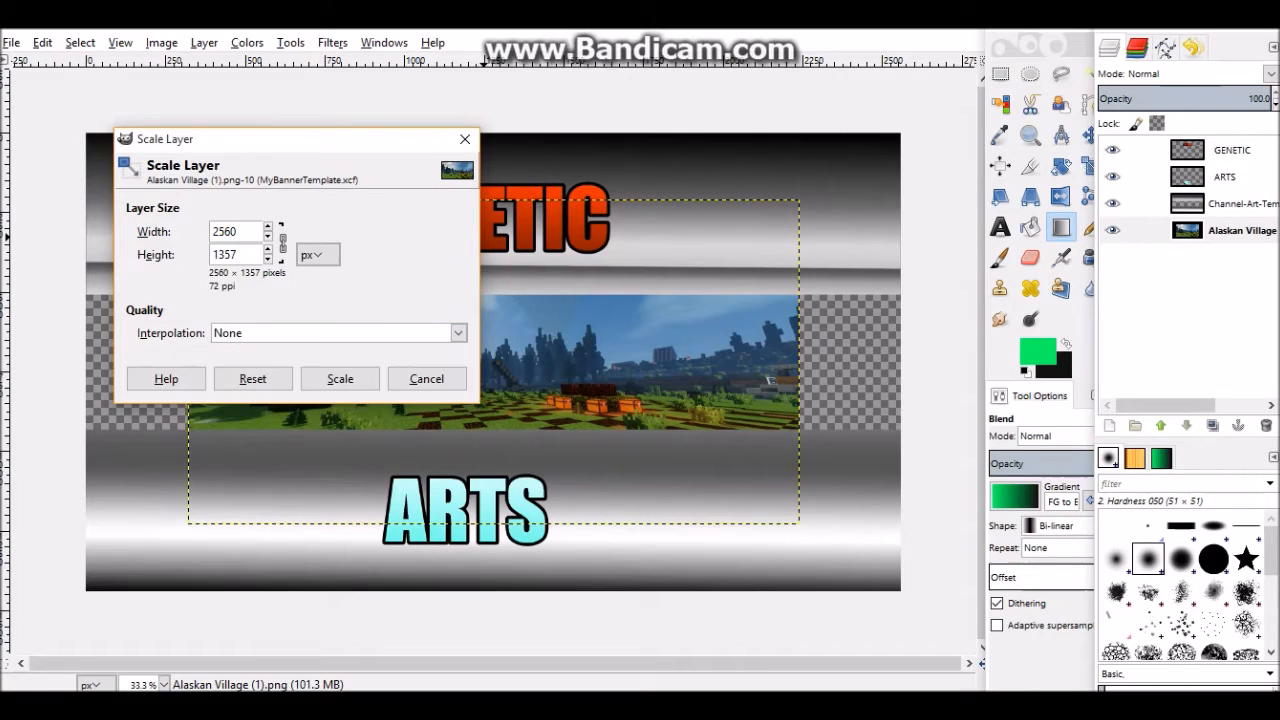
Unlink the layer's height from its width, set the height to 1440 px and apply the scaling
click(283, 244)
drag(243, 255, 211, 255)
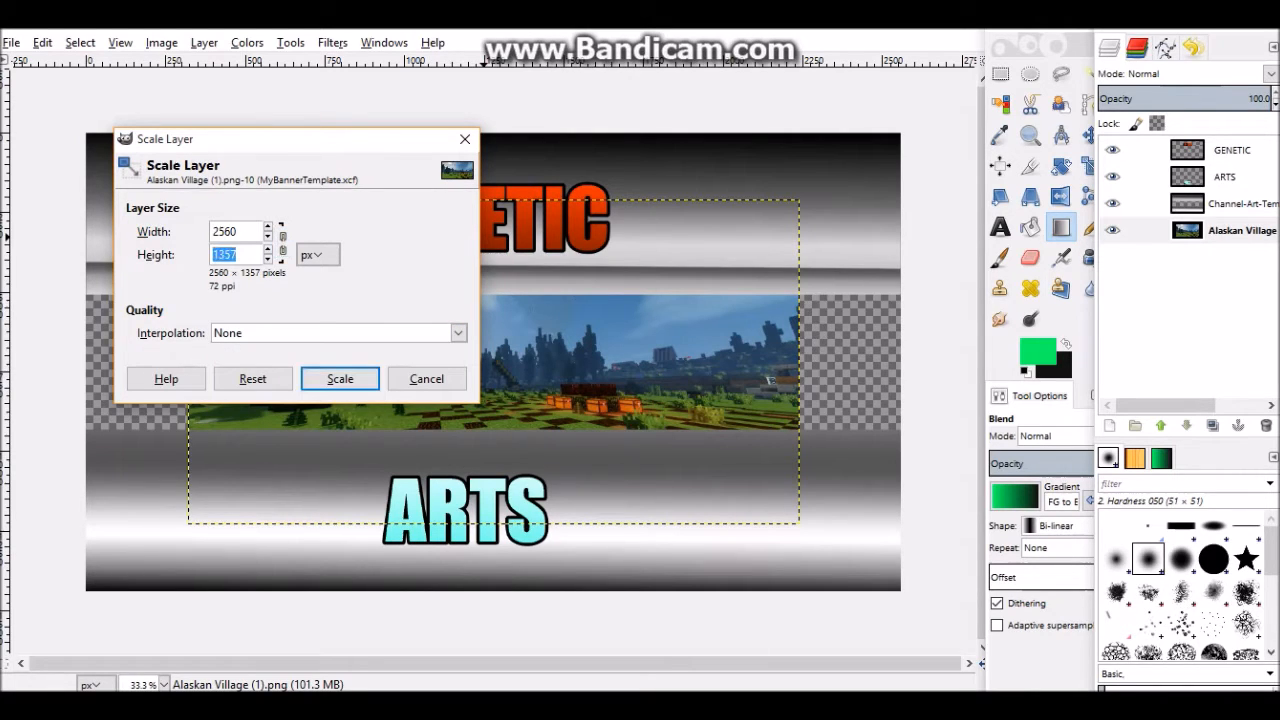
text(1)
text(4460)
key(BackSpace)
key(BackSpace)
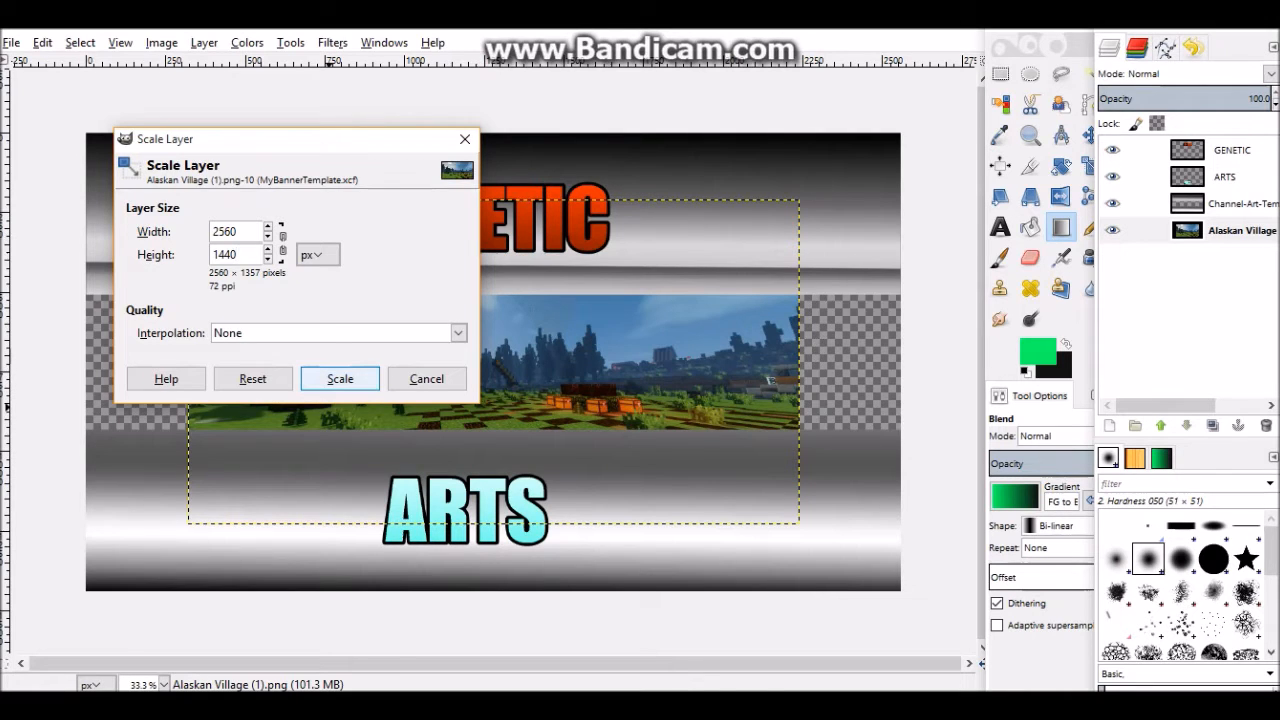
click(340, 378)
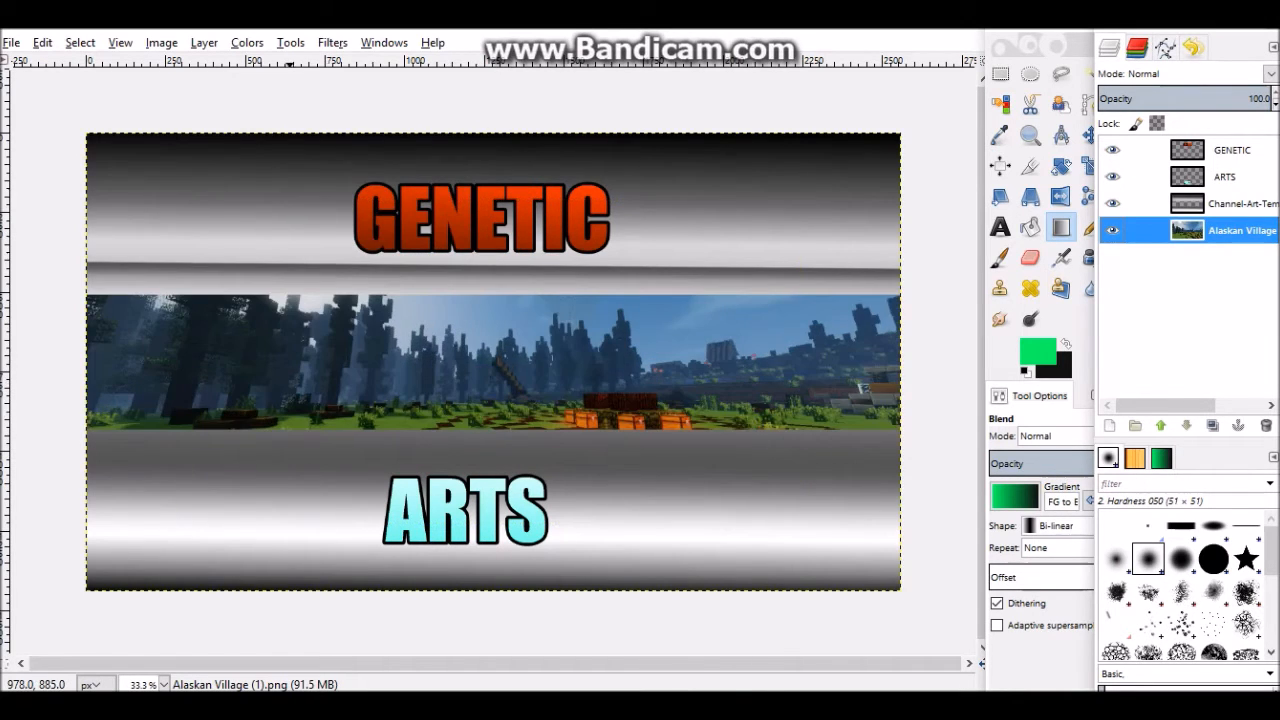
Examine the scaled background's pixel quality around the trees and the orange chests, and check the whole banner
ctrl+scroll(342, 389, up, 9)
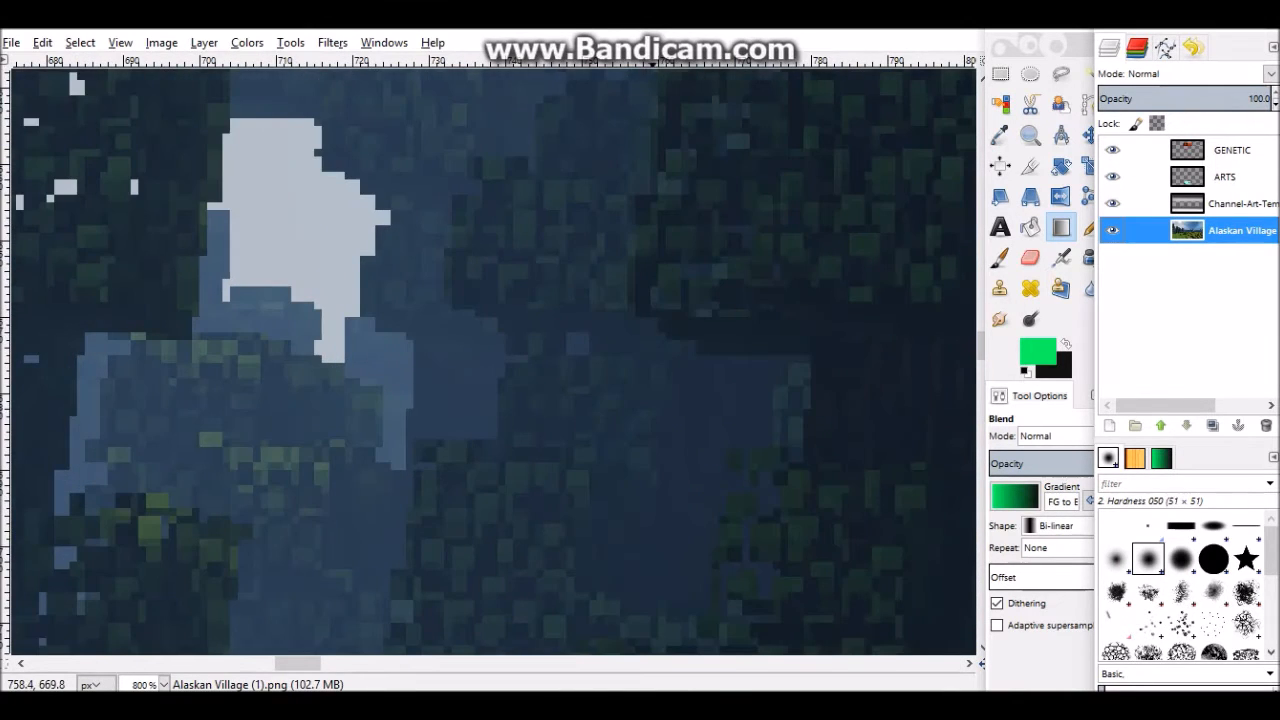
ctrl+scroll(690, 319, down, 12)
ctrl+scroll(690, 319, up, 8)
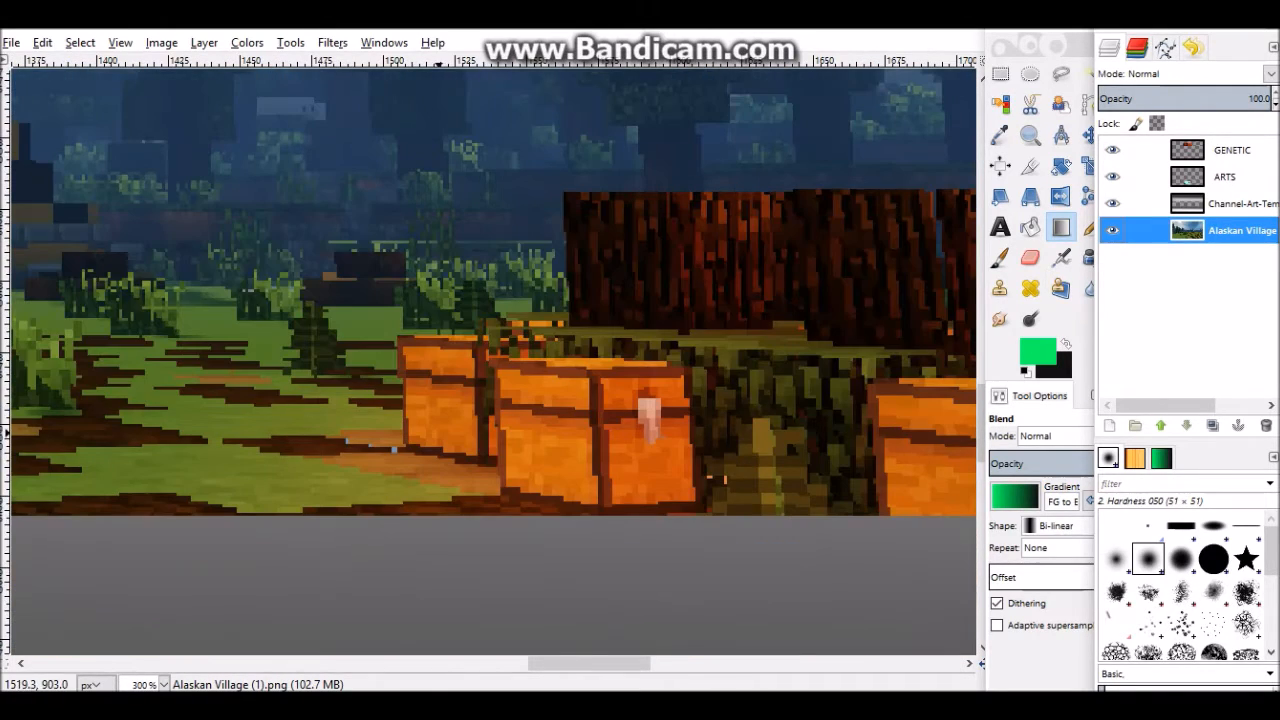
ctrl+scroll(390, 445, down, 2)
ctrl+scroll(390, 445, up, 8)
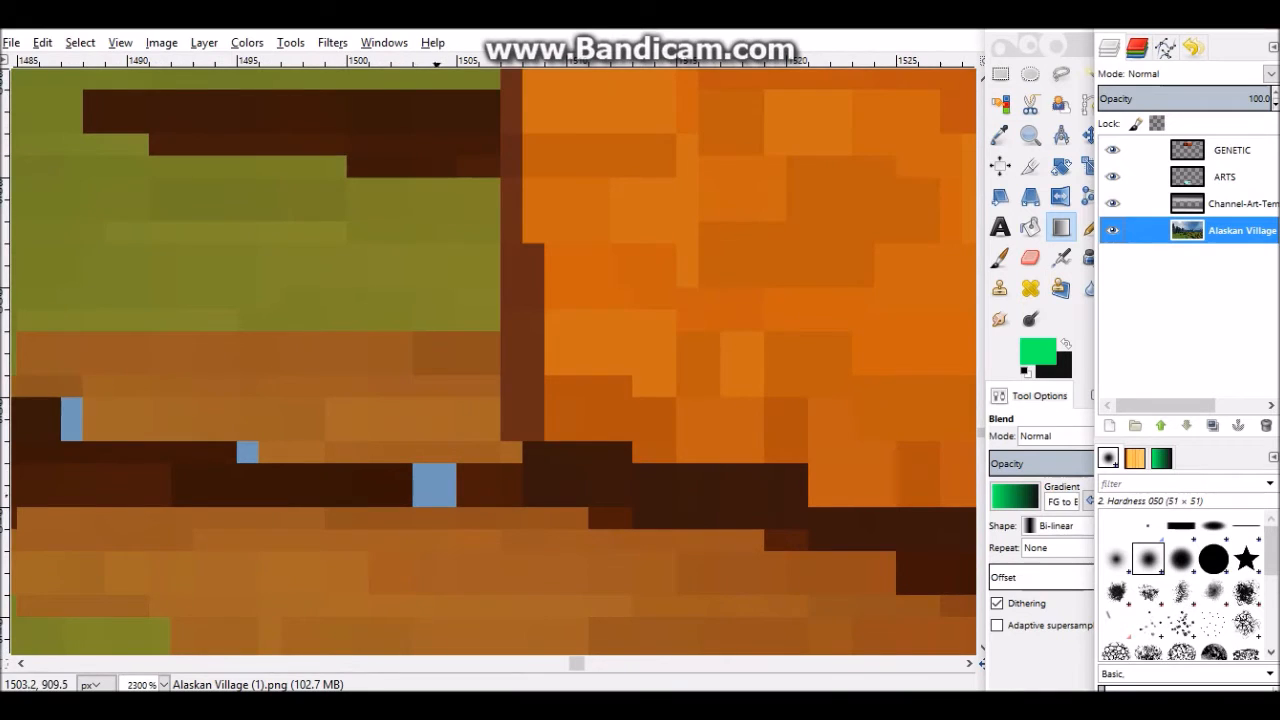
ctrl+scroll(413, 450, down, 11)
ctrl+scroll(413, 450, down, 2)
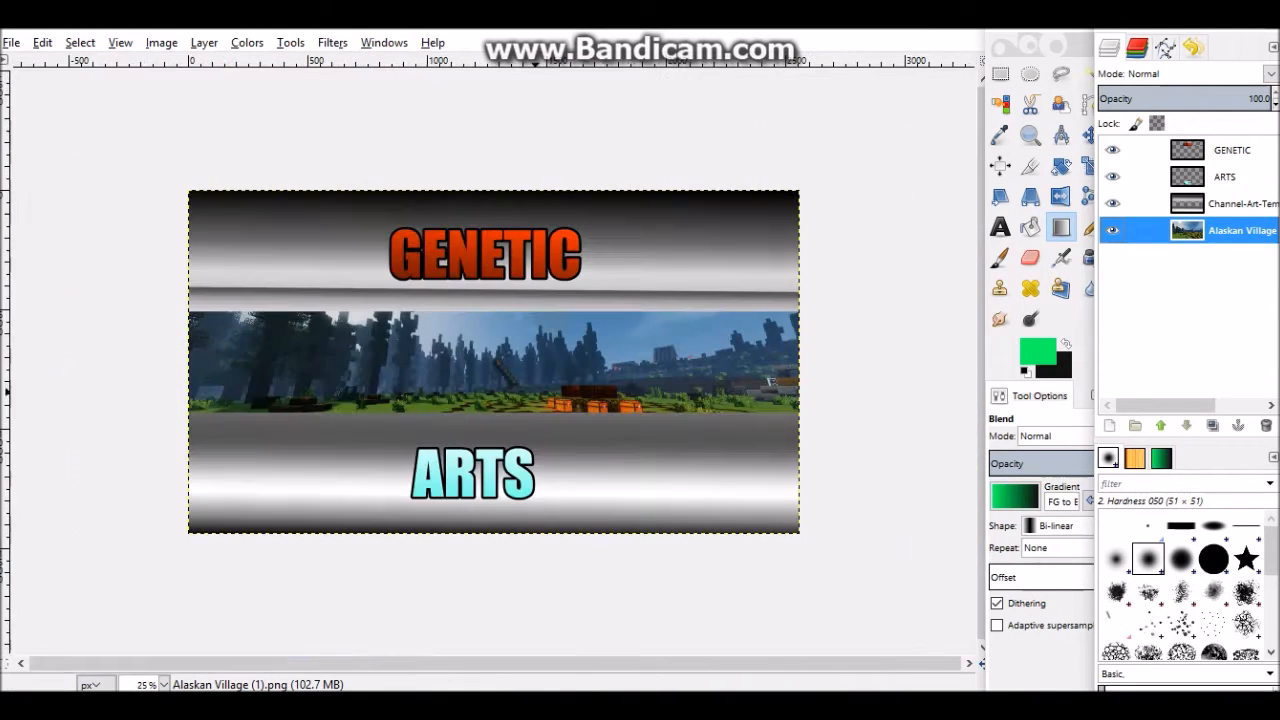
ctrl+scroll(413, 450, up, 1)
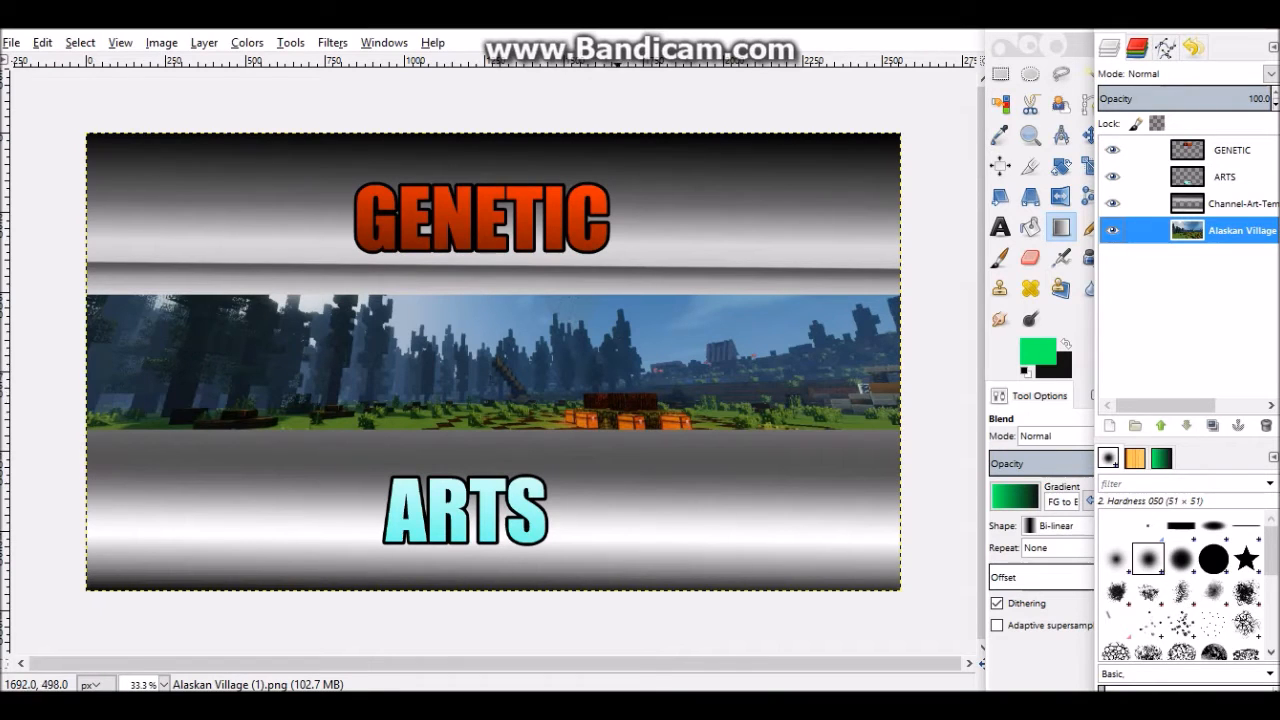
Import Vignette.png, found in the parent folder of gimp, as a new layer
click(11, 43)
click(67, 124)
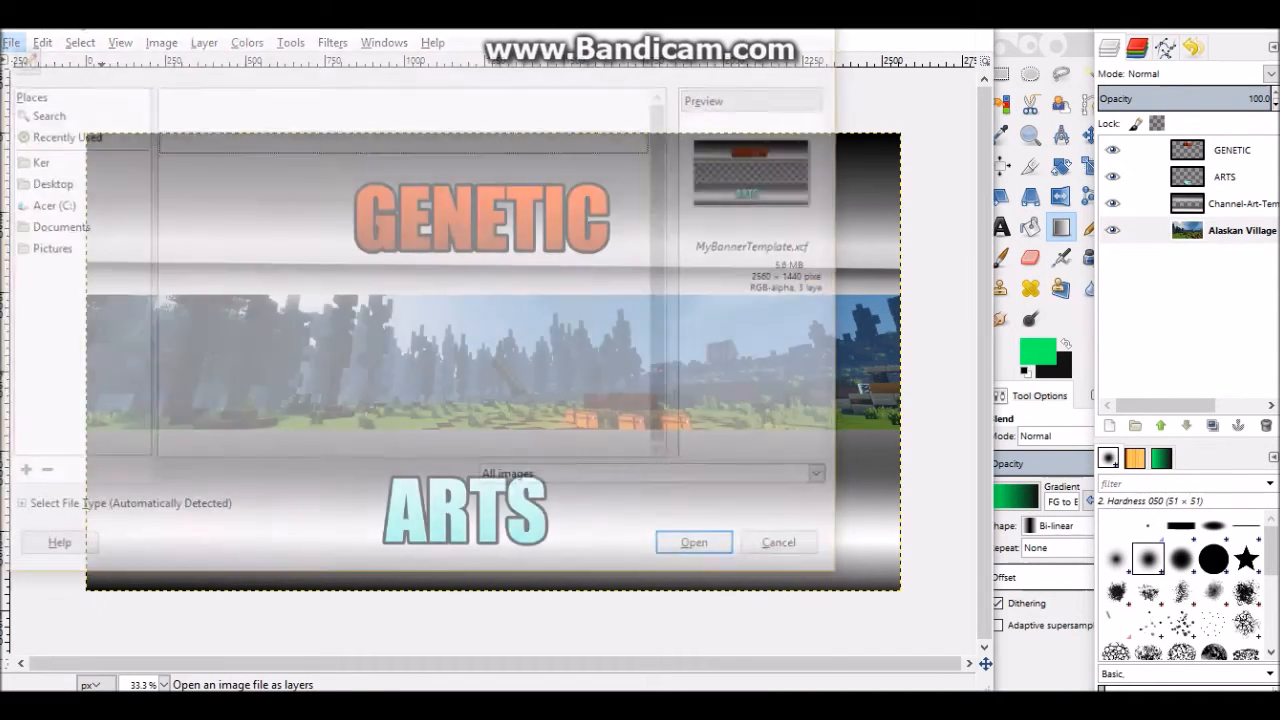
click(231, 57)
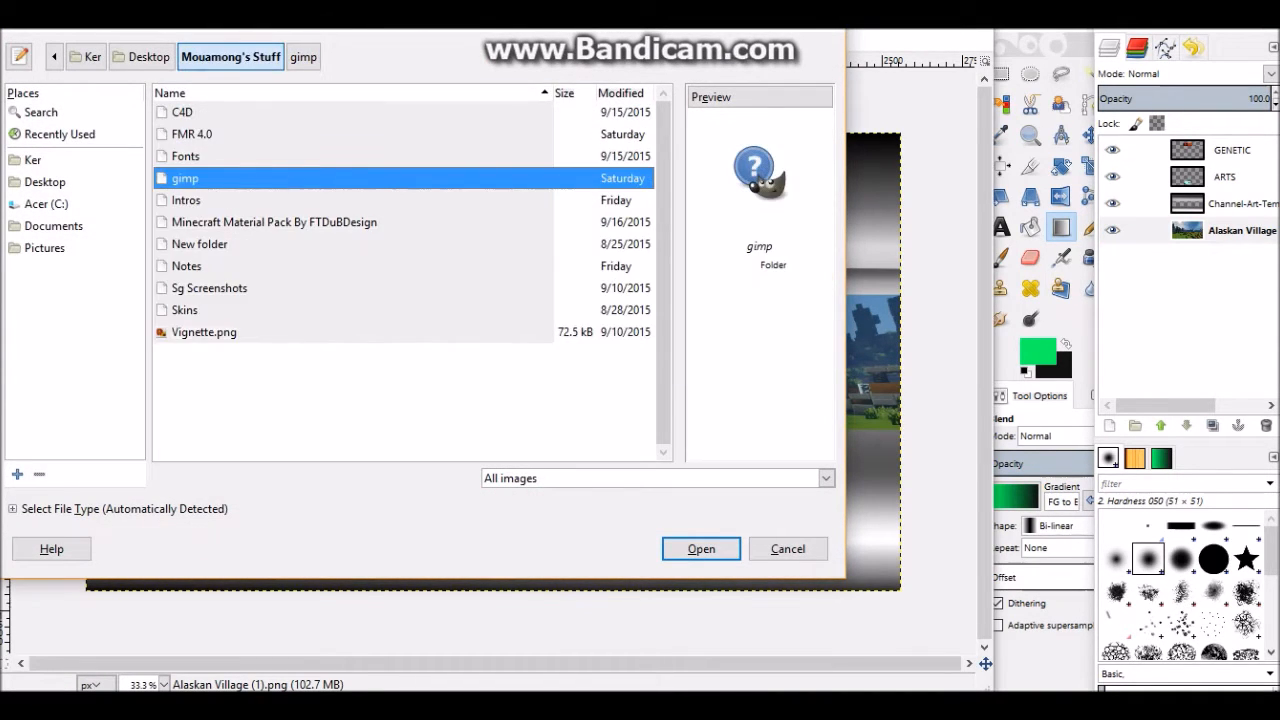
click(200, 310)
click(204, 332)
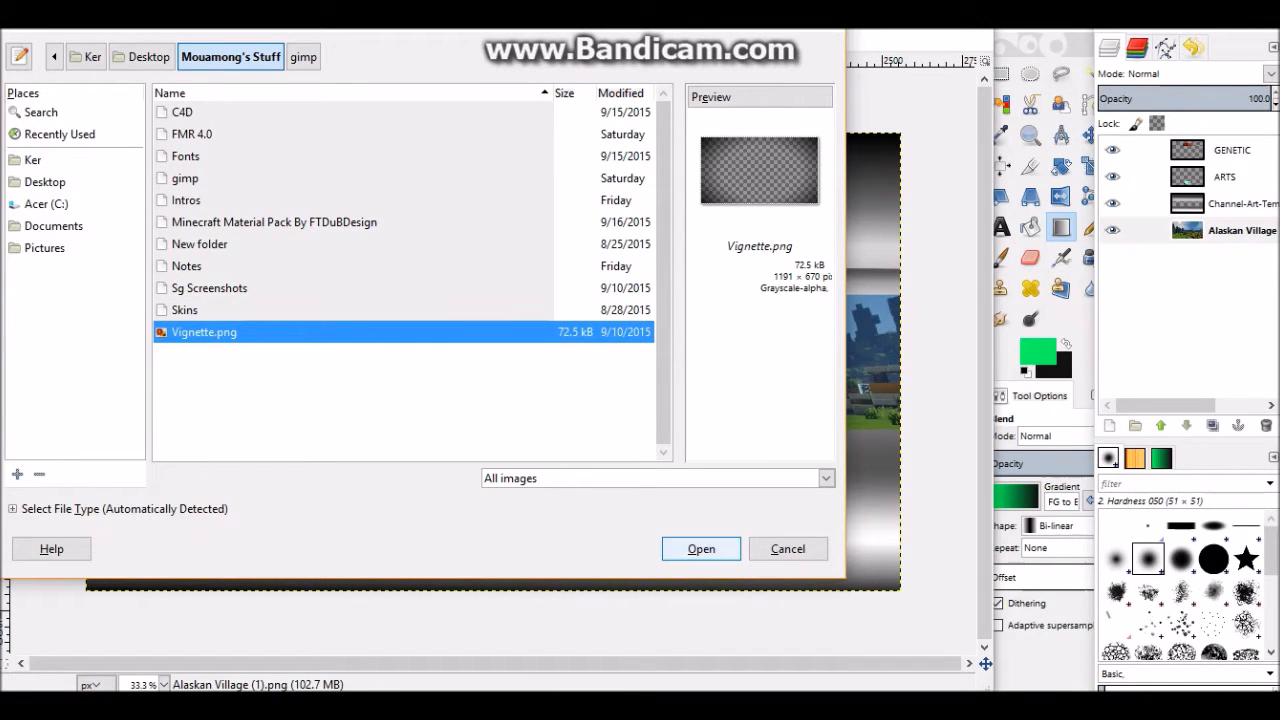
click(701, 549)
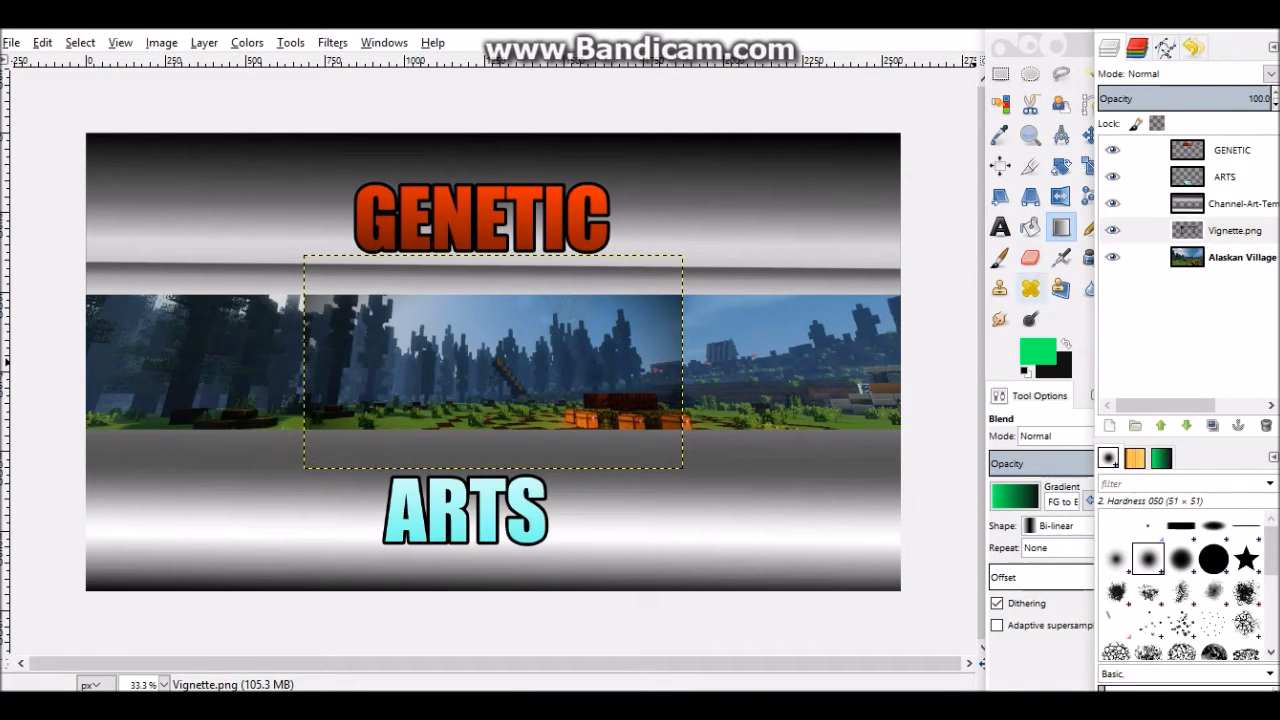
Scale the Vignette.png layer to about 2577 × 454 px so it spans the banner's middle band
click(1160, 230)
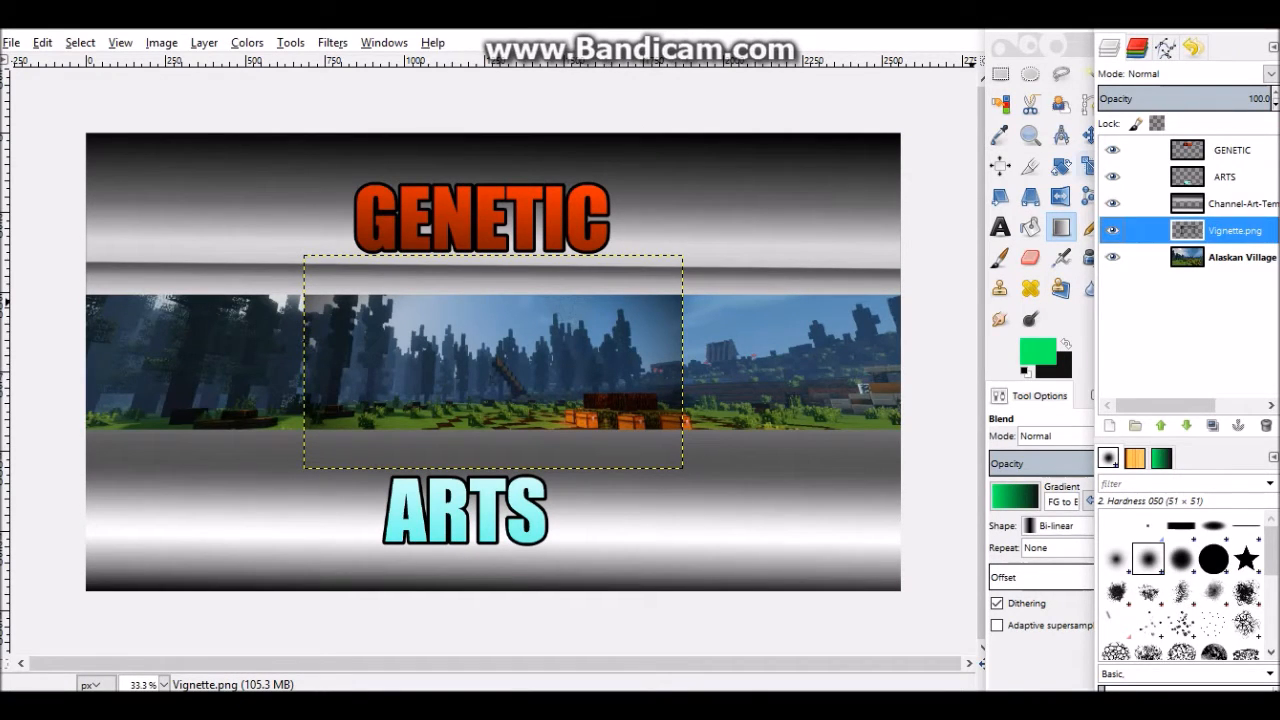
click(1088, 166)
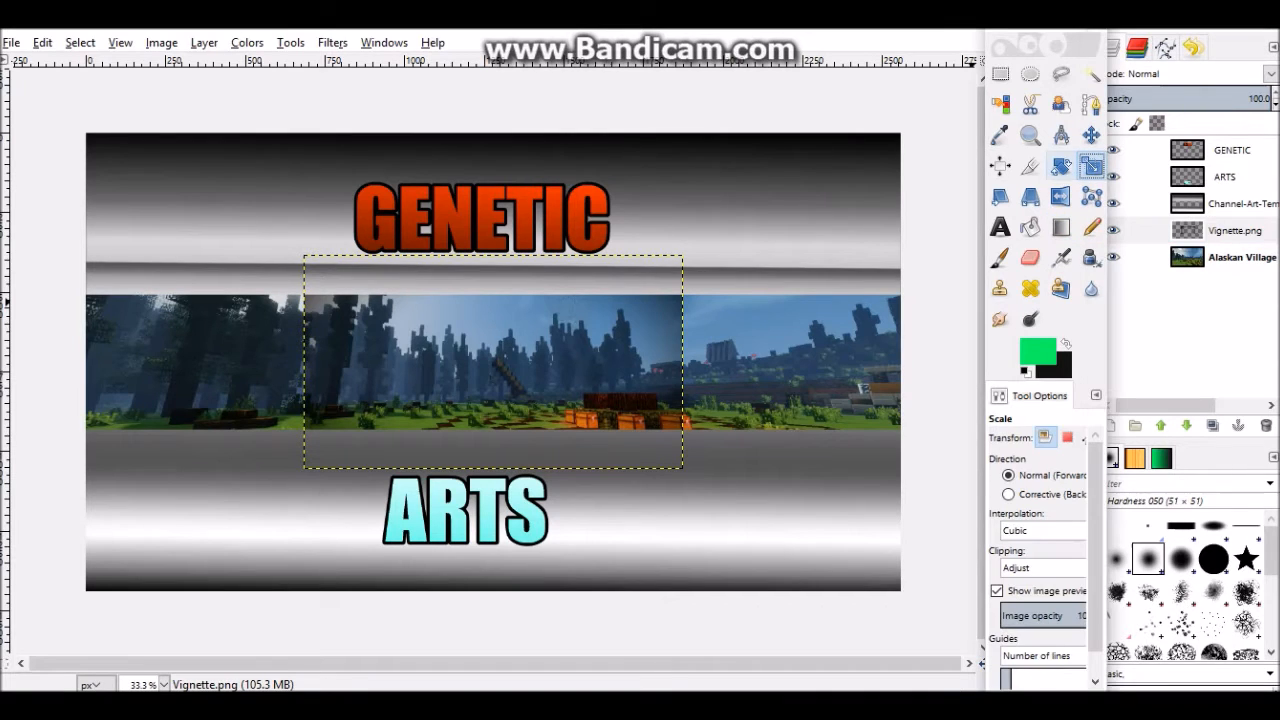
click(606, 253)
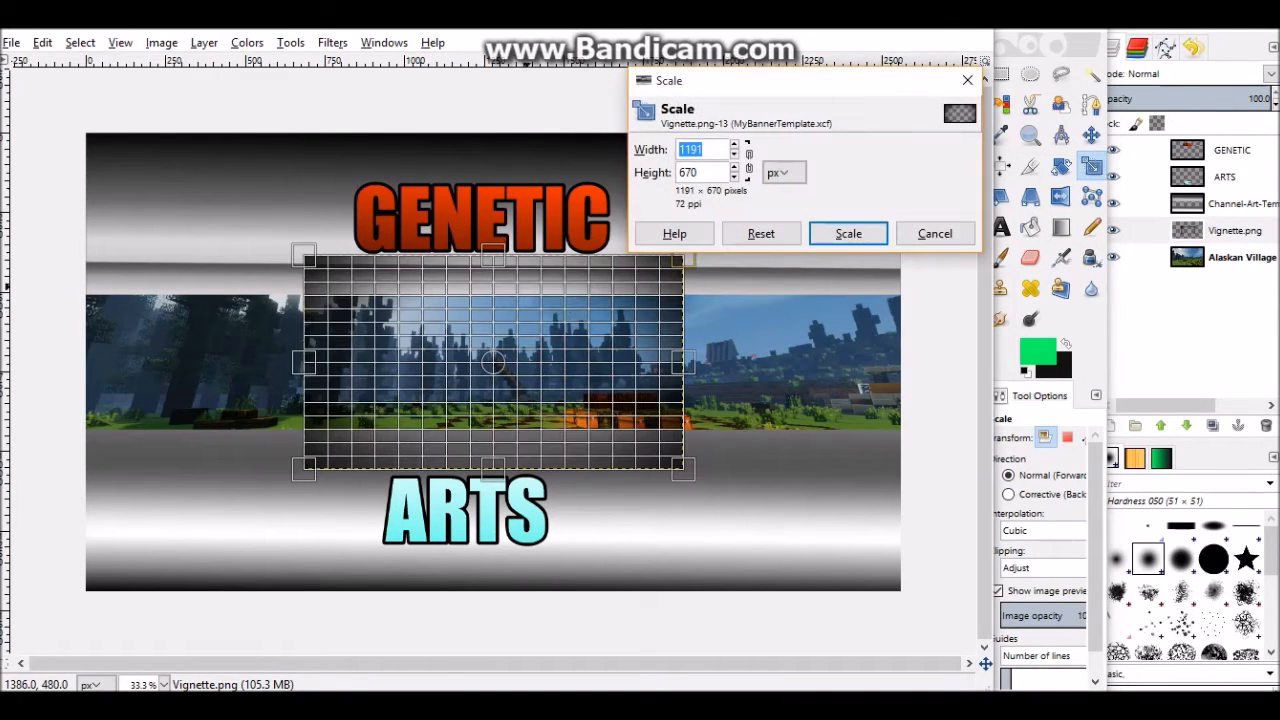
click(492, 251)
drag(492, 257, 492, 290)
drag(492, 467, 492, 434)
drag(683, 361, 901, 361)
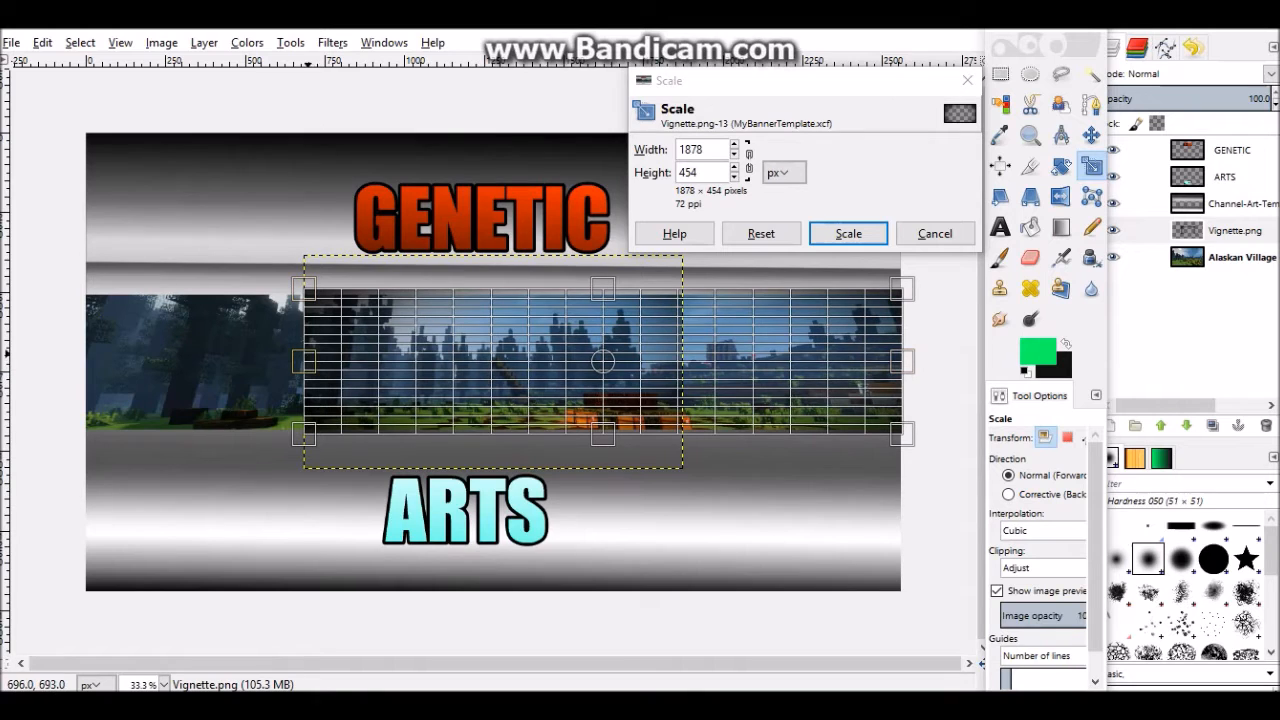
drag(305, 361, 82, 361)
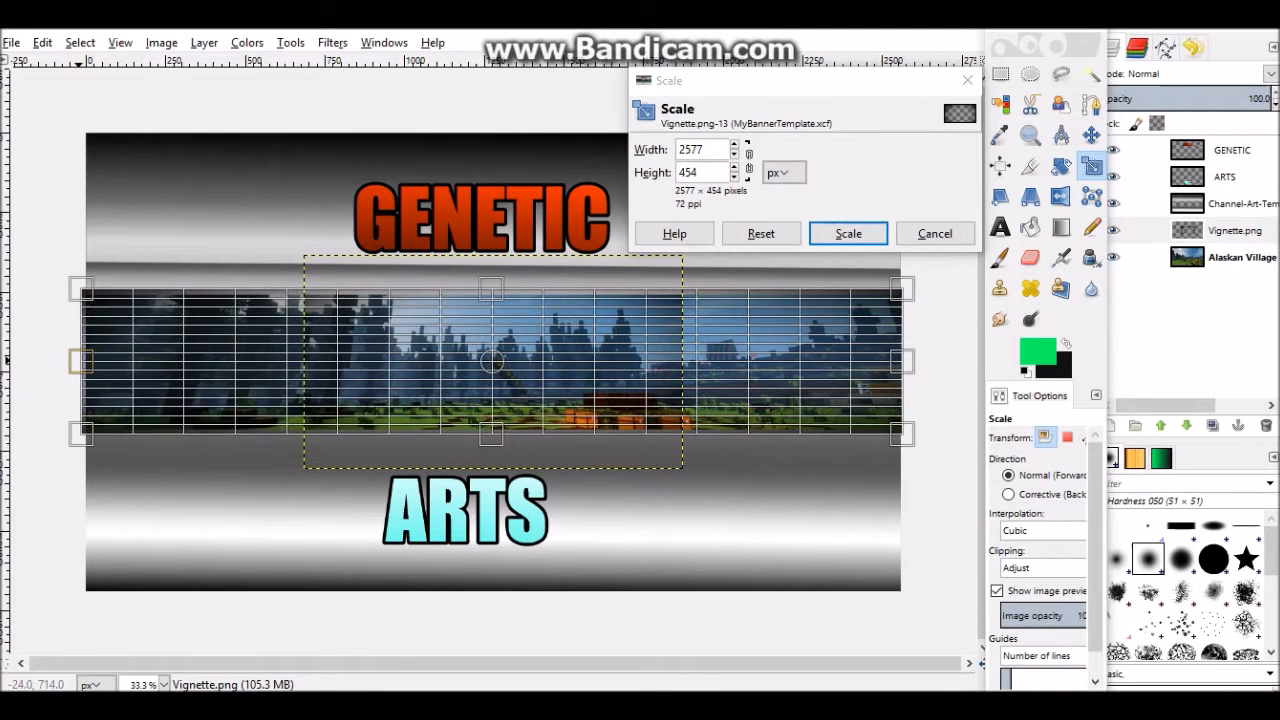
click(848, 233)
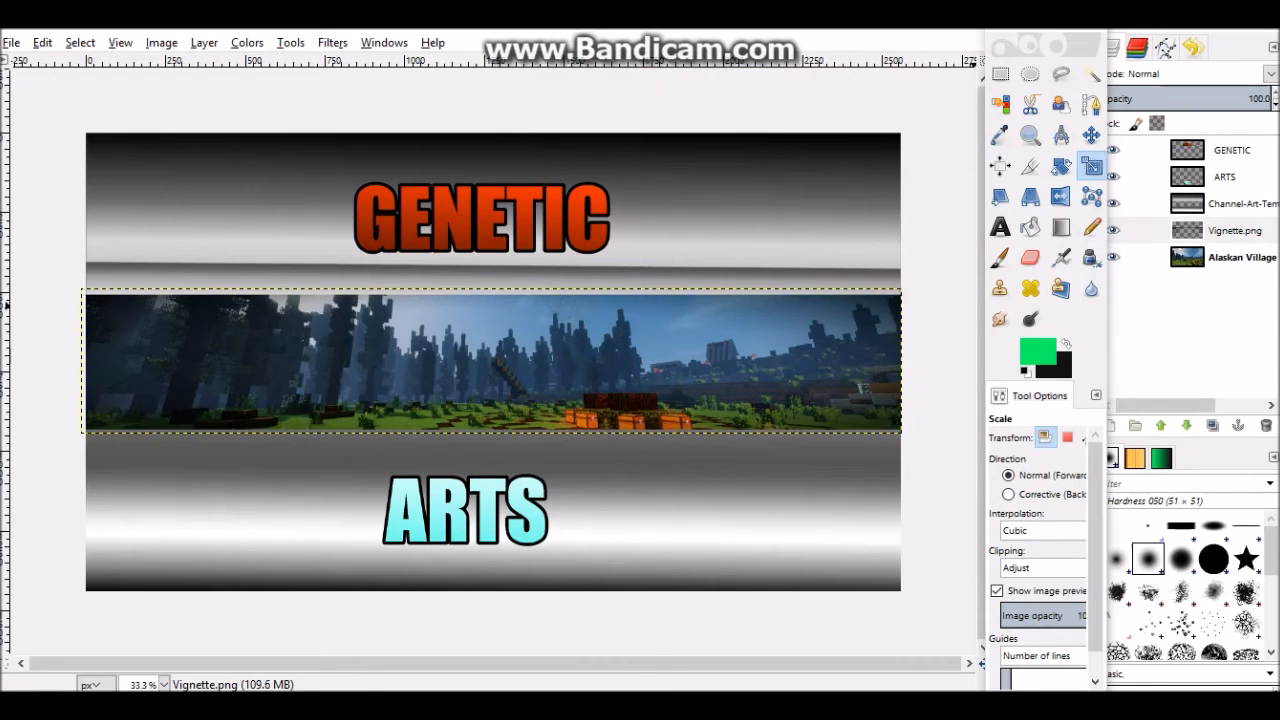
click(1140, 230)
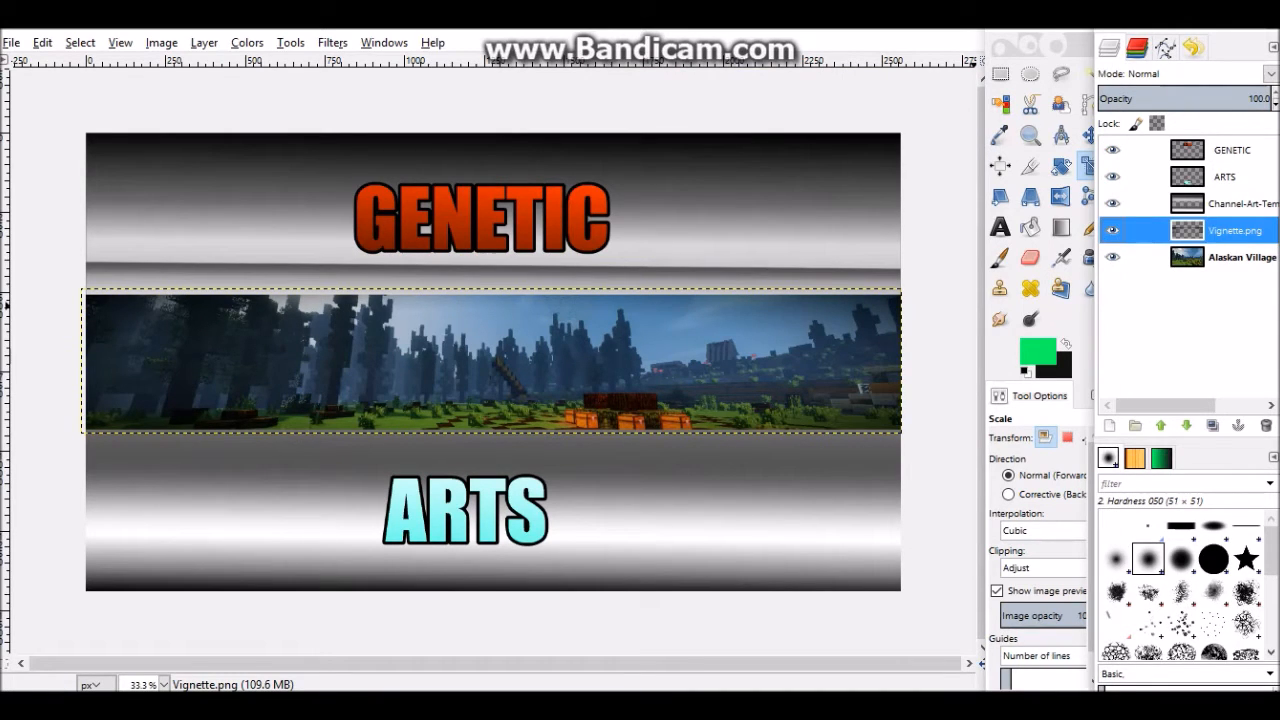
Duplicate the Vignette.png layer, keeping only one copy above the original, to darken the edges of the banner's middle band
click(1212, 425)
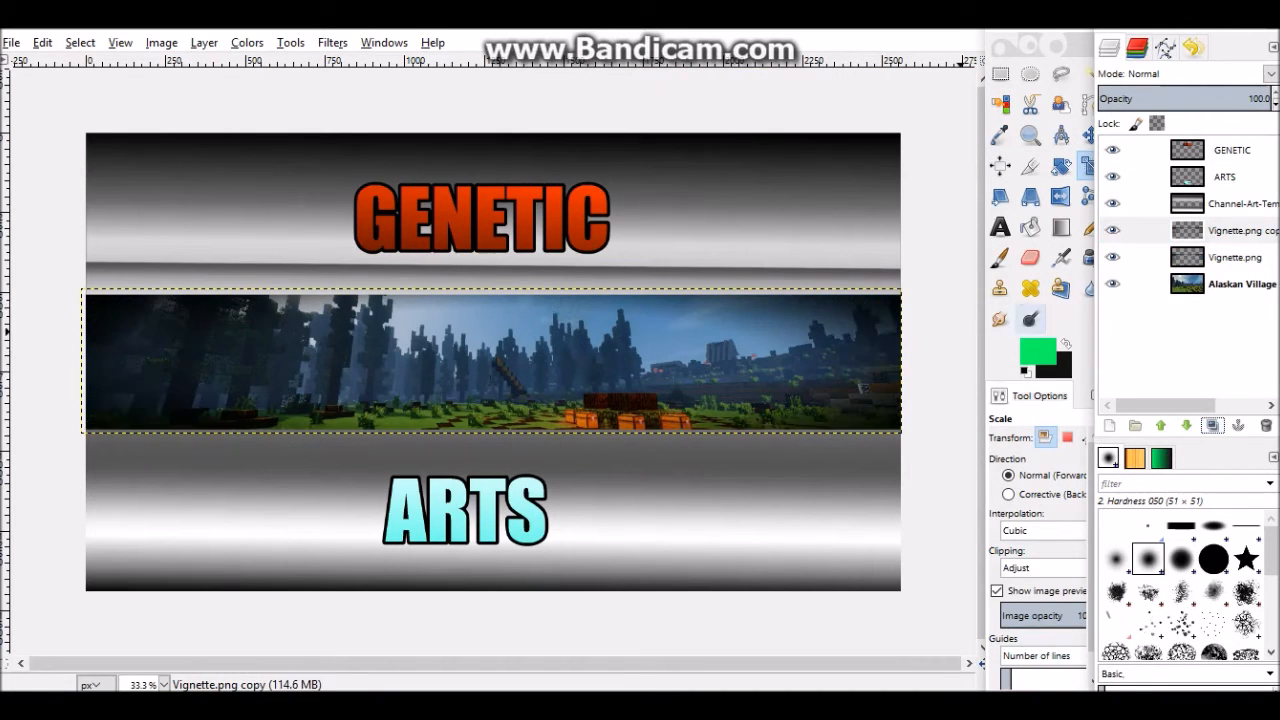
ctrl+scroll(940, 320, up, 1)
ctrl+scroll(900, 400, up, 6)
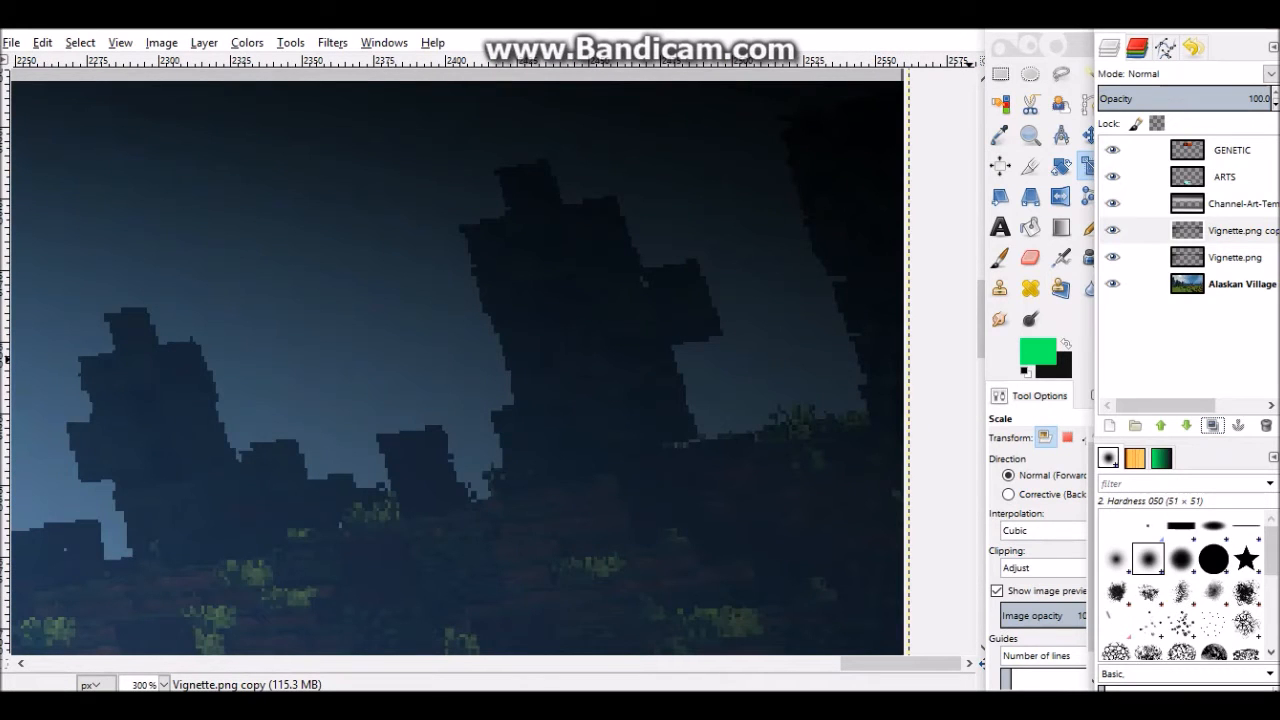
click(1265, 425)
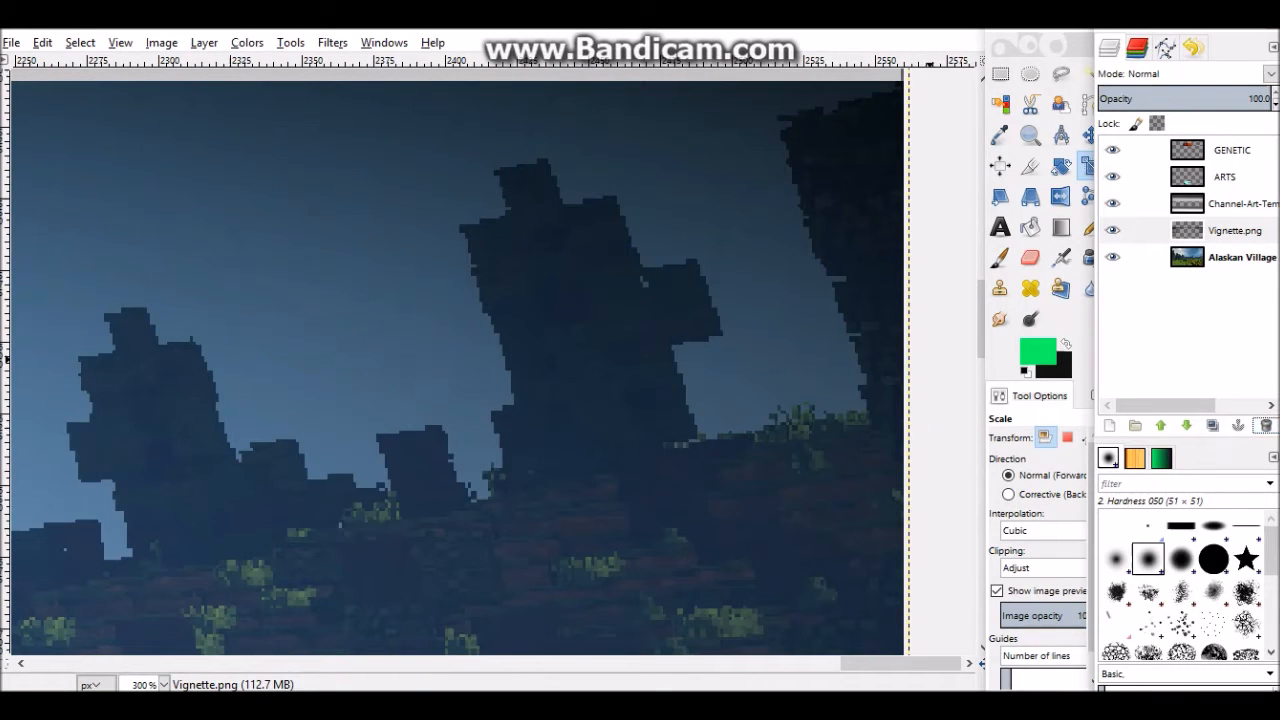
click(1212, 425)
click(1212, 425)
ctrl+scroll(912, 340, down, 4)
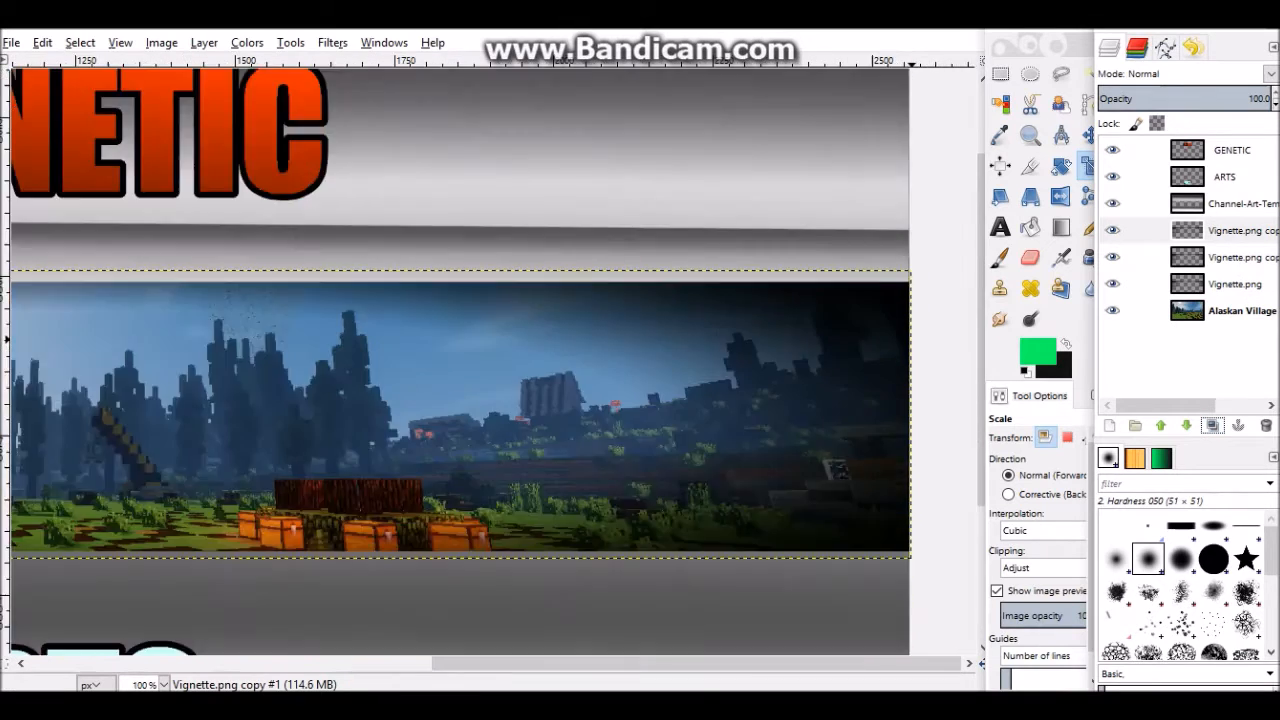
ctrl+scroll(912, 340, down, 3)
click(1265, 425)
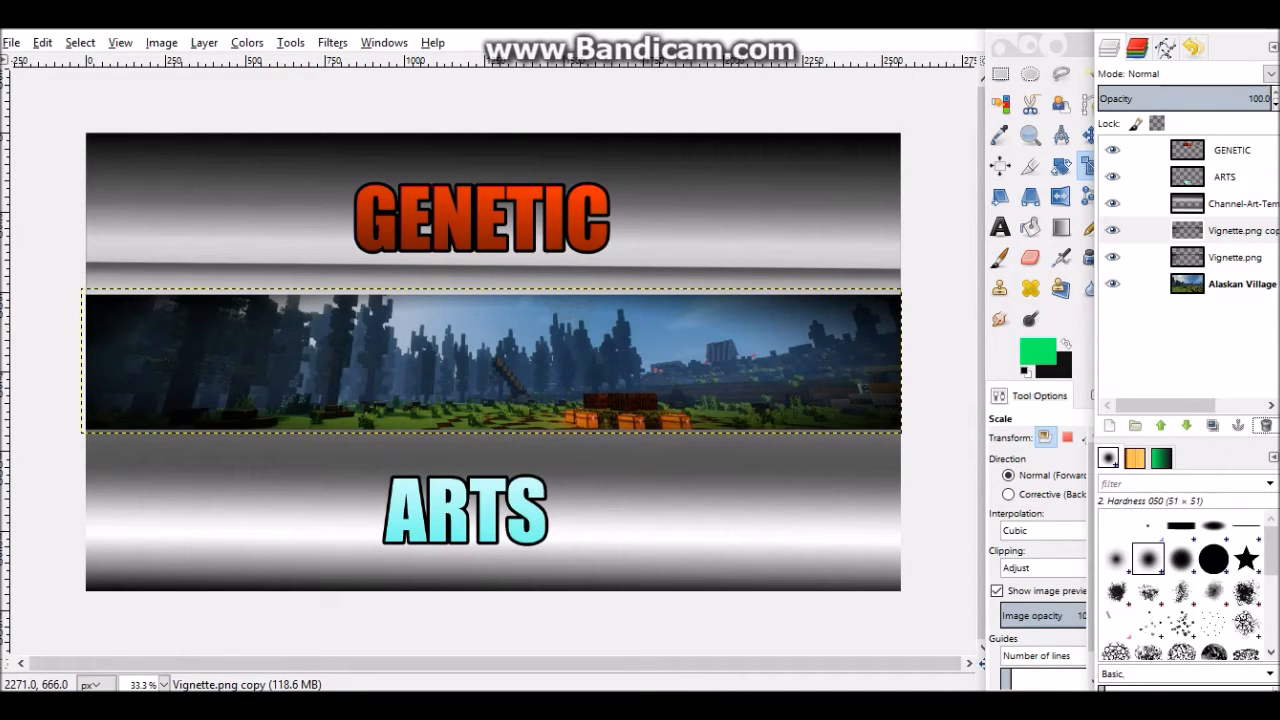
click(11, 42)
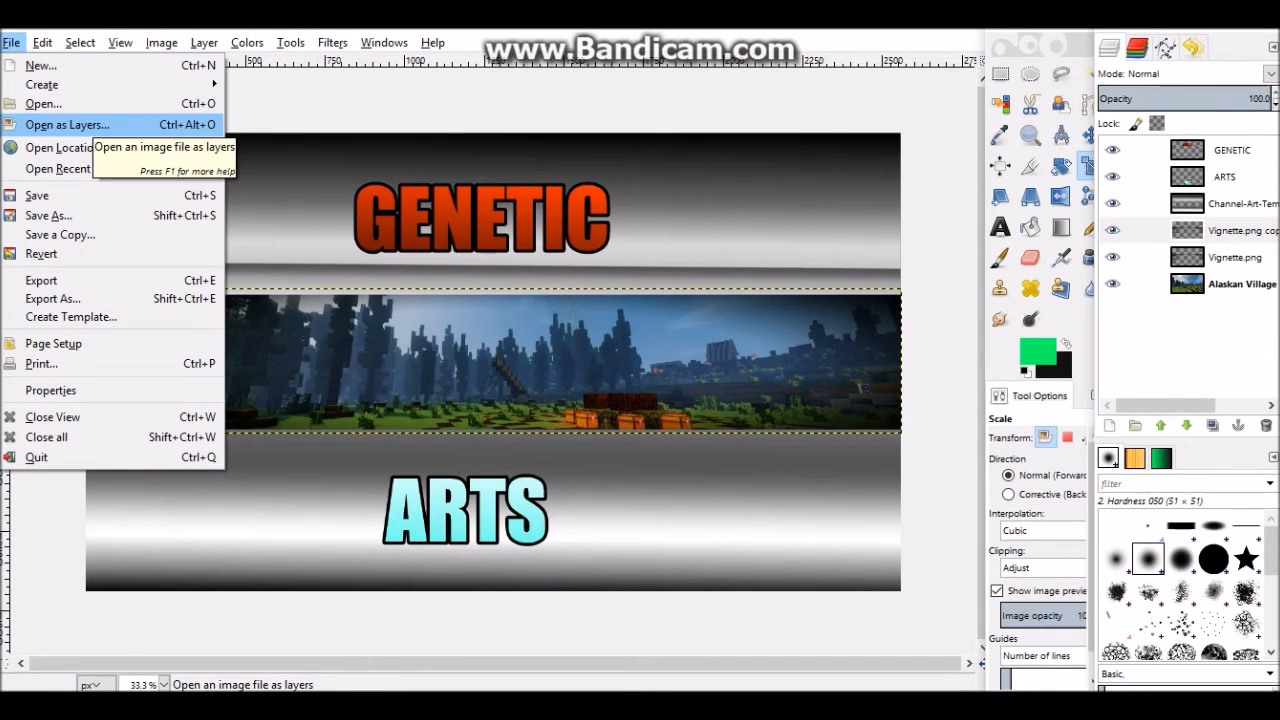
click(90, 124)
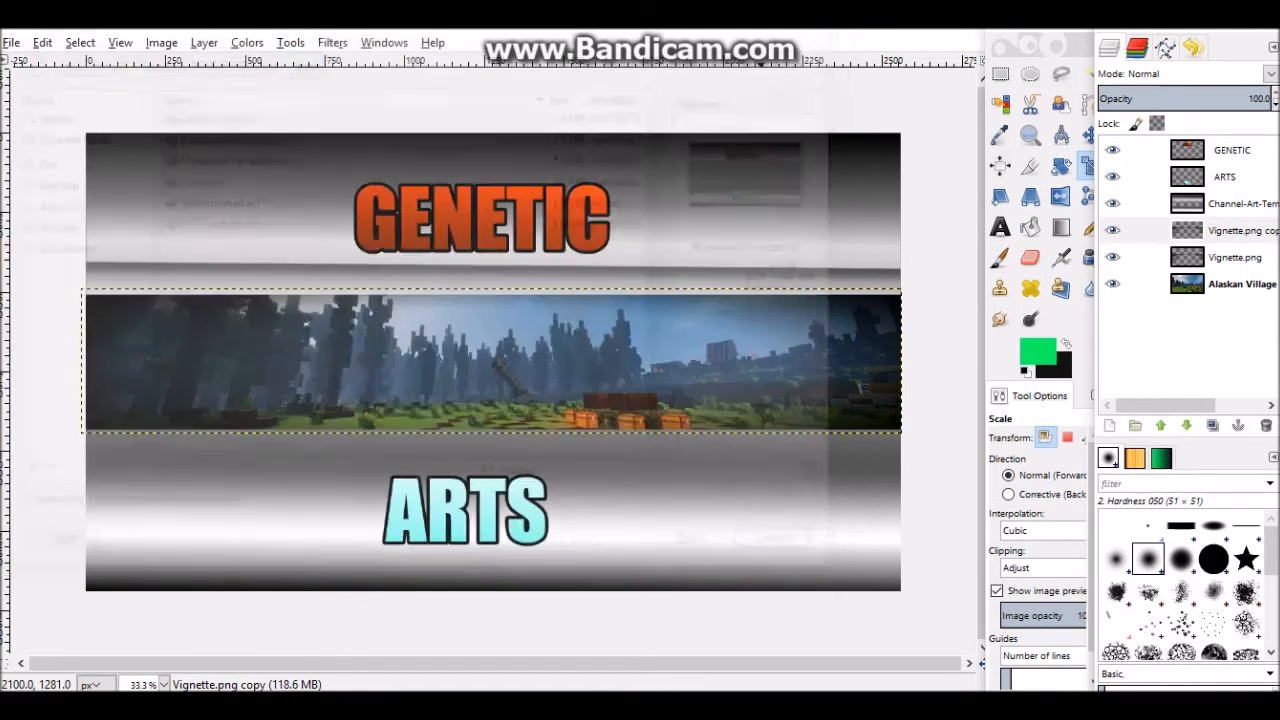
click(788, 549)
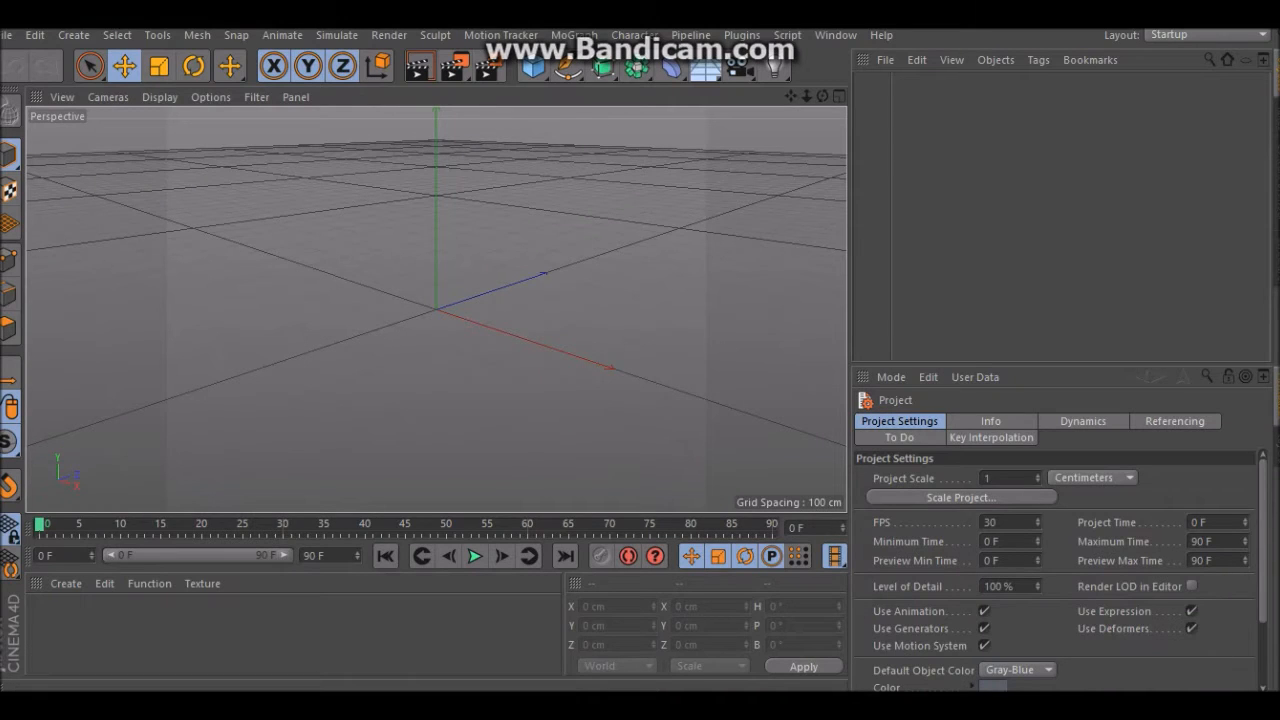
click(7, 35)
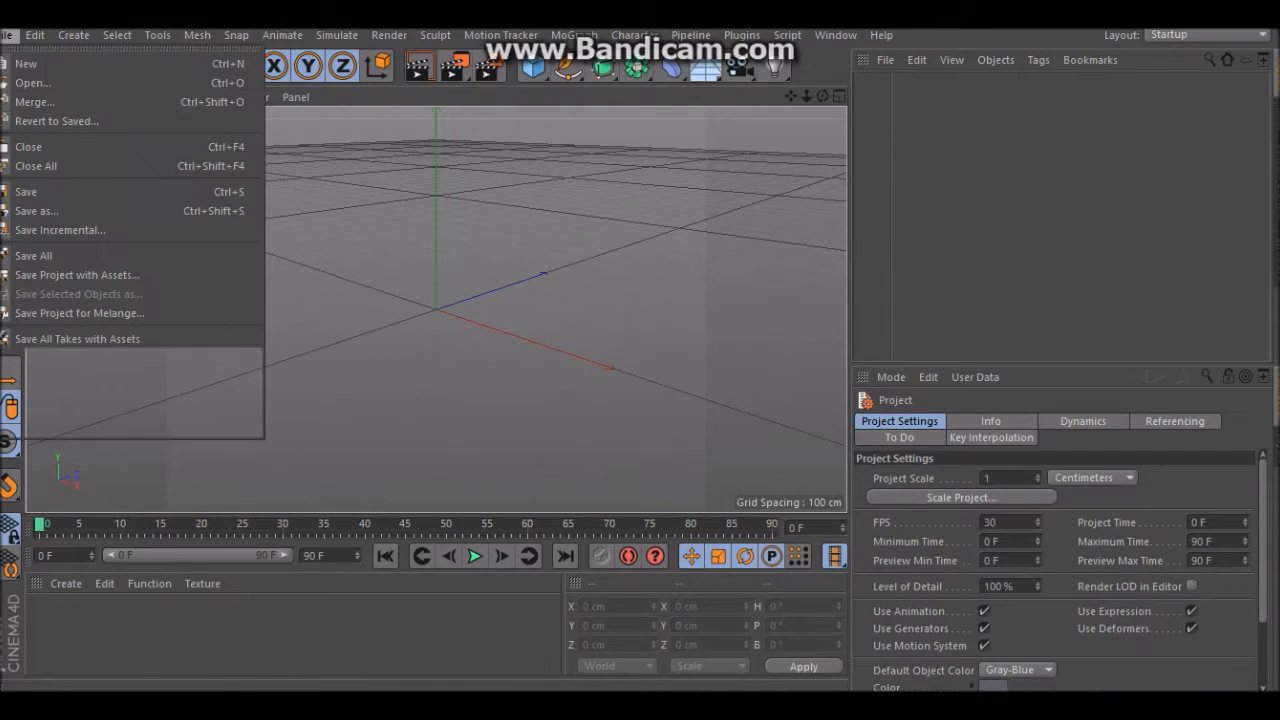
click(34, 83)
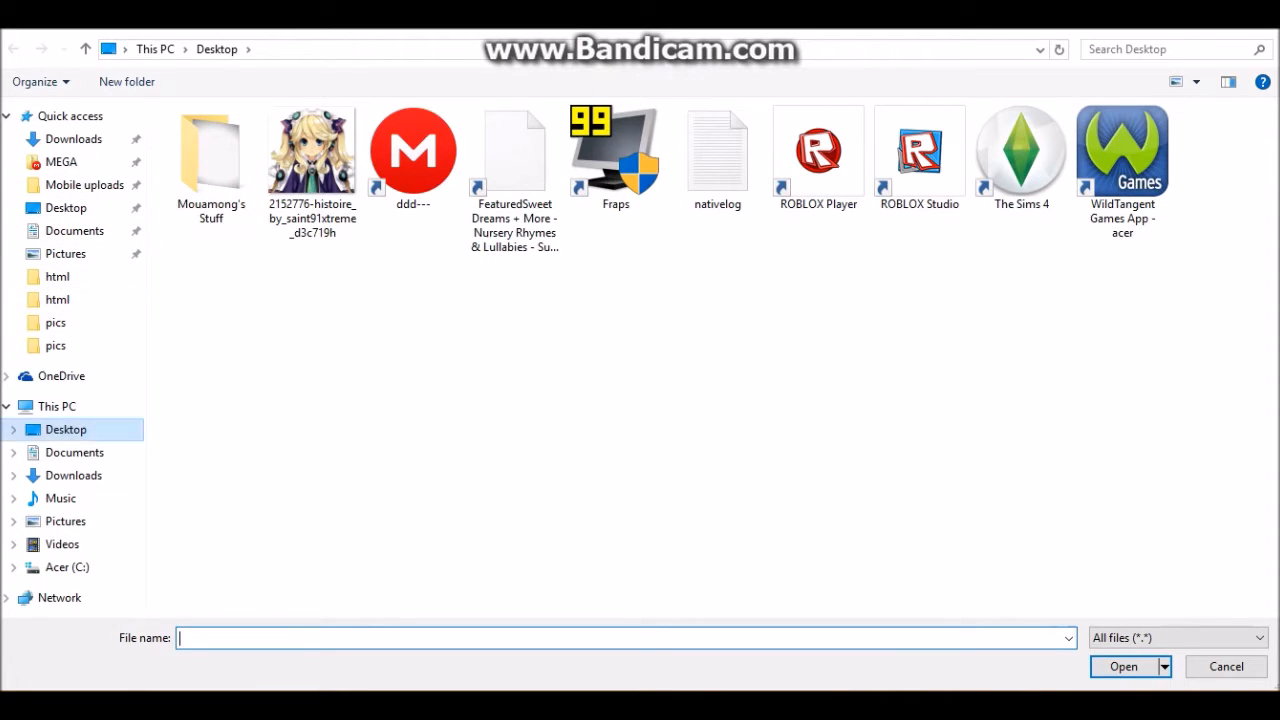
click(66, 430)
click(211, 165)
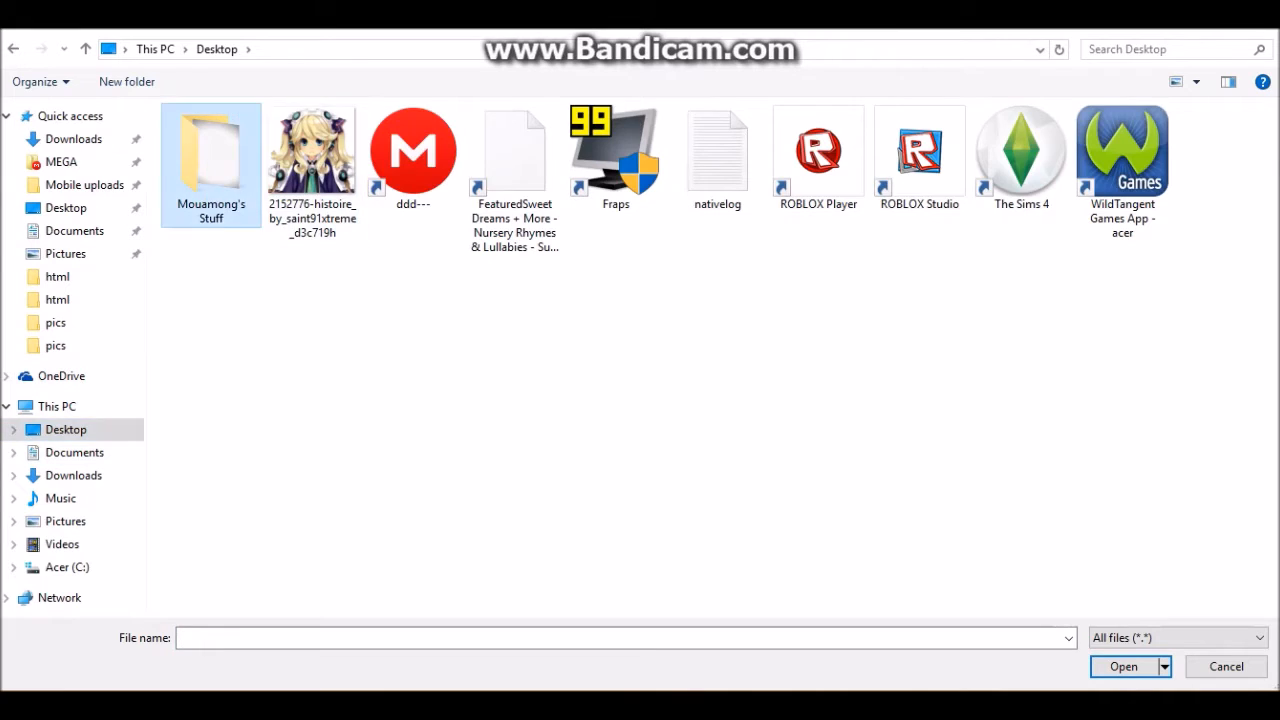
double_click(211, 165)
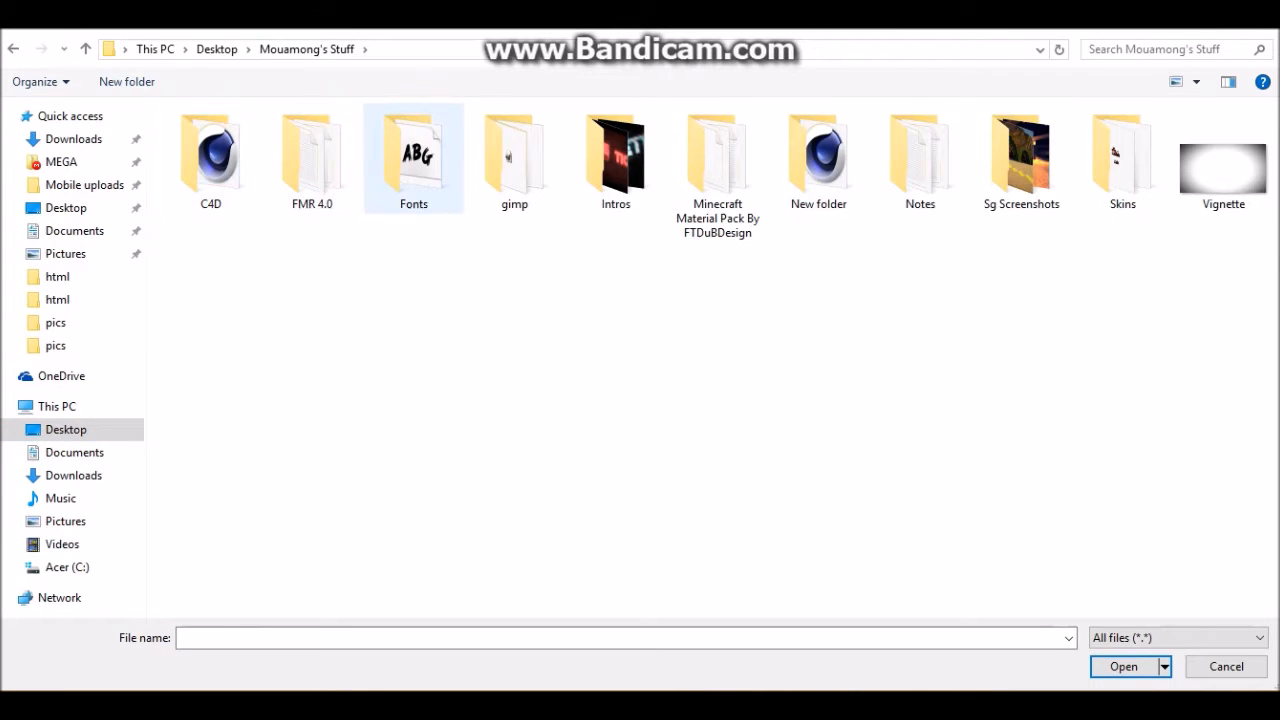
double_click(312, 160)
click(211, 137)
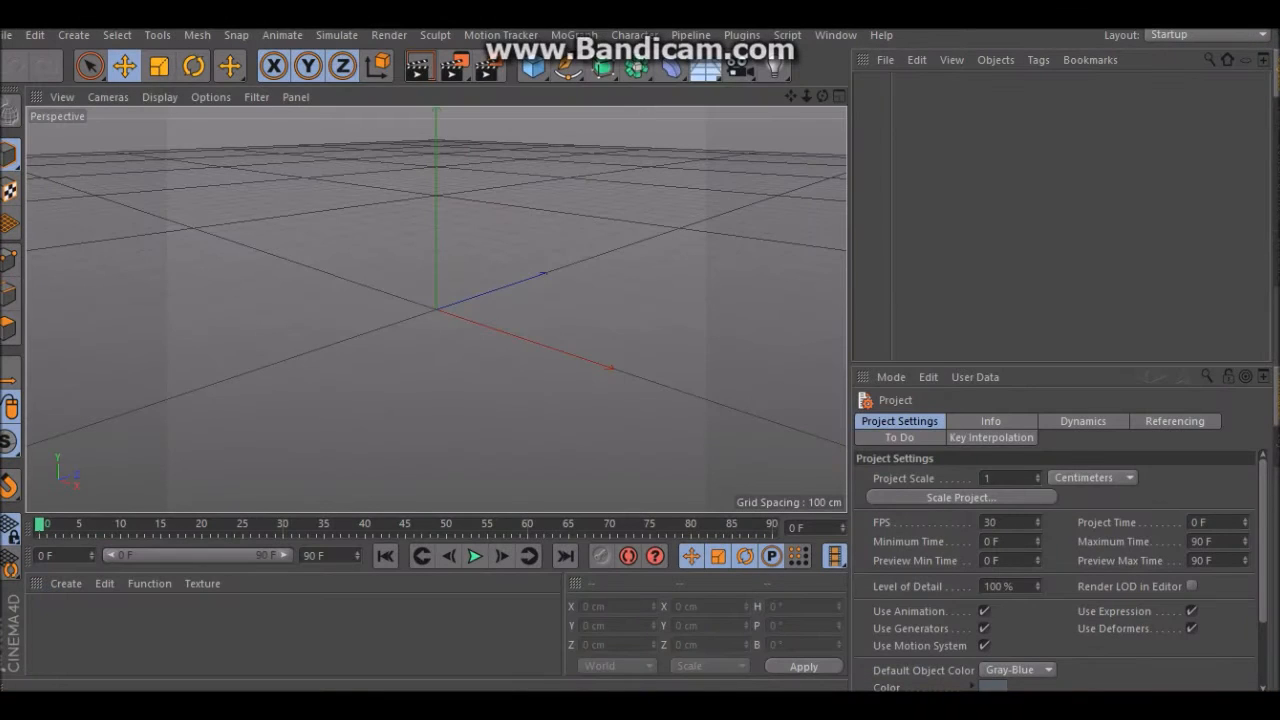
Load the FMR 4.0 character rig from the FMR 4 presets of Cinema 4D's Content Browser and minimize the browser
key(shift+F8)
click(670, 137)
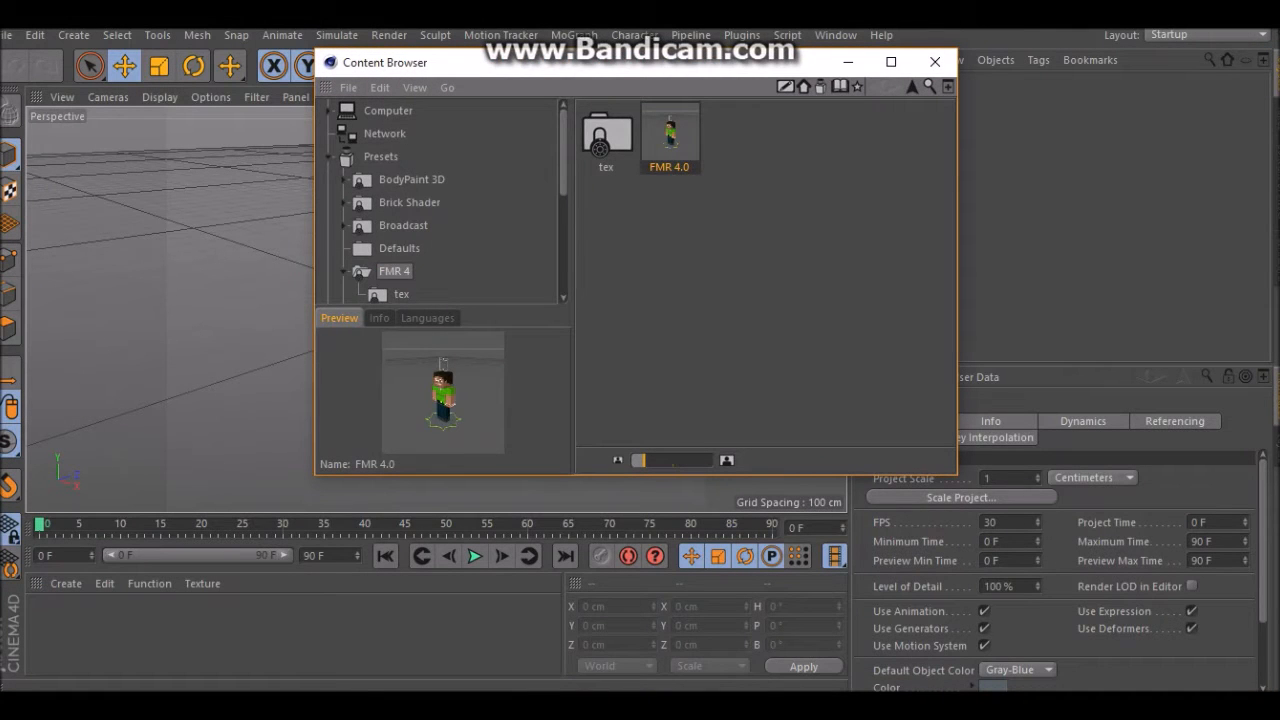
drag(620, 62, 814, 203)
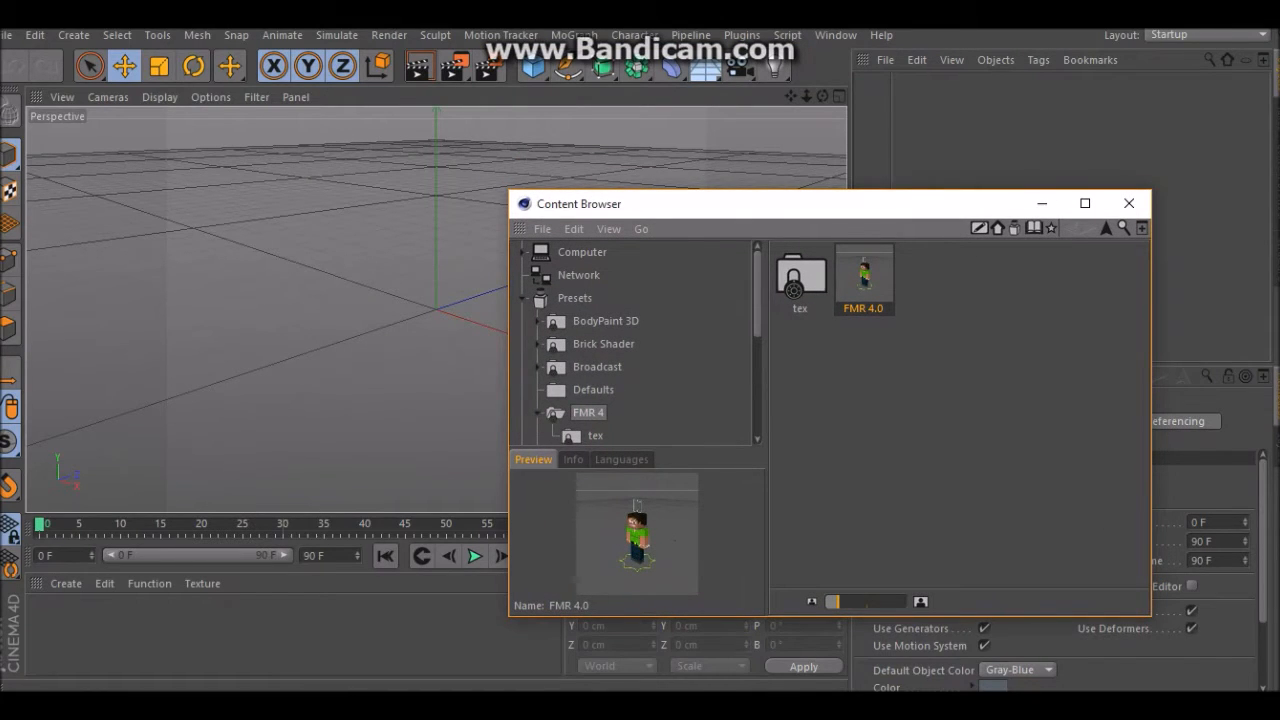
double_click(864, 276)
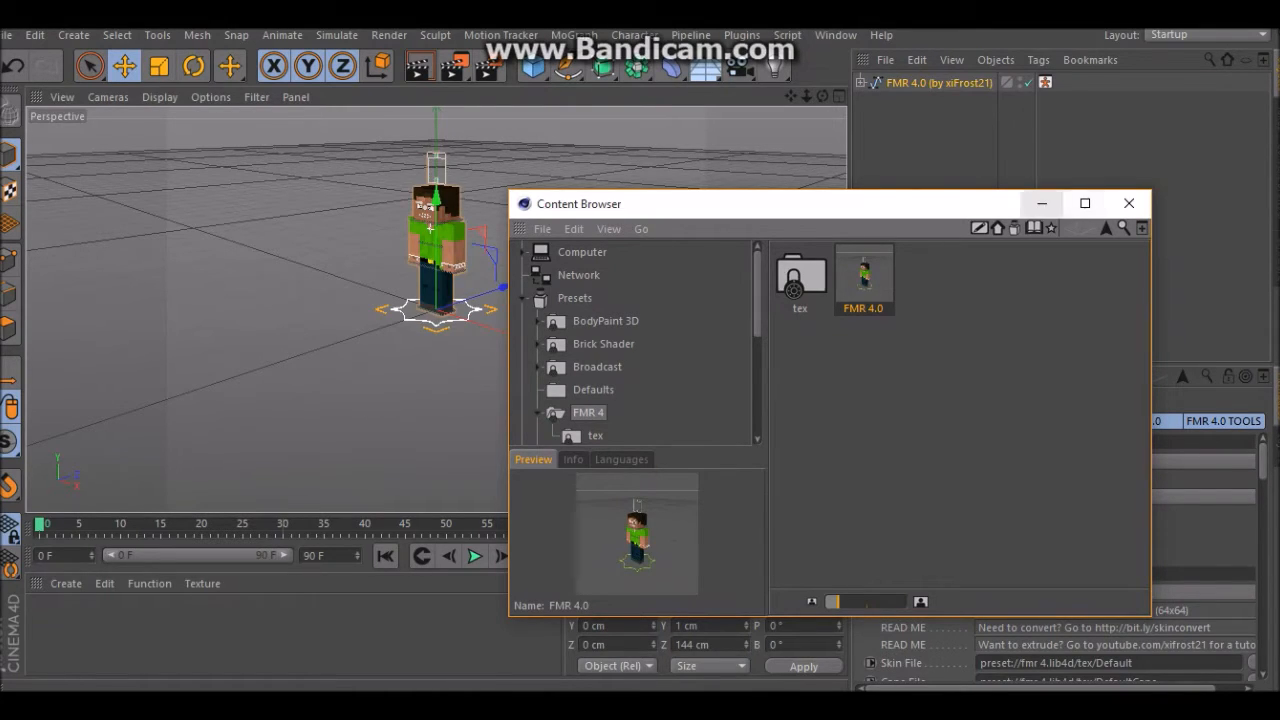
click(1042, 203)
Set the FMR 4.0 rig's skin file to Macy's Skin from the Skins folder
scroll(436, 310, up, 10)
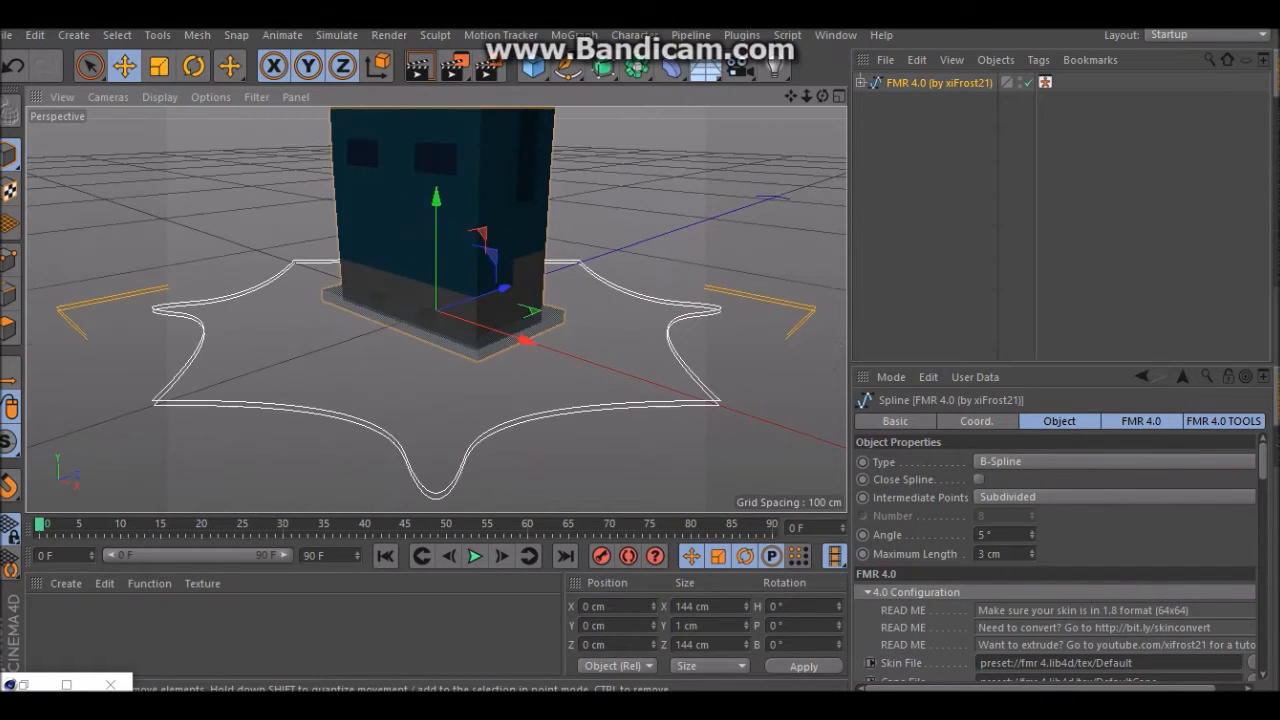
scroll(436, 310, up, 10)
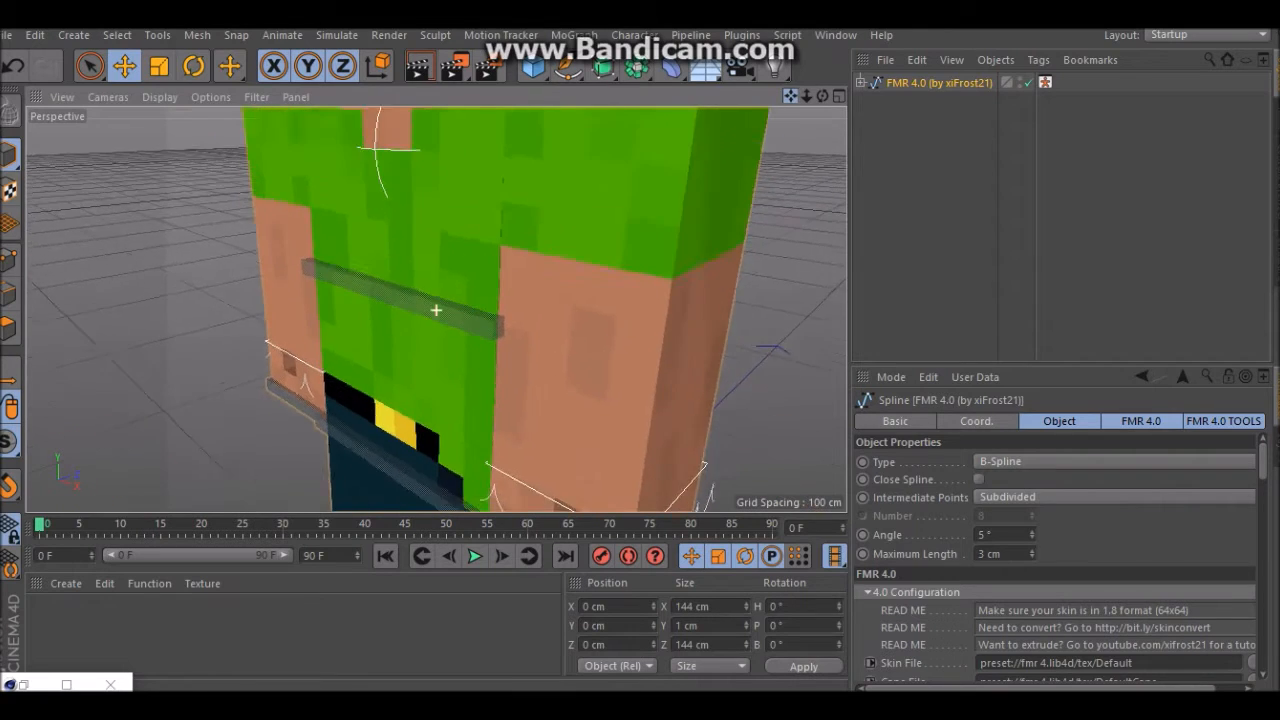
scroll(436, 310, down, 8)
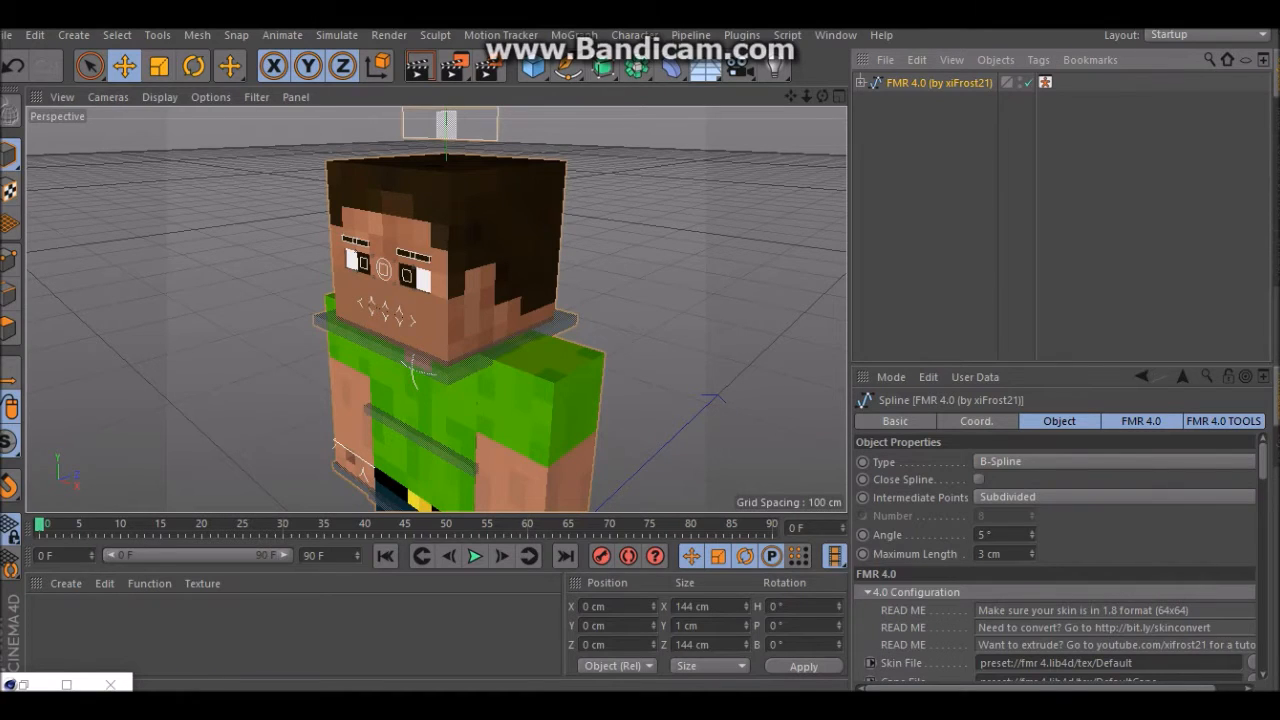
scroll(1055, 560, down, 3)
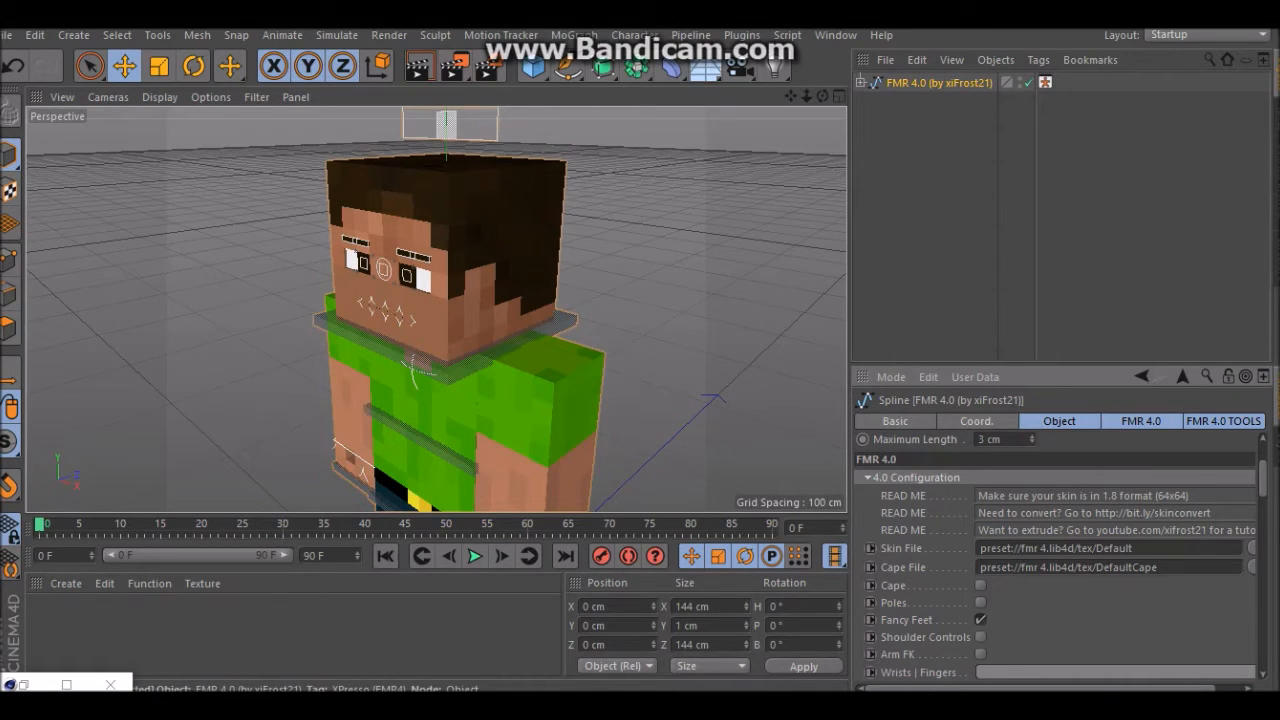
drag(1040, 688, 1070, 688)
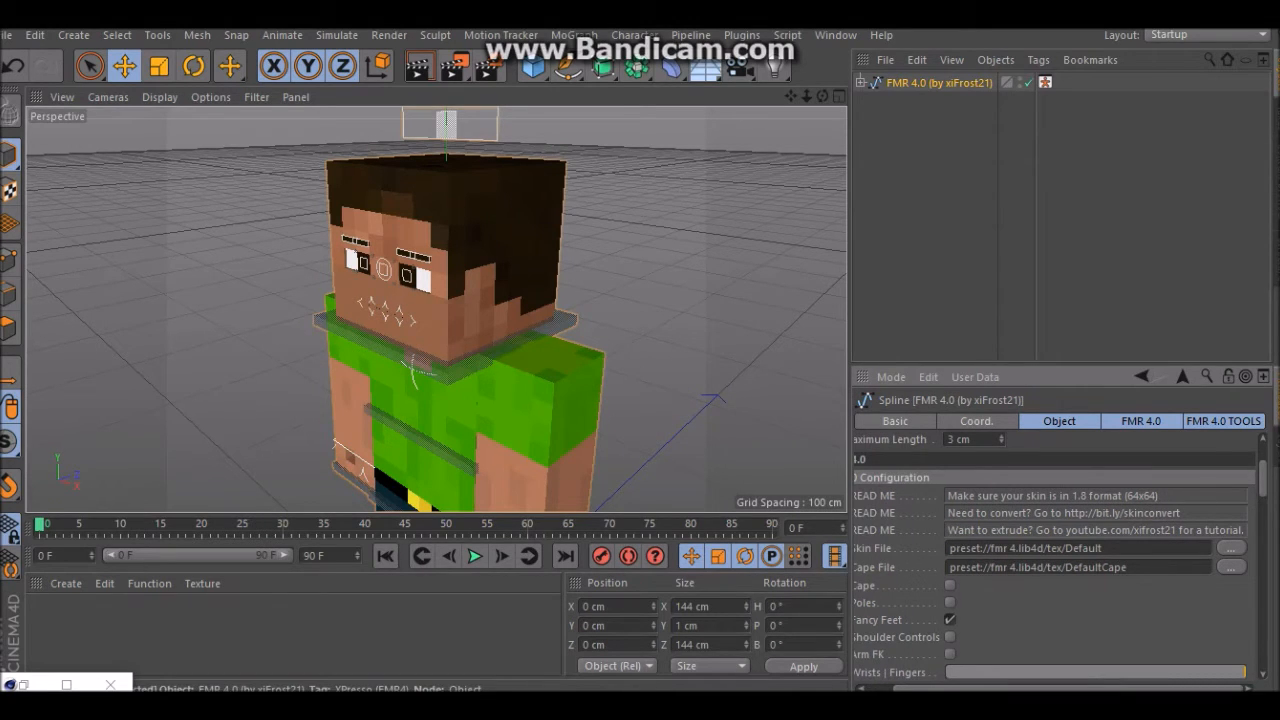
click(1231, 548)
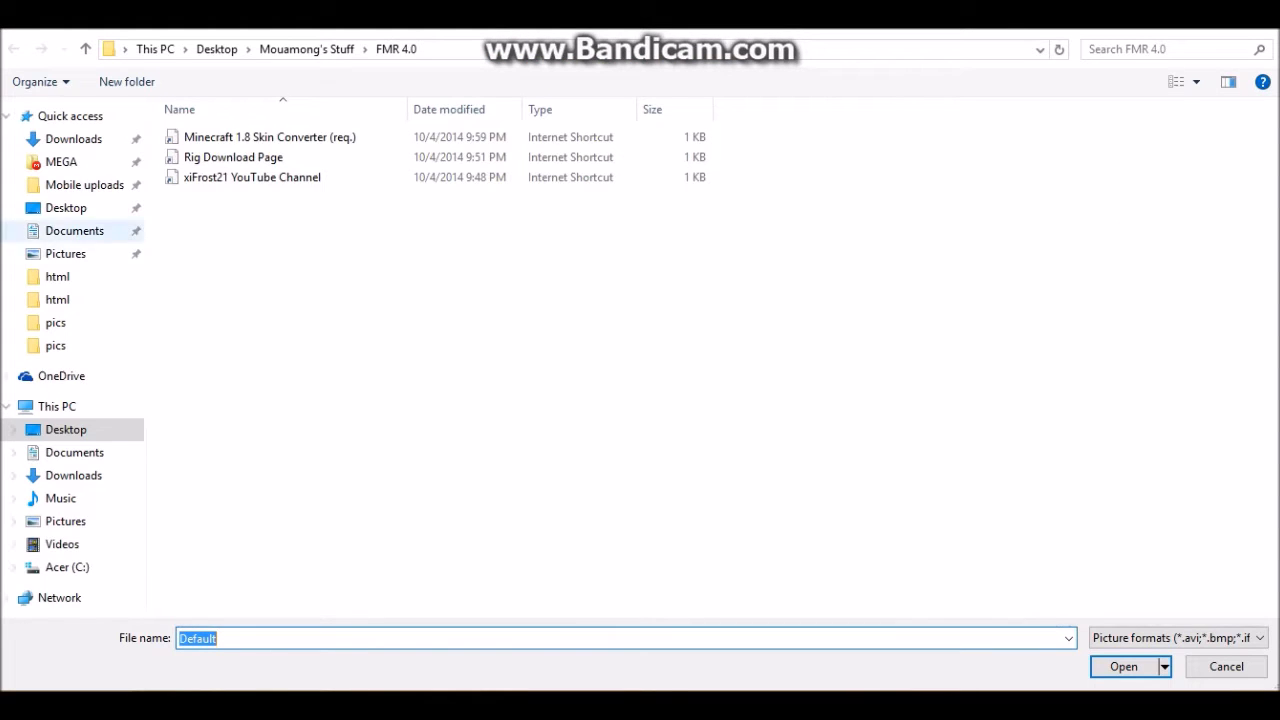
click(66, 207)
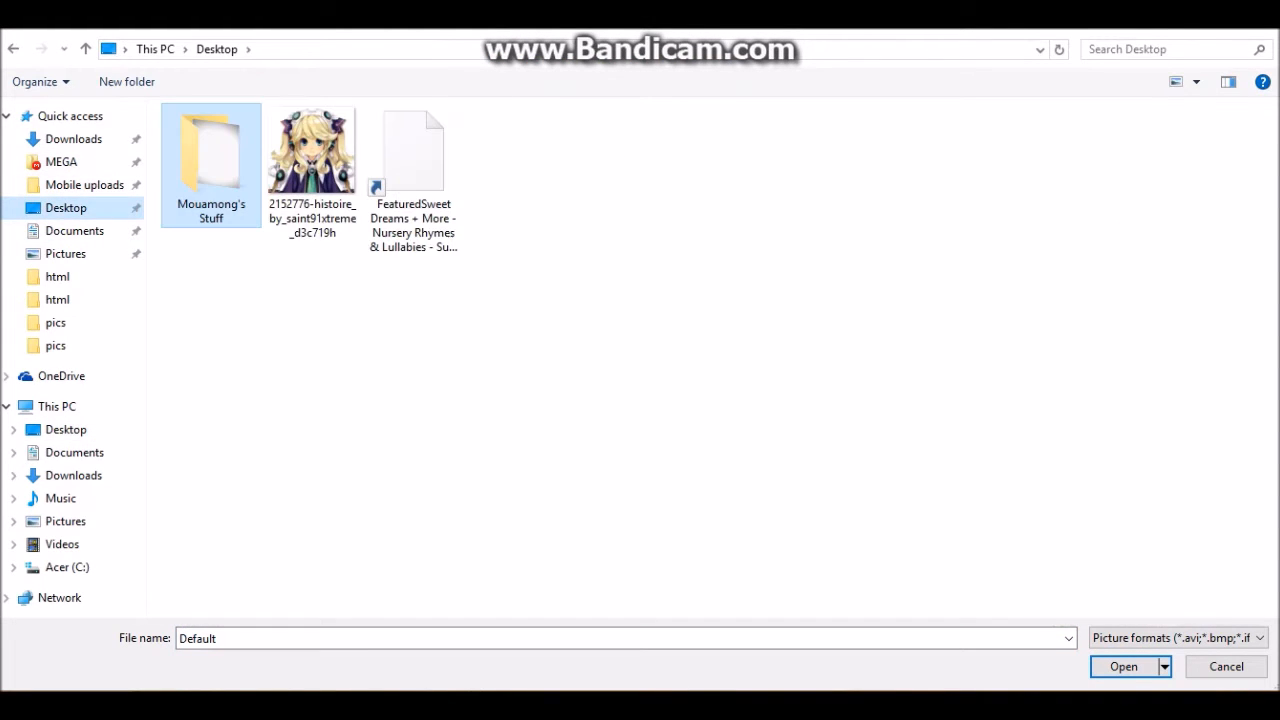
double_click(212, 160)
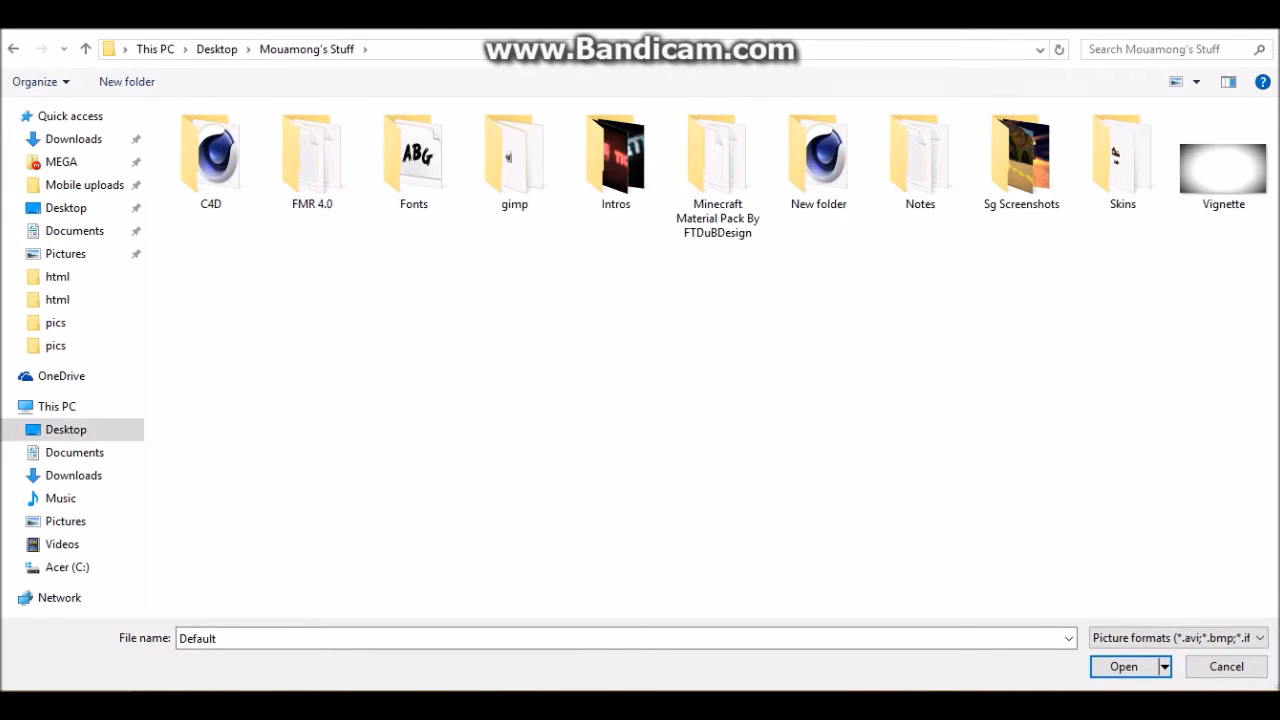
double_click(1122, 160)
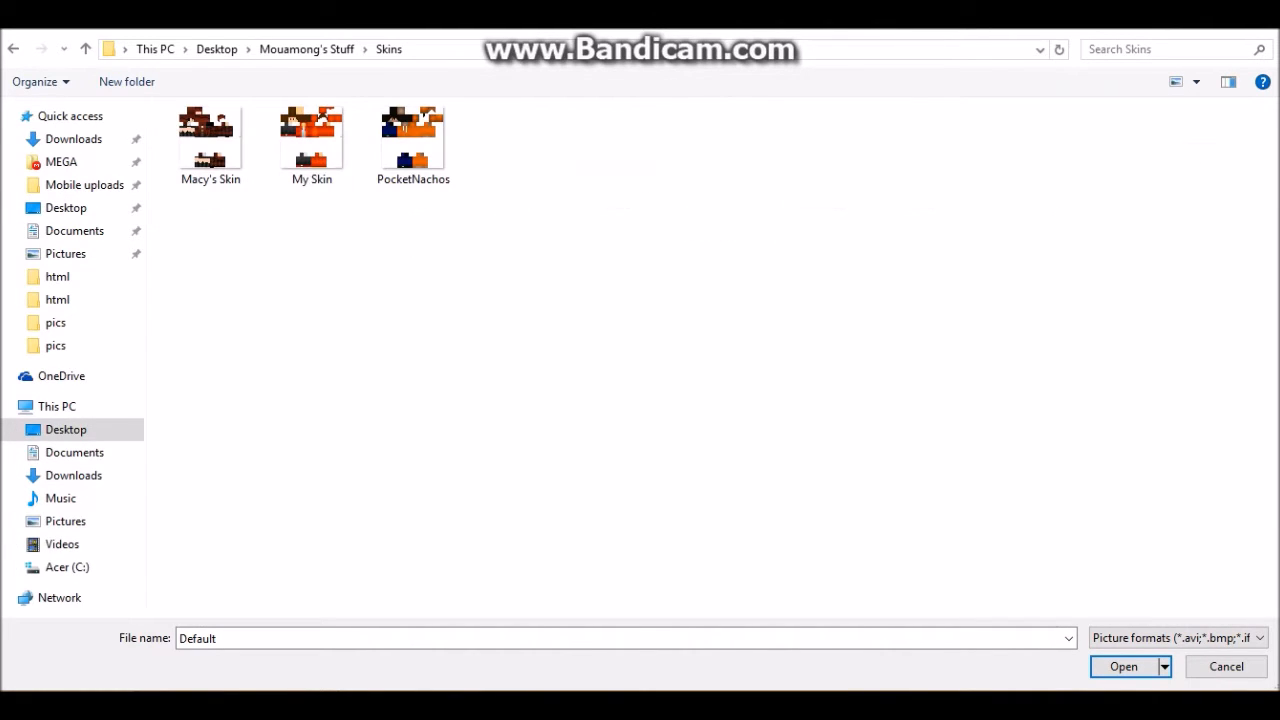
click(210, 145)
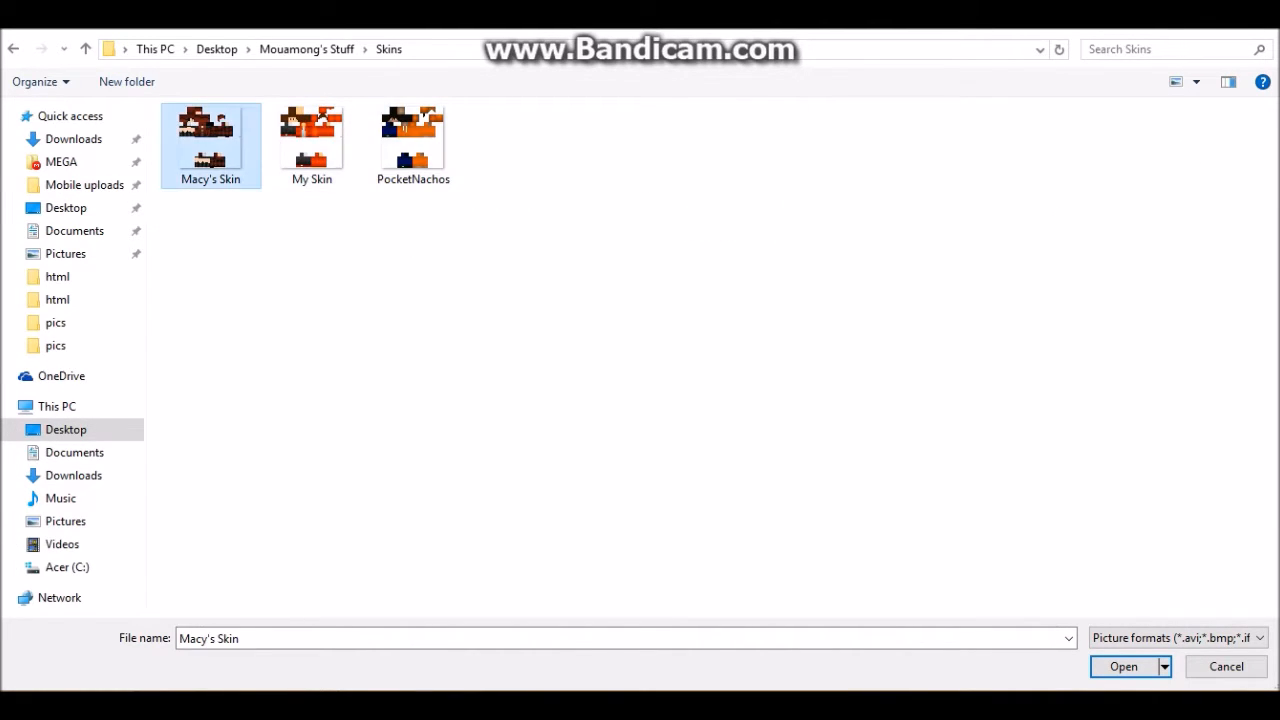
key(Return)
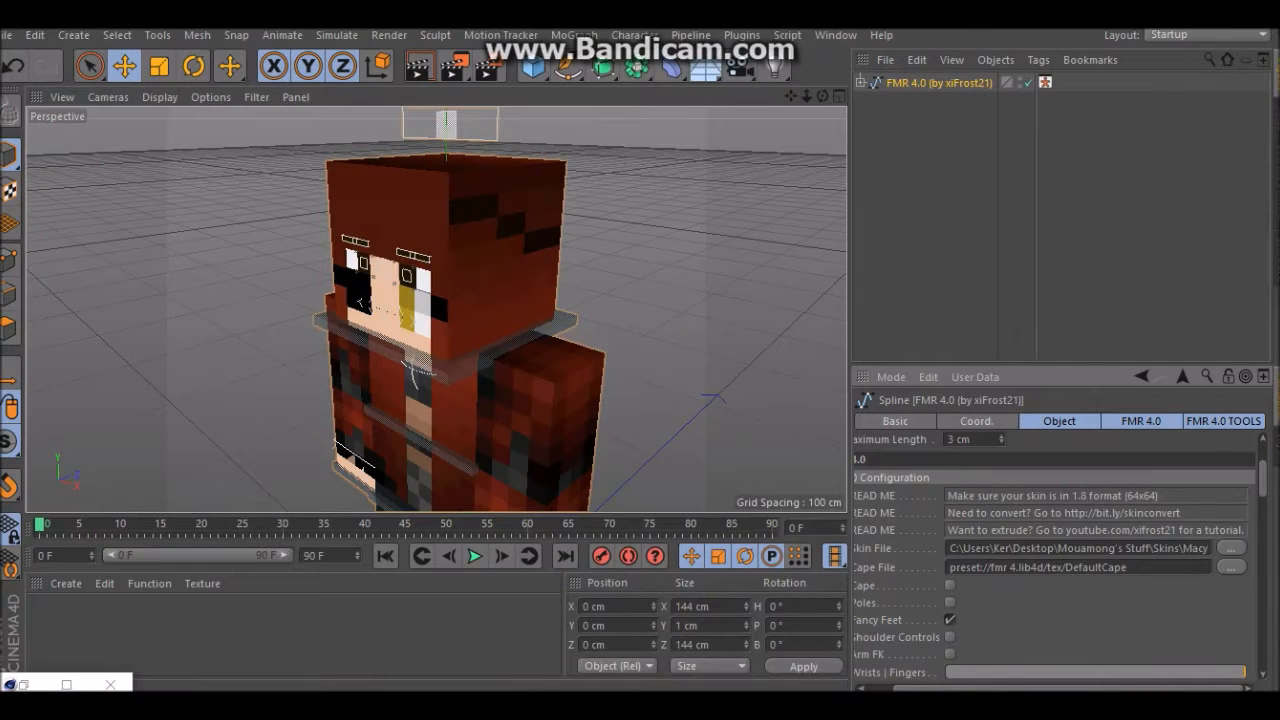
Enable the cape in the rig's 4.0 configuration and check it on the character's back
scroll(1050, 560, down, 3)
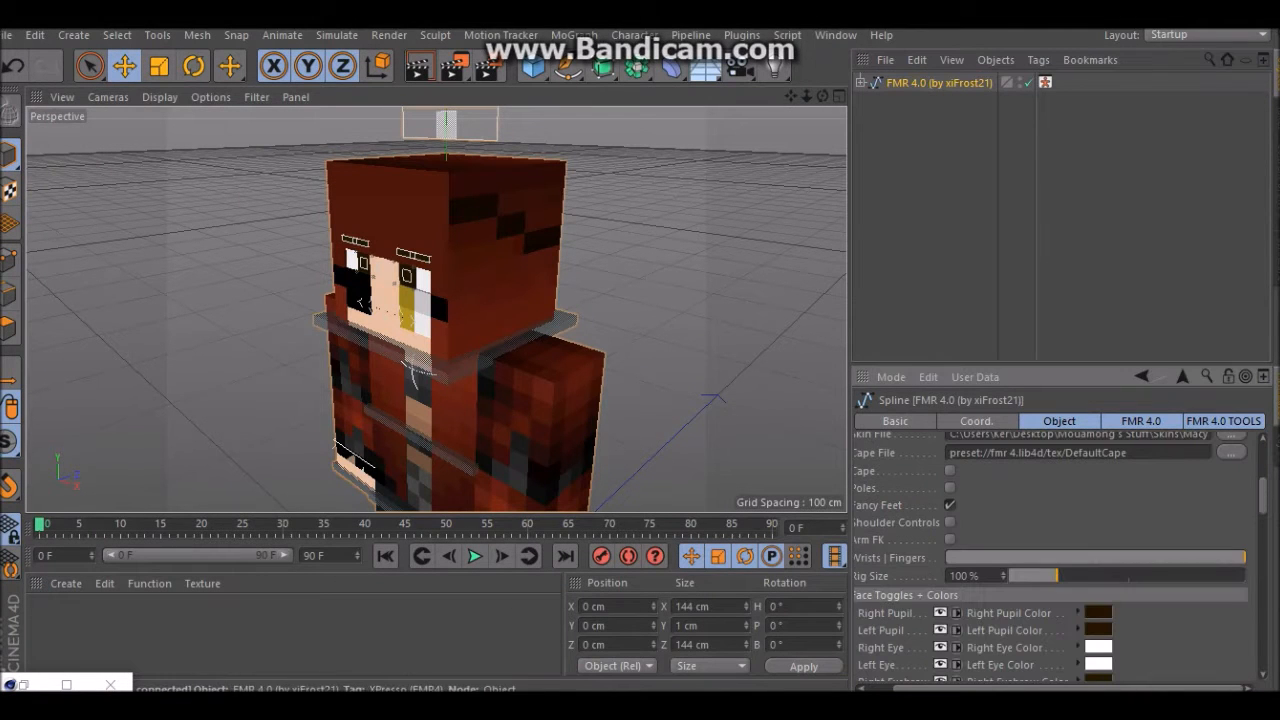
click(950, 470)
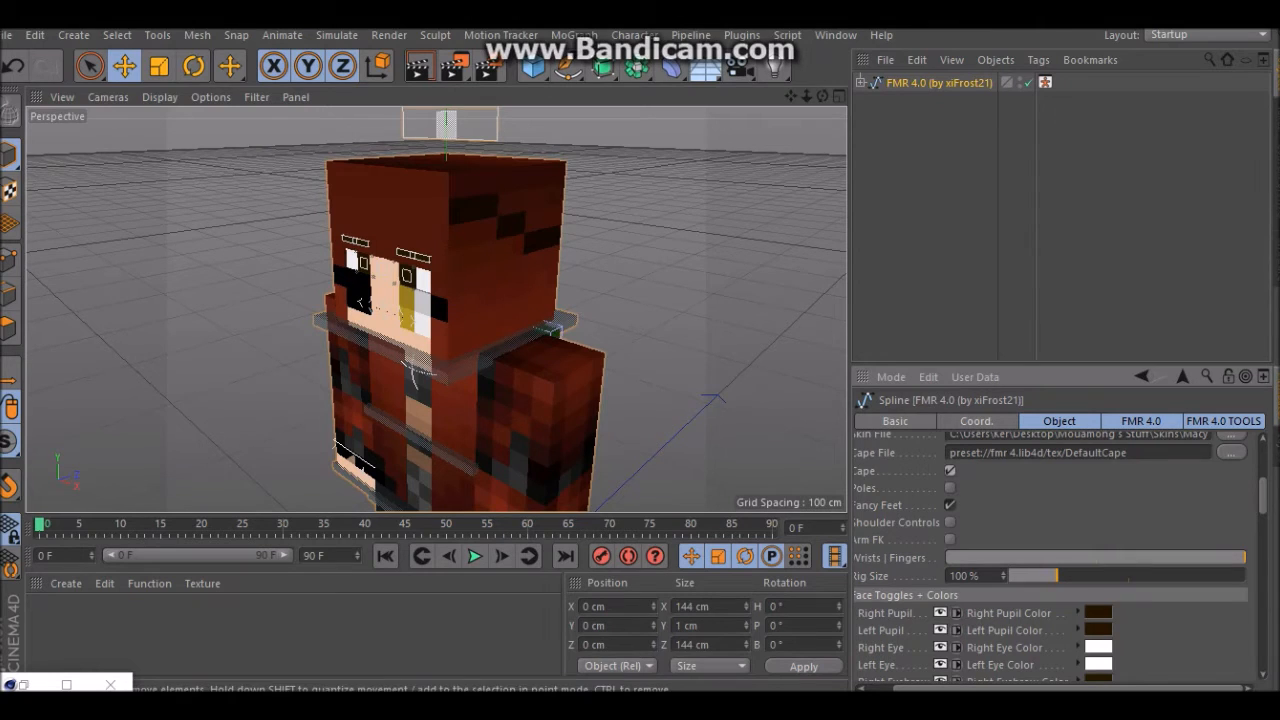
drag(822, 96, 435, 309)
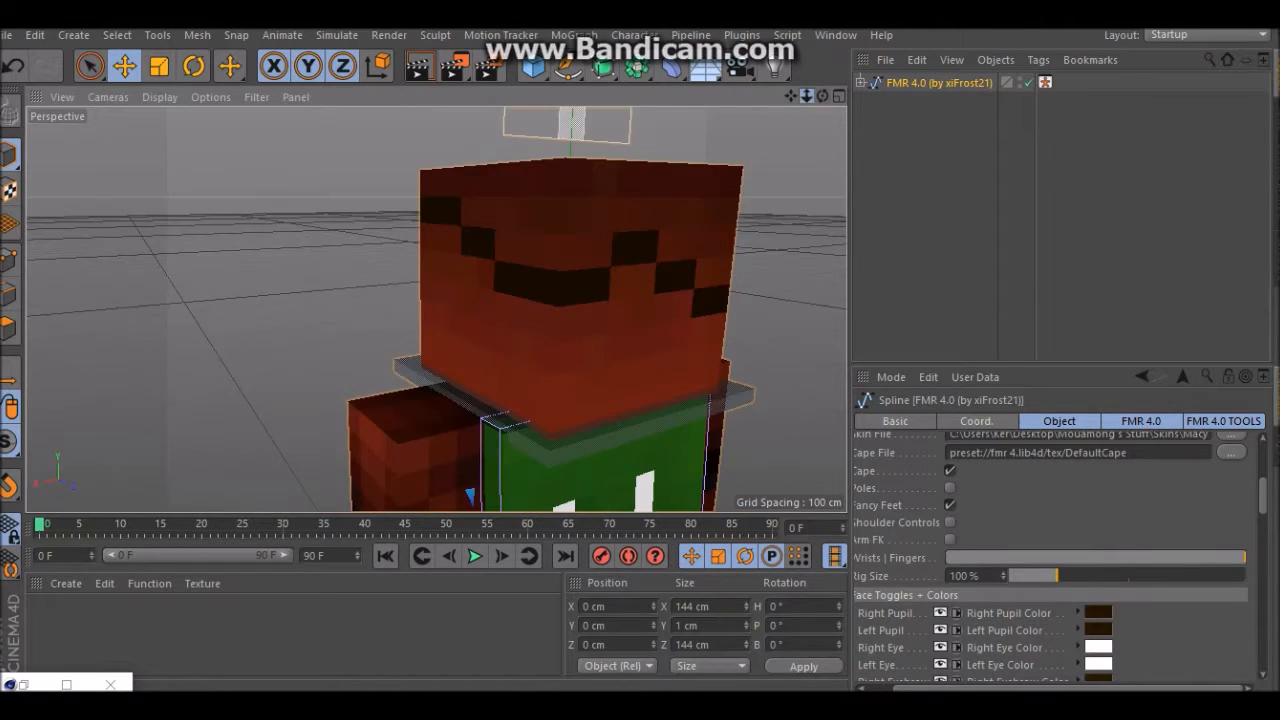
scroll(434, 309, up, 3)
scroll(434, 309, down, 7)
scroll(434, 309, up, 1)
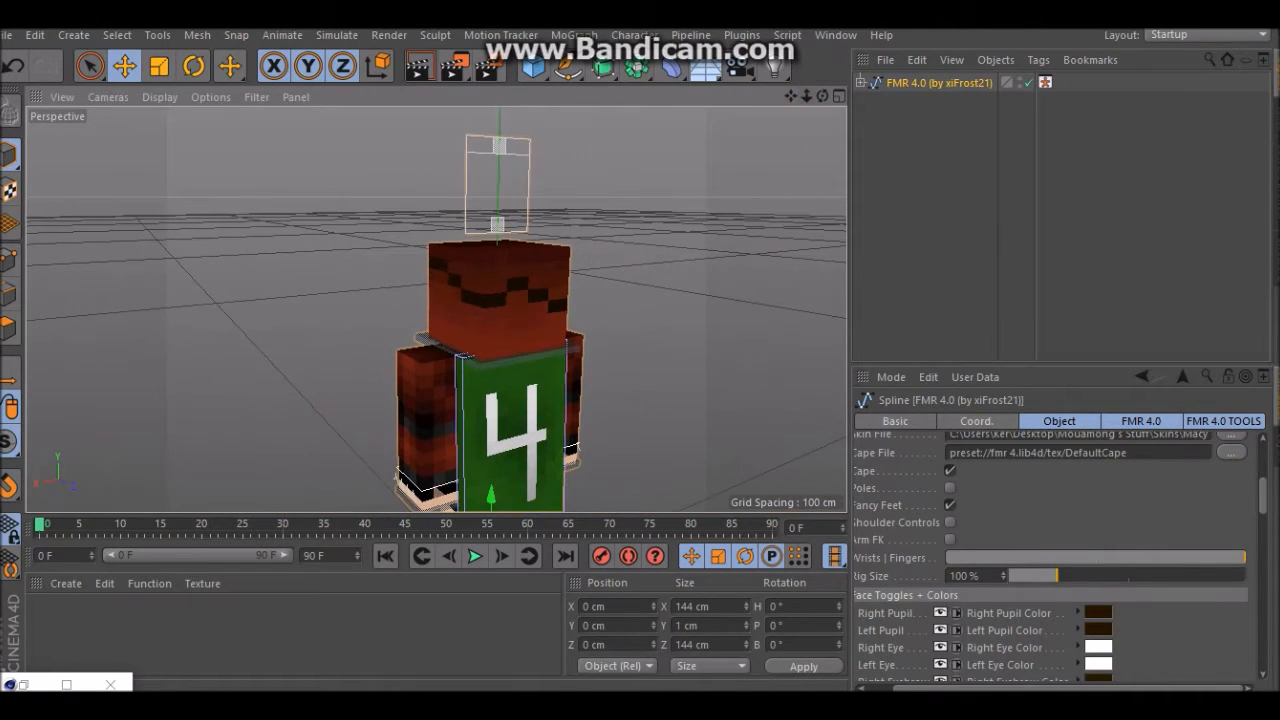
key(F5)
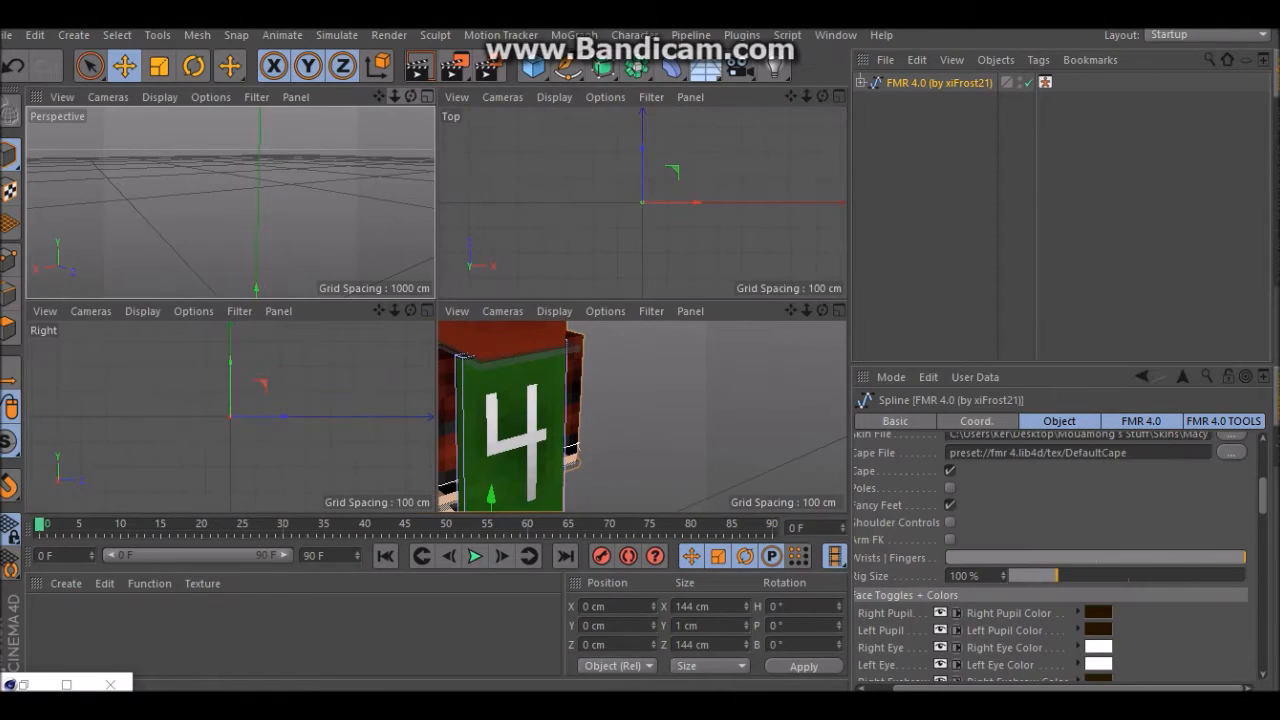
key(F2)
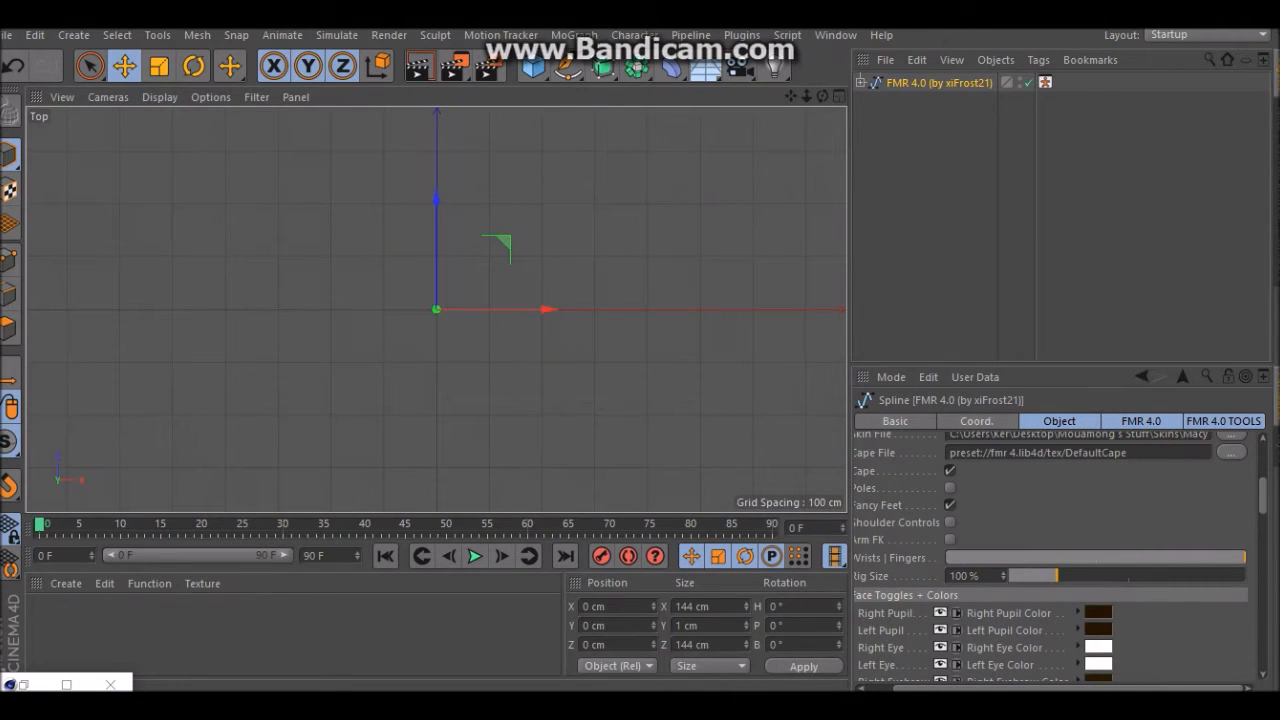
key(F5)
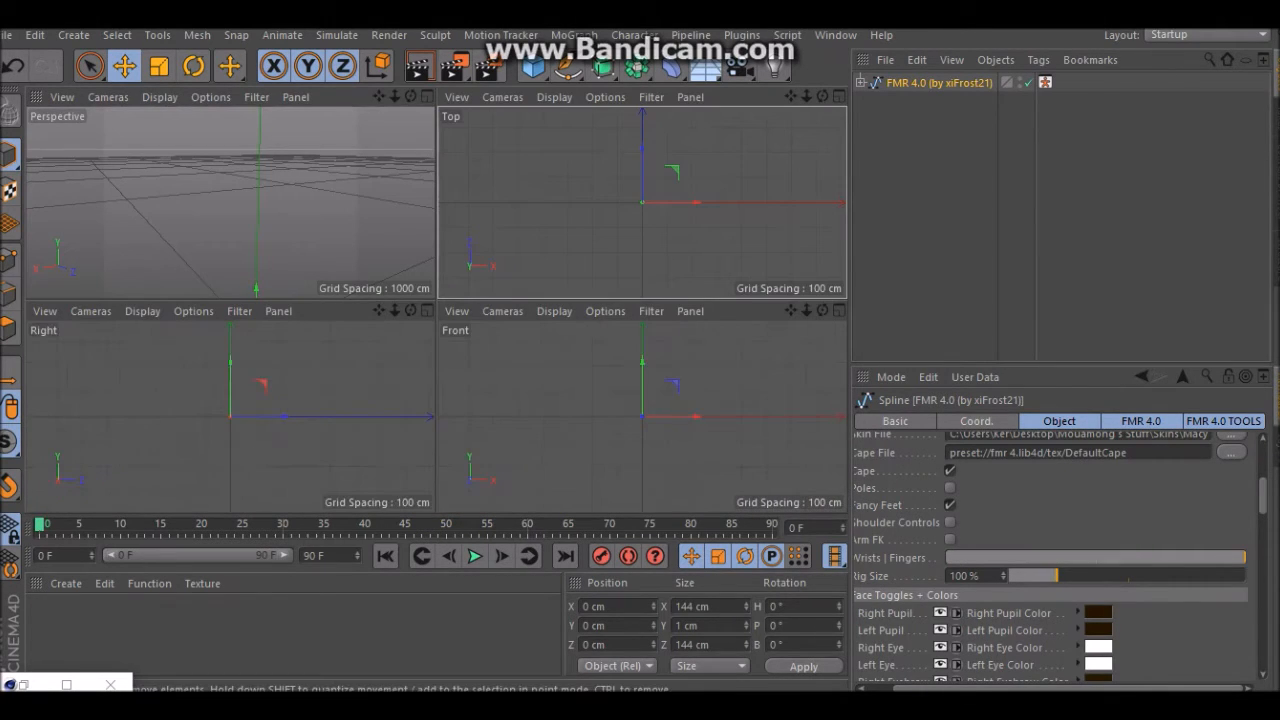
key(F1)
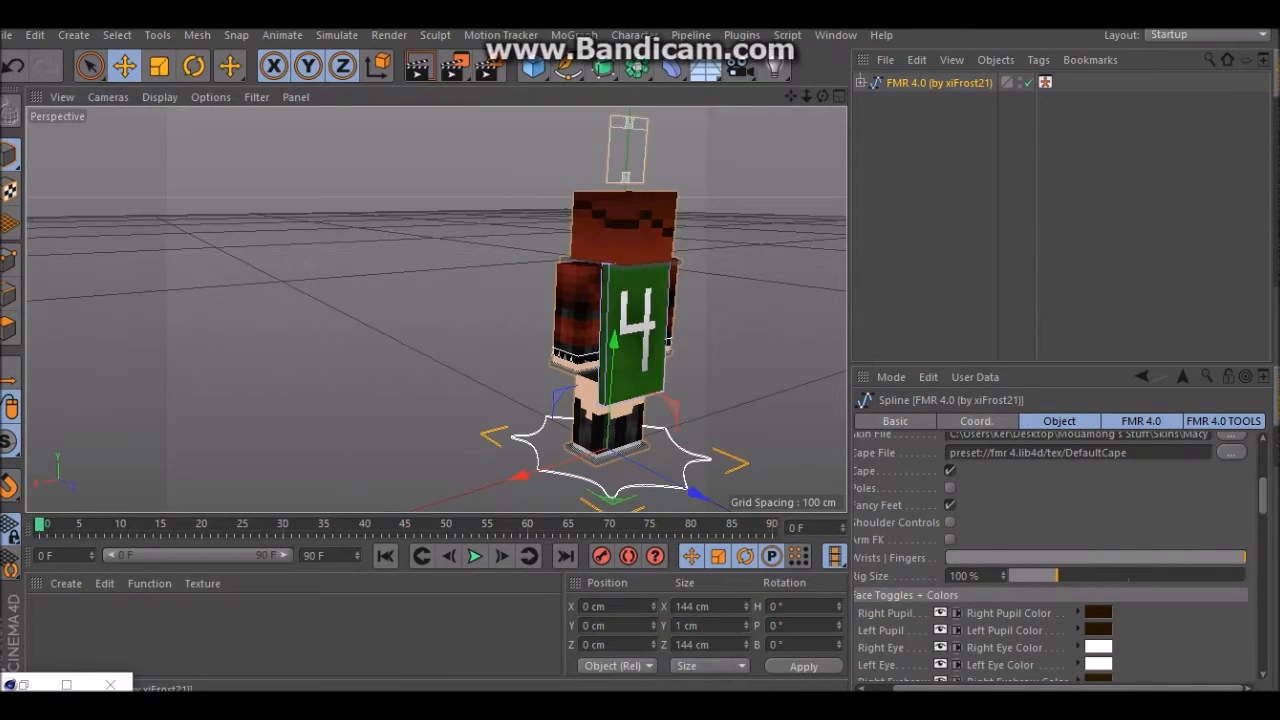
Turn off the cape and the fancy feet in the rig's 4.0 configuration
scroll(434, 306, up, 5)
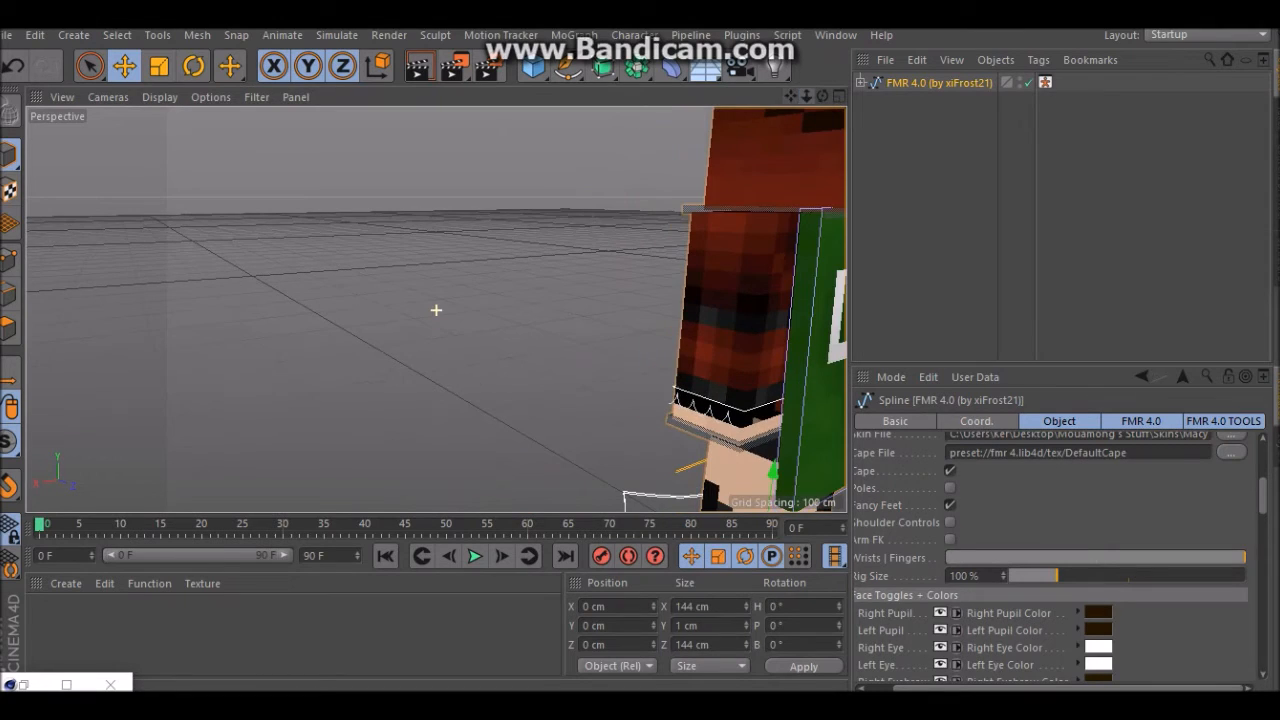
scroll(434, 306, down, 3)
scroll(1050, 550, down, 5)
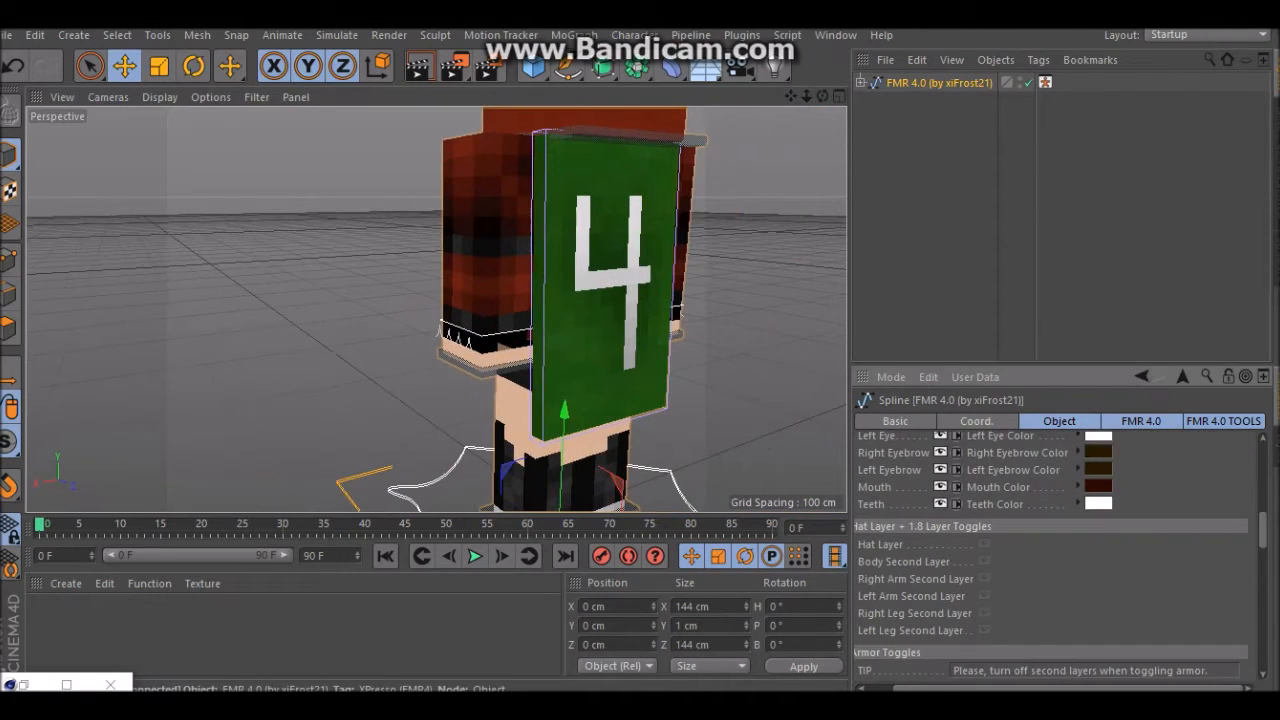
scroll(1050, 550, up, 10)
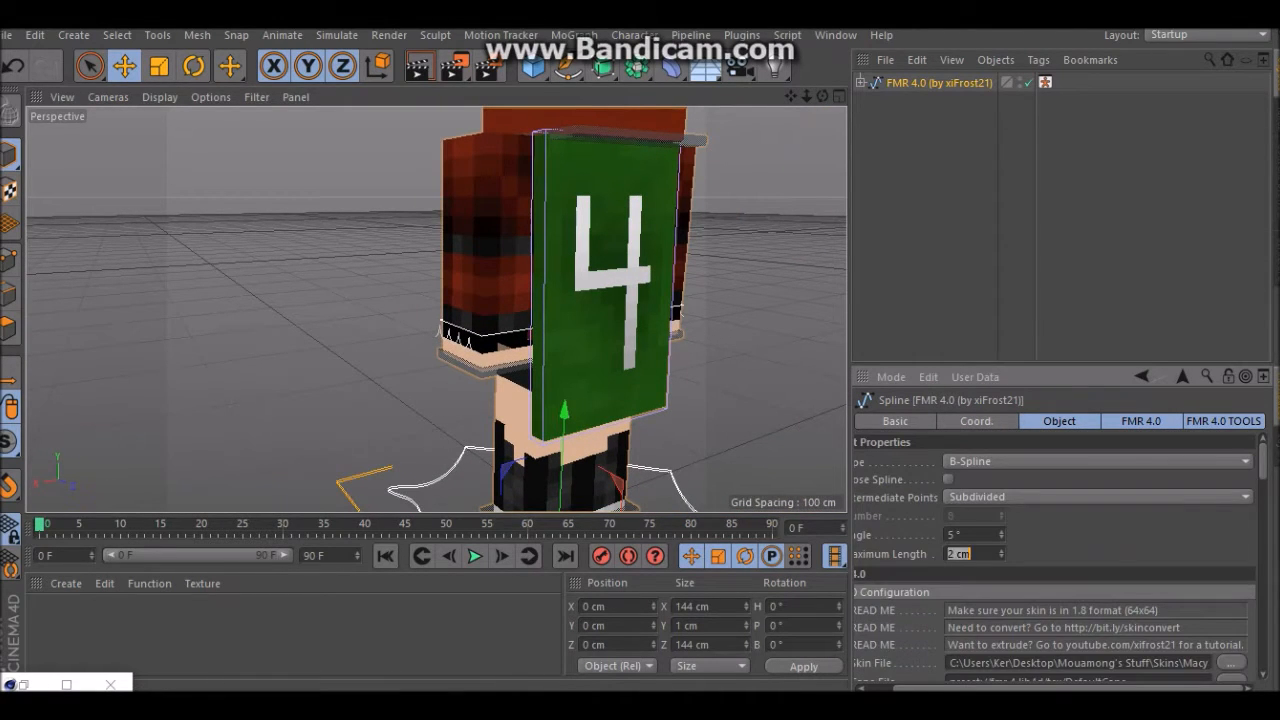
scroll(1050, 557, down, 3)
click(950, 586)
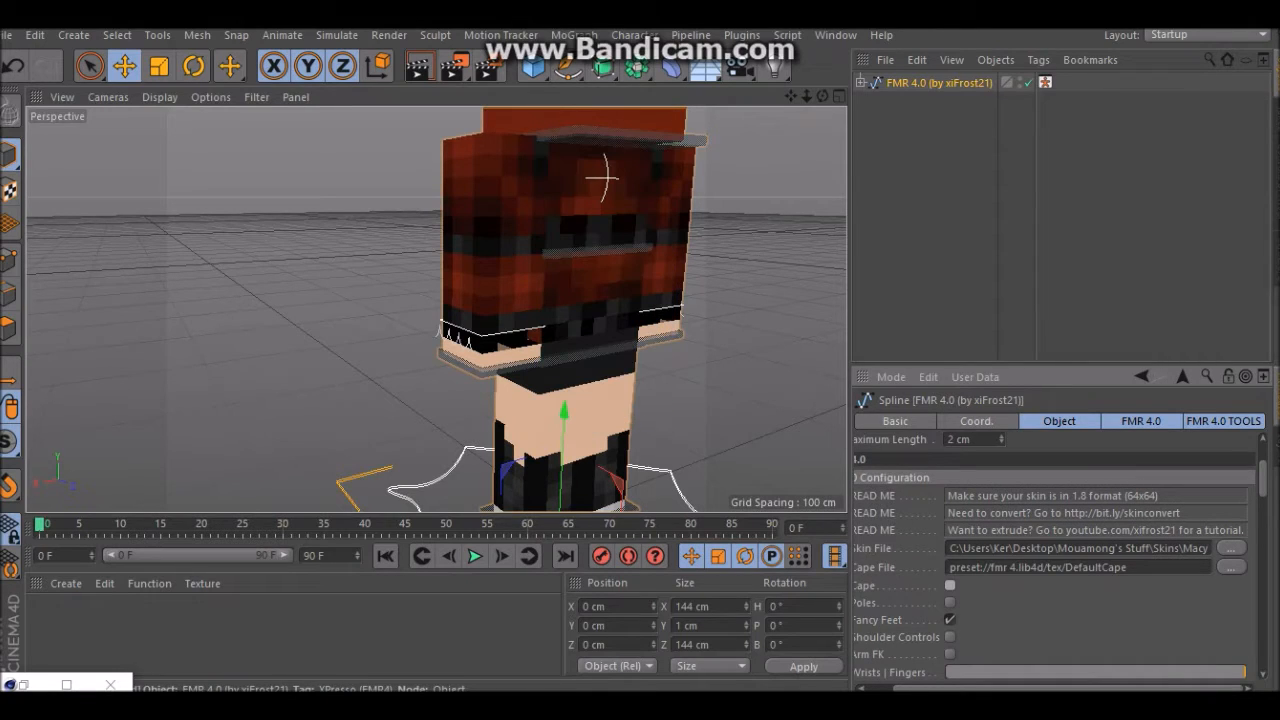
scroll(900, 620, down, 3)
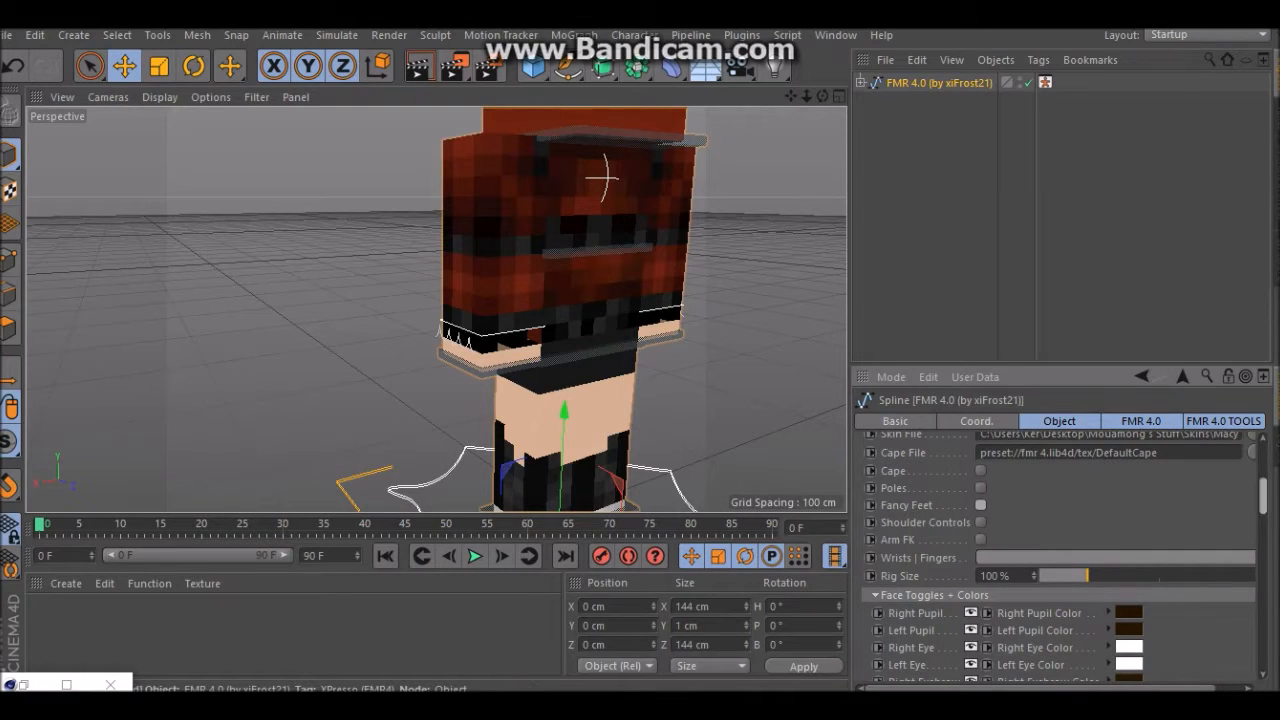
Hide the rig's pupils, eyes, eyebrows, mouth and teeth in the face toggles so only the skin's own face is used
scroll(1262, 500, down, 3)
scroll(1056, 560, down, 1)
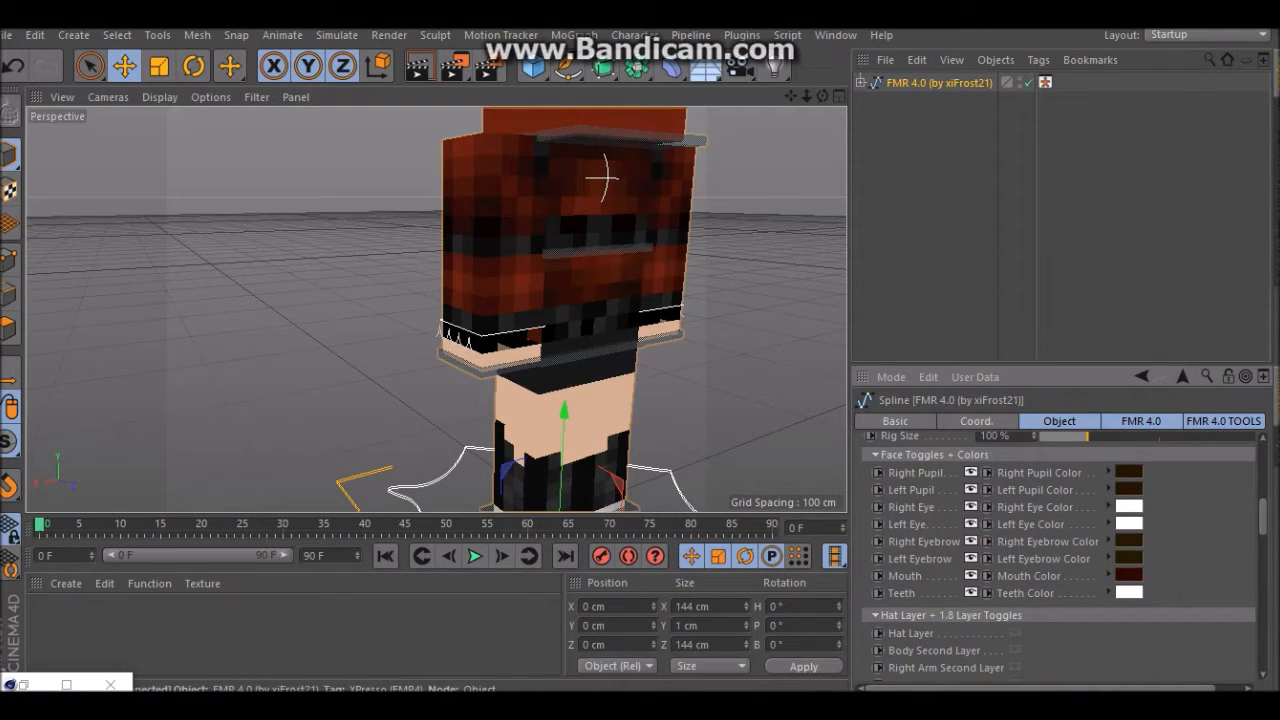
click(971, 473)
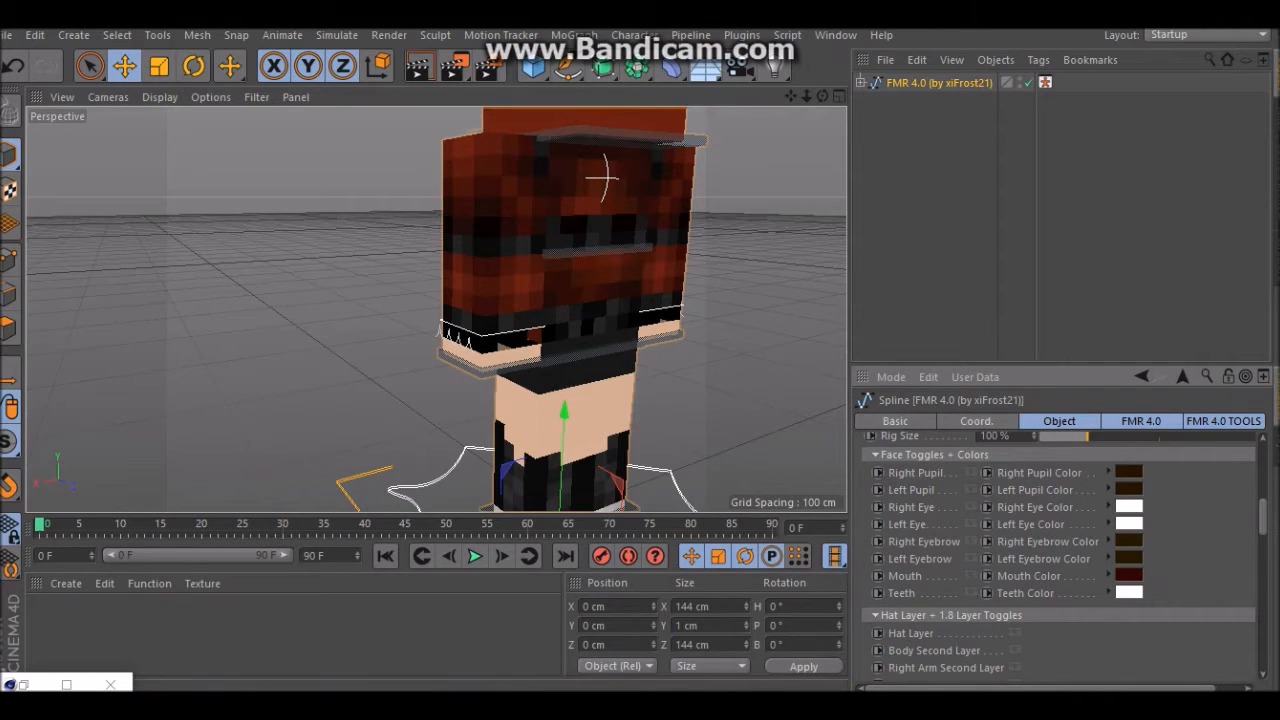
Show the rig's hat layer and check it on the character's head from the front
scroll(1056, 550, down, 9)
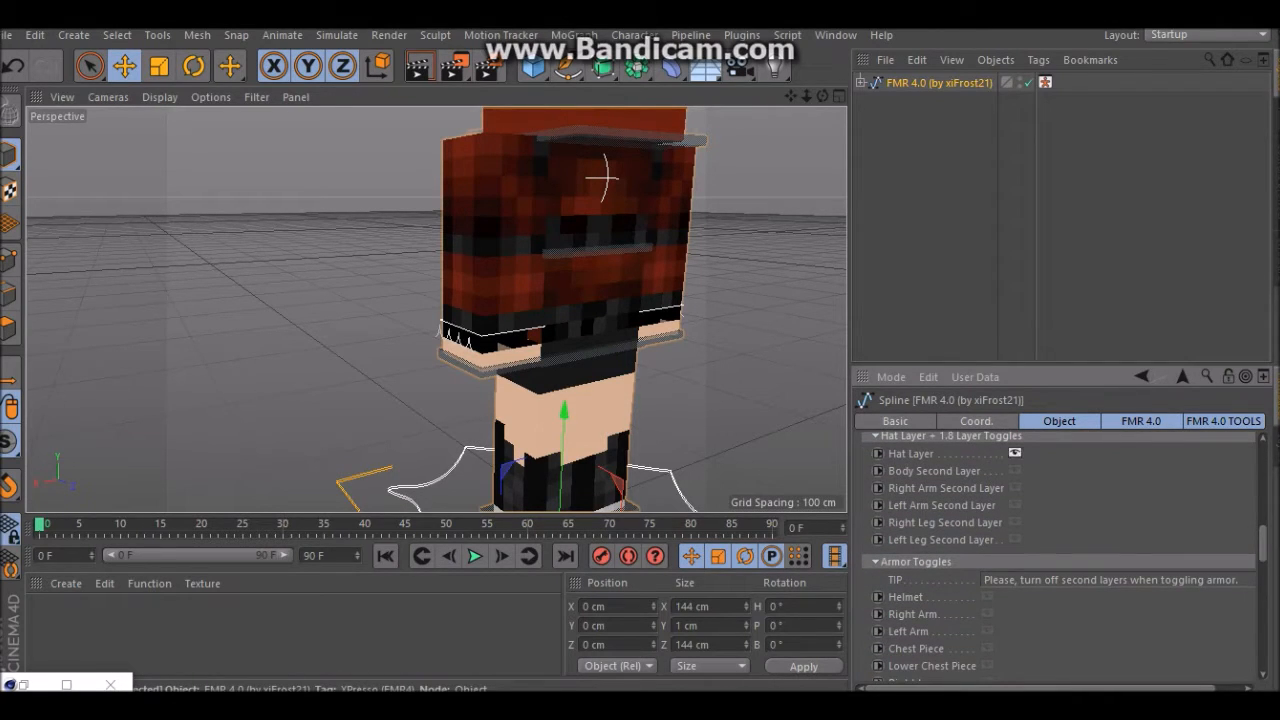
drag(822, 96, 782, 46)
drag(790, 96, 858, 242)
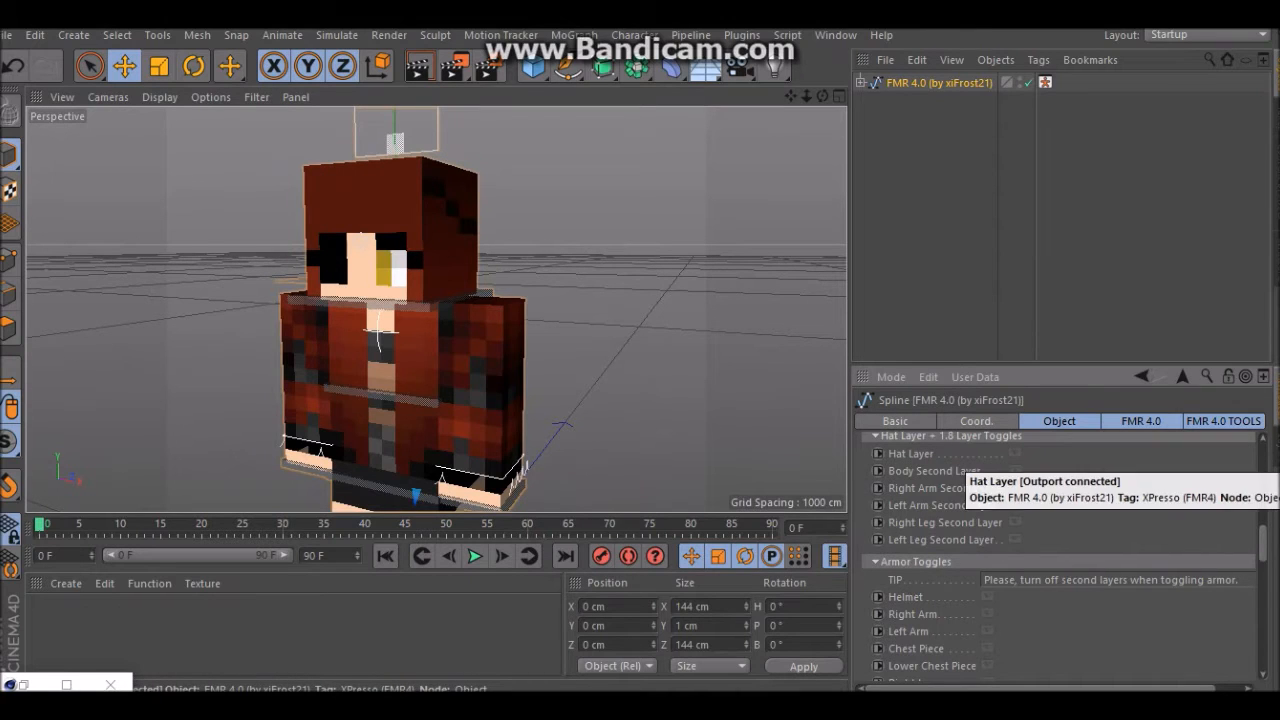
key(ctrl+shift+a)
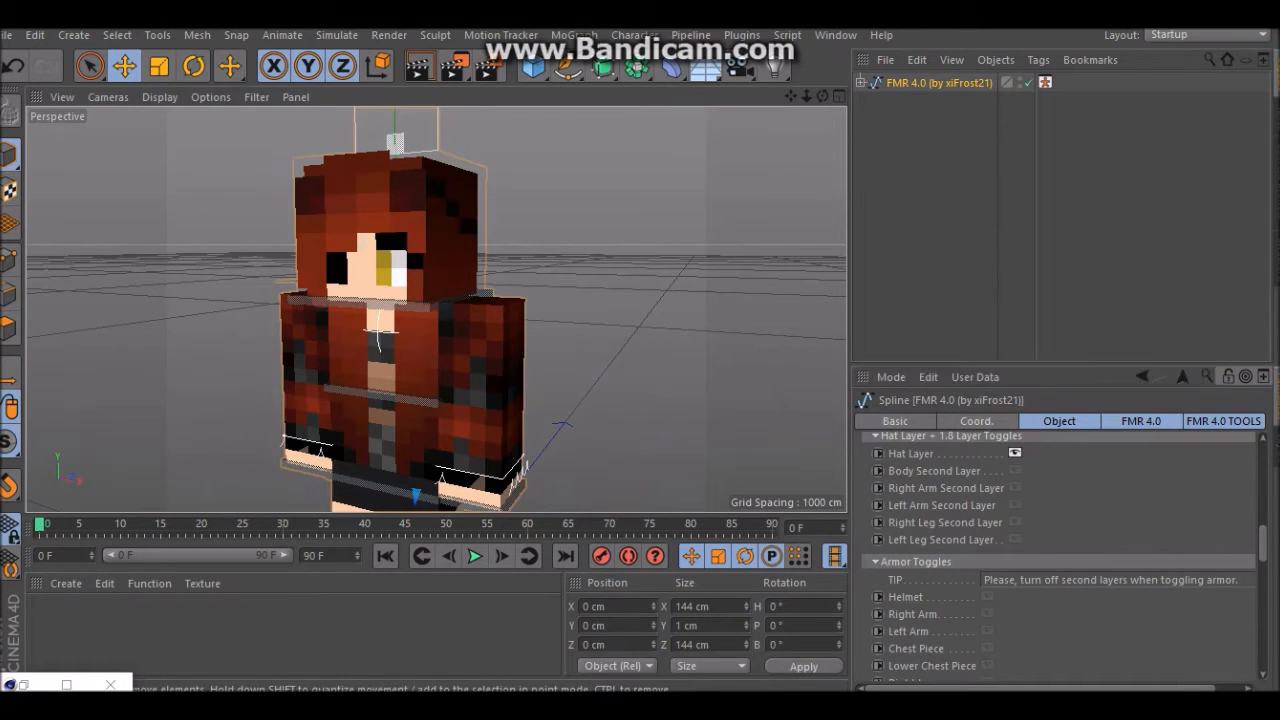
key(ctrl+z)
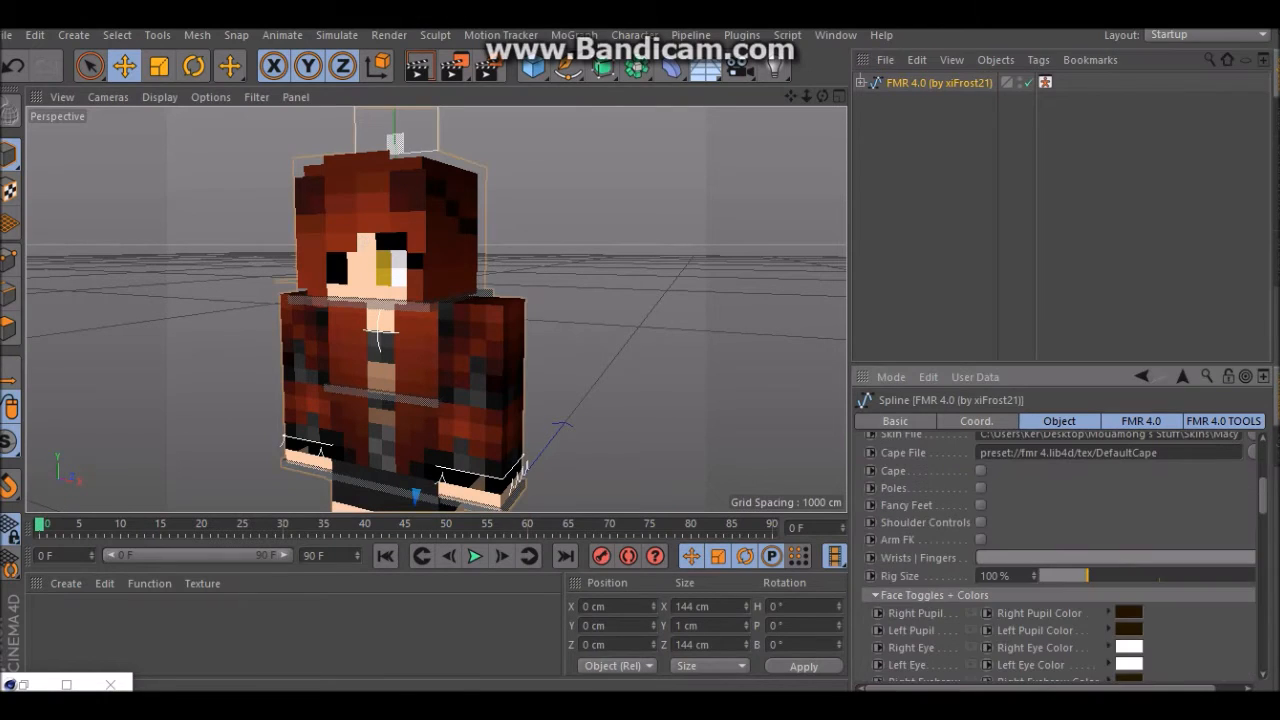
Try out armor on the character by showing the helmet, right arm, left arm, chest piece and lower chest piece
scroll(1060, 550, down, 10)
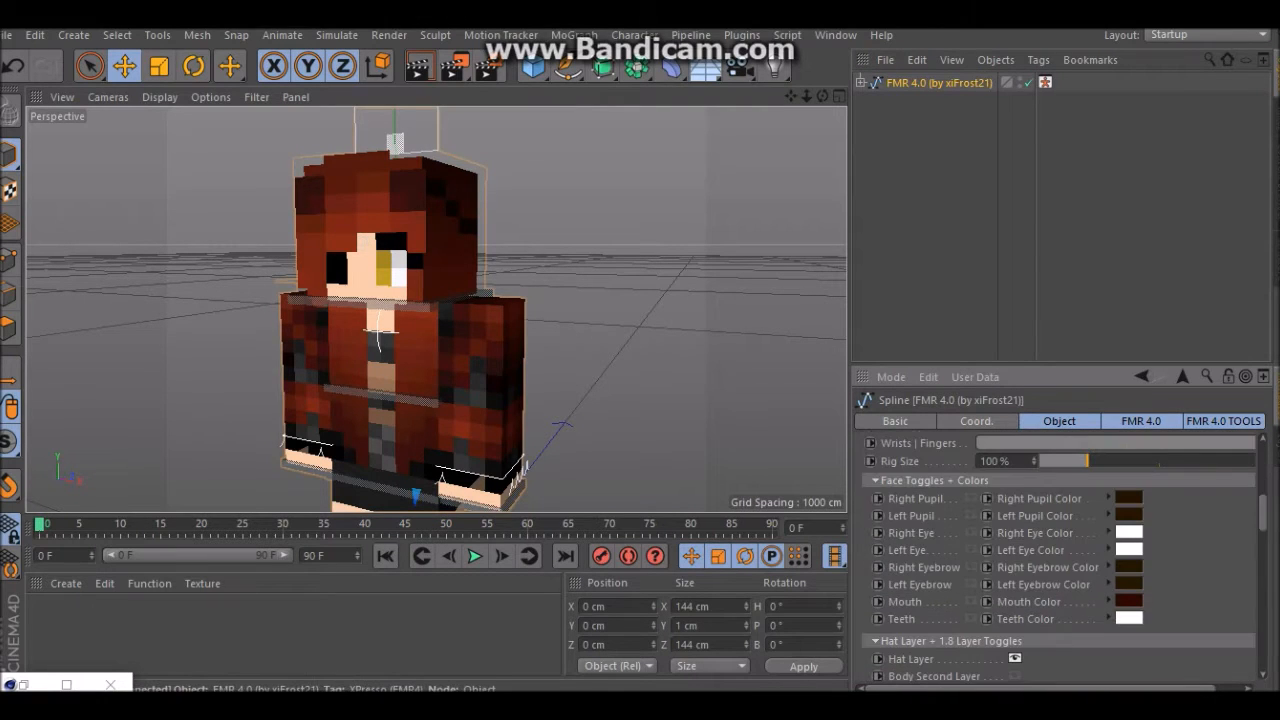
scroll(1060, 550, down, 5)
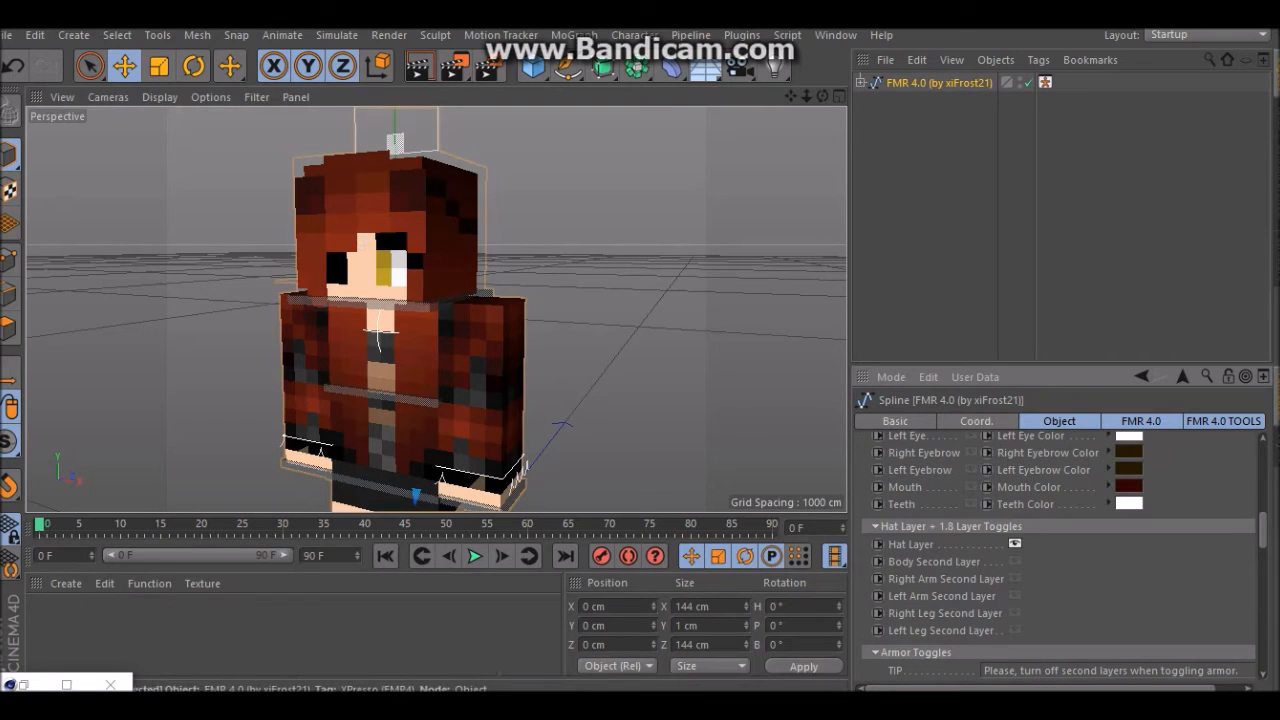
scroll(1060, 550, down, 5)
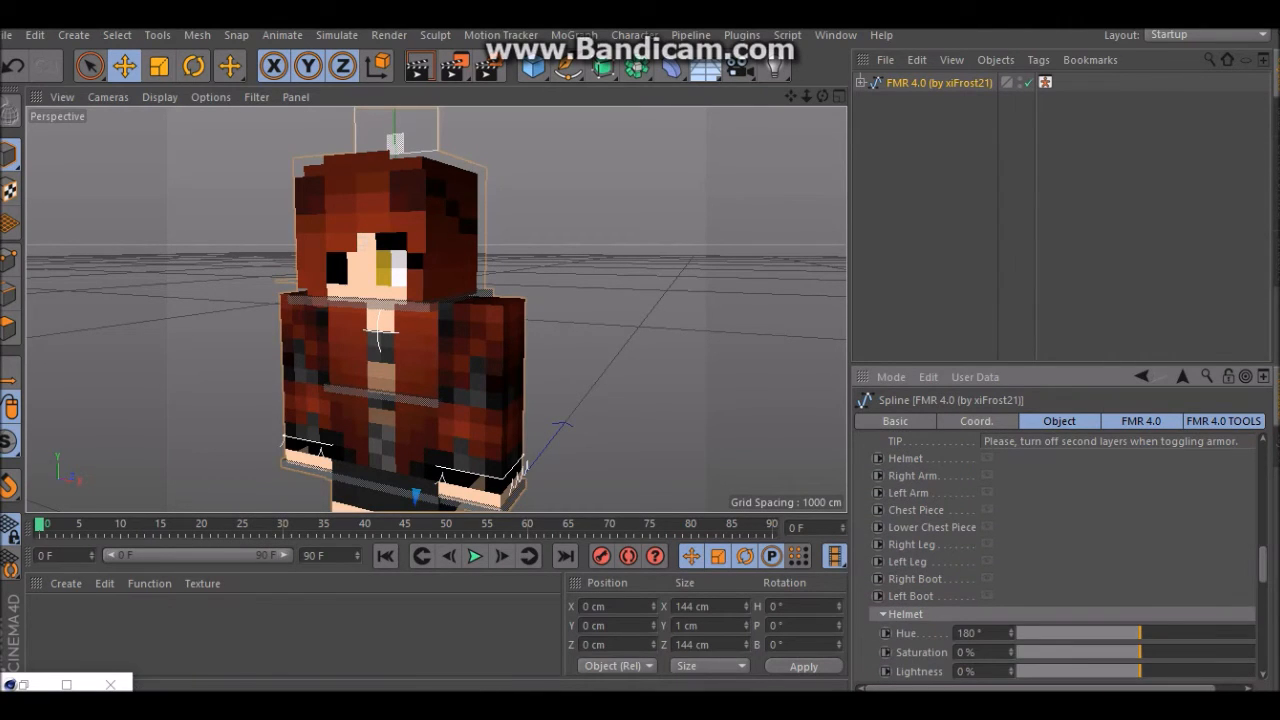
click(987, 458)
click(987, 475)
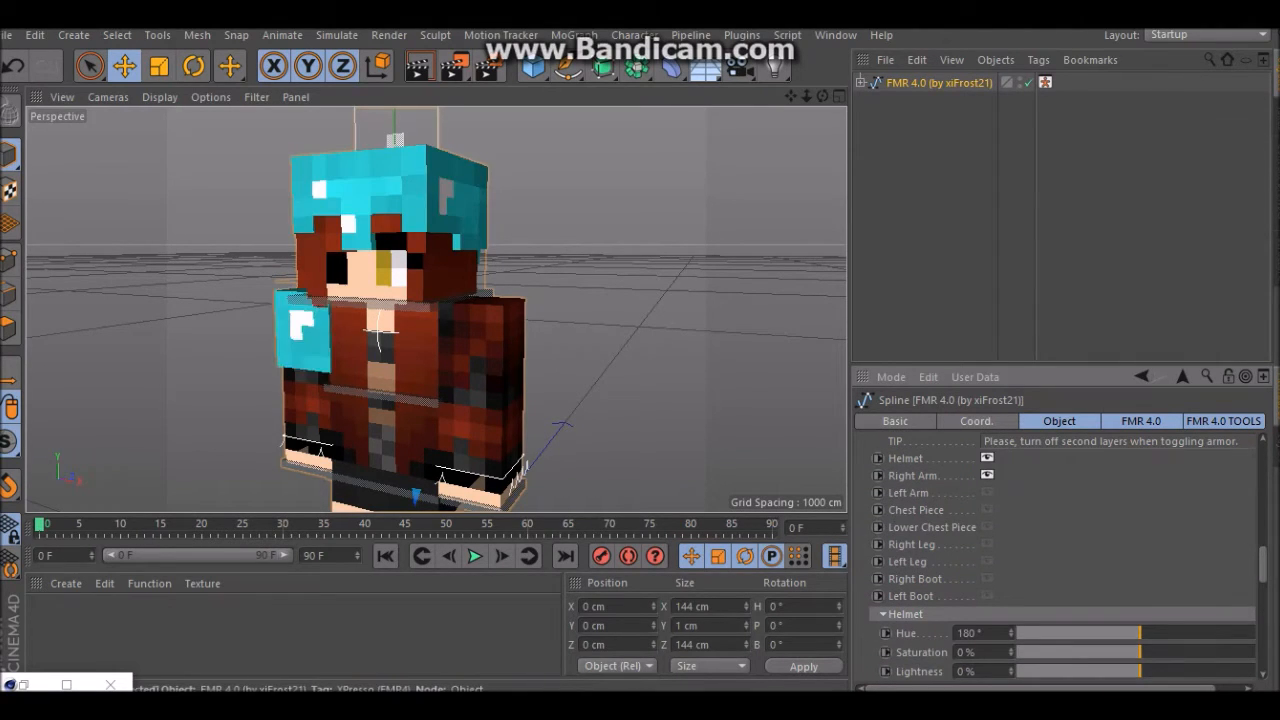
click(987, 492)
click(987, 509)
click(987, 526)
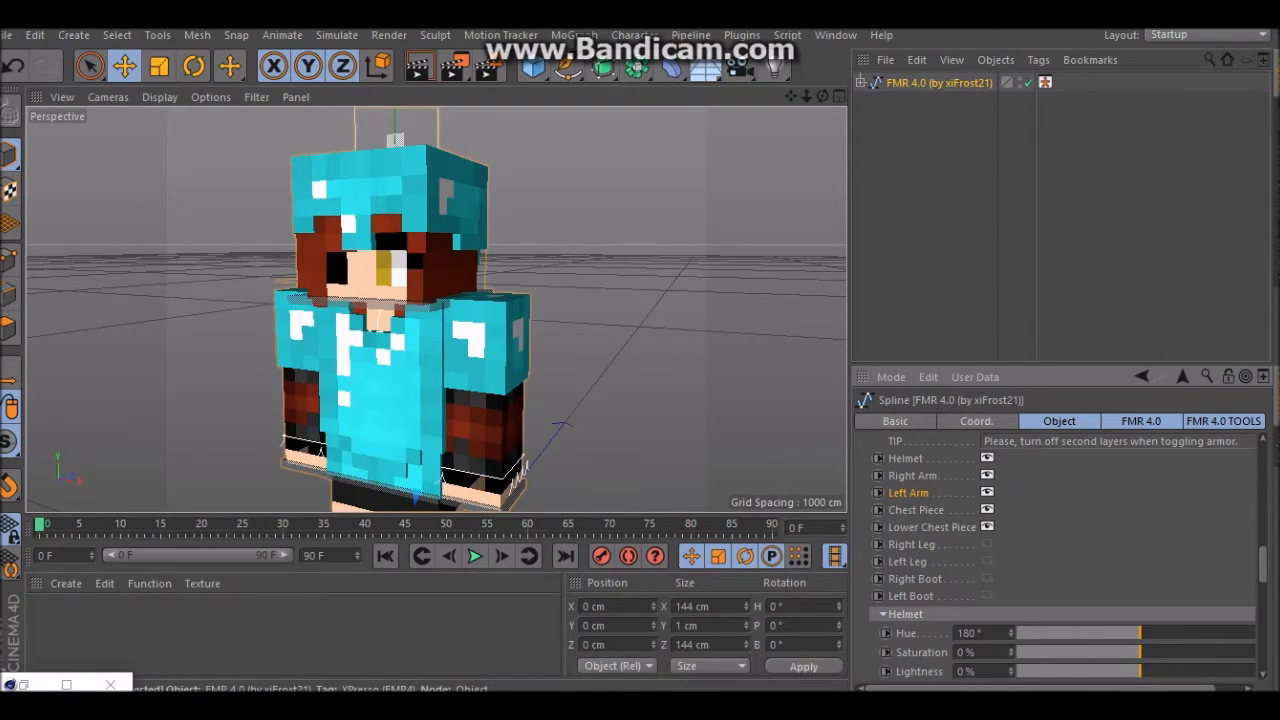
Hide the helmet, both arm pieces, the chest piece and the lower chest piece of the armor
click(987, 526)
click(987, 509)
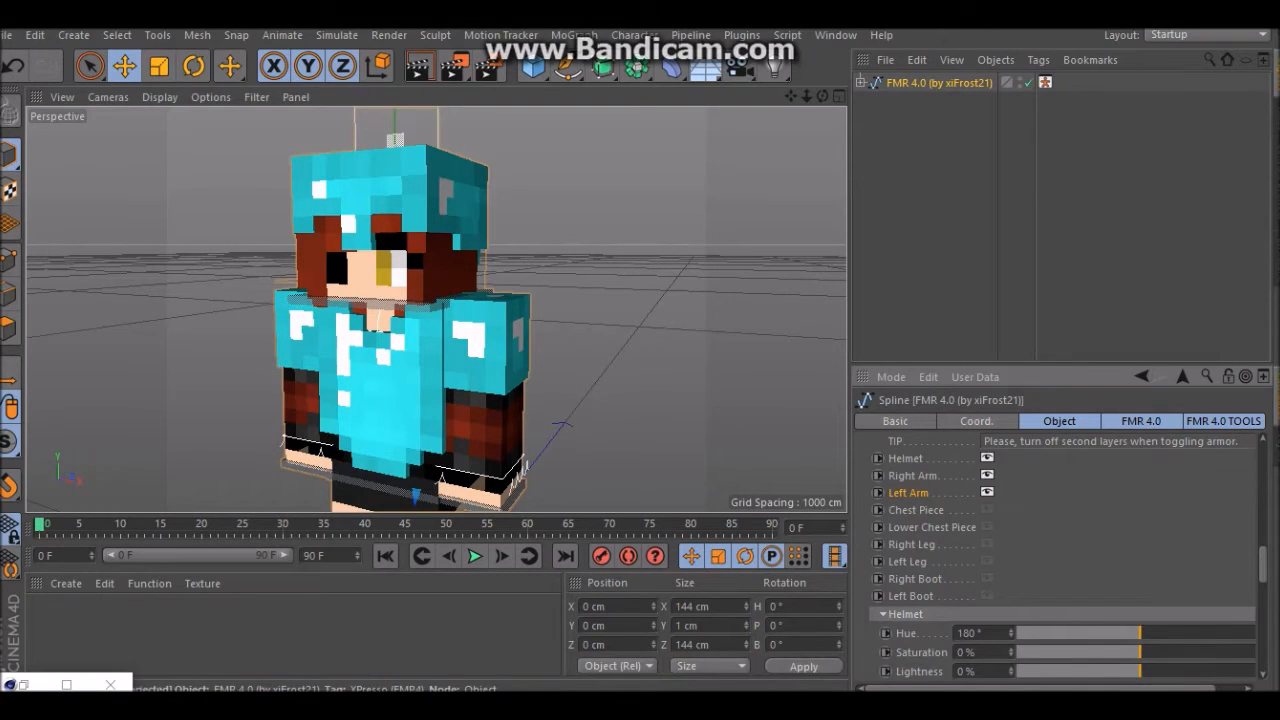
click(987, 492)
click(987, 458)
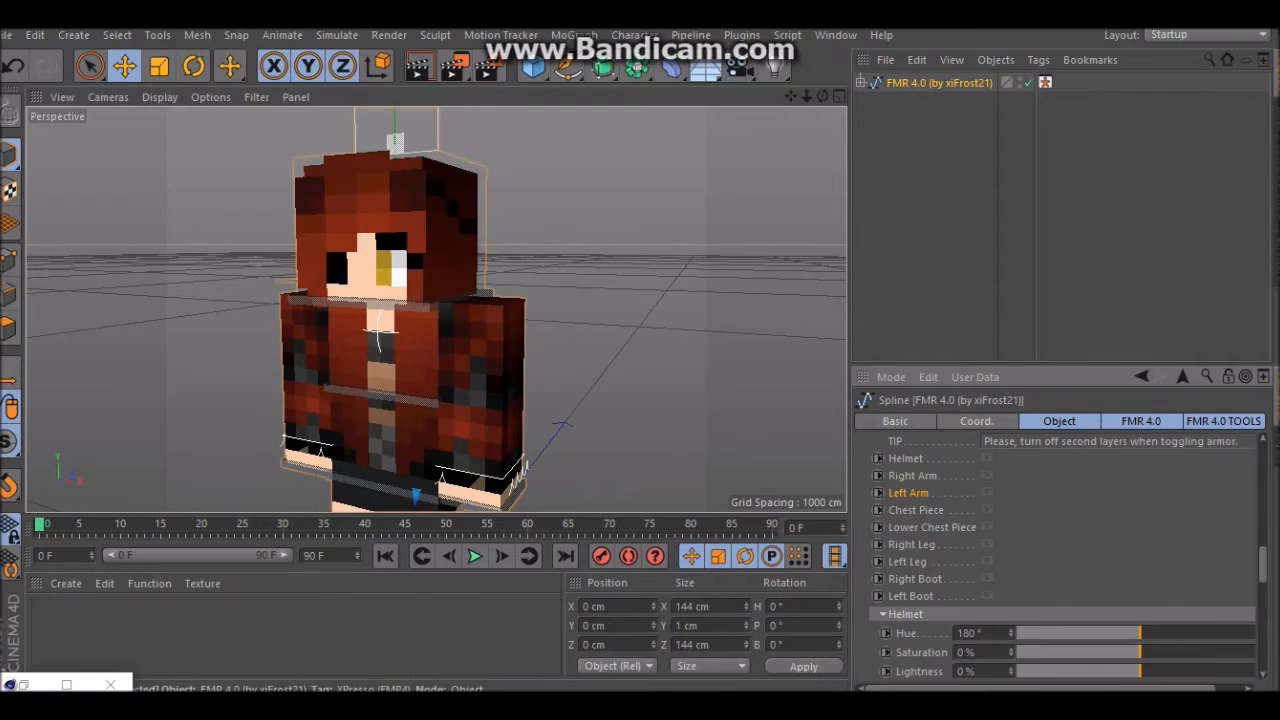
Try the hue setting on the armor helmet, restore it to 180° and hide the helmet
scroll(987, 470, down, 3)
scroll(1000, 560, down, 2)
scroll(1000, 560, up, 6)
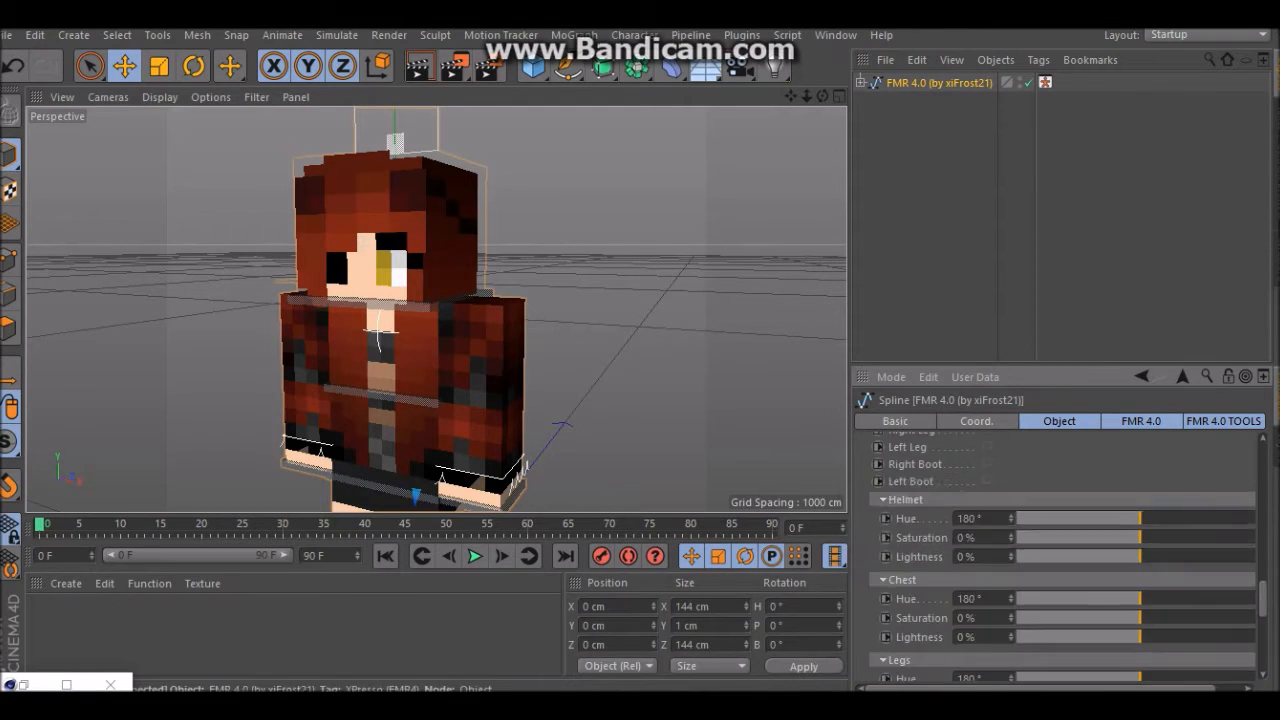
click(987, 573)
scroll(987, 573, down, 3)
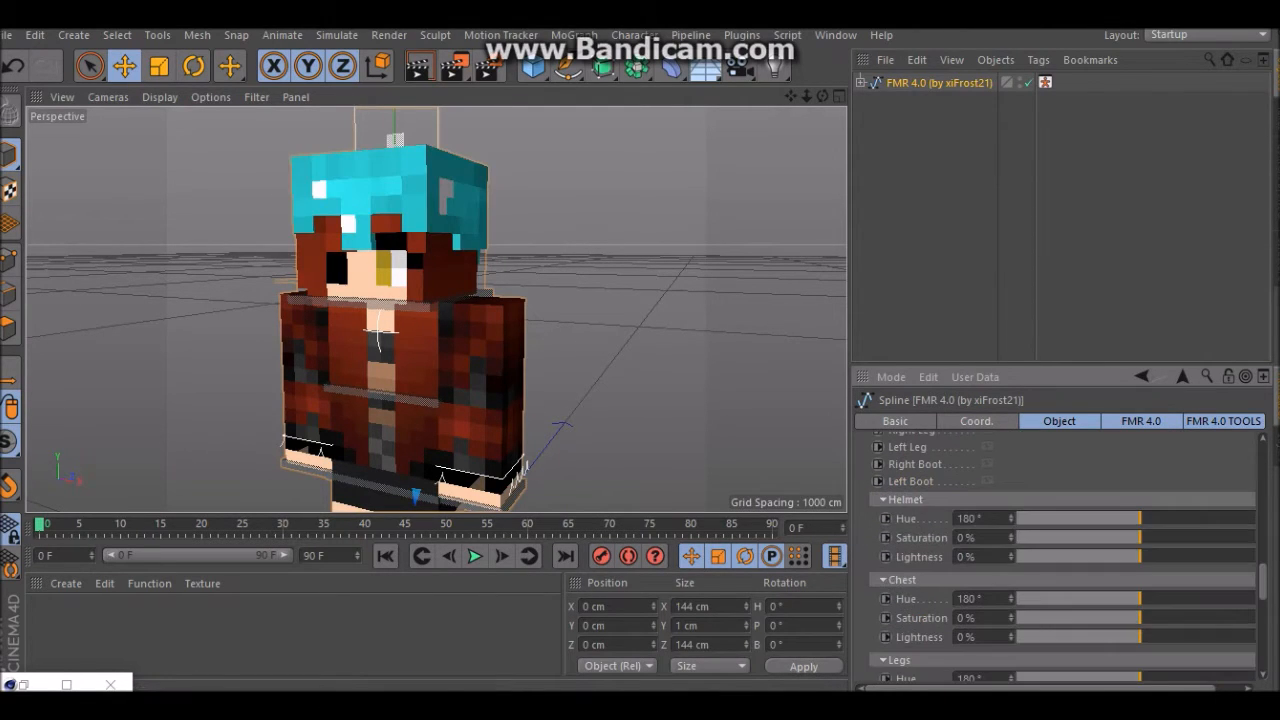
drag(1055, 518, 1140, 518)
scroll(1060, 550, up, 3)
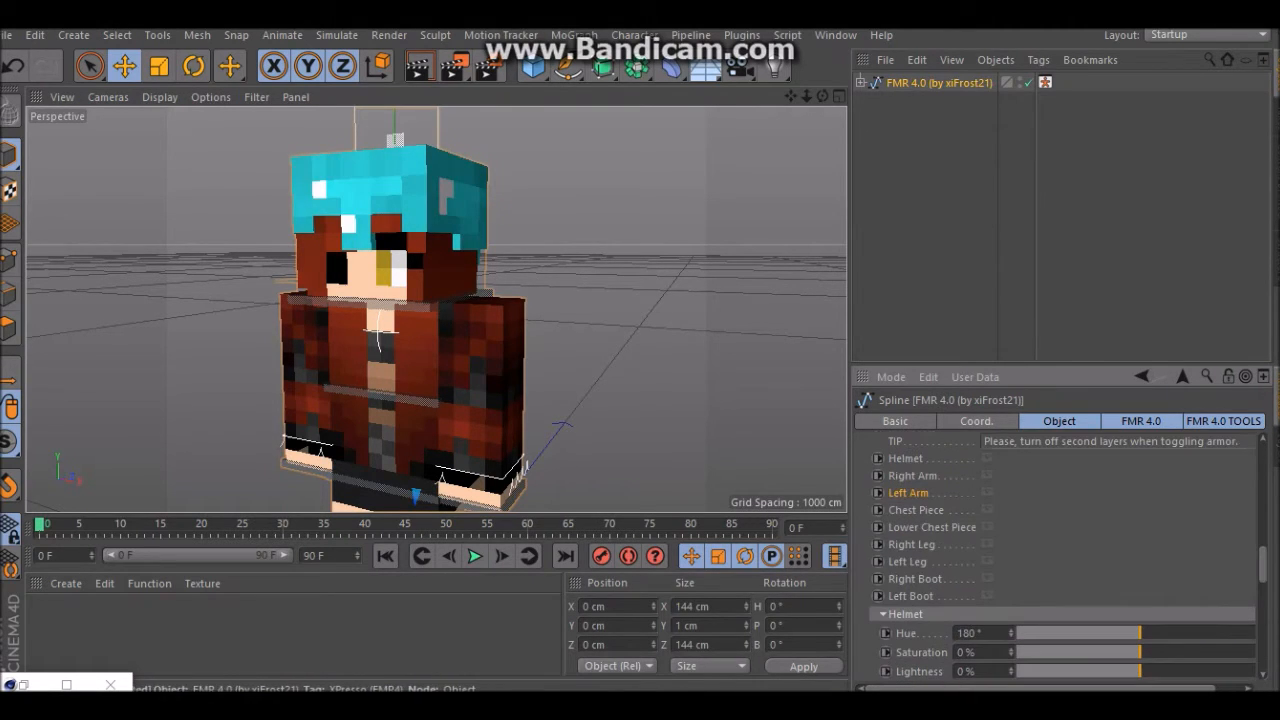
scroll(1055, 556, down, 5)
scroll(1055, 556, up, 2)
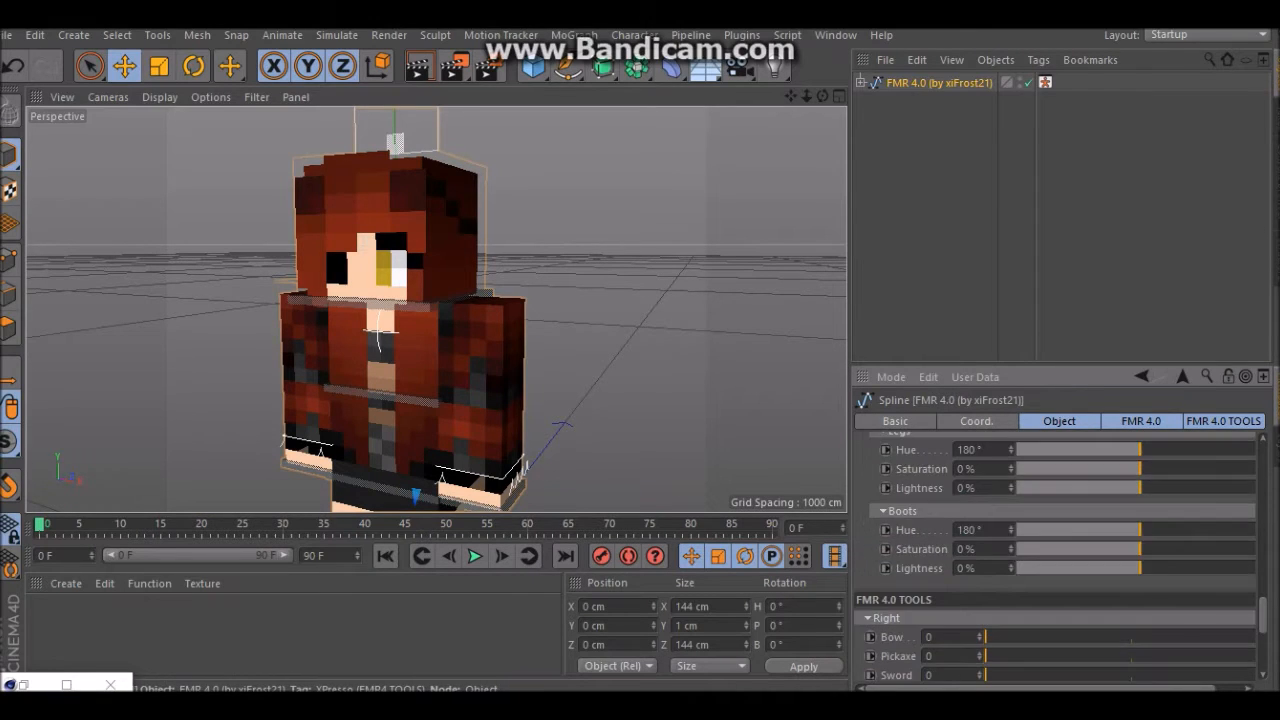
Put a sword in the character's left hand by setting the left Sword value to 3 in the rig's tools
scroll(1055, 556, down, 3)
drag(1058, 522, 985, 541)
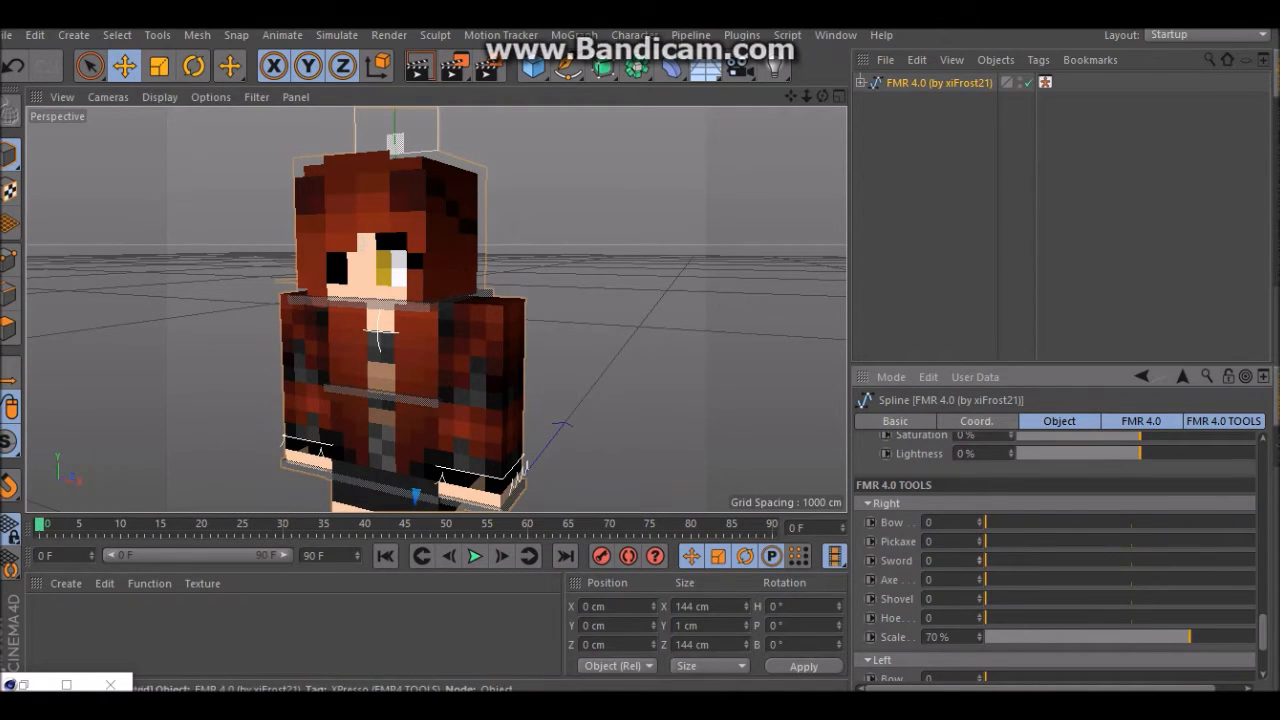
scroll(1055, 556, down, 3)
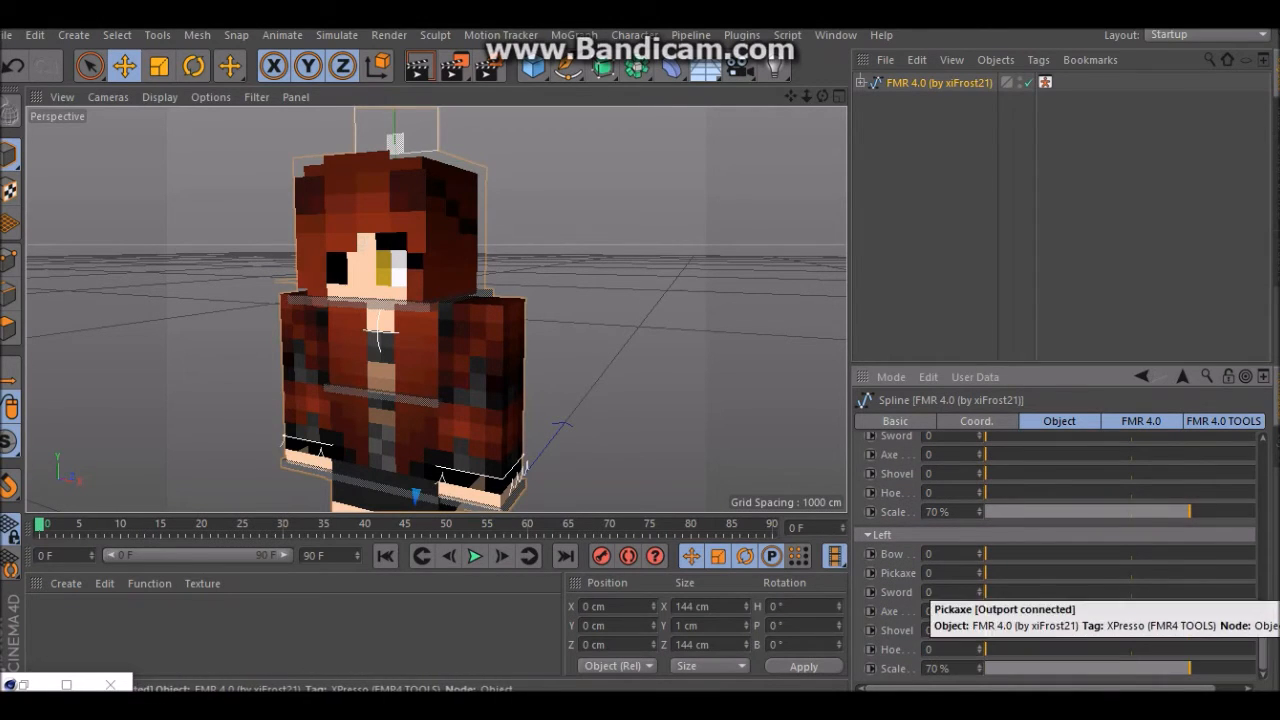
drag(985, 592, 1160, 592)
scroll(649, 259, down, 2)
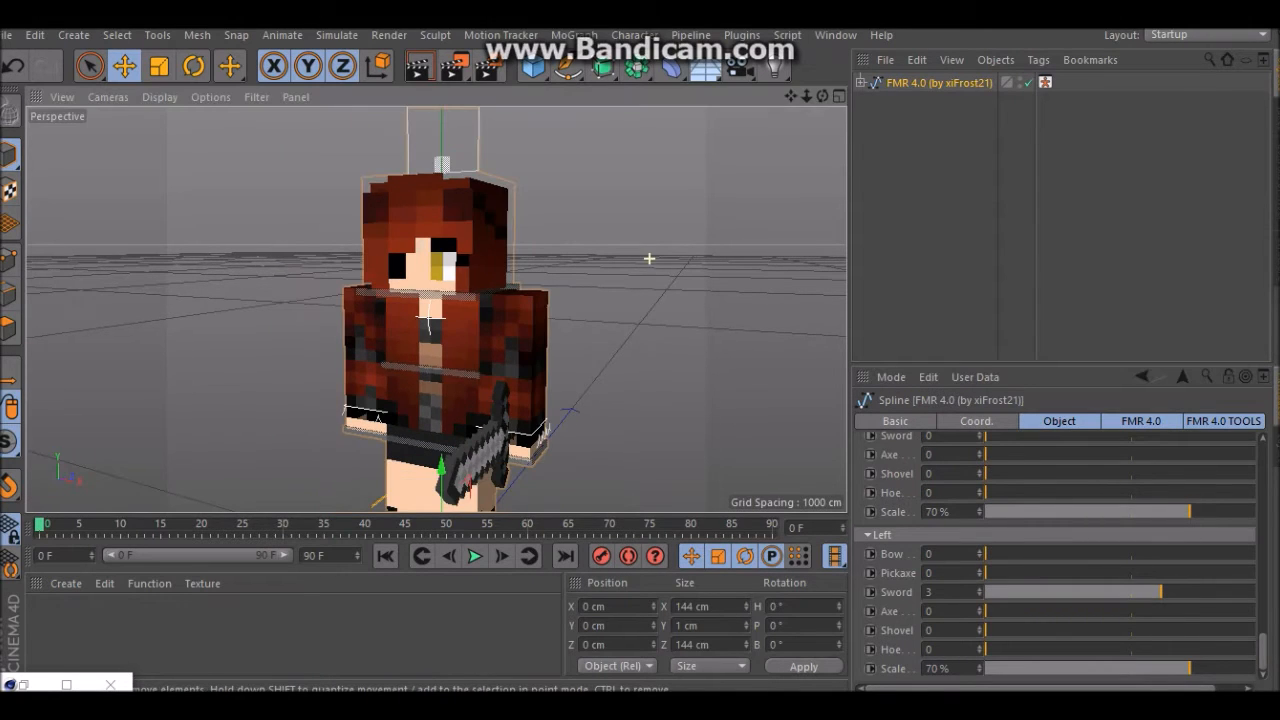
Rotate the Neck control to about 25° heading, 11° pitch and -8° bank to turn and tilt the head
drag(791, 96, 770, 6)
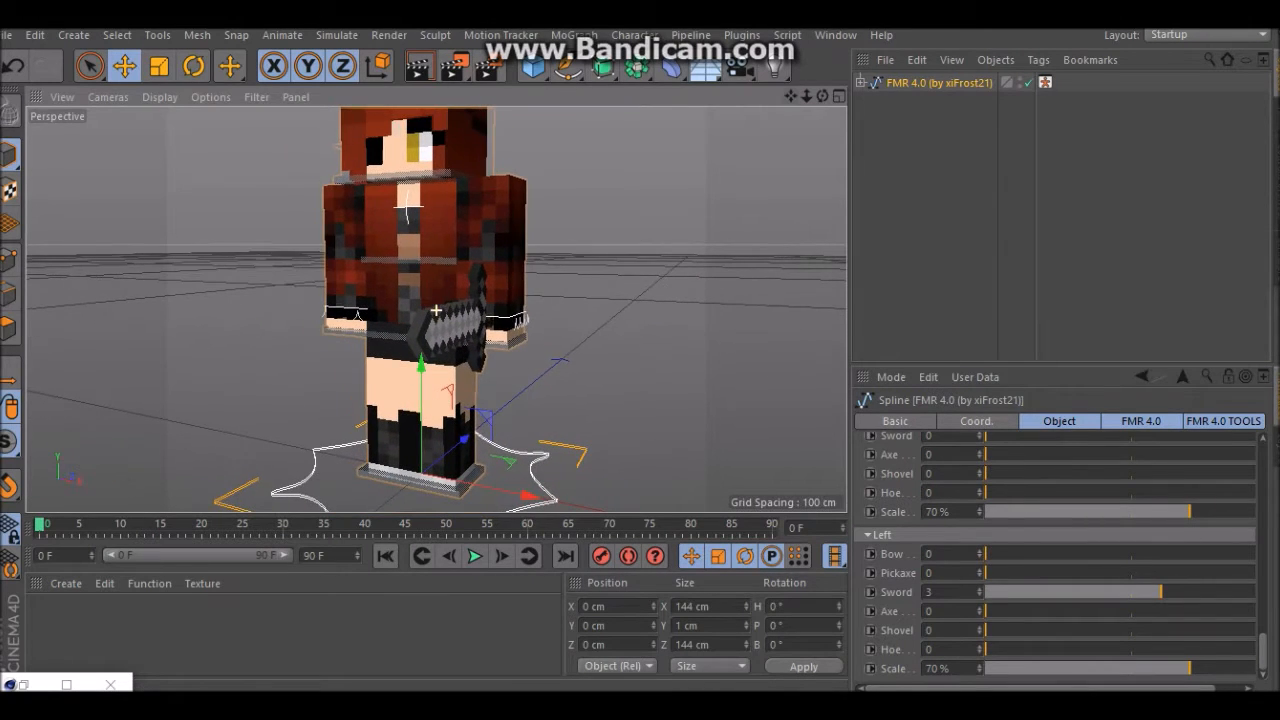
drag(822, 96, 780, 78)
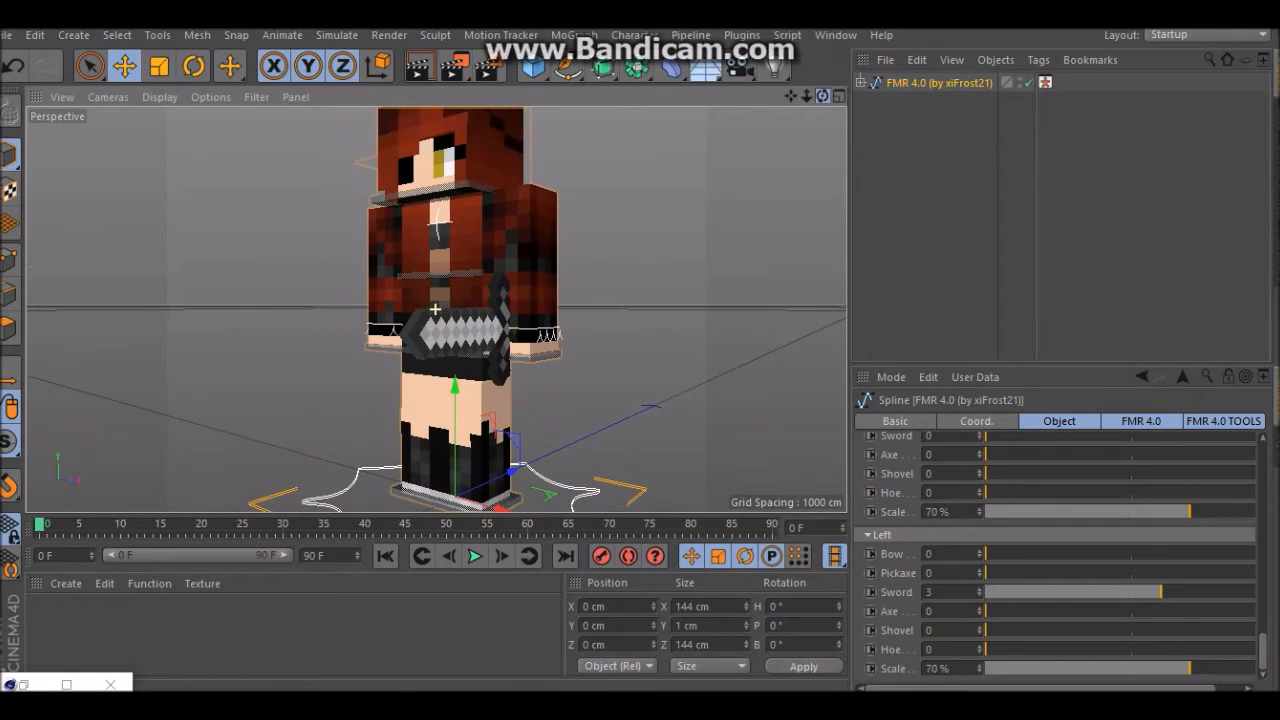
key(r)
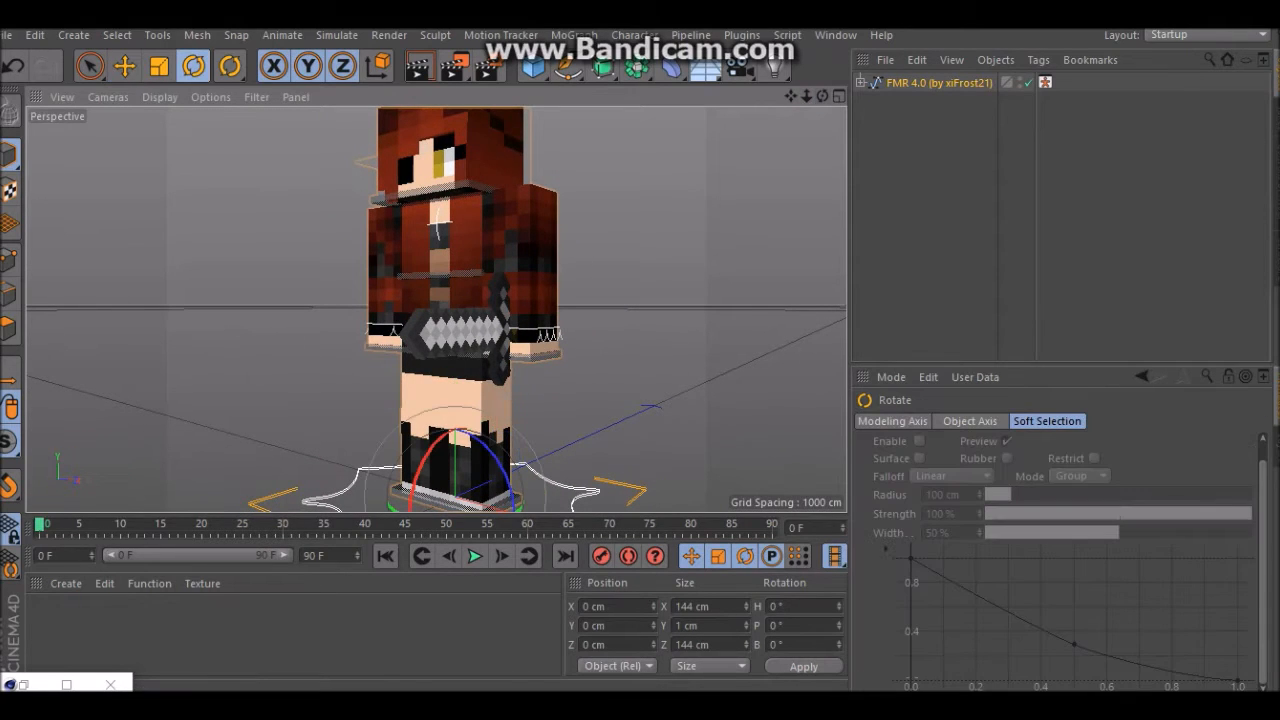
click(455, 190)
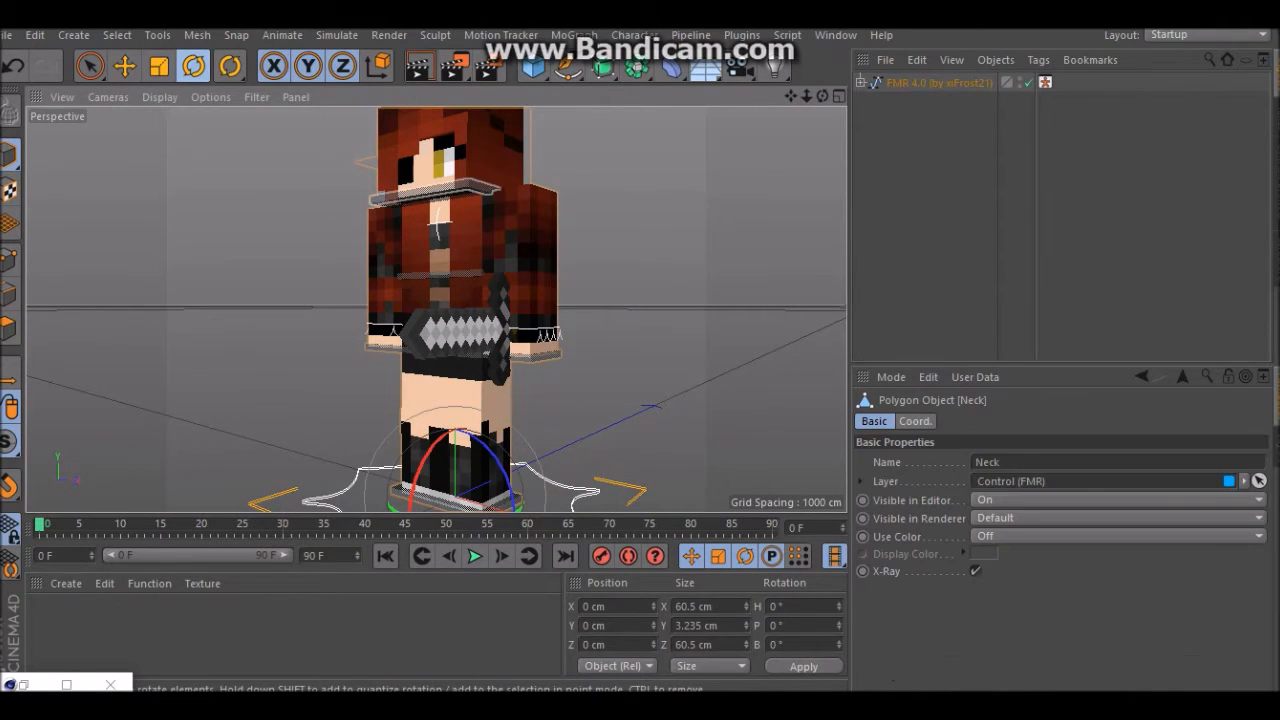
mouse_move(424, 148)
mouse_down()
mouse_move(446, 149)
mouse_move(457, 173)
mouse_move(438, 145)
mouse_move(447, 157)
mouse_up()
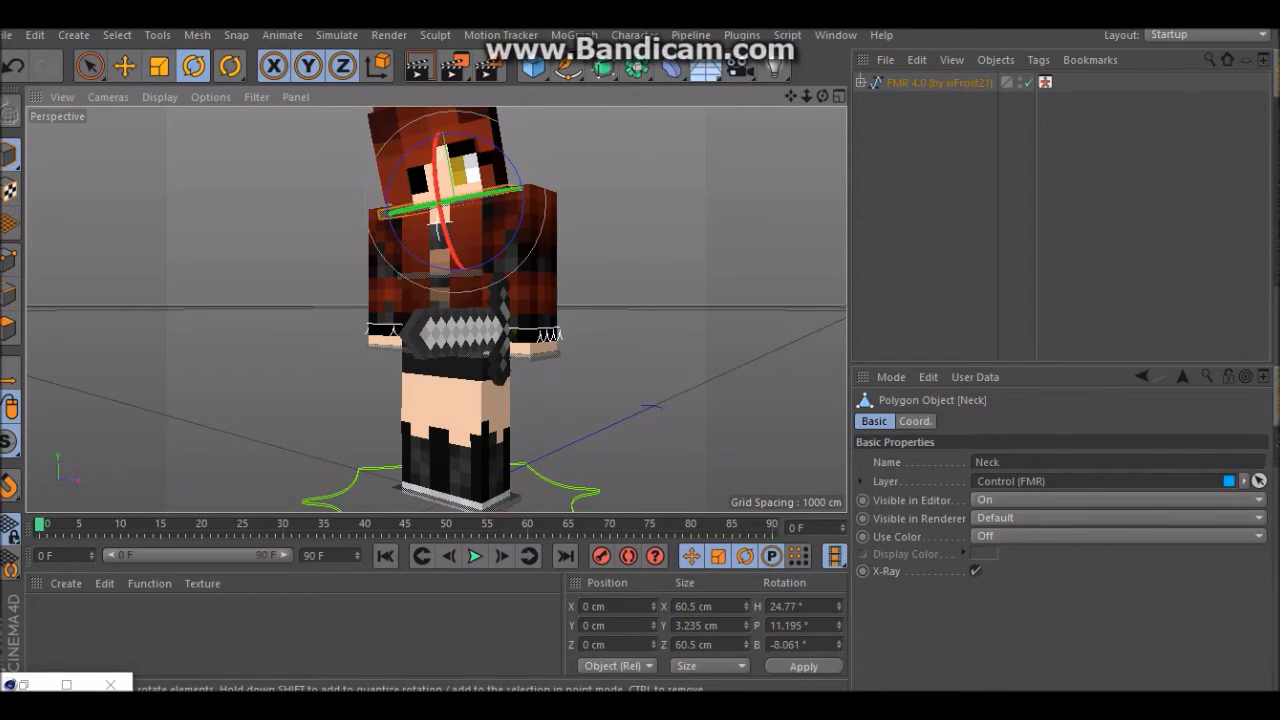
click(335, 250)
Rotate the Back control to about 2° heading, 6° pitch and -2° bank to lean the upper body
alt+drag(434, 311, 419, 273)
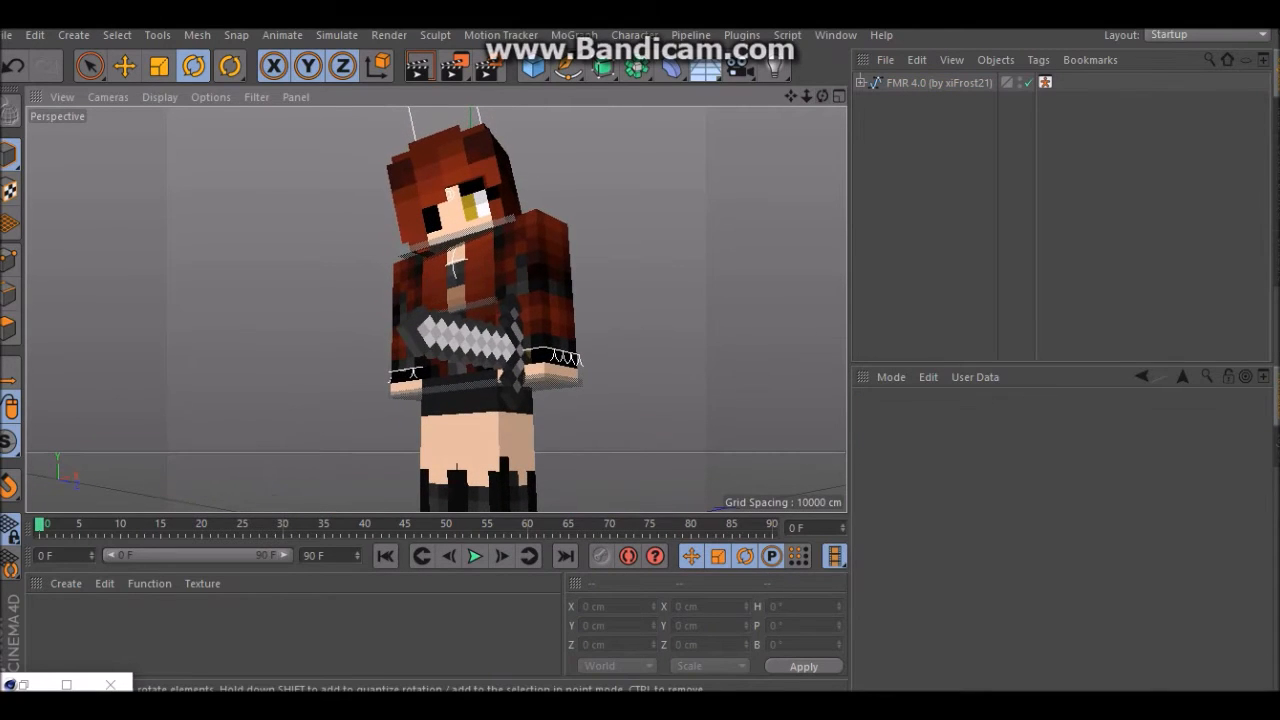
click(464, 306)
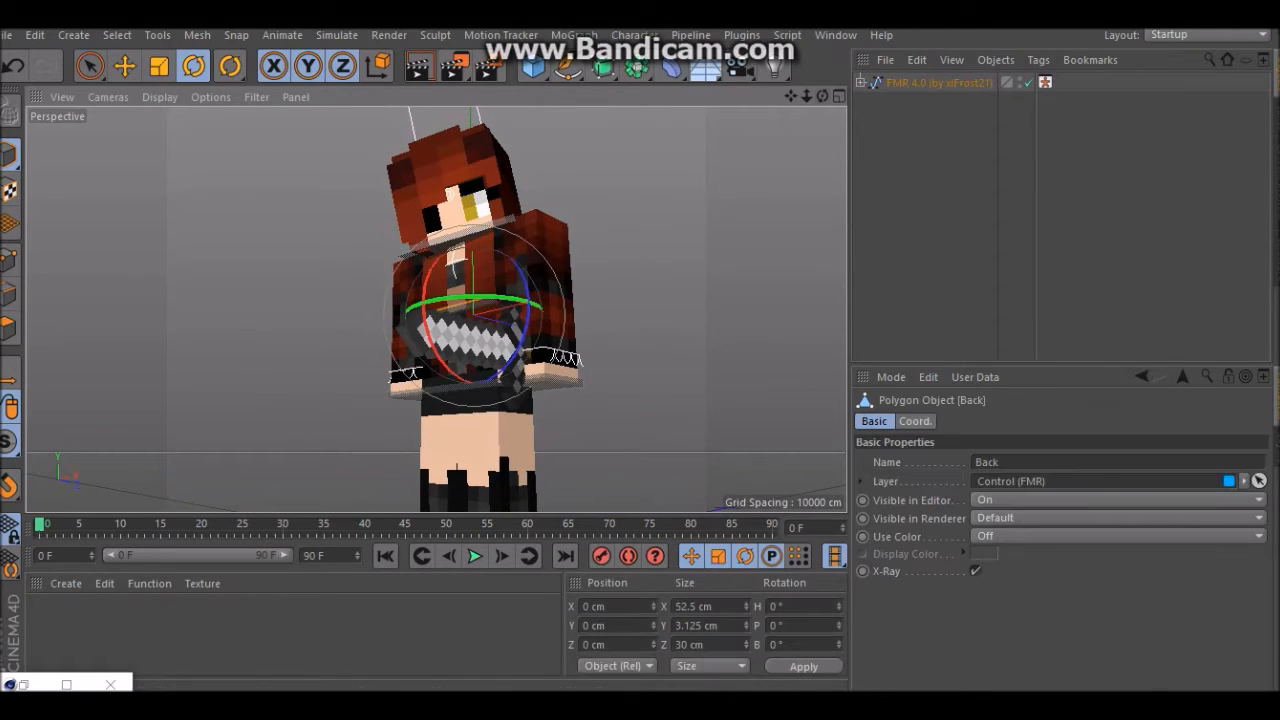
drag(431, 281, 429, 290)
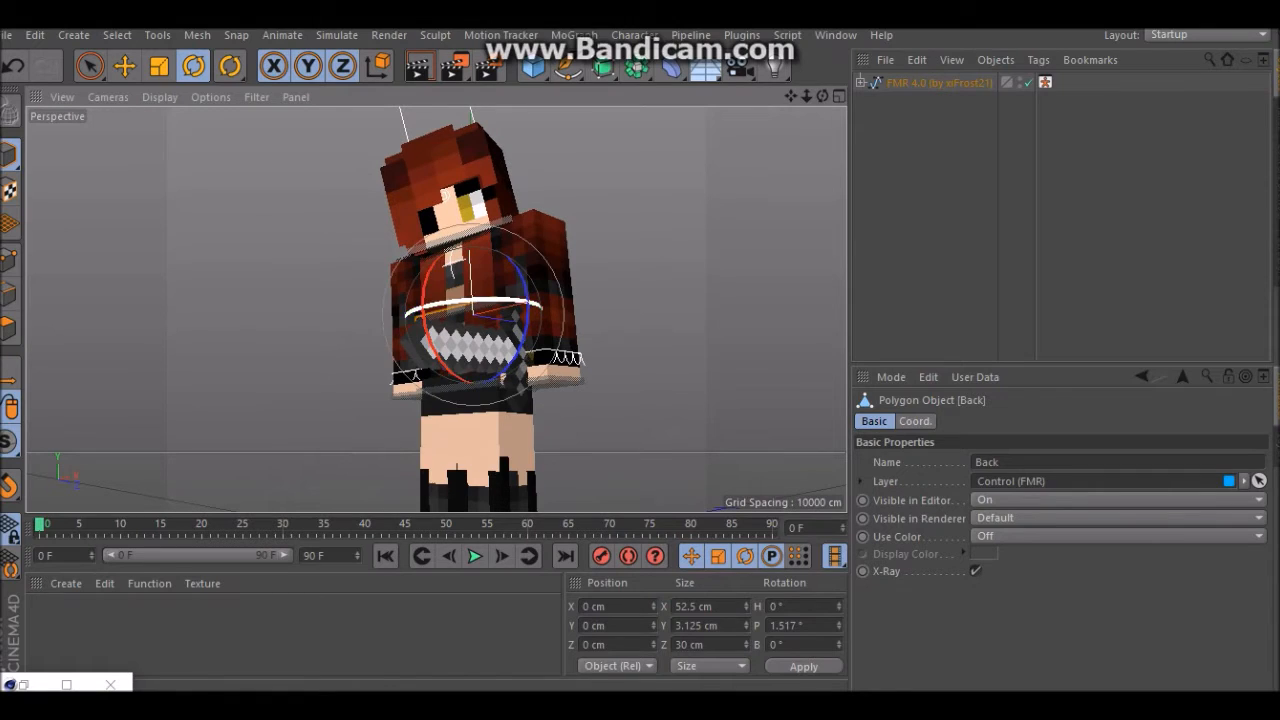
mouse_move(470, 335)
mouse_down()
mouse_move(485, 330)
mouse_move(459, 342)
mouse_move(474, 328)
mouse_up()
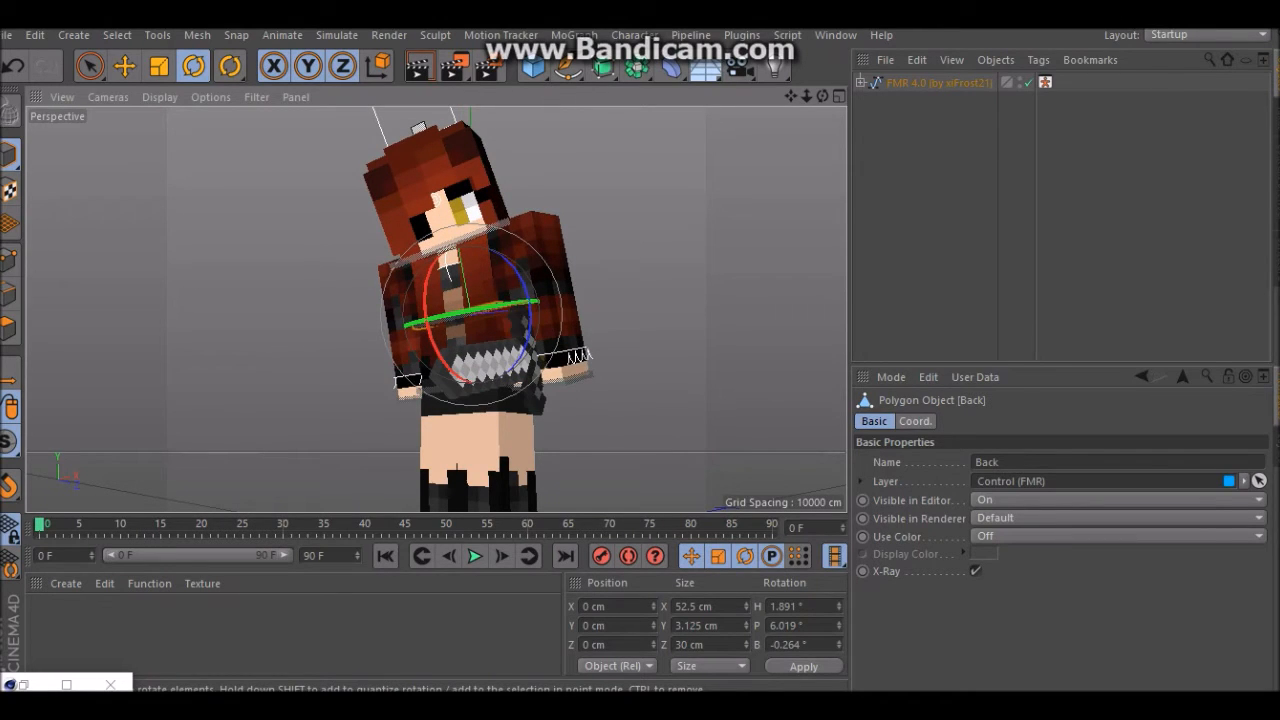
mouse_move(526, 300)
mouse_down()
mouse_move(522, 275)
mouse_move(527, 288)
mouse_up()
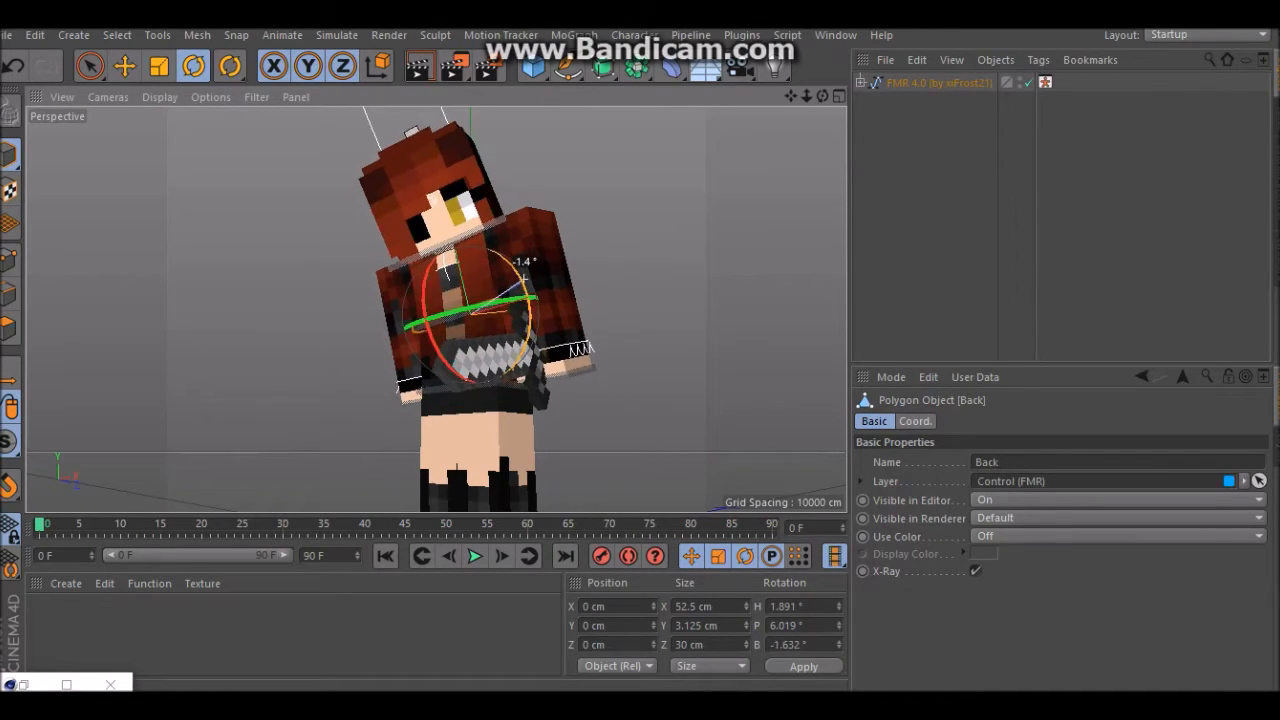
click(645, 262)
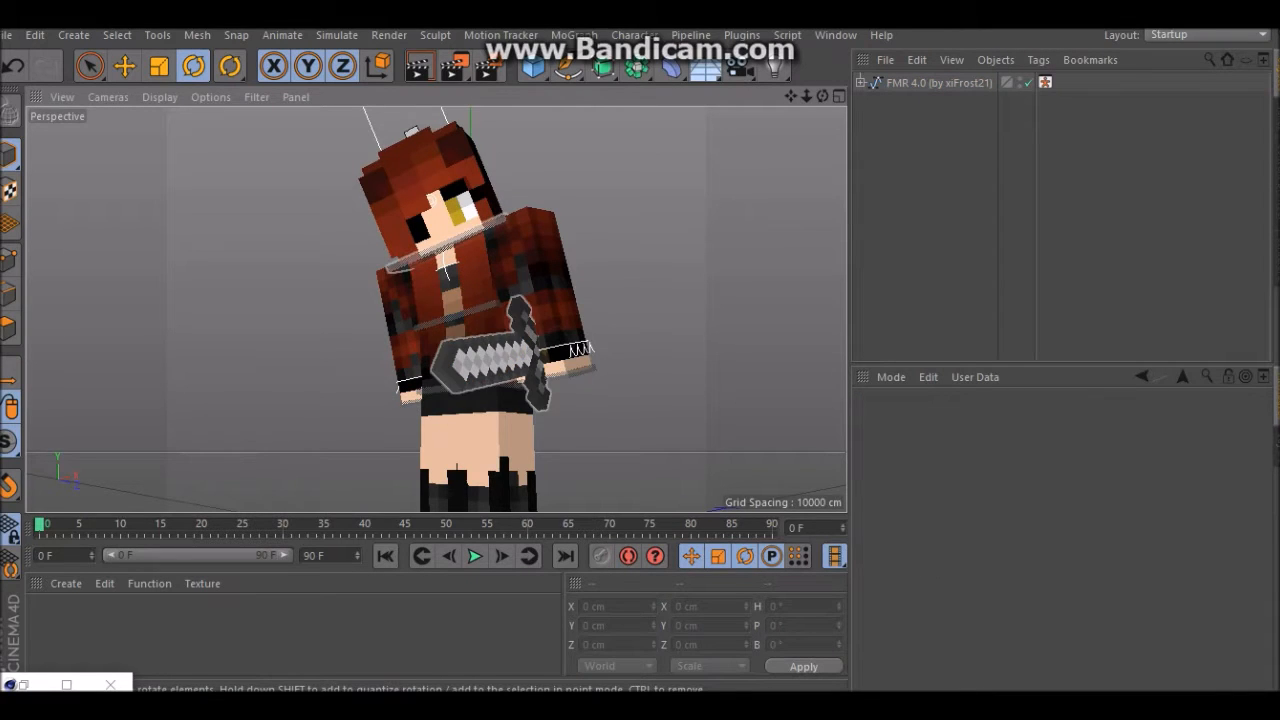
Turn the feet outward by rotating the Left Foot Goal to about 12° heading and the Right Foot Goal to about -16°
scroll(534, 455, down, 3)
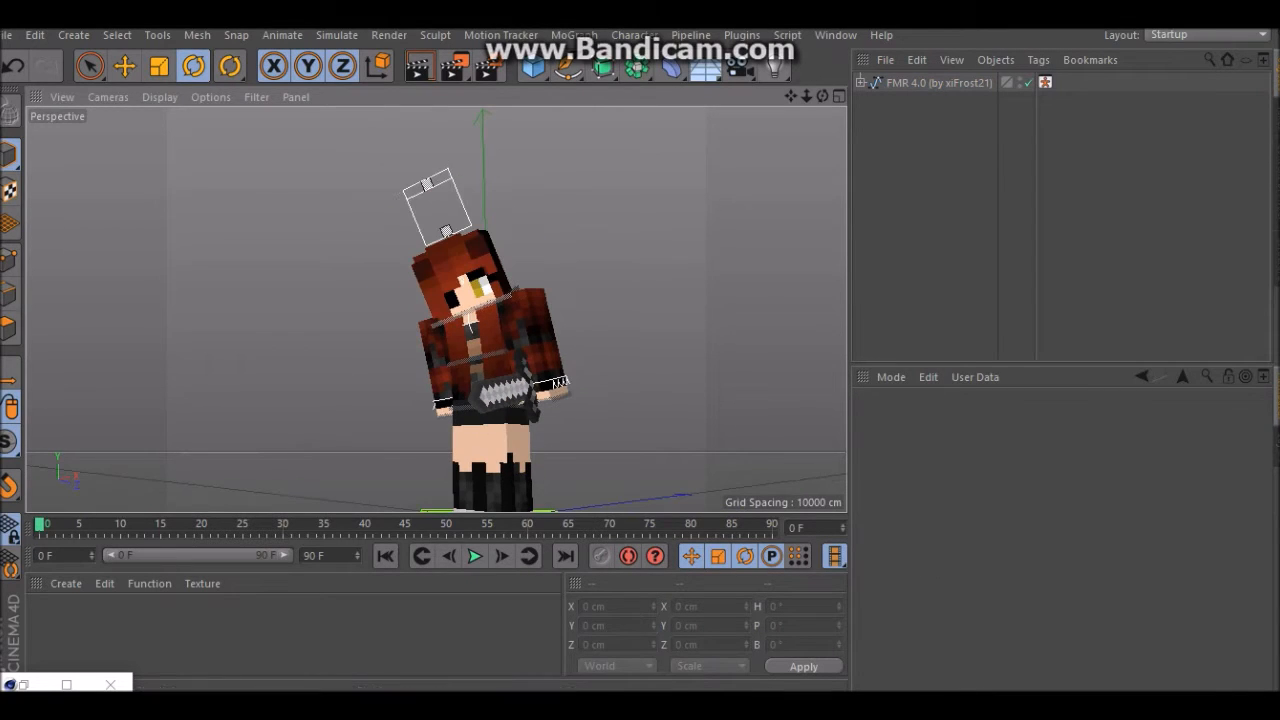
drag(822, 97, 815, 145)
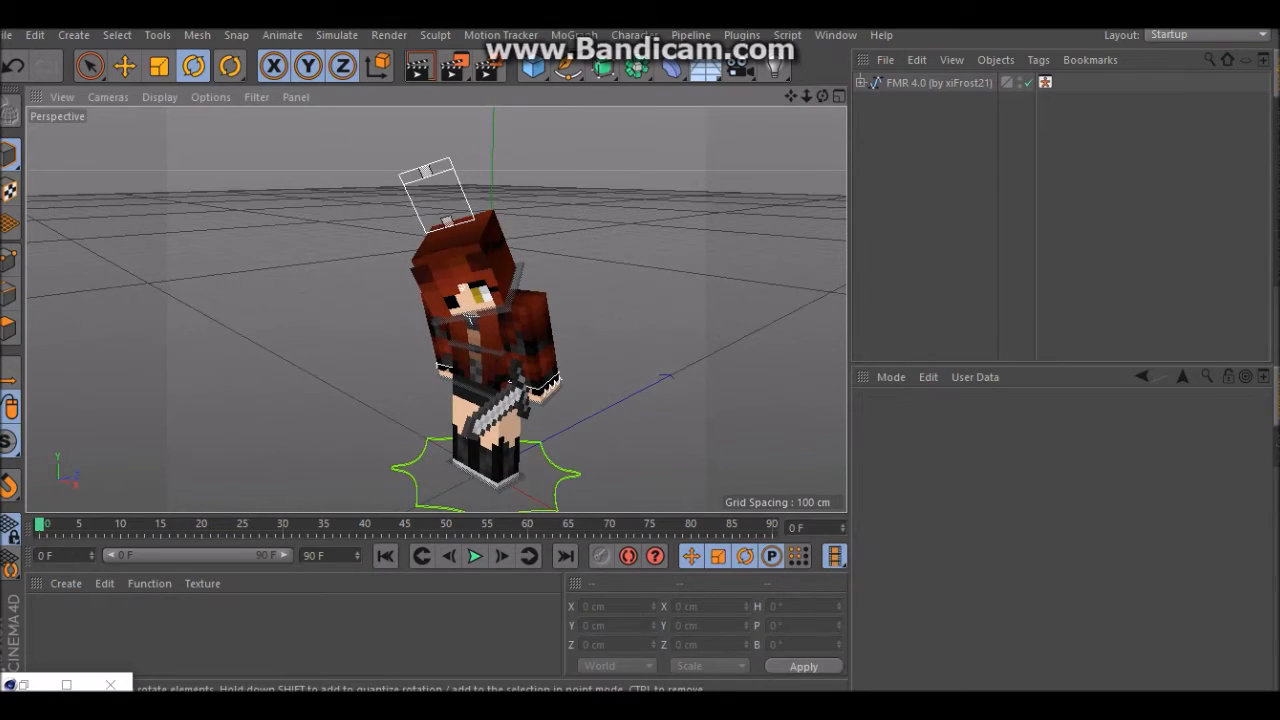
click(490, 478)
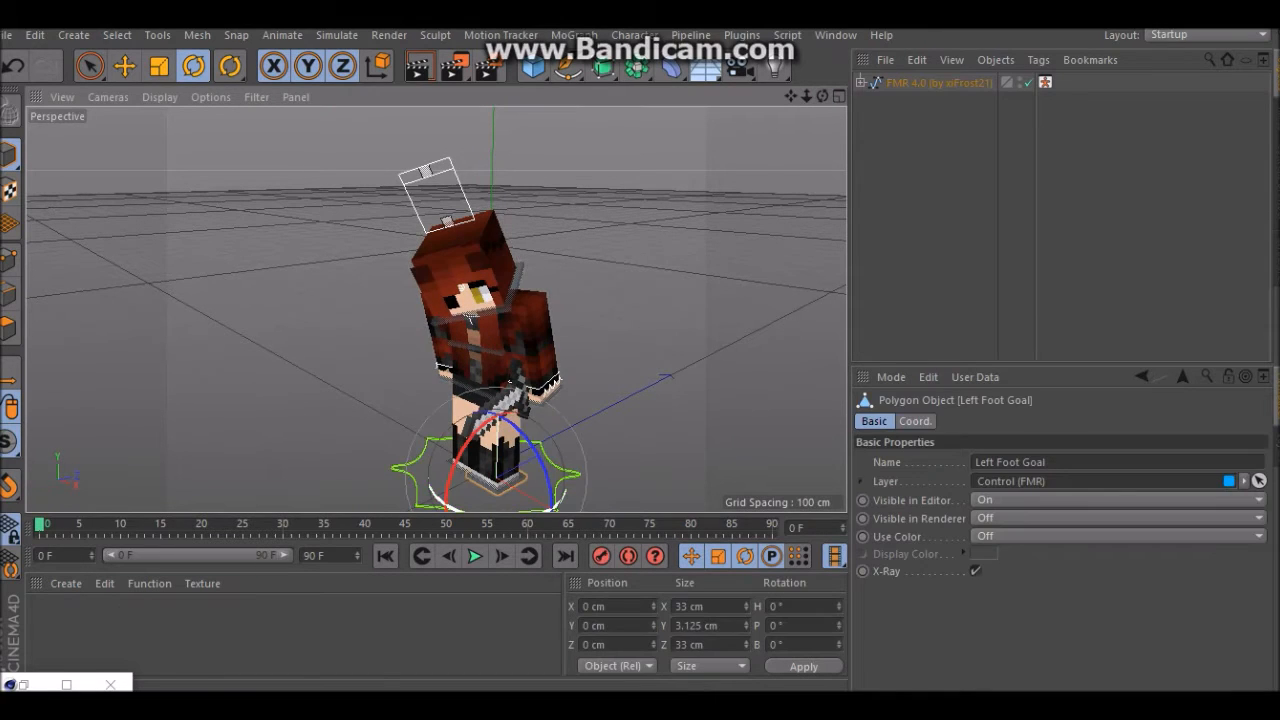
drag(554, 486, 571, 494)
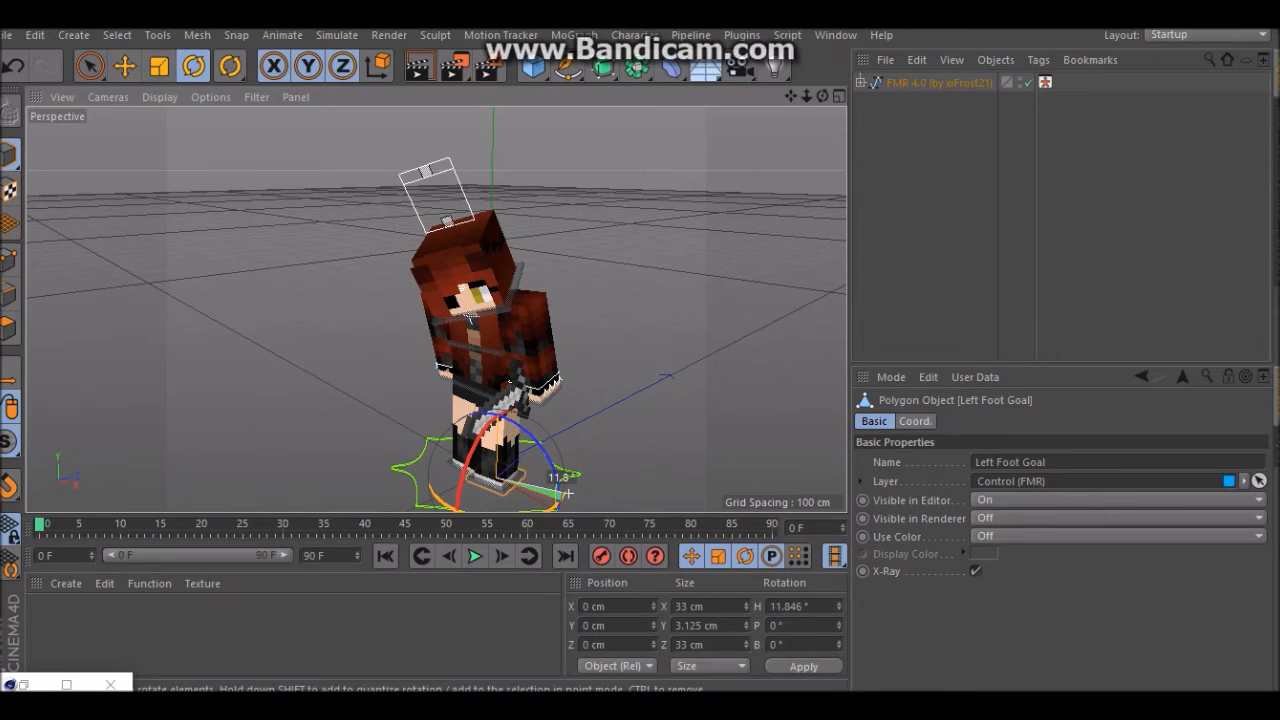
click(605, 465)
click(458, 471)
drag(458, 497, 440, 499)
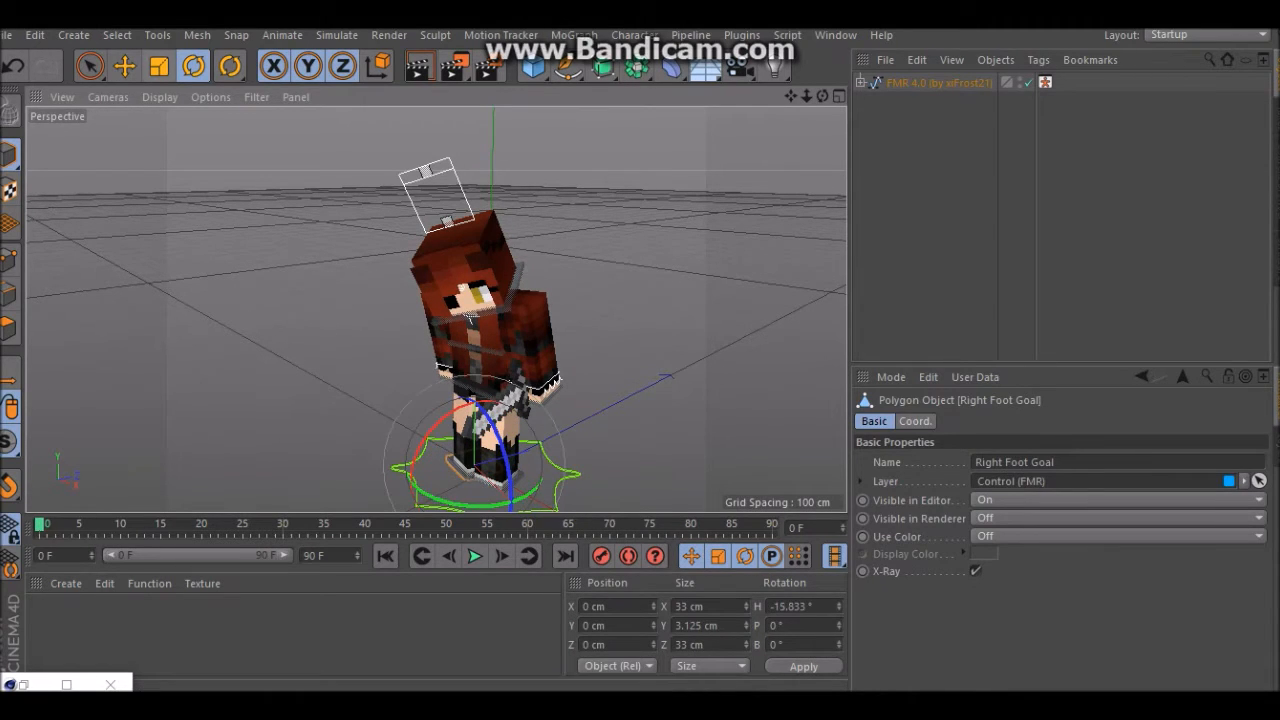
Spread the feet by moving the Left Foot Goal to about X -5, Y 4, Z 25 cm and the Right Foot Goal to X -4, Y 6, Z -13 cm
click(125, 66)
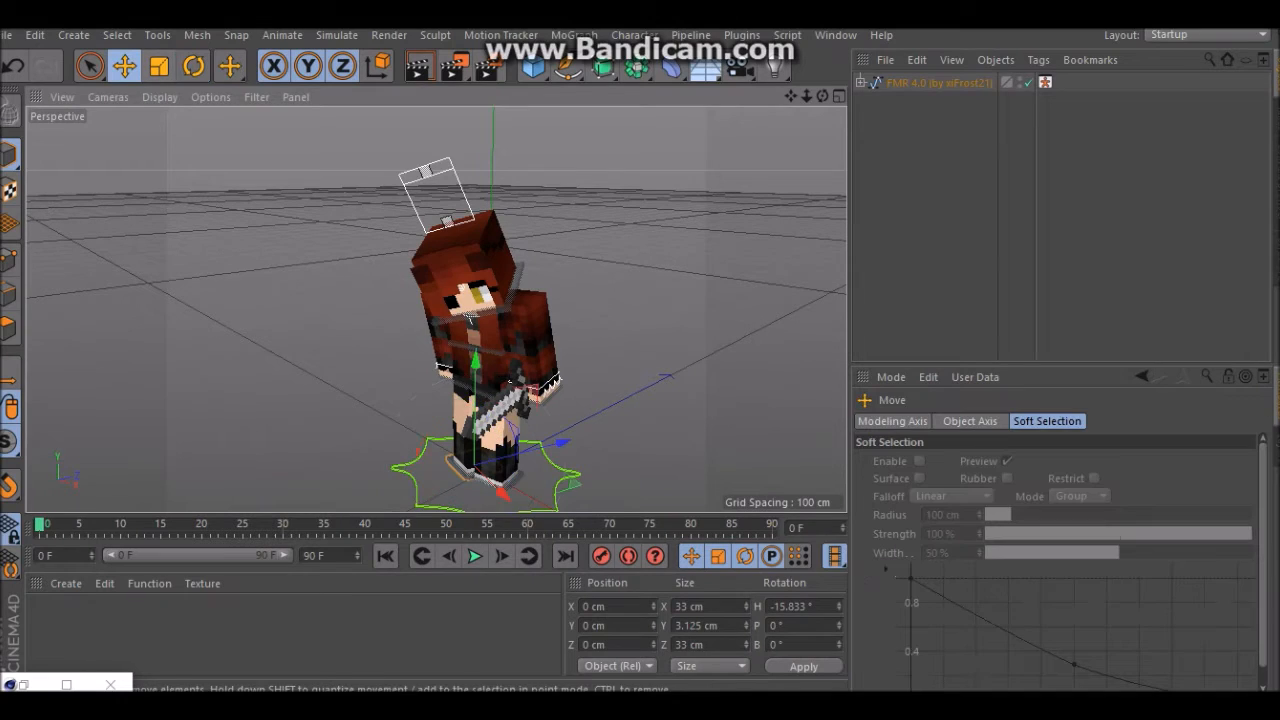
click(510, 380)
click(497, 476)
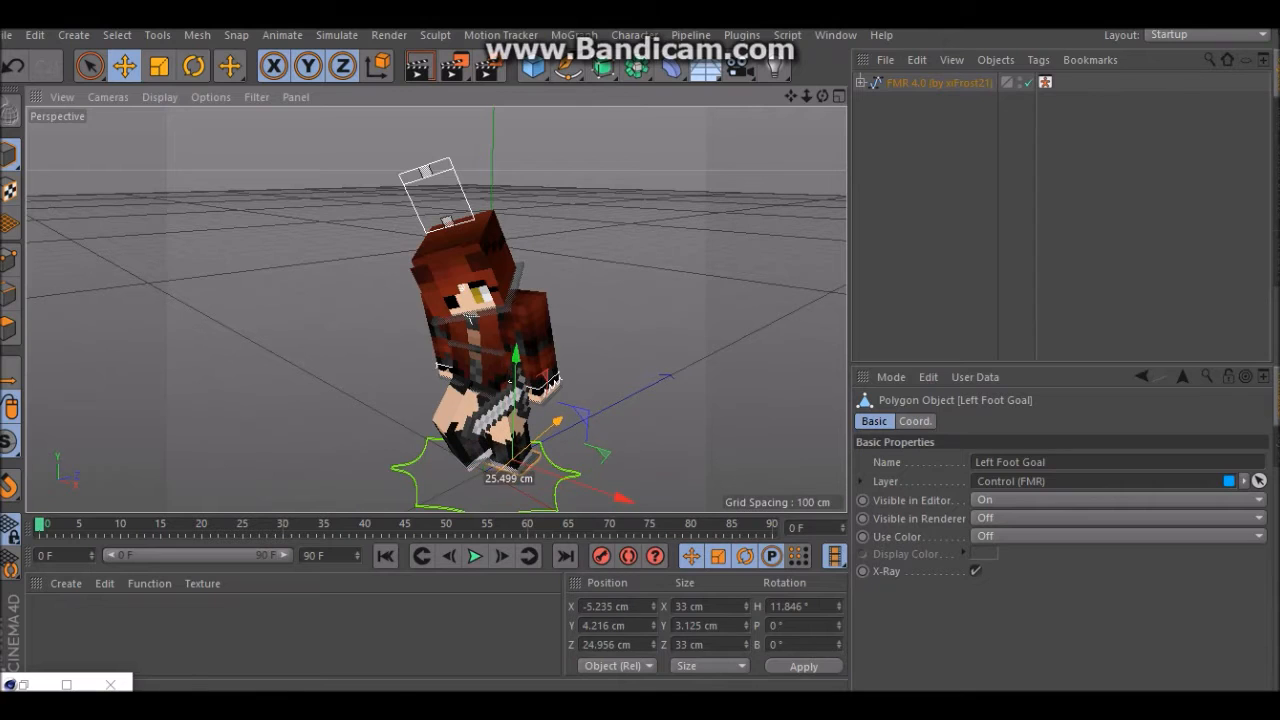
click(472, 458)
drag(562, 433, 548, 437)
drag(461, 375, 461, 405)
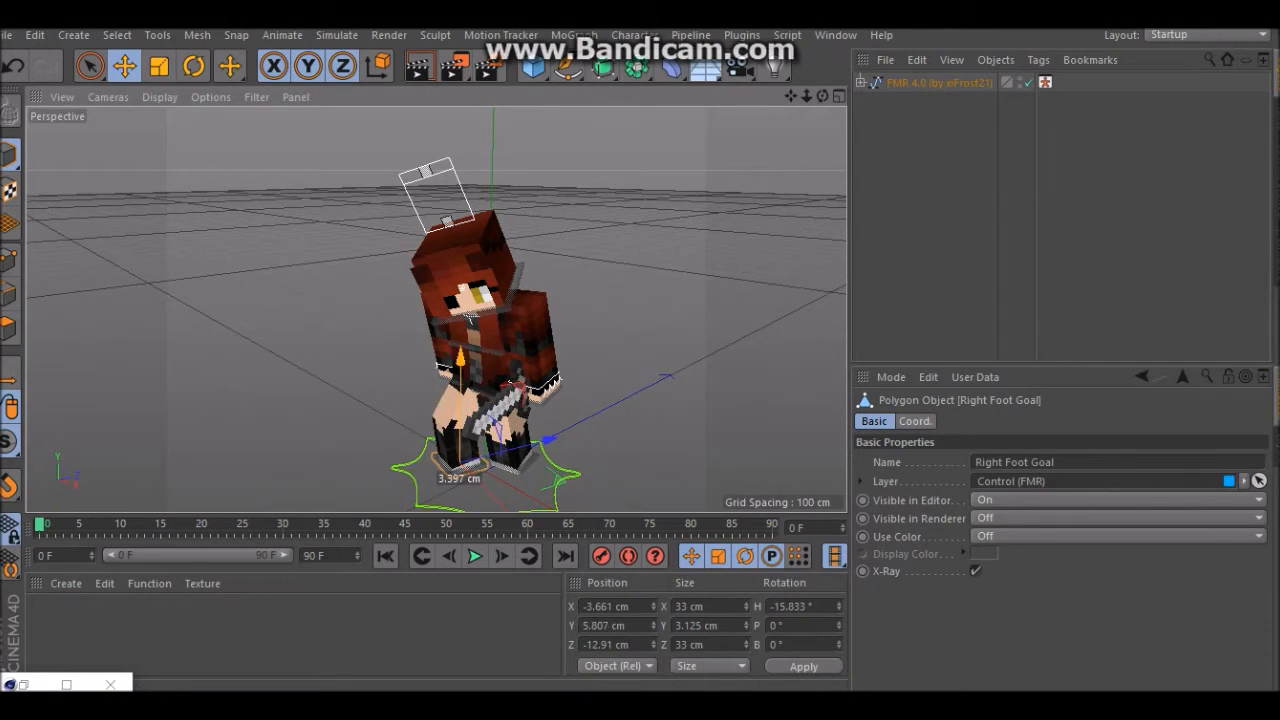
click(580, 432)
Raise the Left Foot Goal to a Y position of about 9.4 cm
click(532, 464)
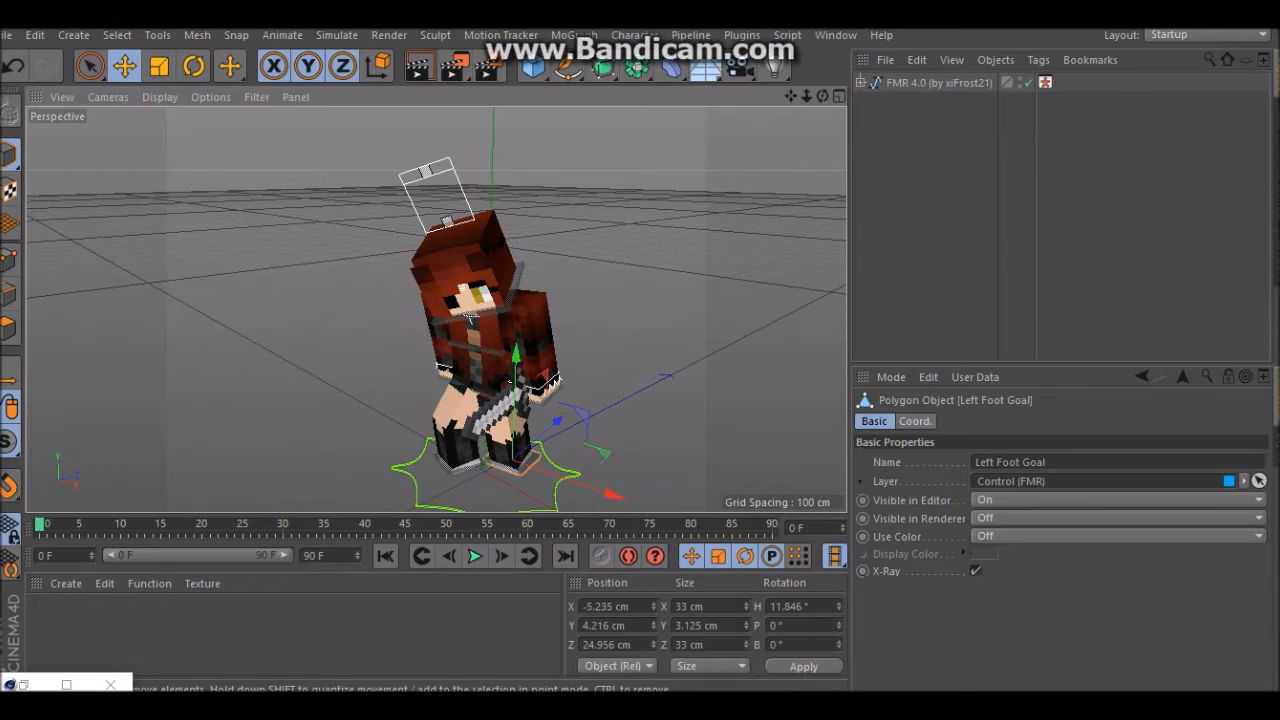
drag(513, 392, 513, 383)
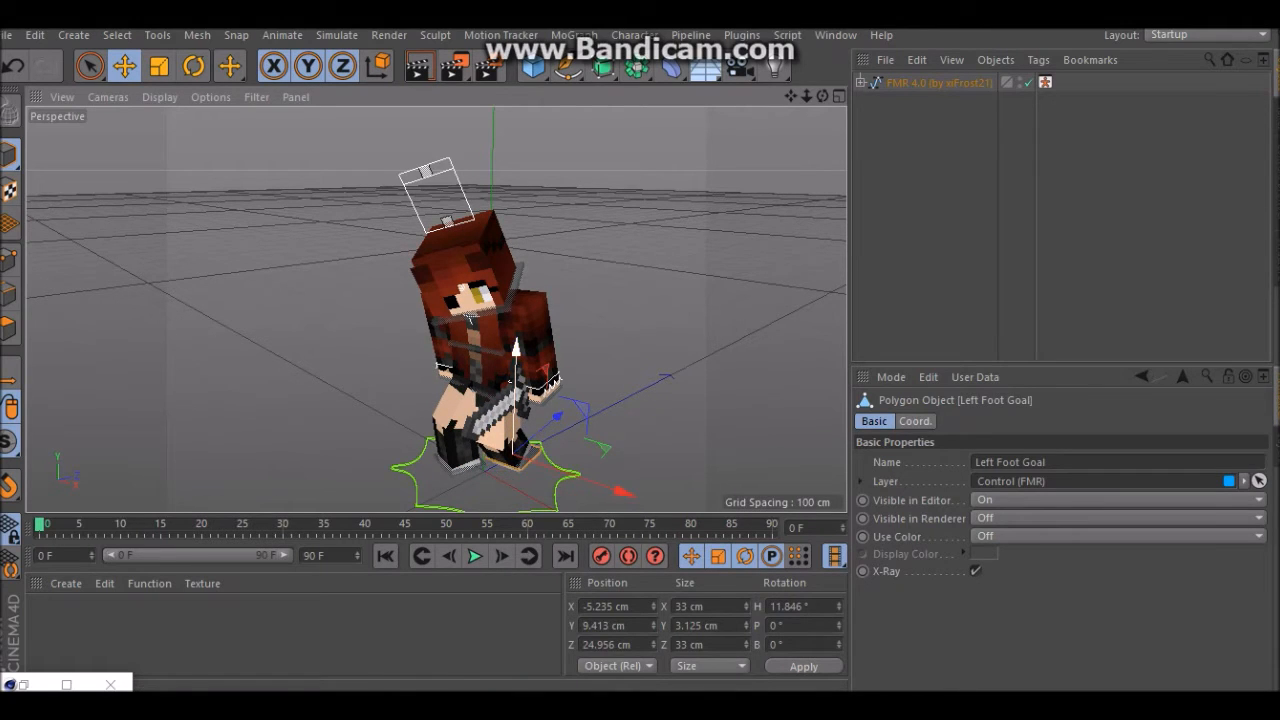
click(600, 375)
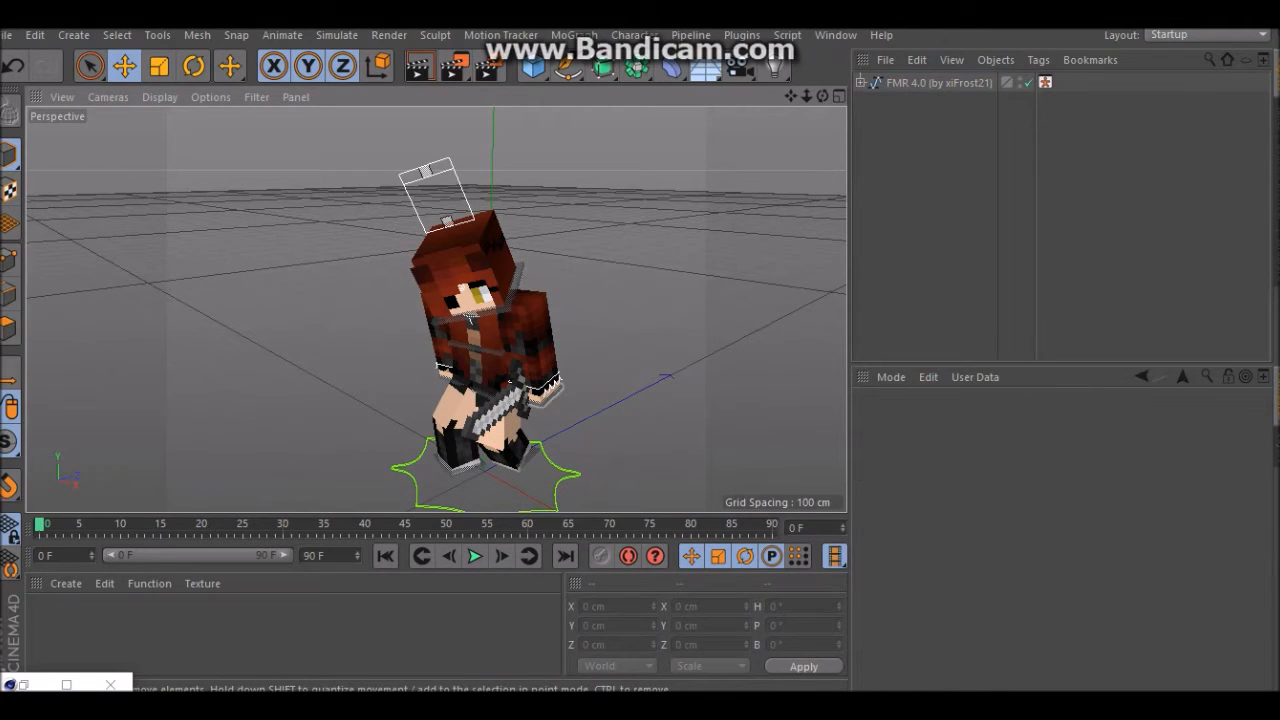
Raise the sword arm forward by moving the Left Hand Goal to about X 54, Y 34, Z -56 cm
alt+drag(600, 375, 592, 334)
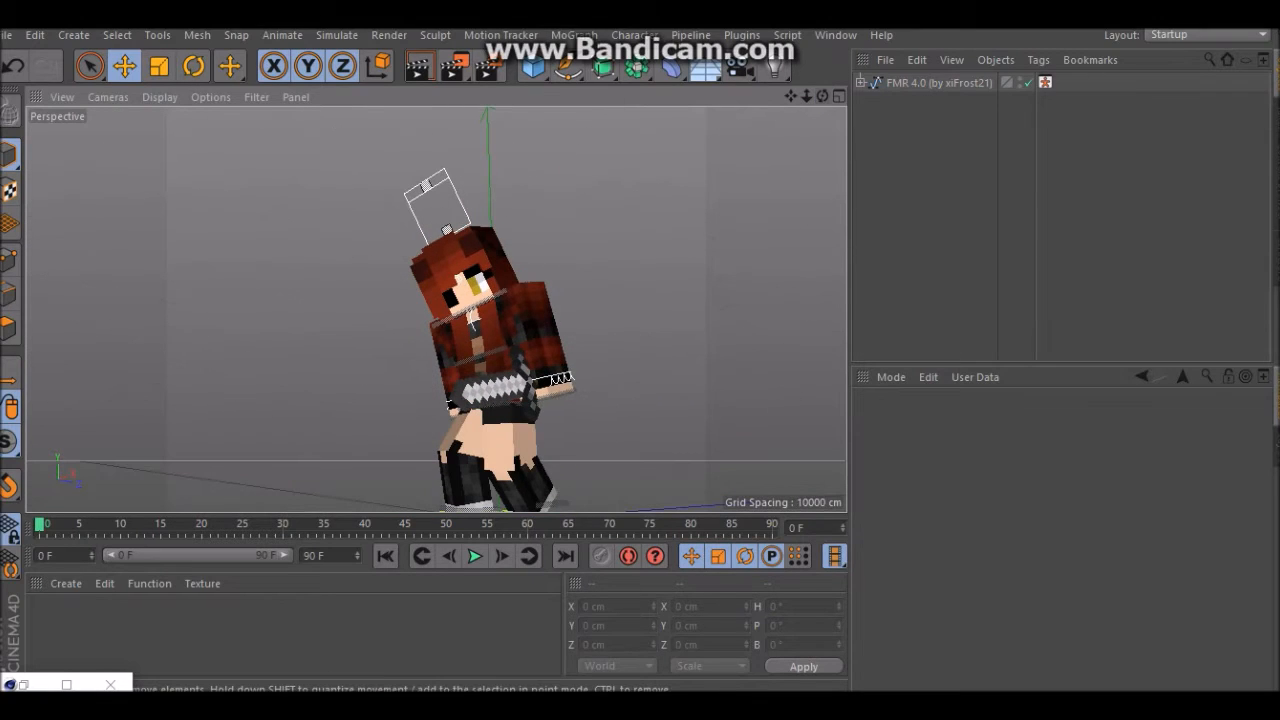
click(558, 380)
drag(520, 295, 538, 414)
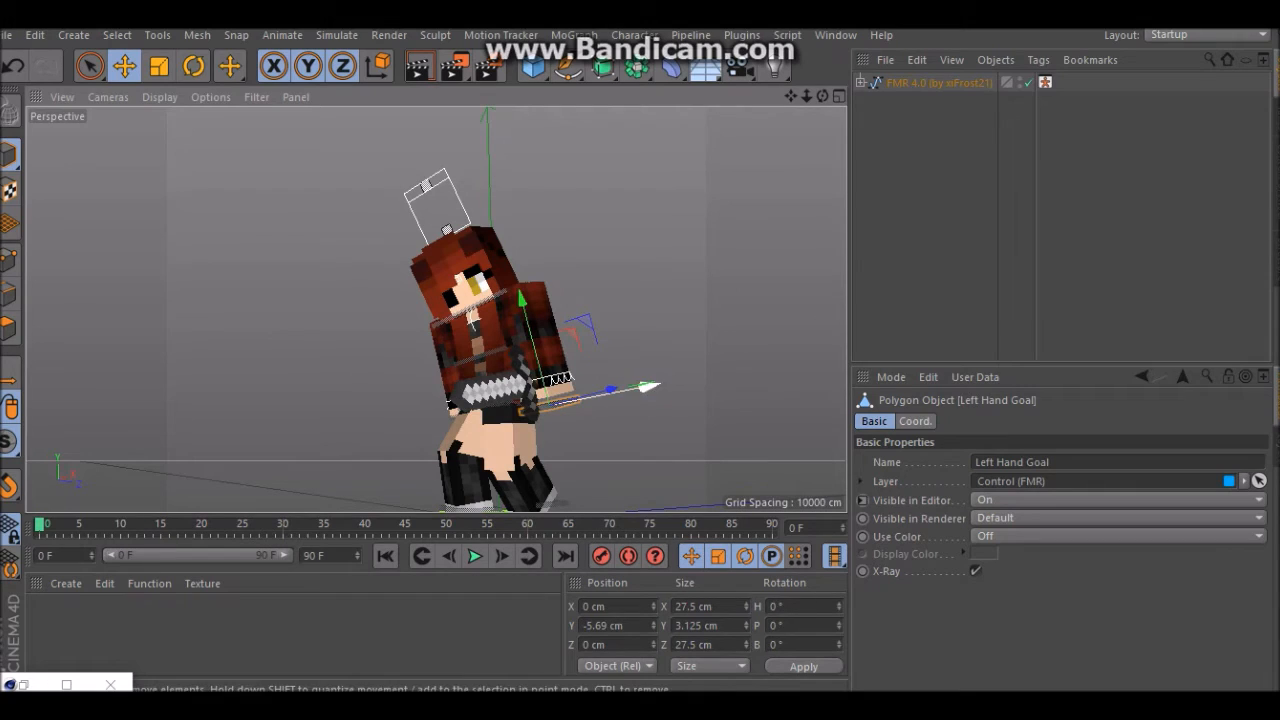
drag(610, 390, 557, 404)
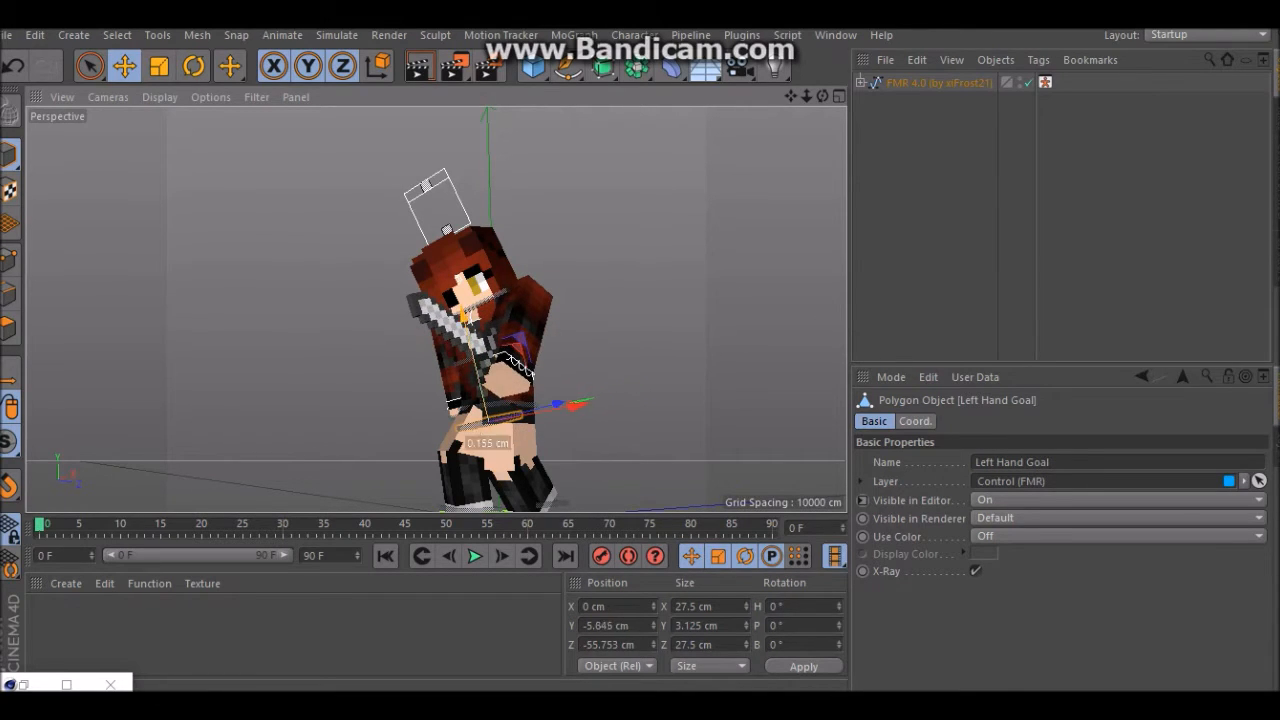
drag(478, 432, 548, 332)
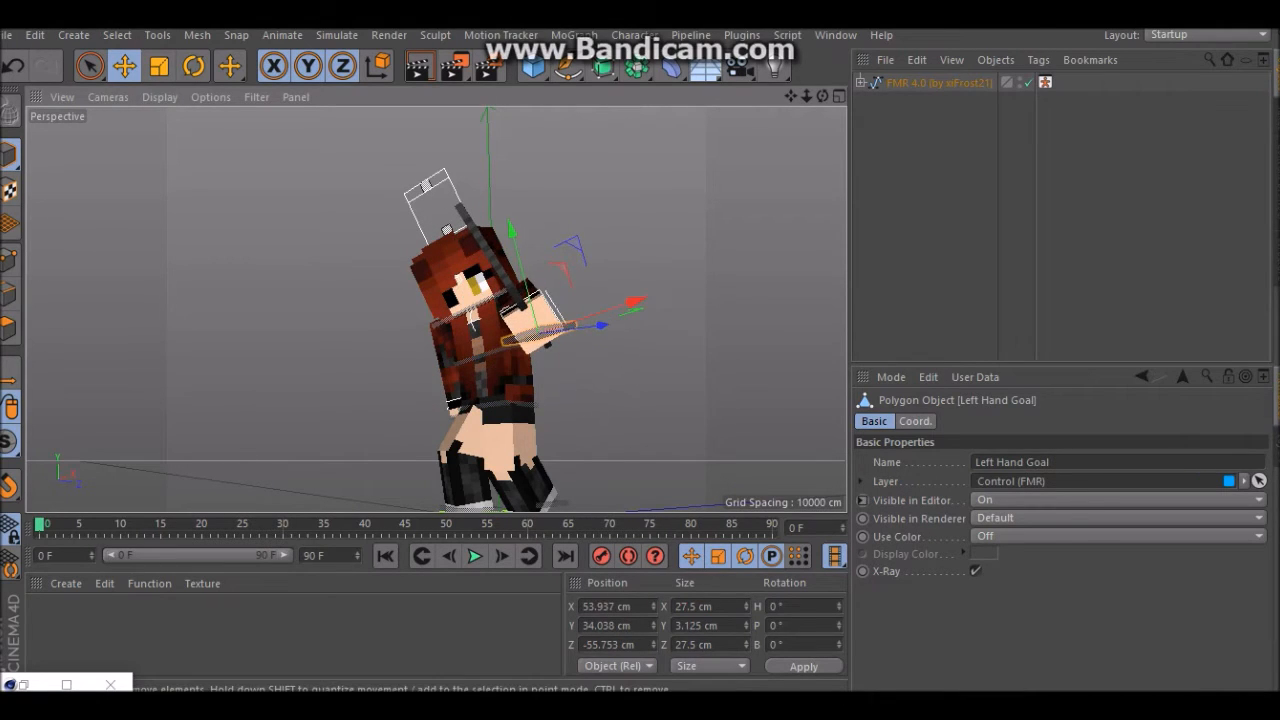
Rotate the iron sword to about -84° heading and add a camera to the scene from the current view
click(488, 250)
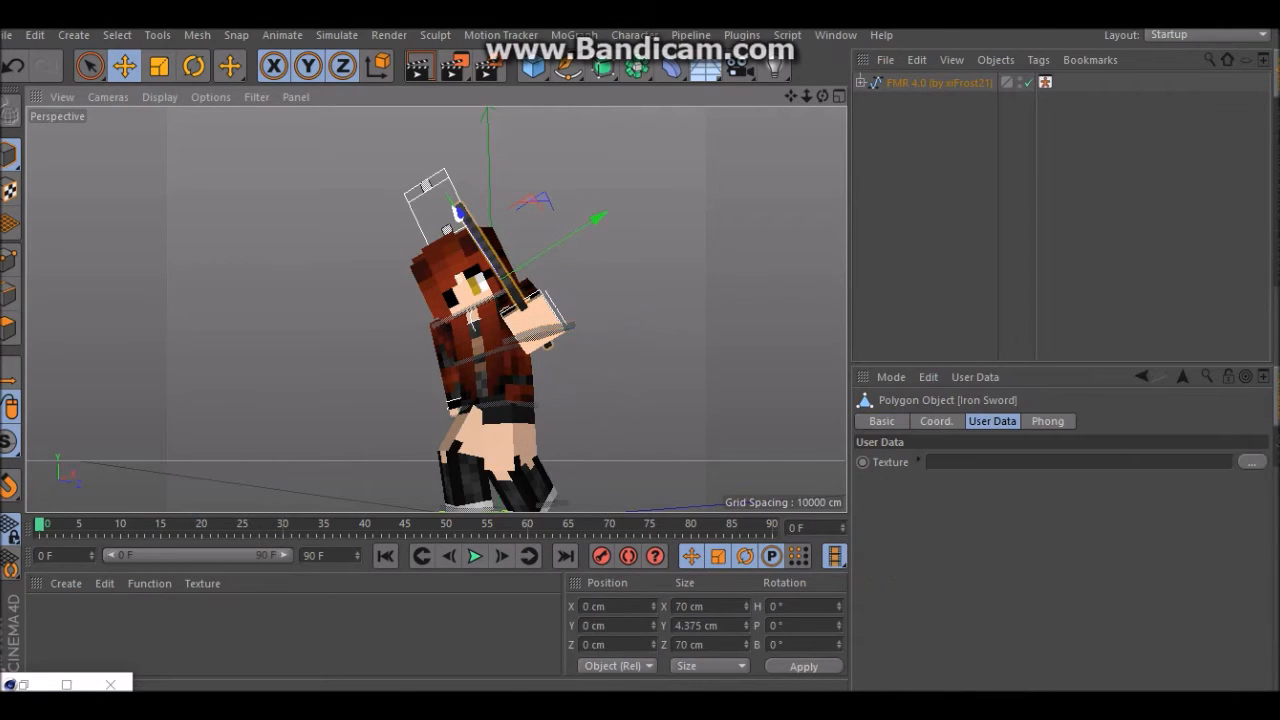
click(193, 66)
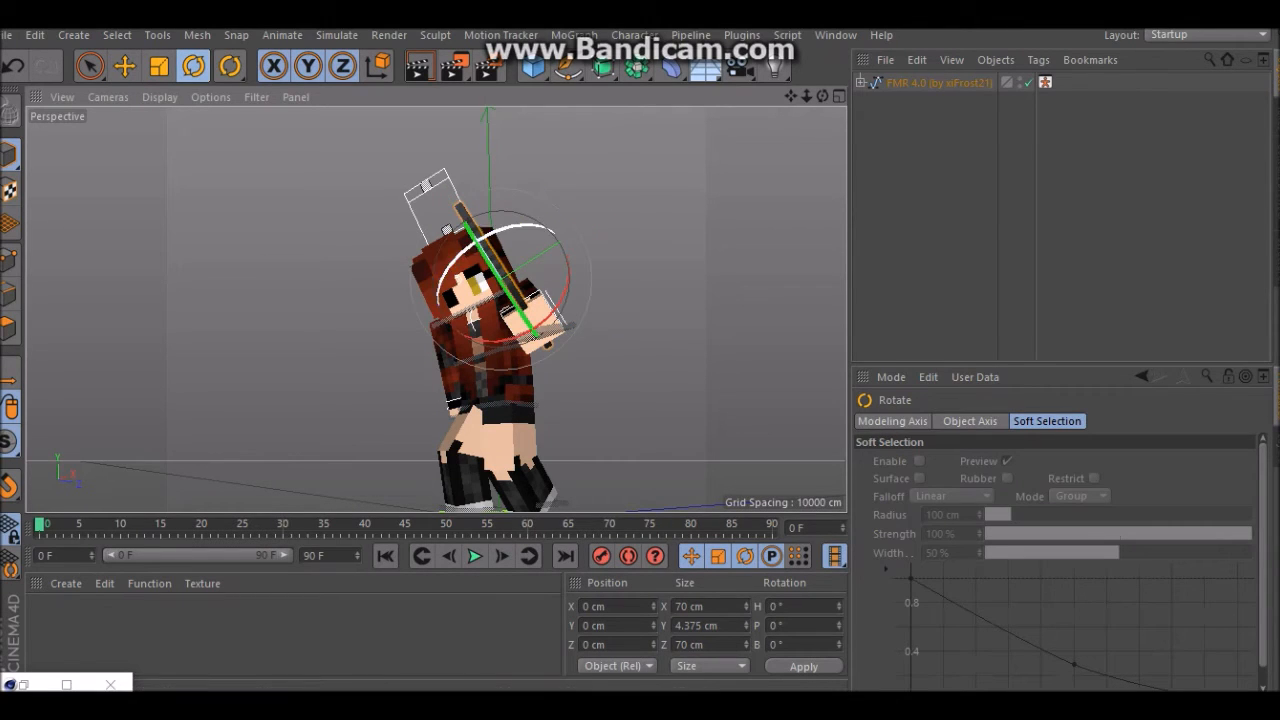
drag(482, 249, 551, 238)
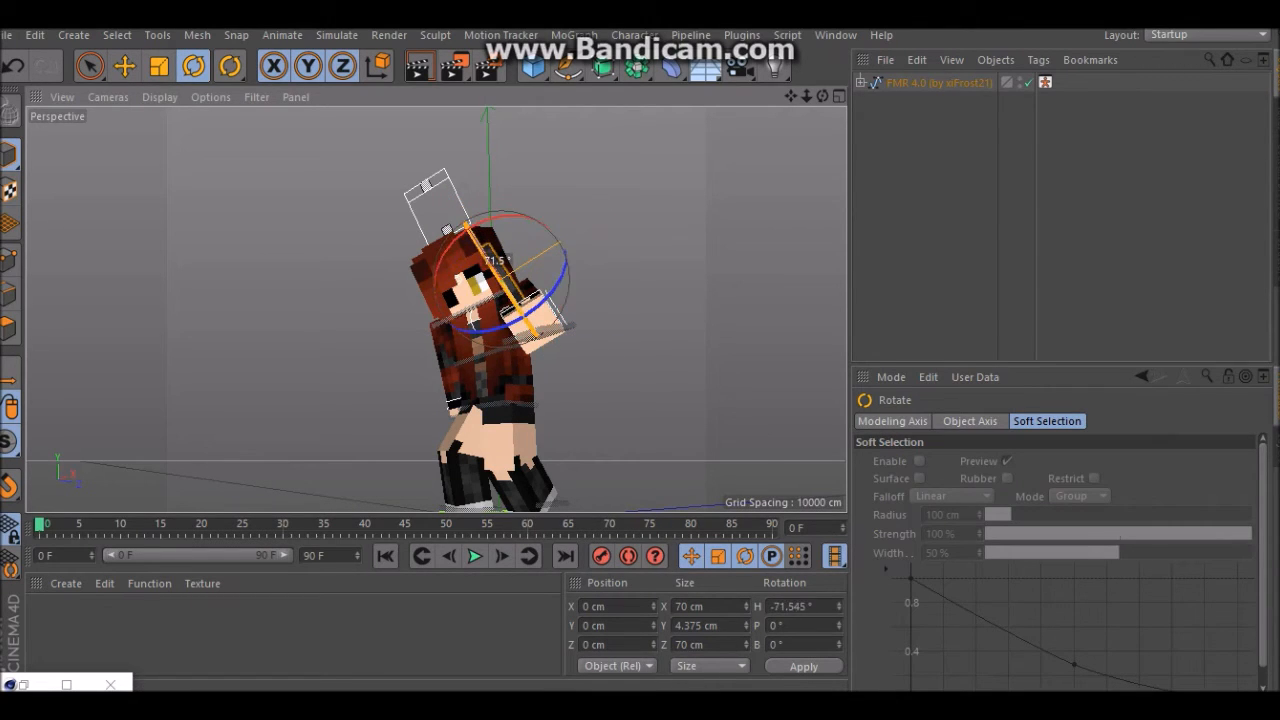
click(622, 350)
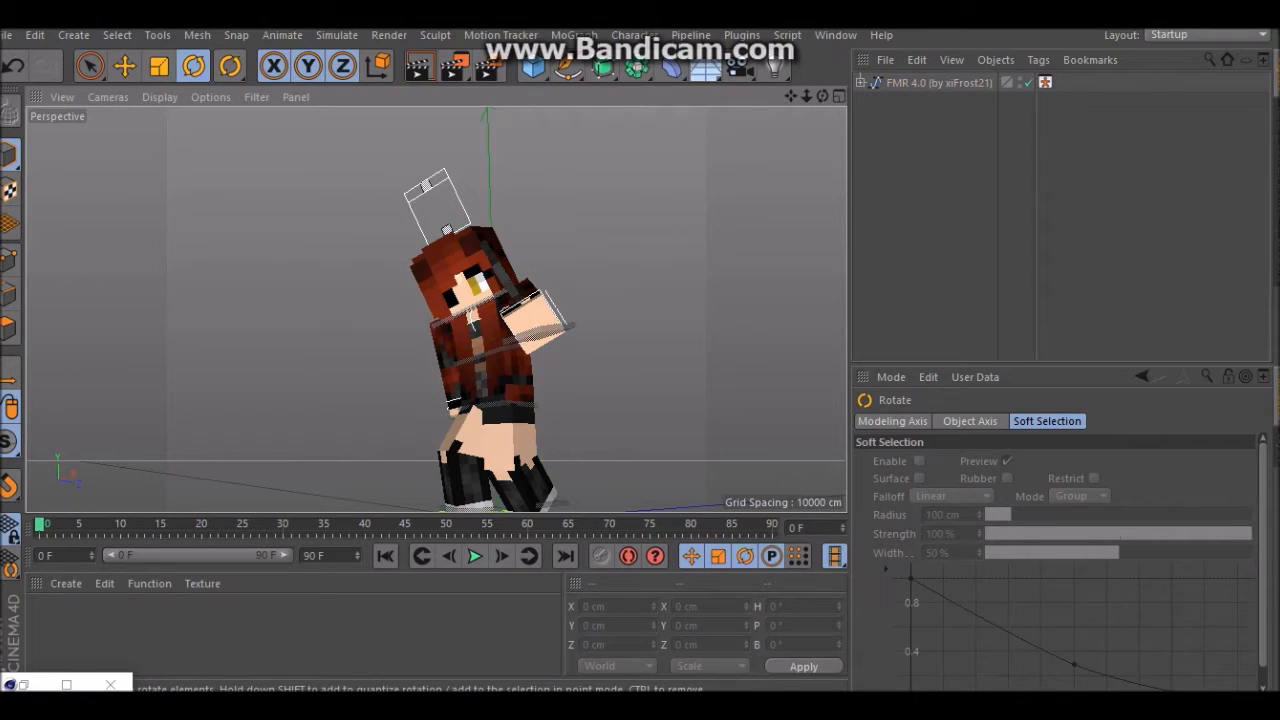
click(740, 67)
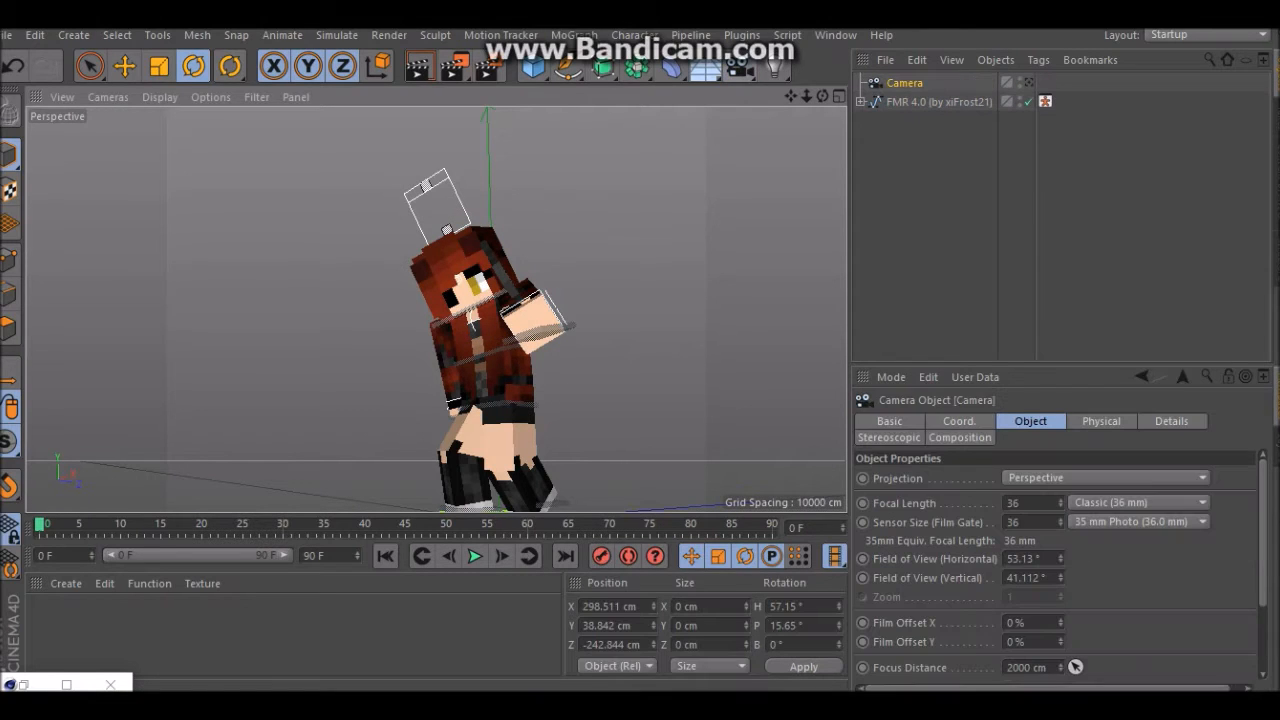
Move the iron sword down so that its handle sits in the character's left hand
drag(822, 96, 660, 140)
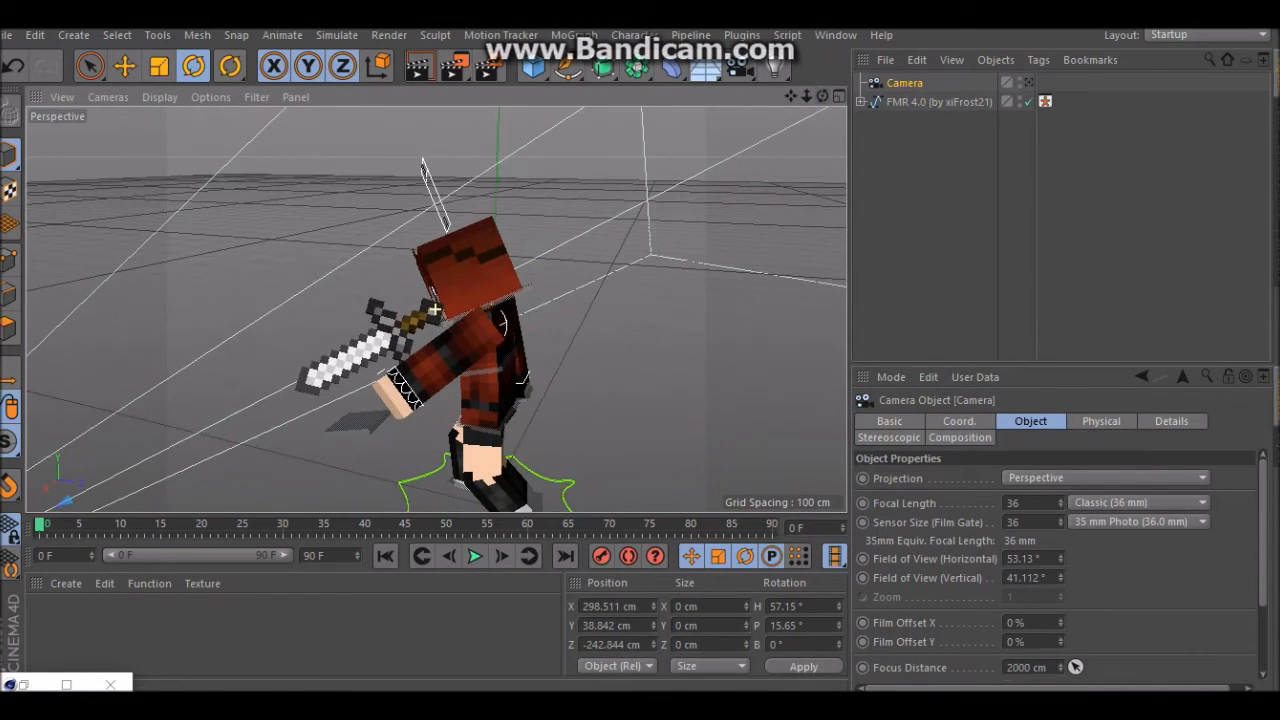
click(432, 314)
key(e)
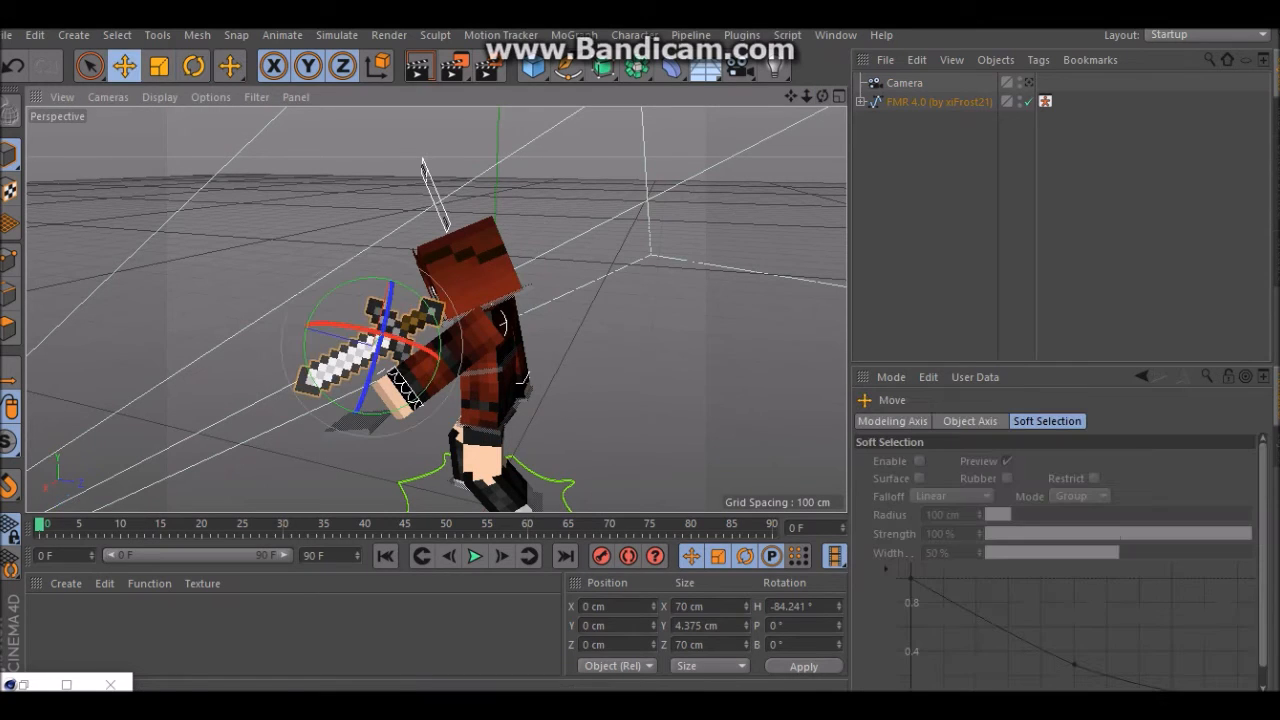
drag(373, 345, 356, 430)
click(600, 400)
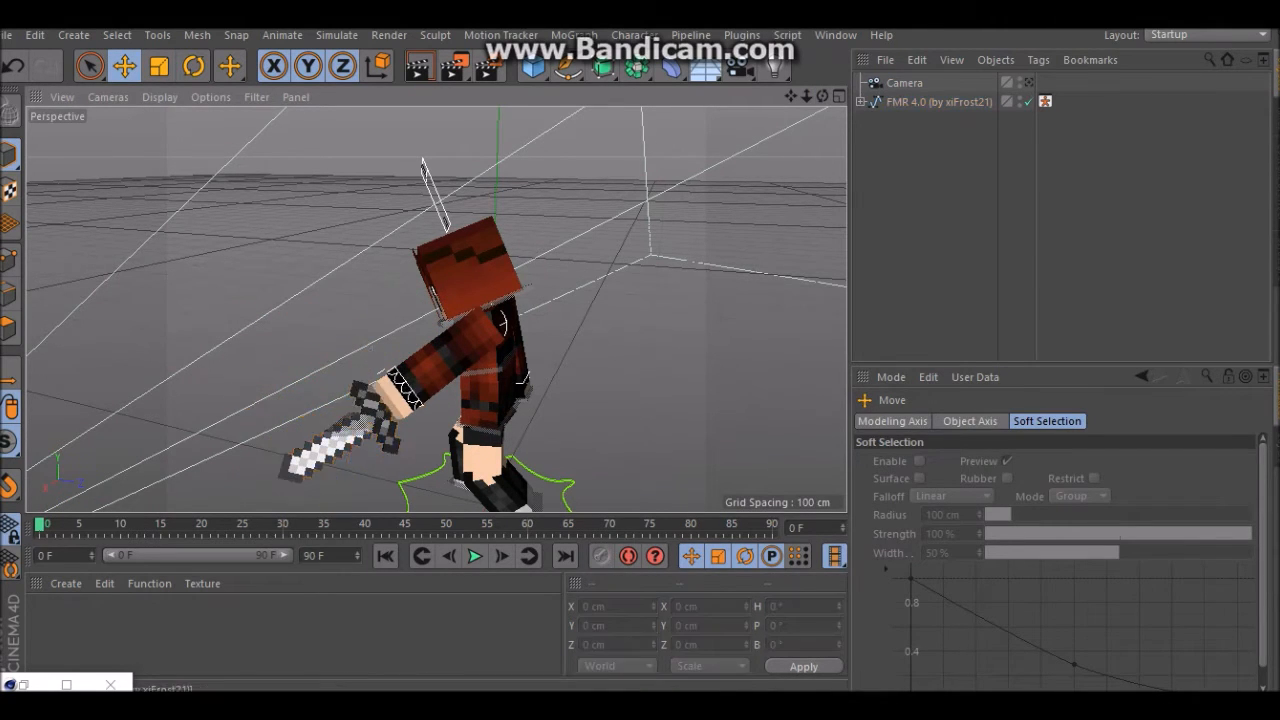
Shift the iron sword sideways to Y -6 cm and rotate it to about -113° heading, 34° pitch and 48° bank
drag(822, 96, 990, 46)
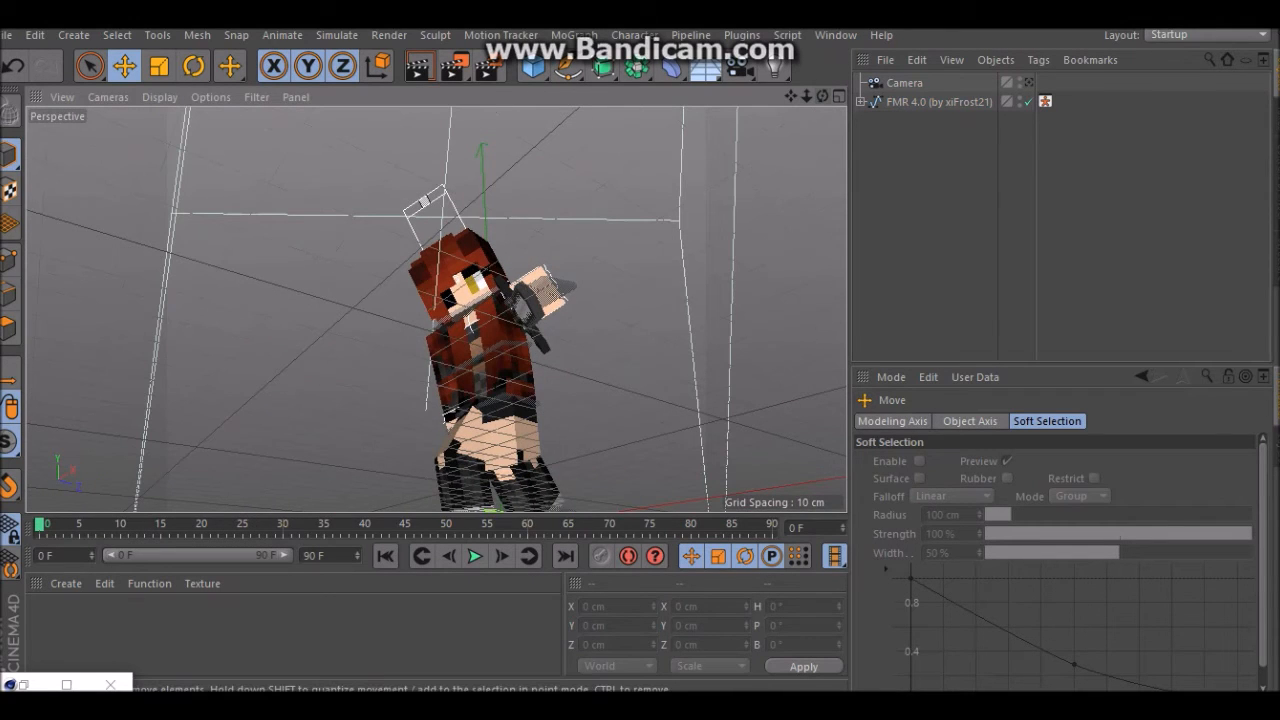
click(522, 306)
mouse_move(522, 306)
mouse_down()
mouse_move(548, 285)
mouse_move(540, 302)
mouse_up()
key(r)
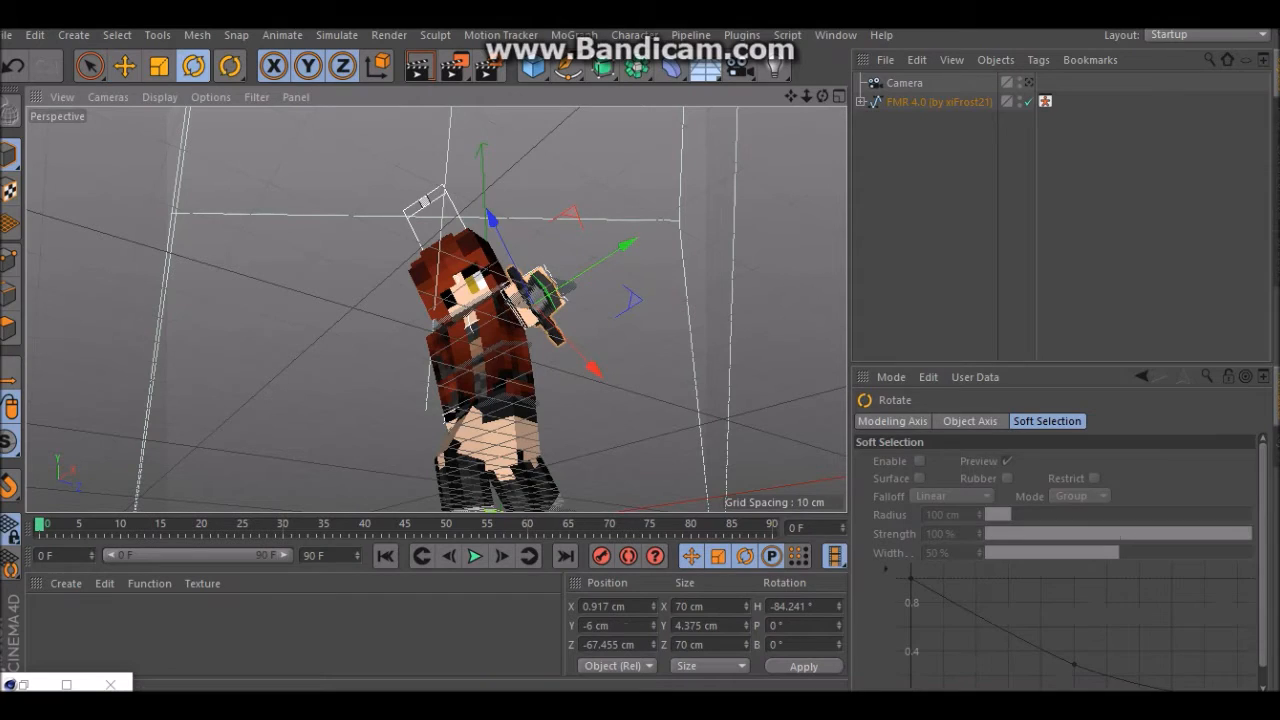
mouse_move(498, 288)
mouse_down()
mouse_move(516, 272)
mouse_move(515, 296)
mouse_up()
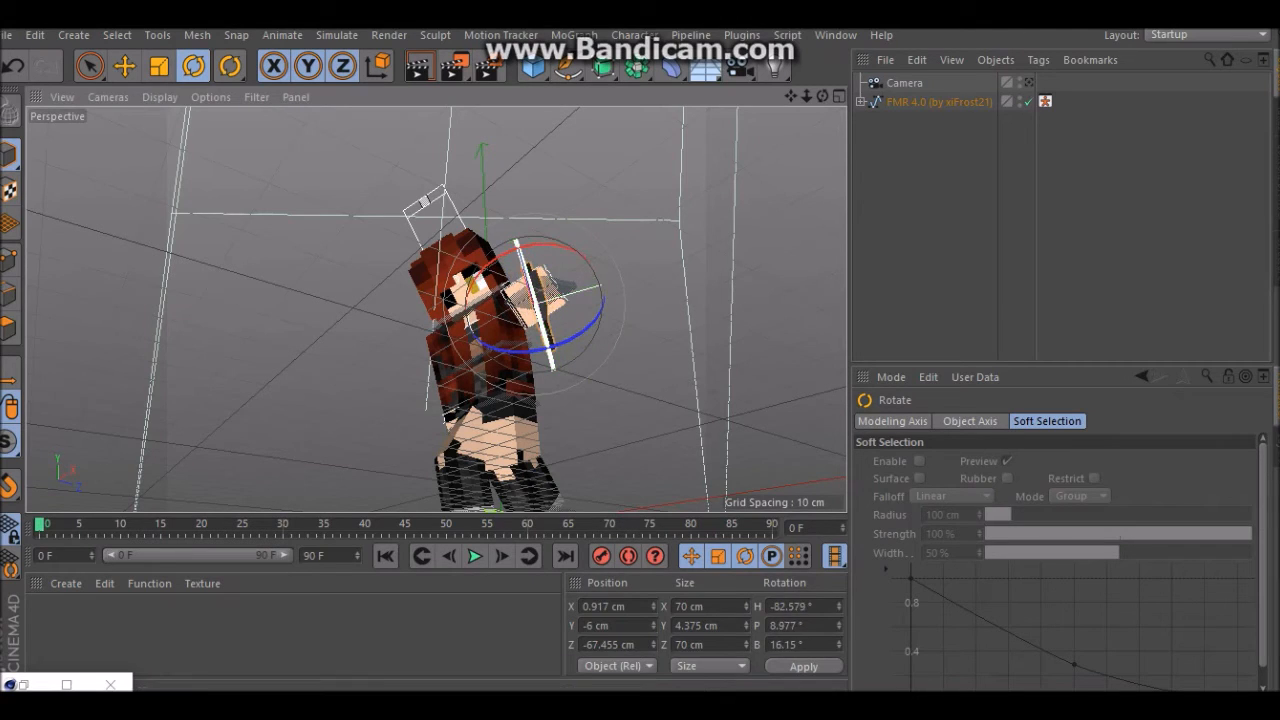
click(645, 325)
click(543, 312)
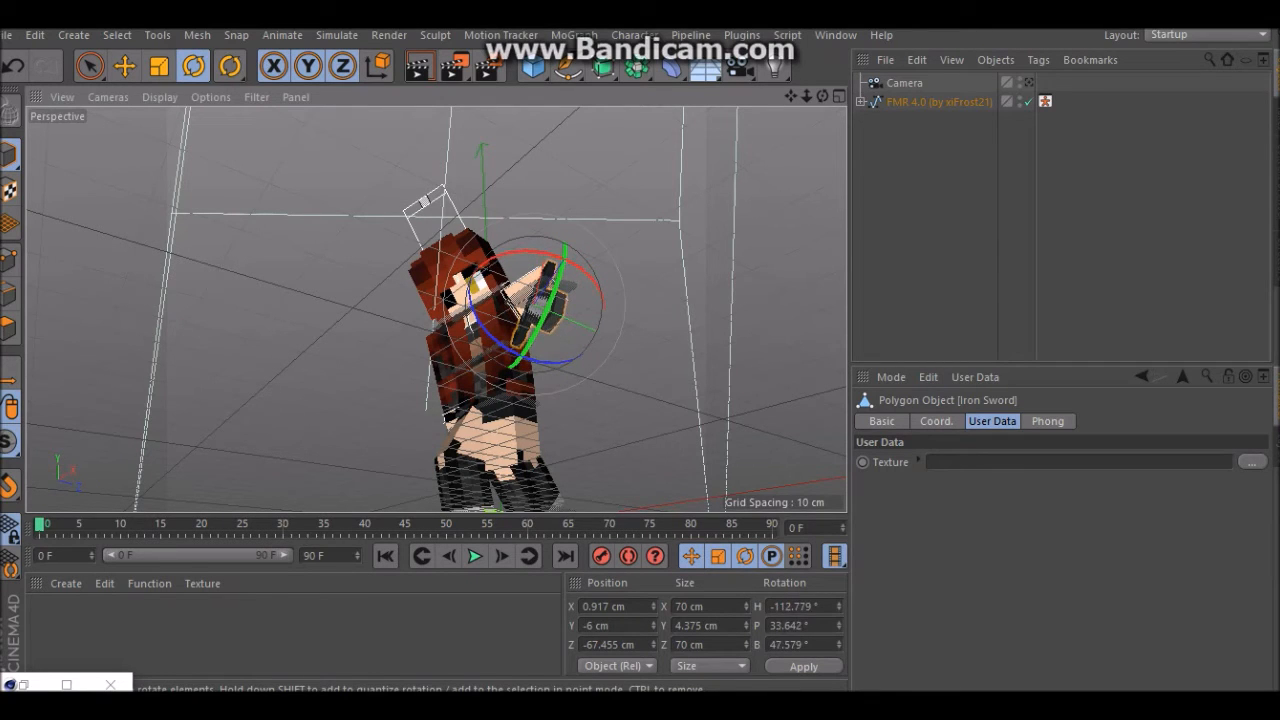
key(ctrl+shift+a)
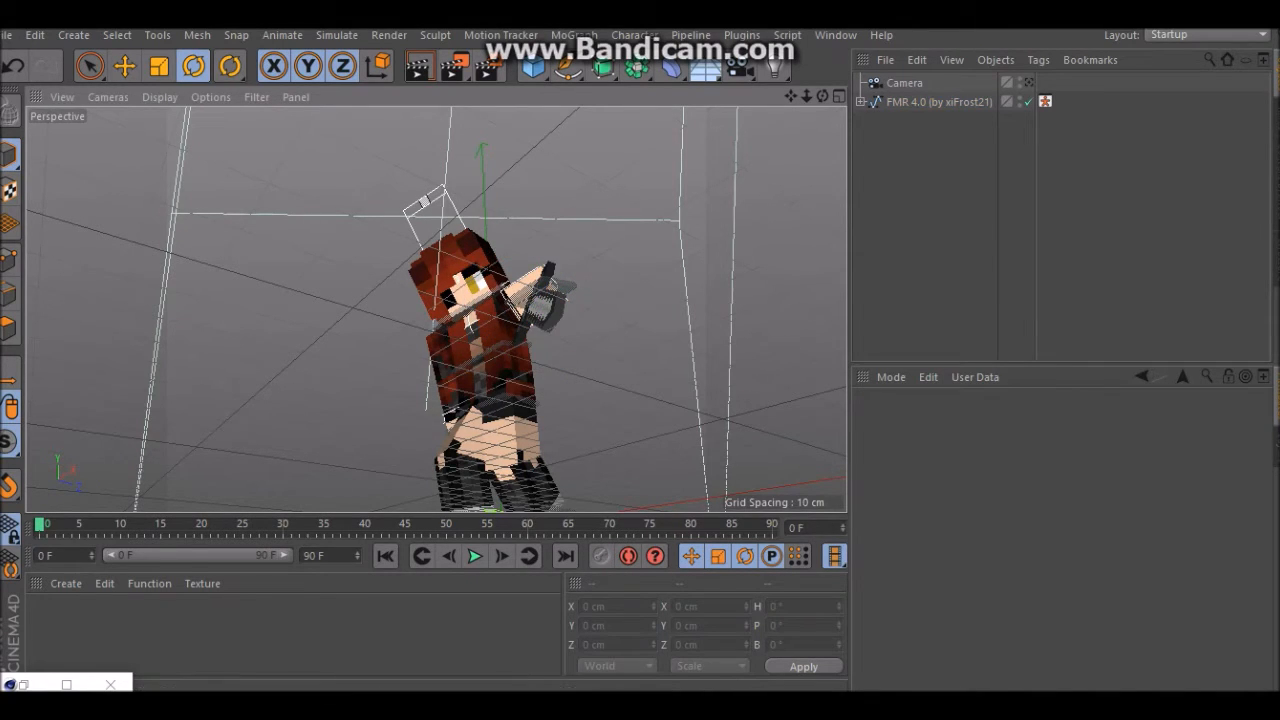
Return to the front view of the character and switch the viewport to the new camera
mouse_move(822, 96)
mouse_down()
mouse_move(842, 122)
mouse_move(868, 104)
mouse_move(838, 100)
mouse_up()
click(1029, 83)
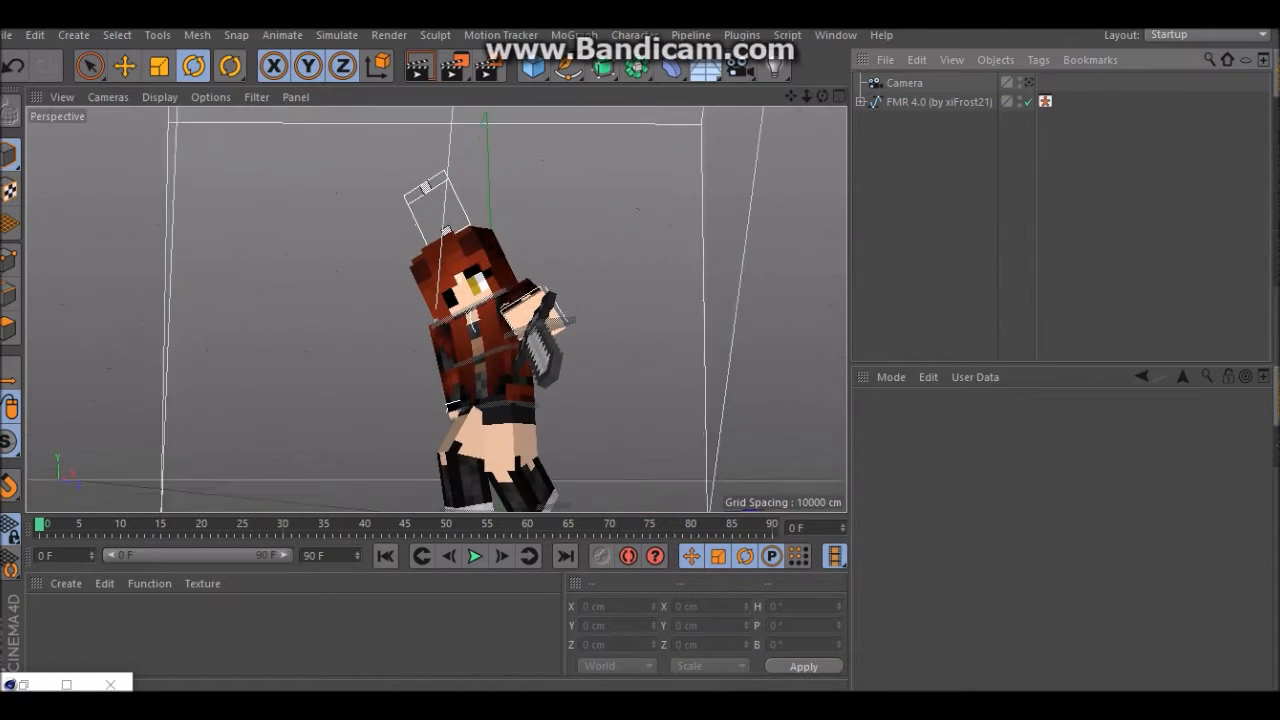
Move the left hand goal along its Z axis to about -39 cm
mouse_move(822, 96)
mouse_down()
mouse_move(842, 78)
mouse_move(822, 88)
mouse_up()
click(566, 288)
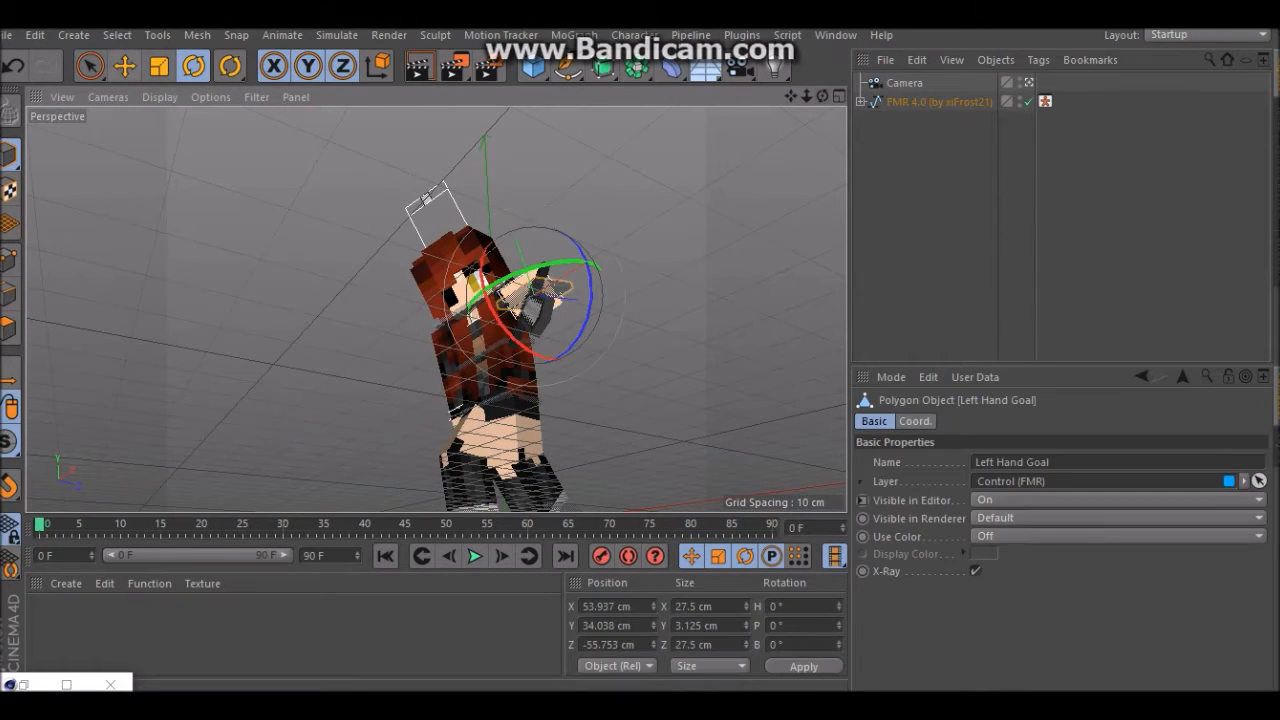
click(125, 66)
mouse_move(598, 301)
mouse_down()
mouse_move(624, 305)
mouse_move(608, 302)
mouse_up()
Rotate the iron sword to about -128° heading, 40° pitch and 71° bank, and move it to about X 8, Y -1, Z -60 cm
click(584, 316)
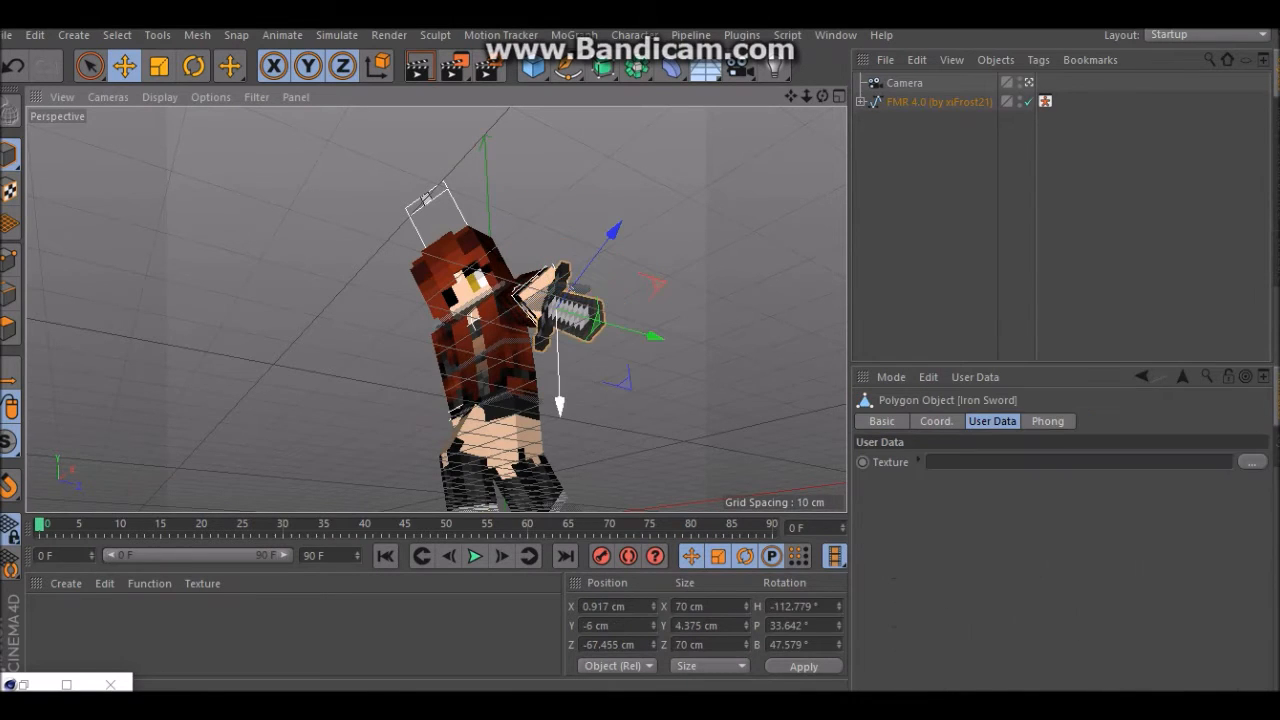
key(r)
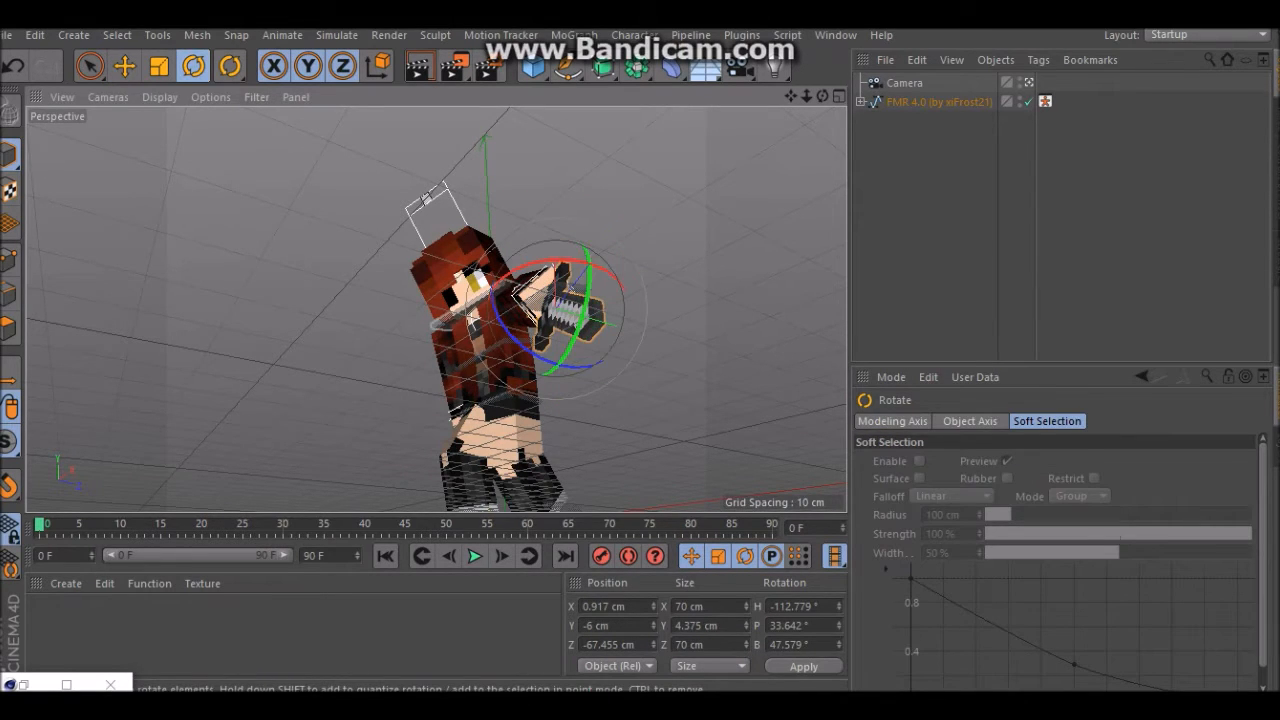
mouse_move(572, 325)
mouse_down()
mouse_move(560, 330)
mouse_move(594, 308)
mouse_move(548, 290)
mouse_move(562, 304)
mouse_up()
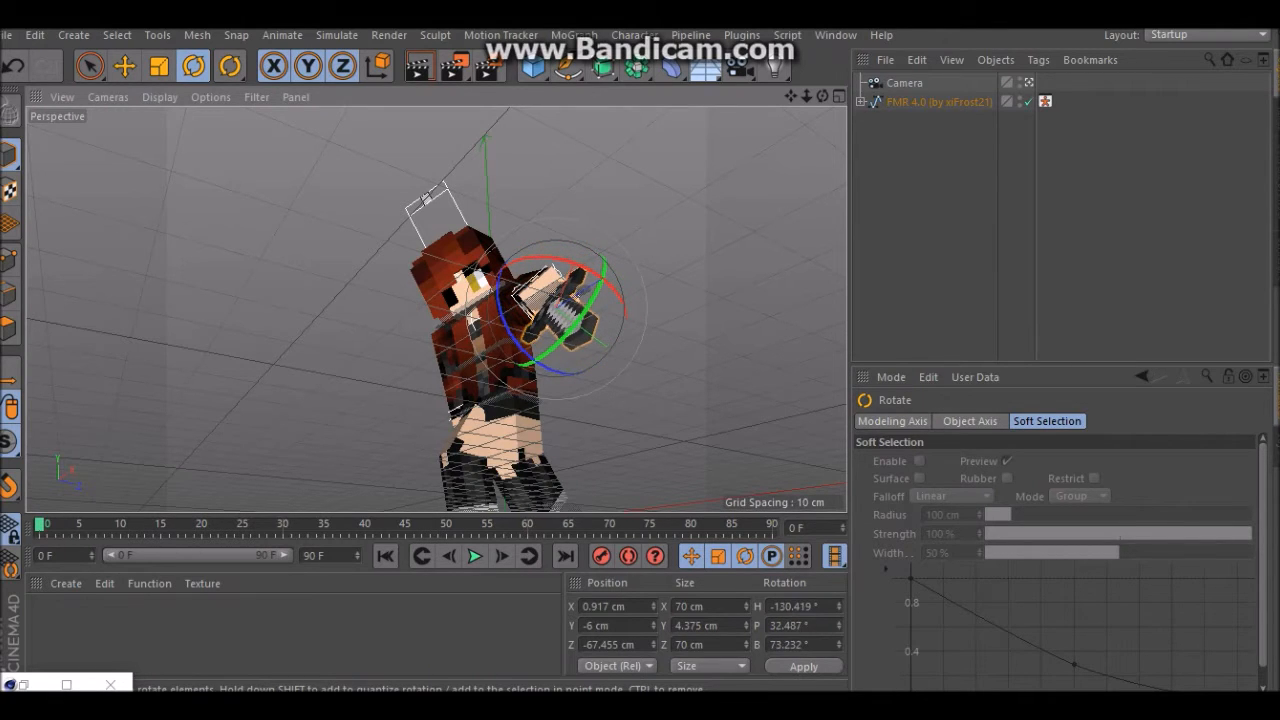
click(686, 270)
click(577, 299)
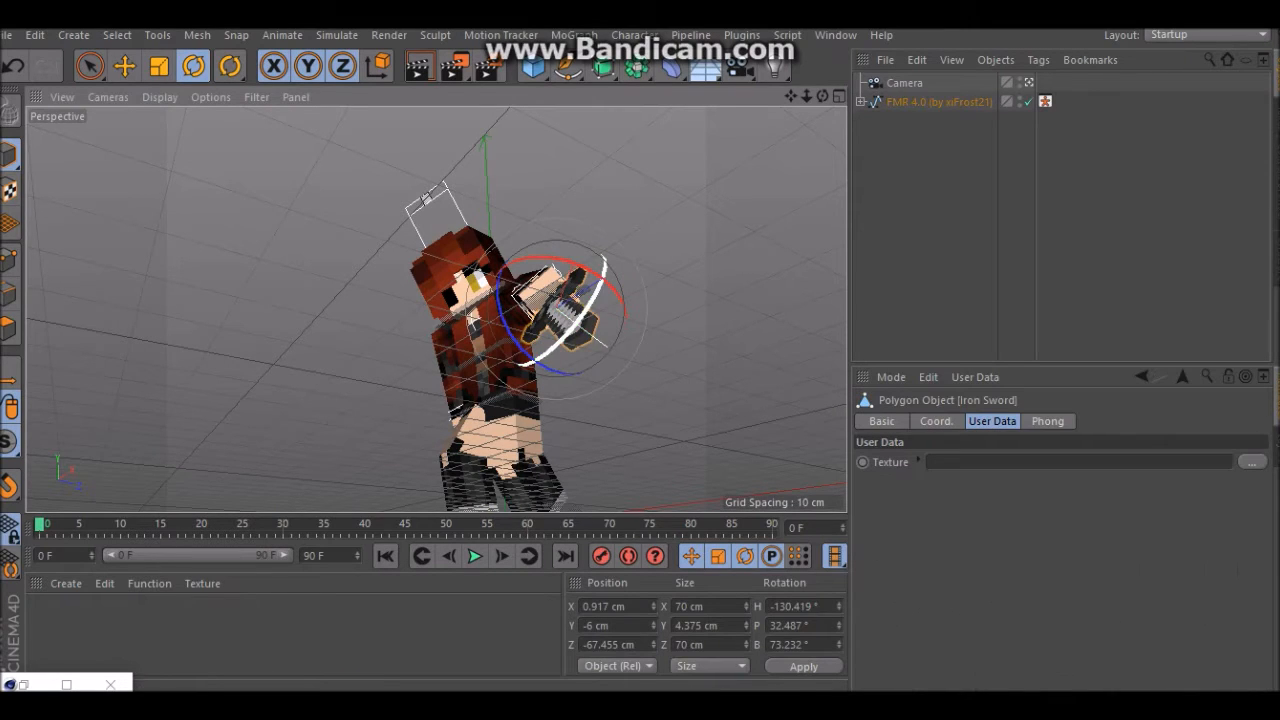
drag(577, 316, 555, 299)
key(e)
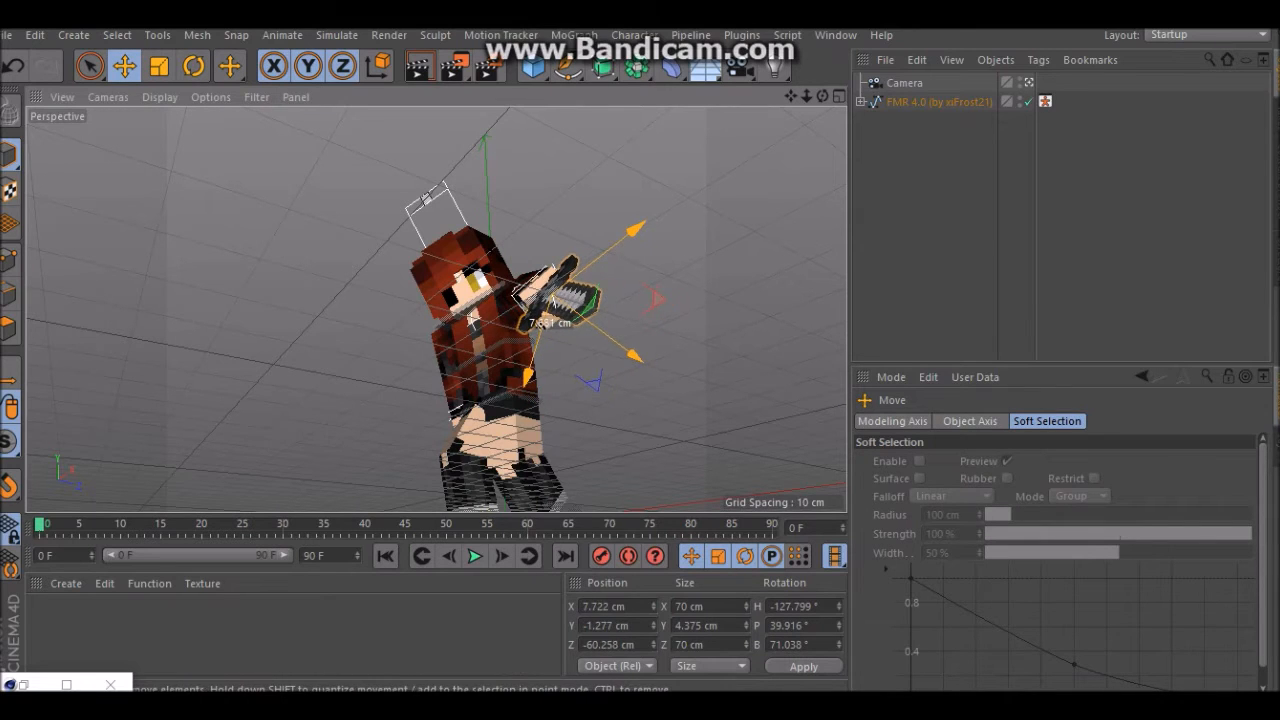
click(680, 300)
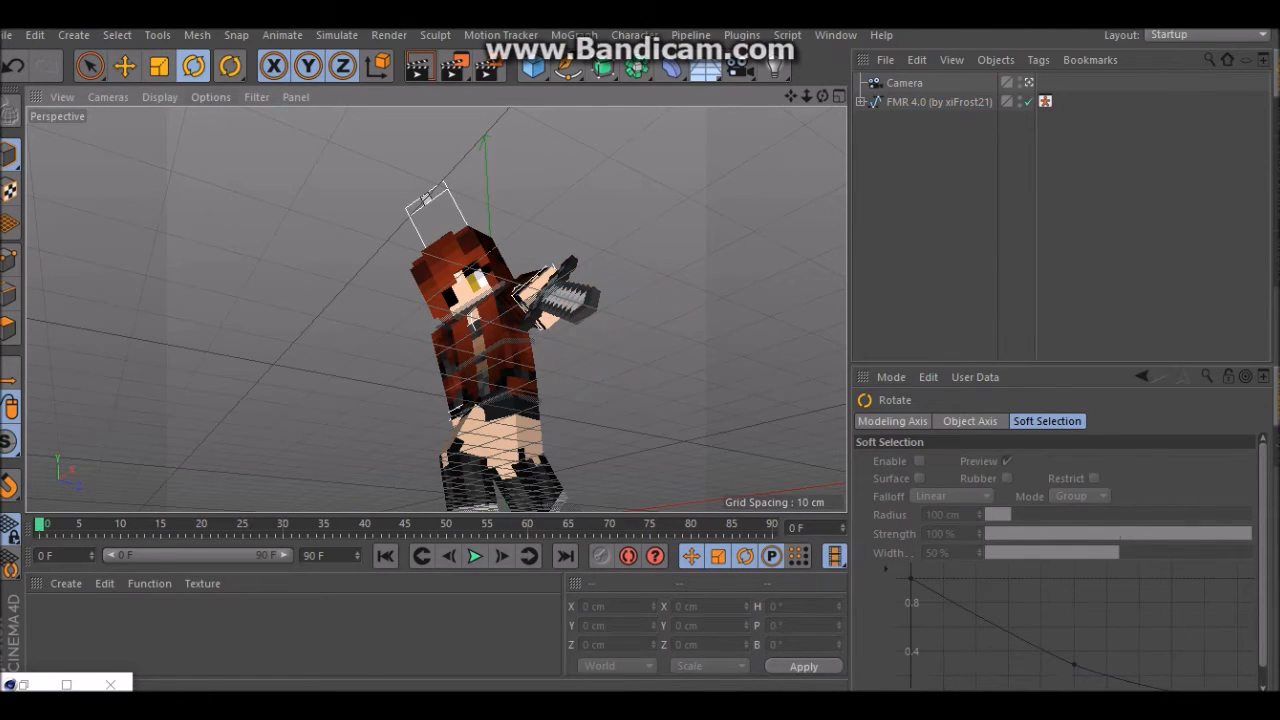
Rotate the neck so that the head leans farther away from the sword arm
click(483, 298)
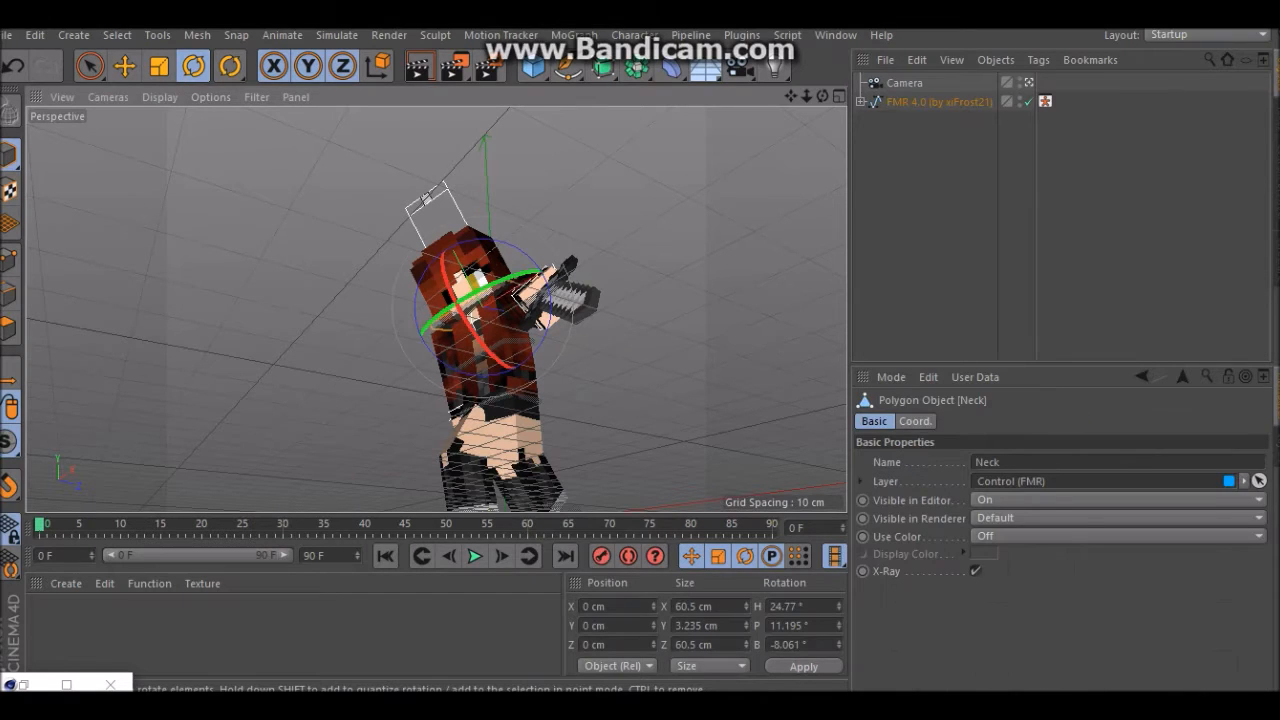
drag(516, 296, 516, 298)
click(640, 340)
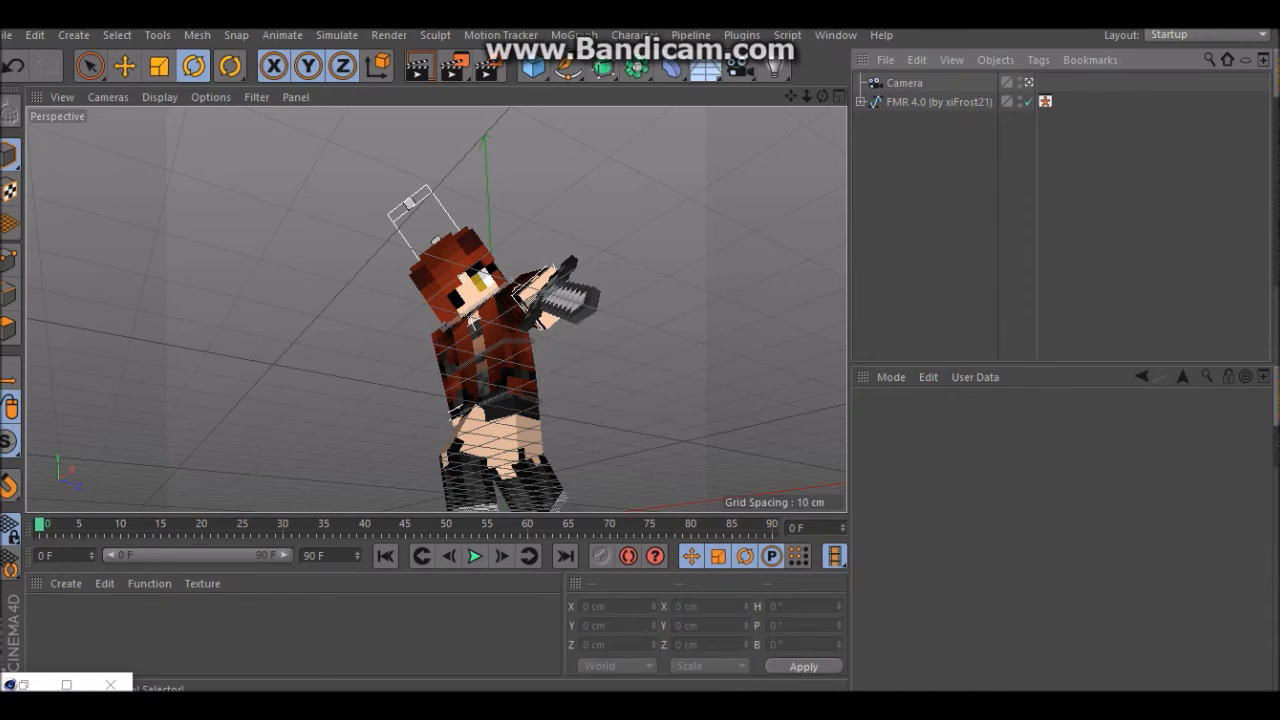
Leave the camera view and move the character's right hand goal to about Y 12 cm and Z -34 cm
click(1029, 83)
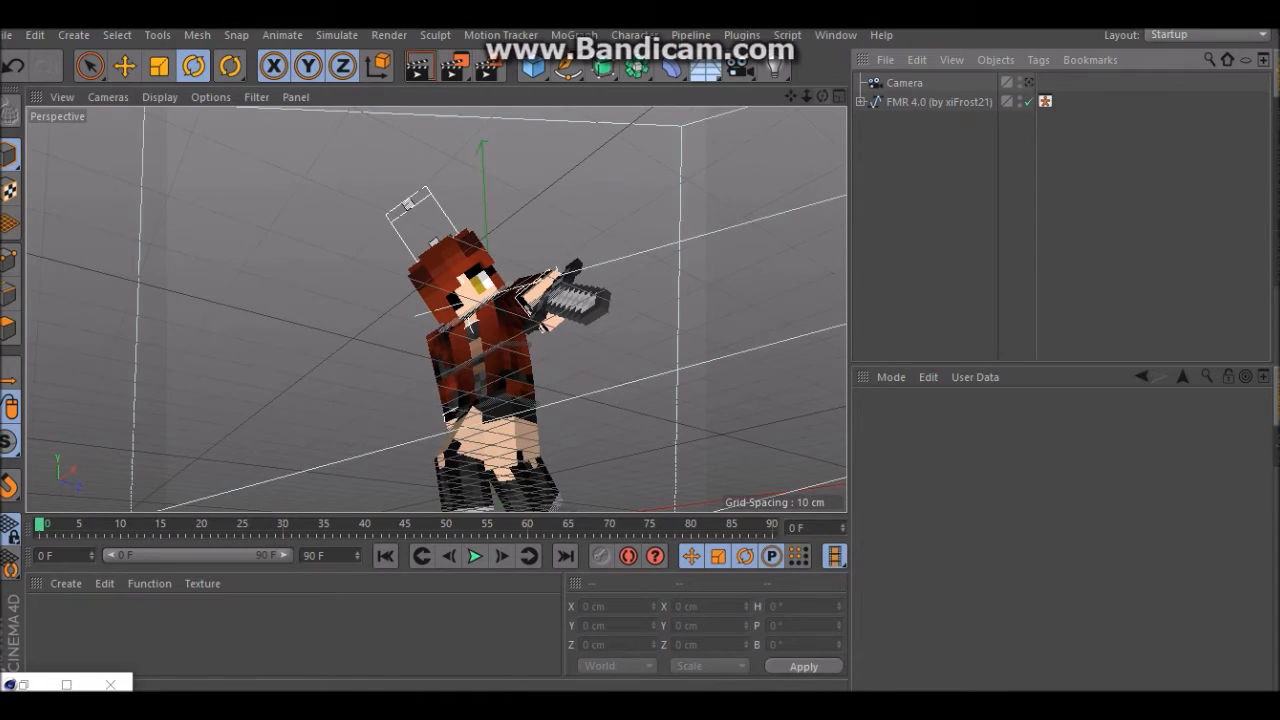
alt+drag(436, 310, 620, 390)
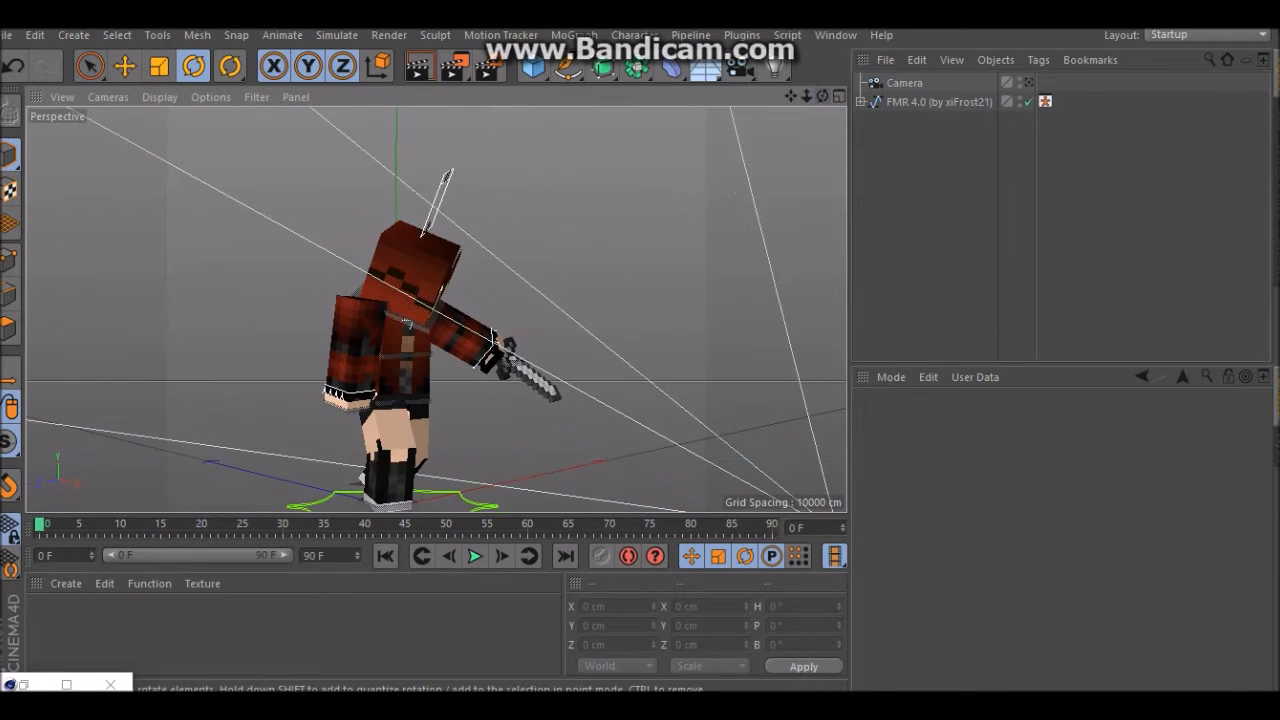
click(405, 322)
key(e)
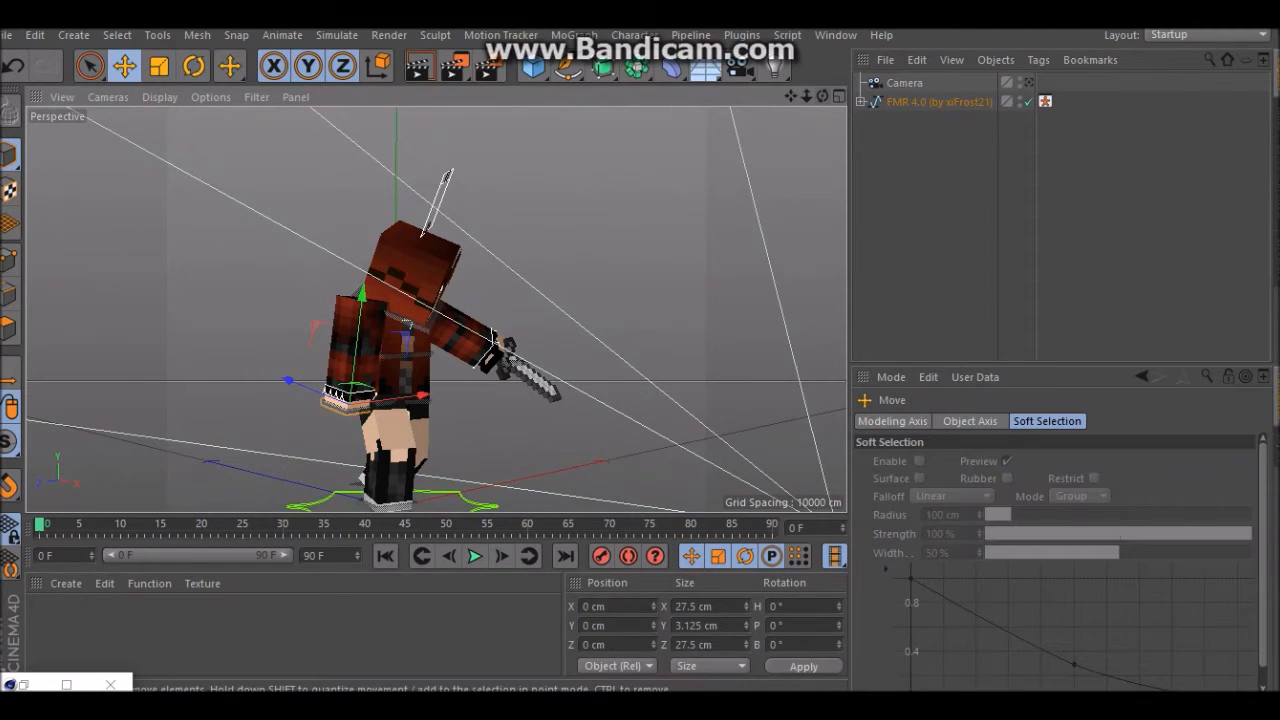
drag(362, 293, 364, 275)
drag(289, 364, 319, 377)
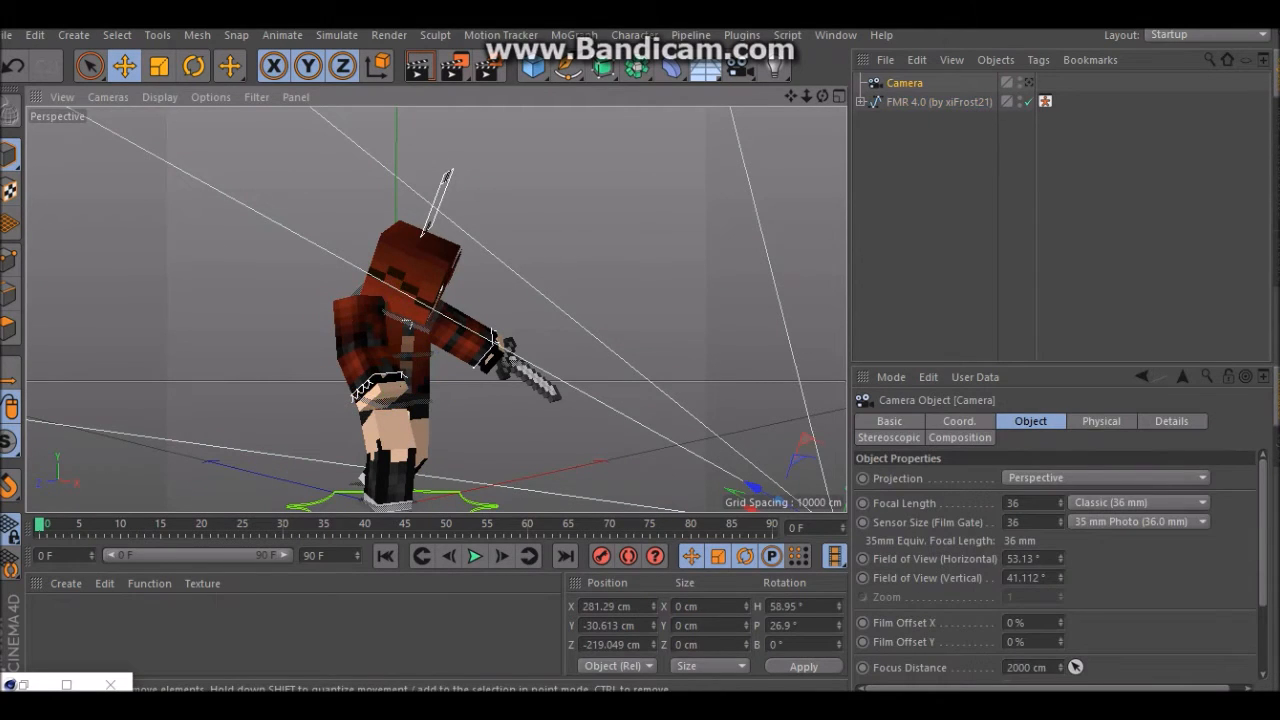
Move the right hand goal outward and up to about X -39, Y 36, Z -29 cm
drag(823, 96, 600, 90)
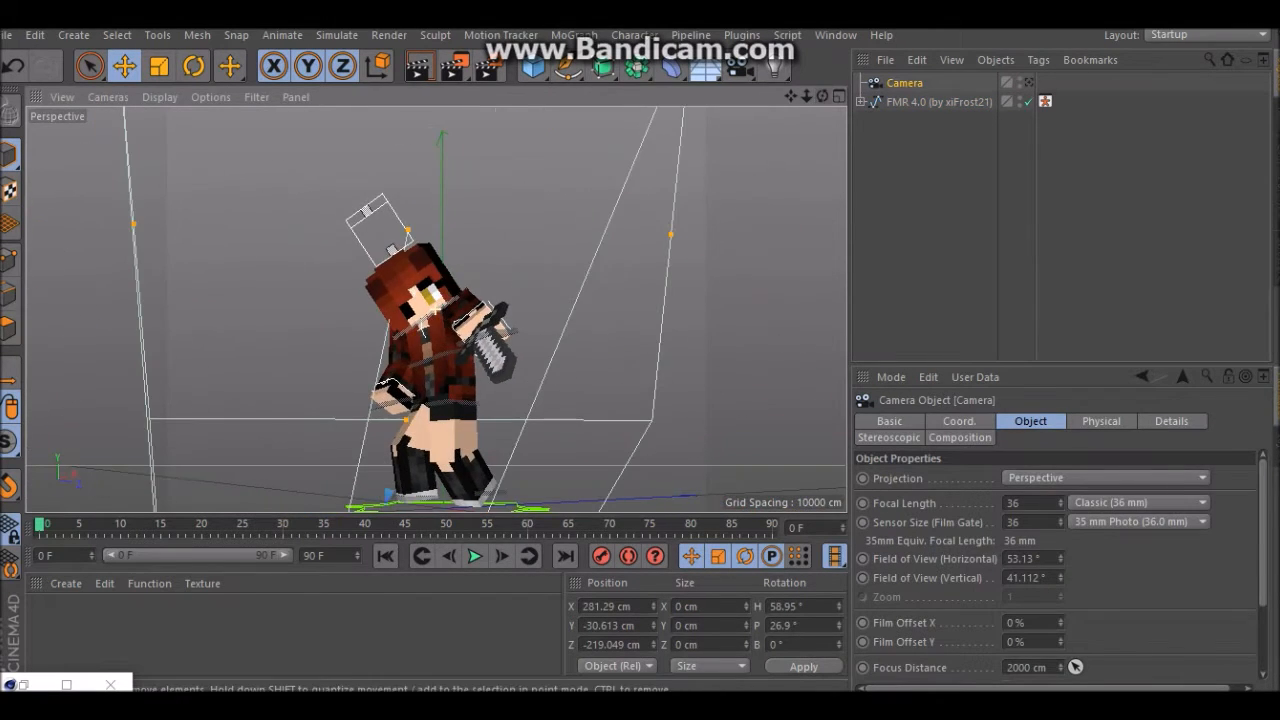
click(376, 406)
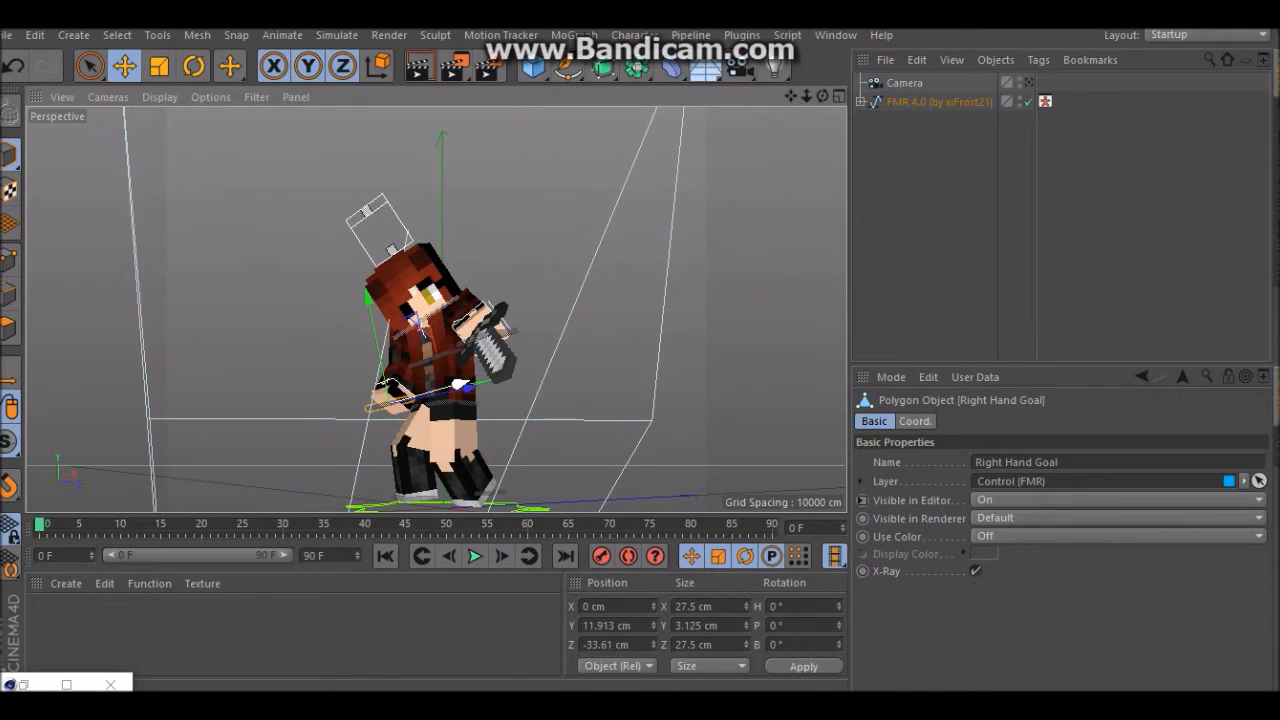
drag(460, 384, 440, 388)
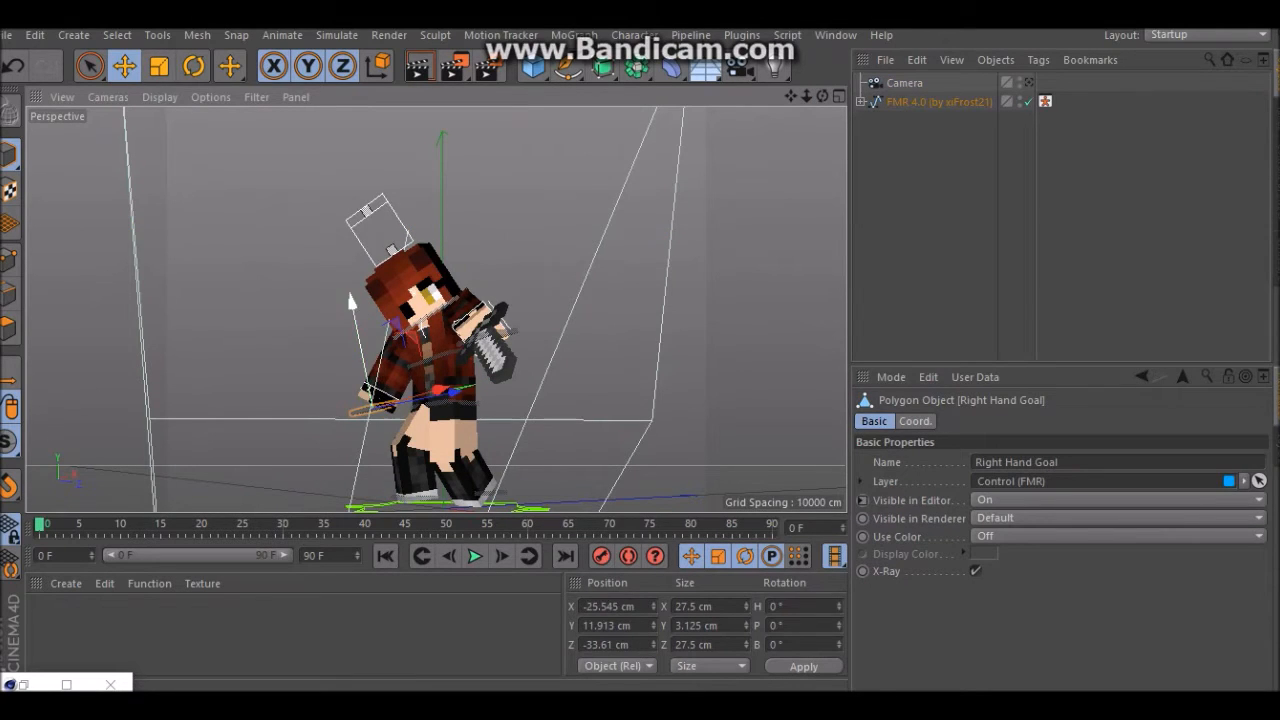
drag(351, 301, 349, 287)
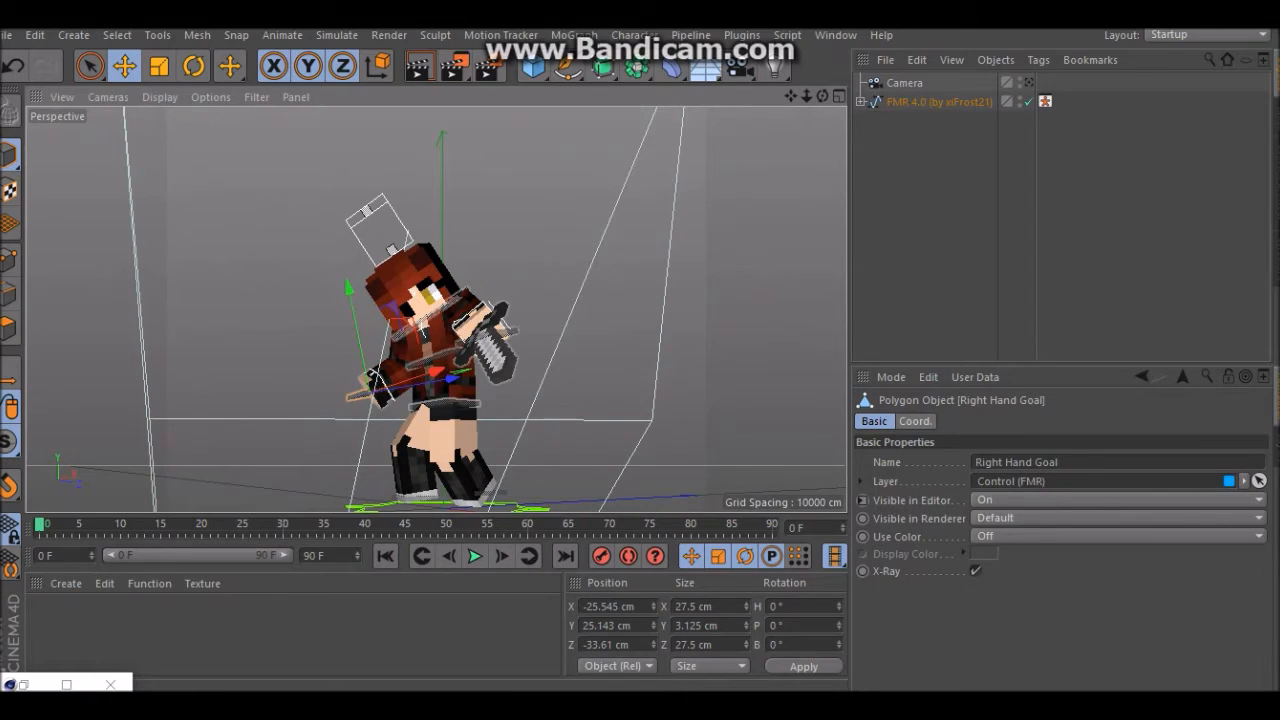
mouse_move(436, 372)
mouse_down()
mouse_move(368, 379)
mouse_move(431, 357)
mouse_up()
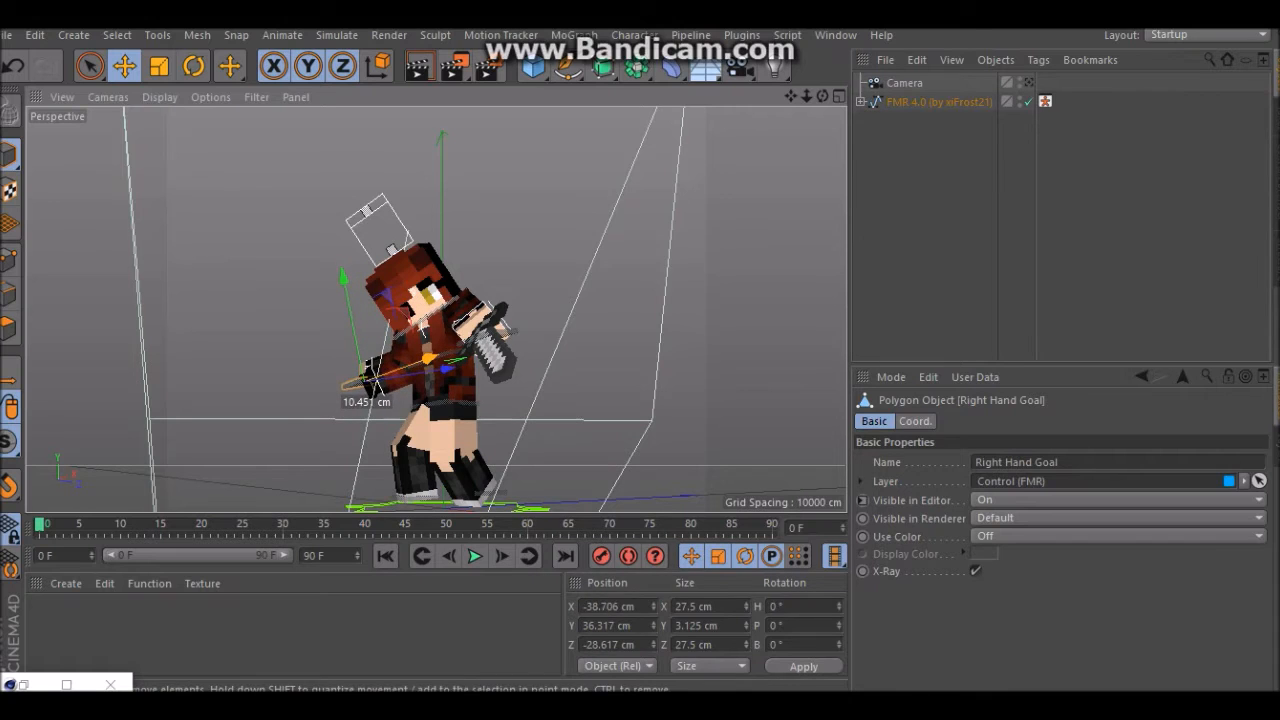
click(600, 240)
Bring the right hand goal back toward the body and lower it, to about X -13 cm and Y 19 cm
drag(823, 96, 985, 138)
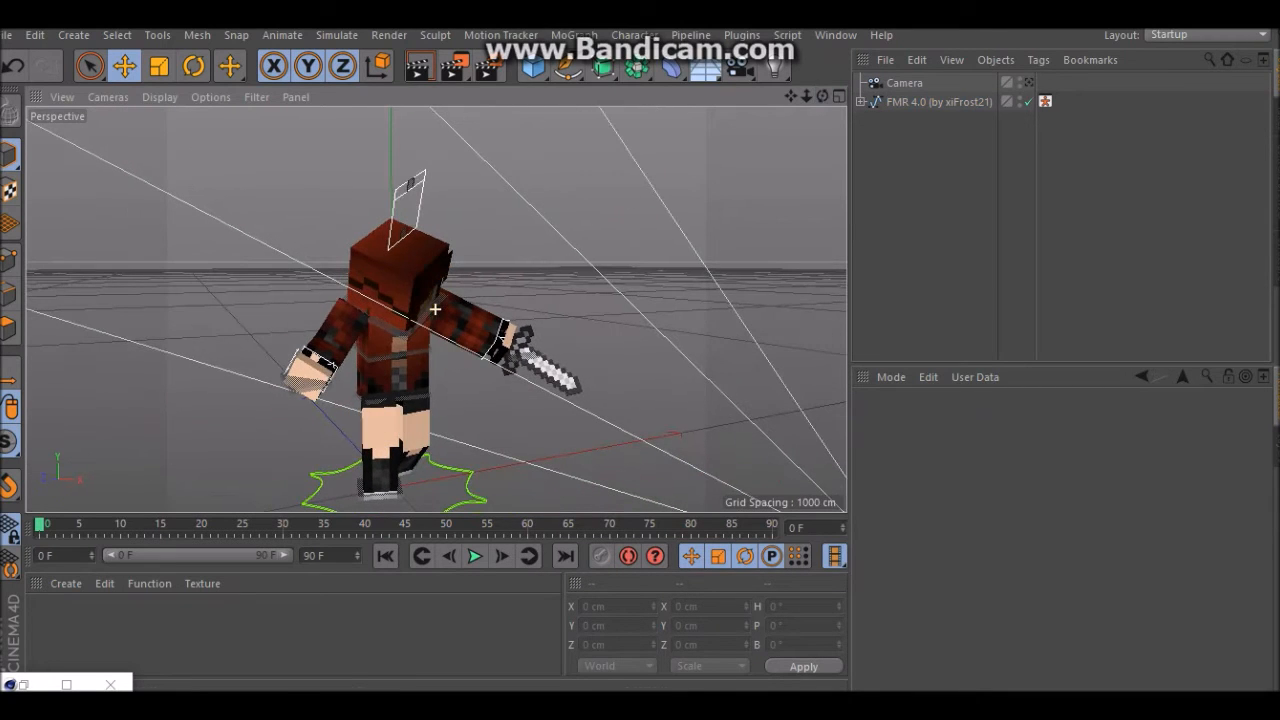
click(315, 384)
drag(405, 364, 438, 357)
drag(342, 266, 342, 289)
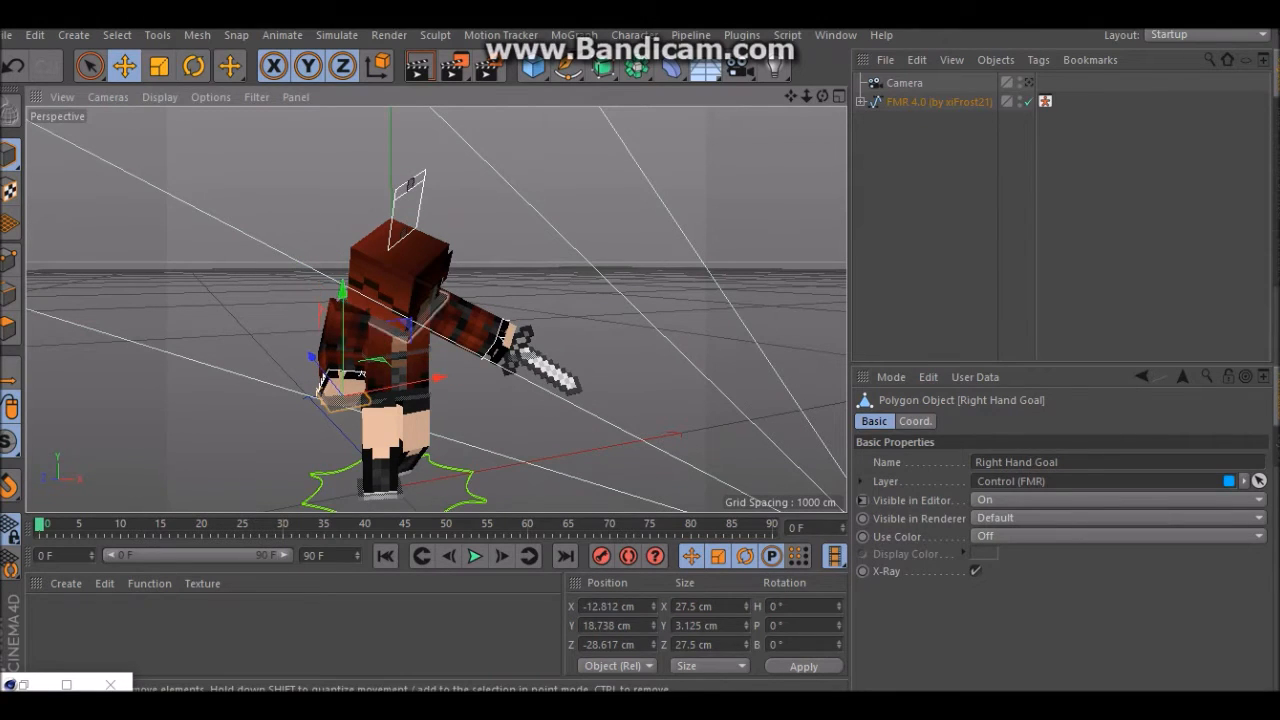
click(600, 240)
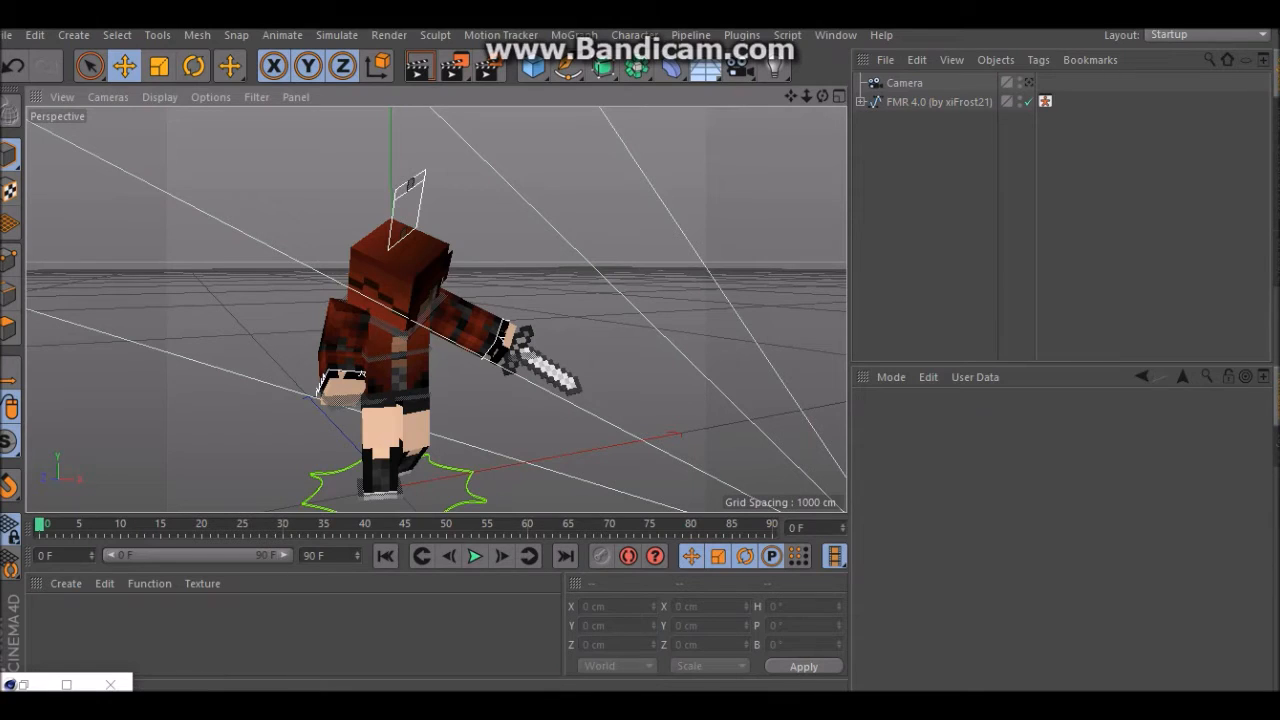
Reposition the camera through its own view to about X 230, Y -33, Z -152 cm, and return to the free view
click(1029, 83)
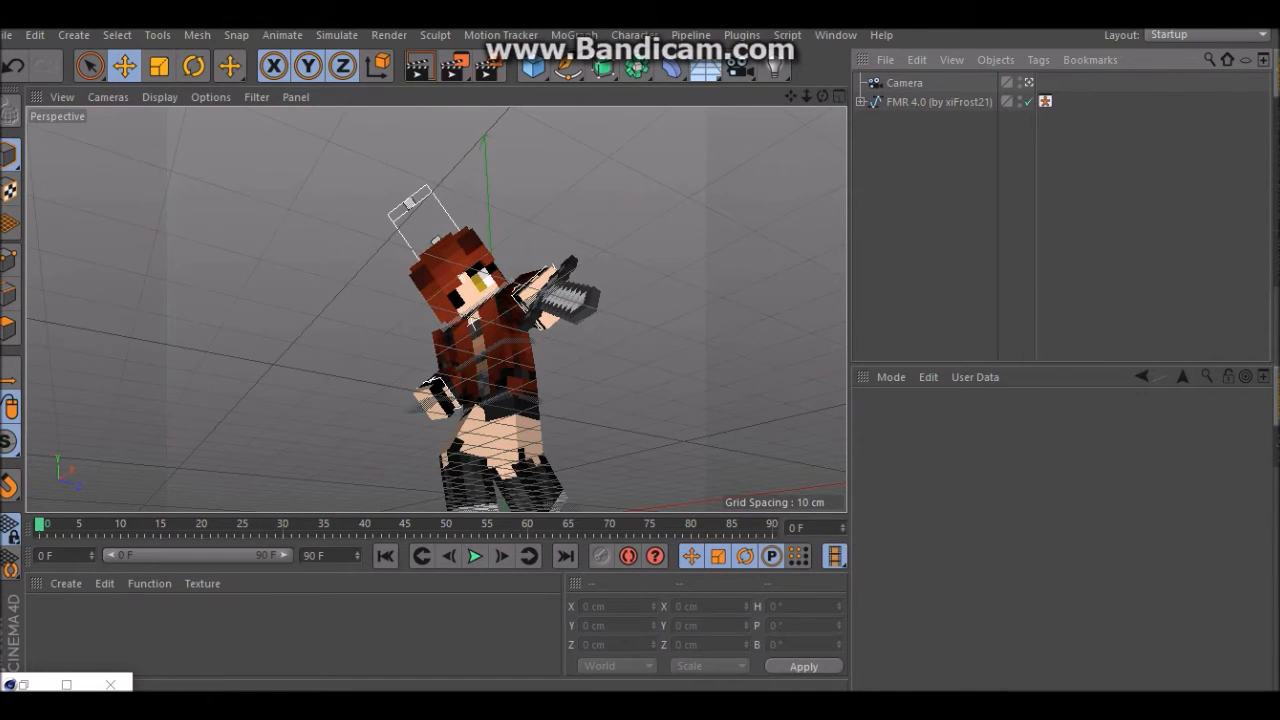
drag(791, 96, 830, 122)
click(1029, 83)
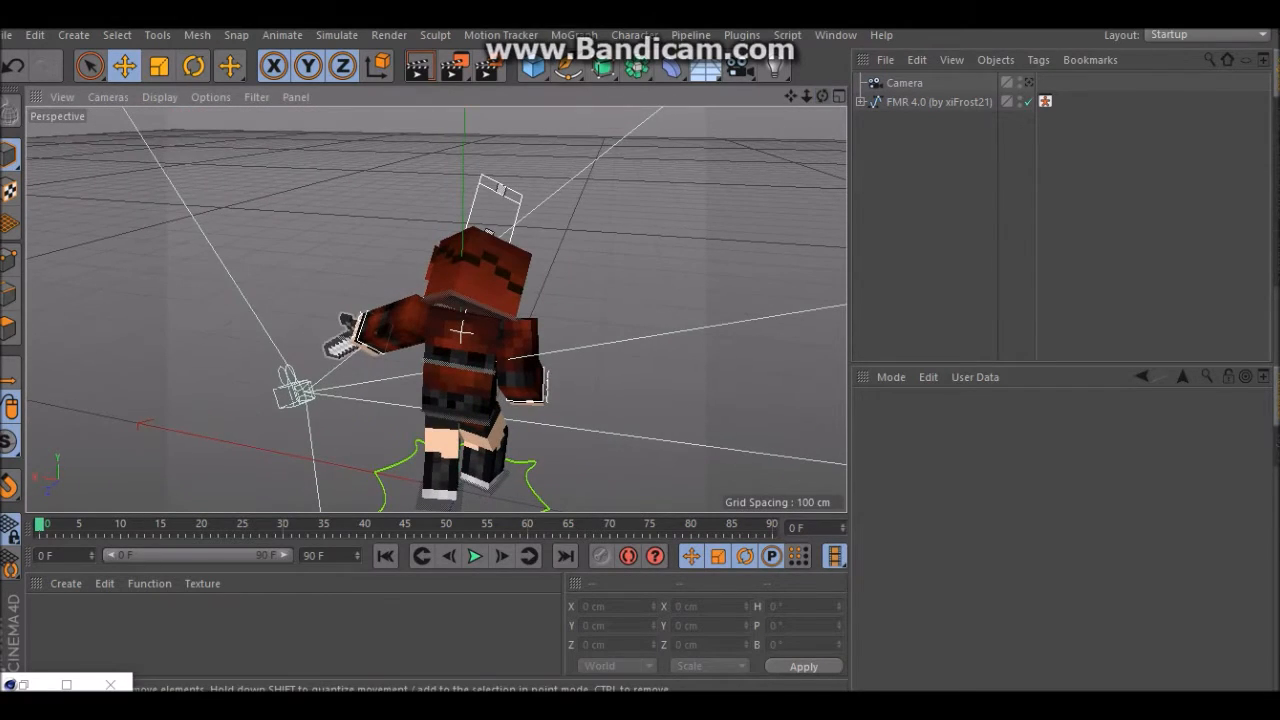
Rotate the camera so that the character leans in the frame, and switch the viewport to the camera
click(904, 82)
key(r)
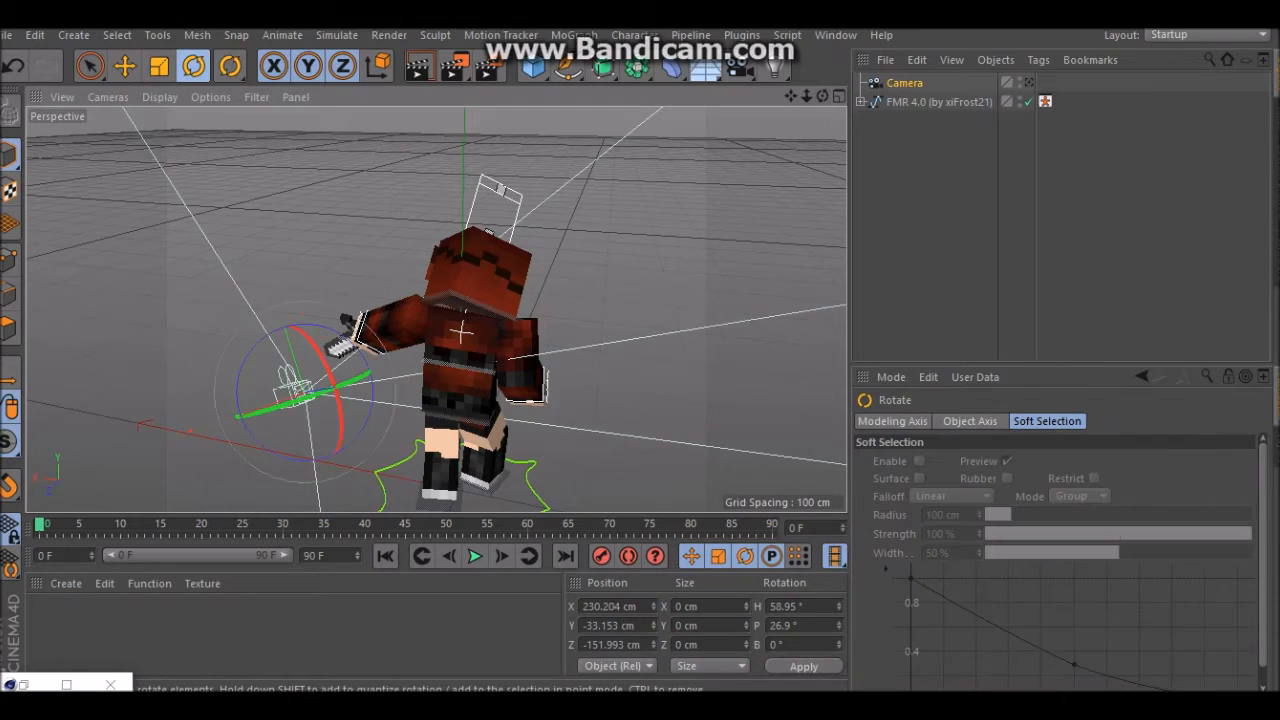
drag(238, 398, 248, 378)
key(ctrl+shift+a)
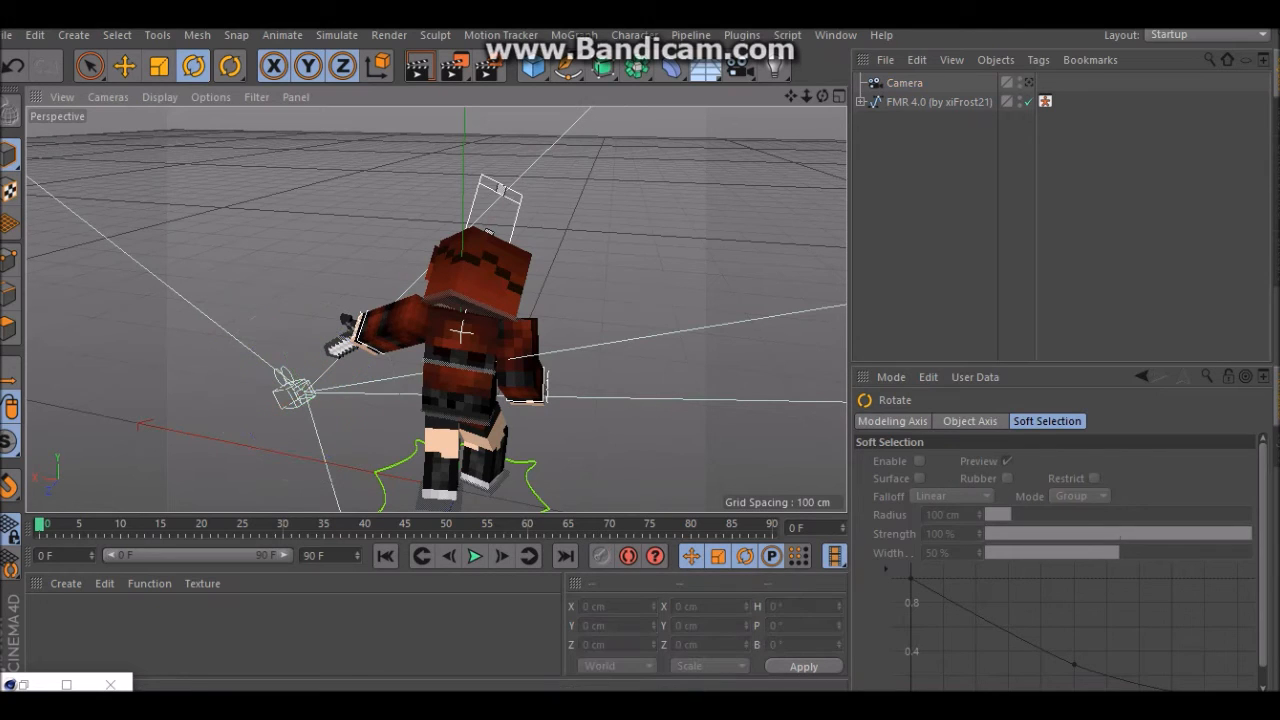
click(1027, 83)
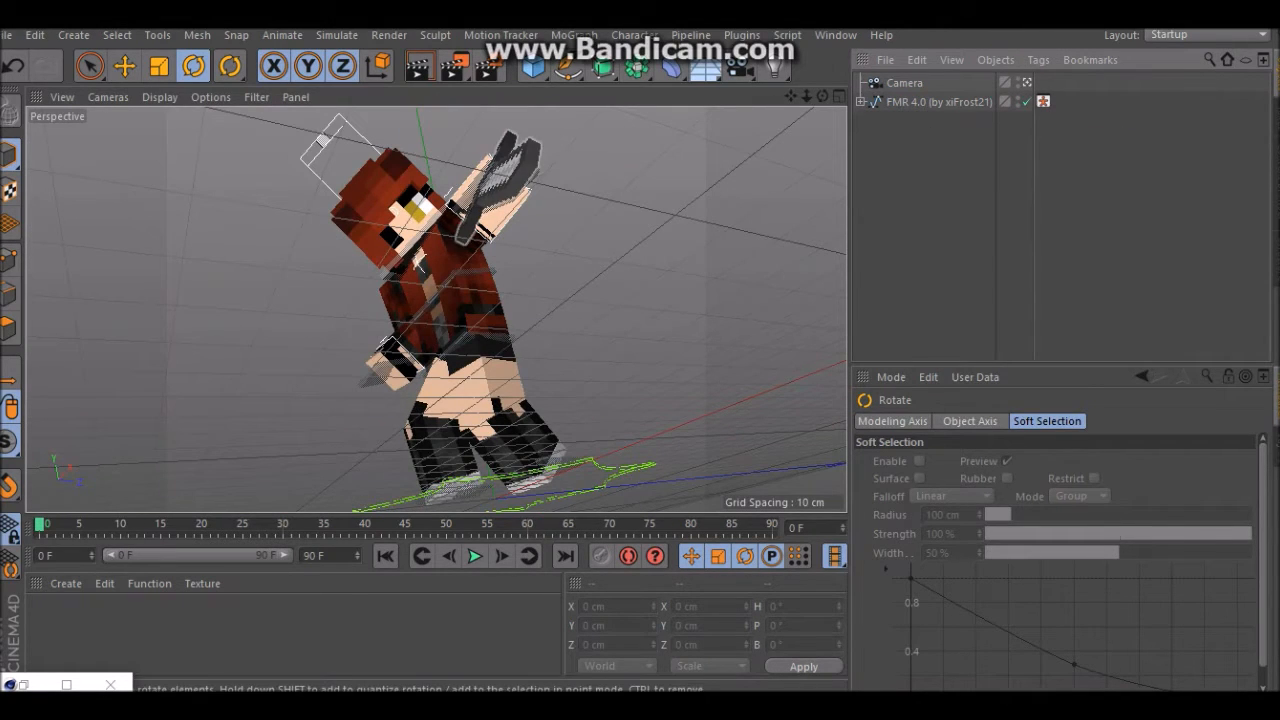
Rotate the iron sword slightly in the character's raised left hand
click(519, 172)
mouse_move(516, 176)
mouse_down()
mouse_move(506, 184)
mouse_move(530, 178)
mouse_move(518, 164)
mouse_move(512, 176)
mouse_move(524, 160)
mouse_move(506, 171)
mouse_up()
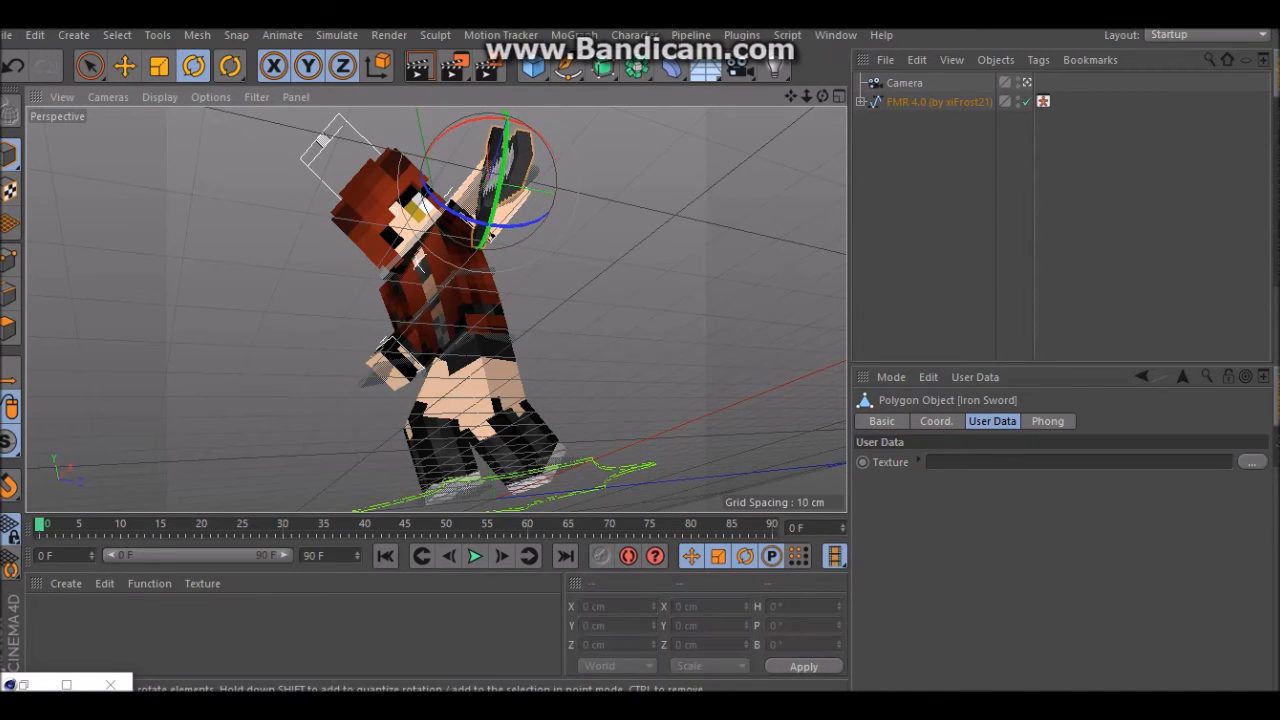
click(580, 198)
Lower the left hand goal to about X 53, Y 24, Z -34 cm so the sword points outward
click(535, 177)
click(125, 66)
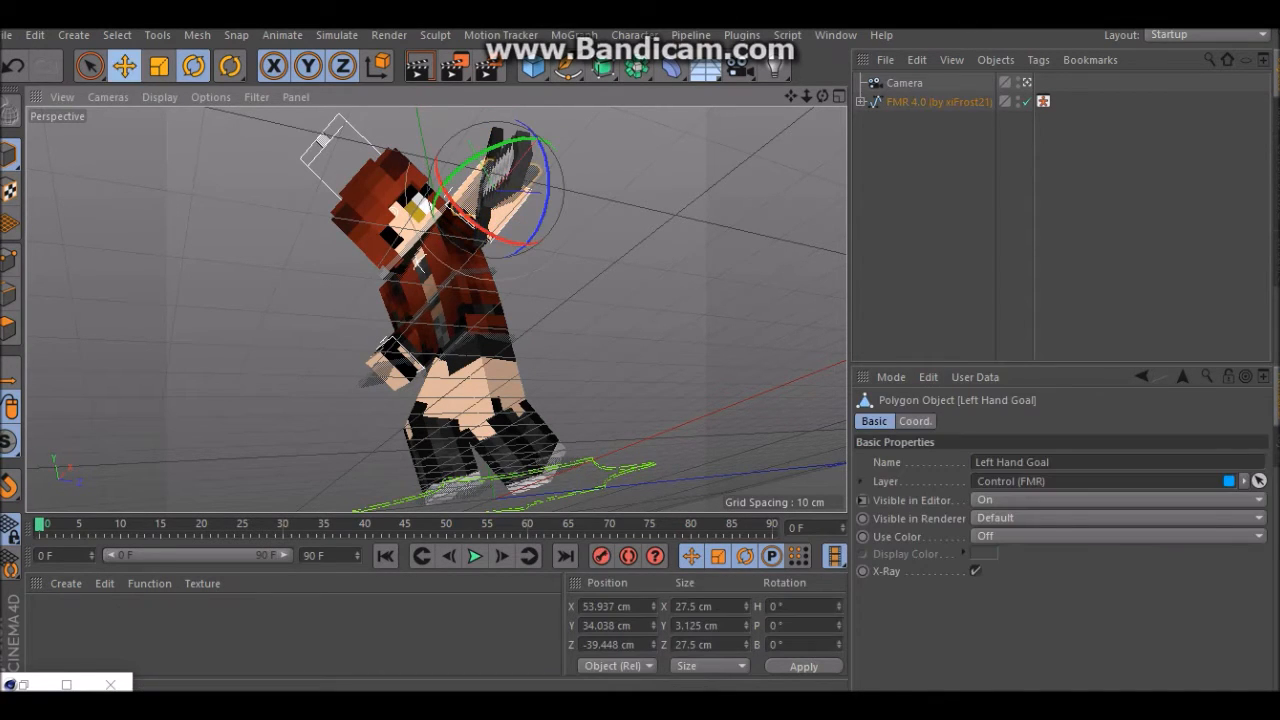
drag(501, 190, 518, 210)
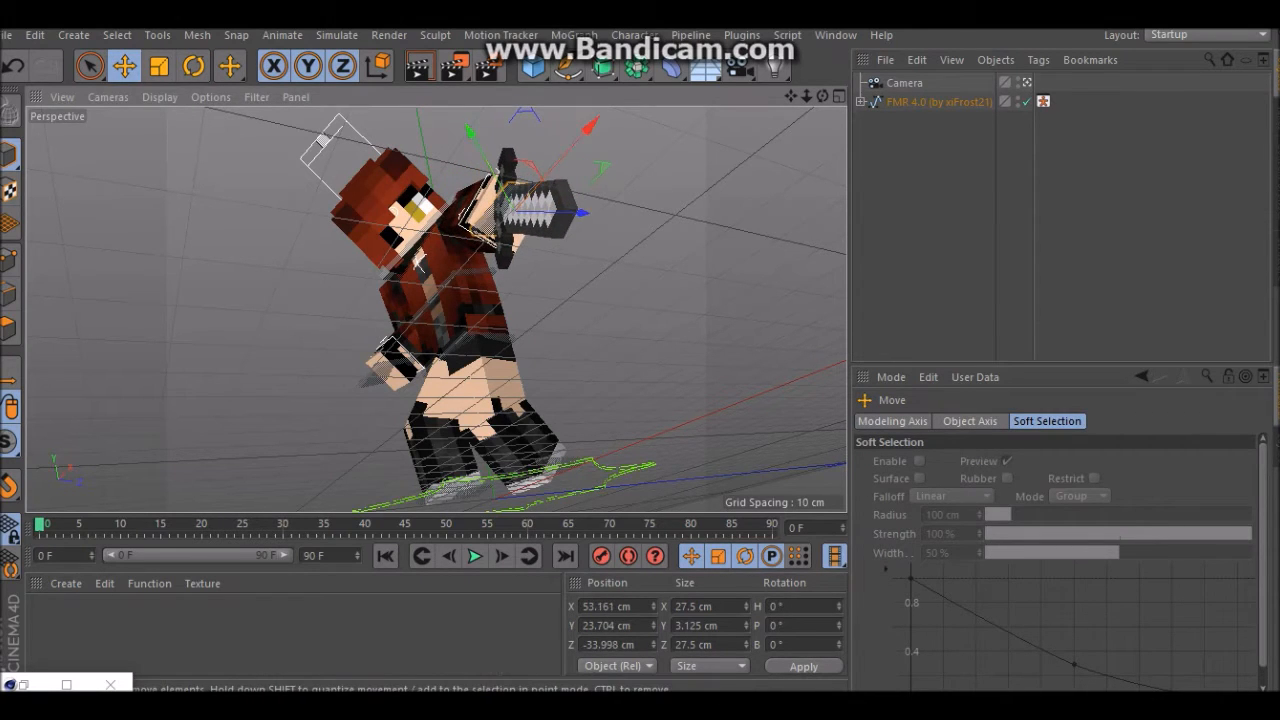
click(612, 226)
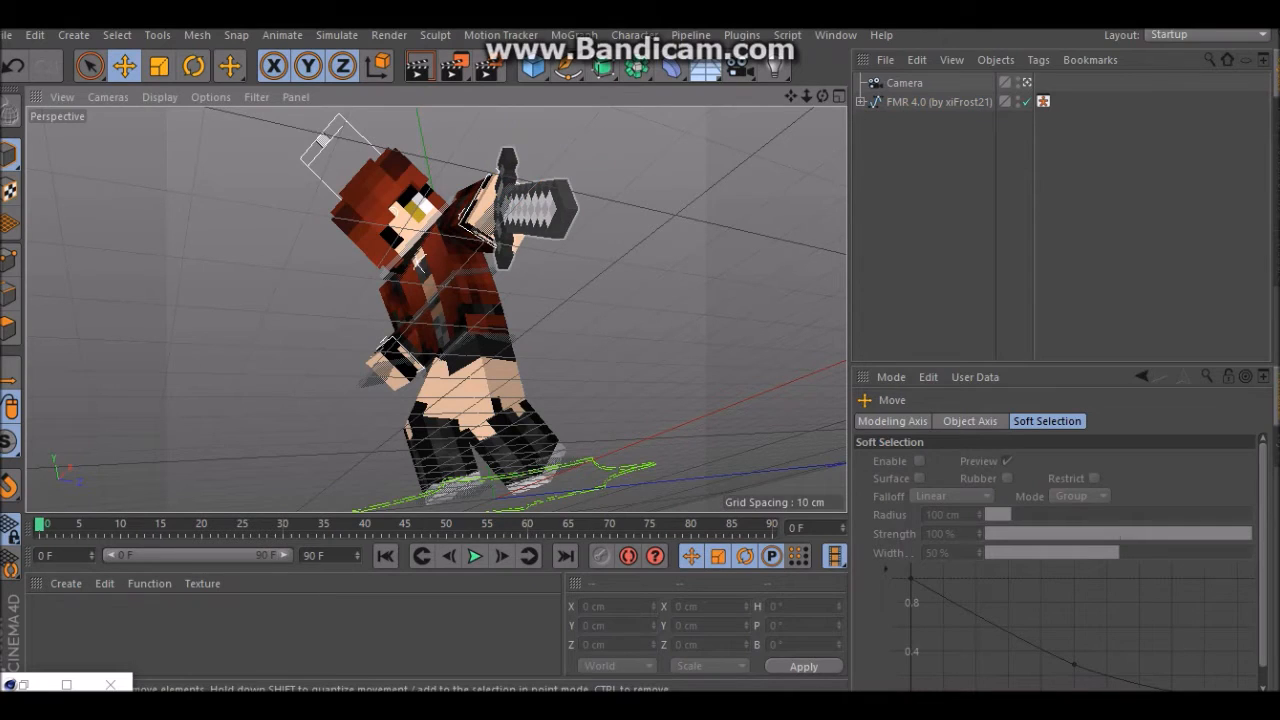
Rotate the character's torso control to about 3° heading, 8° pitch and -1° bank
click(448, 248)
key(r)
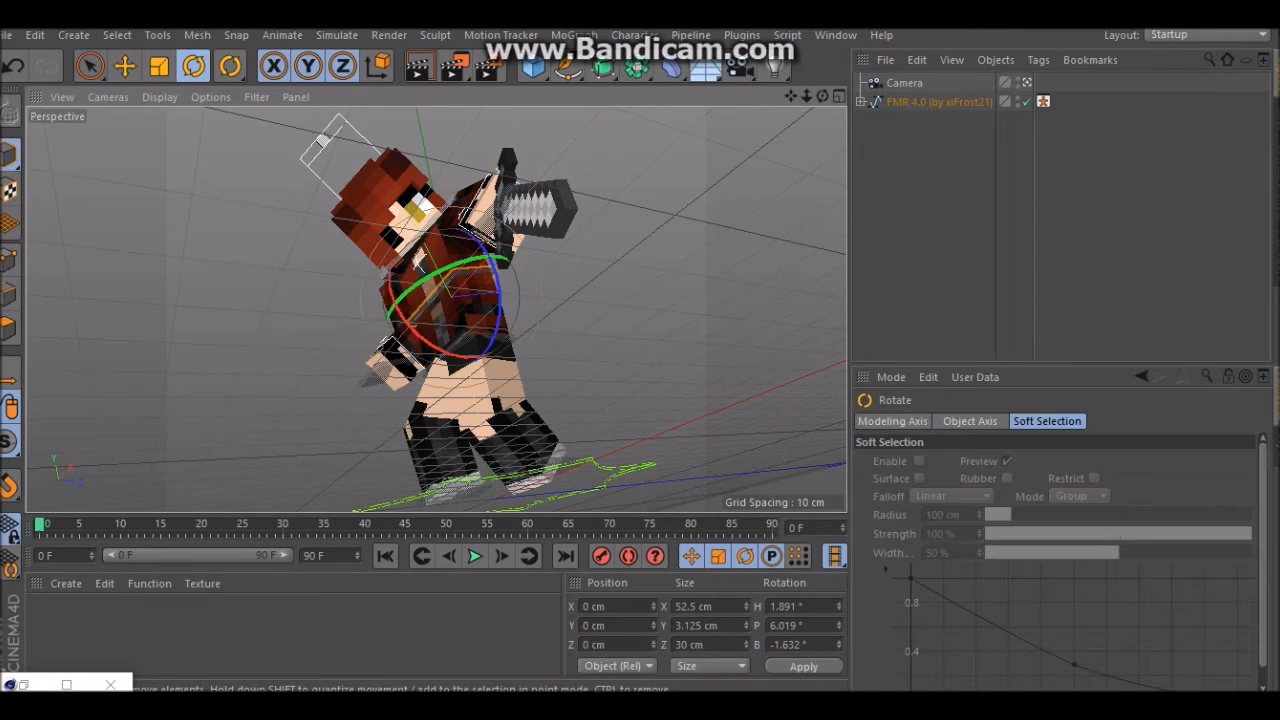
drag(418, 262, 419, 264)
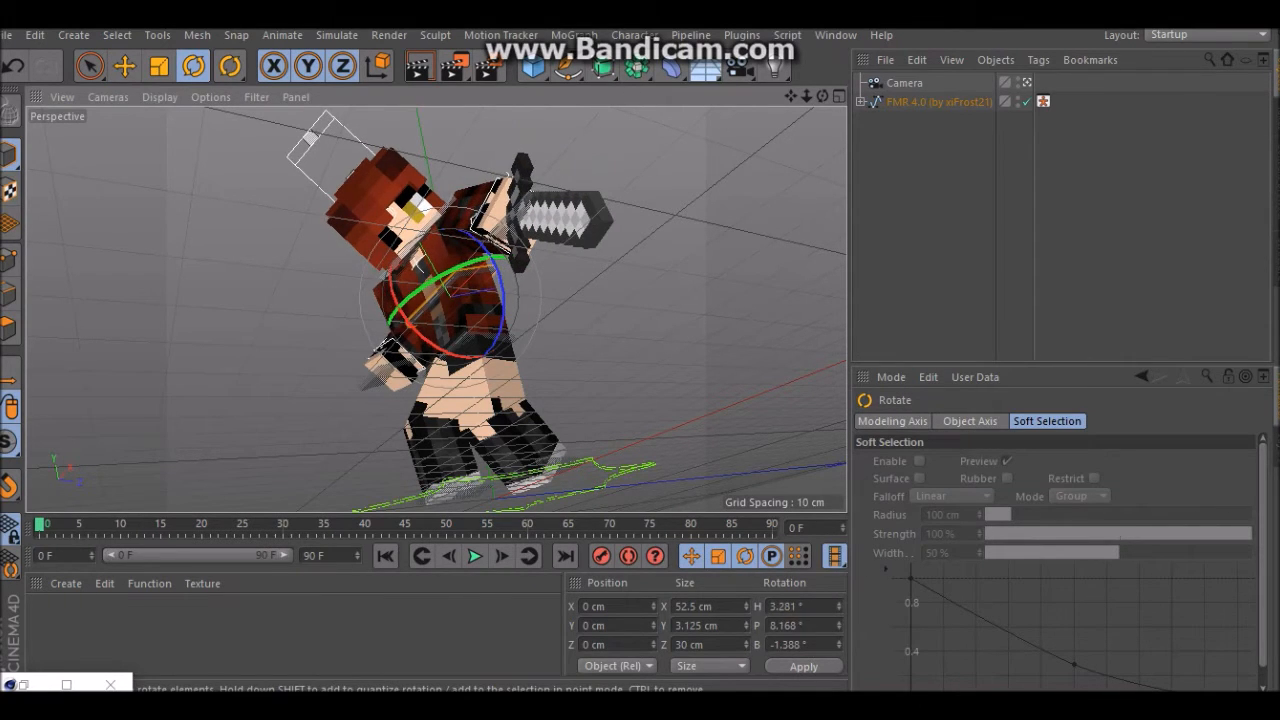
key(ctrl+shift+a)
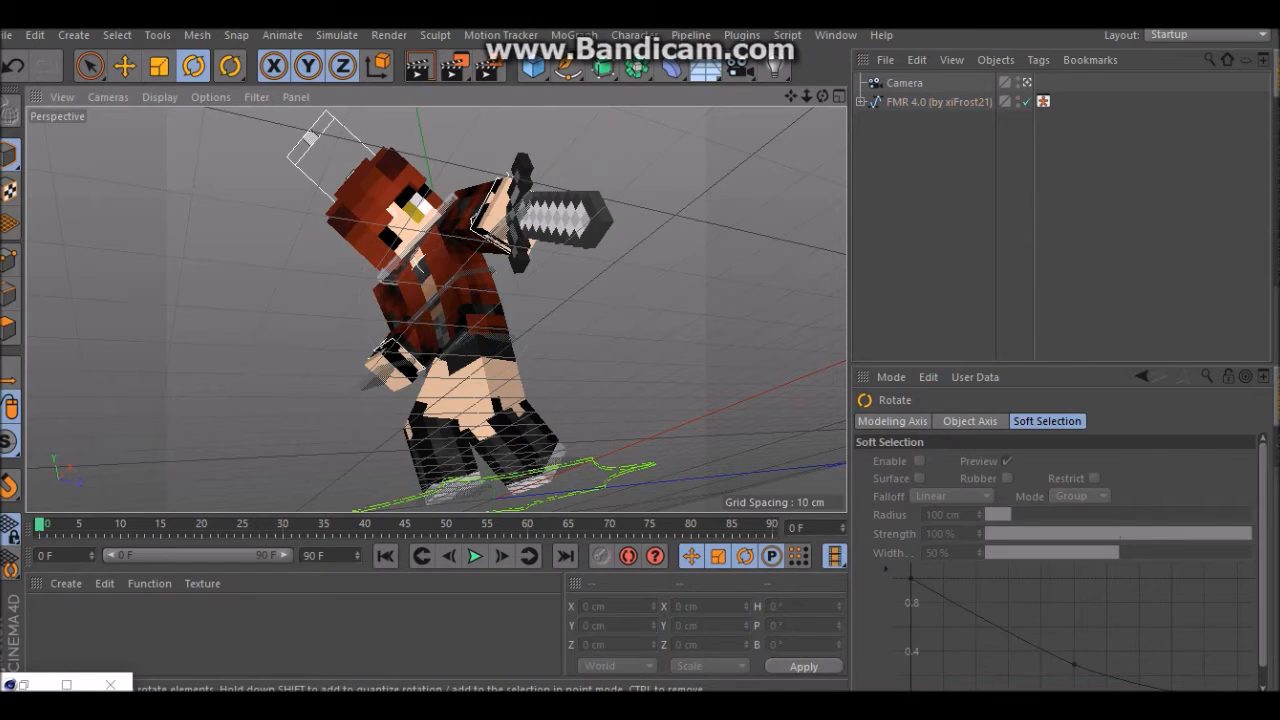
Rotate the neck to about 28° heading, 17° pitch and -18° bank
click(402, 257)
drag(401, 253, 393, 265)
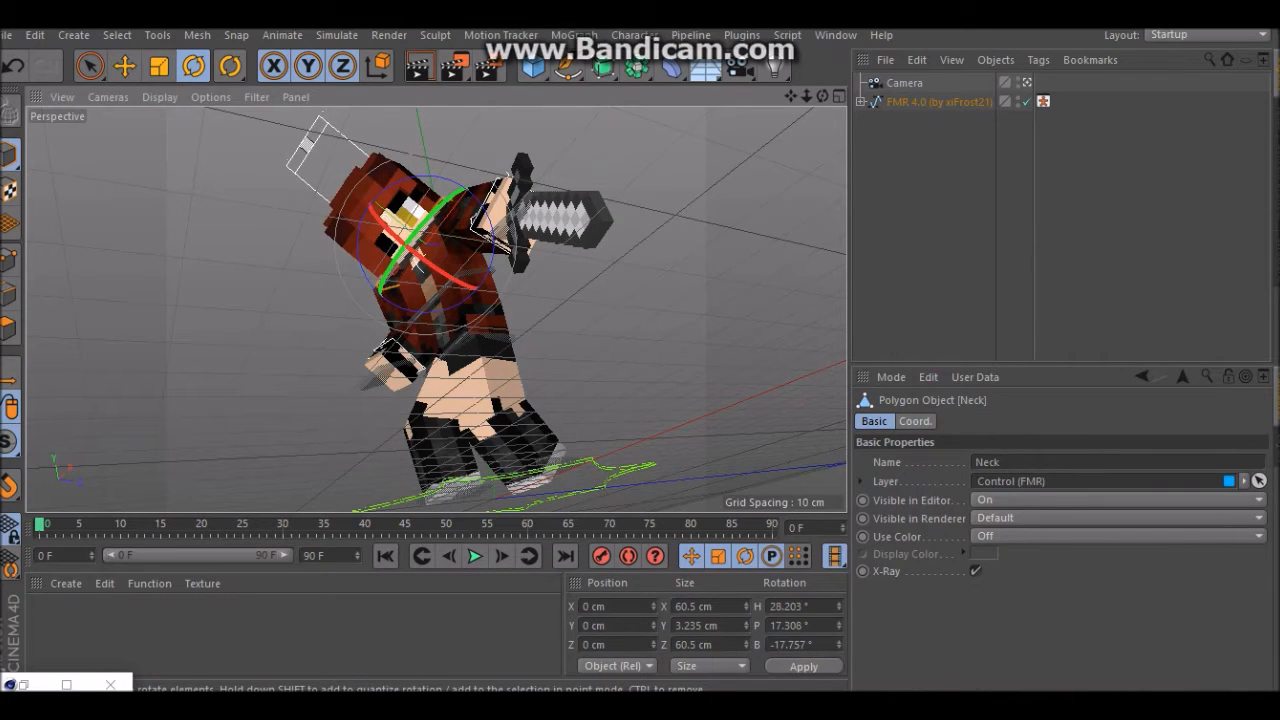
key(ctrl+shift+a)
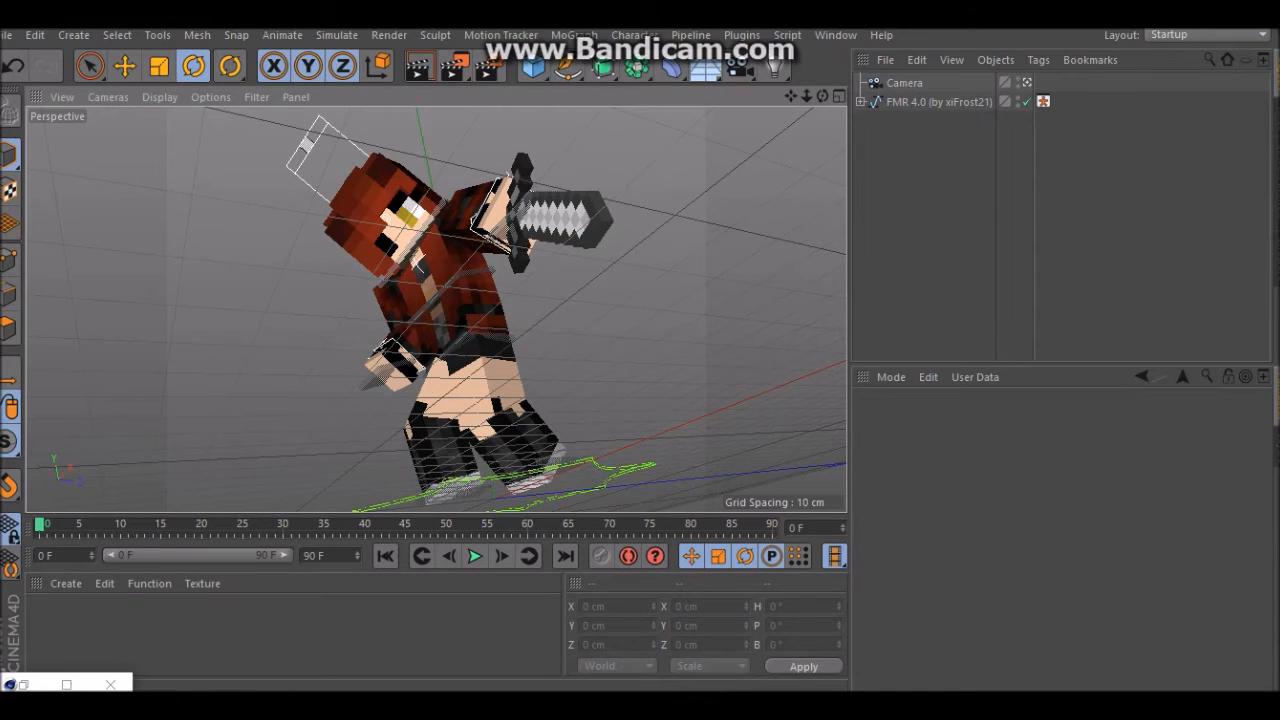
click(1027, 83)
alt+drag(228, 362, 397, 343)
click(1027, 83)
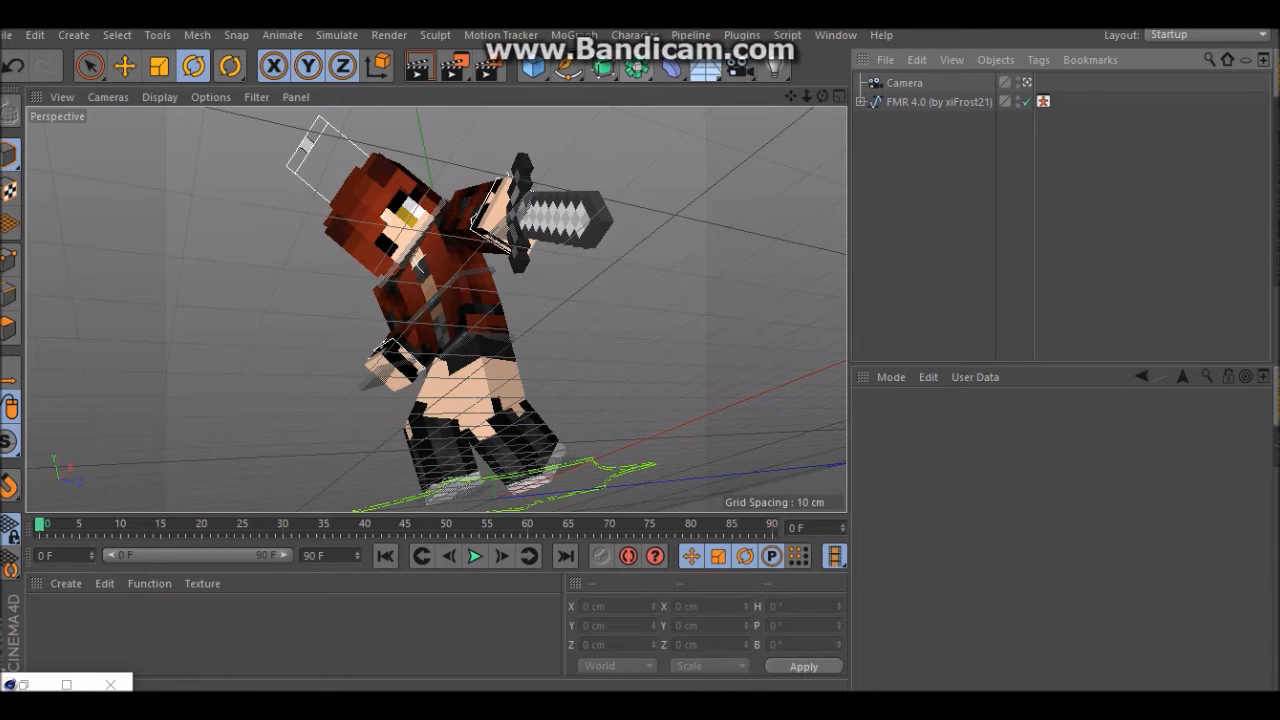
Add an infinite light and move it to about Y 111 cm, Z -21 cm, in front of the character's chest
click(773, 67)
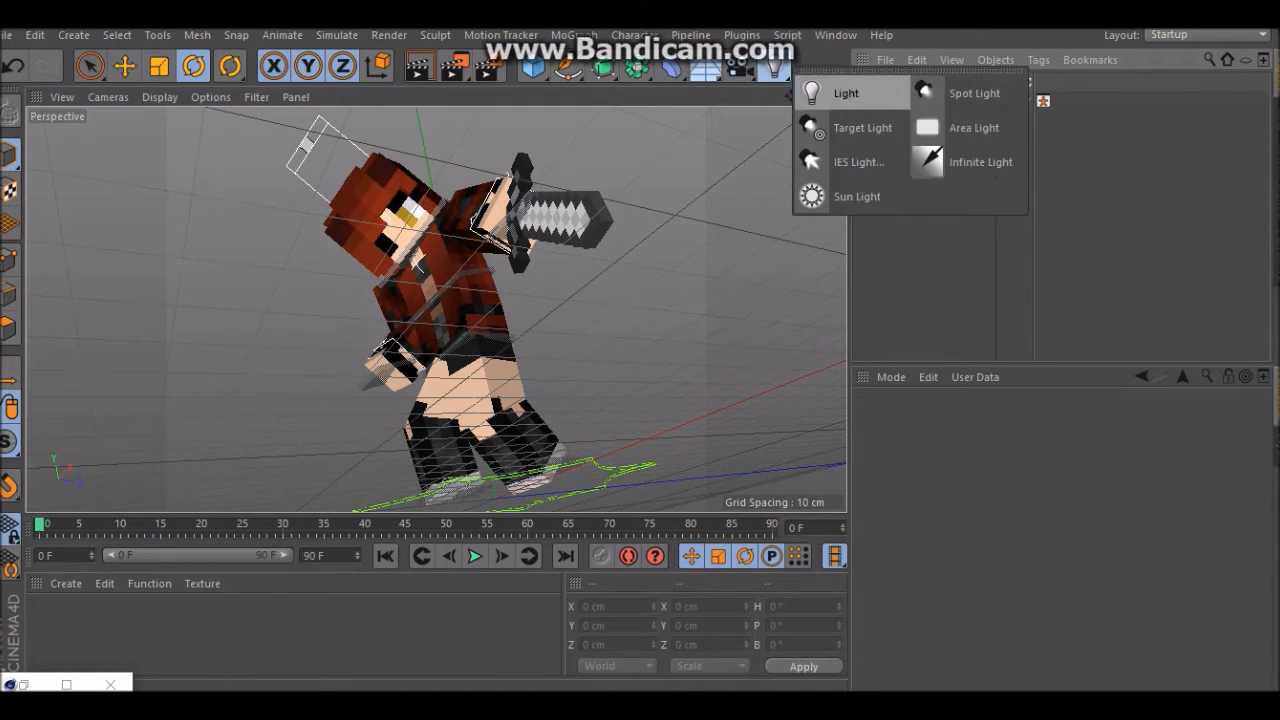
click(967, 161)
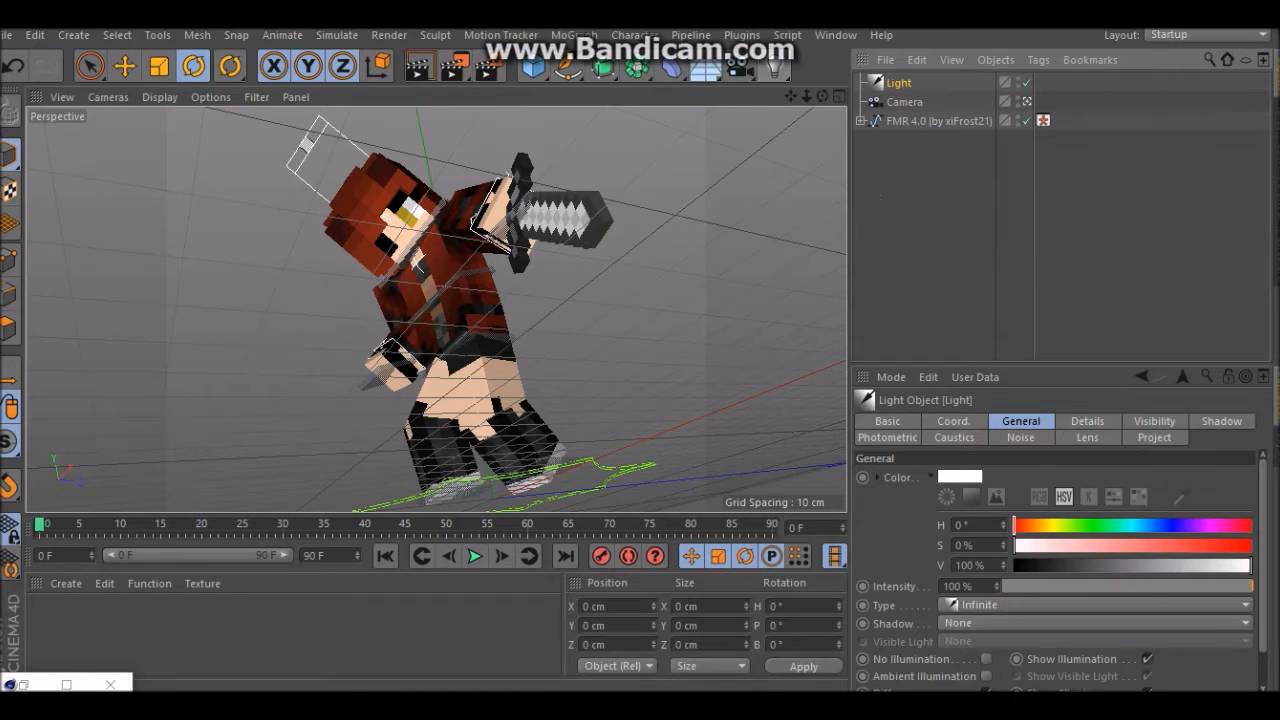
click(1027, 102)
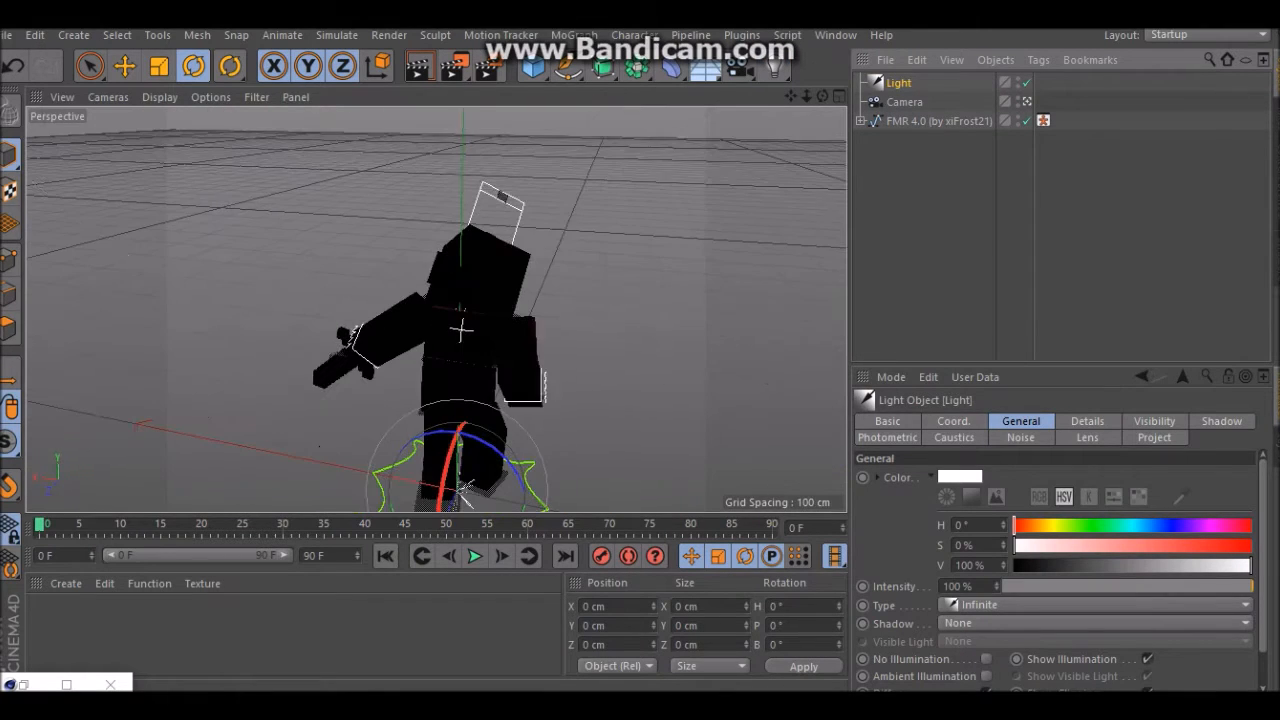
drag(822, 96, 730, 142)
key(e)
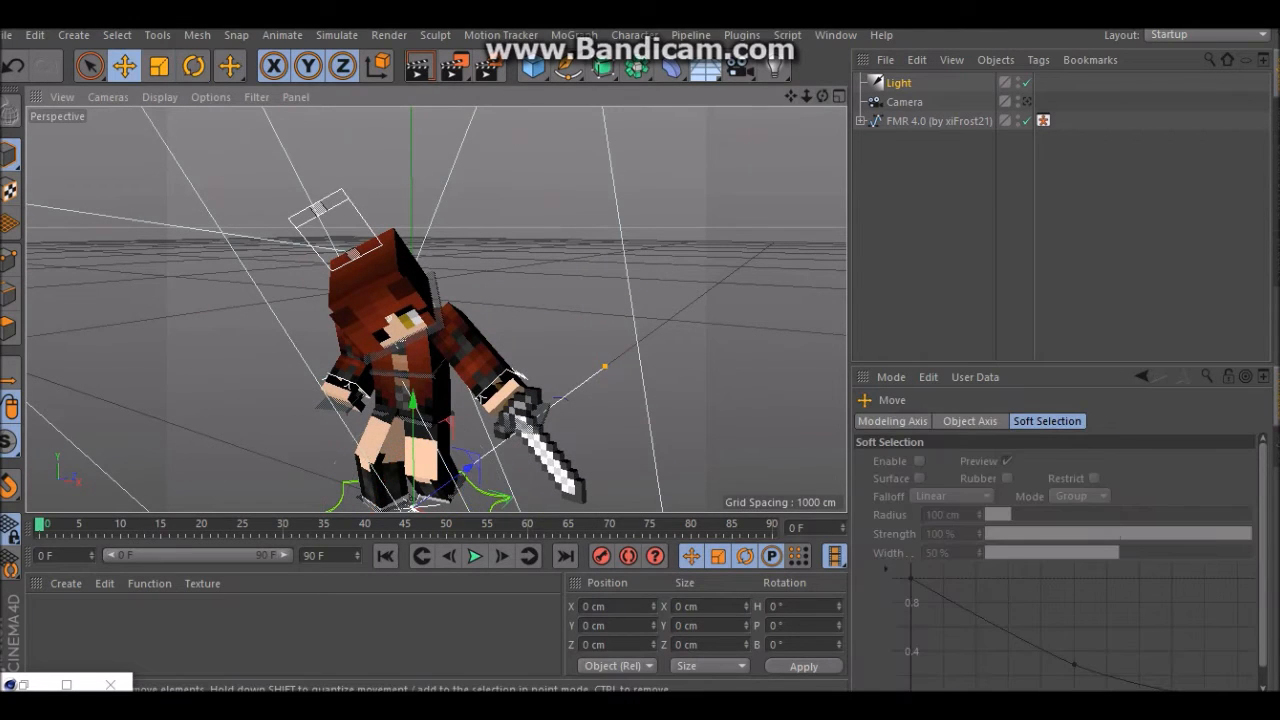
drag(408, 362, 413, 253)
mouse_move(469, 344)
mouse_down()
mouse_move(443, 354)
mouse_move(455, 350)
mouse_up()
click(580, 360)
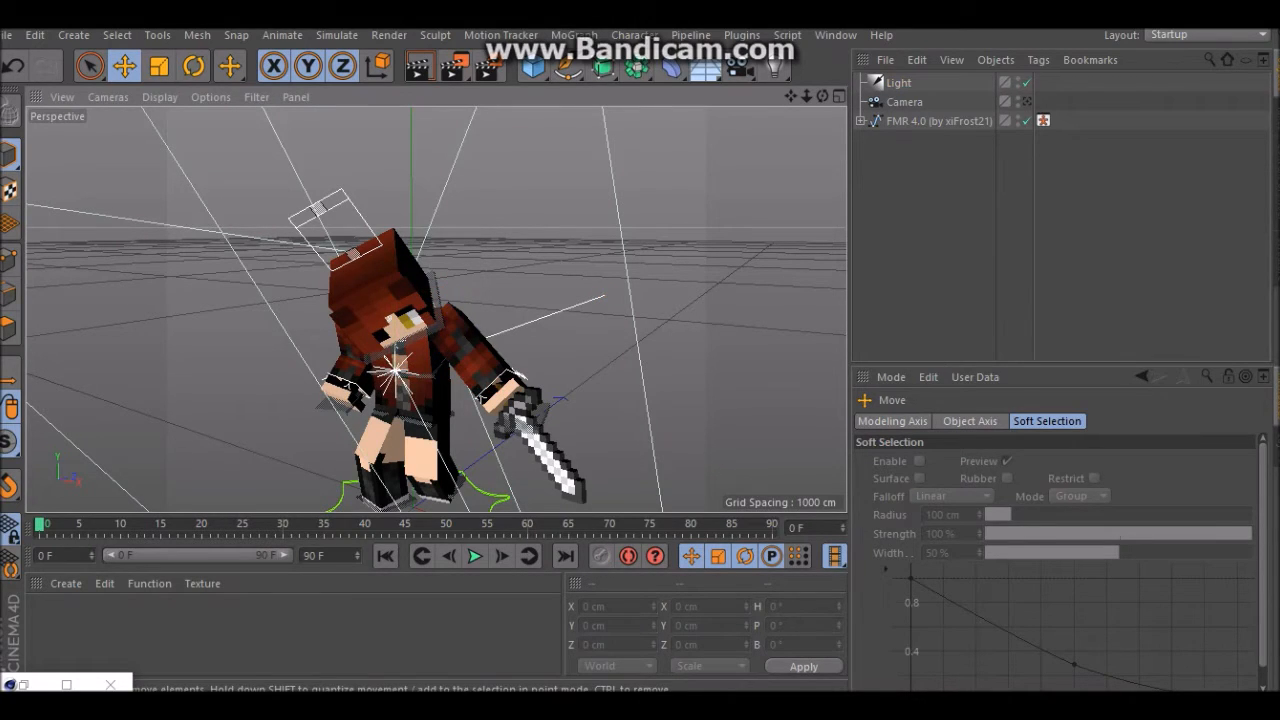
Rotate the infinite light to a heading of about 16°
key(r)
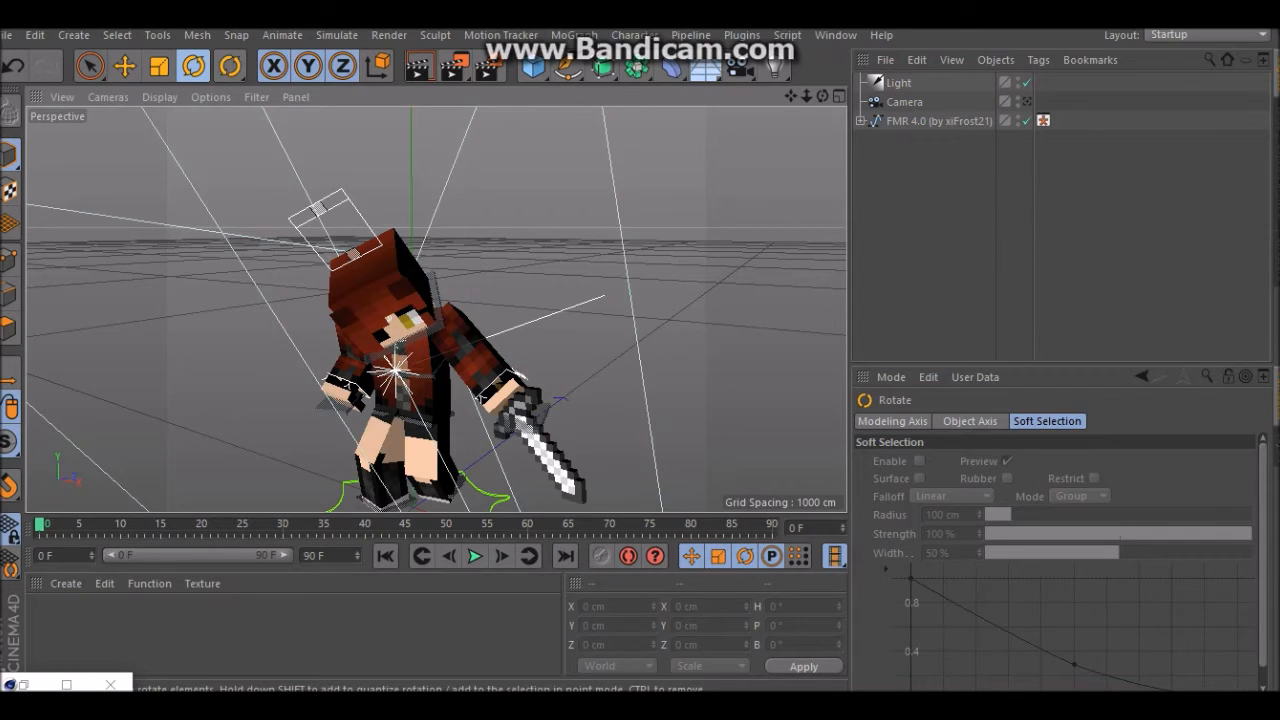
click(396, 371)
drag(404, 391, 422, 389)
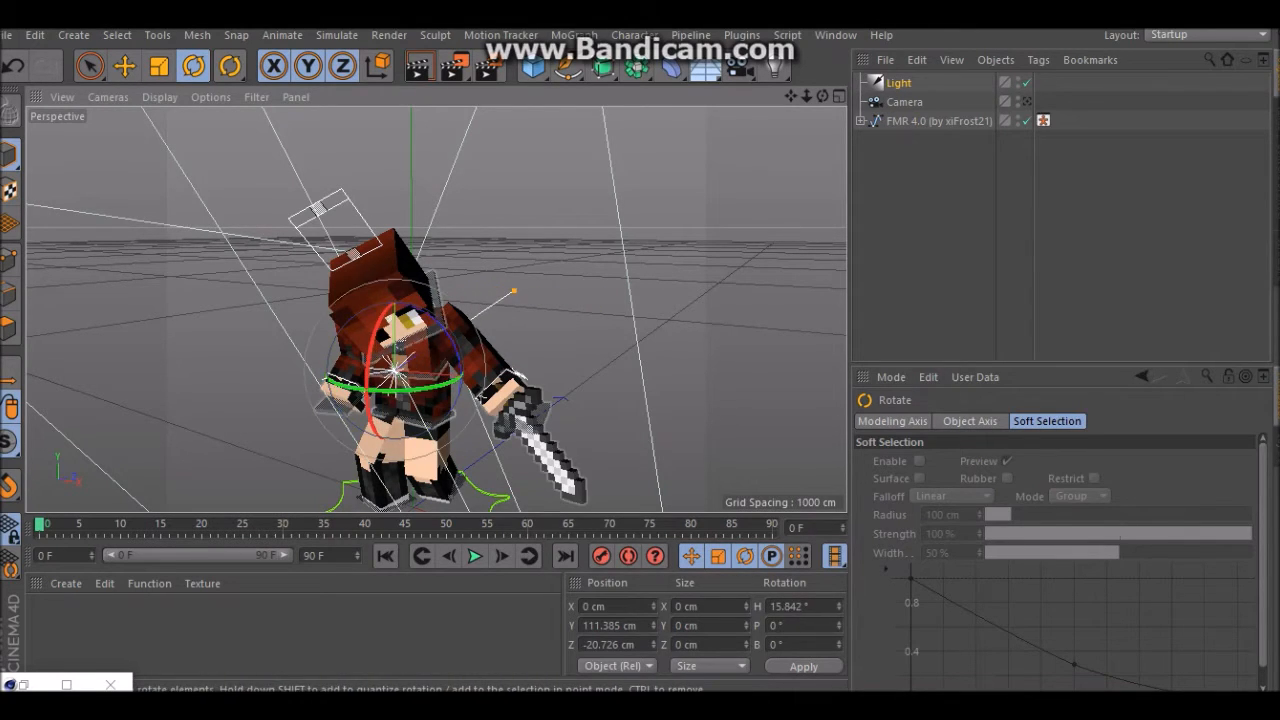
click(640, 260)
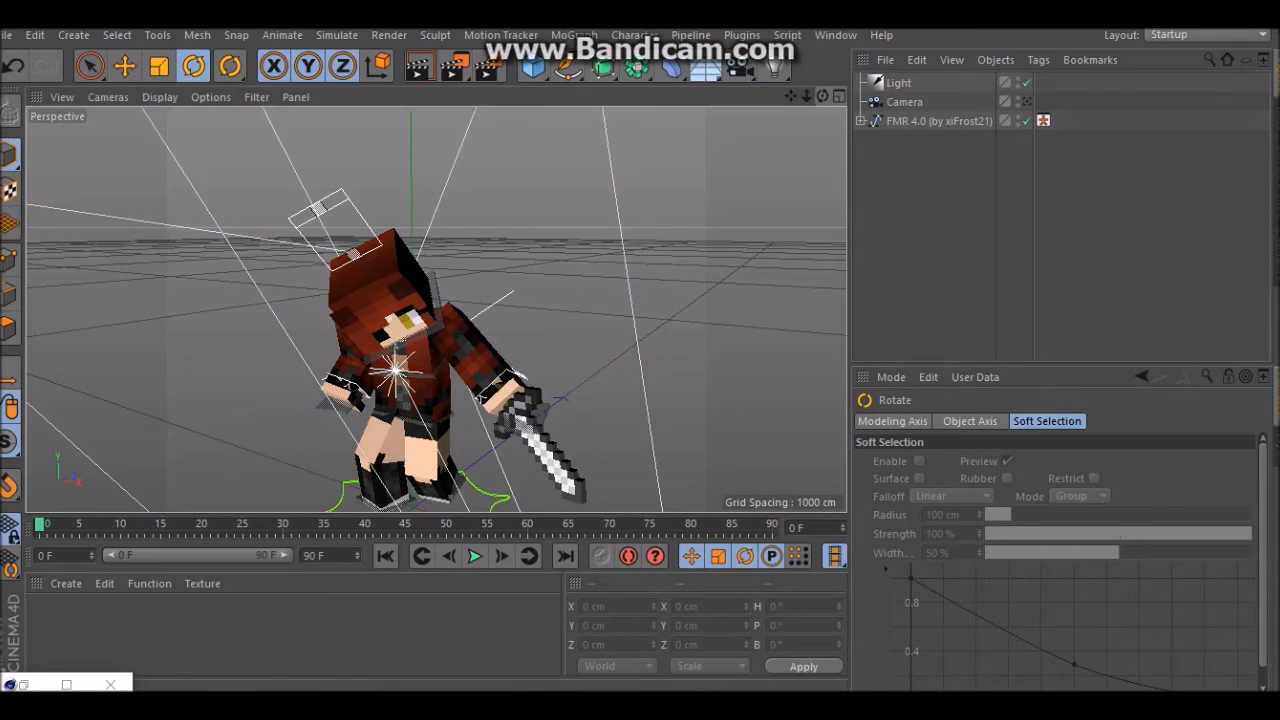
Render the lit character through the scene camera as a preview in the Picture Viewer
click(1027, 102)
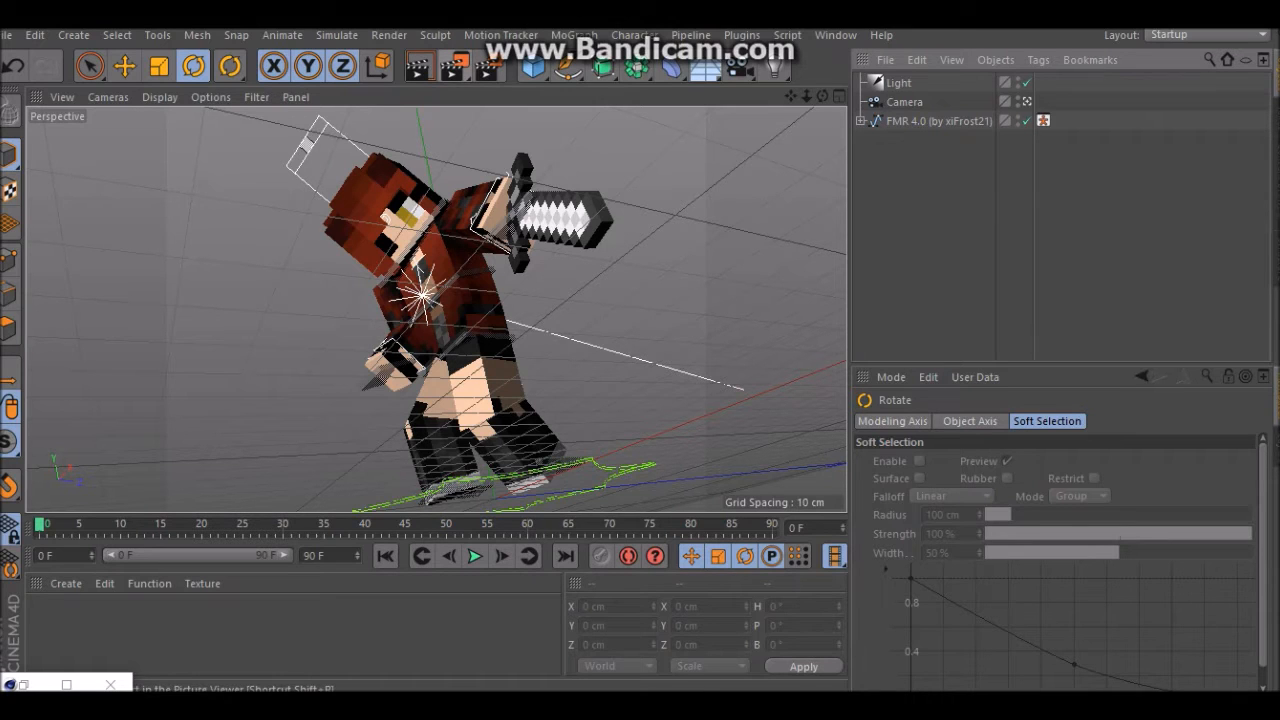
click(454, 66)
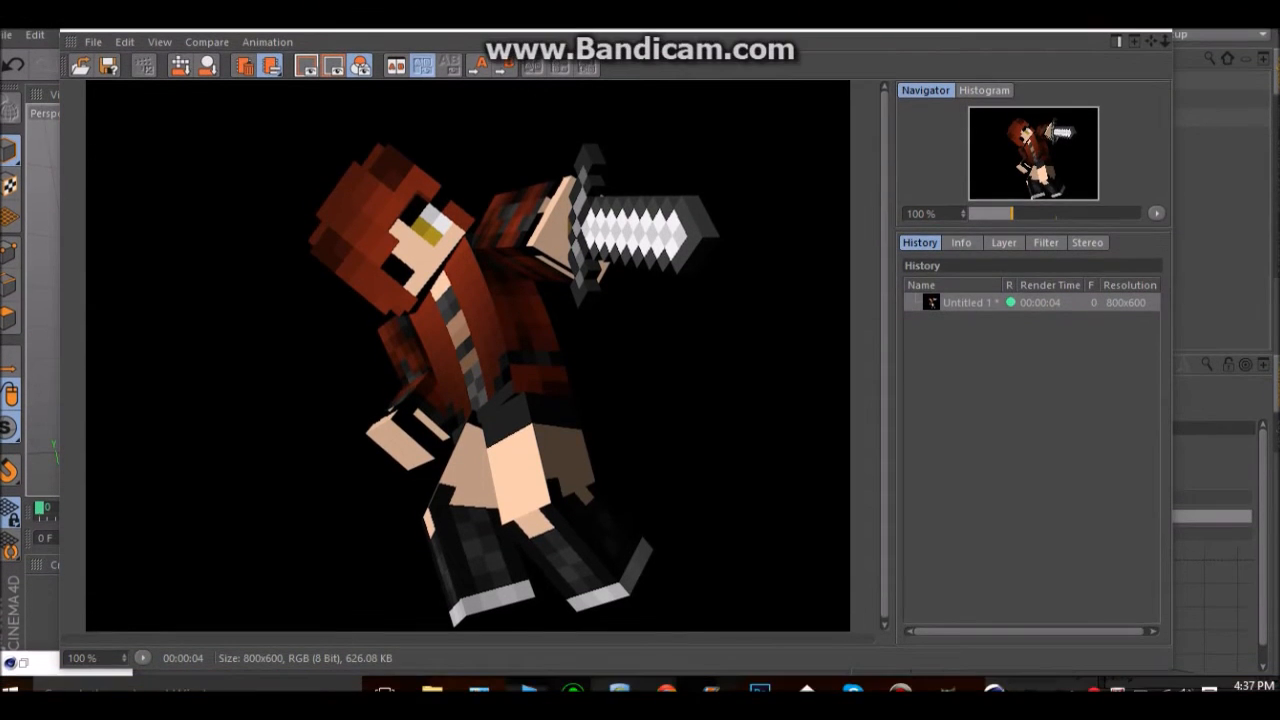
click(1150, 30)
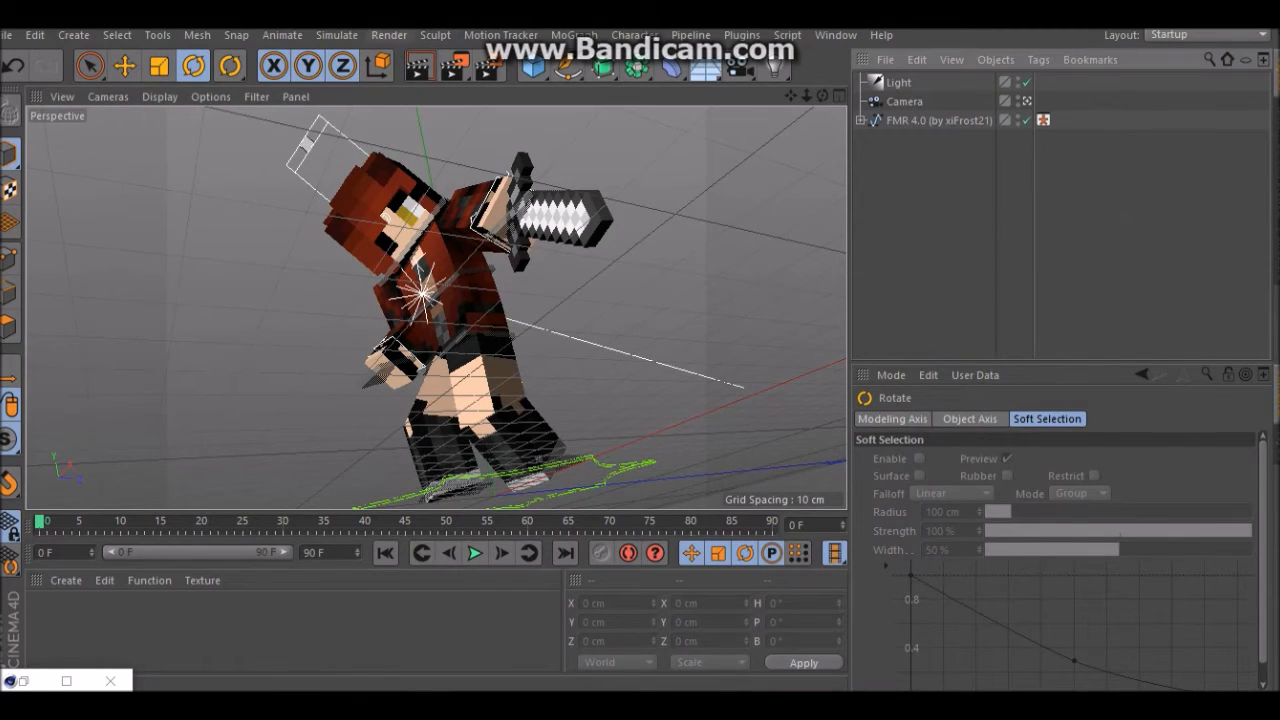
Save the current render settings as a preset named My Render Setting
click(389, 35)
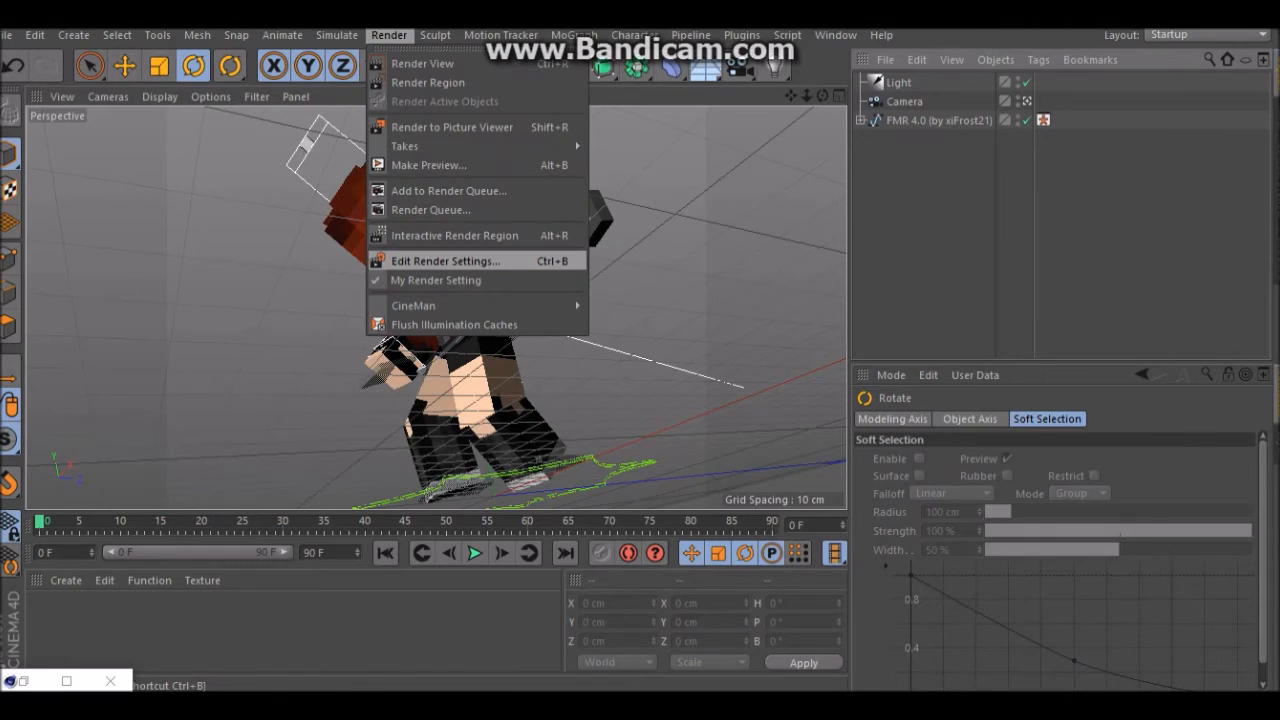
click(445, 261)
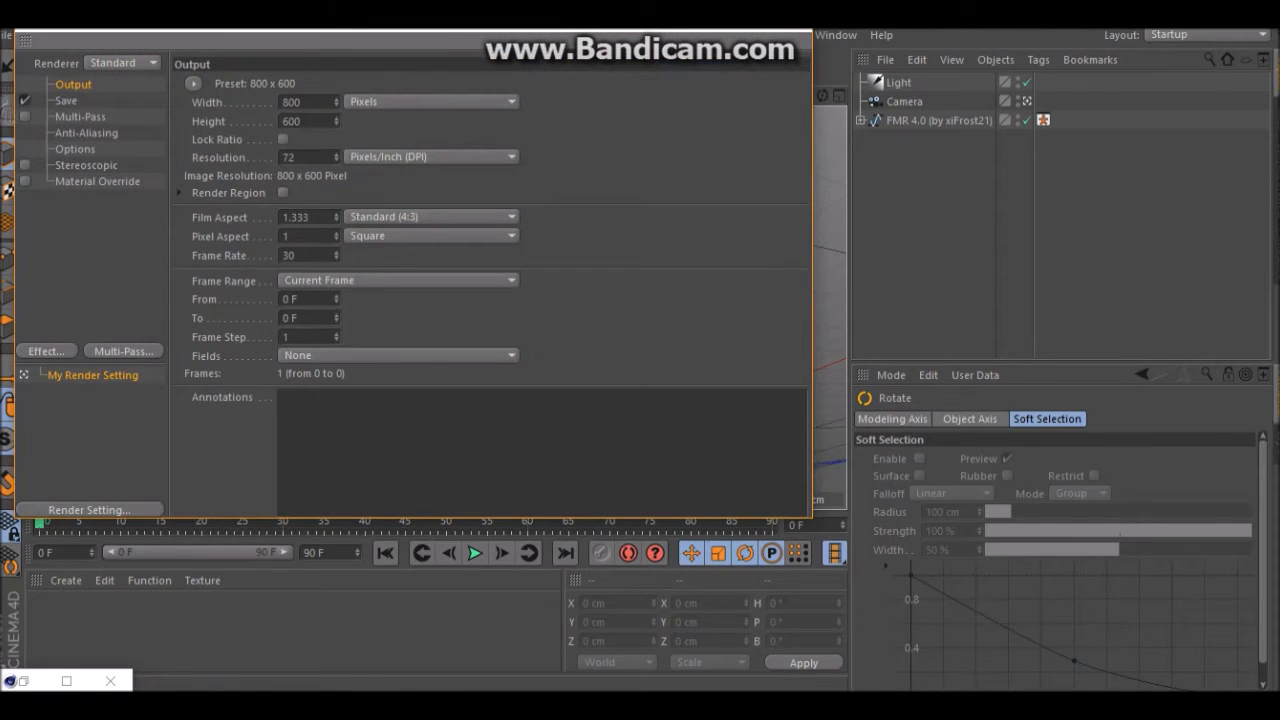
click(90, 510)
click(262, 682)
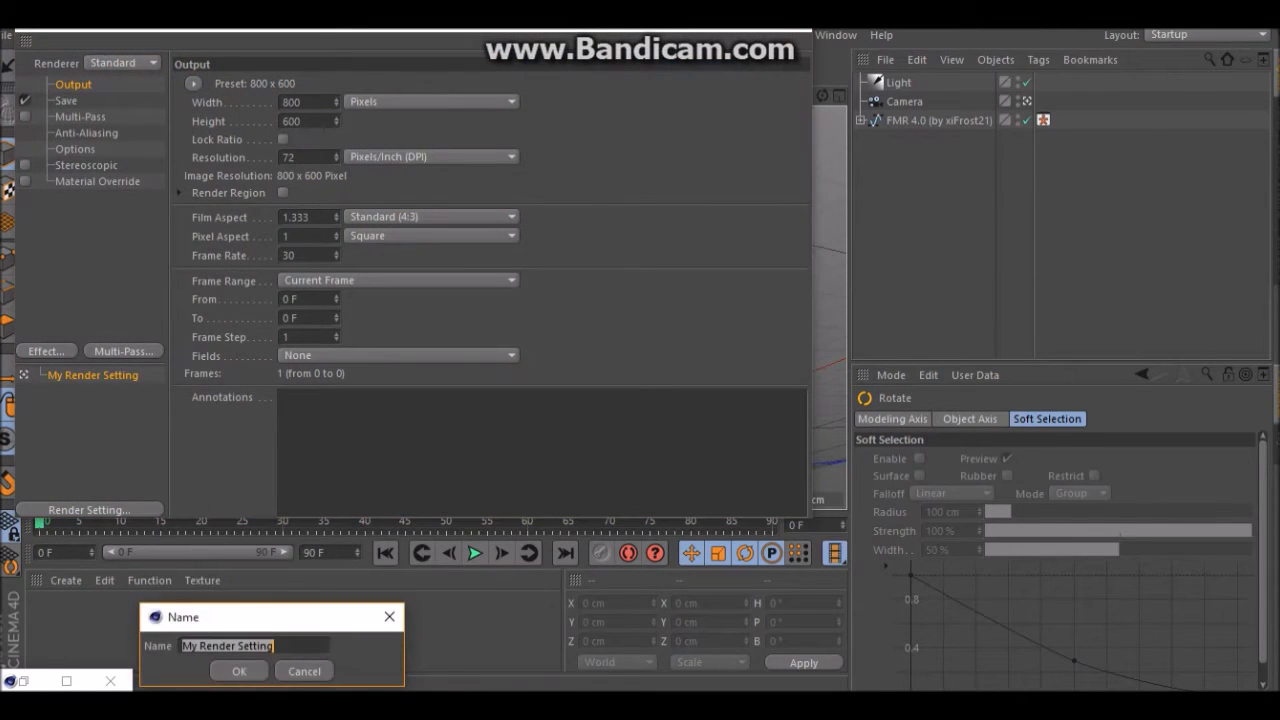
key(Return)
Load the SEXY SETTINGS preset into the render settings
click(90, 510)
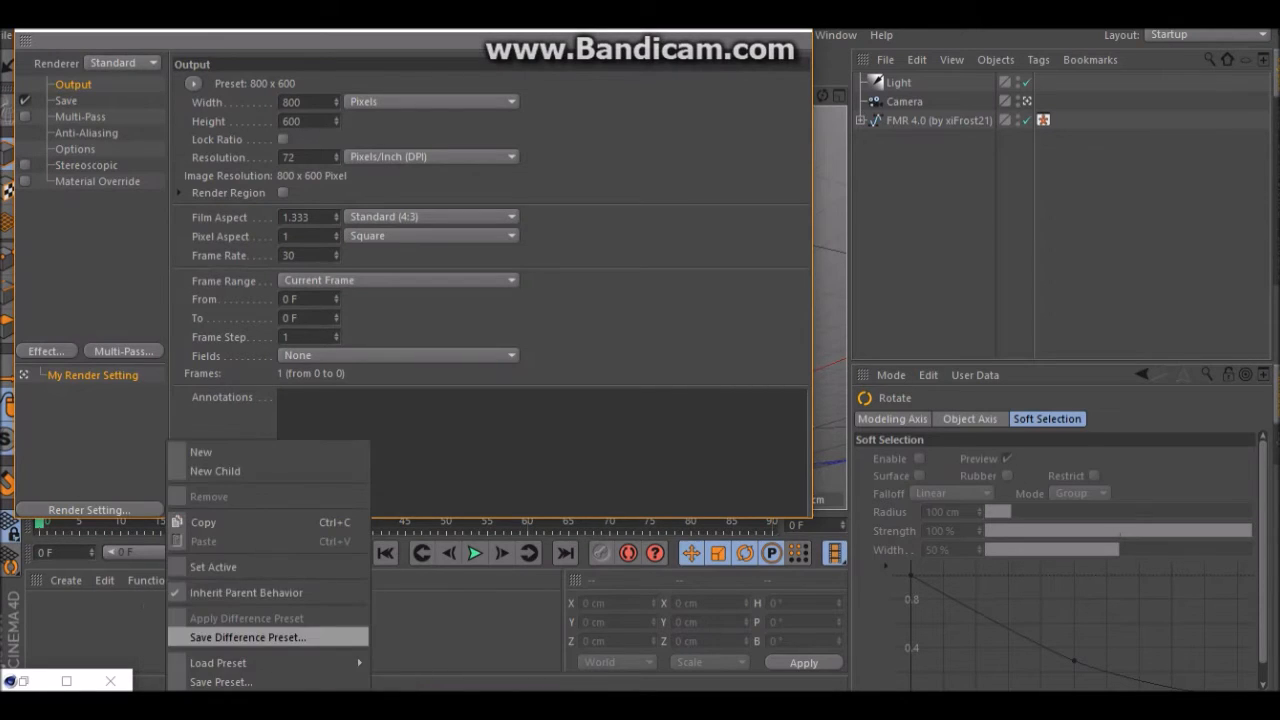
mouse_move(218, 663)
click(463, 682)
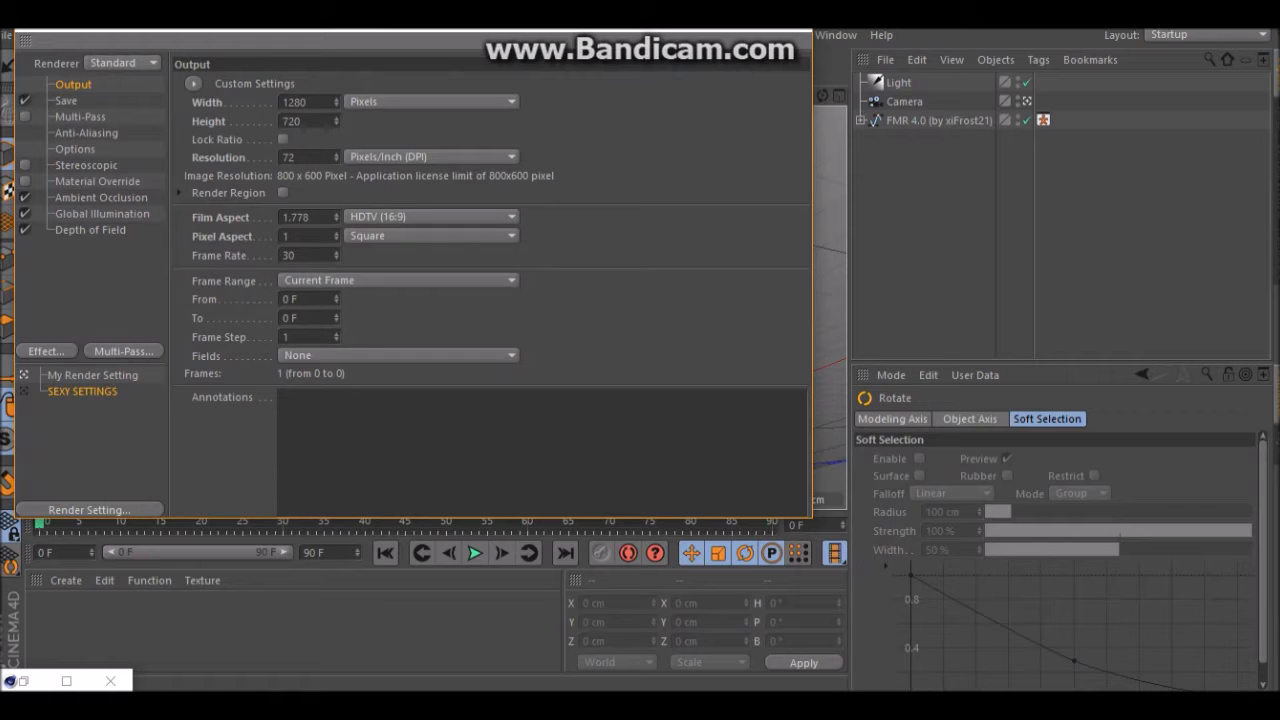
key(shift+F12)
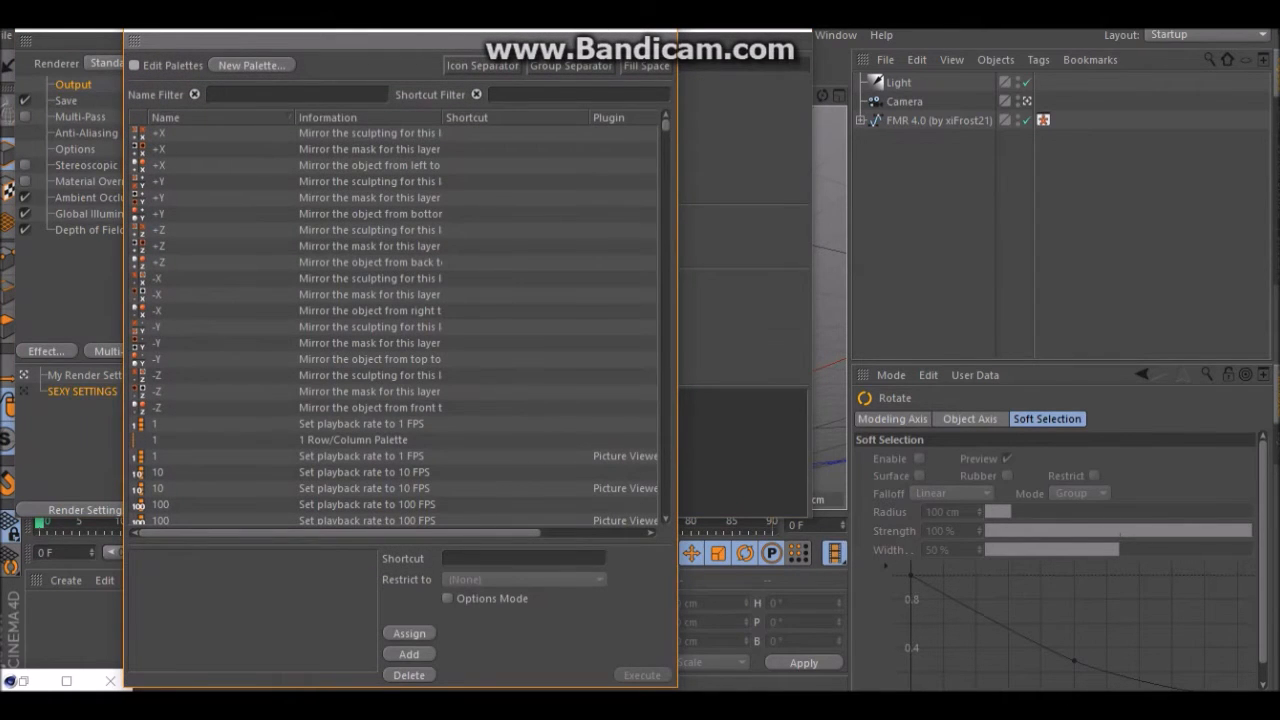
key(shift+F11)
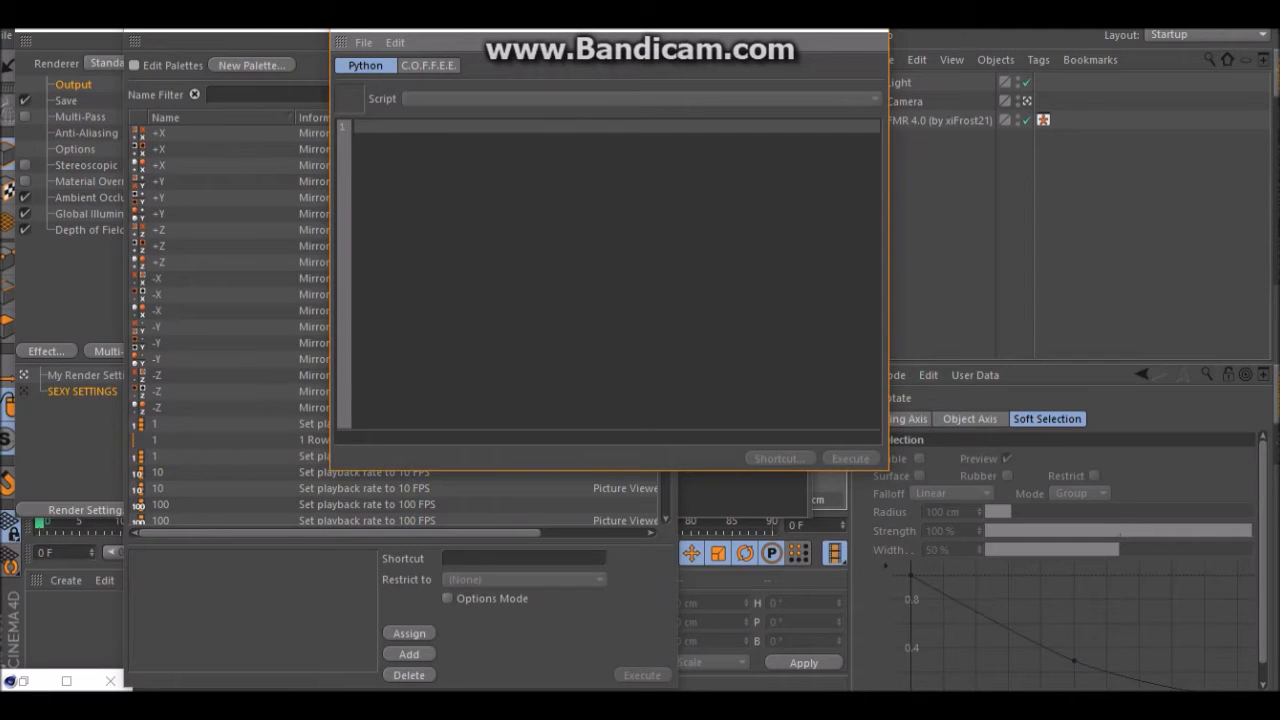
click(867, 30)
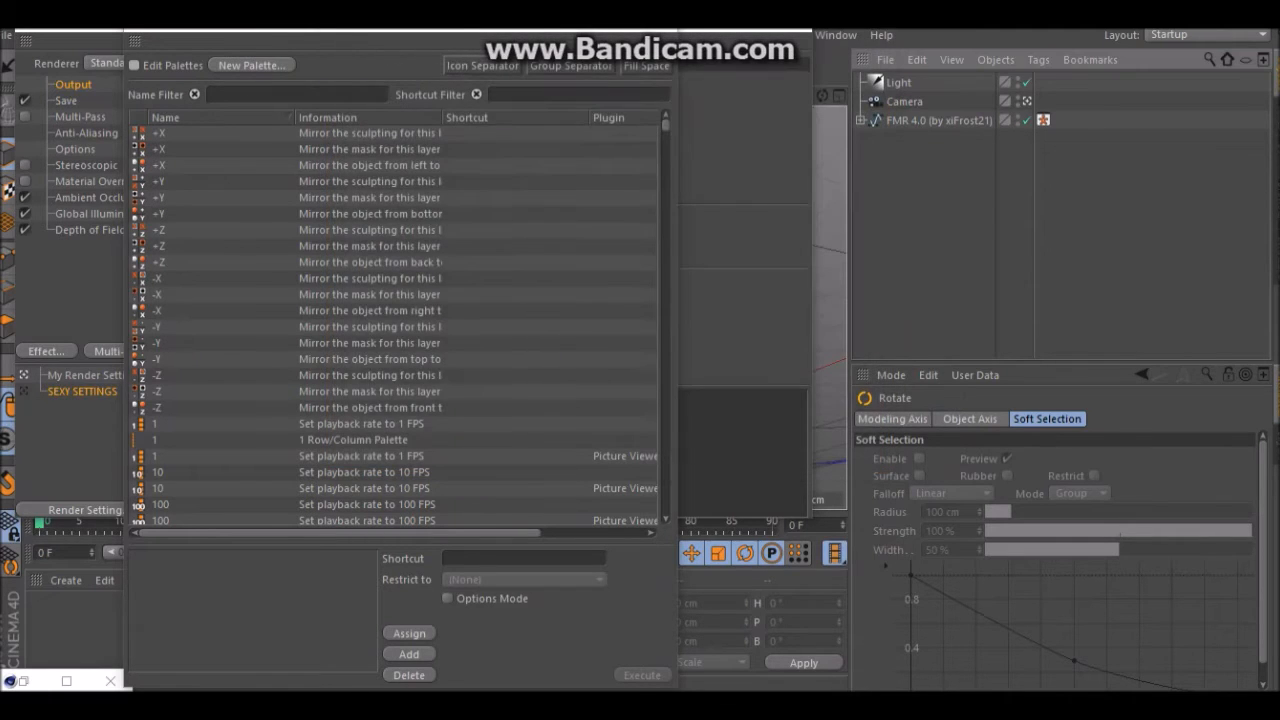
click(655, 30)
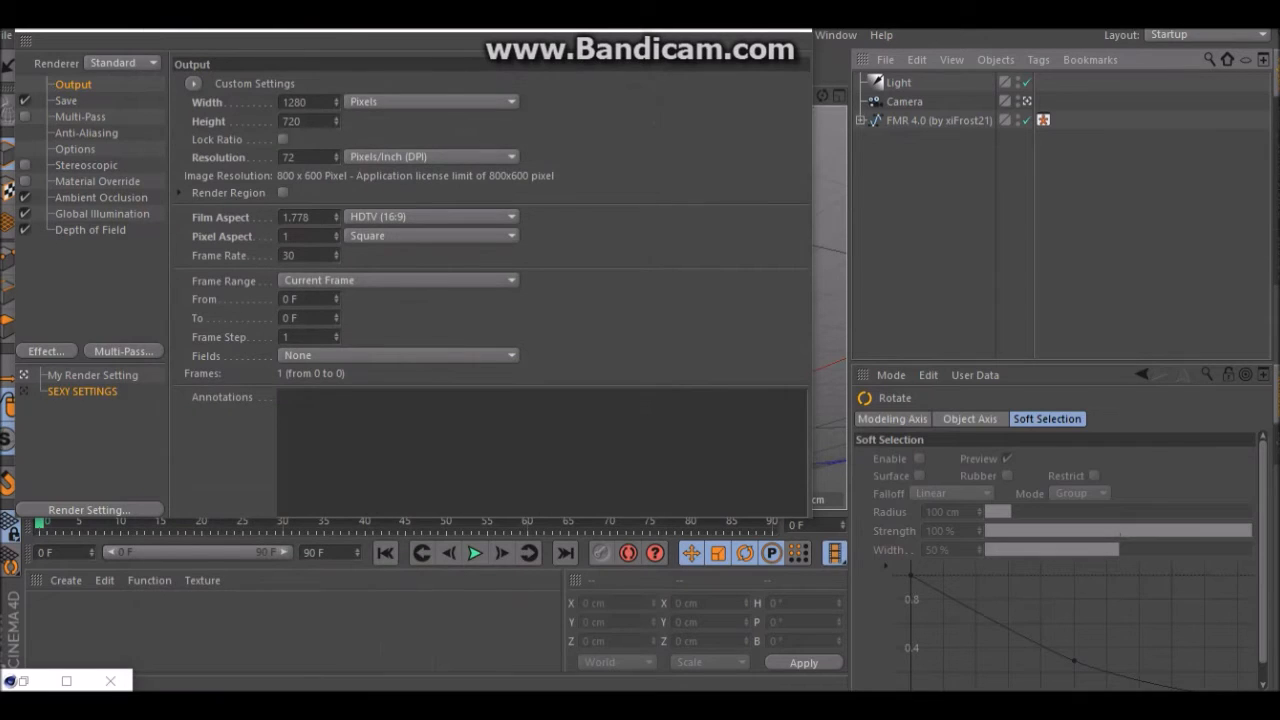
Close the render settings and make SEXY SETTINGS the active render setting
click(789, 30)
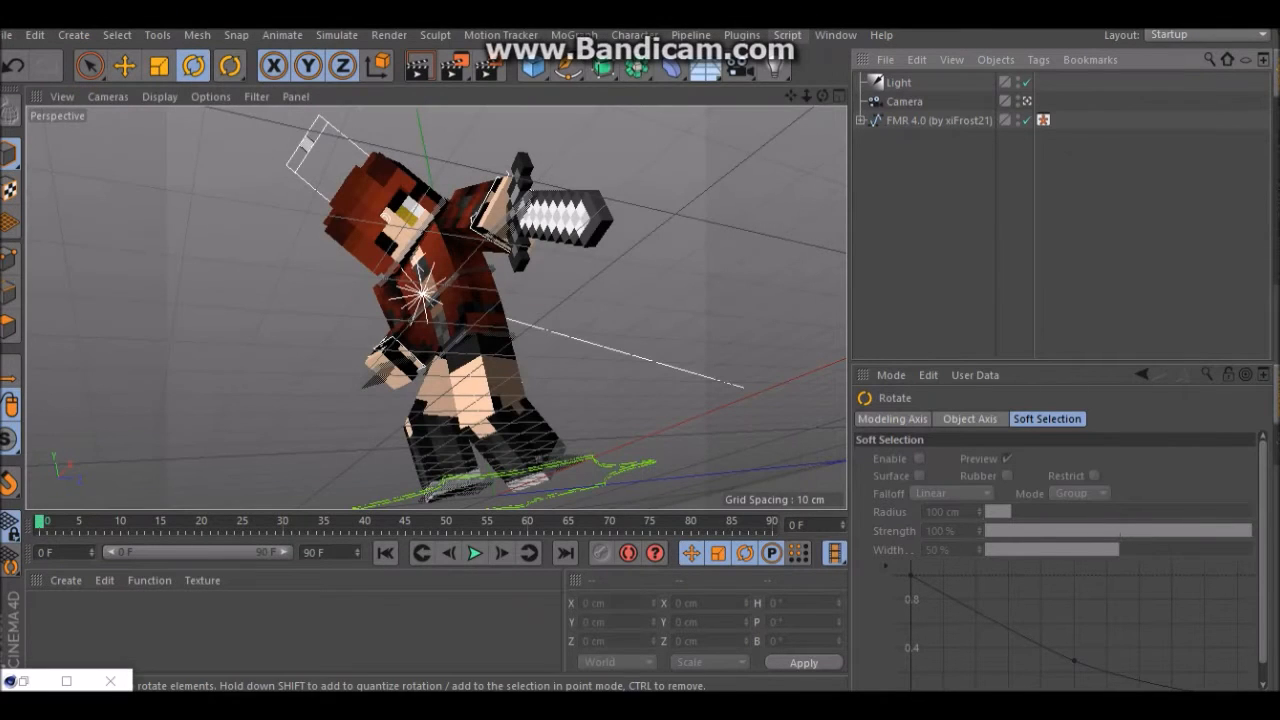
click(389, 35)
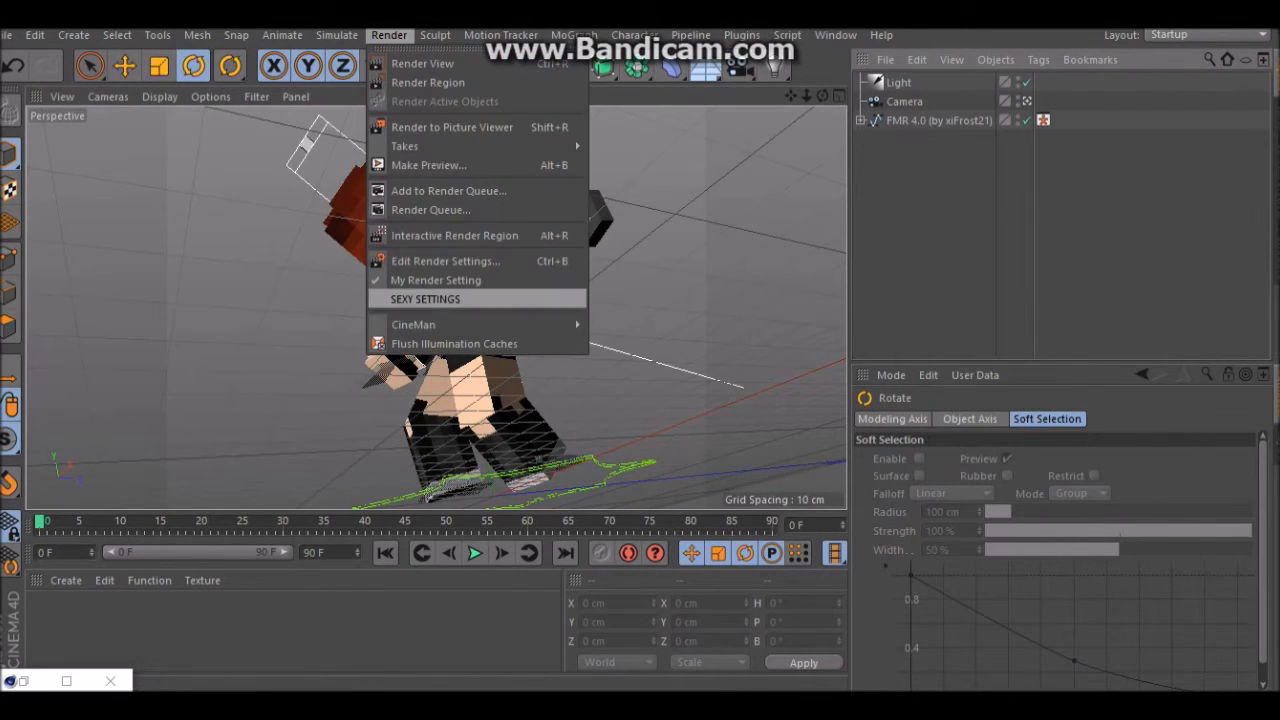
click(425, 298)
Reframe the whole character within the camera view and render it to the Picture Viewer
scroll(770, 193, down, 1)
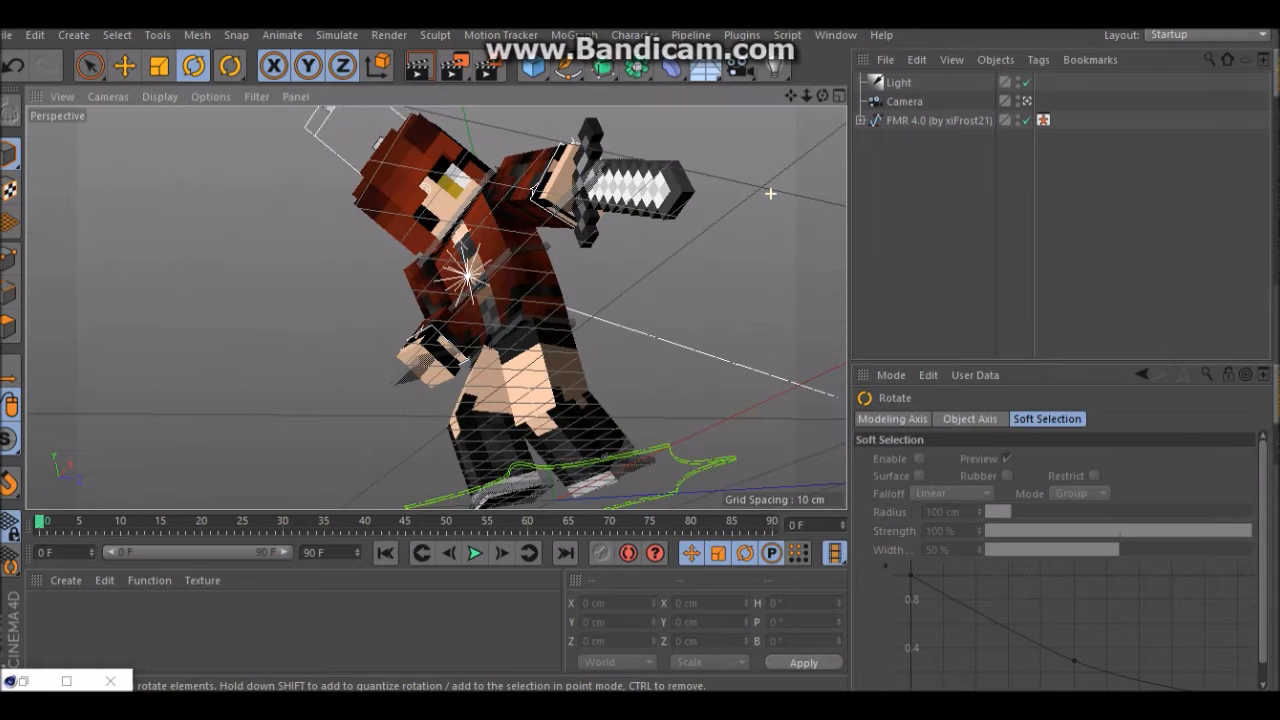
drag(791, 96, 748, 88)
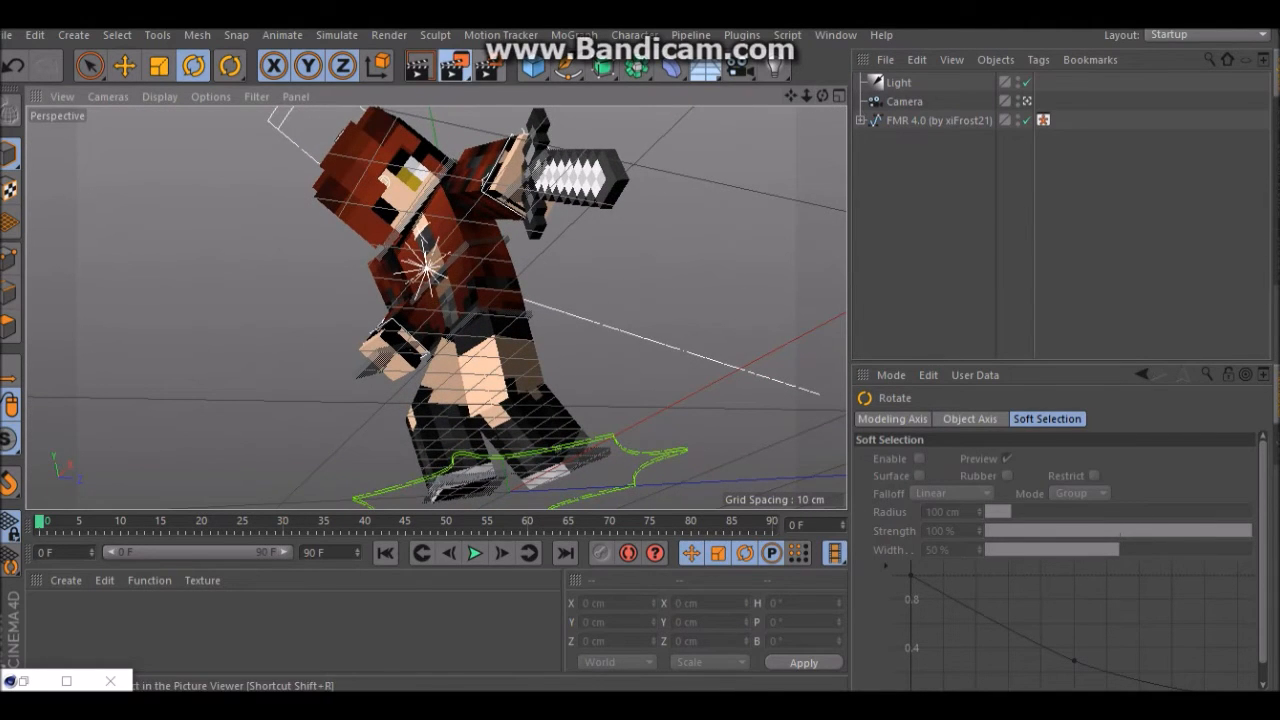
click(452, 66)
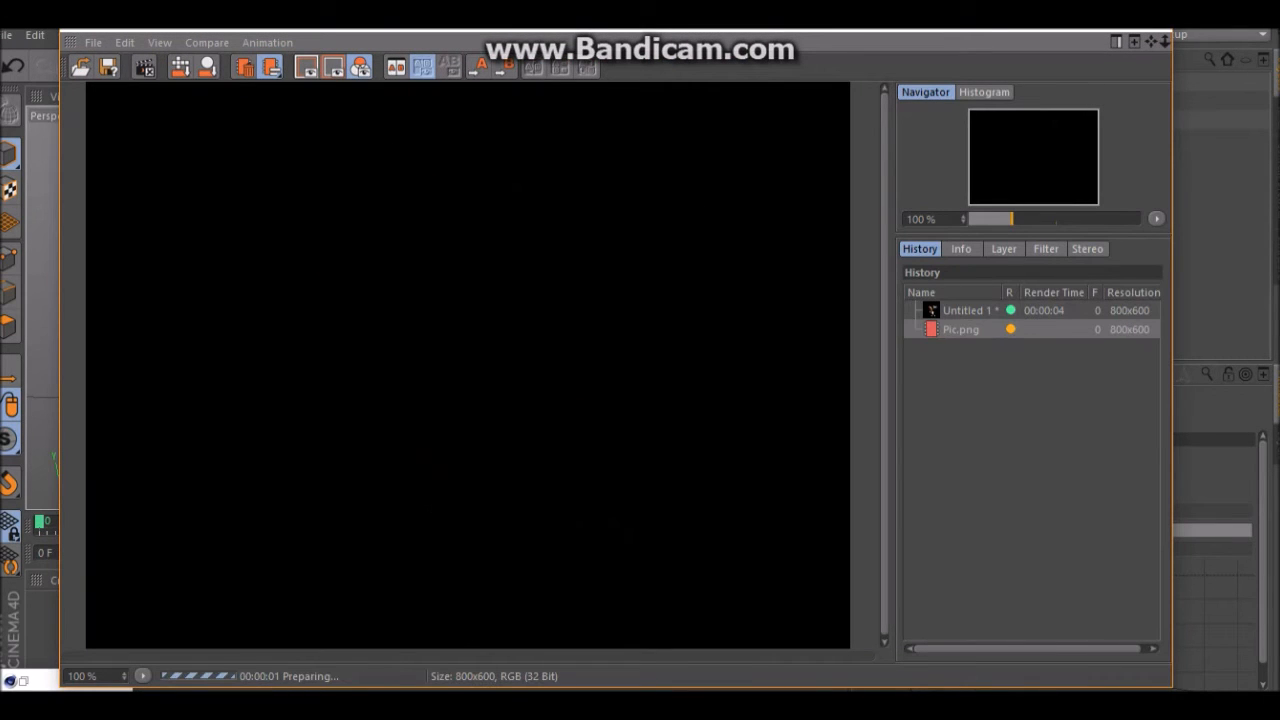
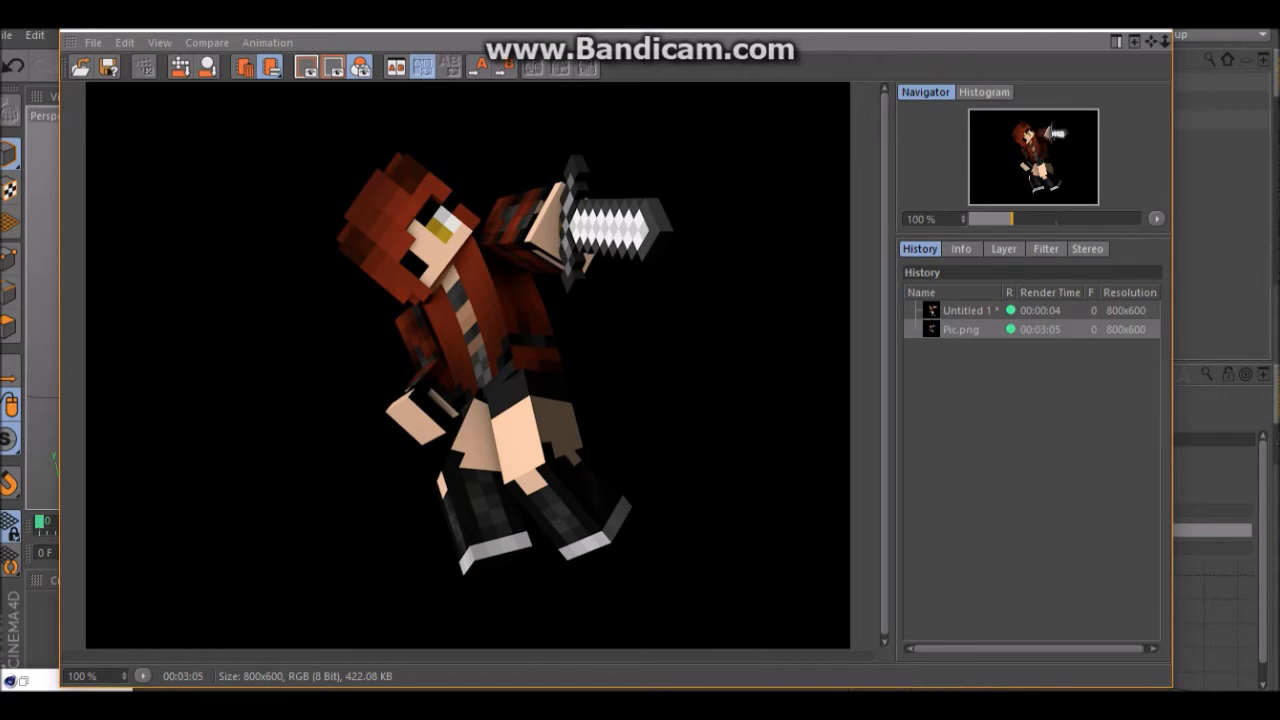
Close the render viewer, leave the scene camera's view and add a second infinite light
click(1151, 29)
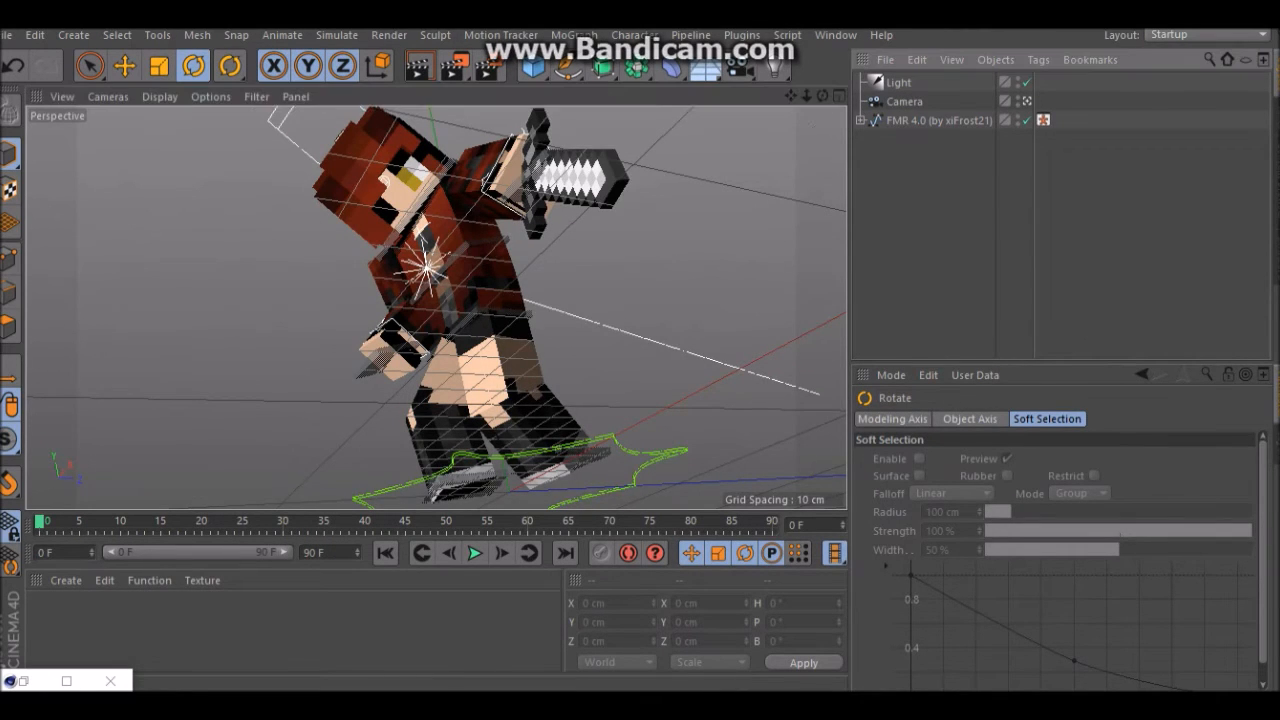
click(1027, 101)
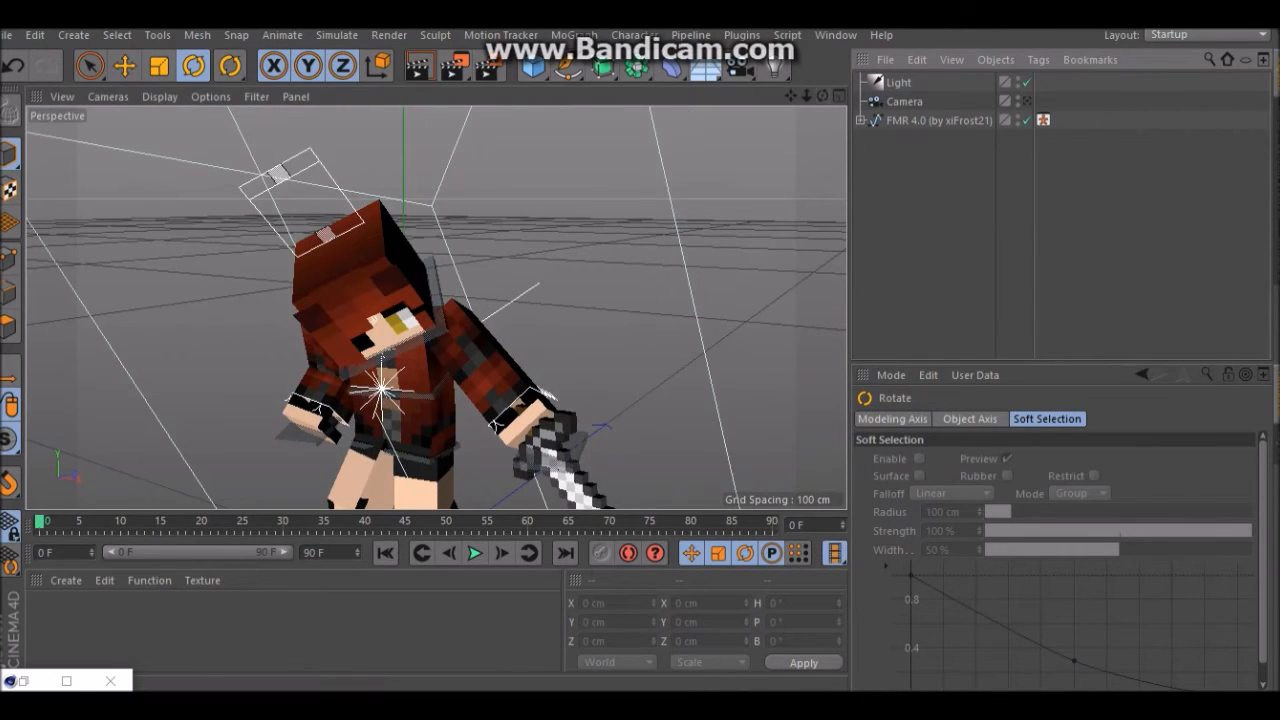
alt+drag(345, 350, 434, 307)
click(774, 66)
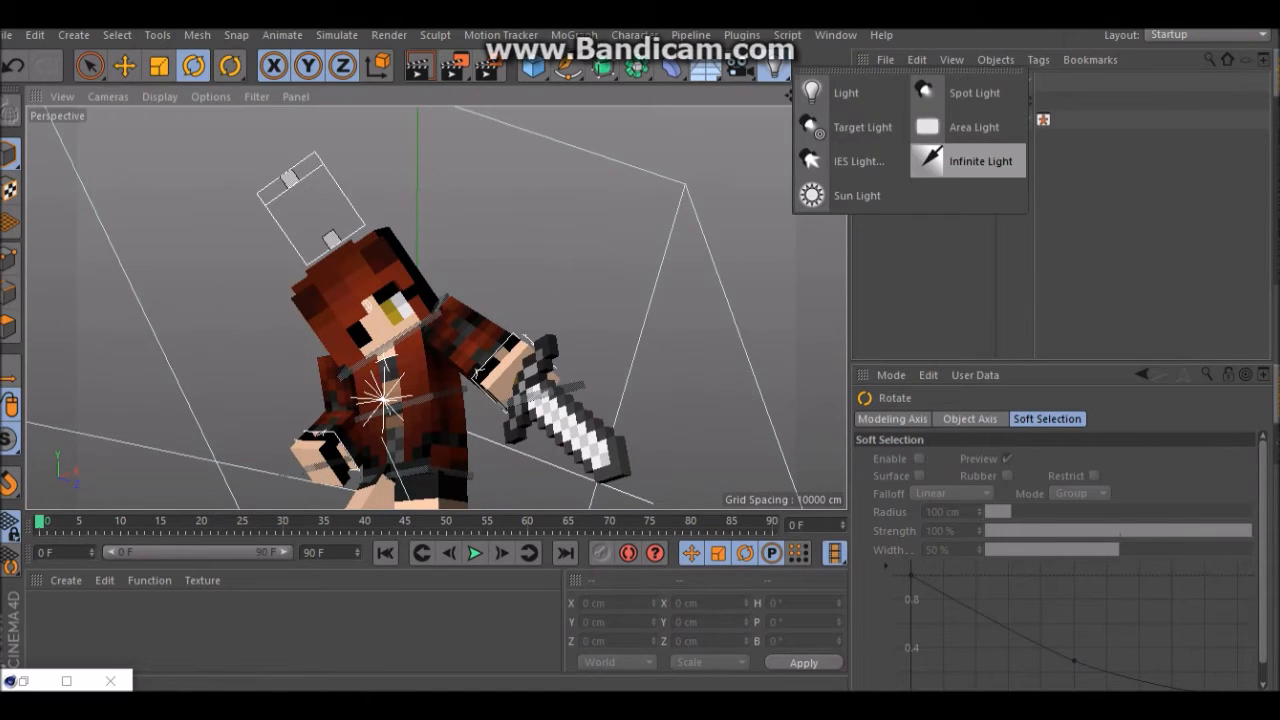
click(970, 161)
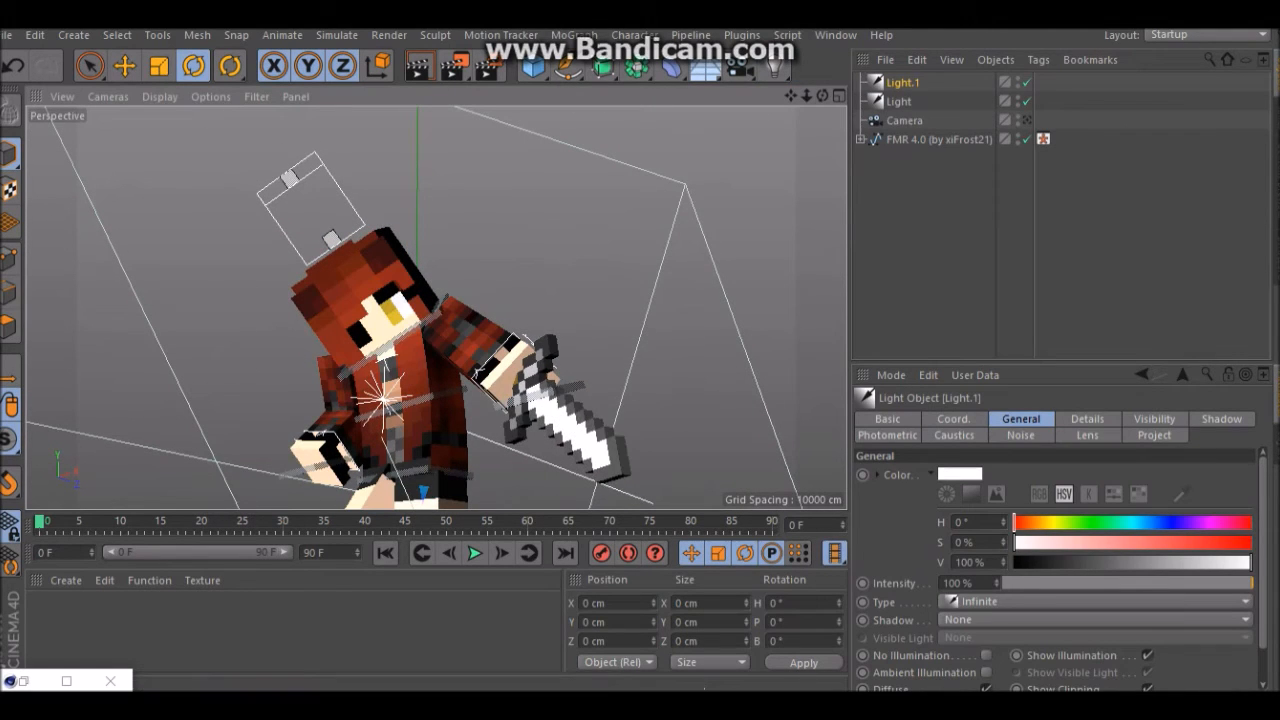
Move the new infinite light to about 371 cm on Z and rotate its heading to about 122°
drag(822, 96, 700, 104)
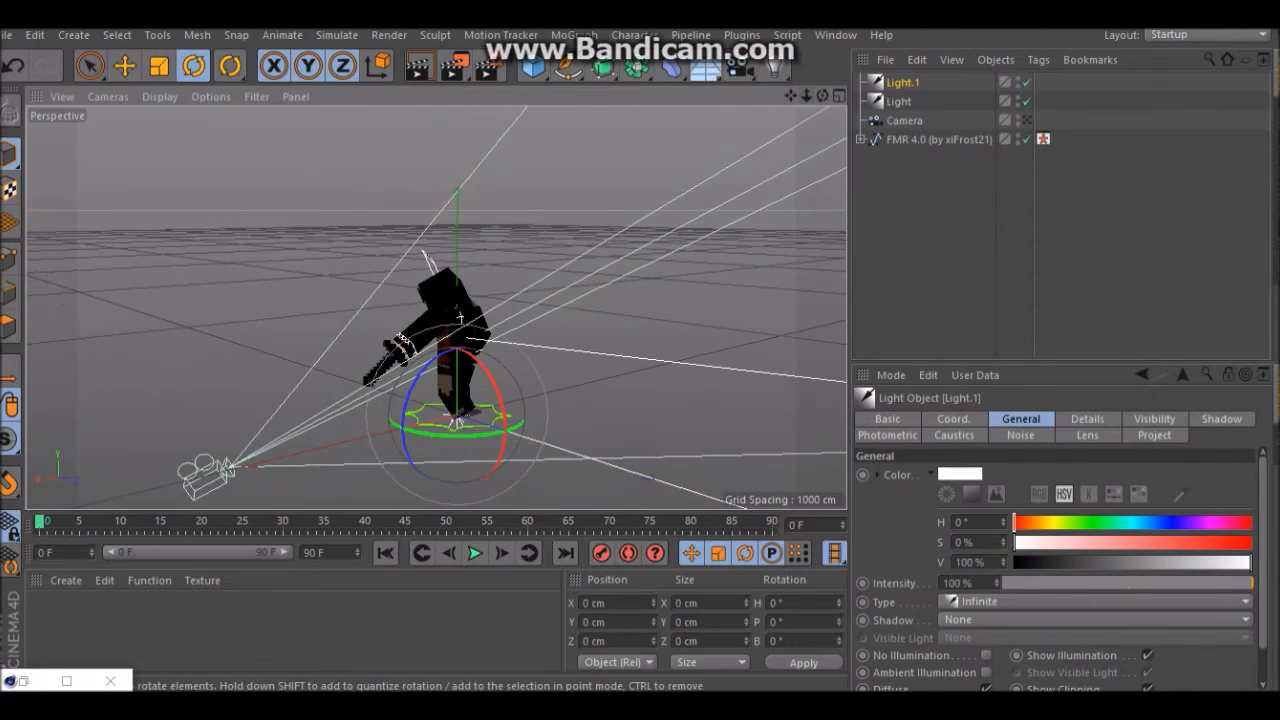
click(124, 65)
drag(540, 441, 730, 500)
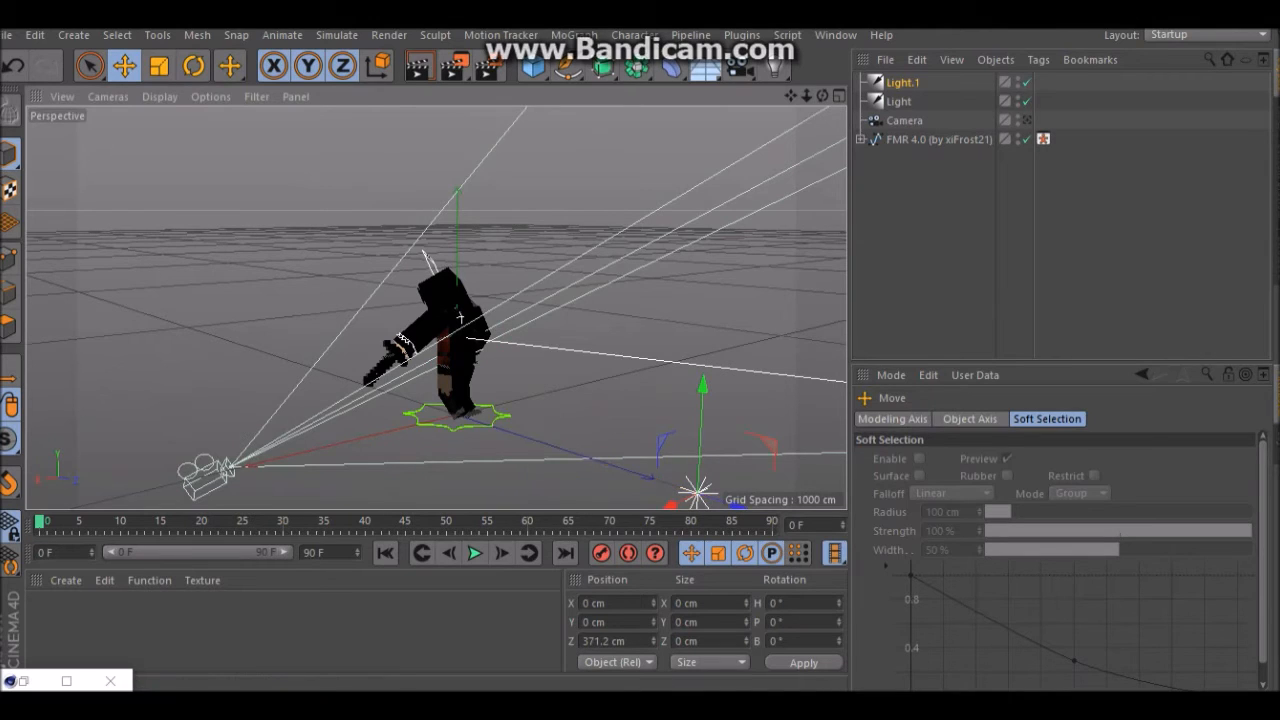
drag(822, 96, 690, 30)
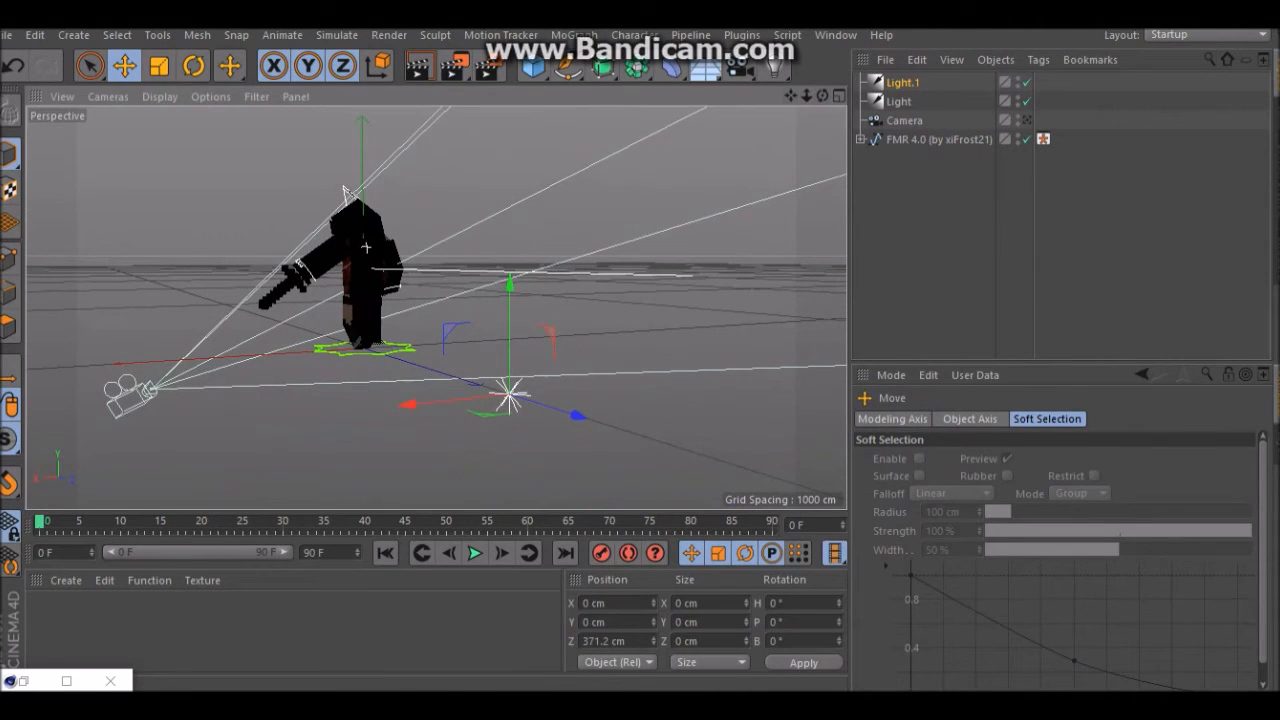
key(r)
drag(496, 408, 643, 412)
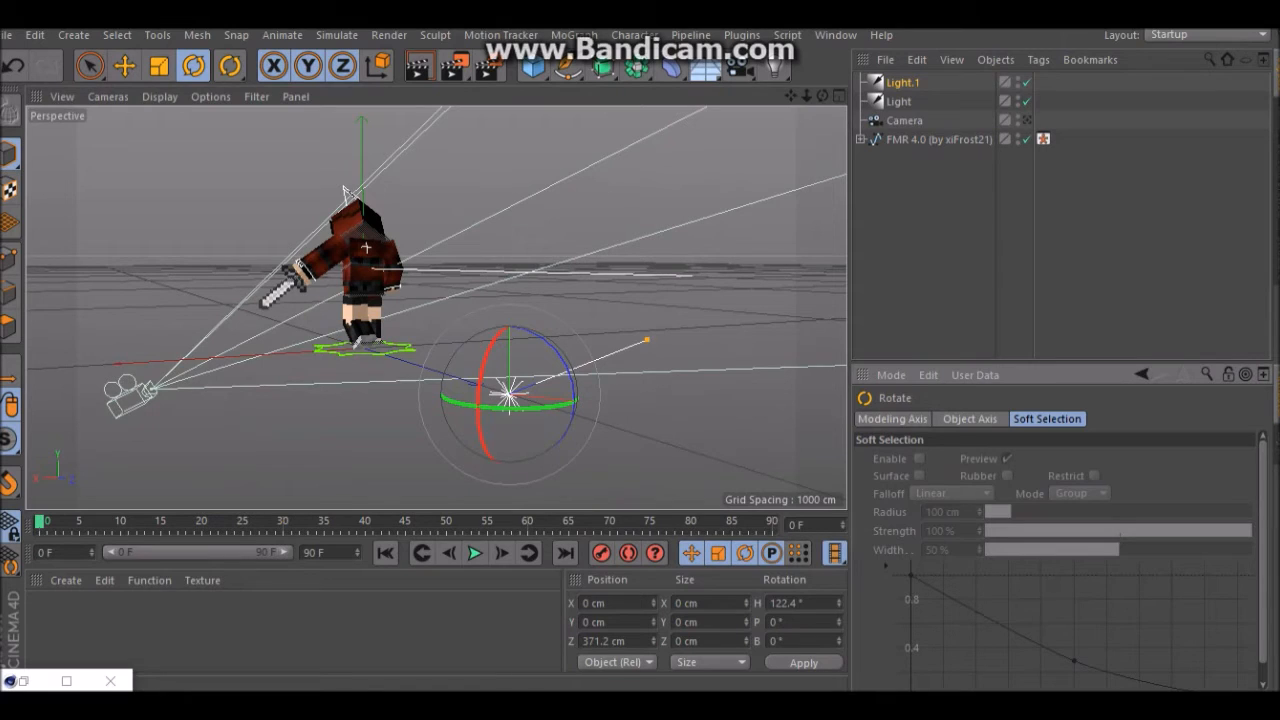
Dim the new light's color to a grey with a brightness value of about 59%
click(903, 82)
click(959, 474)
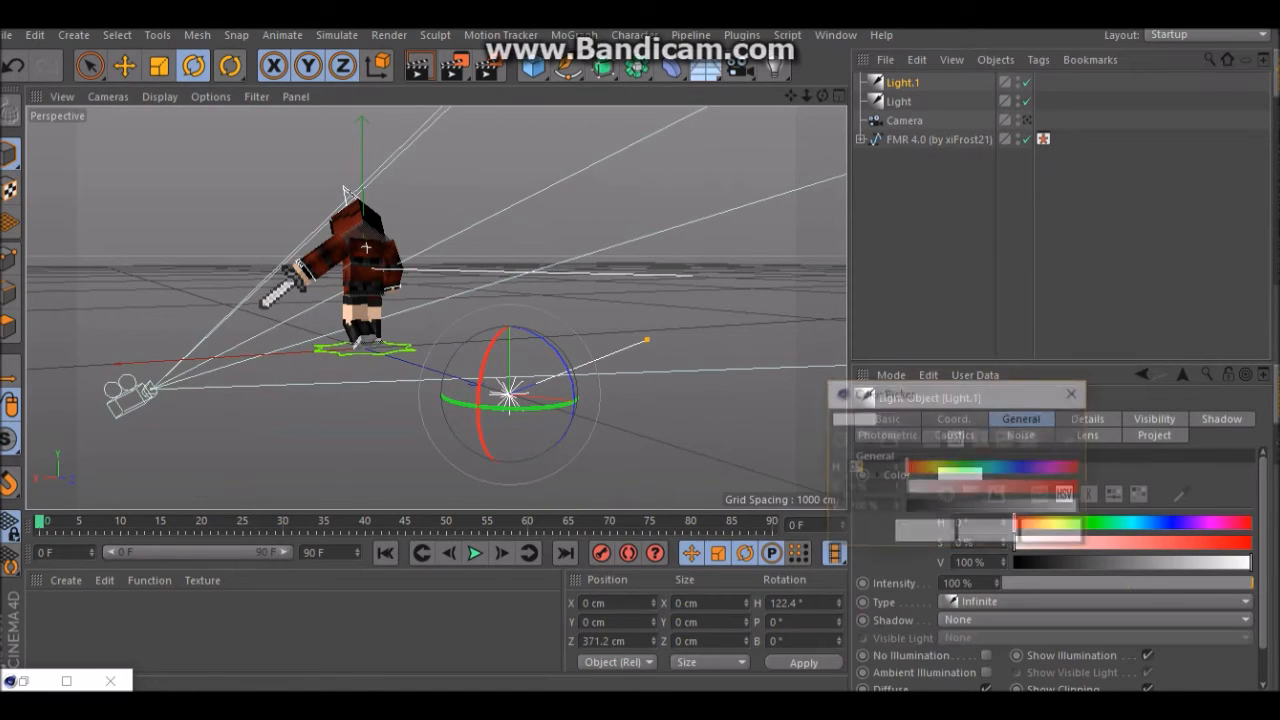
click(989, 533)
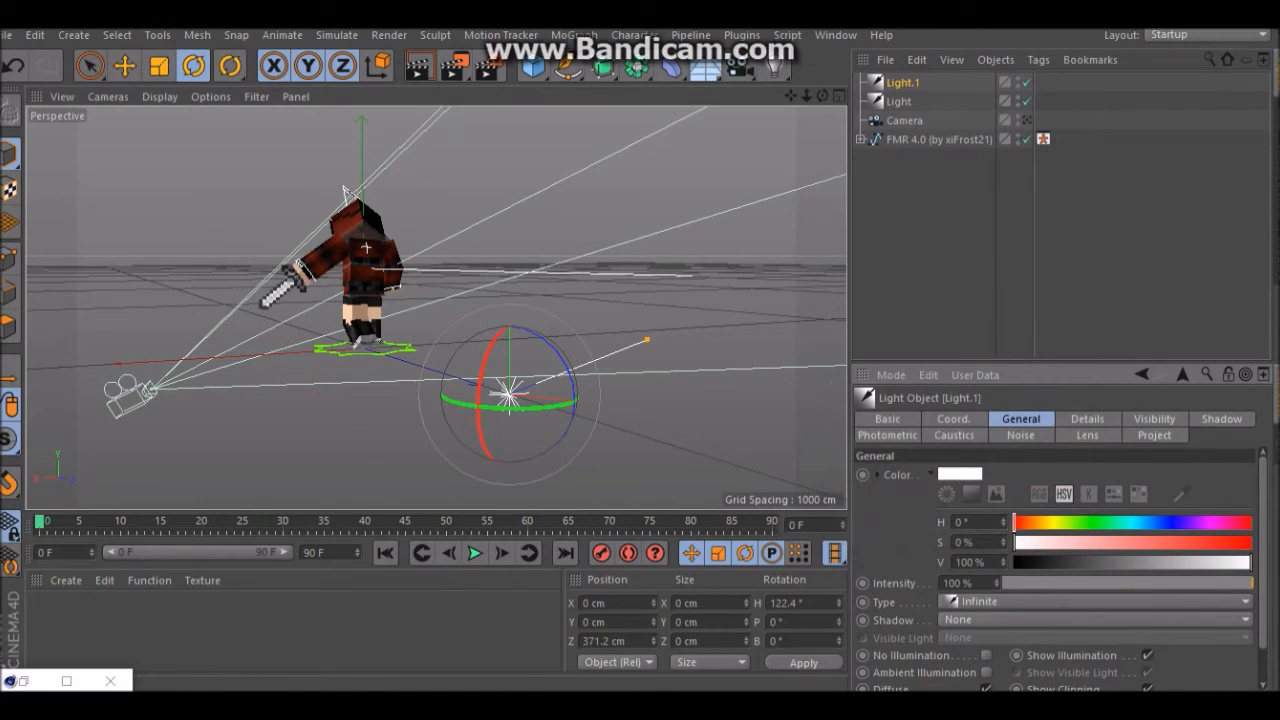
drag(1249, 563, 1152, 563)
click(945, 235)
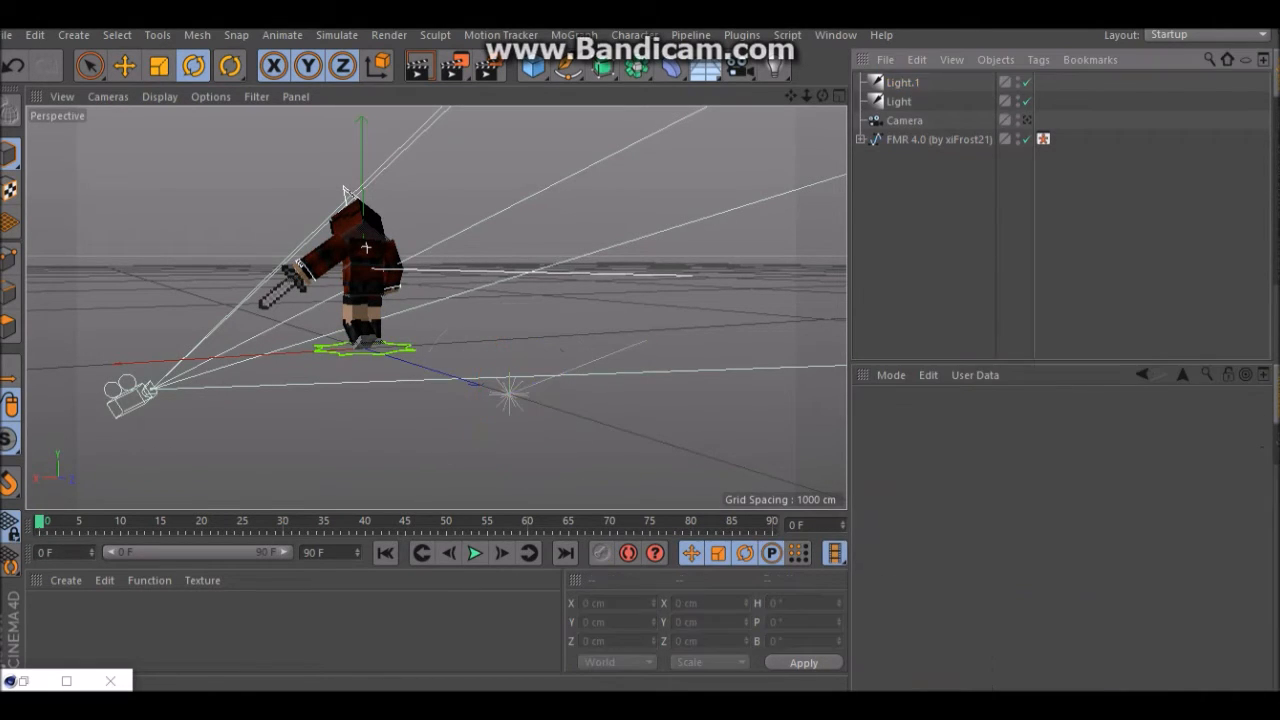
Rotate the new light's pitch to about -39°
click(509, 393)
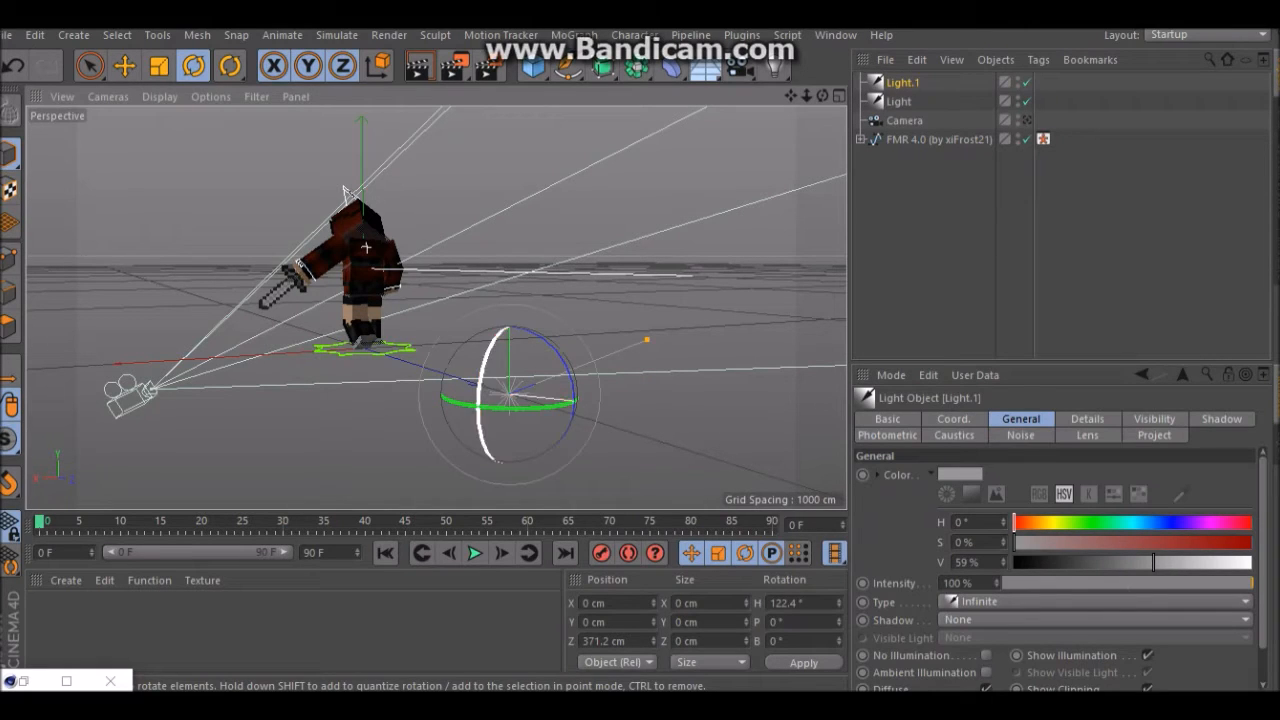
drag(497, 333, 507, 380)
click(425, 412)
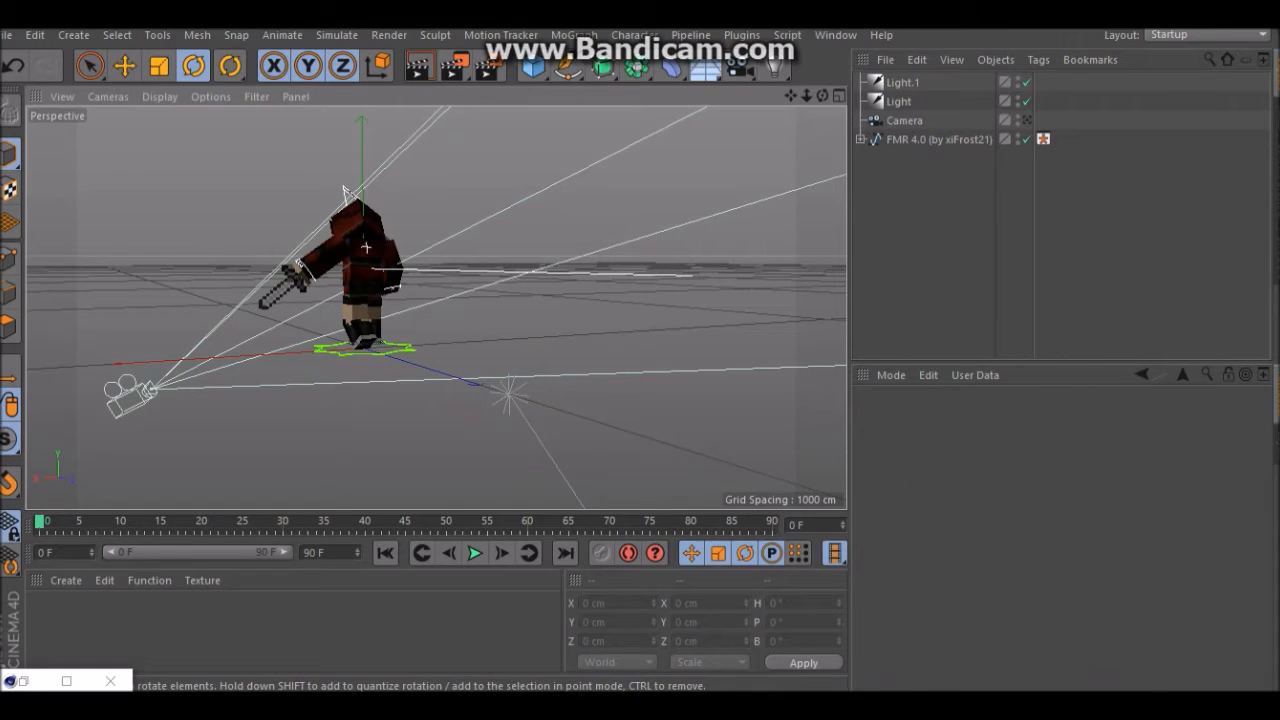
click(902, 82)
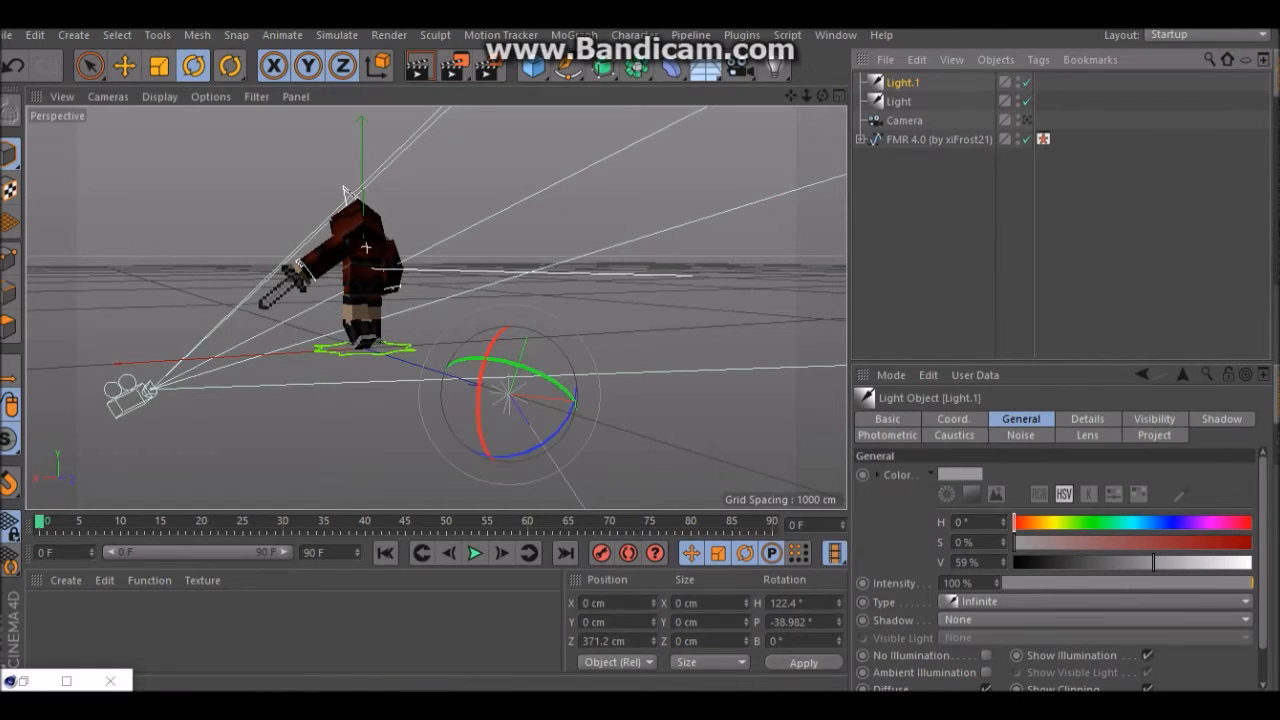
Select the original light at the character's chest and rotate its heading to about -10.6°
click(366, 247)
alt+drag(435, 307, 648, 237)
drag(530, 268, 462, 243)
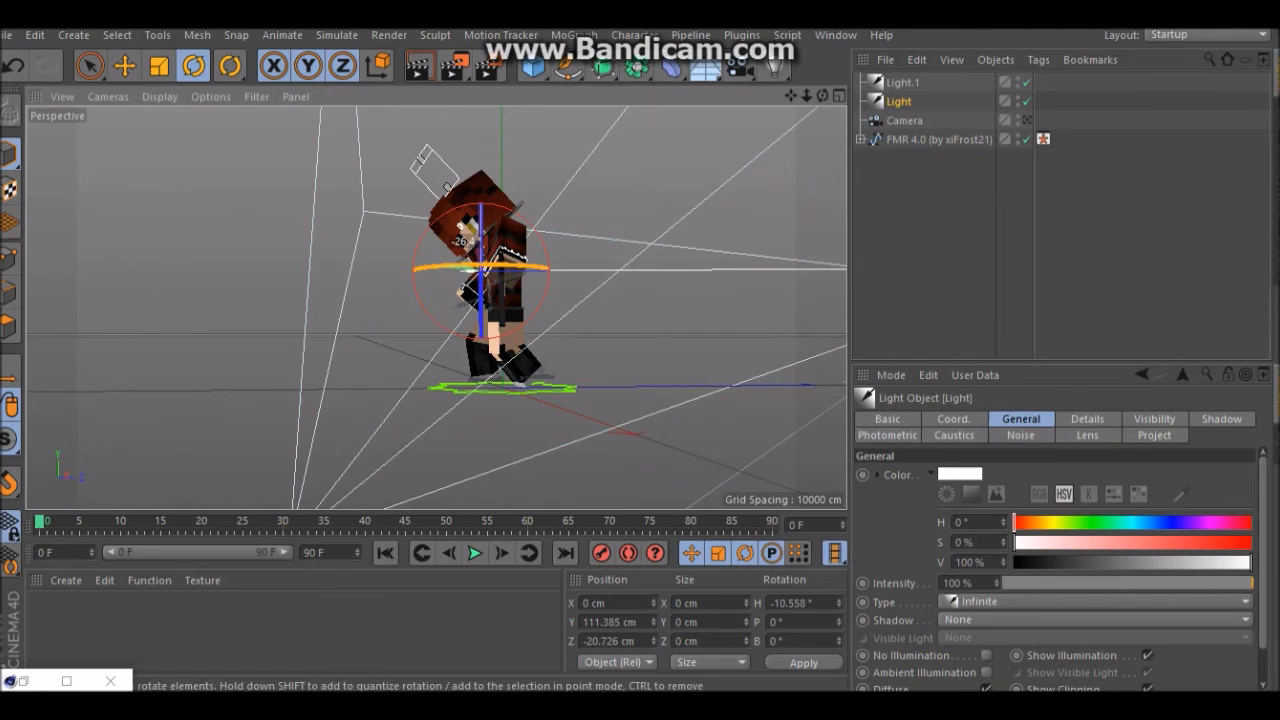
Return to the scene camera's view, render the character to the Picture Viewer, and close the viewer
click(904, 120)
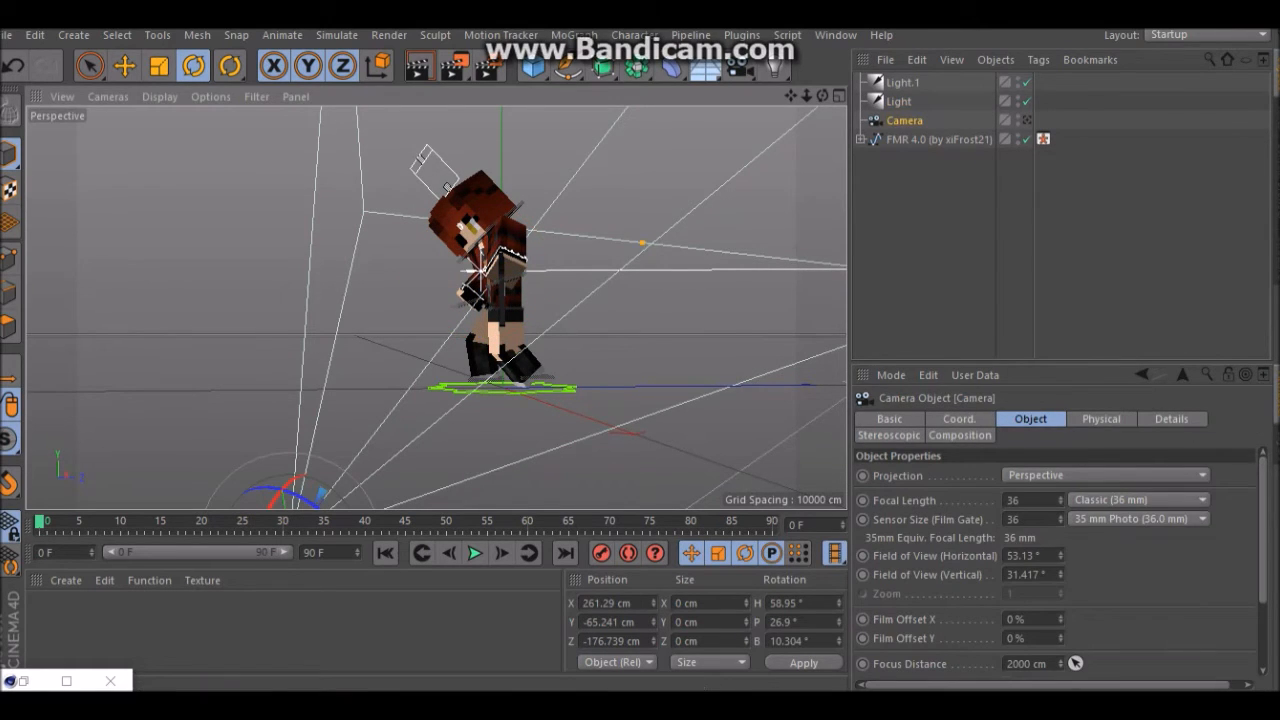
click(1027, 120)
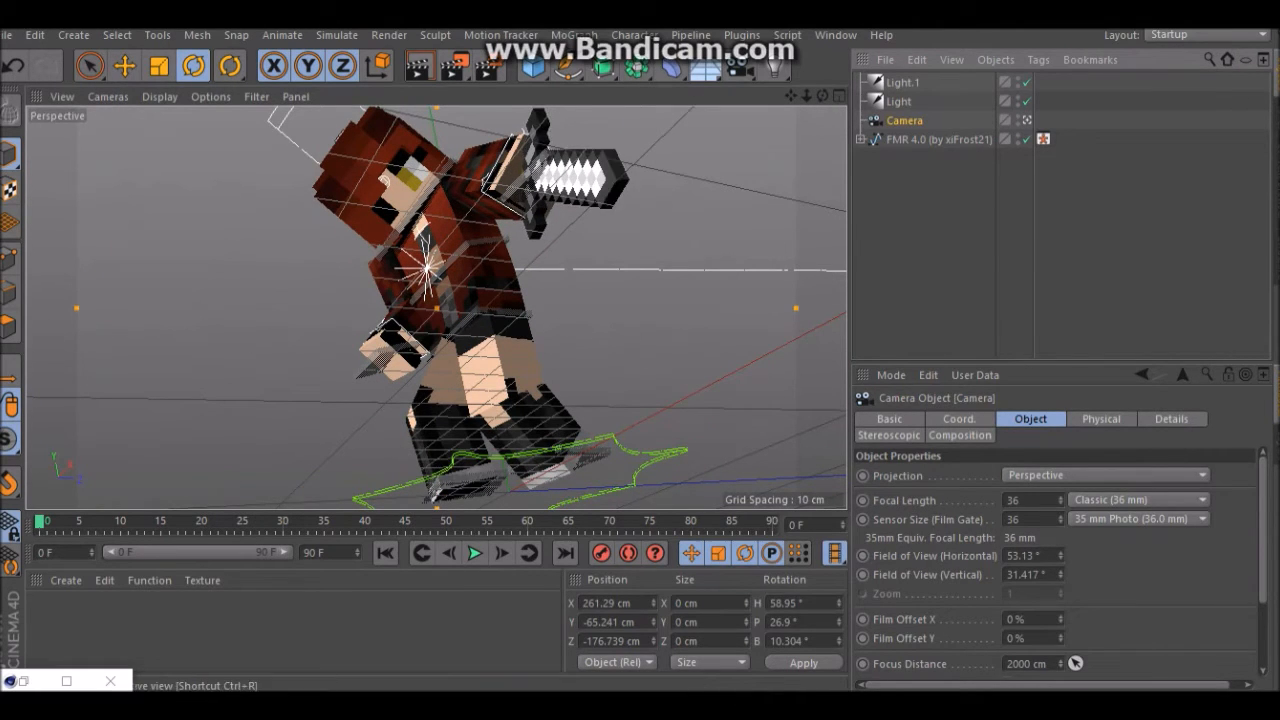
click(453, 66)
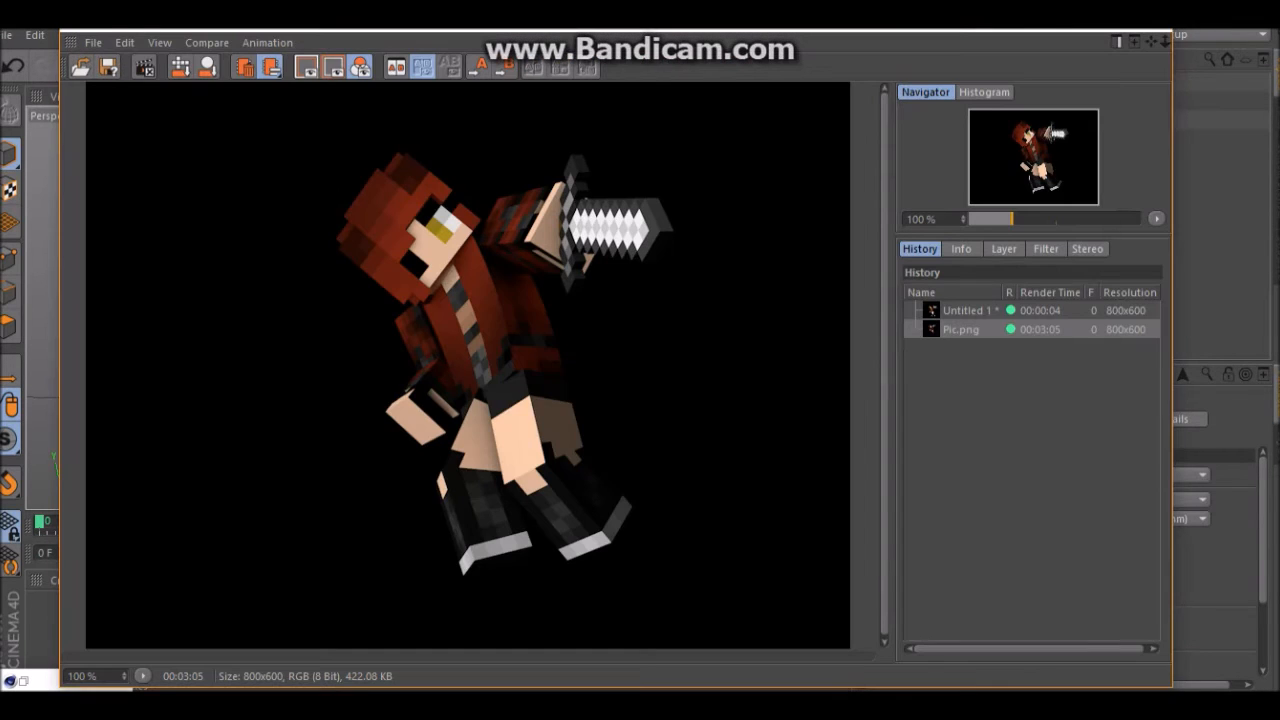
click(661, 429)
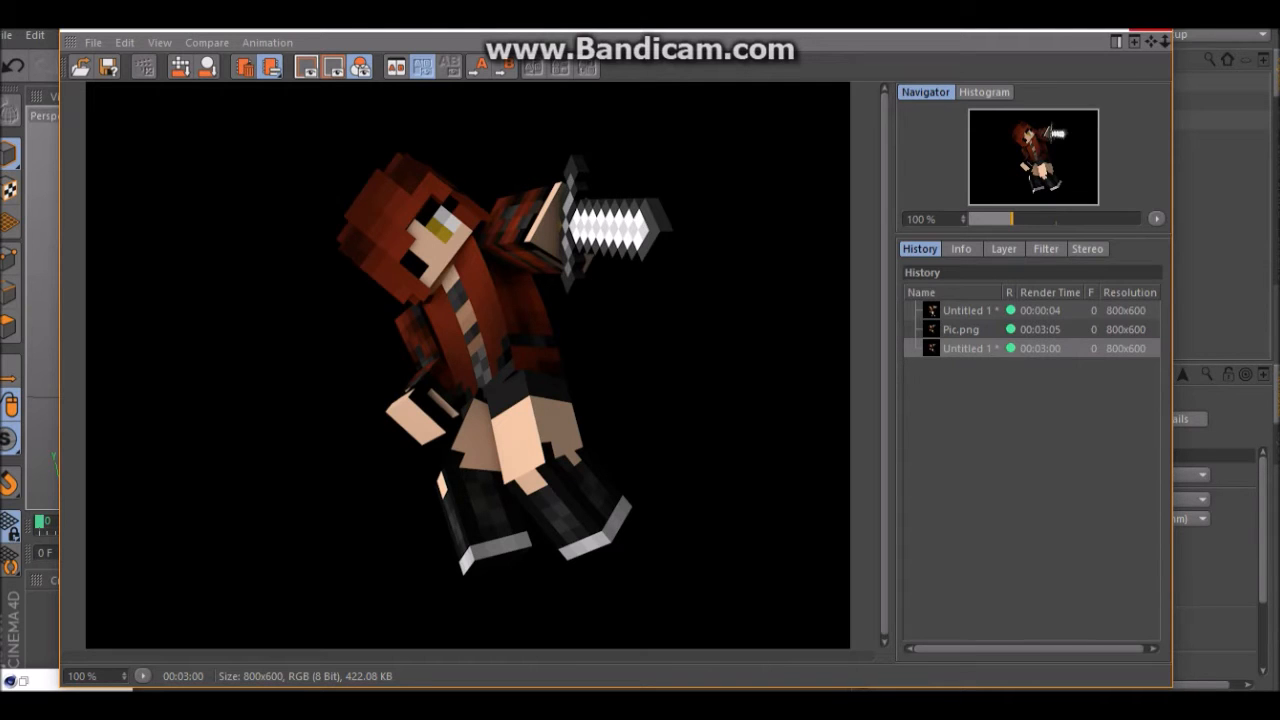
click(1150, 30)
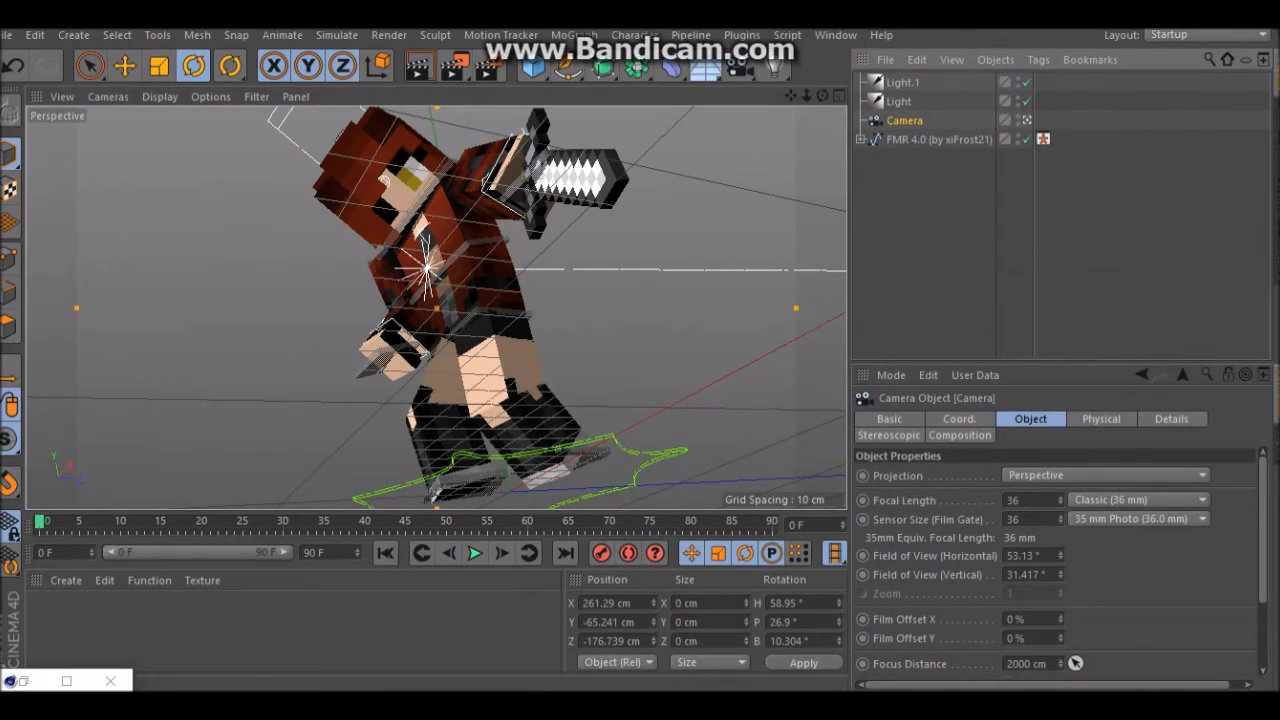
In the render settings' Save options, set the output file to Pic on the Desktop
click(389, 35)
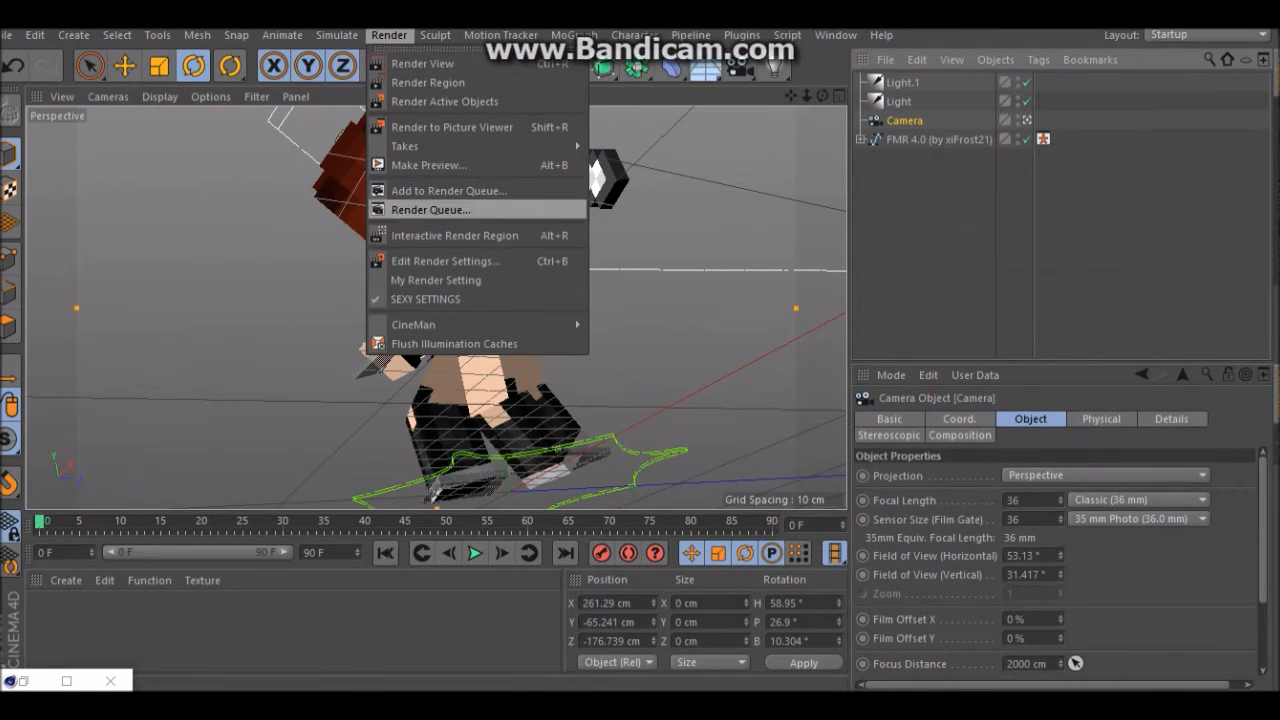
click(445, 261)
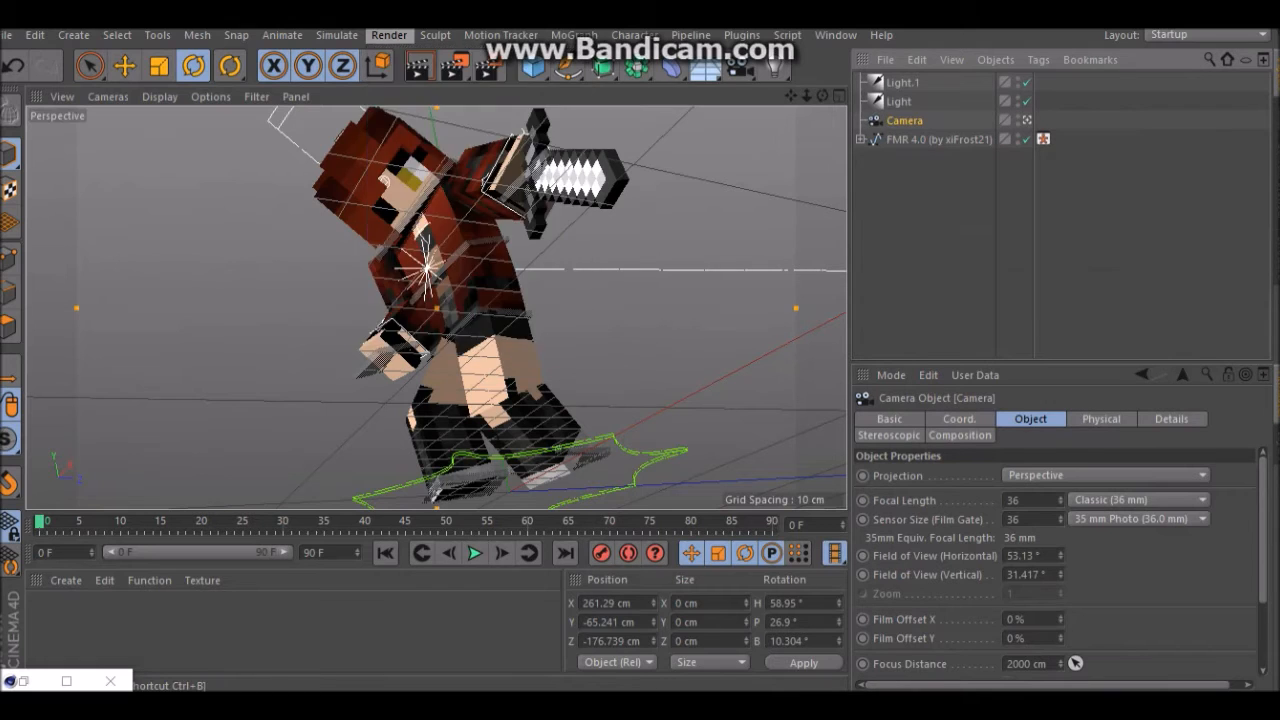
click(66, 101)
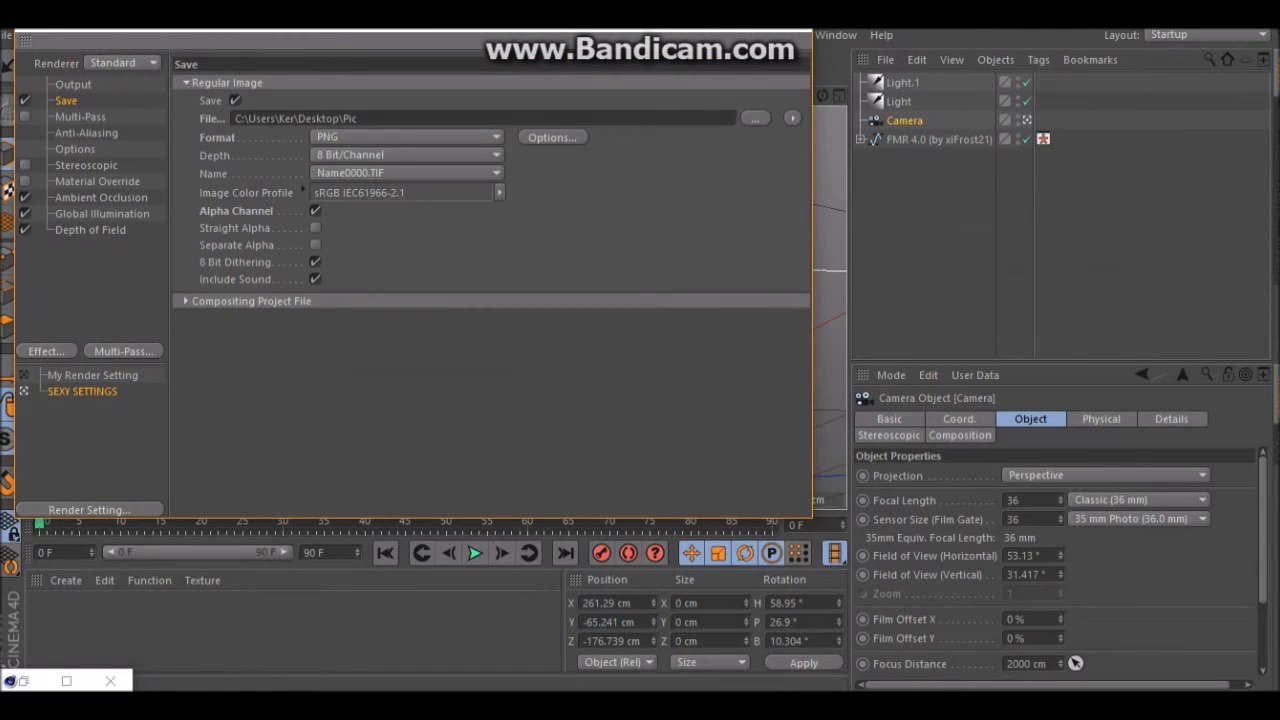
click(755, 118)
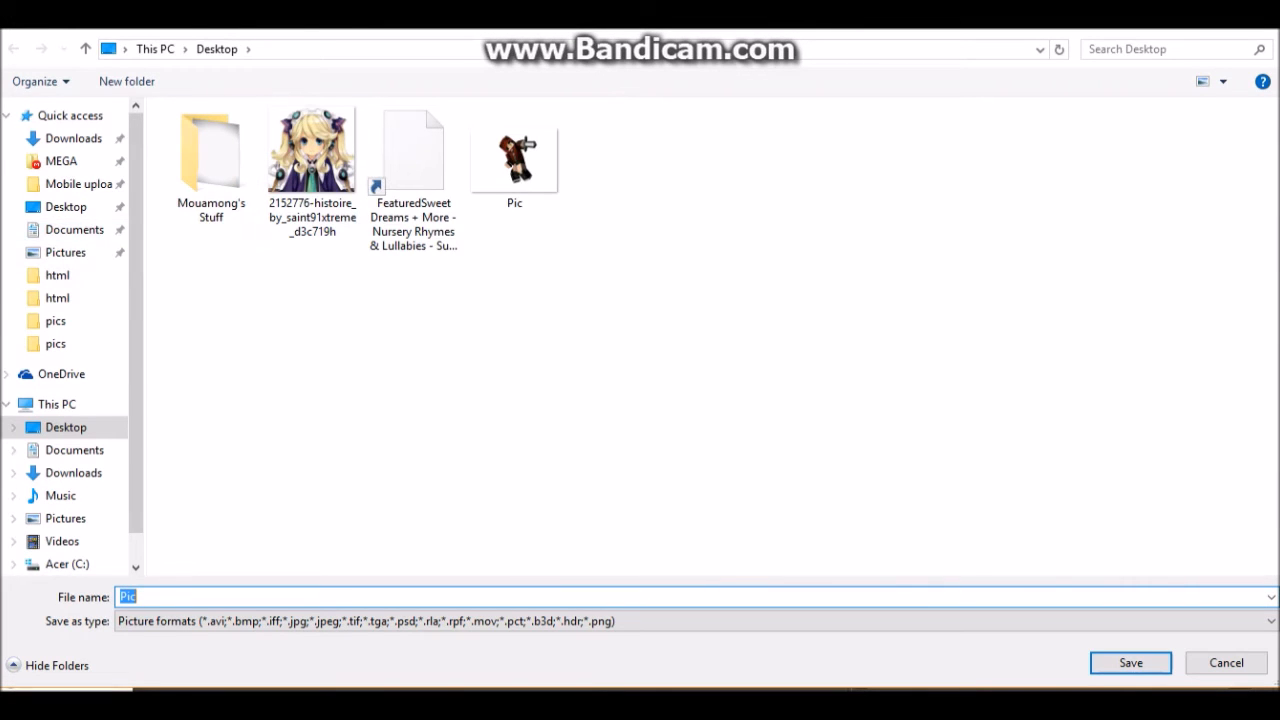
key(Return)
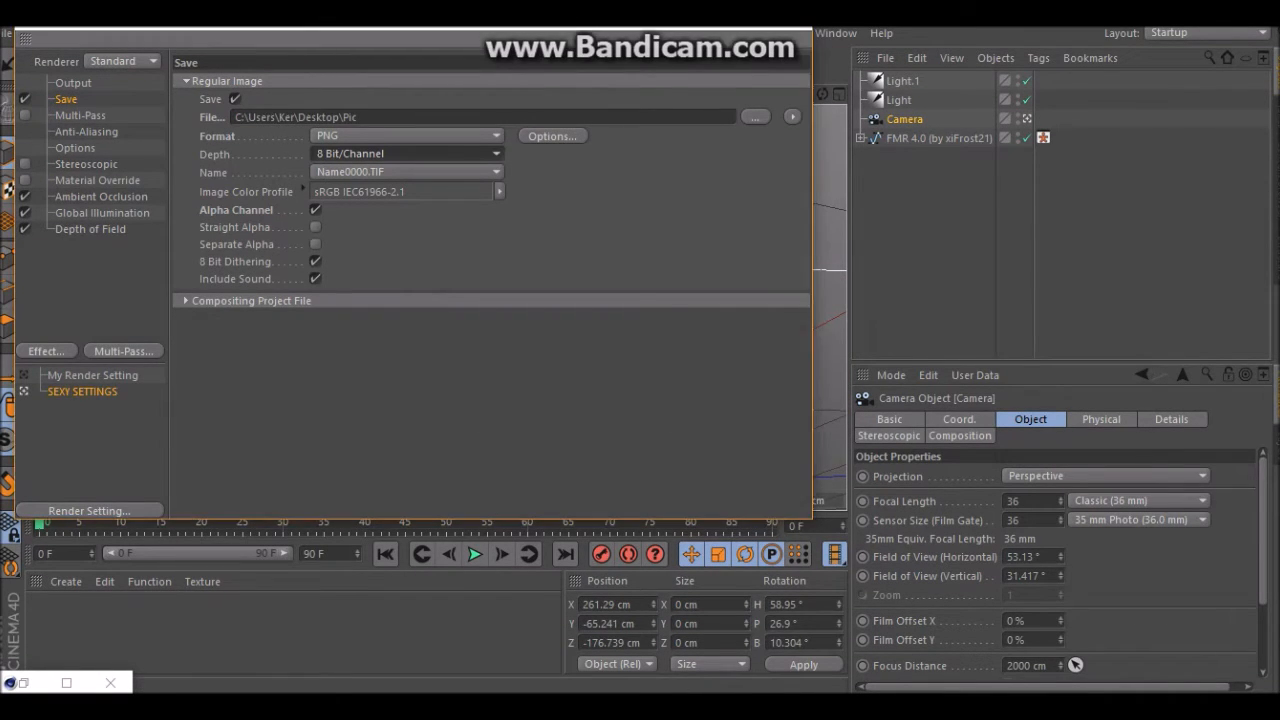
Examine the available Depth and Name options for the saved render image
click(408, 154)
click(408, 154)
click(408, 154)
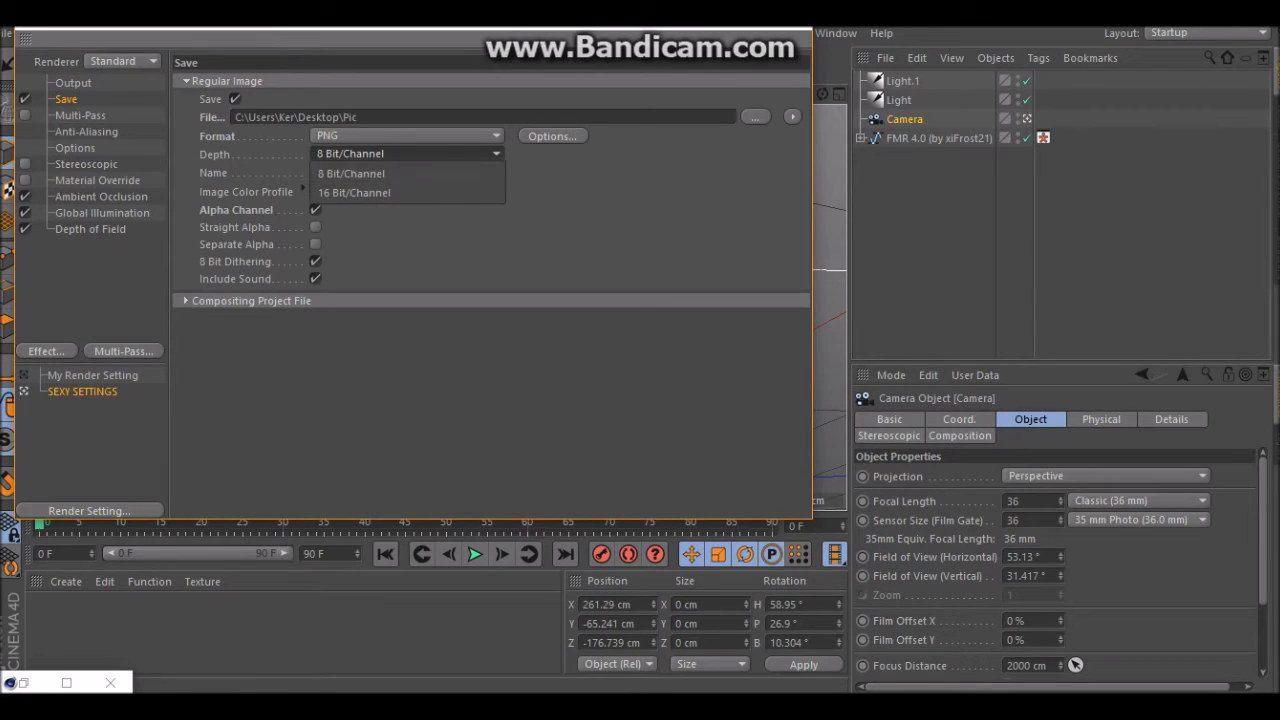
click(408, 154)
click(408, 154)
click(408, 154)
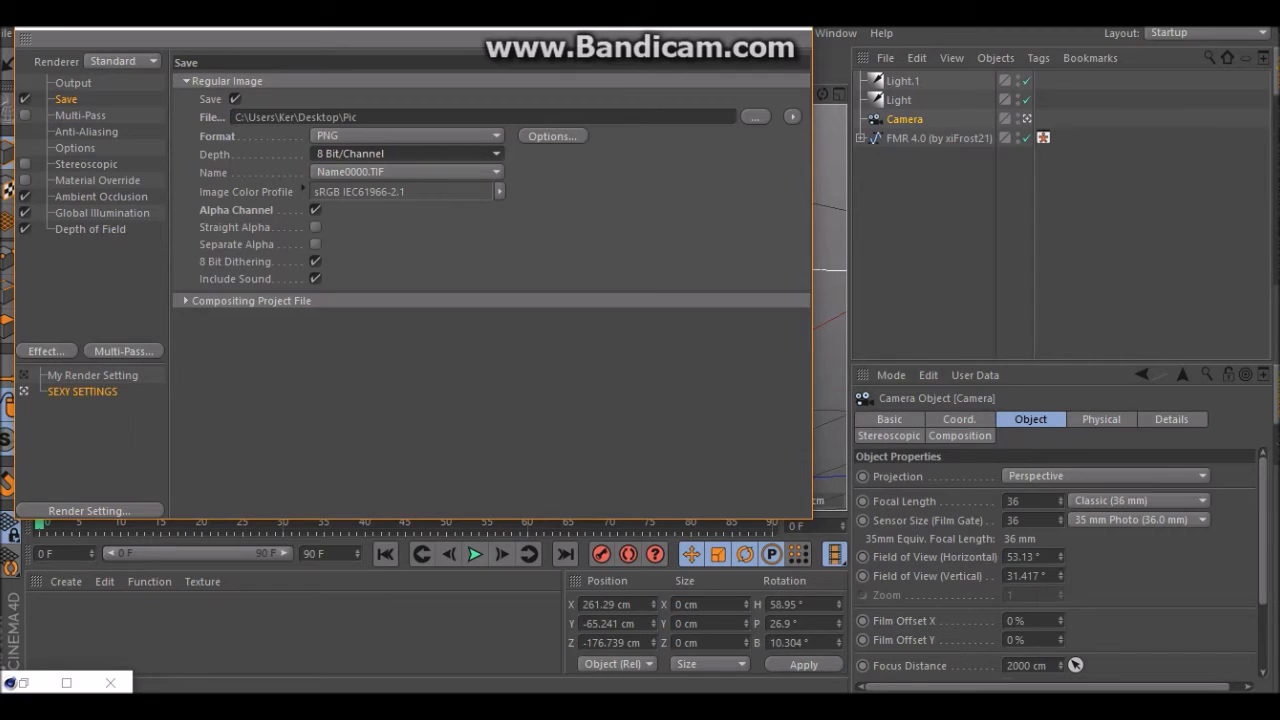
click(408, 172)
click(408, 172)
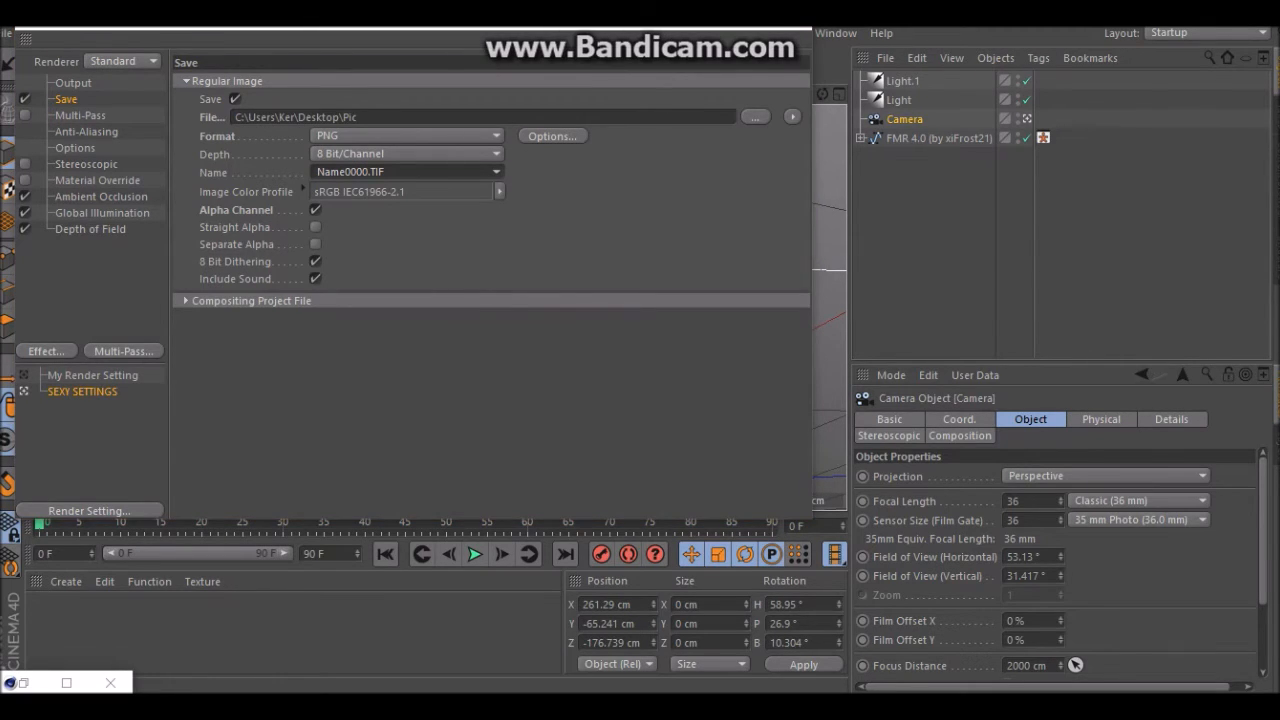
Switch to GIMP, open Pic.png from the Desktop as a layer, and move the character toward the forest on the banner's middle strip
click(790, 28)
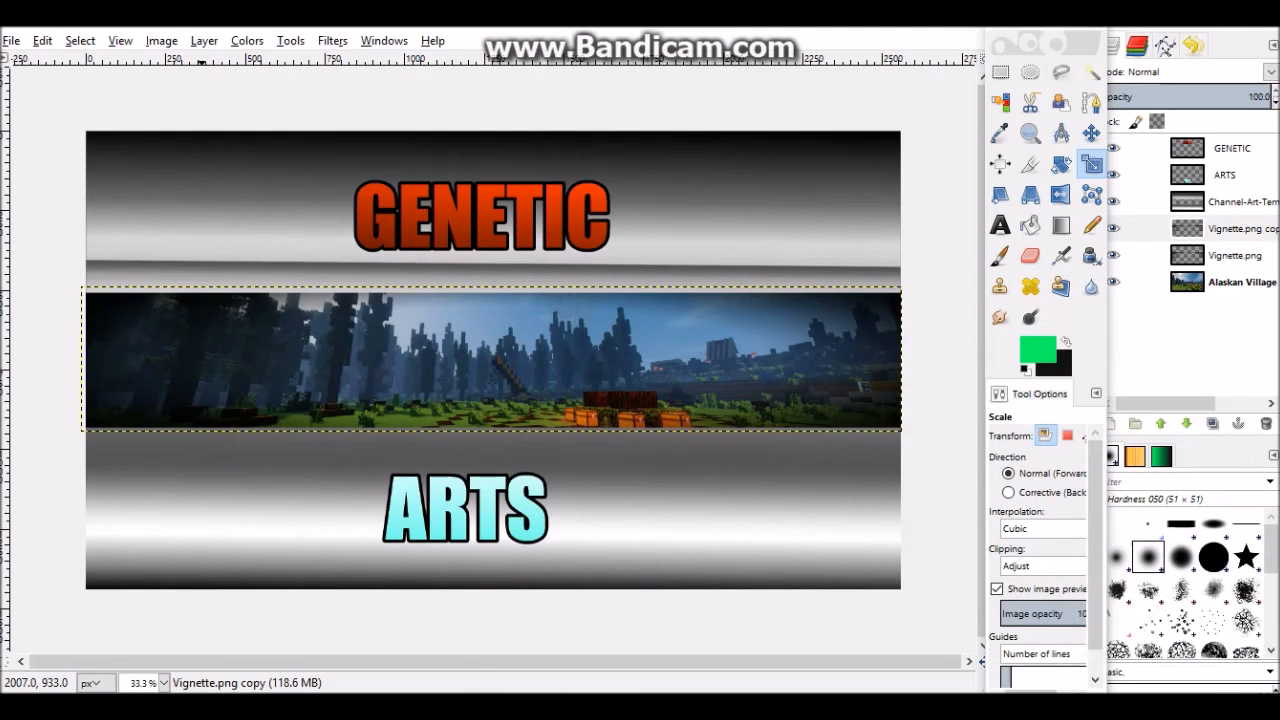
click(11, 40)
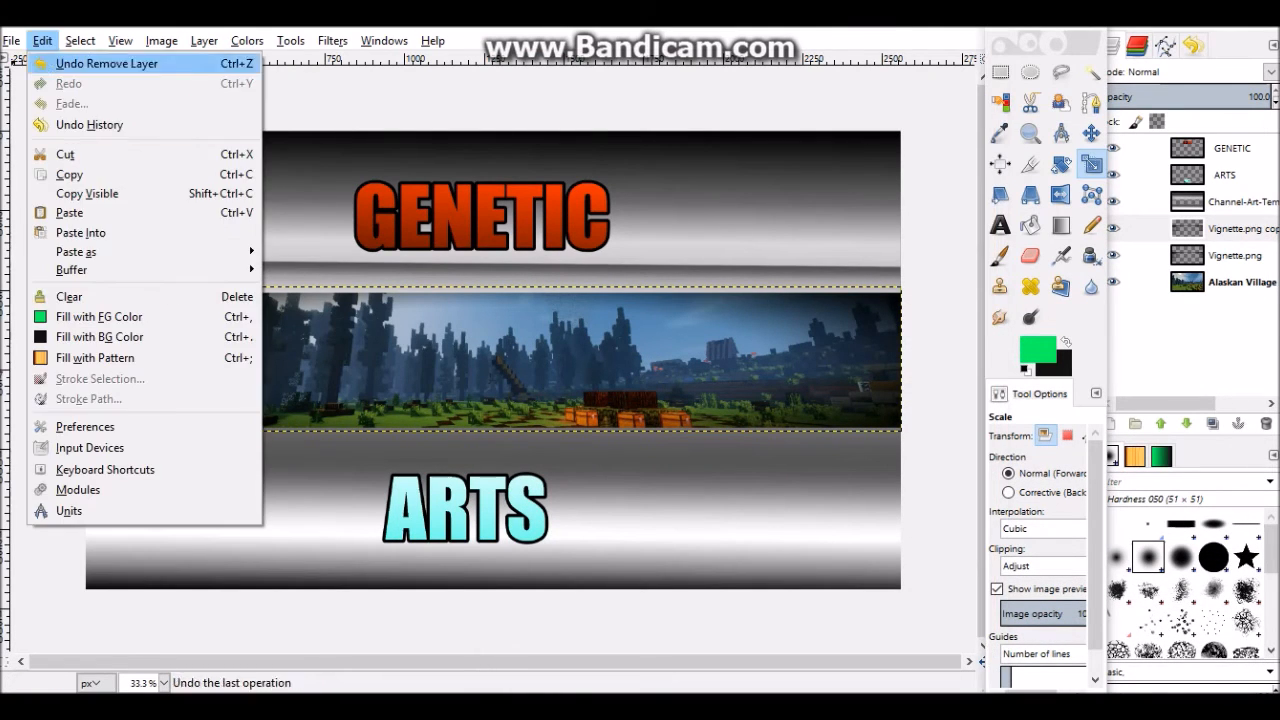
click(60, 122)
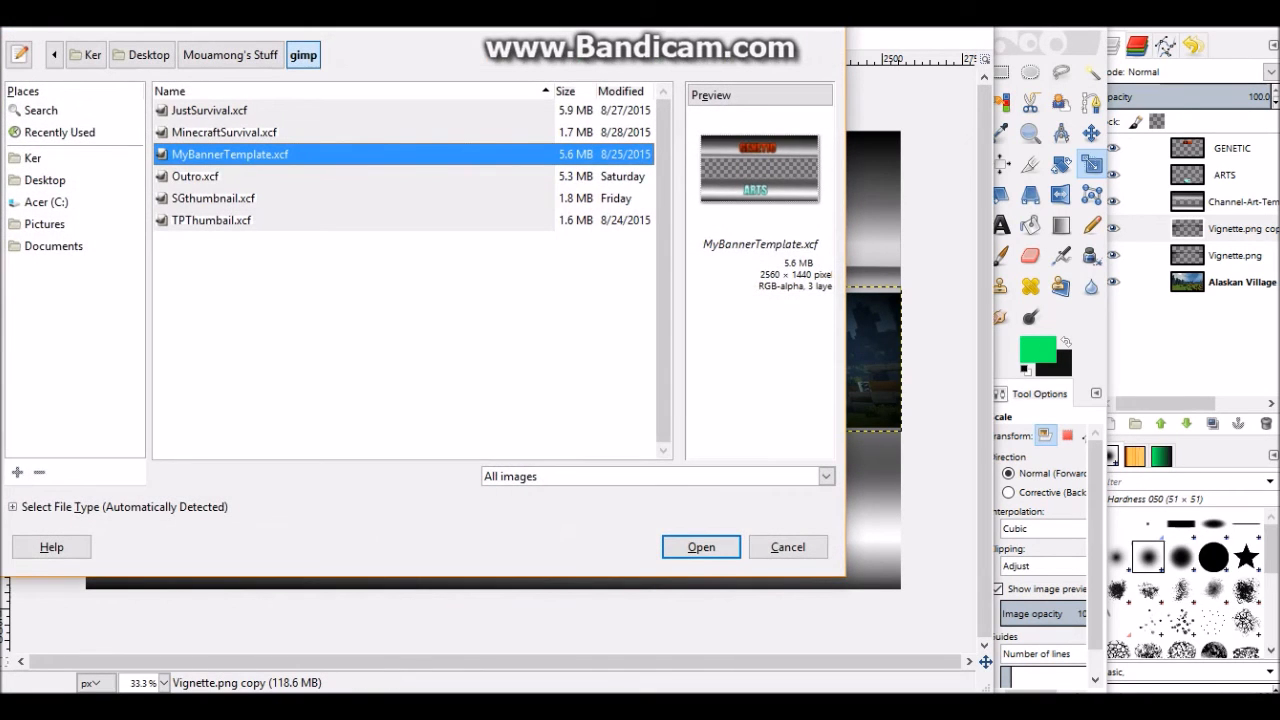
click(45, 180)
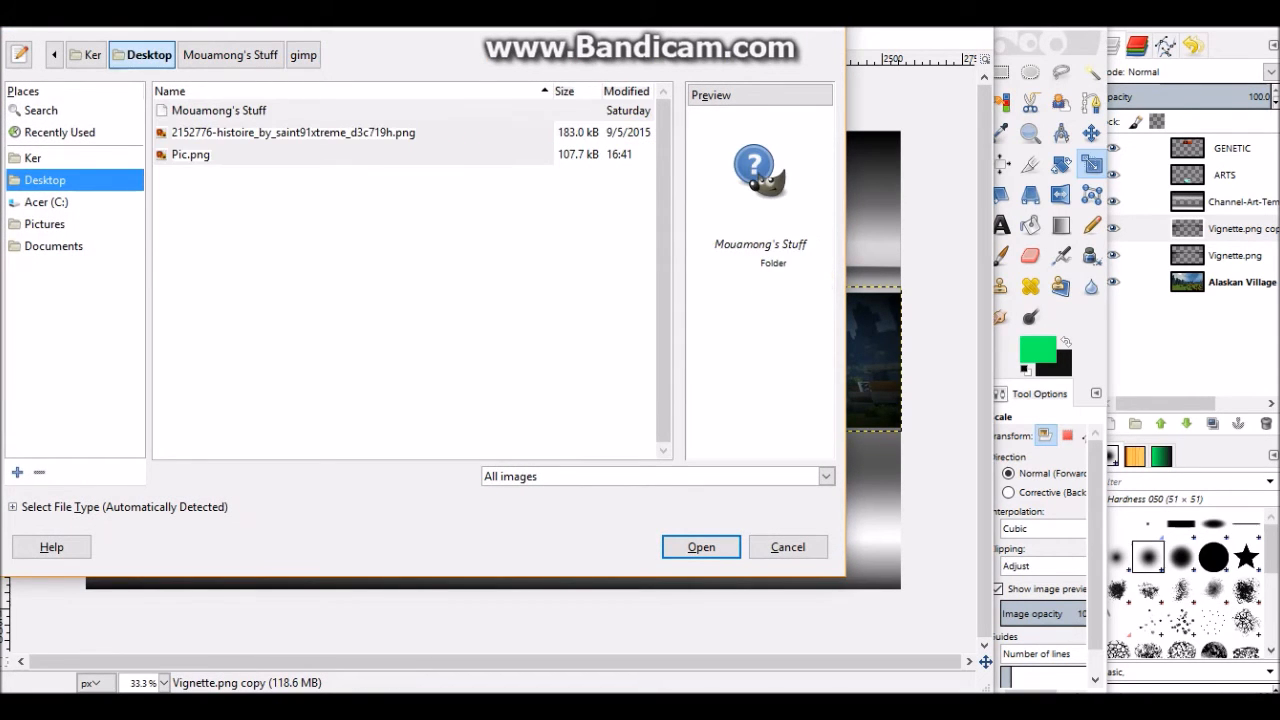
click(191, 154)
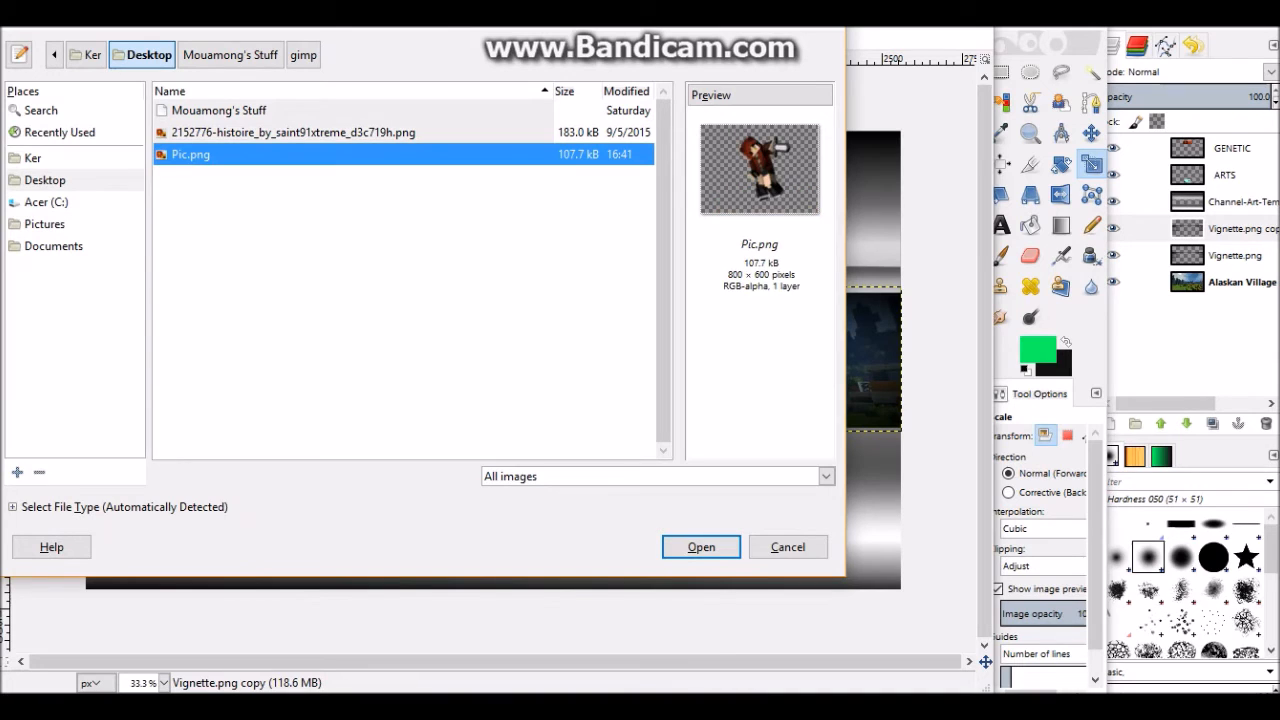
click(701, 547)
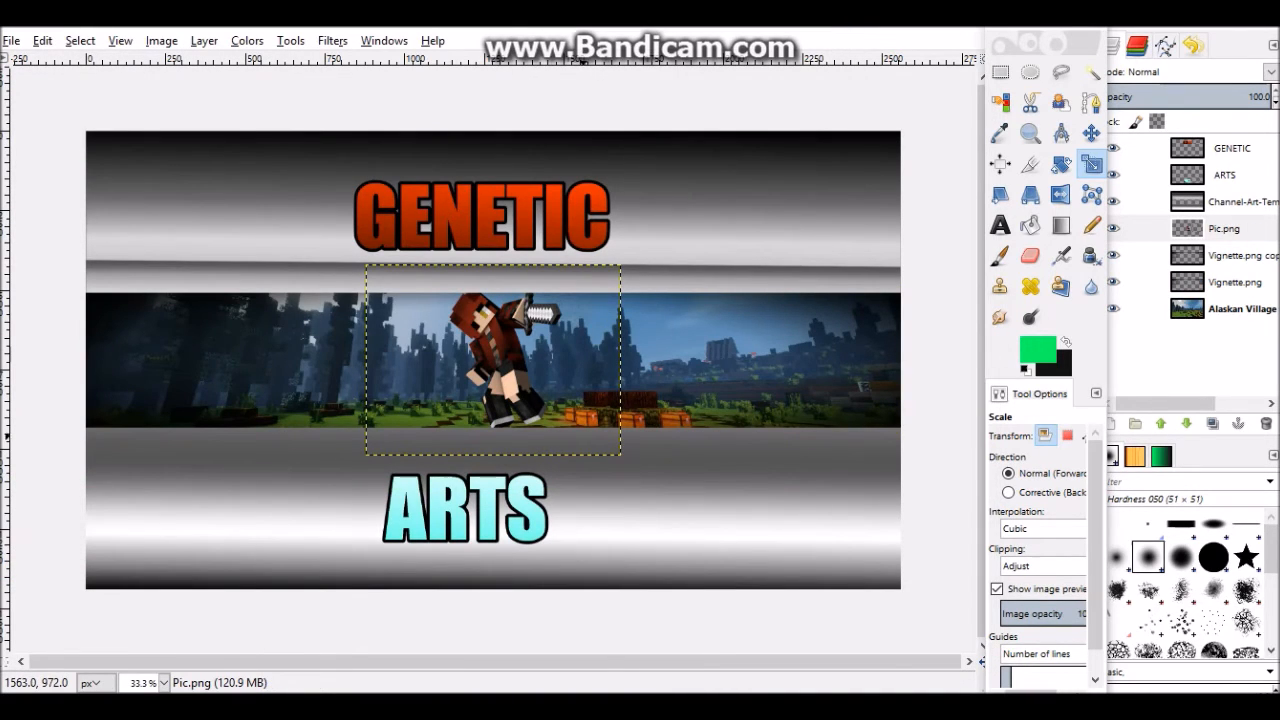
key(m)
drag(505, 349, 416, 378)
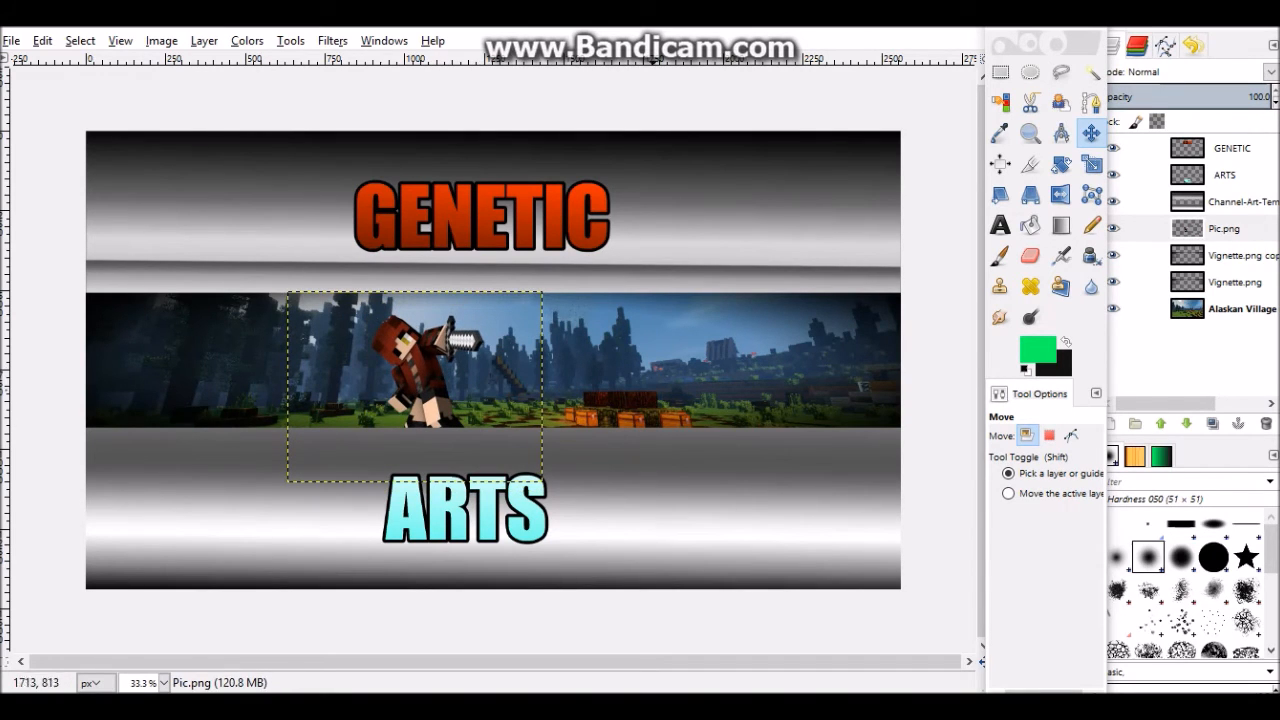
Rotate the Pic.png layer by 6.85 degrees and shift the character about 42 px left and 18 px up on the banner
click(1061, 164)
click(416, 386)
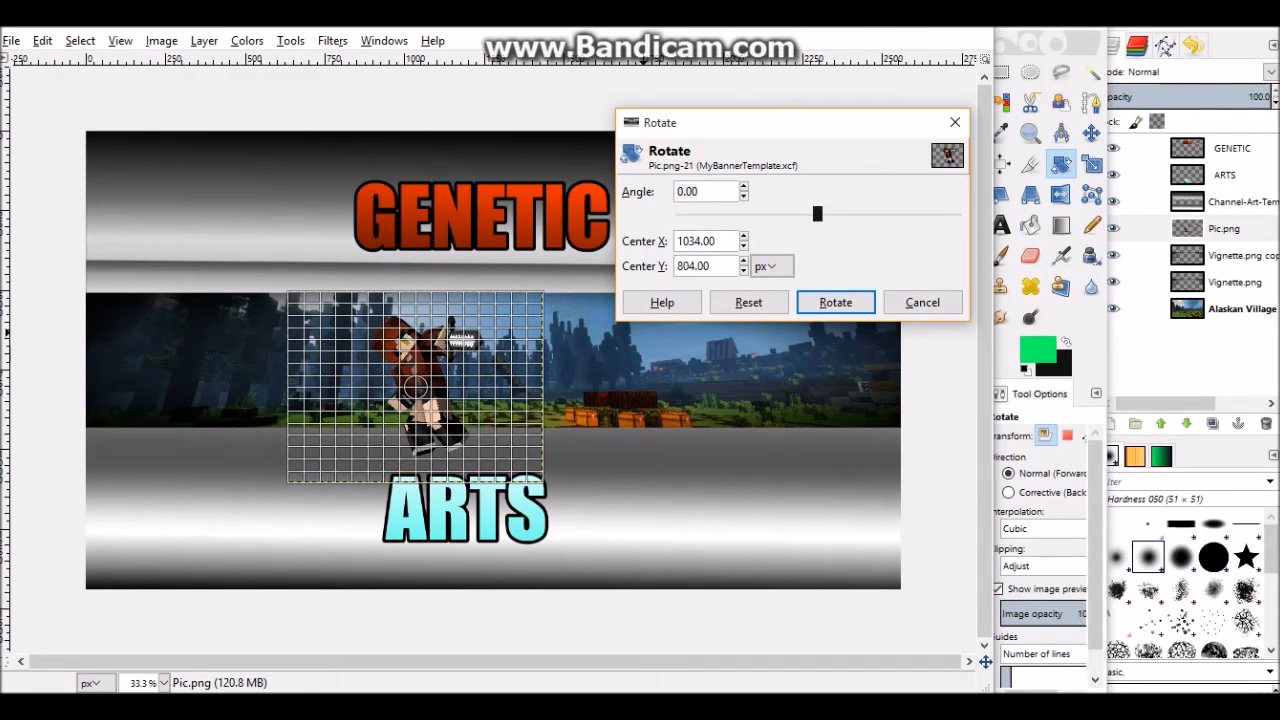
drag(818, 214, 823, 214)
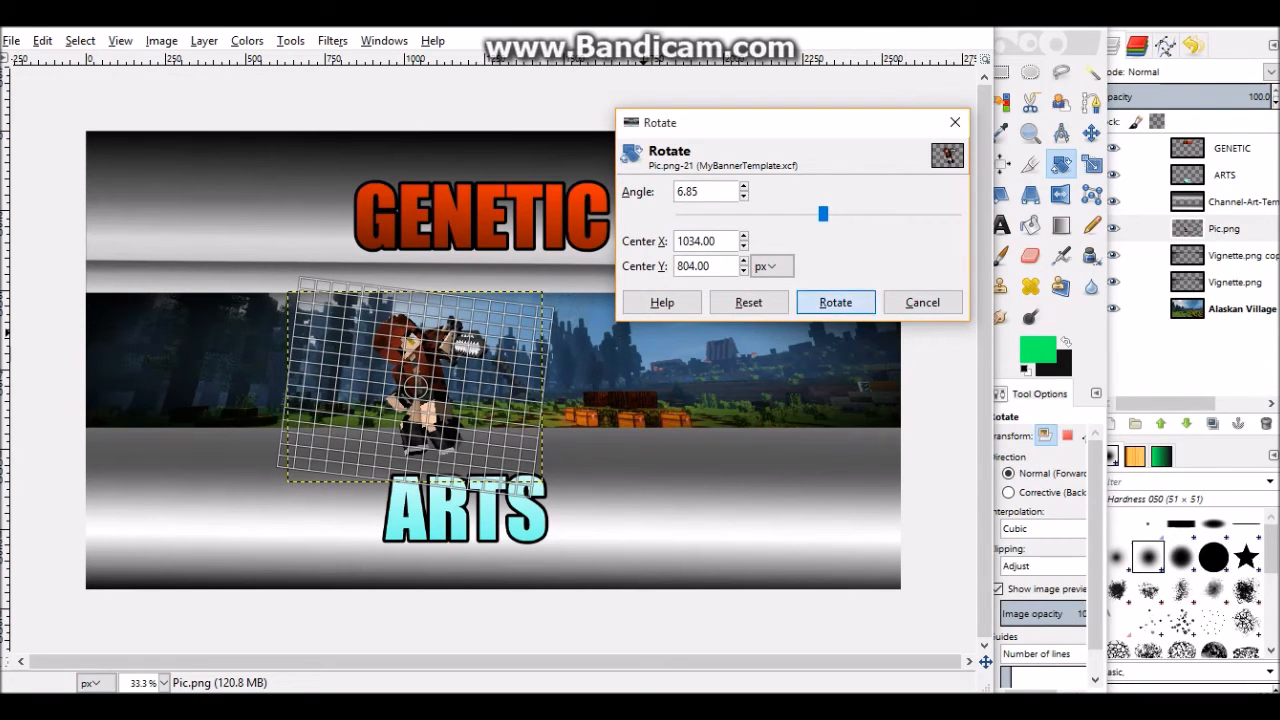
click(835, 302)
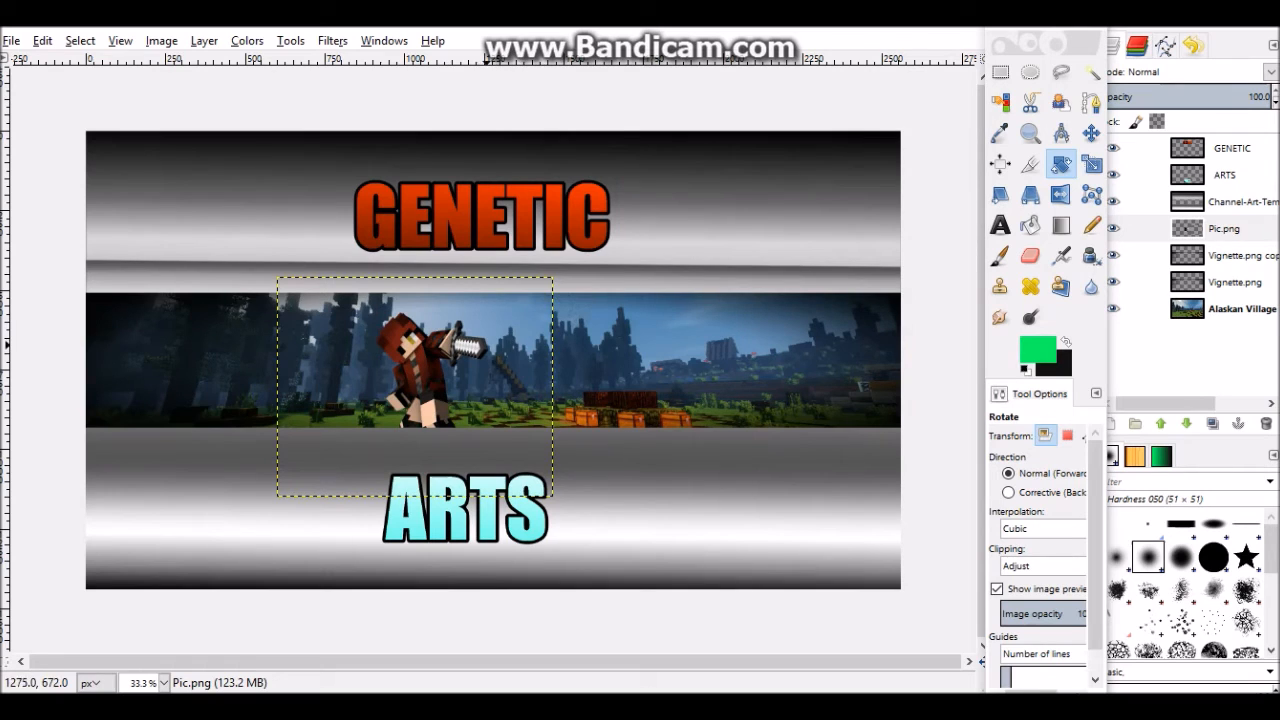
key(m)
drag(416, 387, 401, 381)
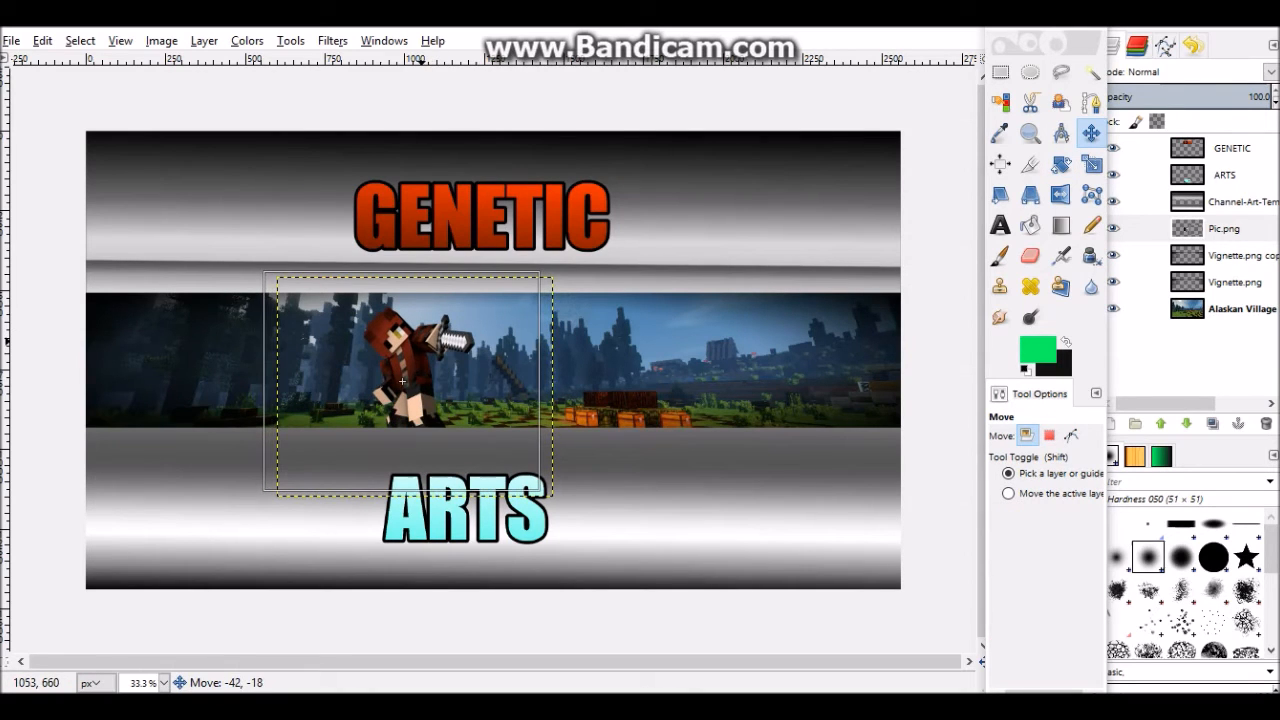
Examine the character's legs, face and sword up close against the forest background
ctrl+scroll(401, 381, up, 6)
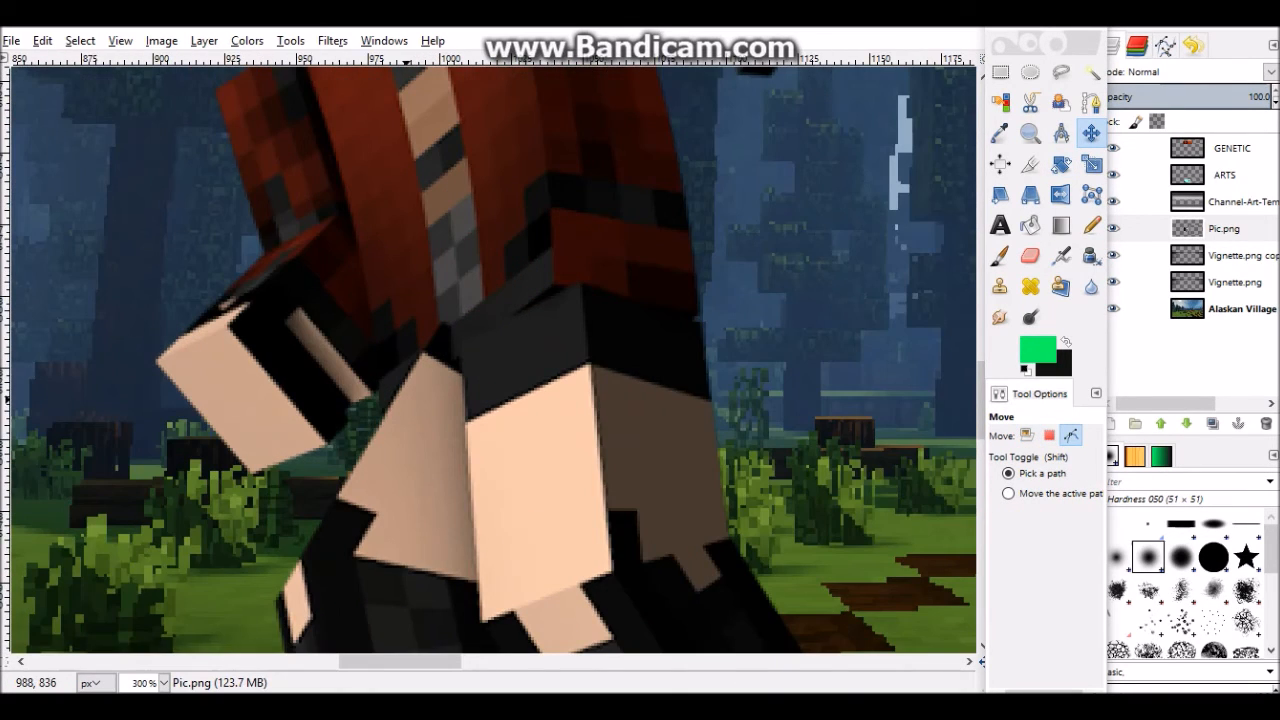
ctrl+scroll(418, 401, down, 1)
ctrl+scroll(568, 424, up, 3)
ctrl+scroll(571, 424, down, 3)
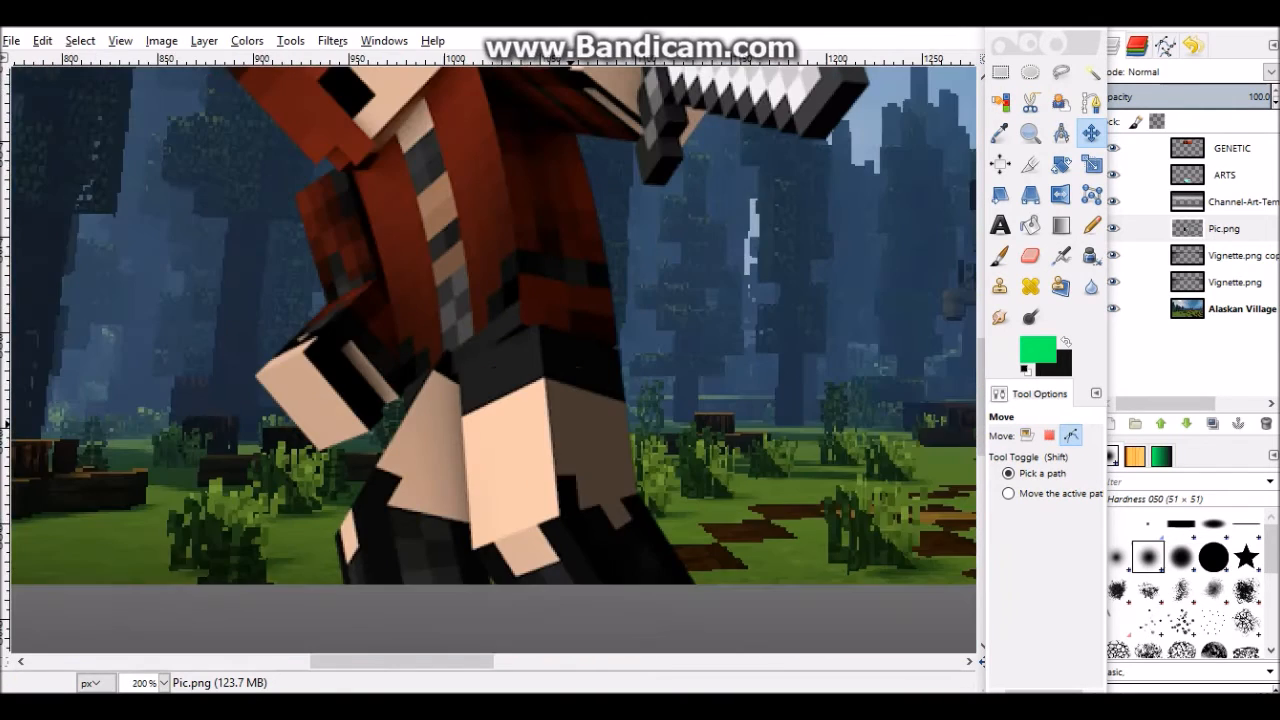
ctrl+scroll(583, 420, down, 2)
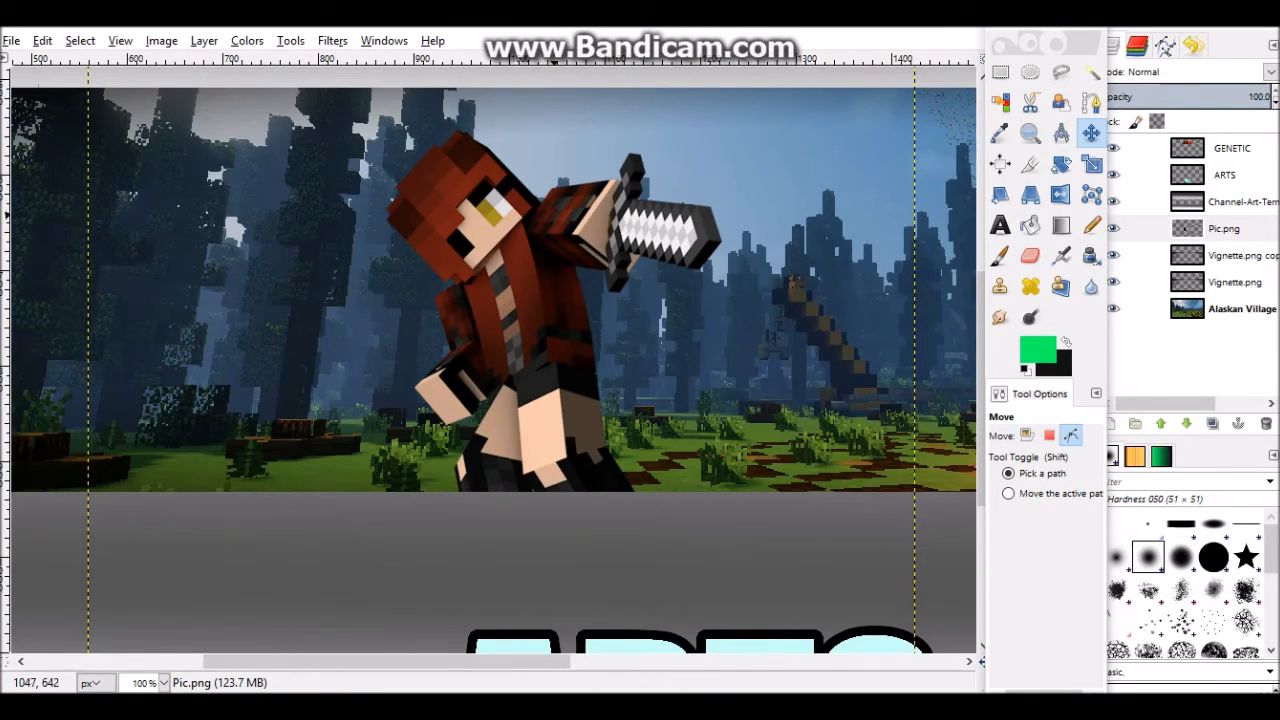
ctrl+scroll(557, 212, up, 5)
ctrl+scroll(429, 342, down, 8)
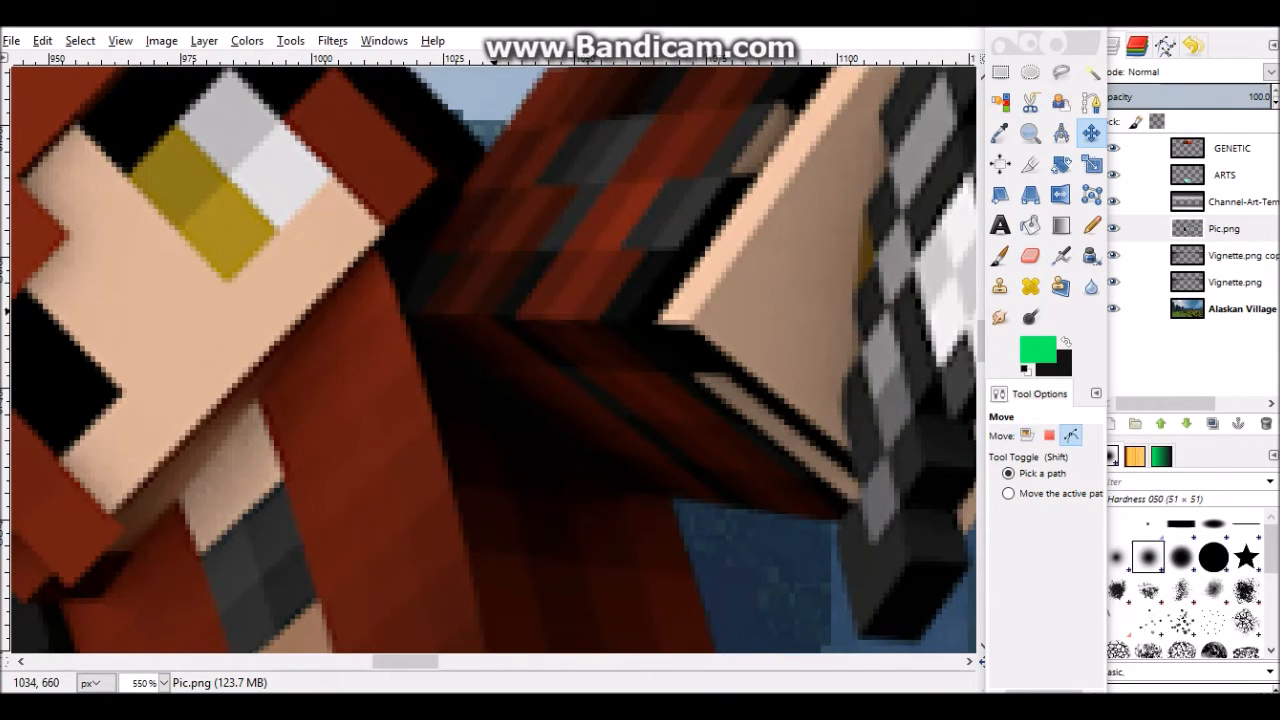
ctrl+scroll(515, 335, up, 2)
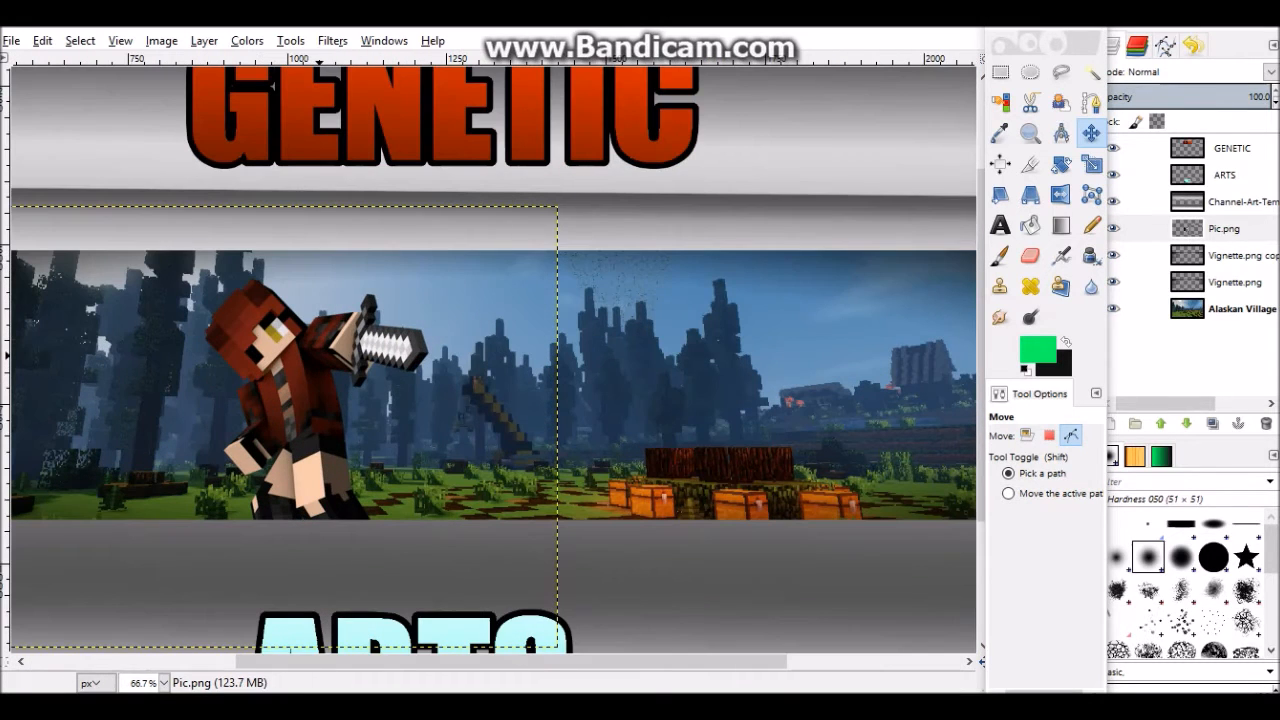
Sample the red-brown of the character's hair as the foreground color
key(t)
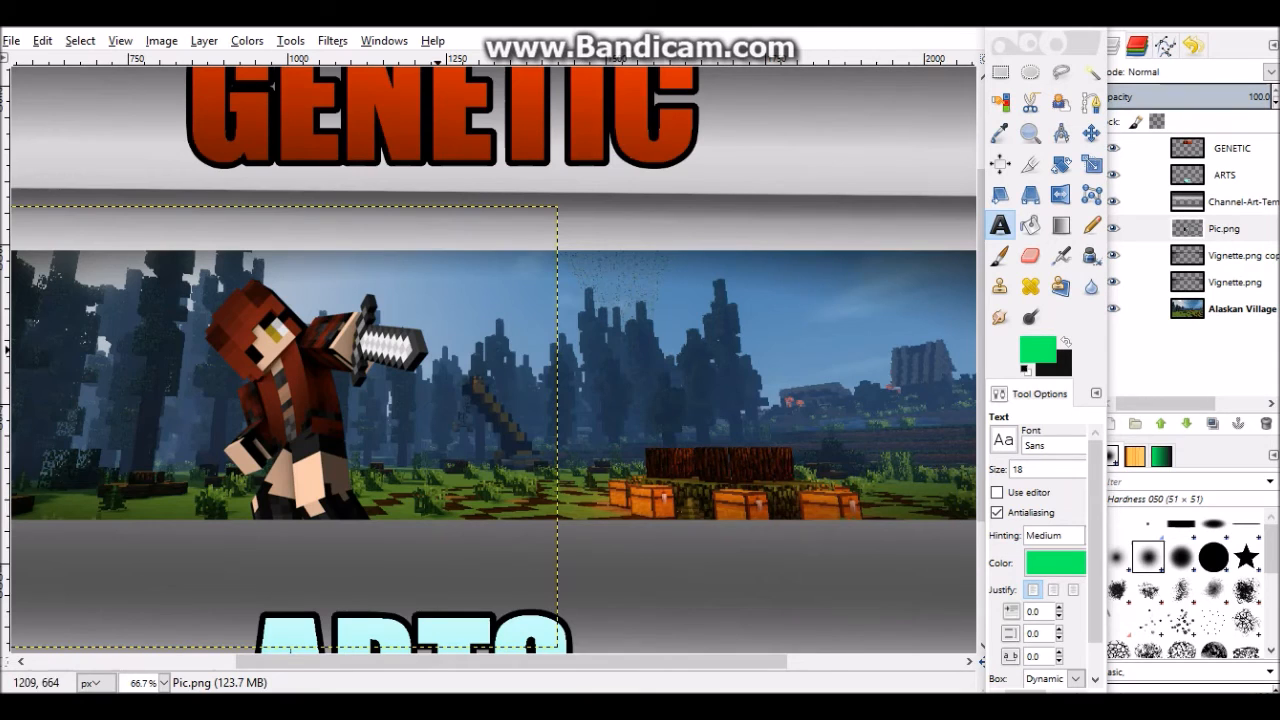
ctrl+scroll(435, 335, up, 4)
ctrl+scroll(435, 335, down, 4)
ctrl+scroll(289, 389, up, 4)
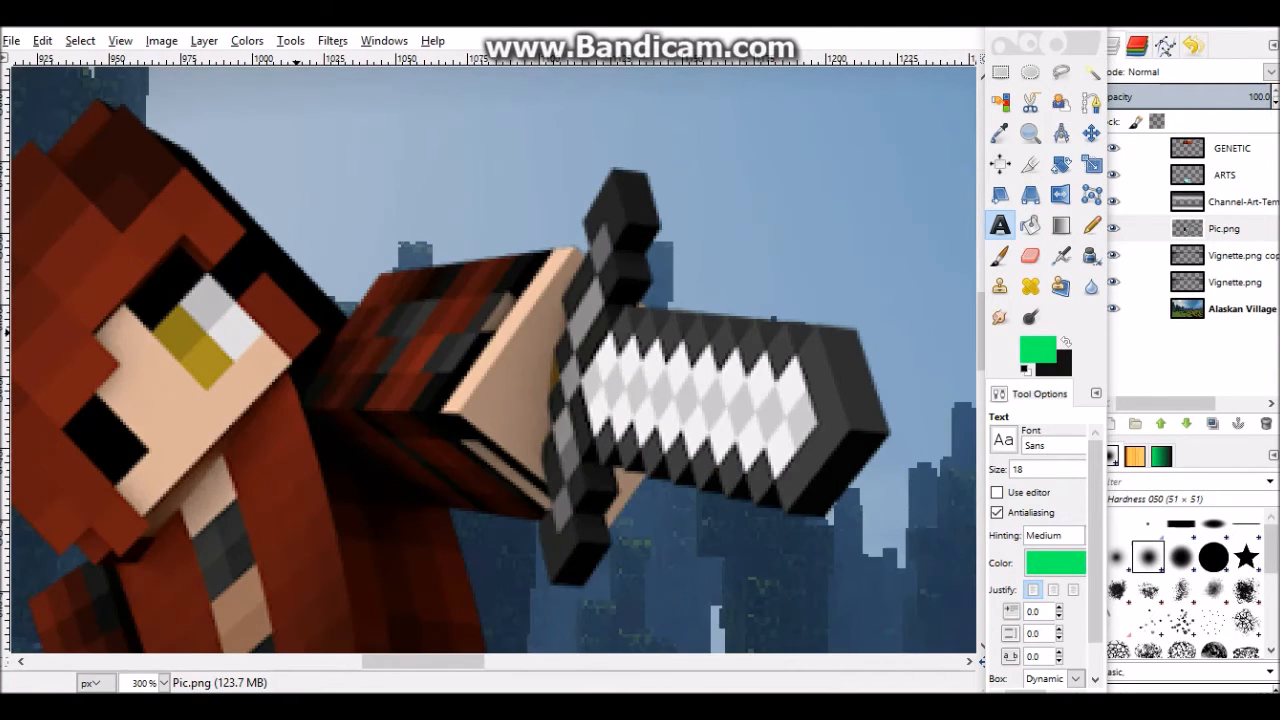
key(o)
scroll(490, 355, down, 3)
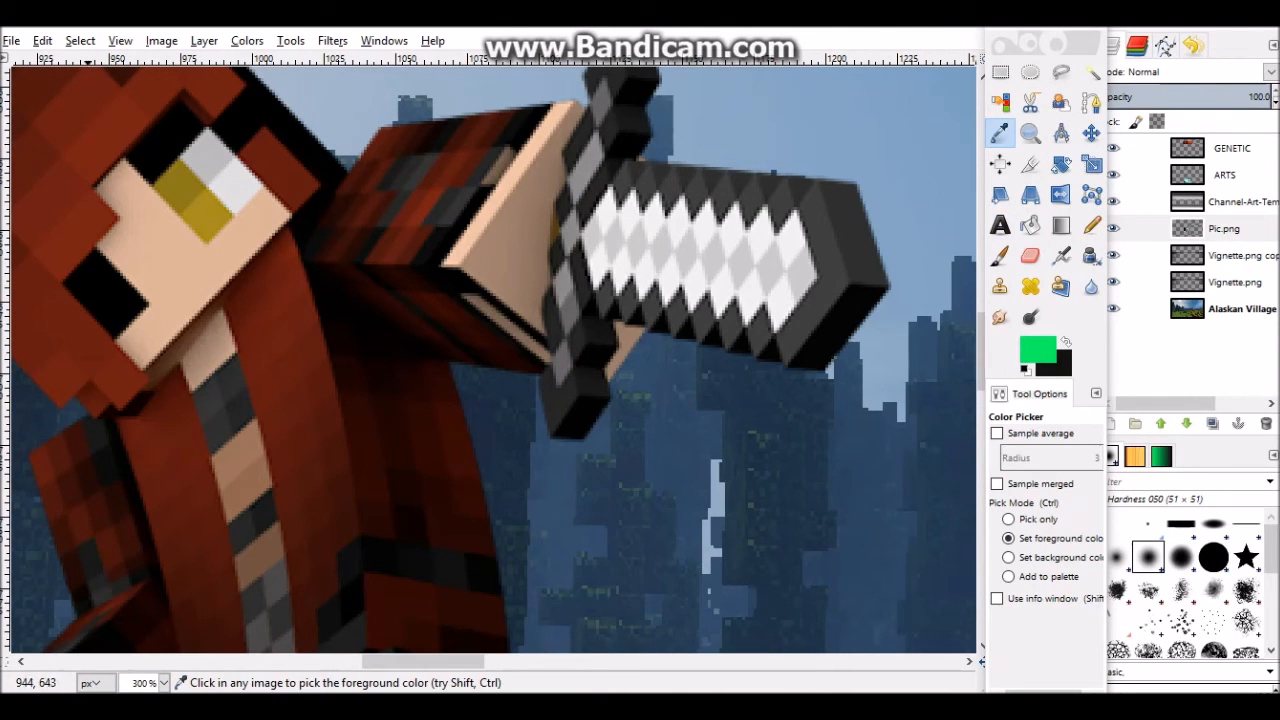
click(92, 205)
ctrl+scroll(97, 210, down, 3)
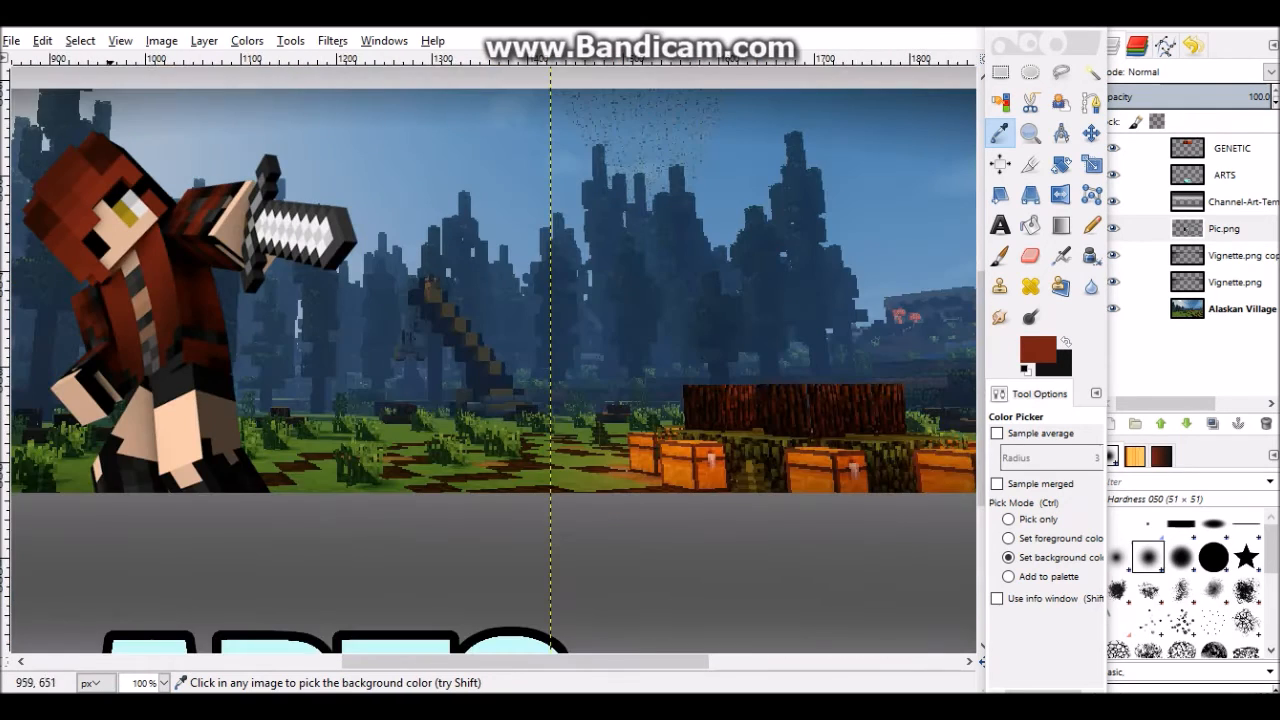
ctrl+scroll(223, 295, down, 3)
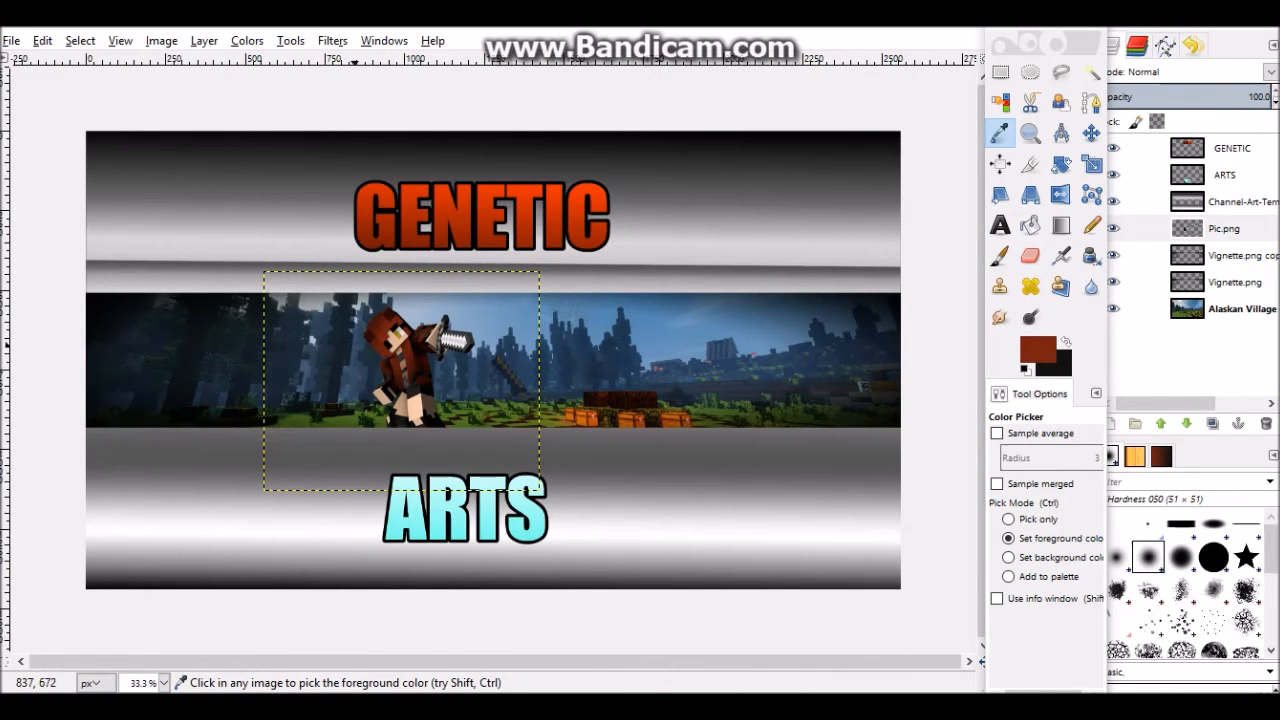
Swap the foreground and background colors and set the foreground to white for the text
key(t)
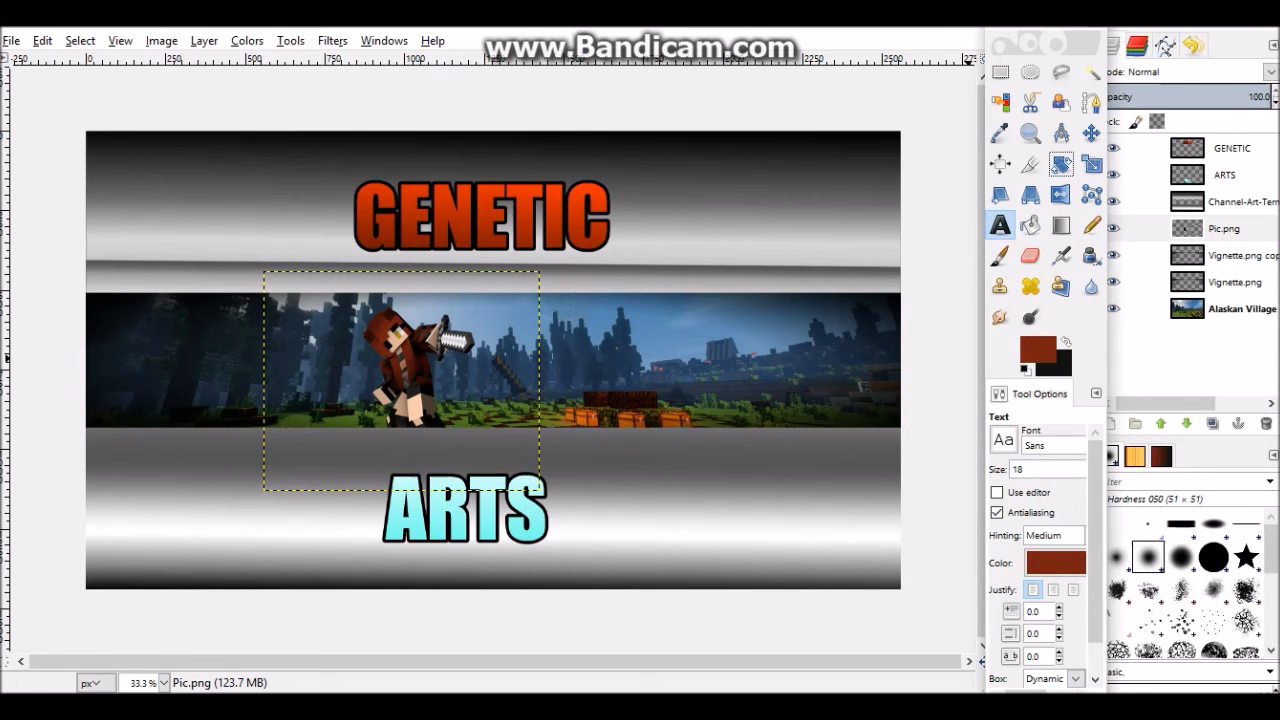
click(1066, 342)
click(1037, 349)
click(12, 214)
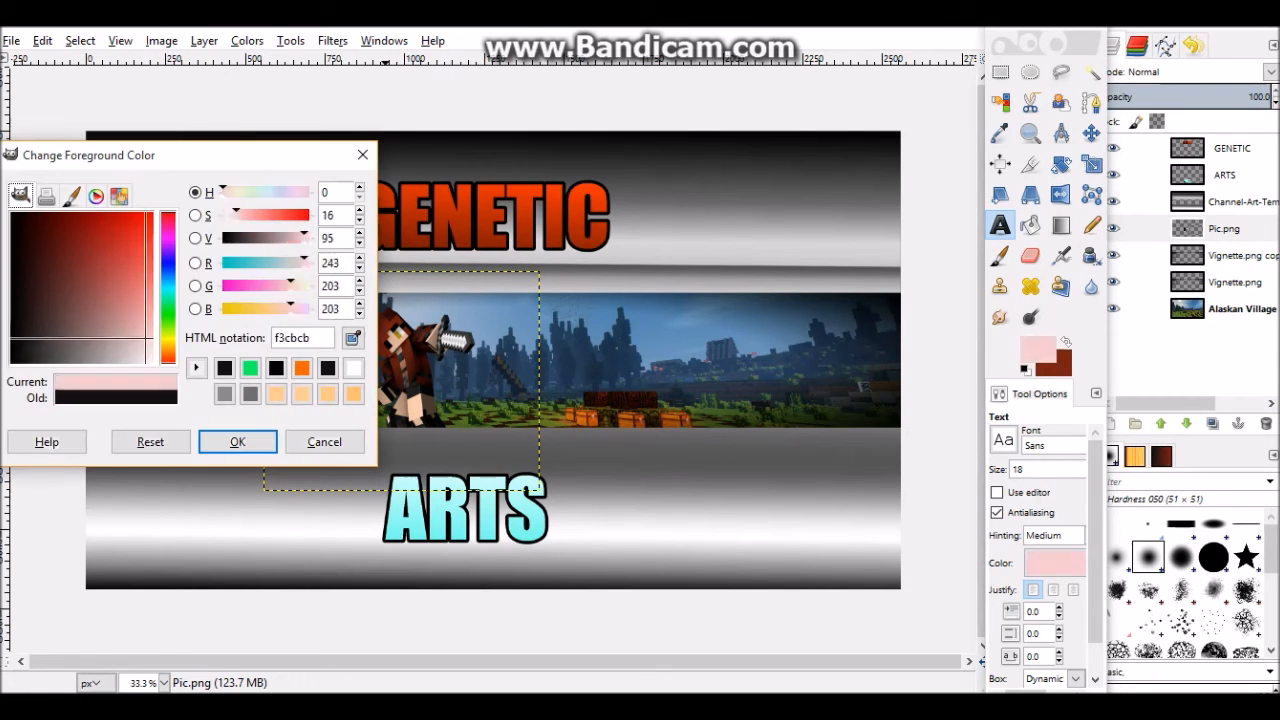
click(237, 441)
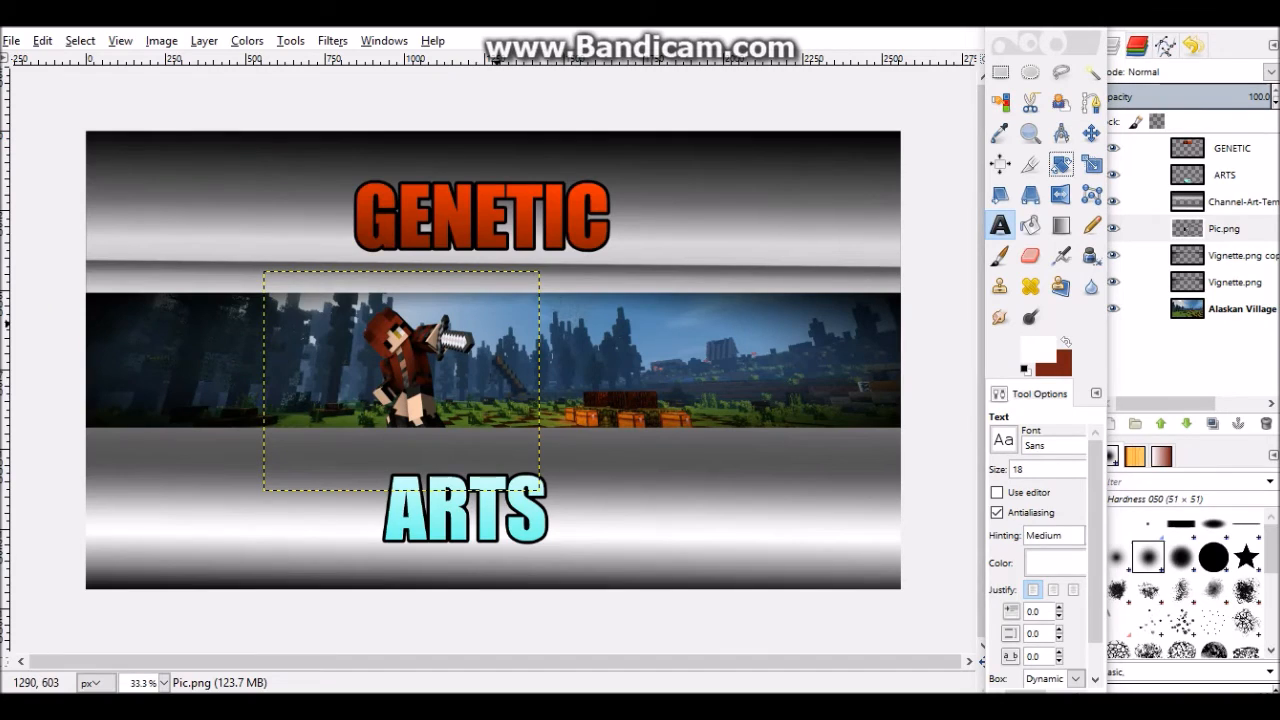
click(485, 312)
text(IM)
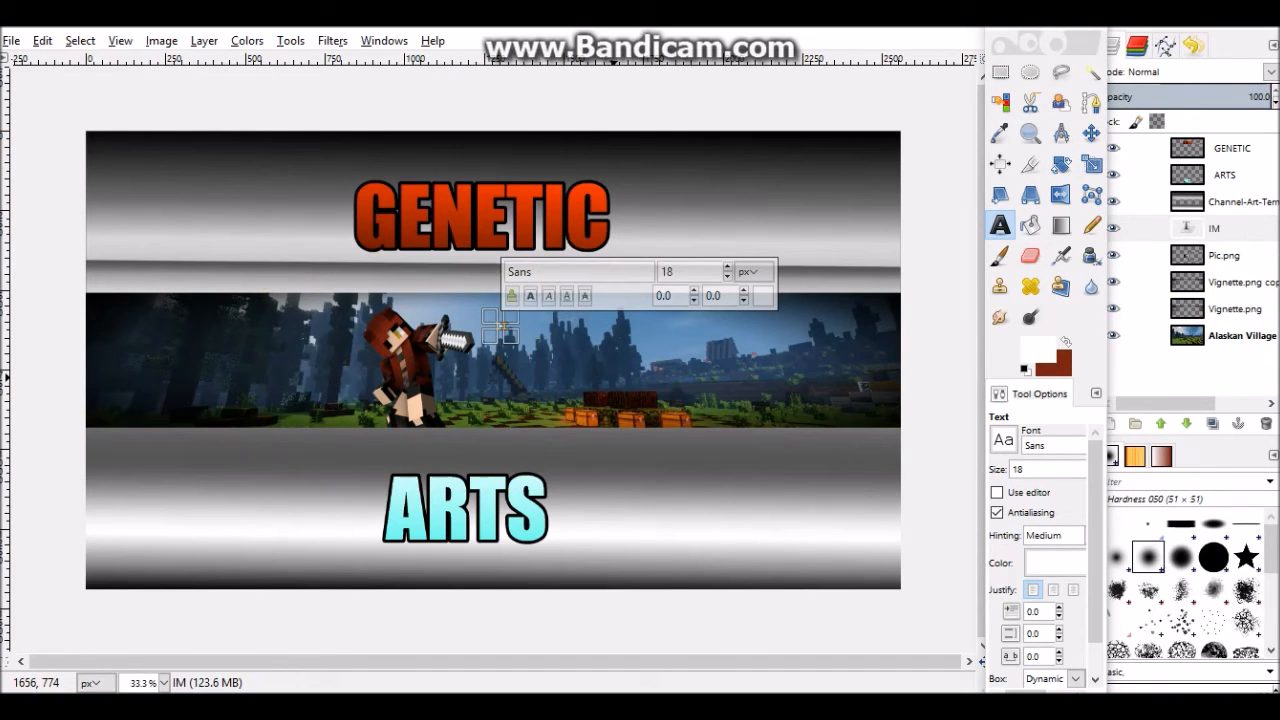
key(BackSpace)
key(BackSpace)
Set the text size to 150 px
drag(1032, 470, 785, 474)
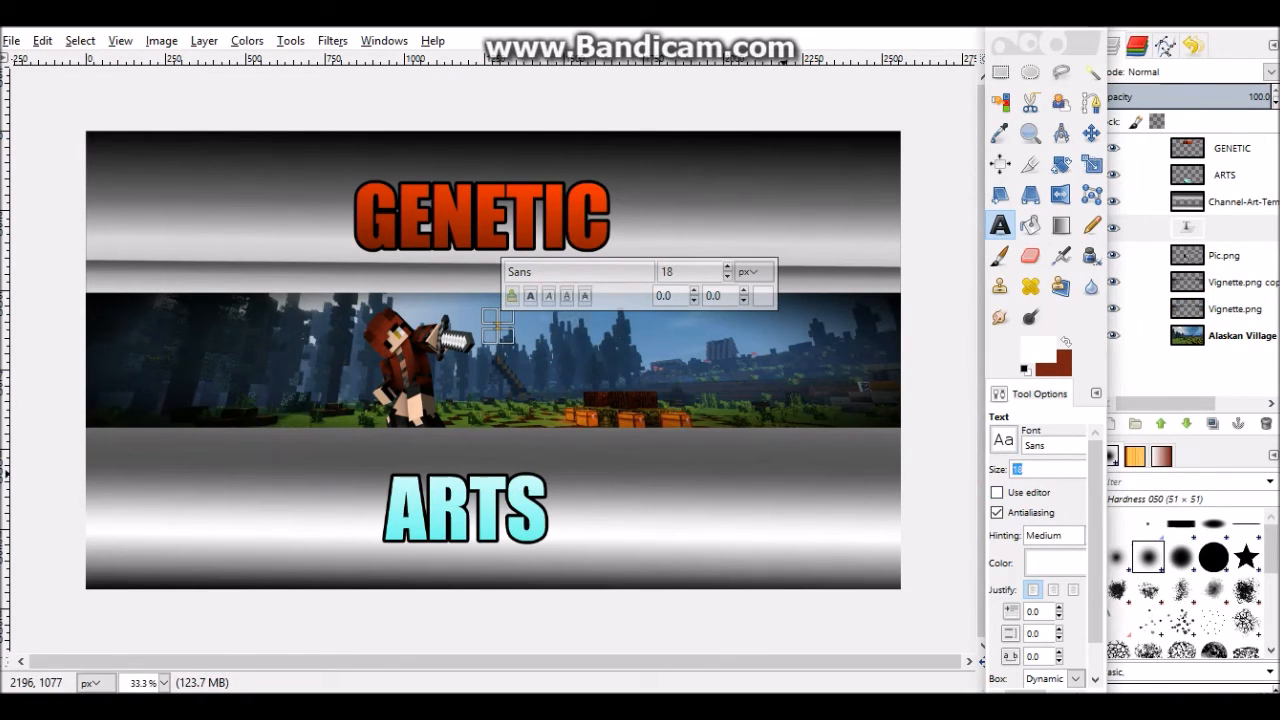
text(150)
key(Return)
Look through the available fonts and choose ! PEPSI ! for the text
click(1003, 440)
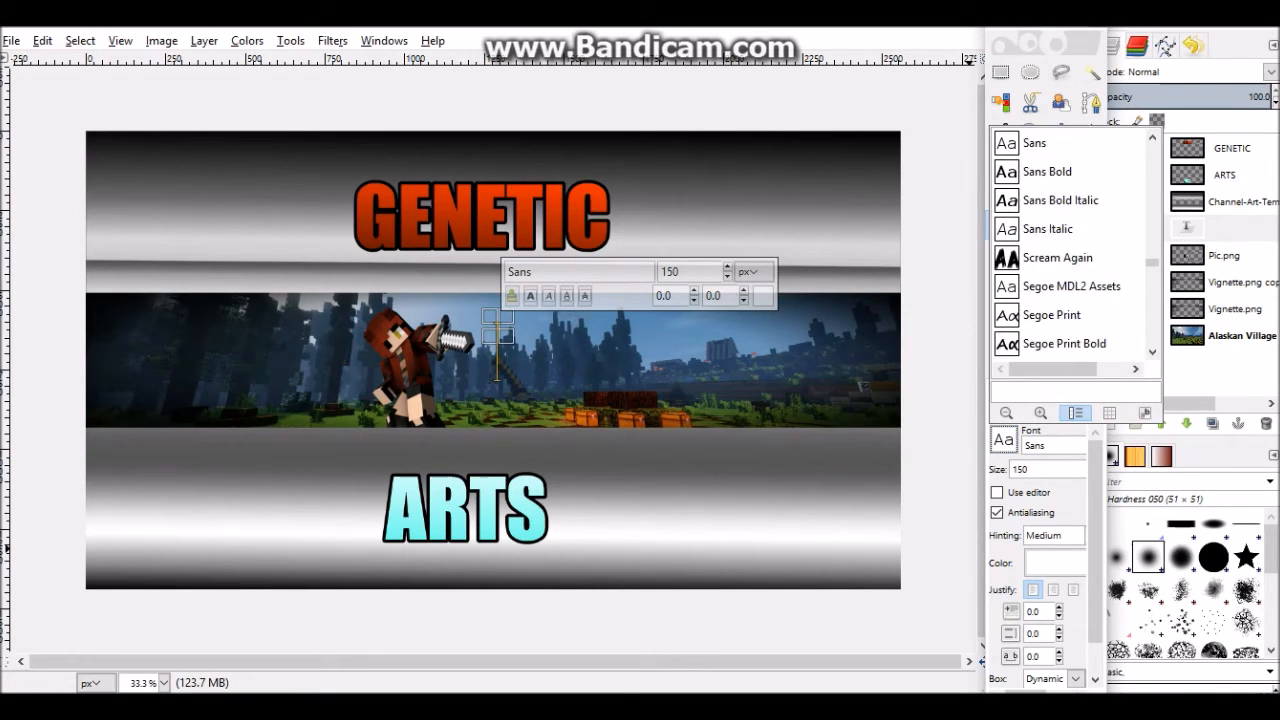
scroll(1070, 245, up, 3)
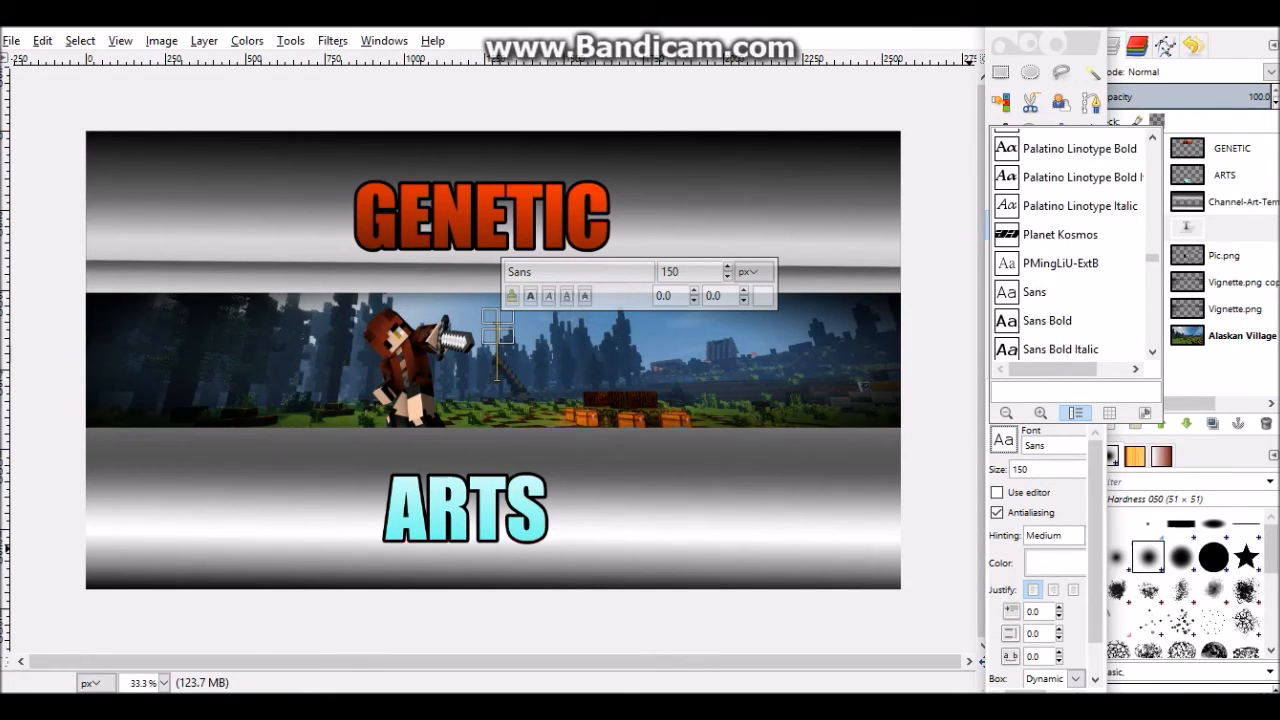
scroll(1070, 245, up, 5)
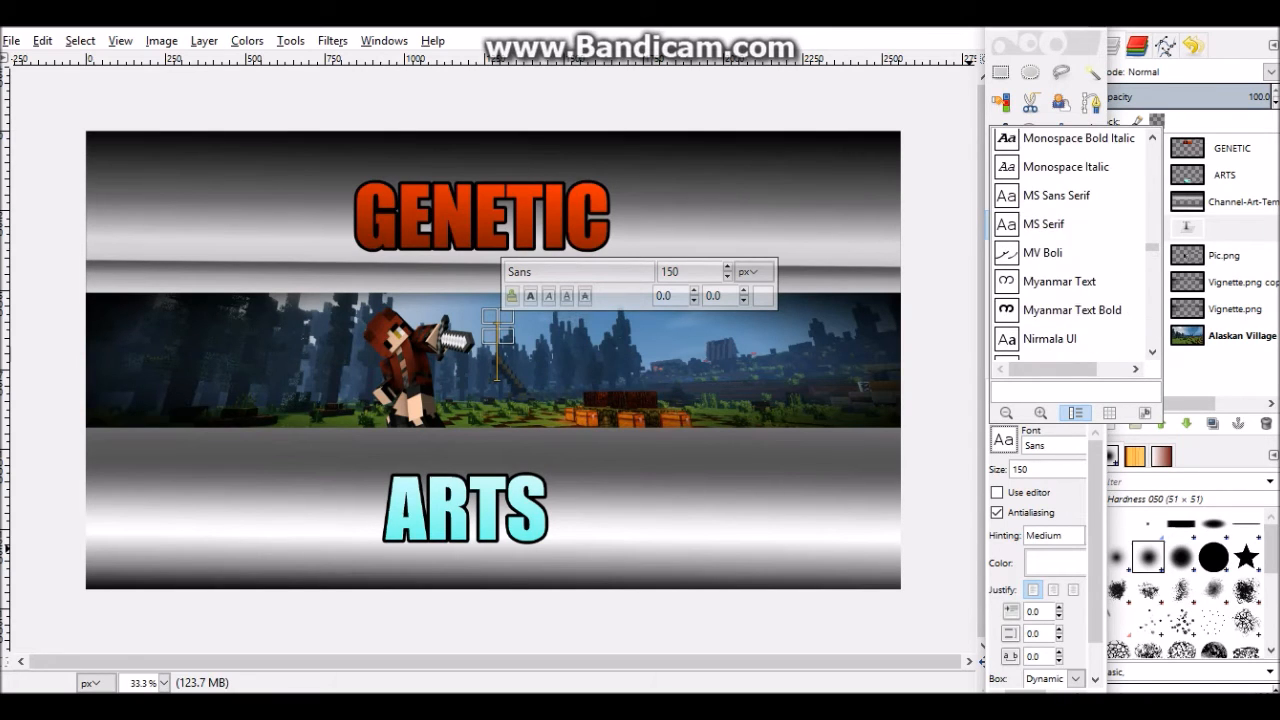
scroll(1070, 245, up, 5)
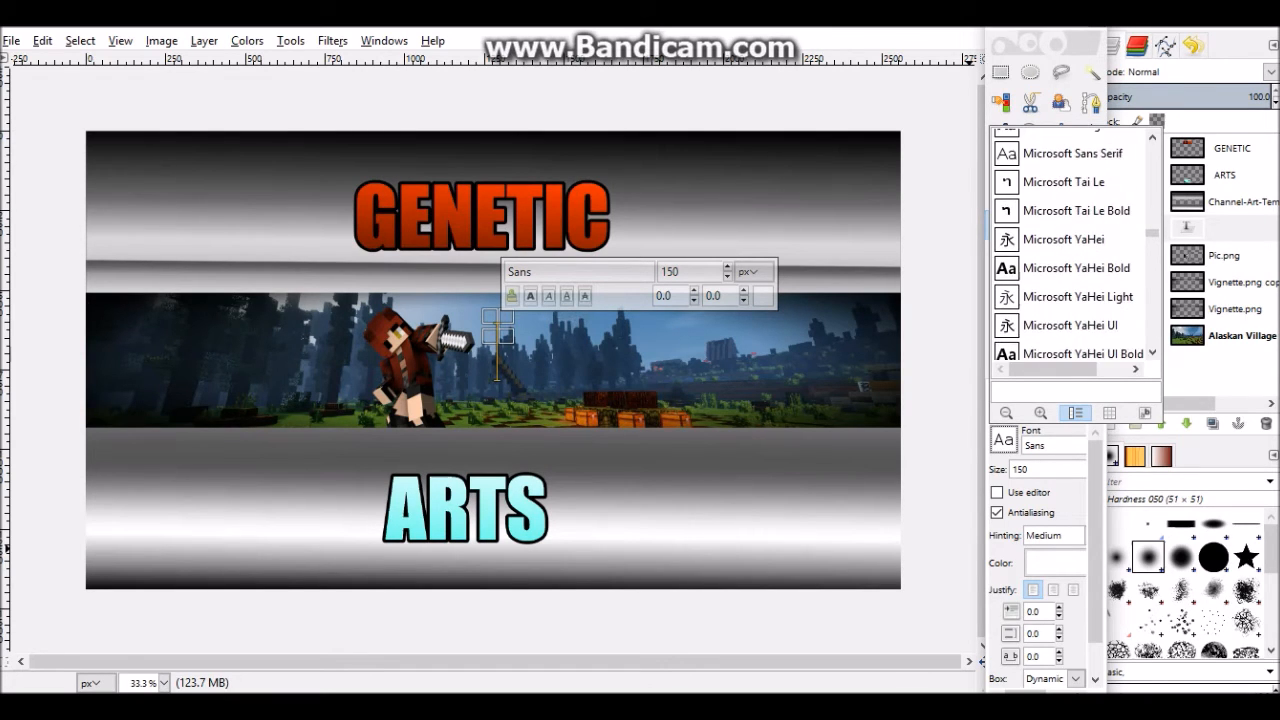
scroll(1070, 245, up, 2)
scroll(1070, 245, down, 6)
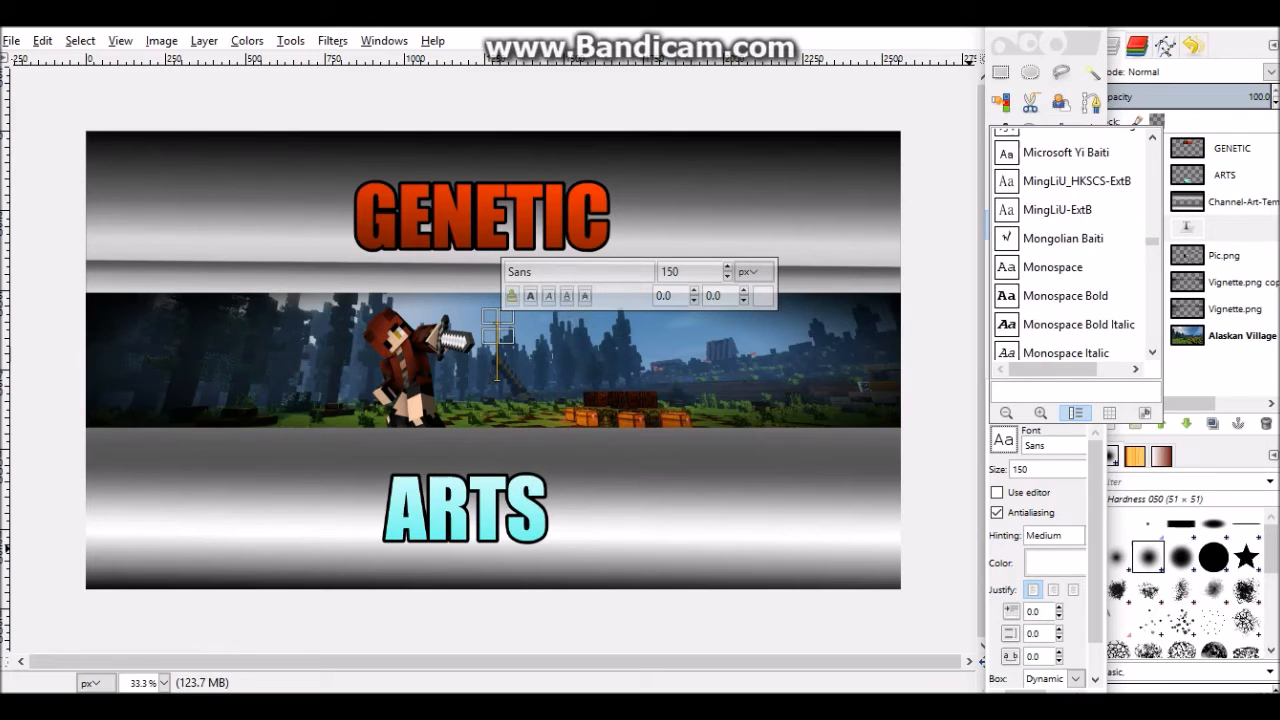
scroll(1070, 245, down, 8)
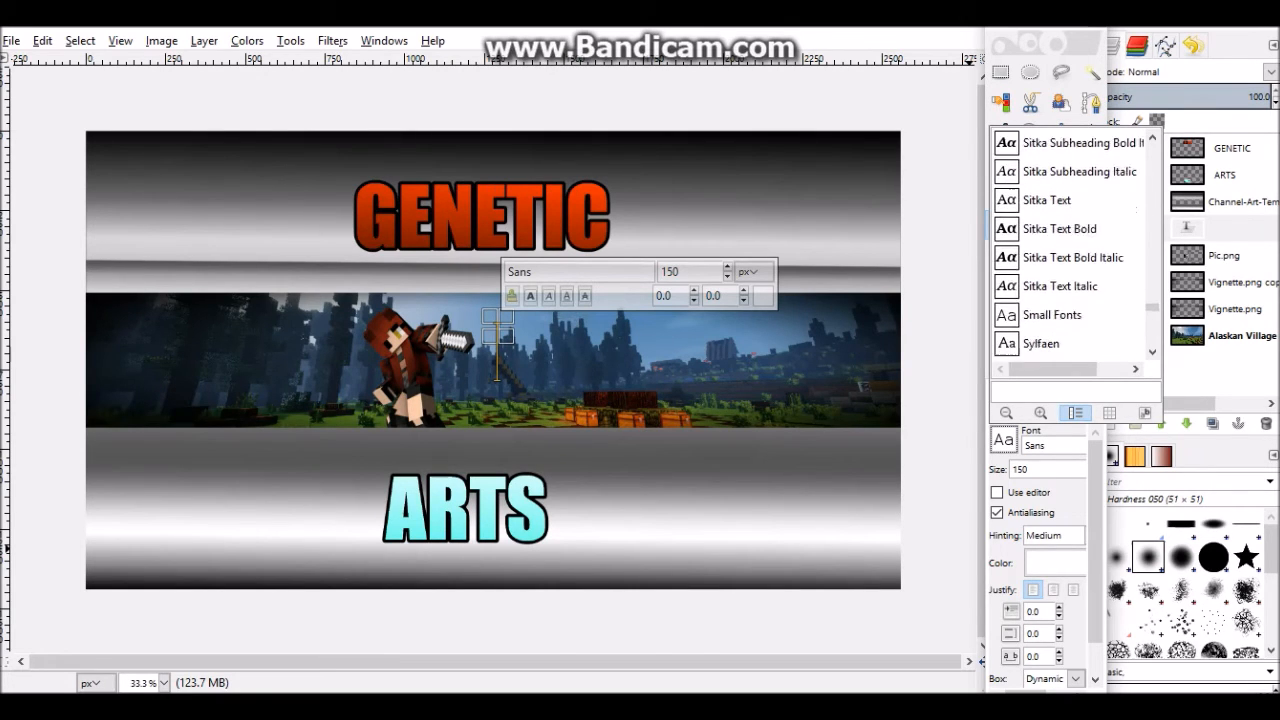
scroll(1070, 245, up, 2)
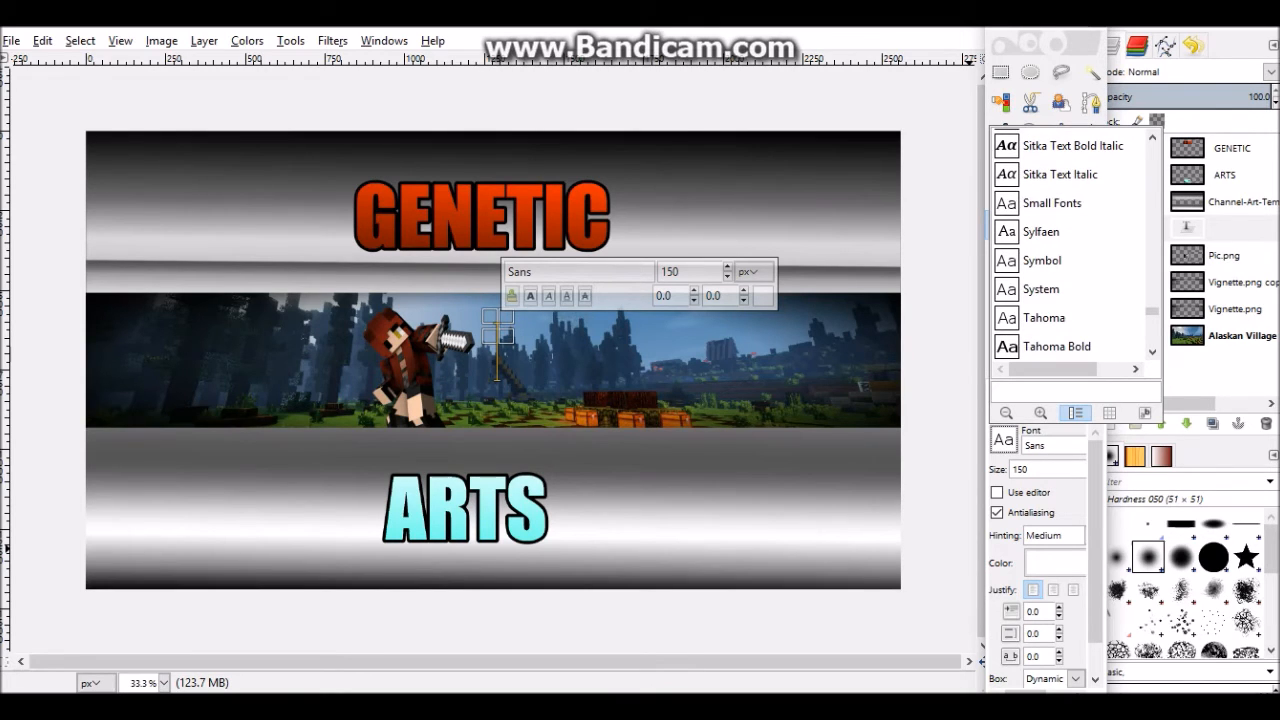
scroll(1070, 245, down, 4)
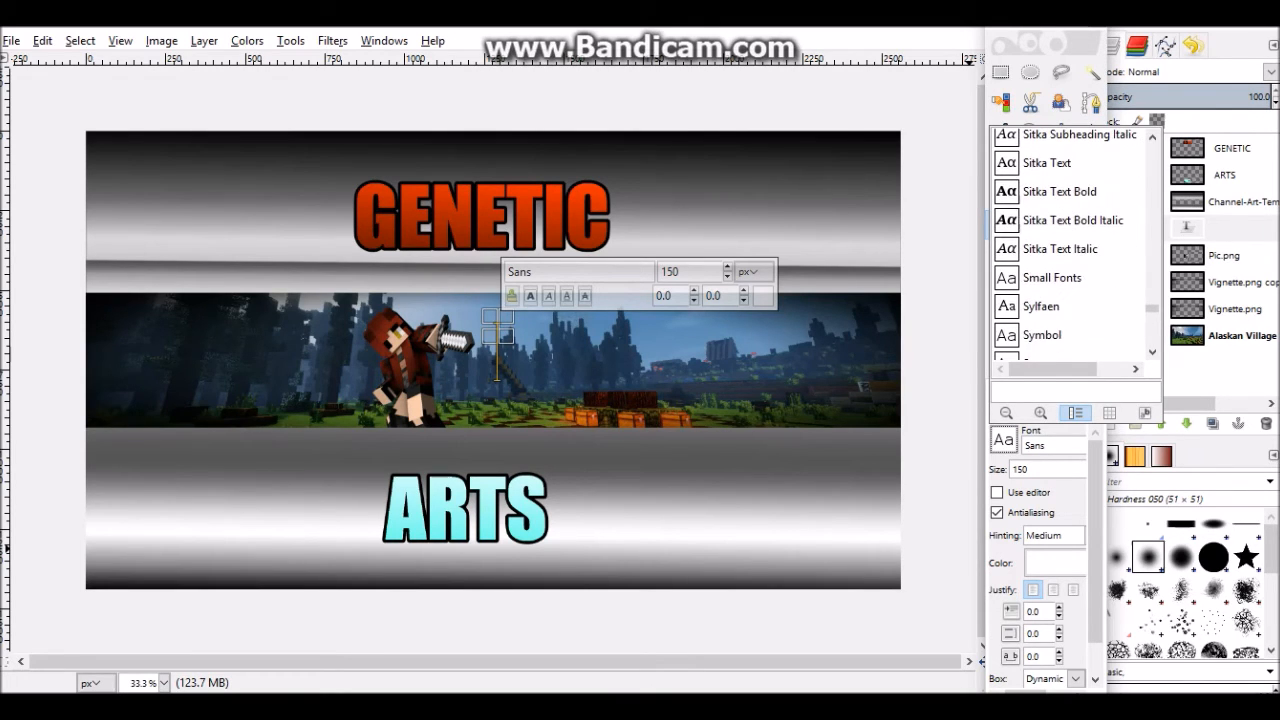
scroll(1070, 245, down, 6)
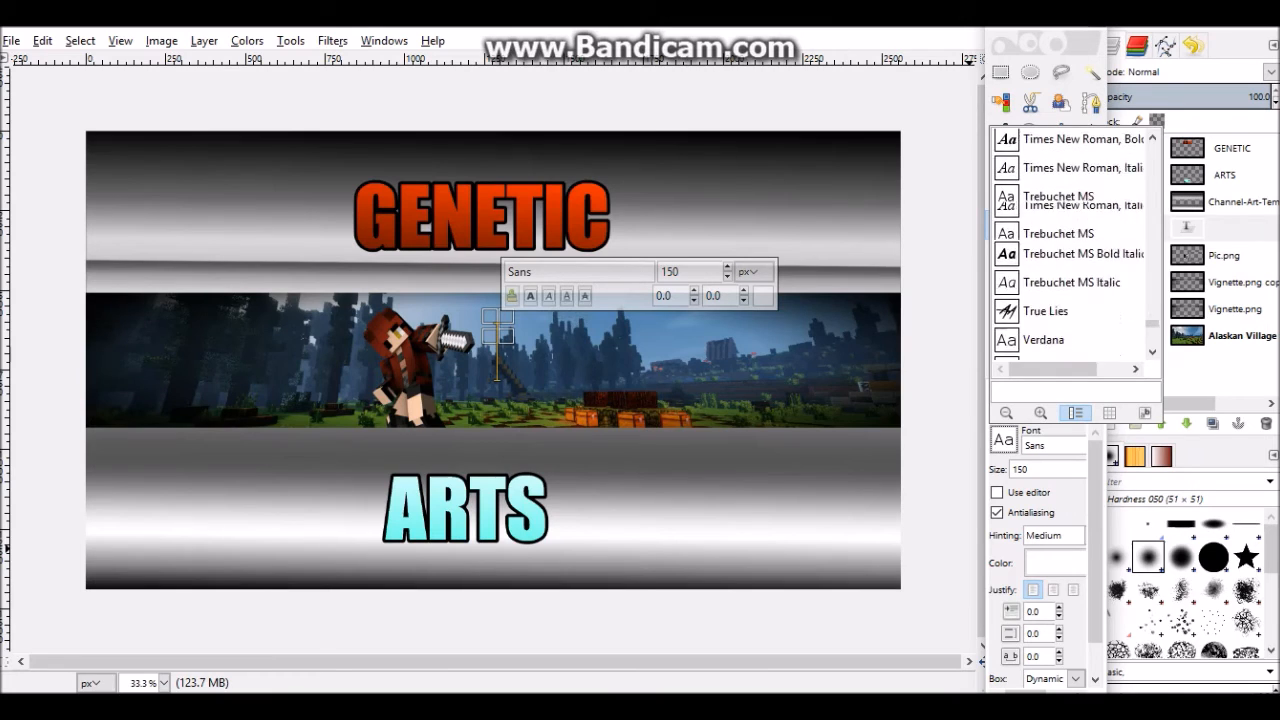
scroll(1070, 245, down, 7)
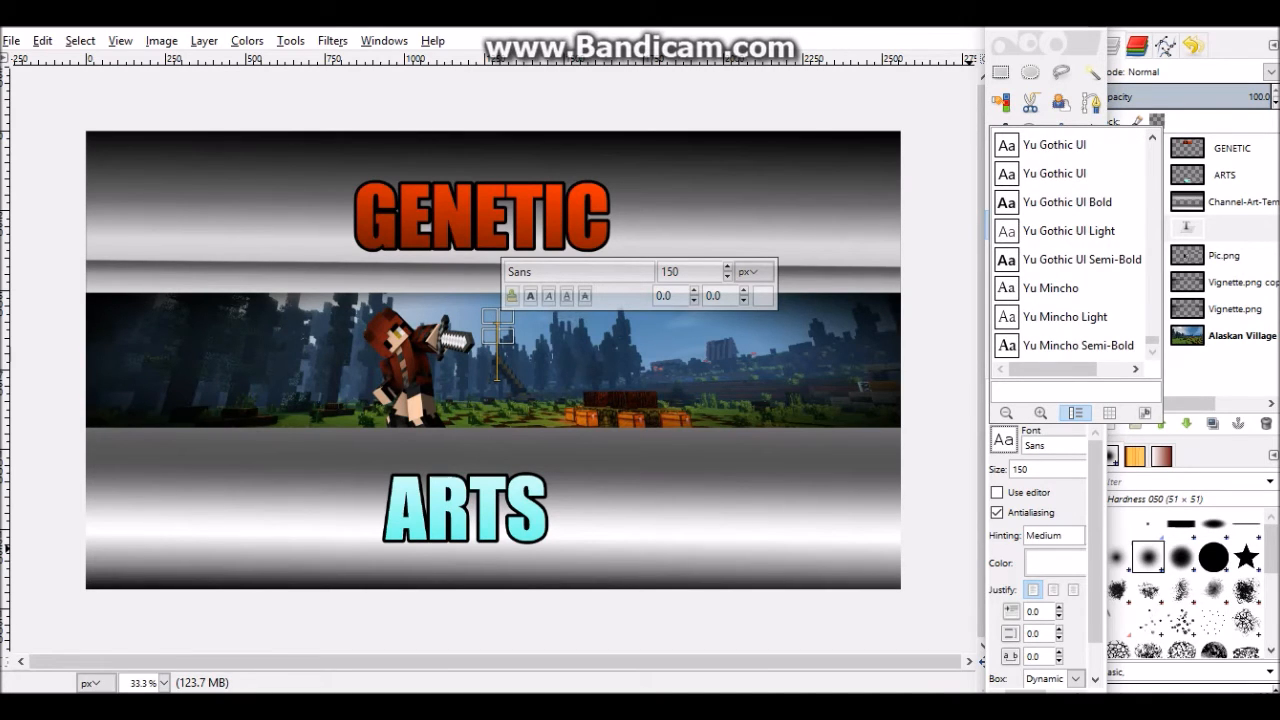
scroll(1075, 245, up, 20)
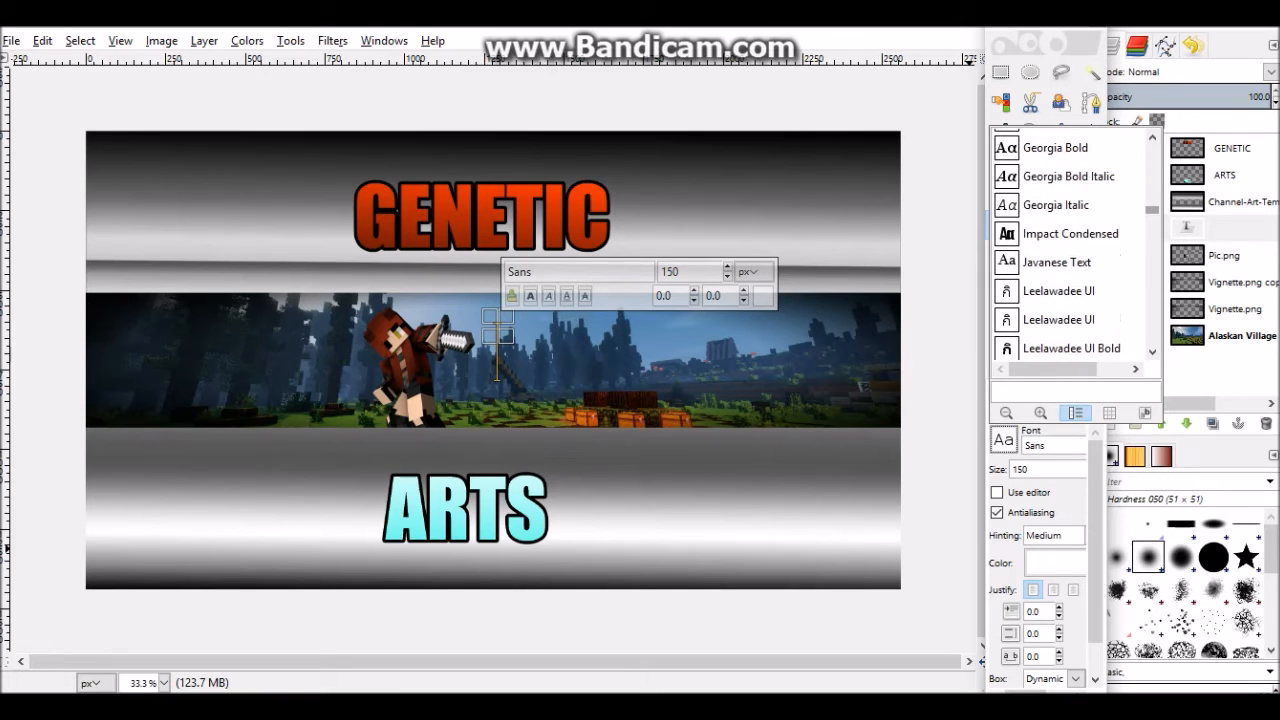
scroll(1075, 245, up, 15)
click(1043, 142)
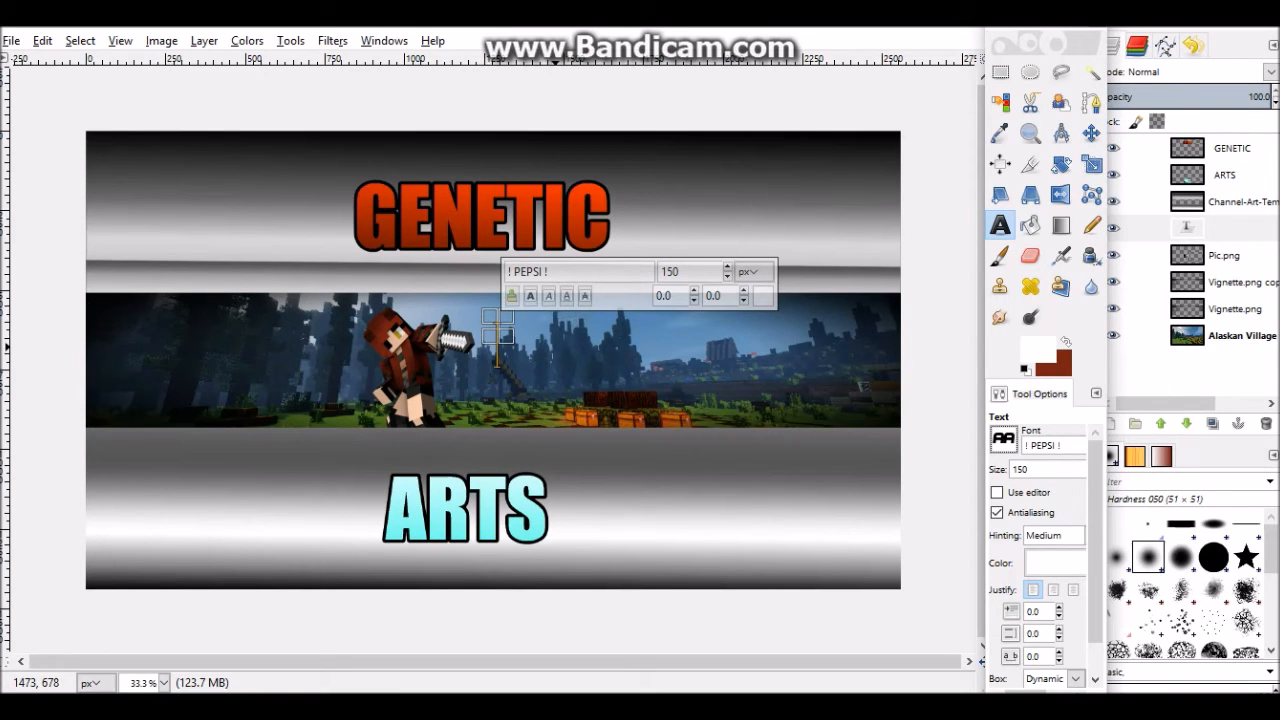
Delete the empty text layer above the Pic.png layer
key(shift+o)
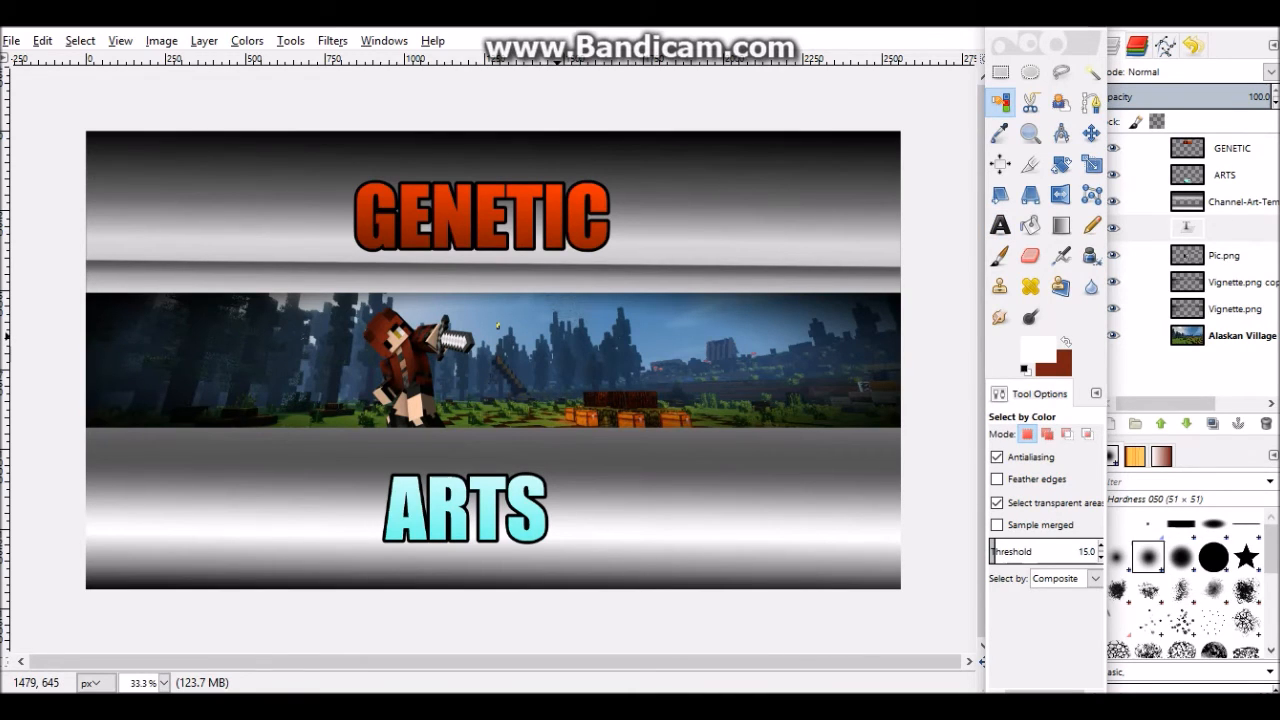
key(t)
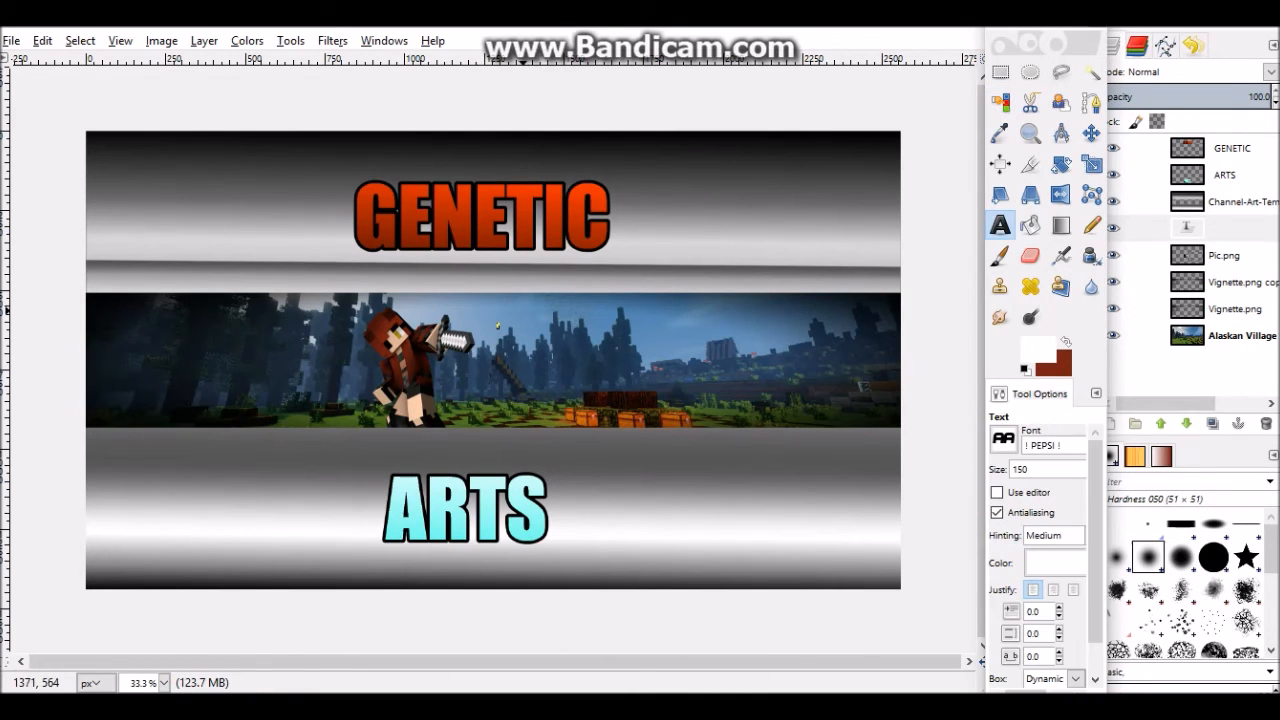
click(490, 320)
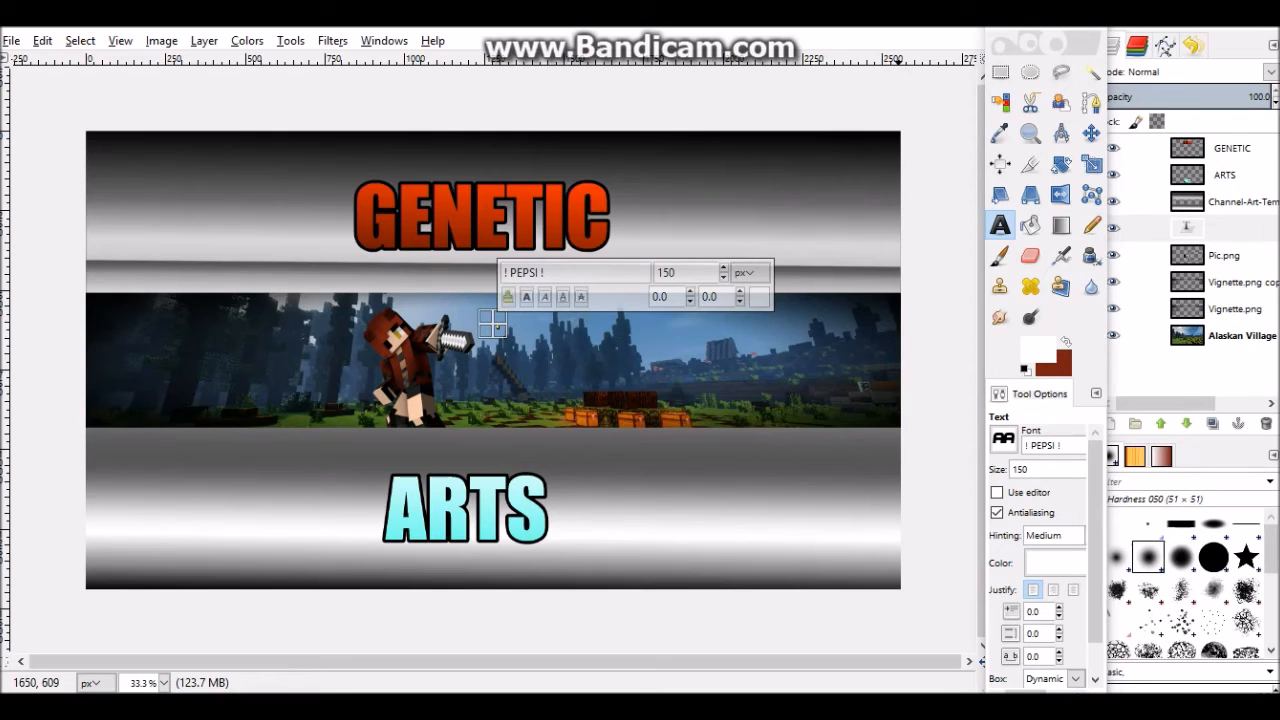
click(1265, 423)
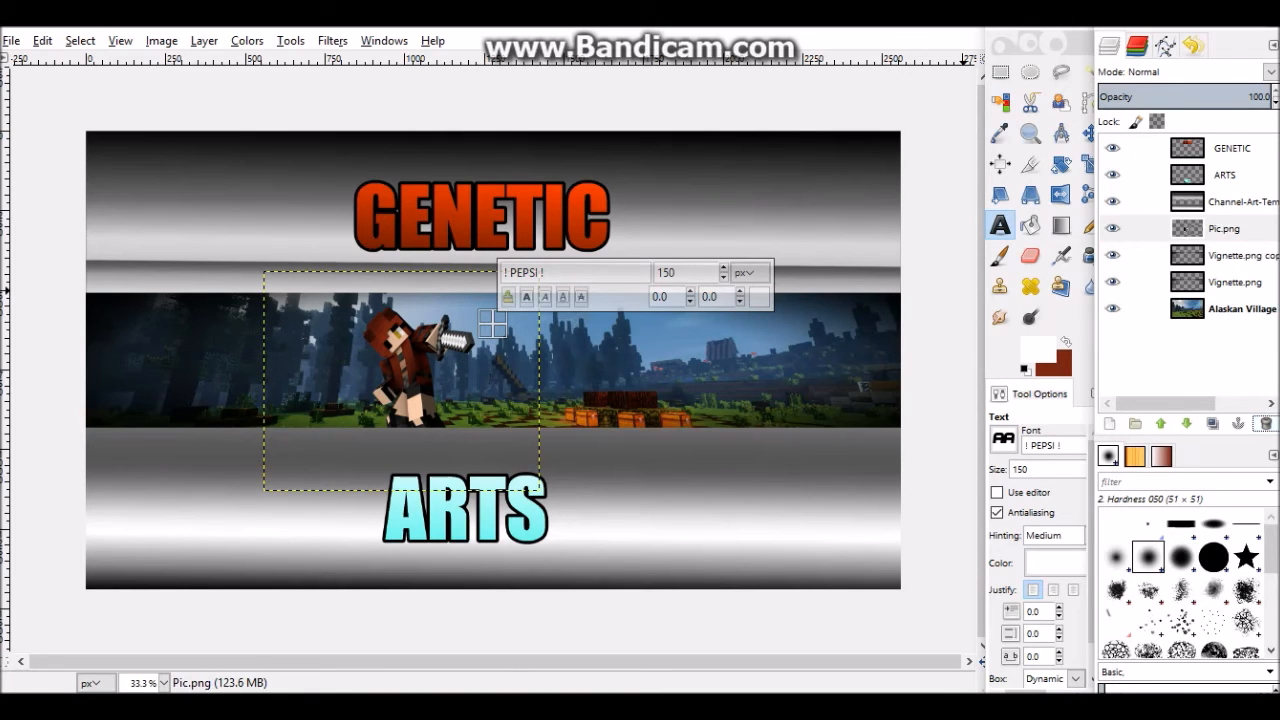
Add the white text FOXY in the ! PEPSI ! font at 150 px, just beside the character's sword
key(s)
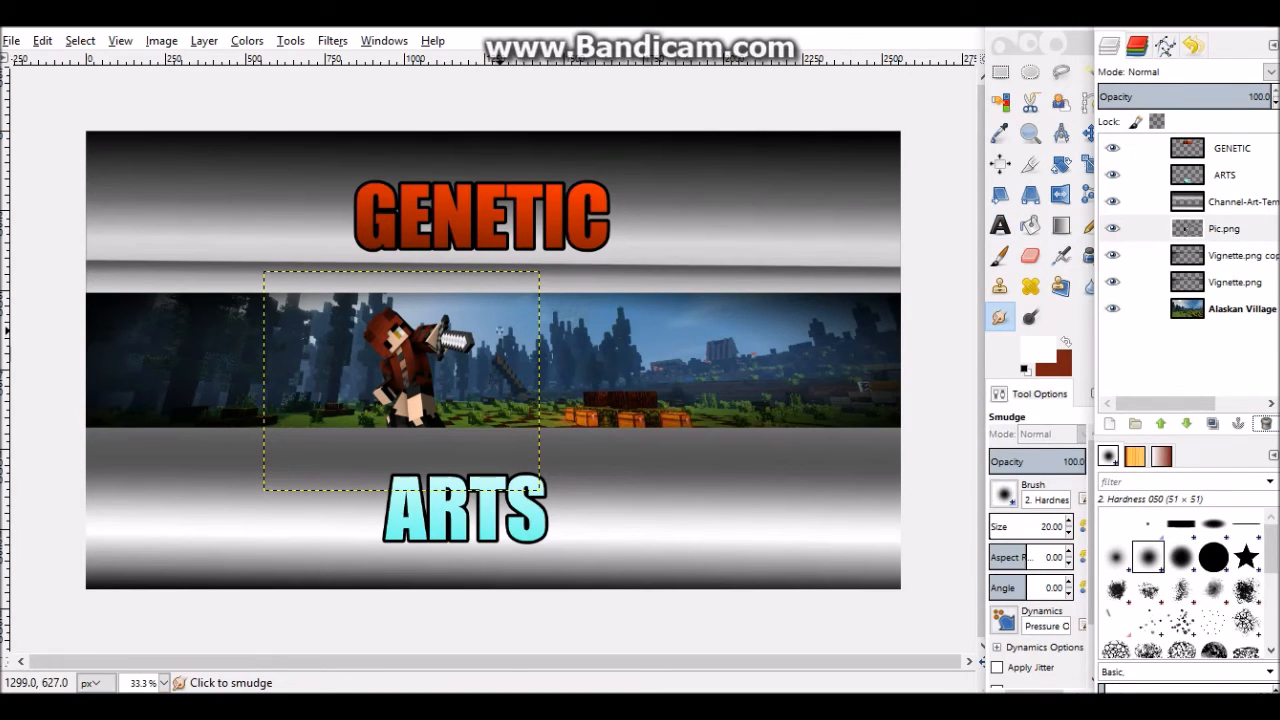
key(t)
click(500, 330)
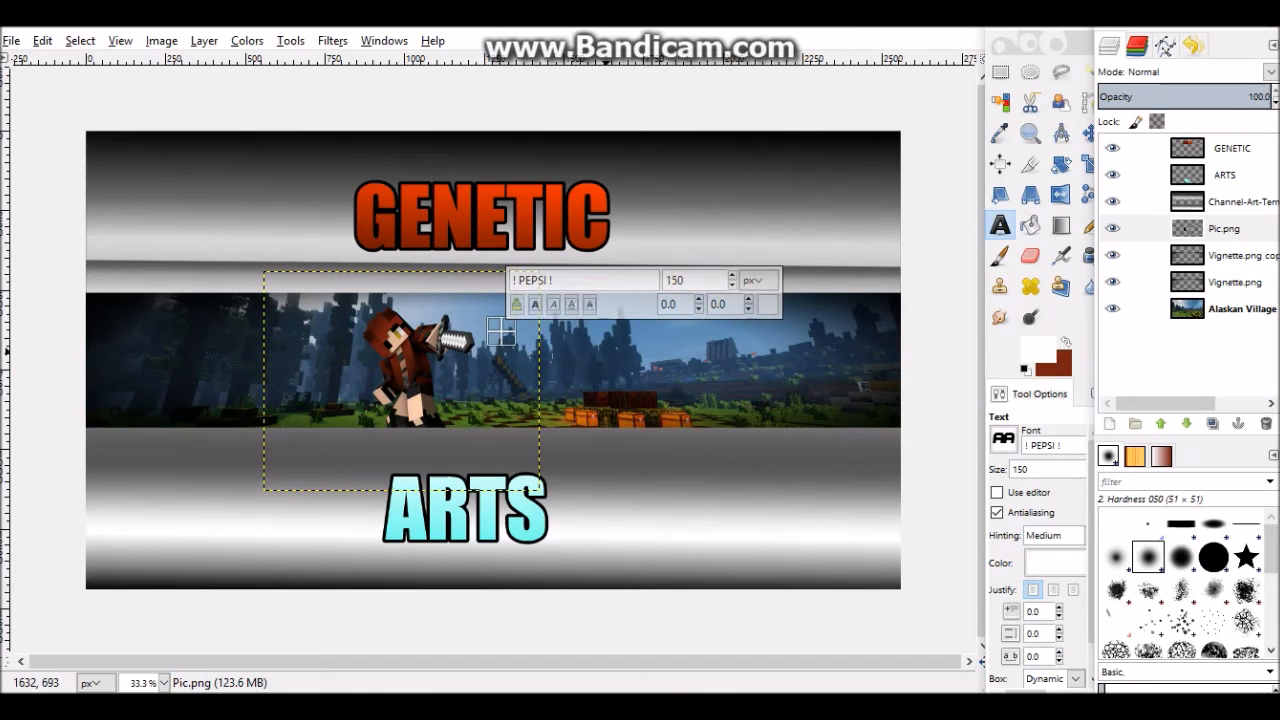
text(FO)
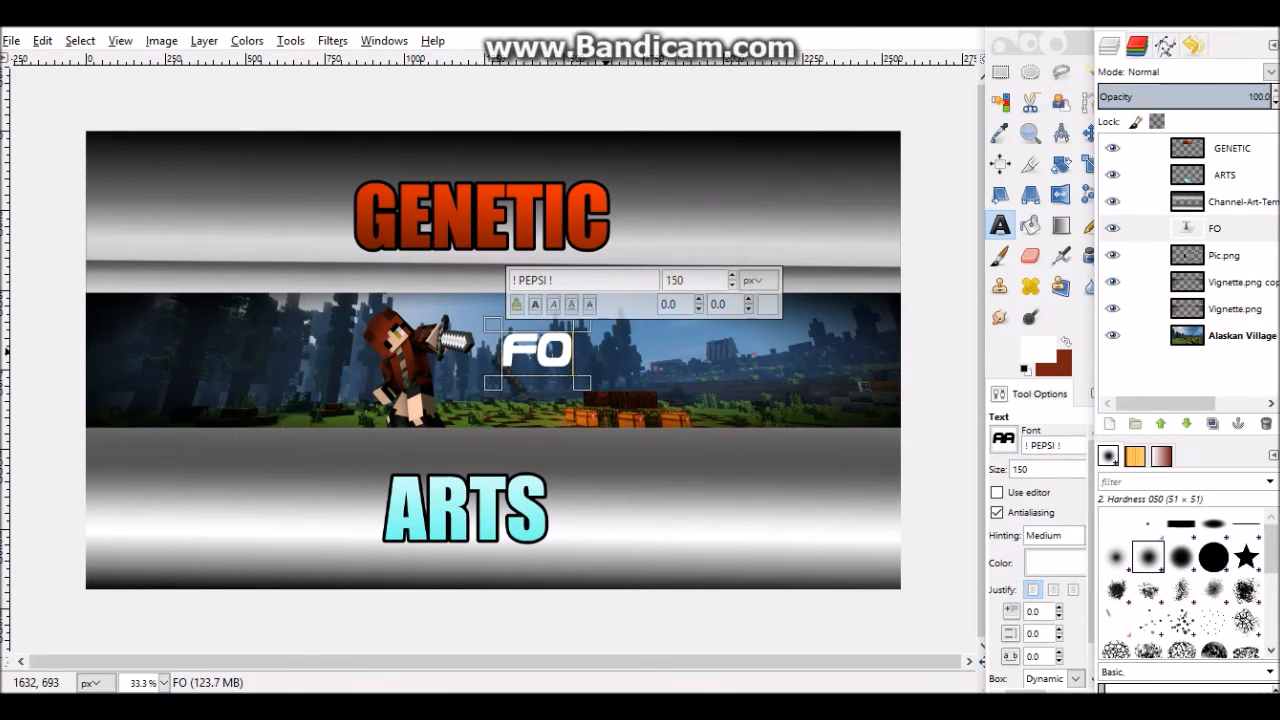
text(XY)
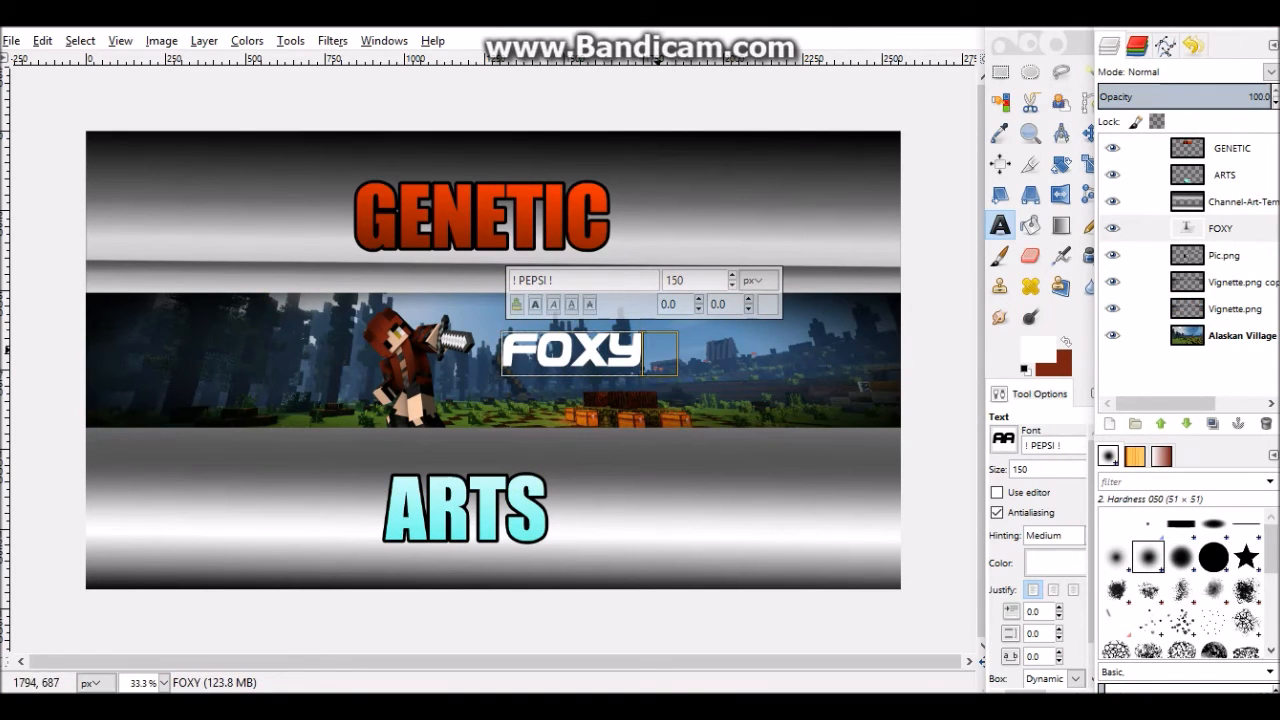
Widen the FOXY text box to about 574 px and insert a leading space before the word
drag(650, 352, 696, 353)
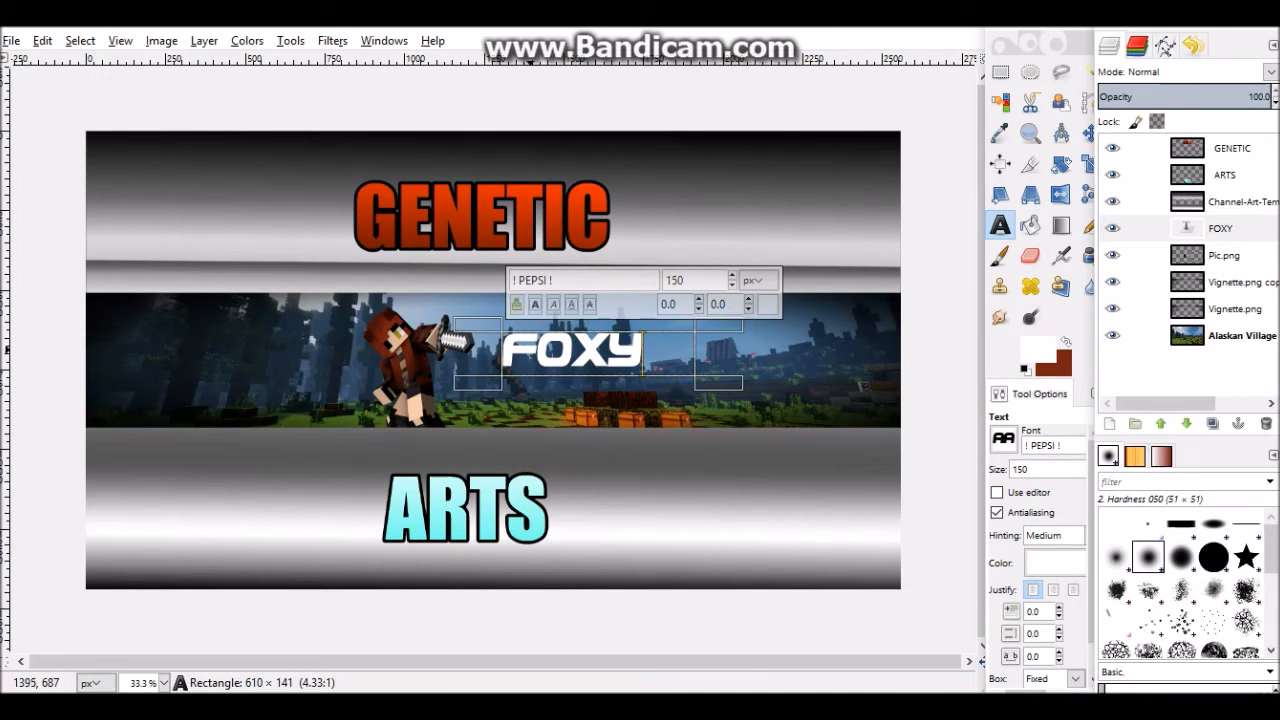
click(509, 346)
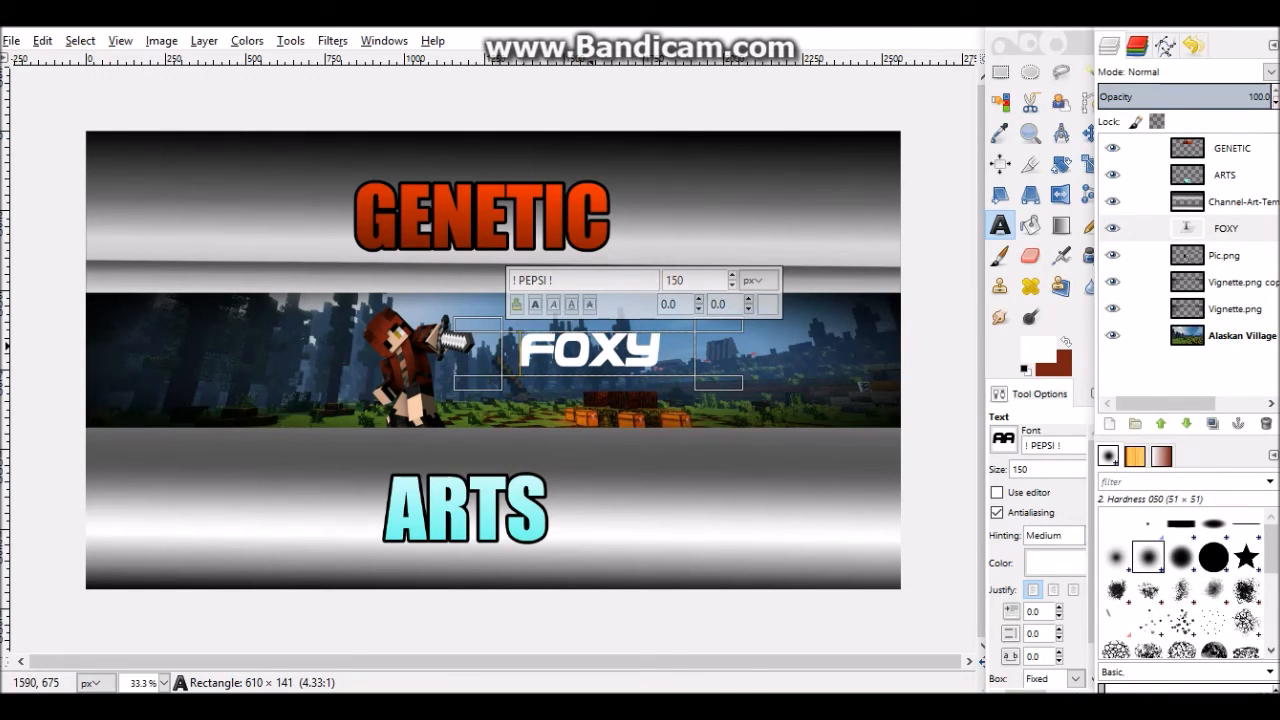
key(BackSpace)
drag(742, 353, 730, 353)
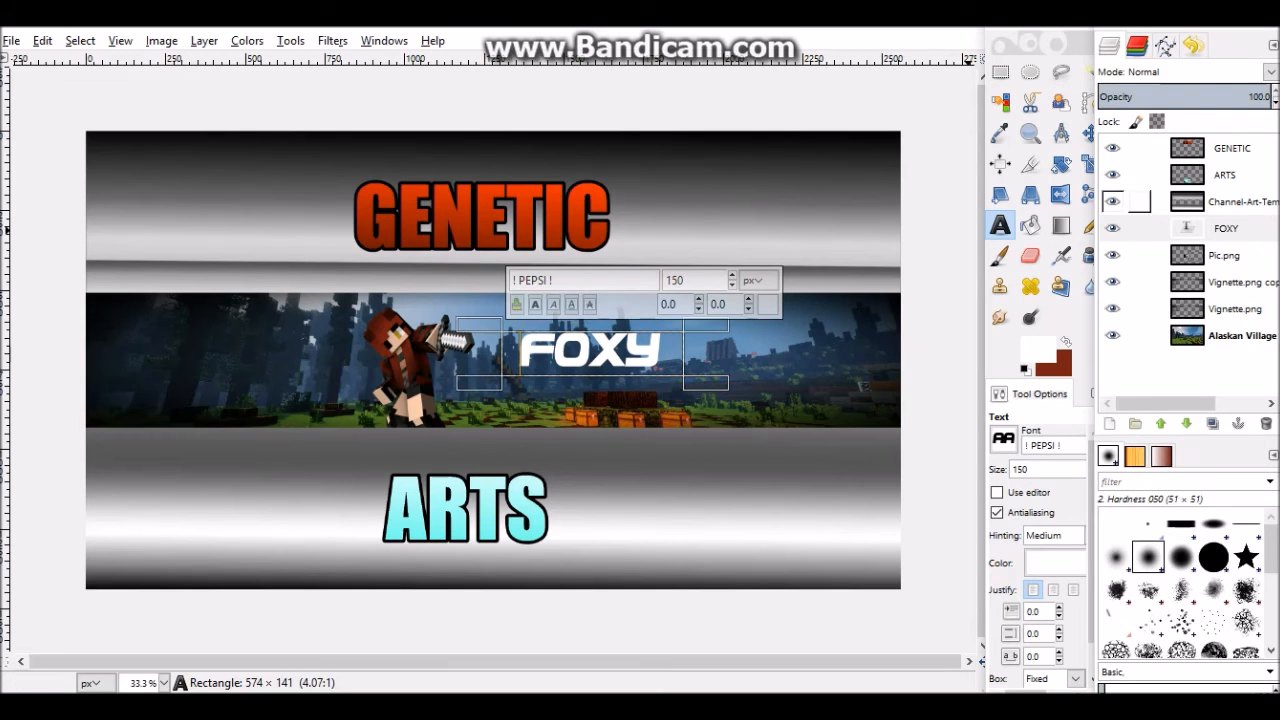
click(1140, 228)
click(600, 362)
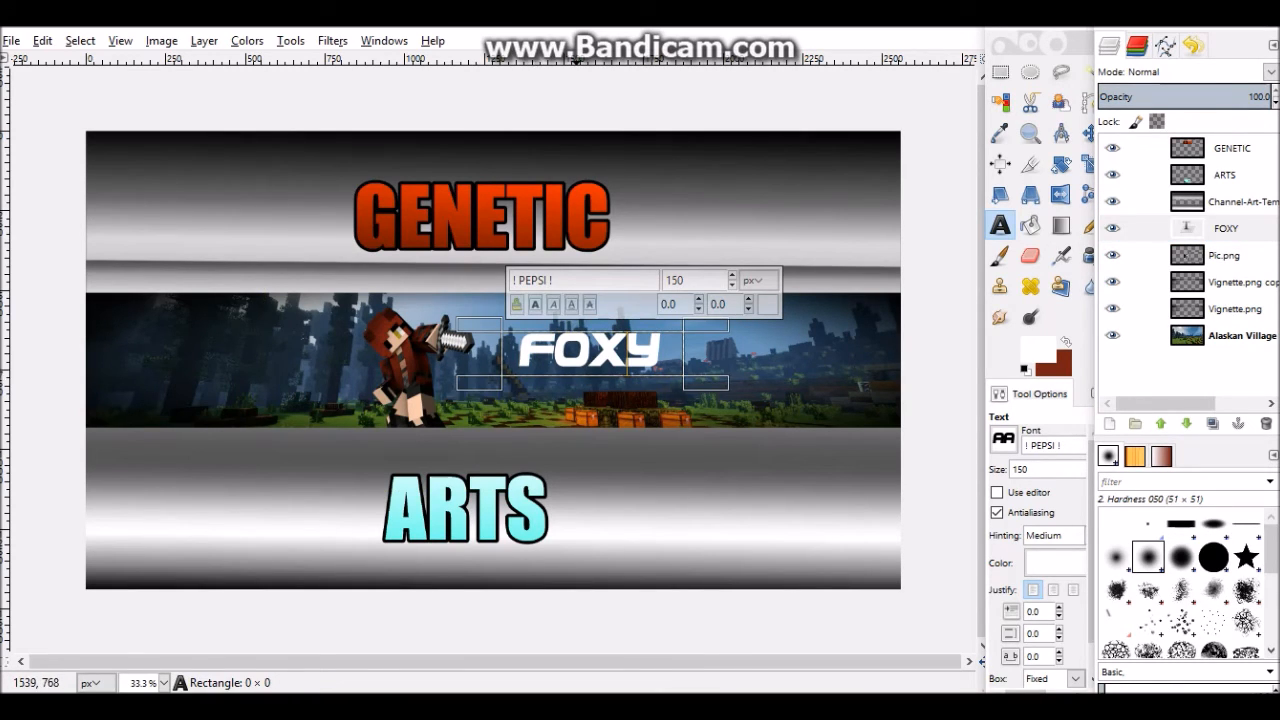
Enlarge the text box to about 574 × 324 px and push FOXY down with a line break above it
drag(575, 375, 575, 408)
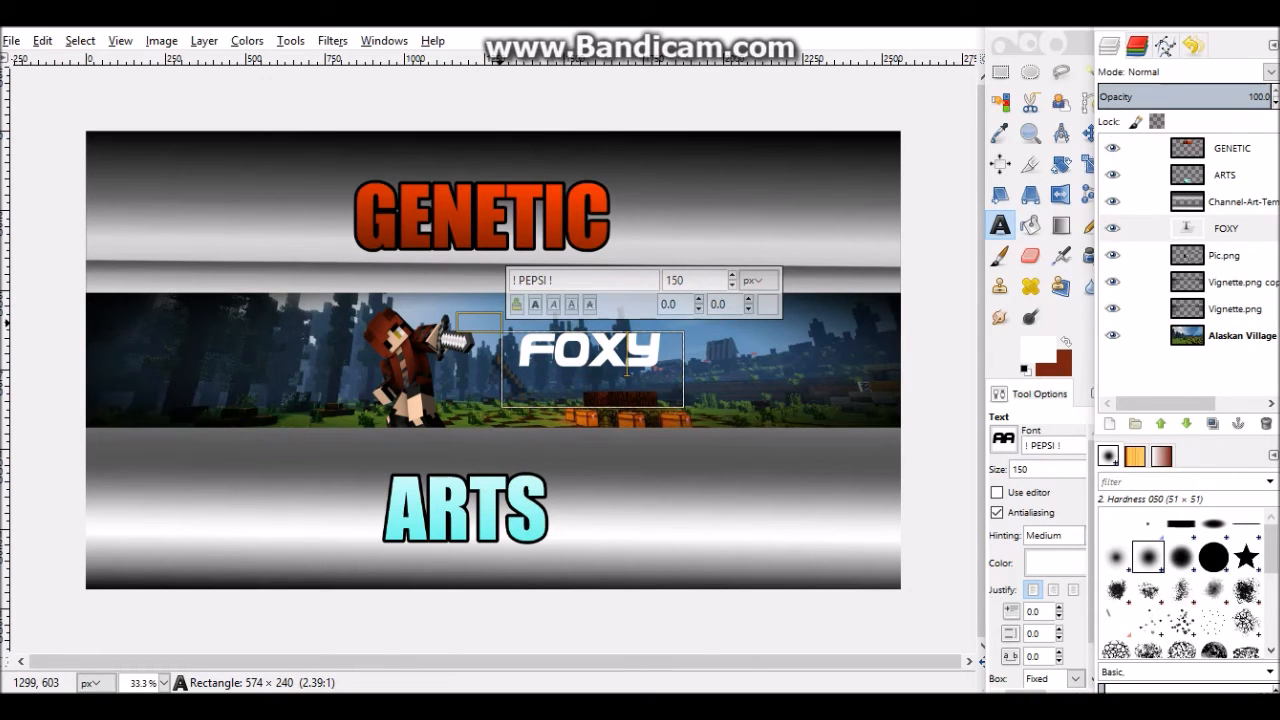
drag(630, 283, 658, 305)
click(590, 370)
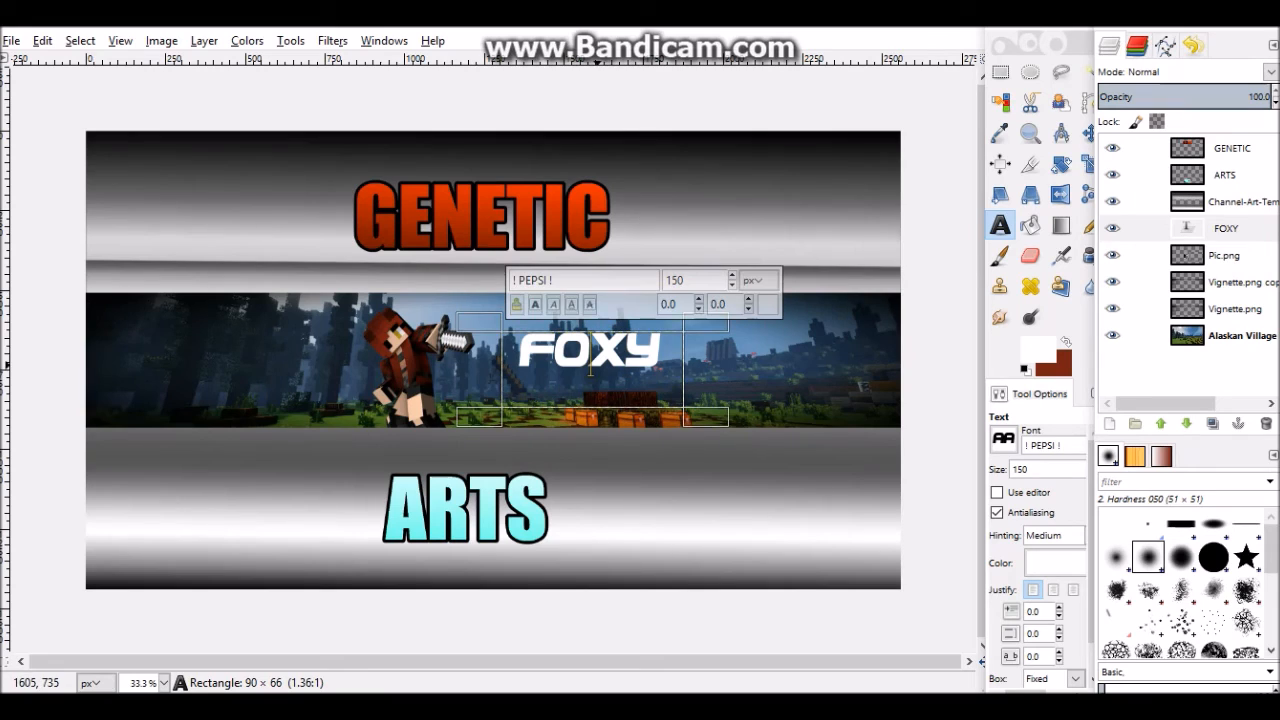
drag(713, 326, 718, 303)
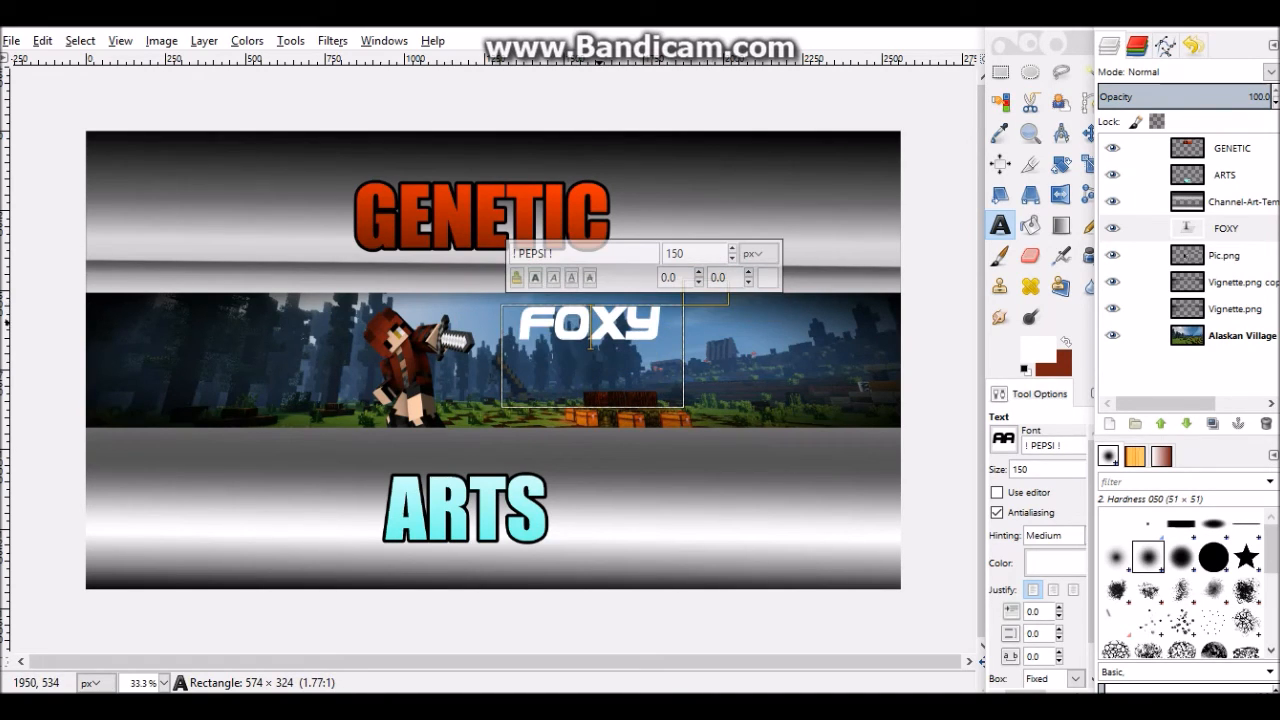
key(Return)
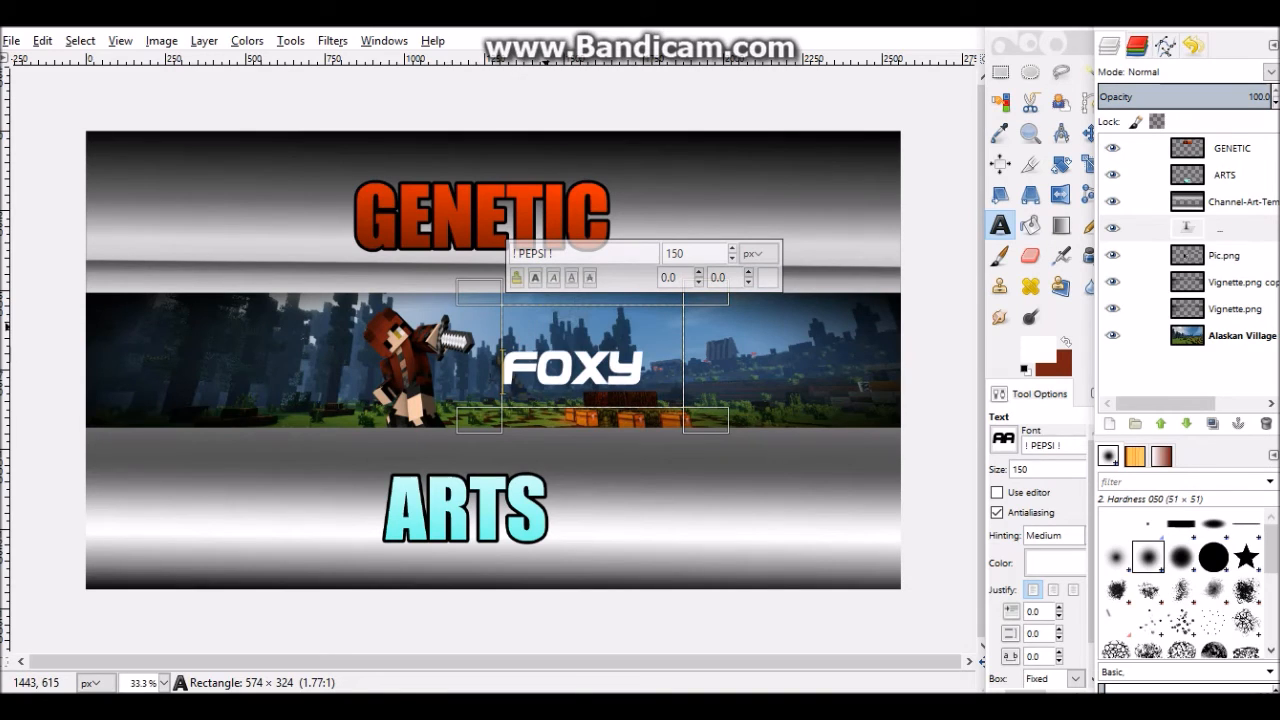
Move the FOXY text layer closer to the character's sword, with the Move tool set to move the active layer
click(1140, 256)
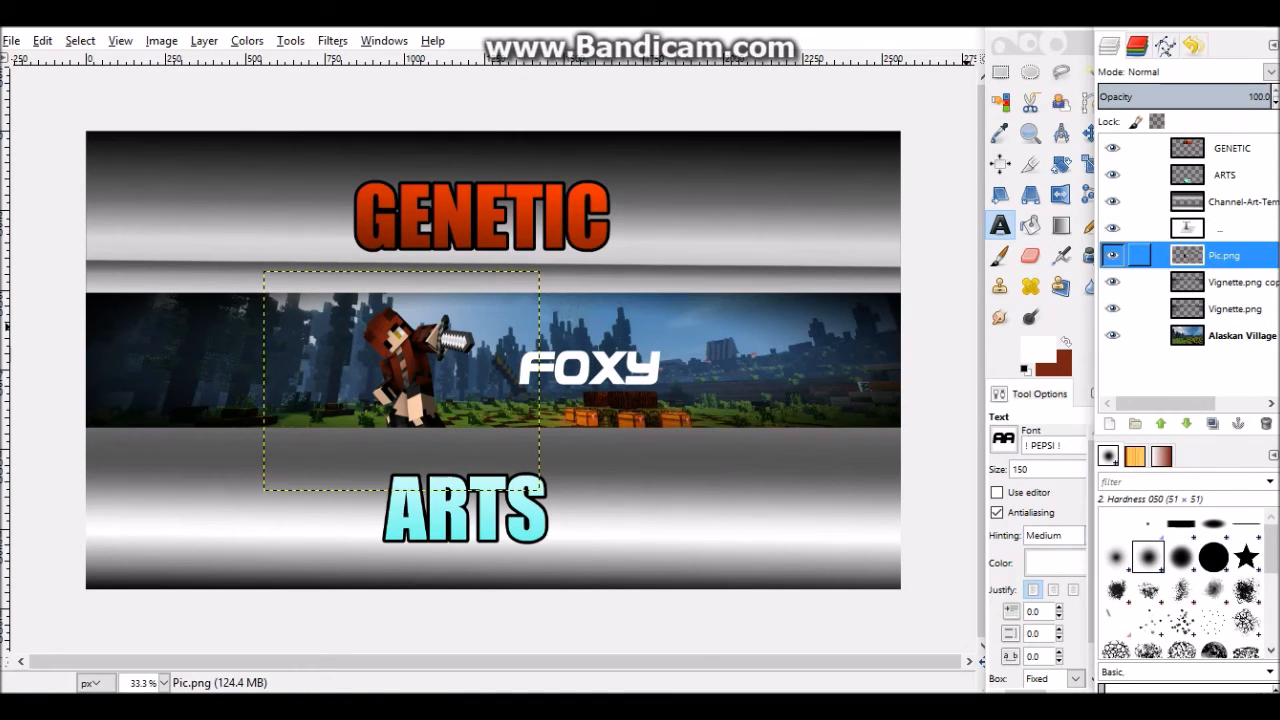
click(1200, 229)
key(m)
mouse_move(567, 368)
mouse_down()
mouse_move(527, 360)
mouse_move(547, 379)
mouse_up()
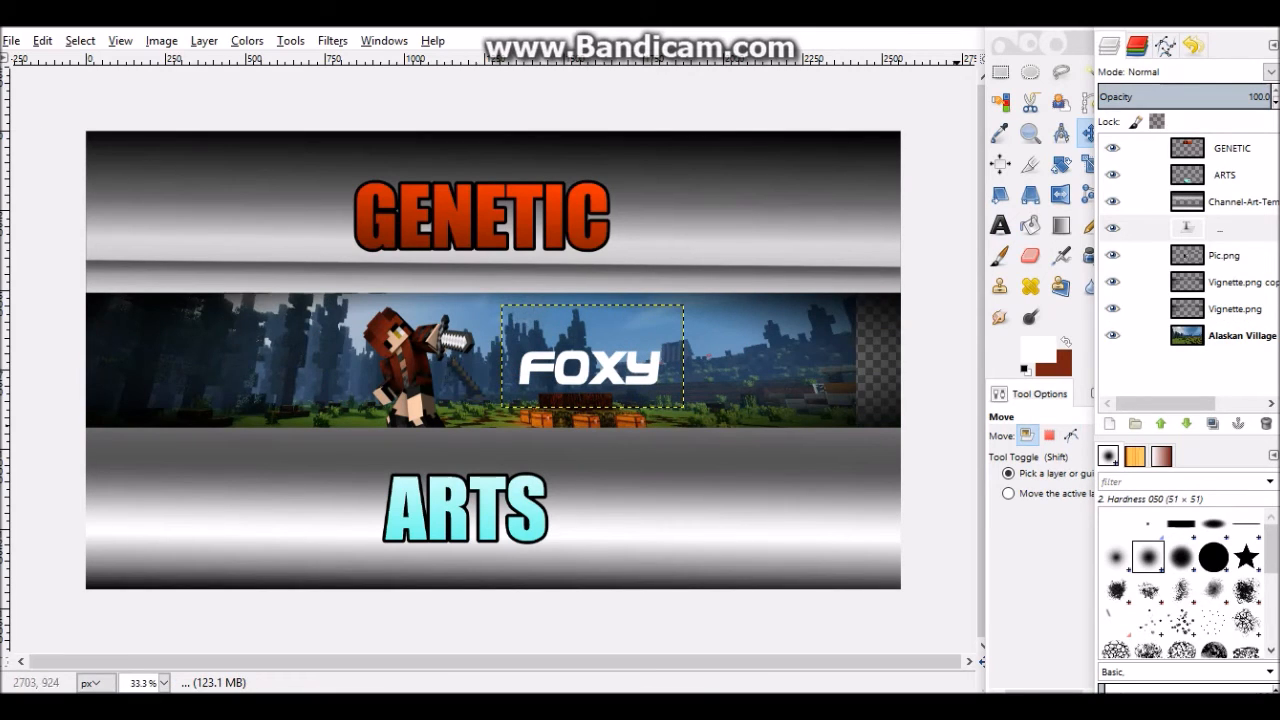
key(ctrl+z)
click(1008, 493)
drag(619, 350, 558, 368)
mouse_move(583, 358)
mouse_down()
mouse_move(591, 341)
mouse_move(565, 358)
mouse_up()
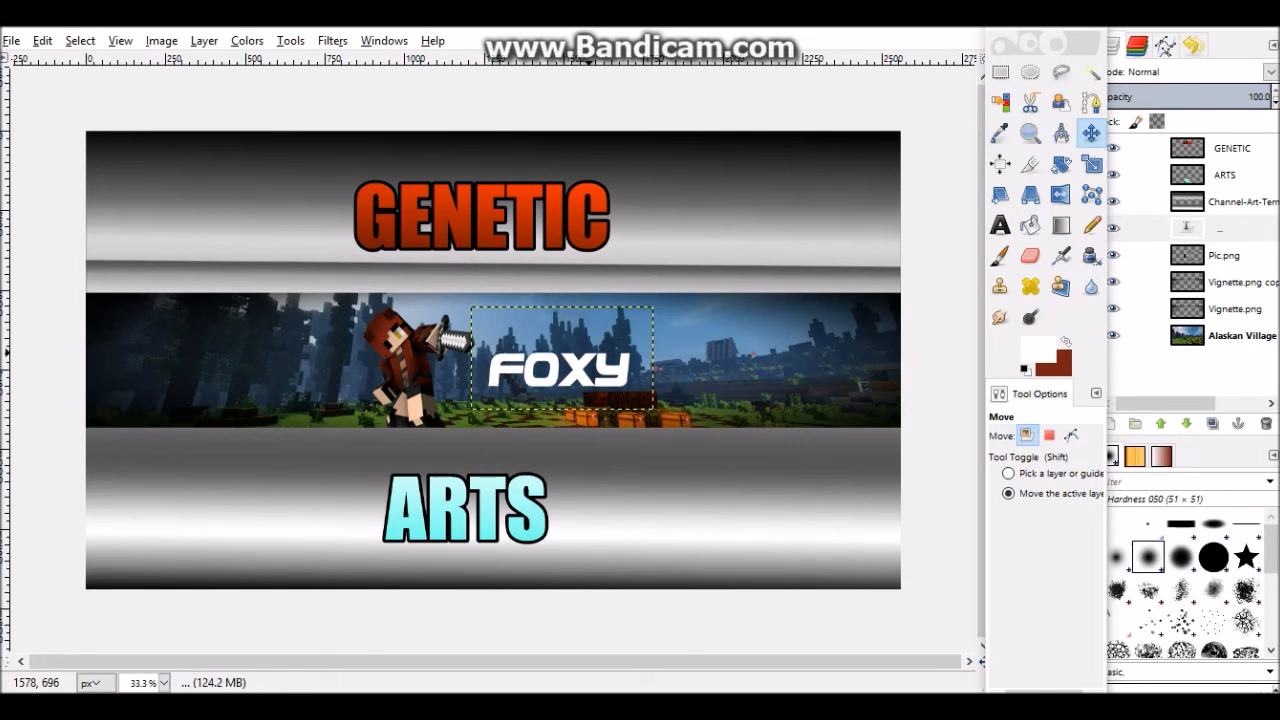
Extend the FOXY text box downward past the scenery strip to about 574 × 417 px and keep its layer active
key(t)
click(597, 380)
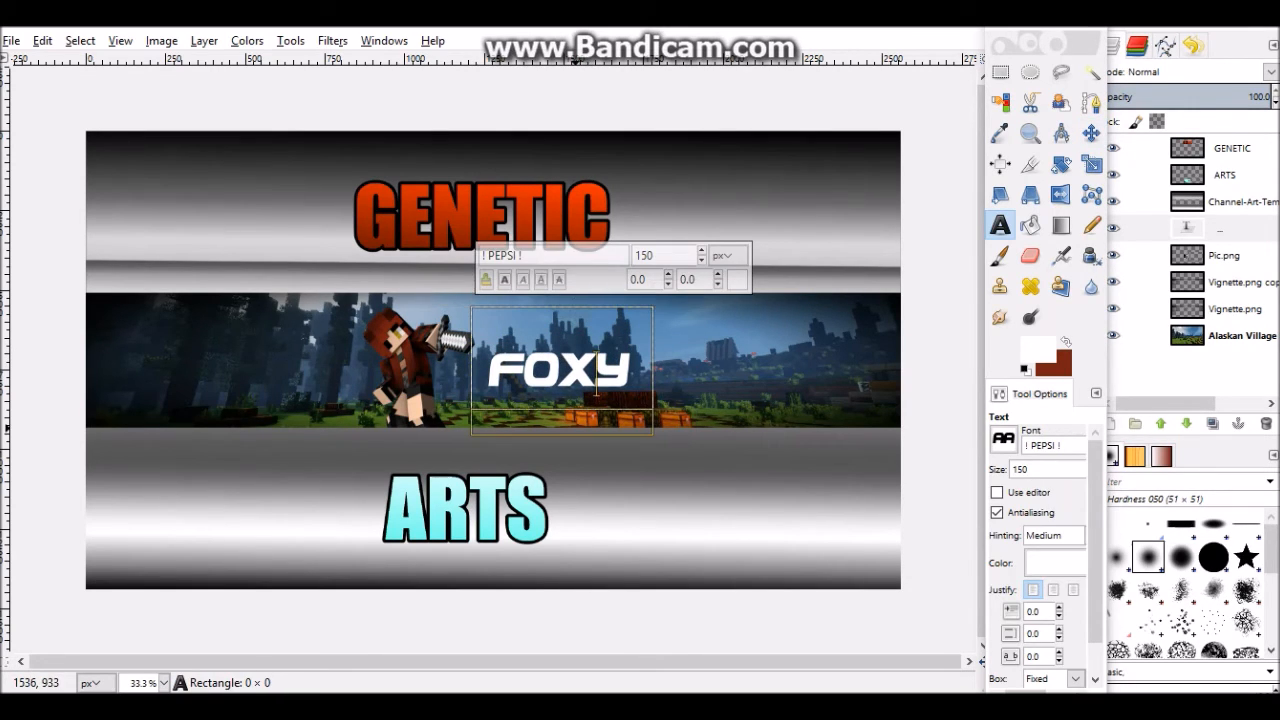
drag(588, 441, 589, 464)
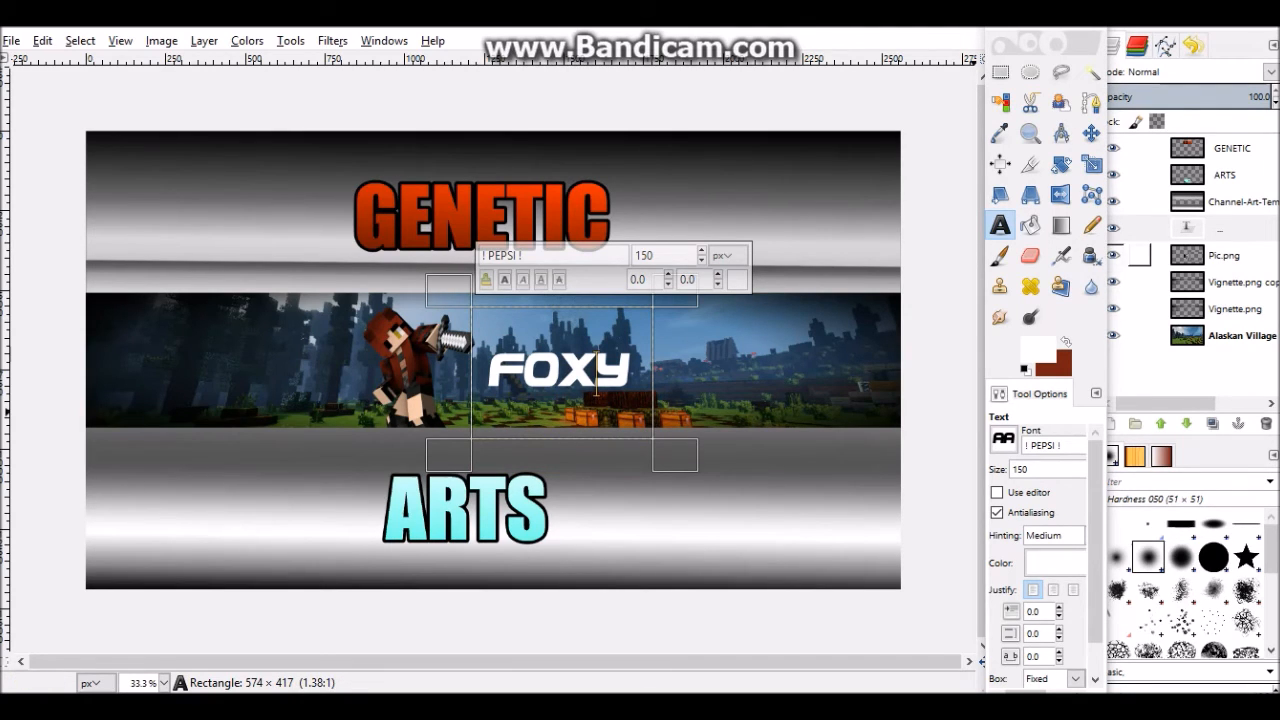
click(1190, 255)
click(1190, 229)
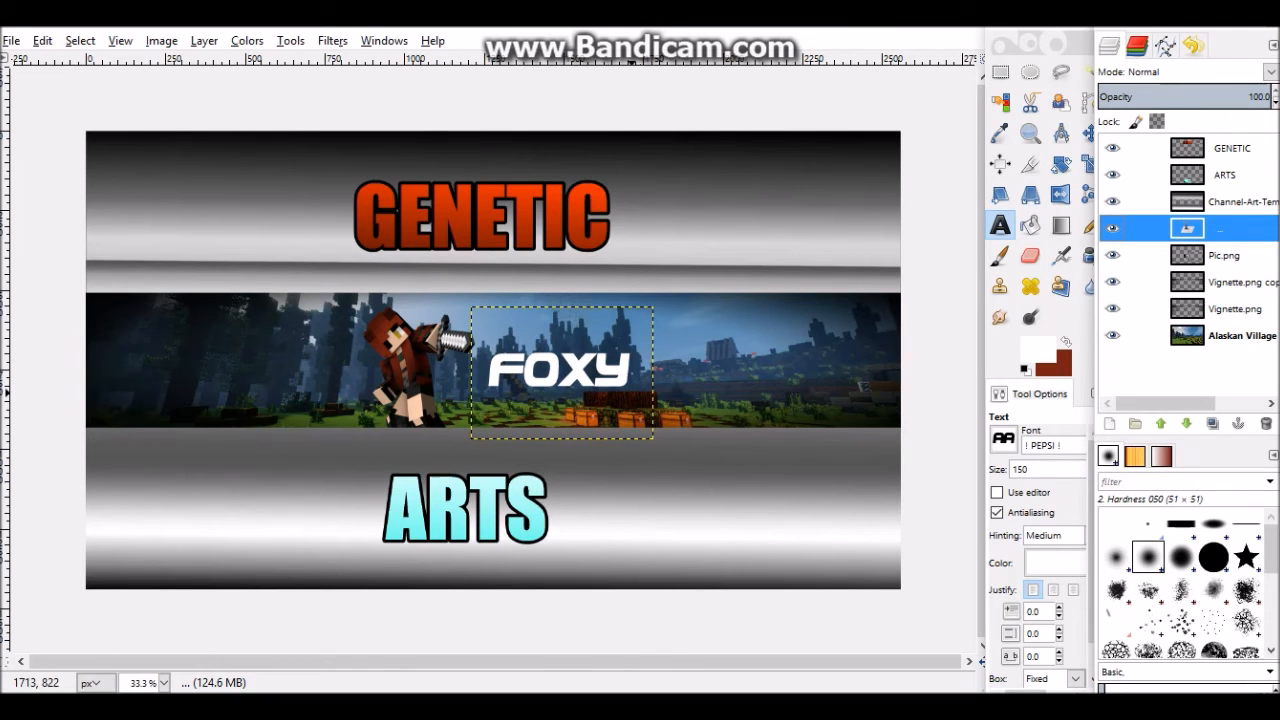
Select the outlines of the FOXY letters by converting the text layer's alpha to a selection
ctrl+scroll(622, 389, up, 4)
ctrl+scroll(572, 380, down, 1)
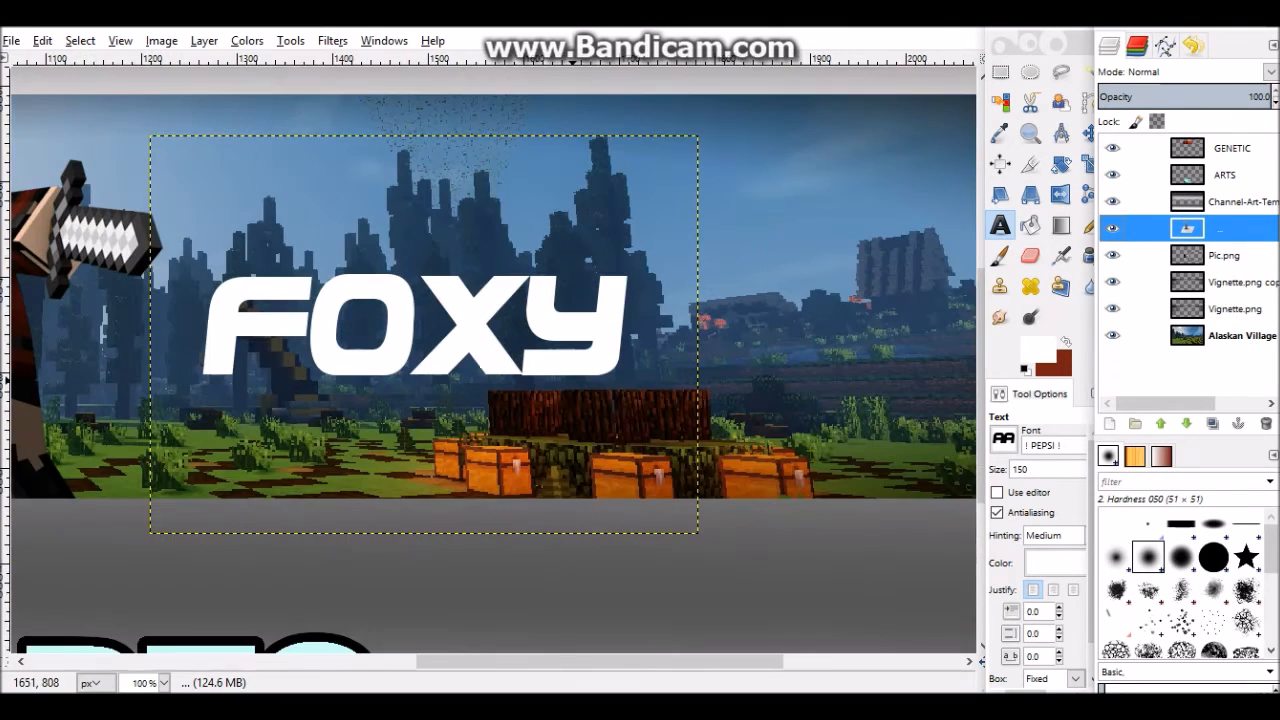
key(u)
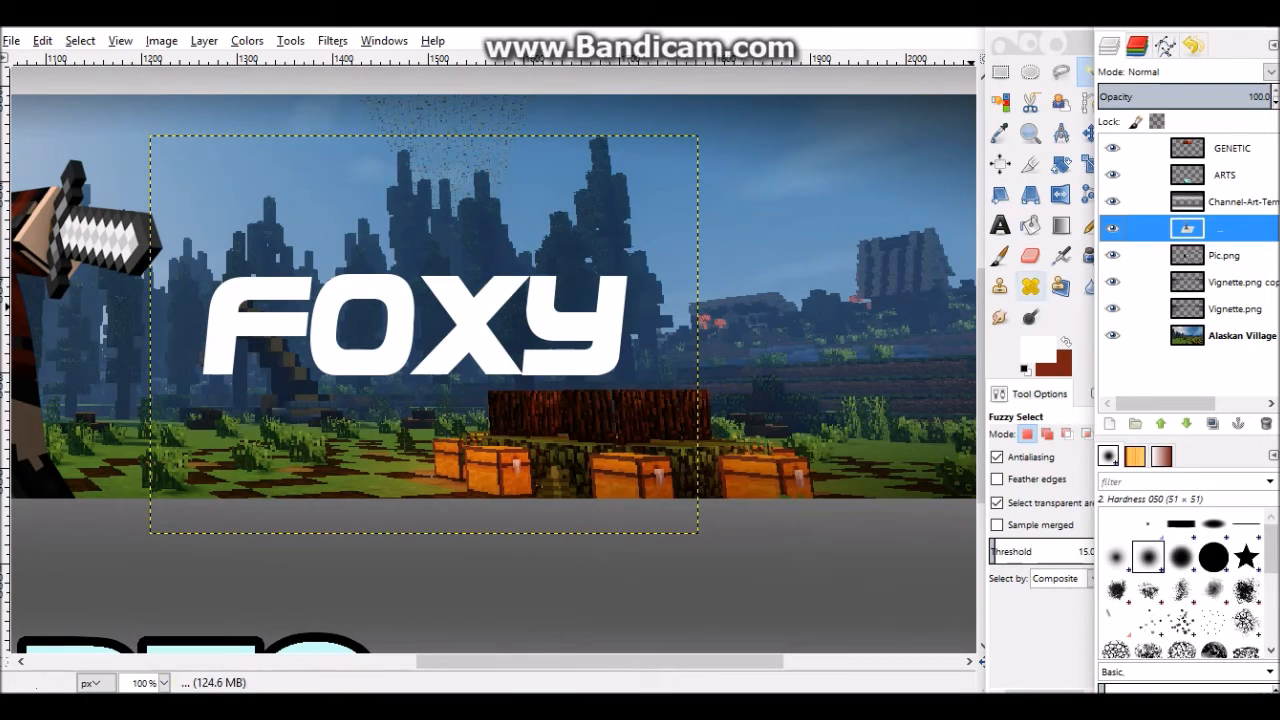
right_click(1225, 228)
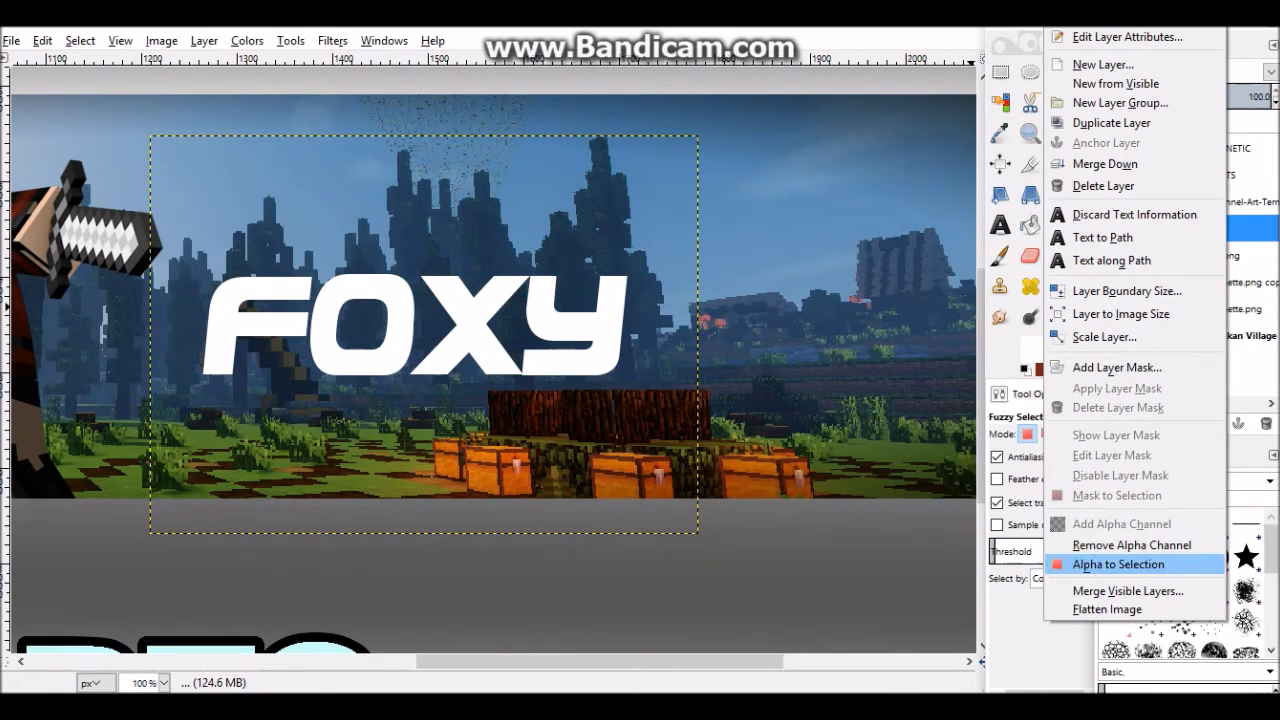
click(1118, 564)
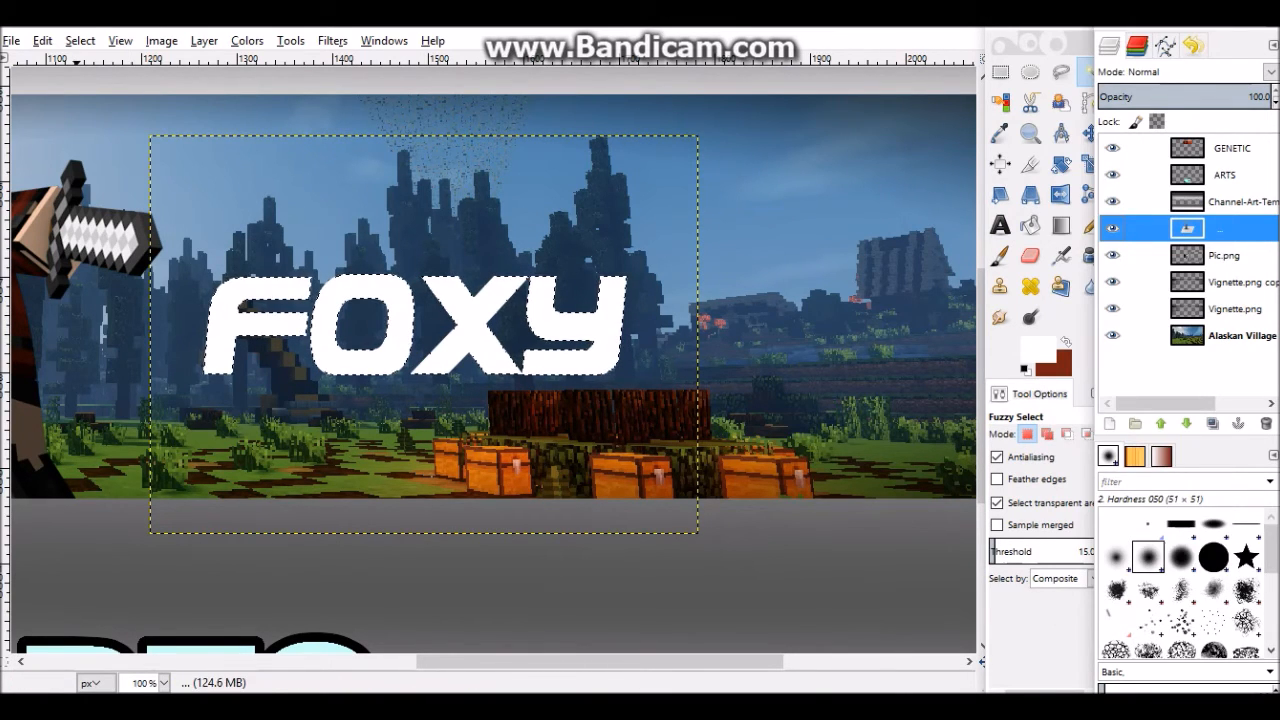
Grow the selection around the FOXY letters by 10 px
click(80, 40)
click(105, 289)
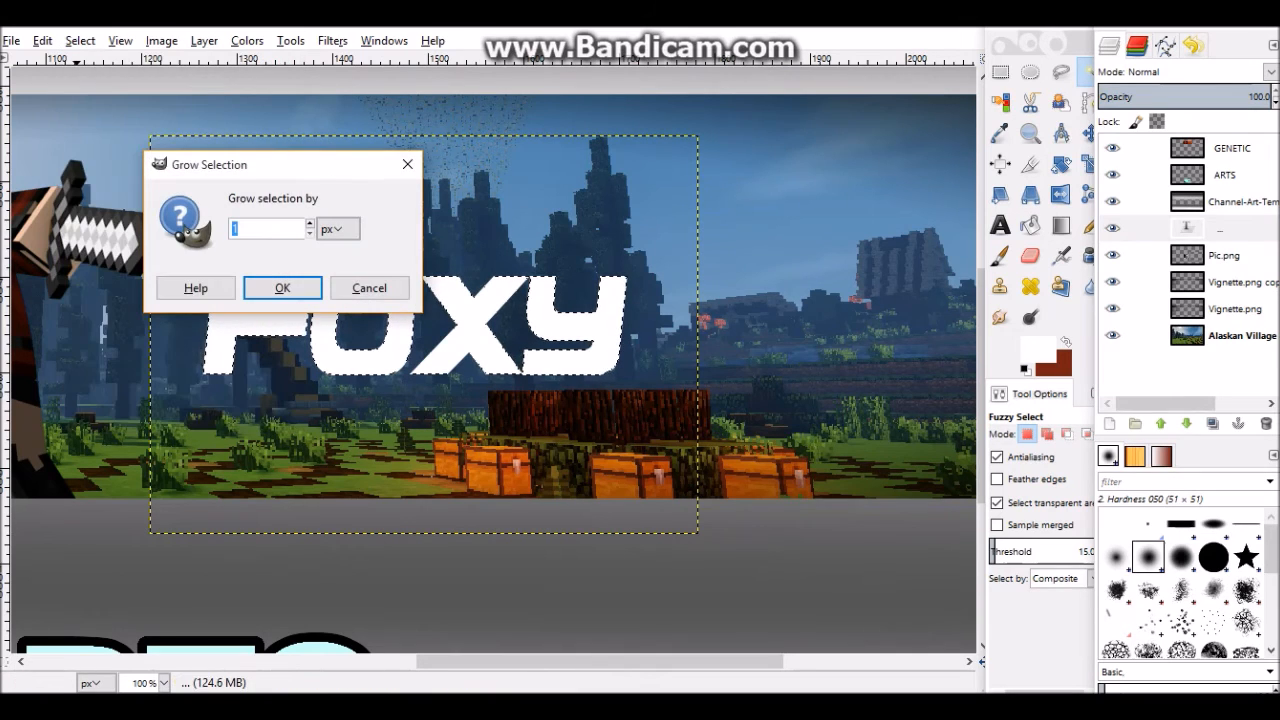
text(10)
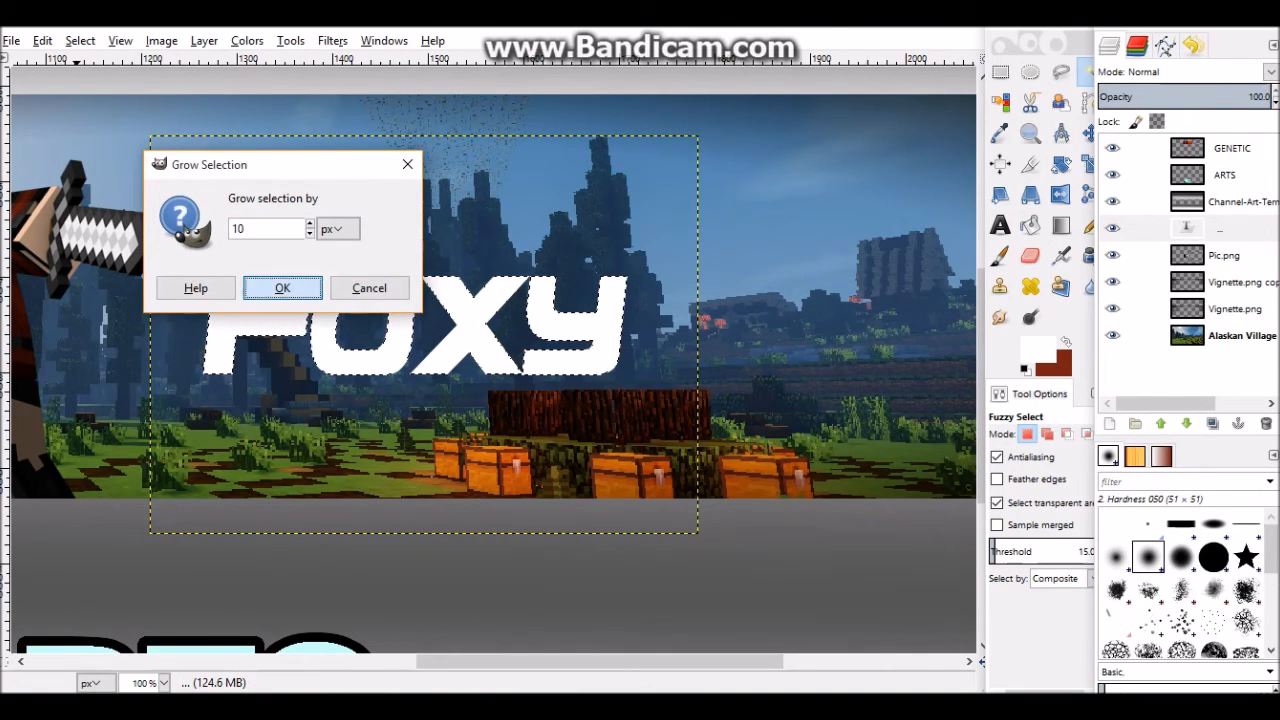
click(283, 288)
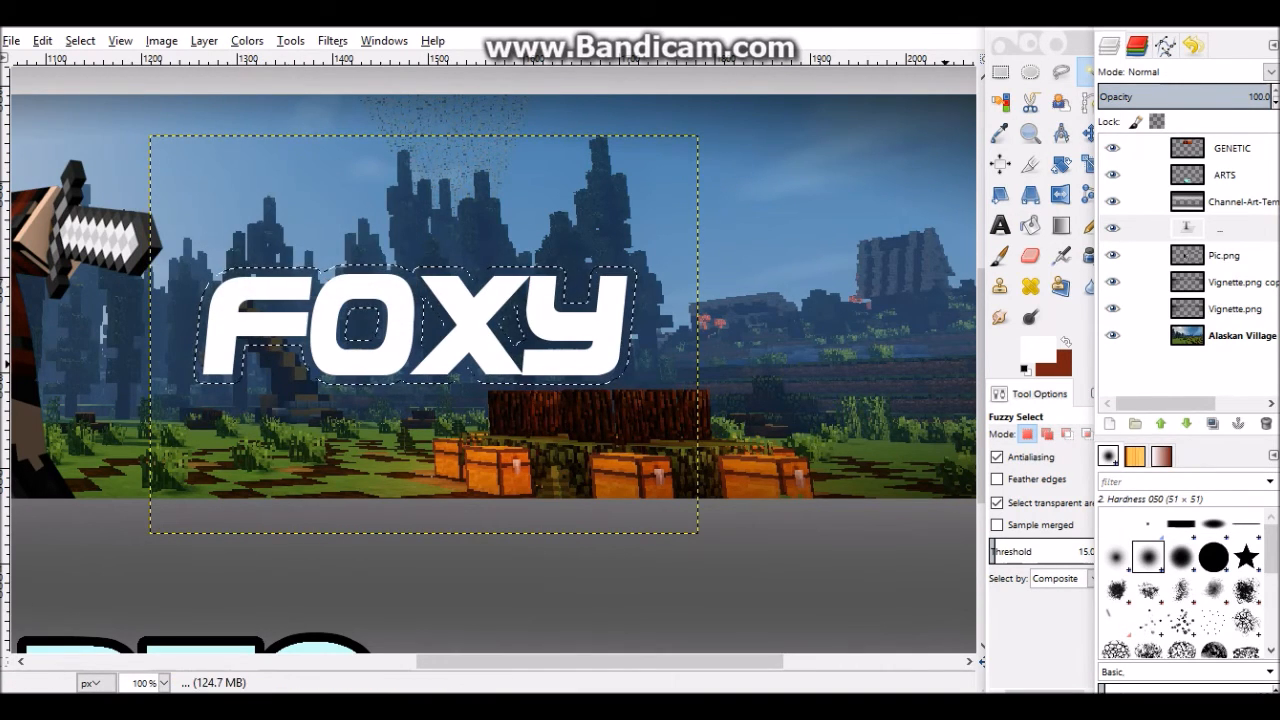
Set the foreground color to black for the text outline
click(1037, 350)
click(152, 214)
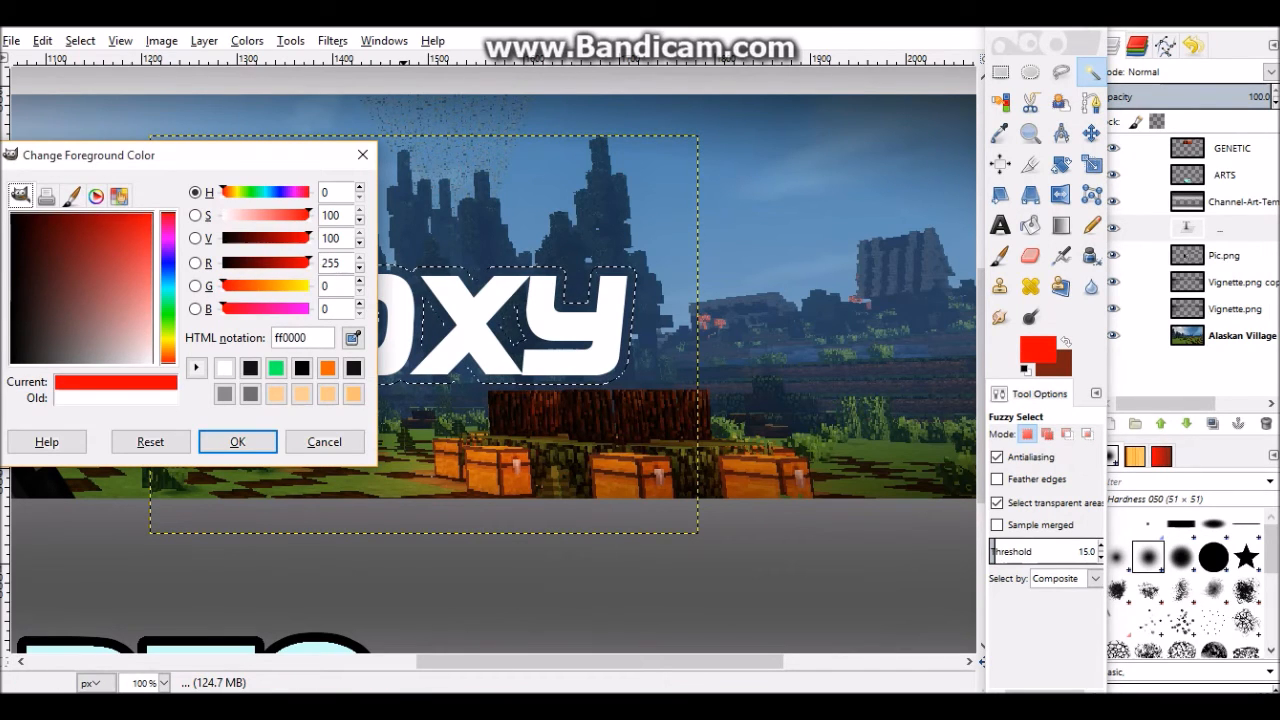
click(12, 300)
click(237, 441)
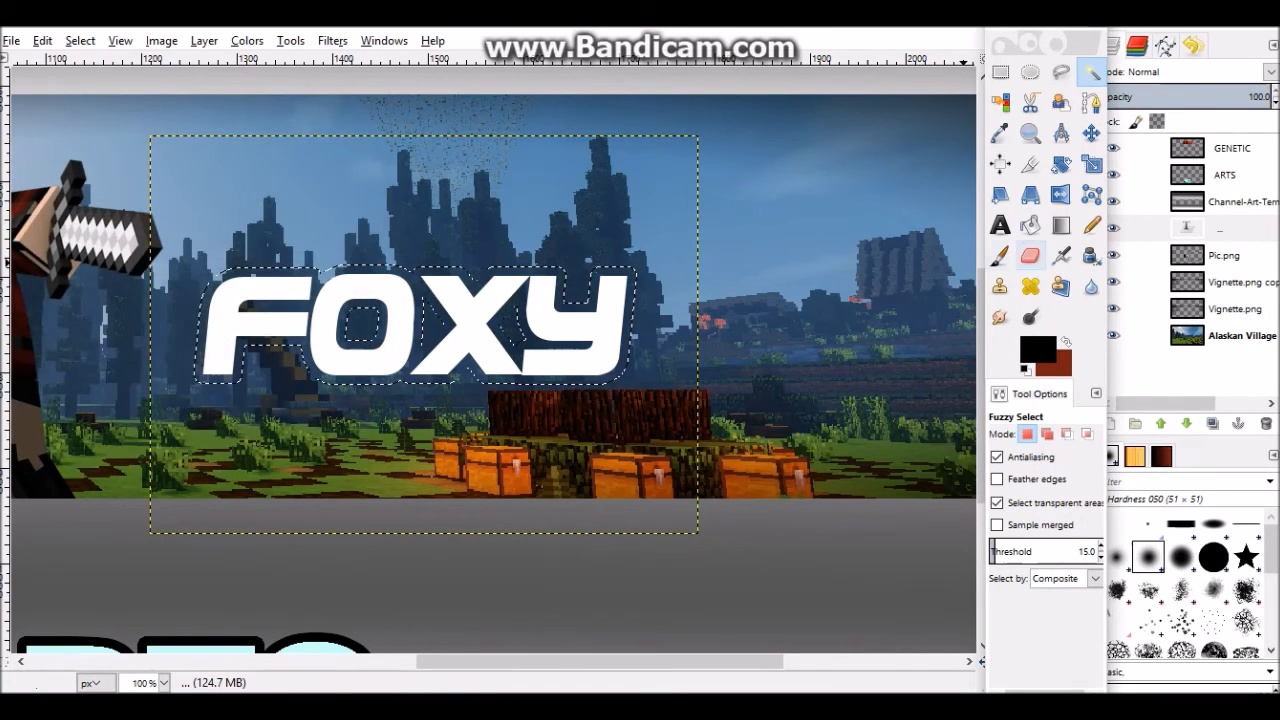
Bucket-fill the grown area around and between the FOXY letters with the black foreground color
click(1030, 225)
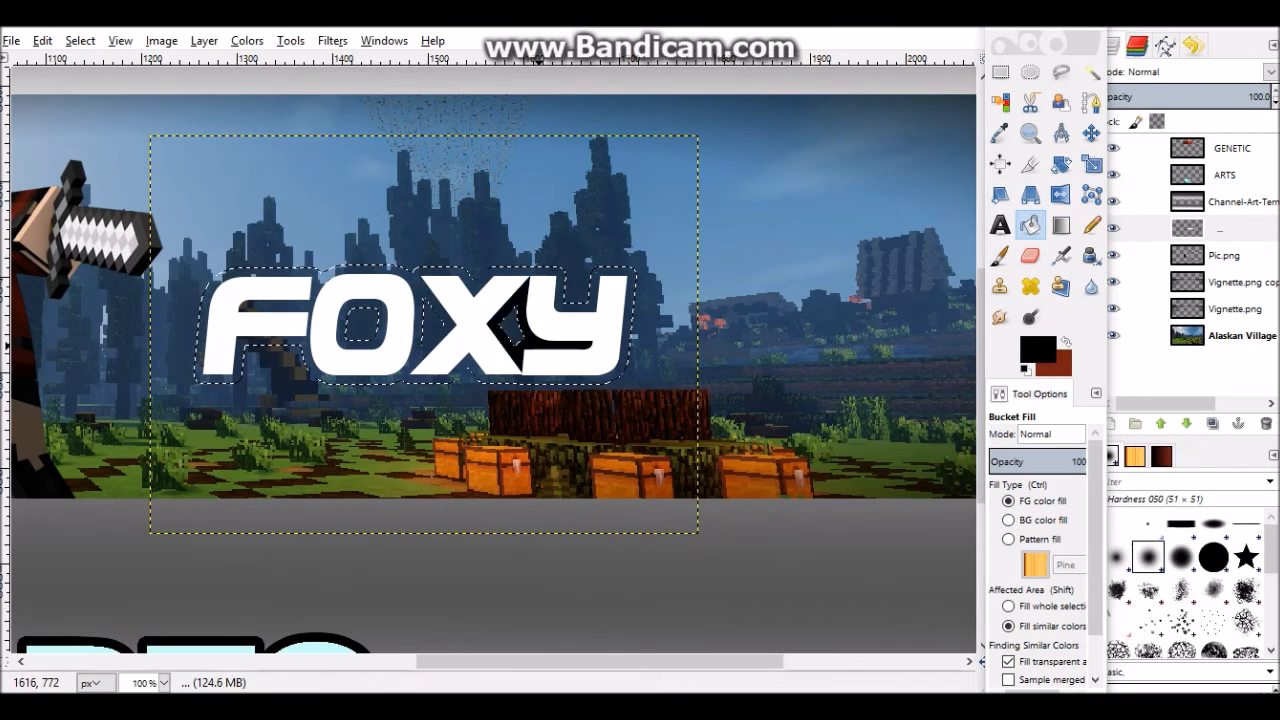
click(532, 379)
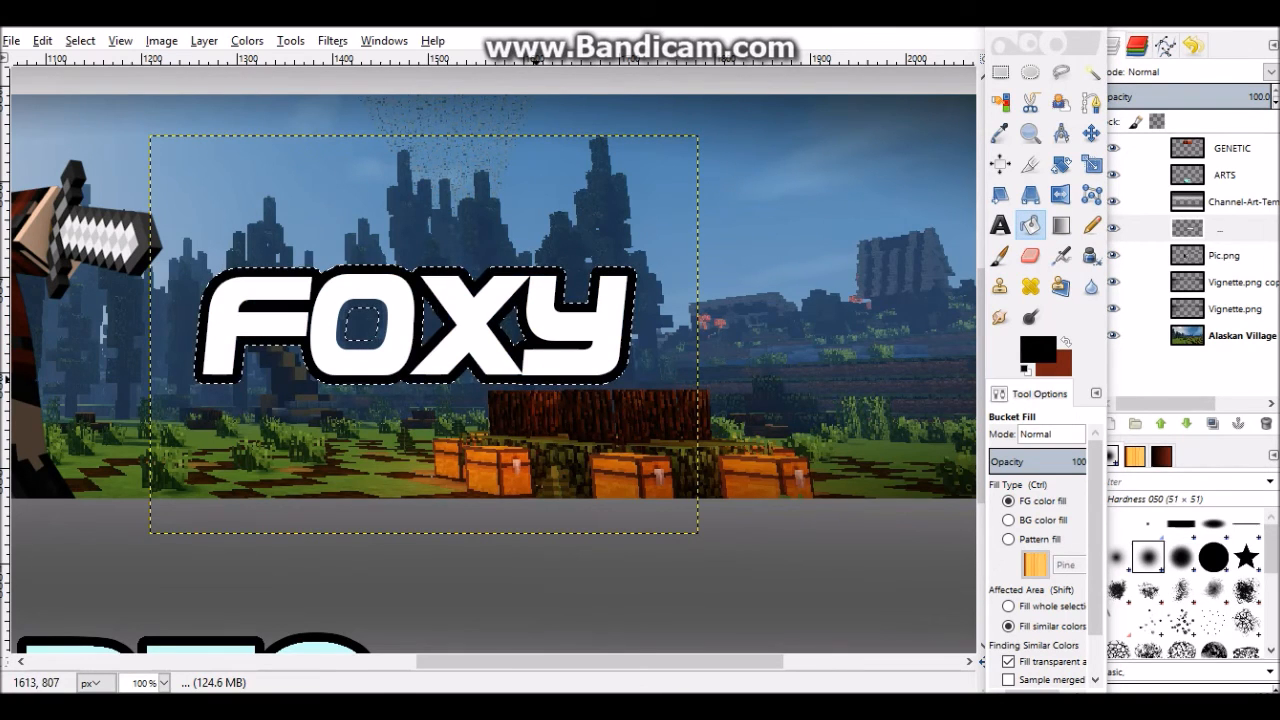
ctrl+scroll(651, 410, down, 3)
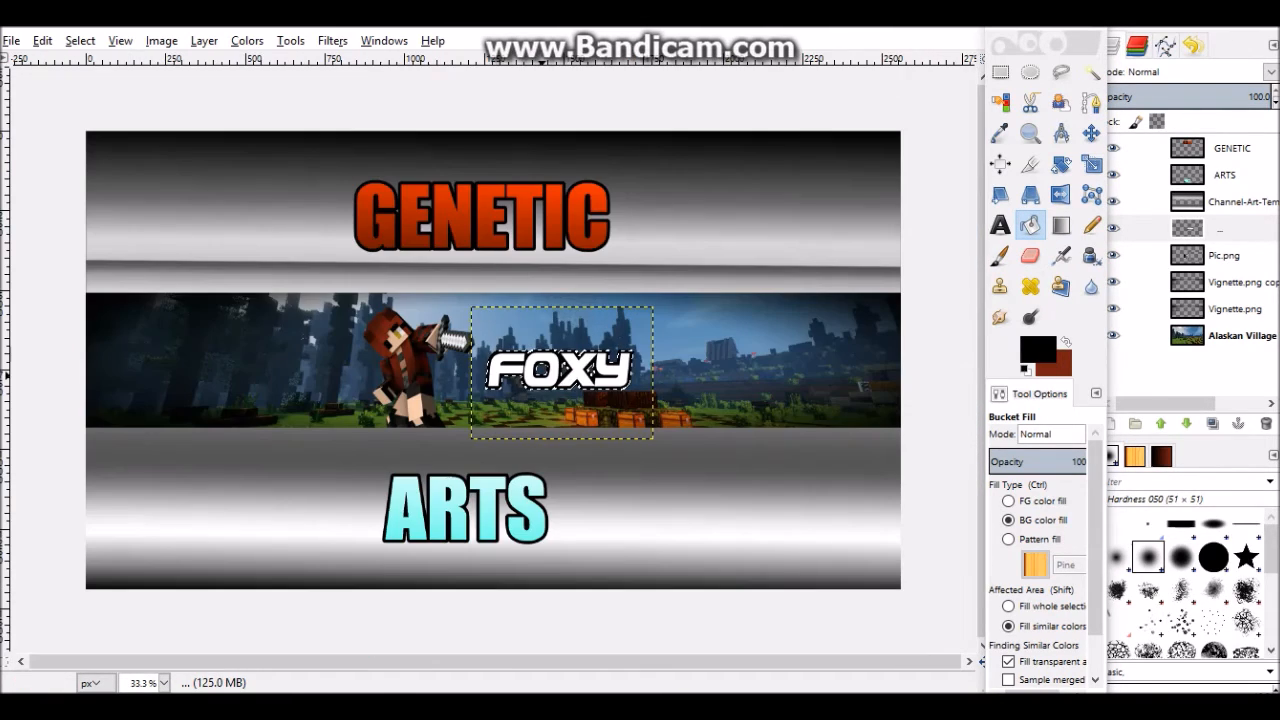
Swap the colors to make dark red the foreground and black the background, leaving the background color unedited
key(u)
ctrl+scroll(603, 373, up, 3)
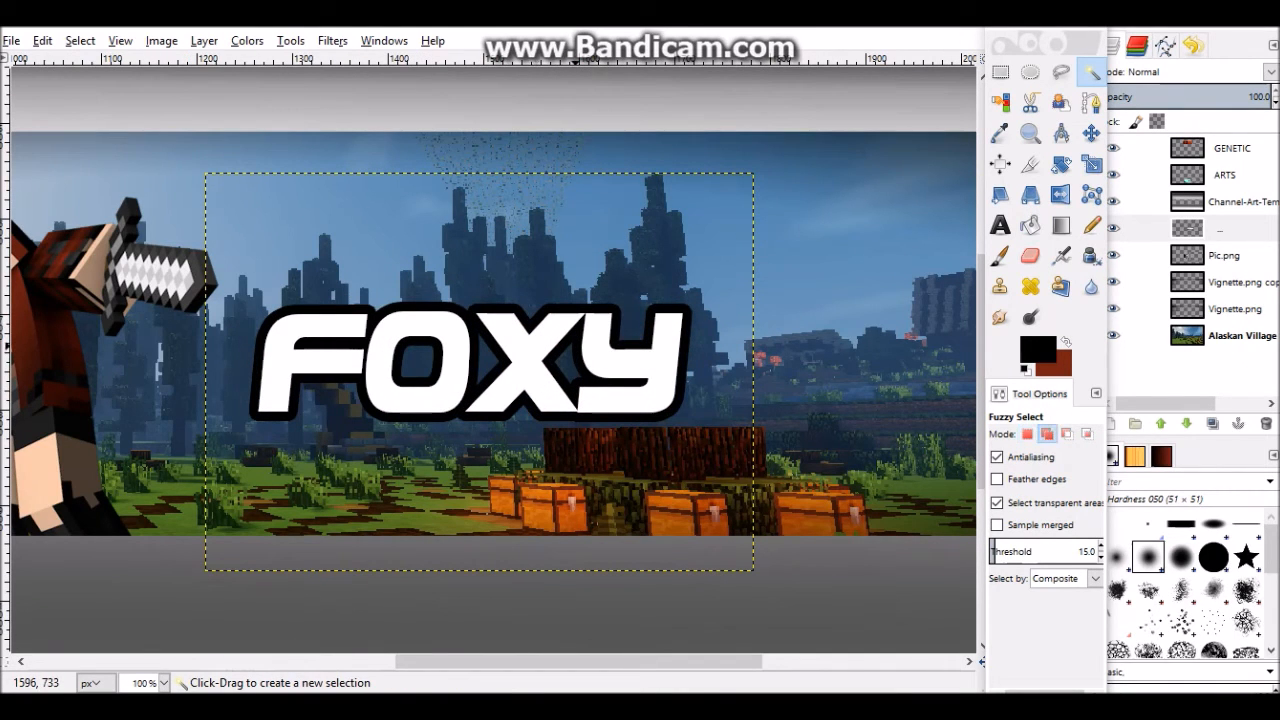
key(shift+b)
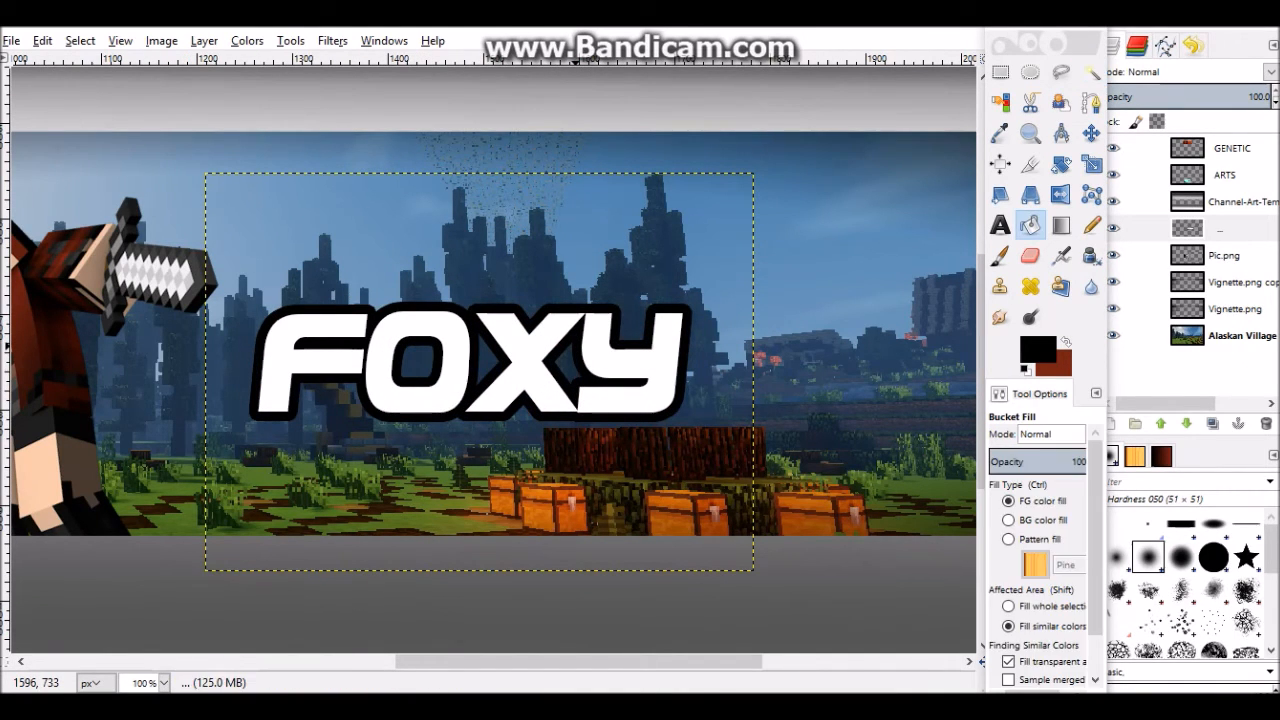
key(x)
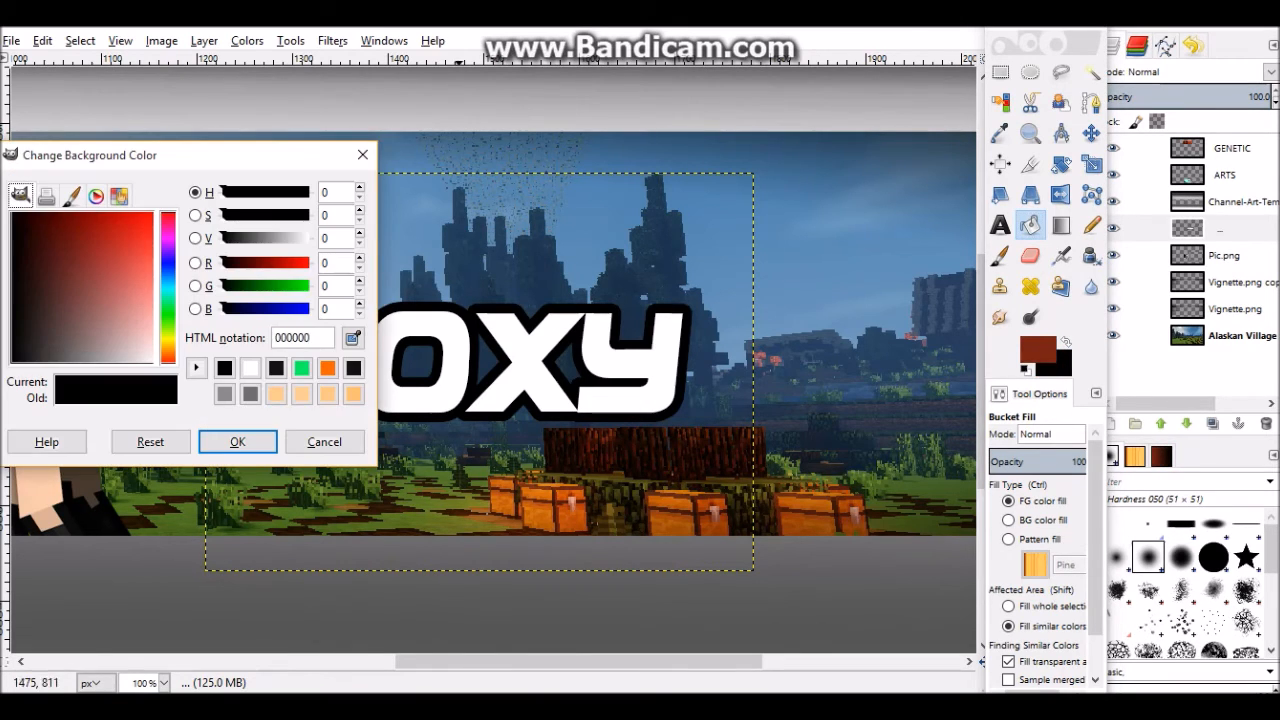
click(324, 441)
Select the white interiors of all four FOXY letters with Fuzzy Select, leaving the black outline unselected
key(l)
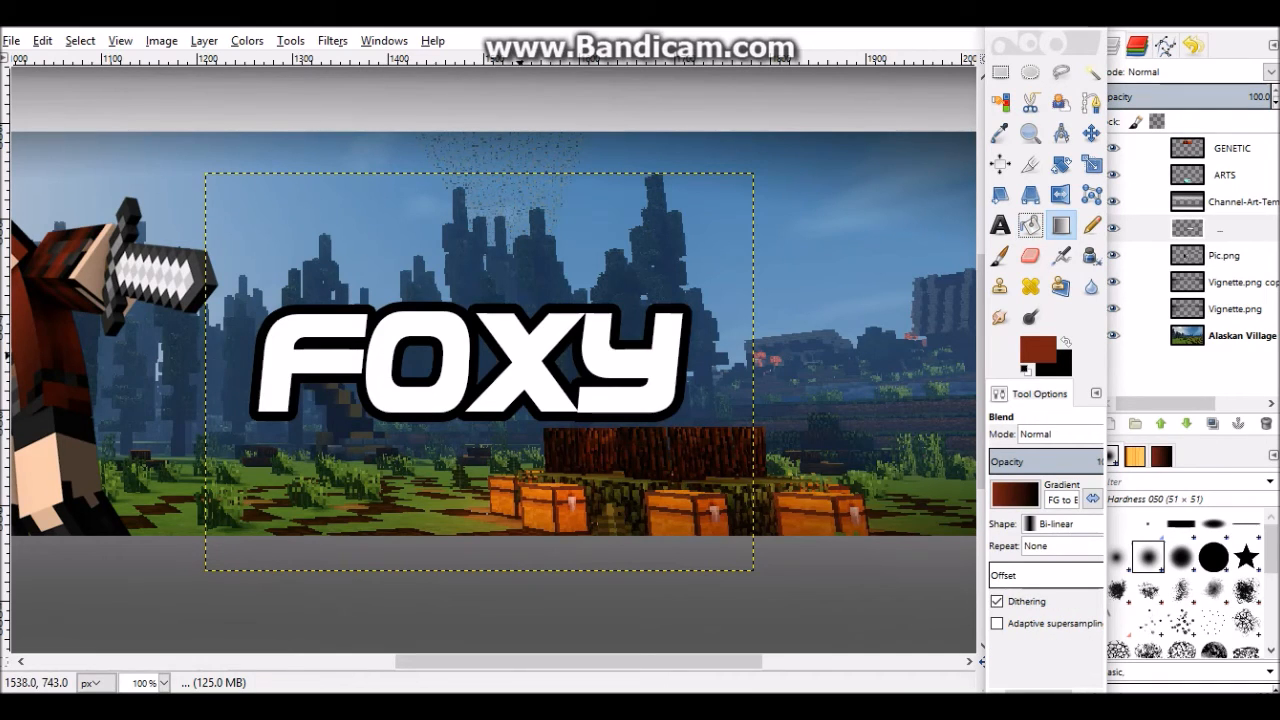
key(u)
click(635, 345)
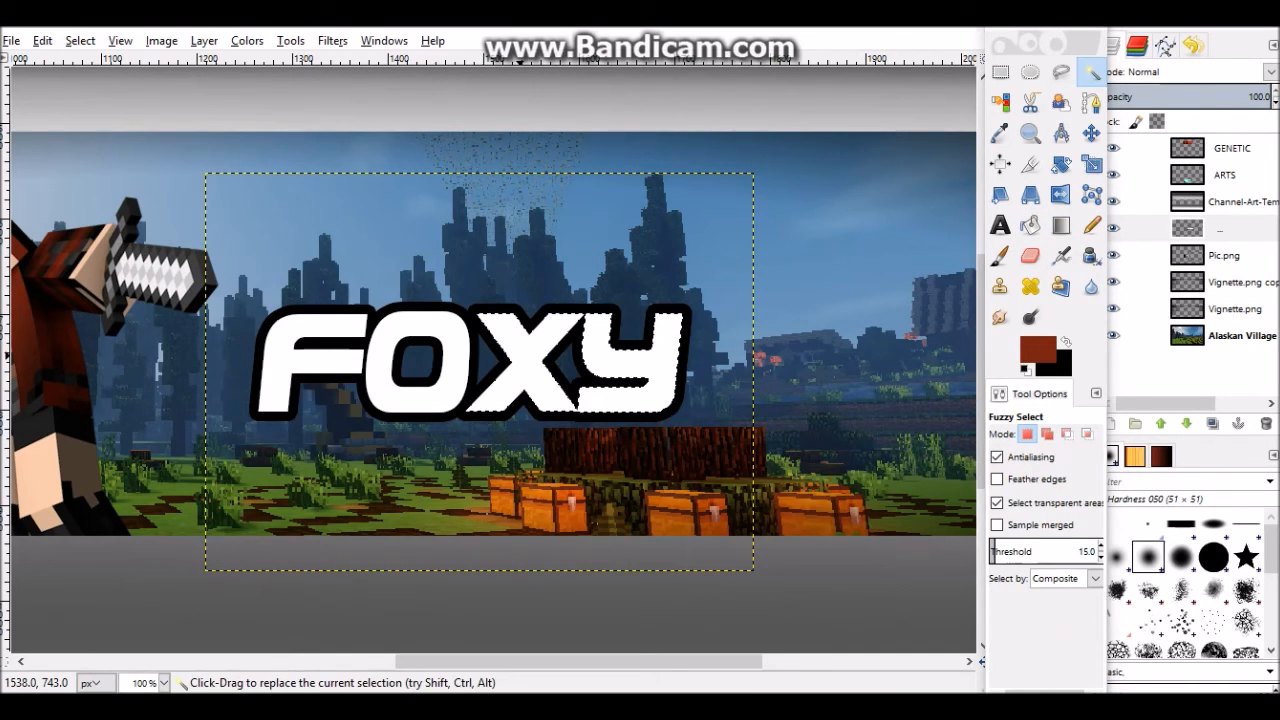
shift+click(466, 378)
shift+click(413, 371)
shift+click(313, 371)
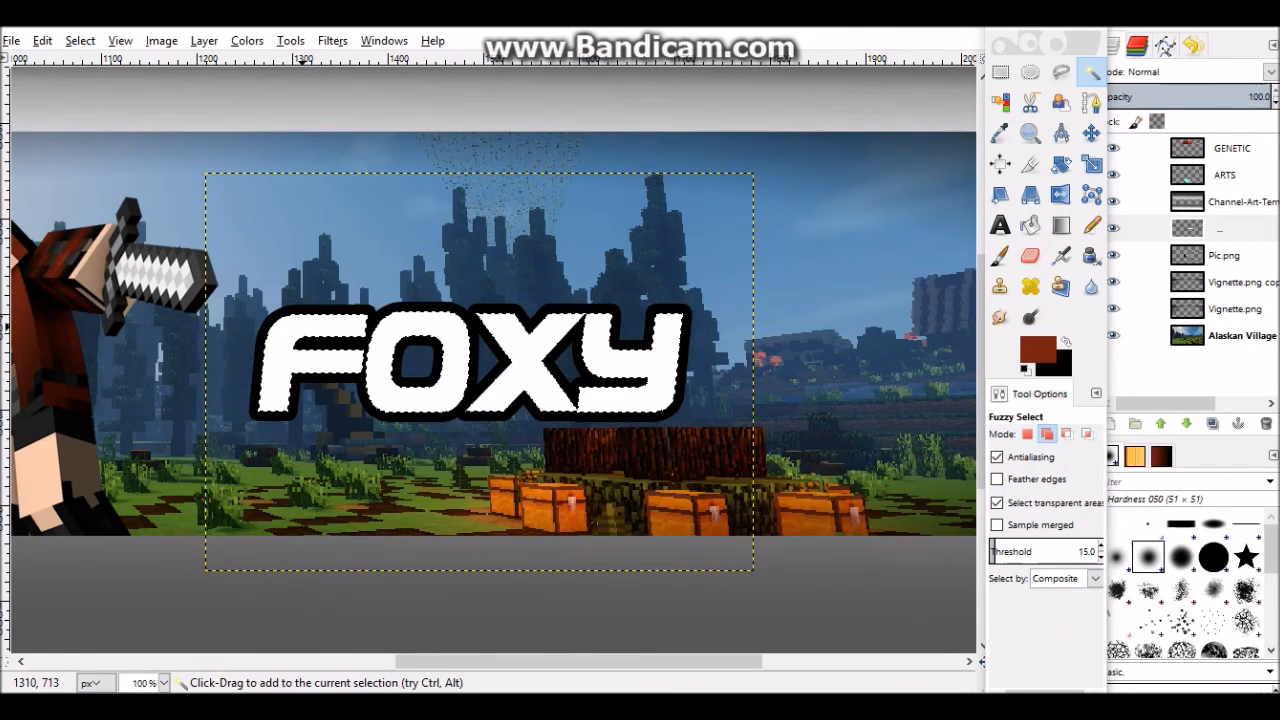
Try vertical bi-linear gradients from dark red to black on the selected FOXY letters, undoing the earlier attempts
key(l)
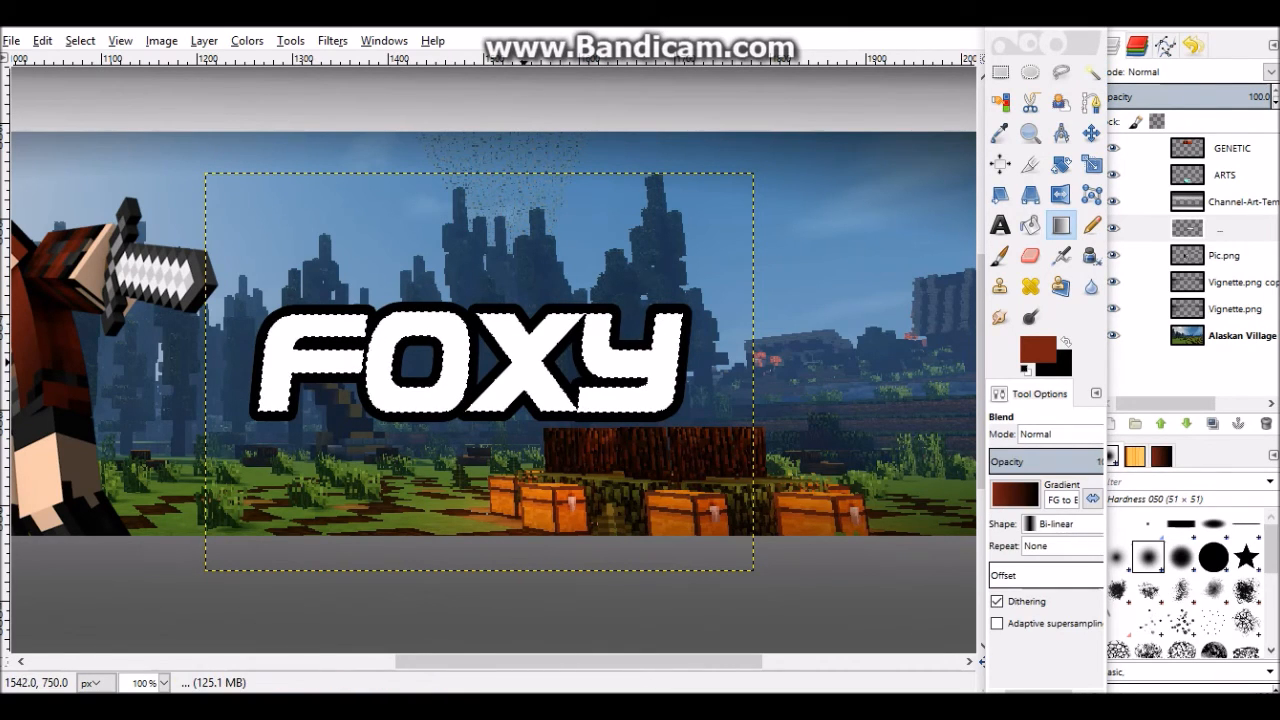
drag(524, 360, 524, 412)
key(ctrl+z)
drag(537, 362, 538, 435)
key(ctrl+z)
drag(522, 355, 526, 393)
drag(530, 440, 525, 456)
ctrl+scroll(523, 447, down, 2)
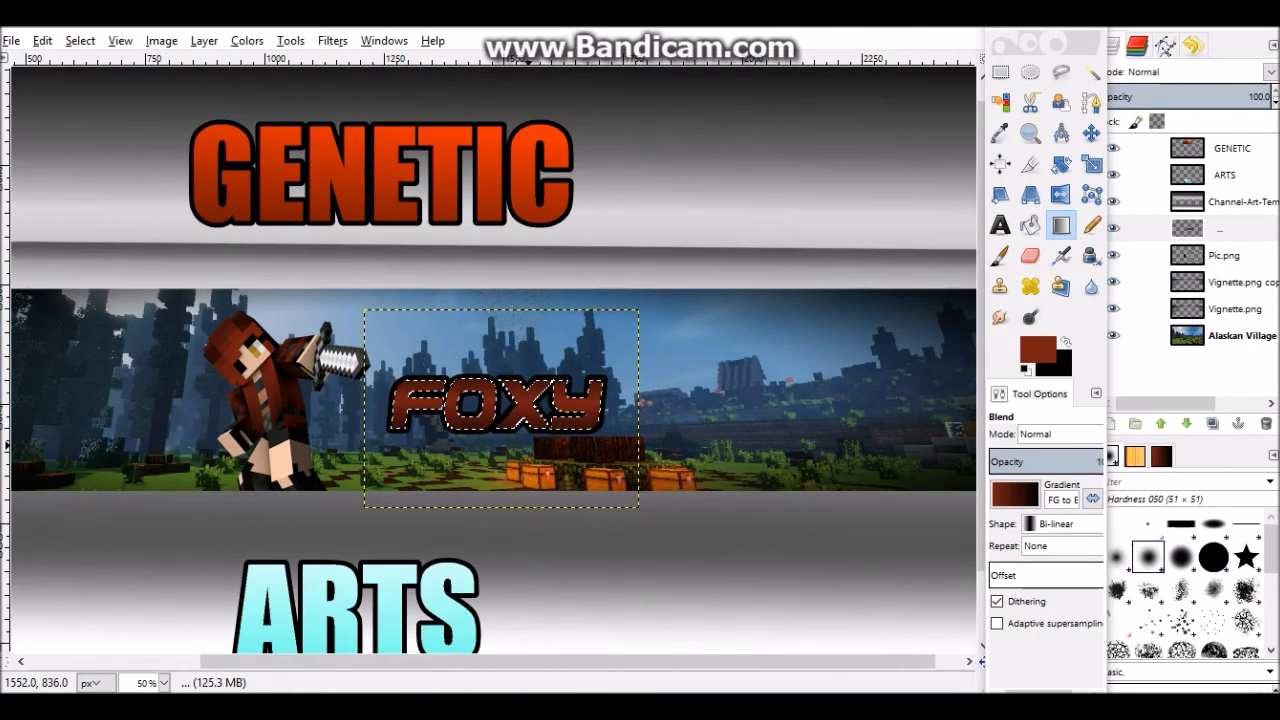
Set the foreground color to the brighter red 8c2417
key(u)
click(1037, 349)
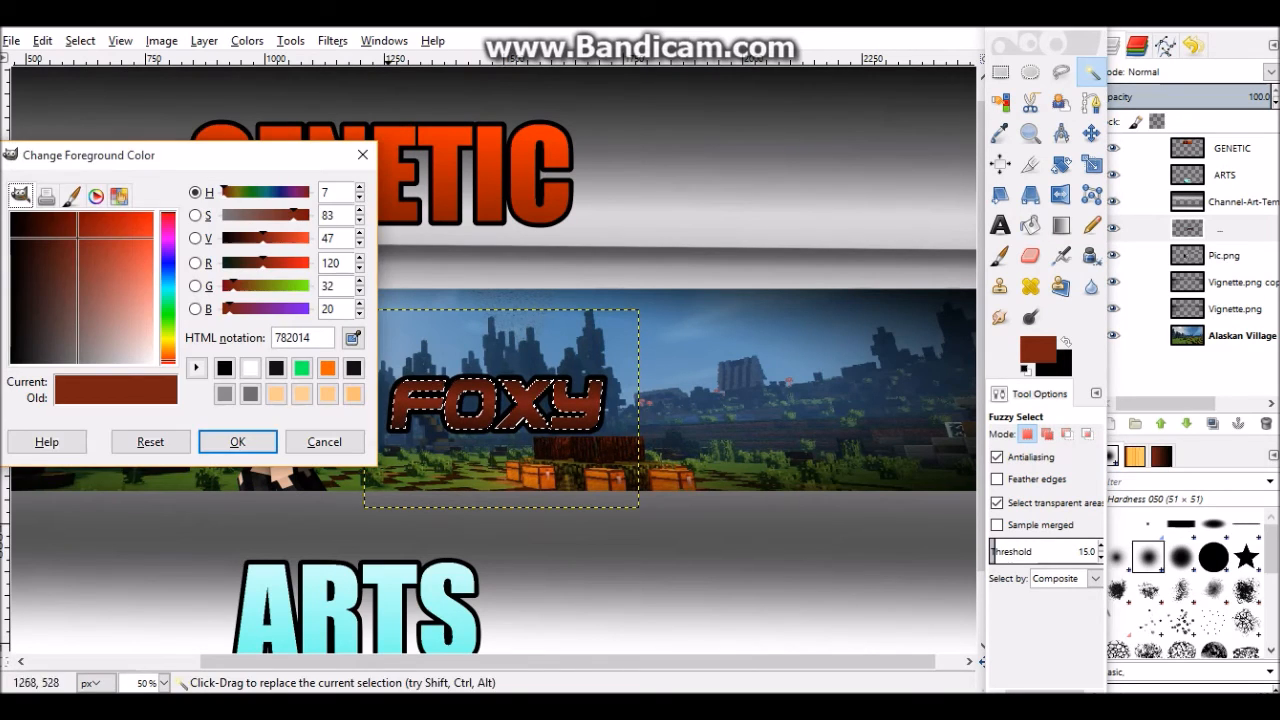
mouse_move(77, 238)
mouse_down()
mouse_move(78, 222)
mouse_move(89, 238)
mouse_up()
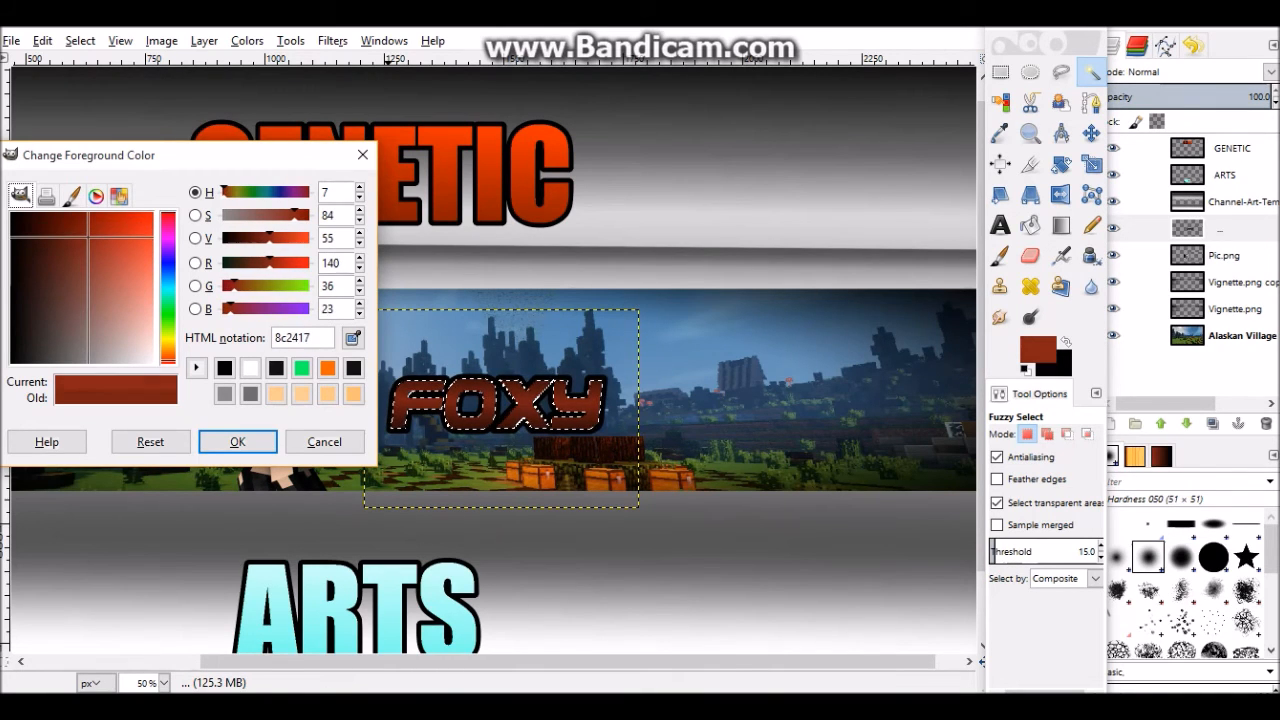
click(237, 441)
Restore the white FOXY letters and refill them with a vertical bi-linear gradient from the brighter red to black
ctrl+scroll(440, 450, up, 3)
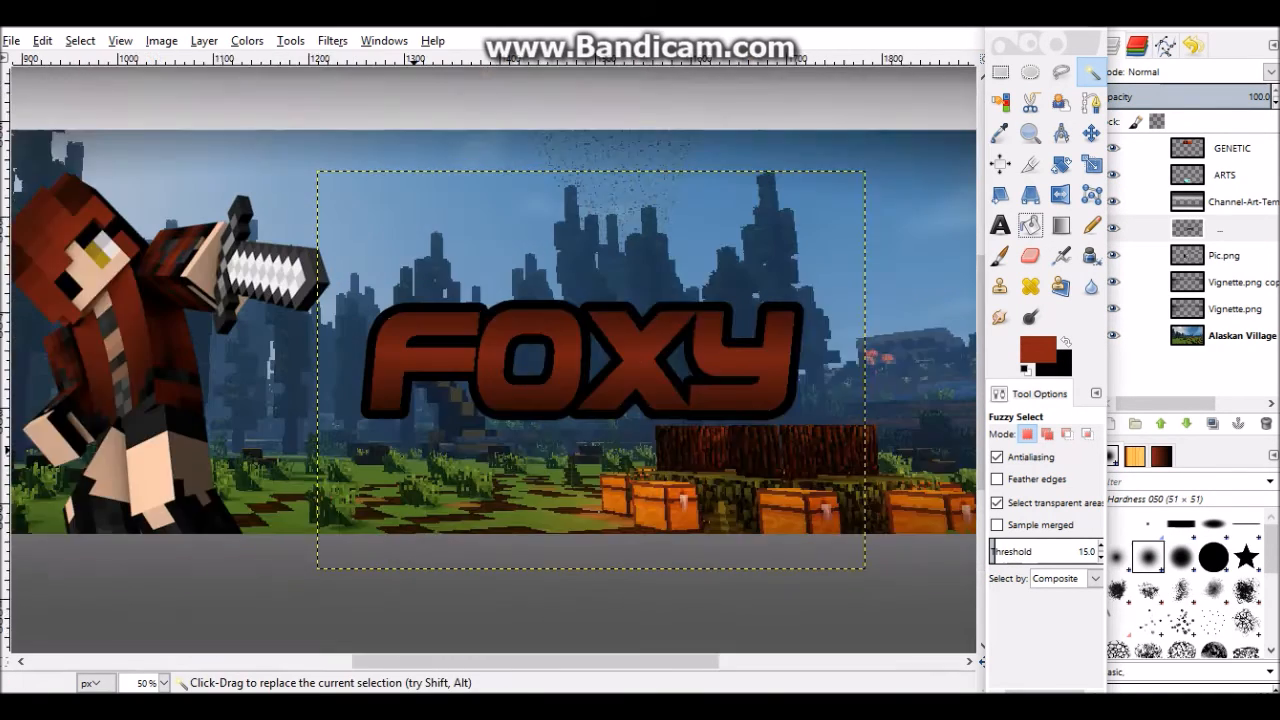
key(Delete)
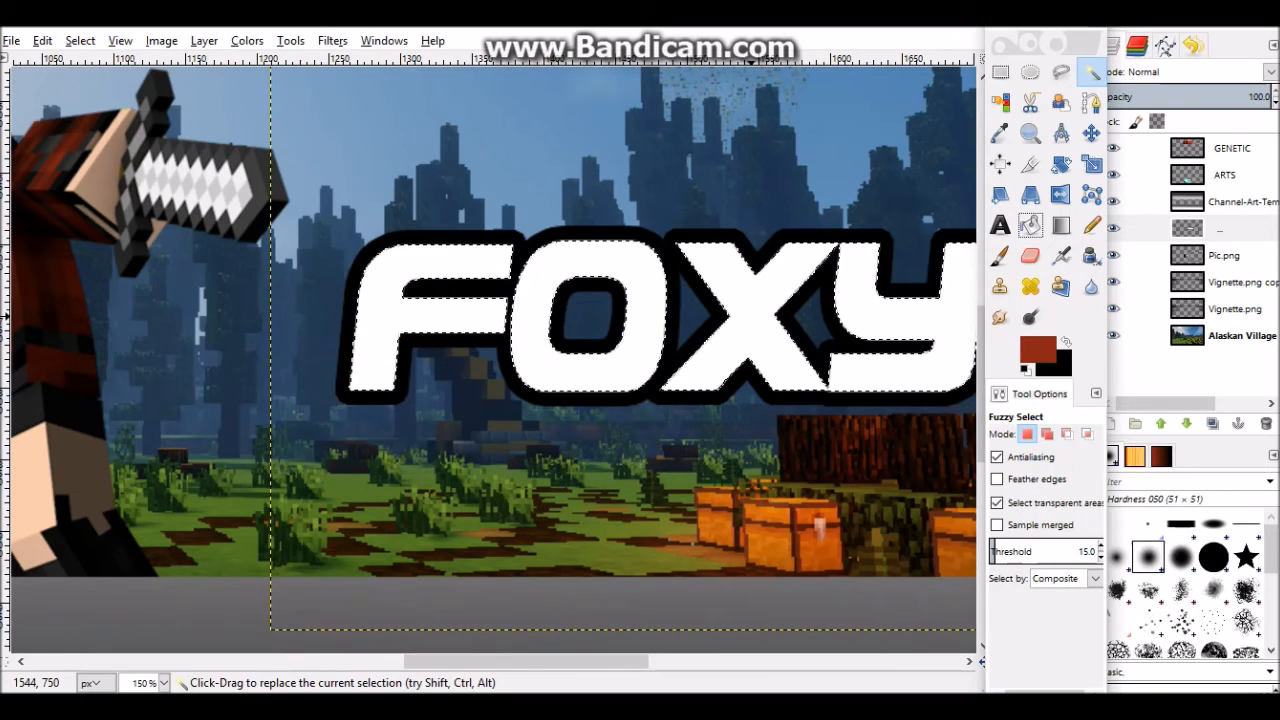
key(g)
drag(752, 238, 752, 445)
ctrl+scroll(753, 432, down, 1)
key(ctrl+z)
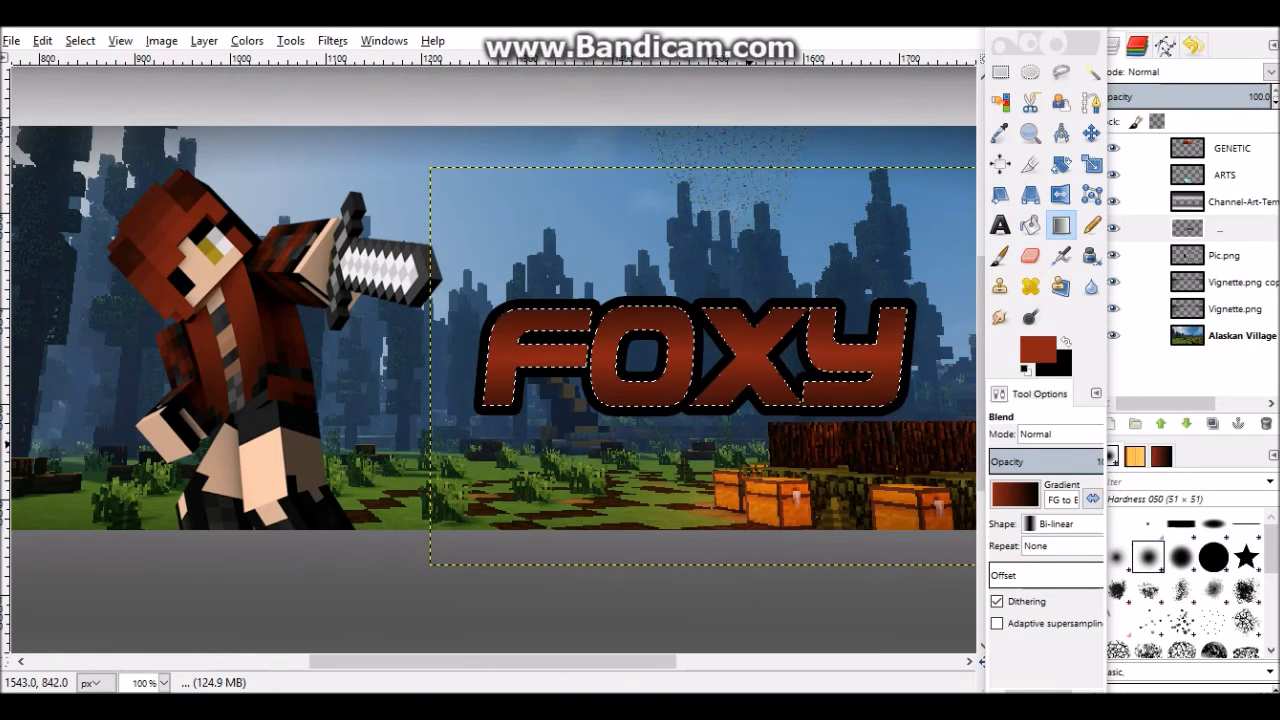
ctrl+scroll(750, 443, down, 6)
ctrl+scroll(518, 400, up, 5)
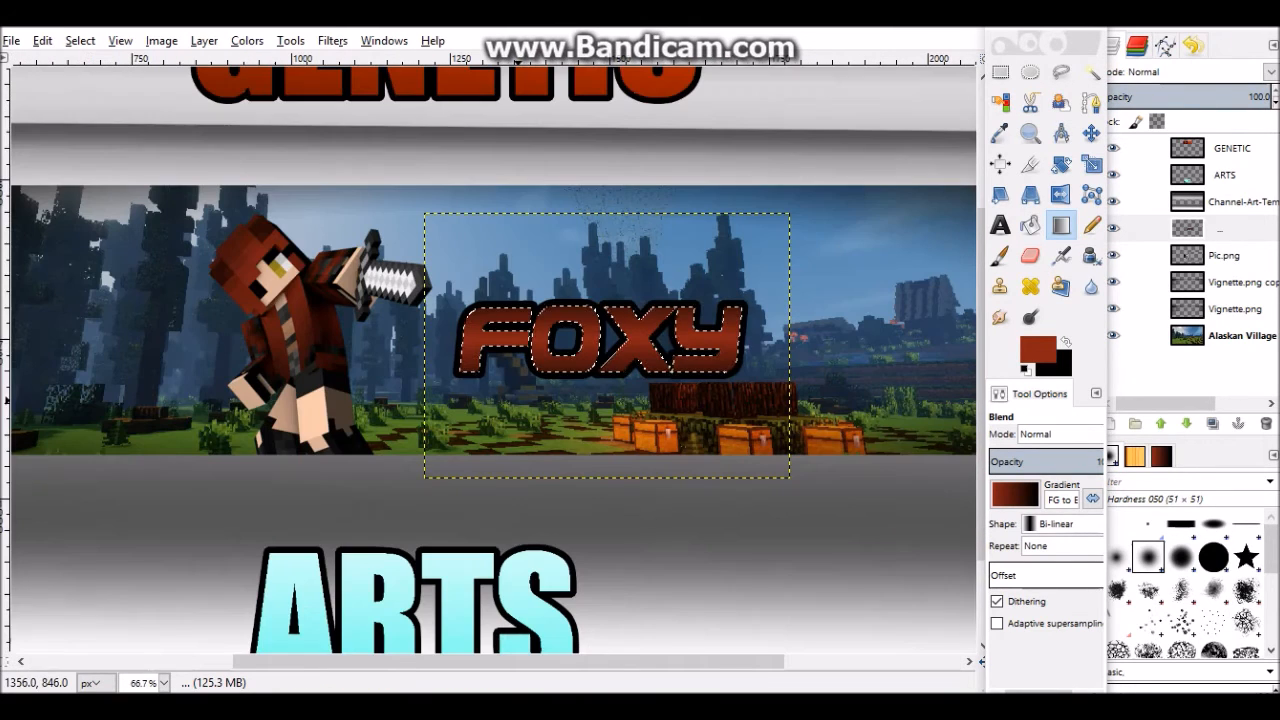
Clear the selection around the FOXY letters
key(u)
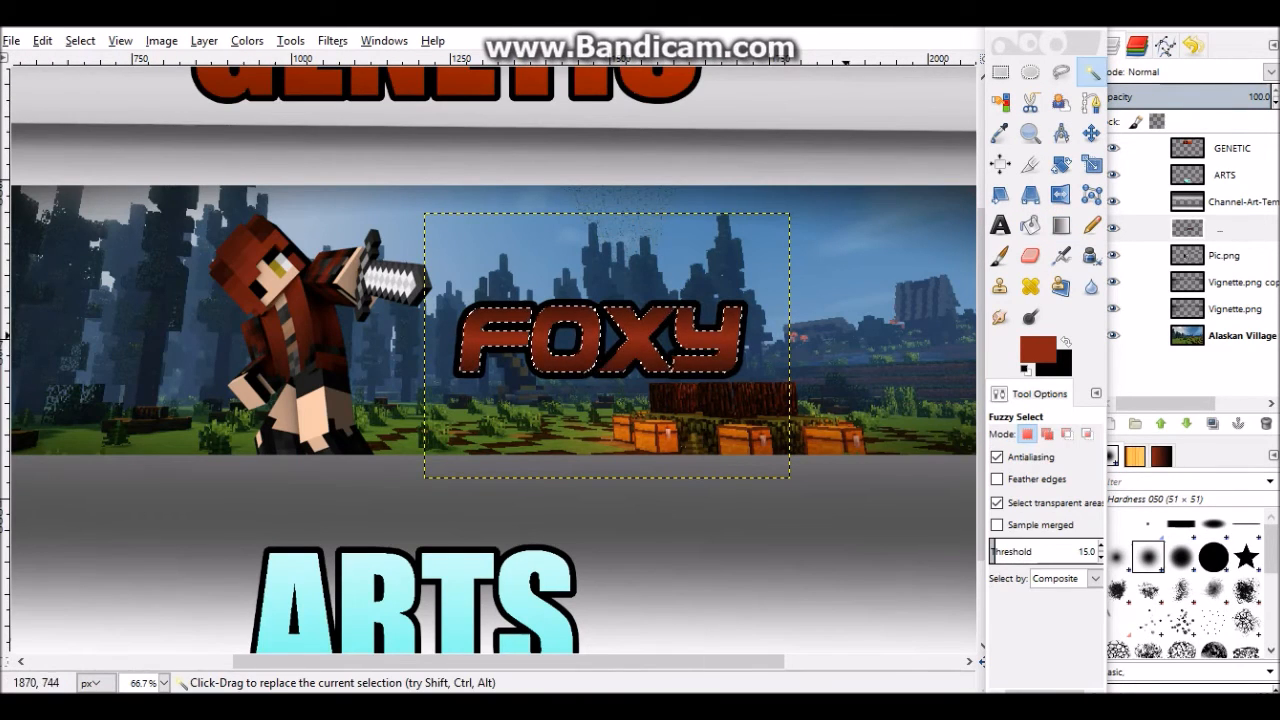
key(ctrl+shift+a)
ctrl+scroll(592, 388, up, 3)
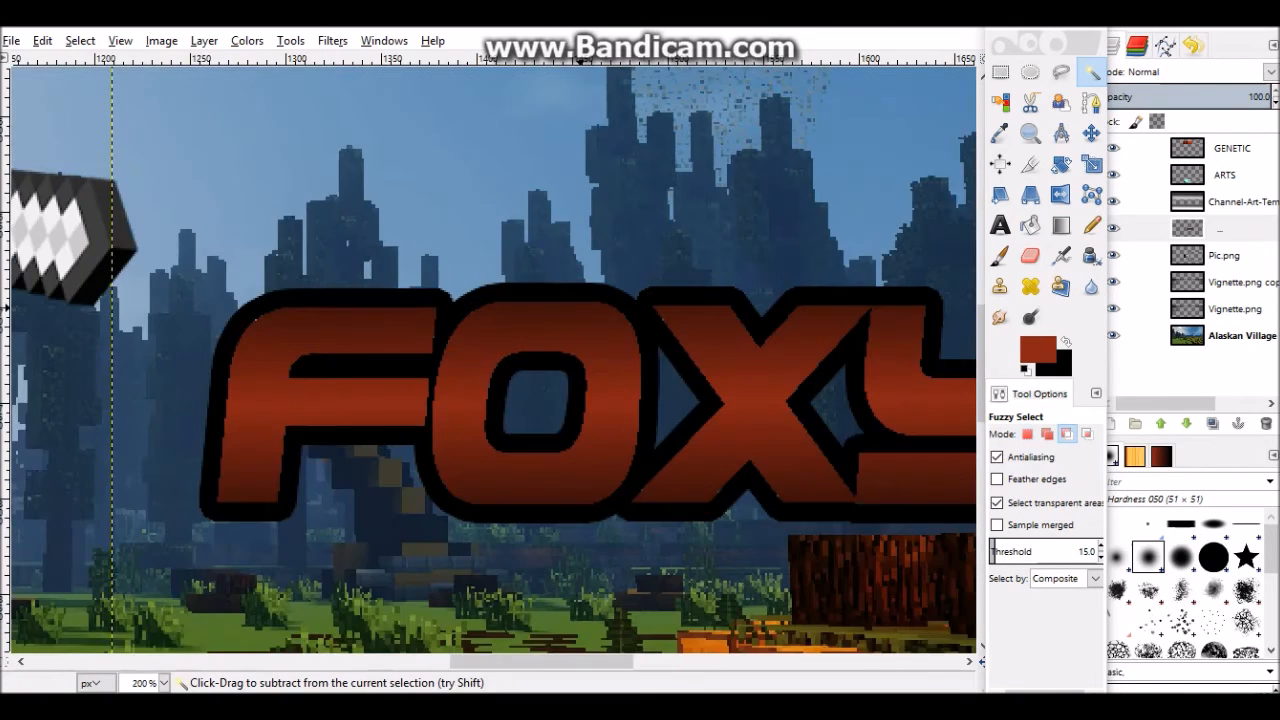
ctrl+scroll(592, 388, down, 5)
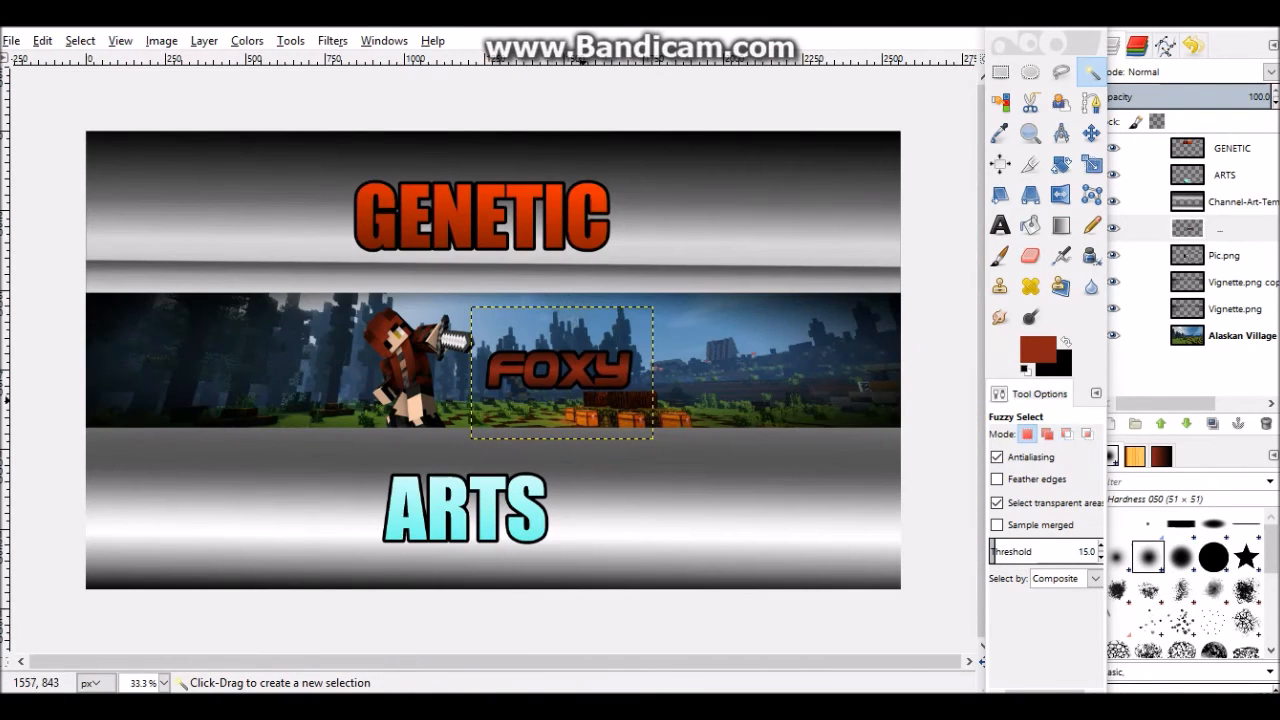
Move the FOXY text layer left and slightly down toward the character, and shift the Pic.png character layer slightly right
key(m)
drag(563, 371, 524, 389)
click(1140, 255)
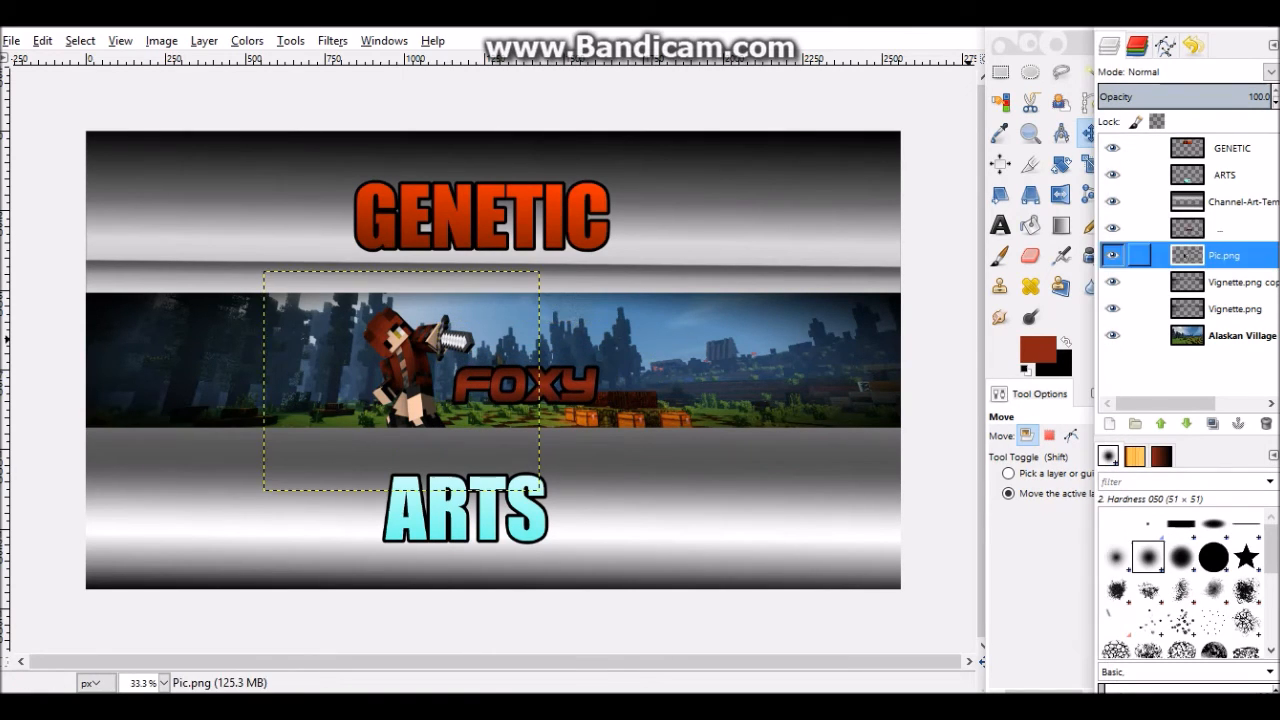
drag(401, 381, 422, 382)
Draw a closed eight-point Cage Transform cage around the FOXY text layer
click(1140, 228)
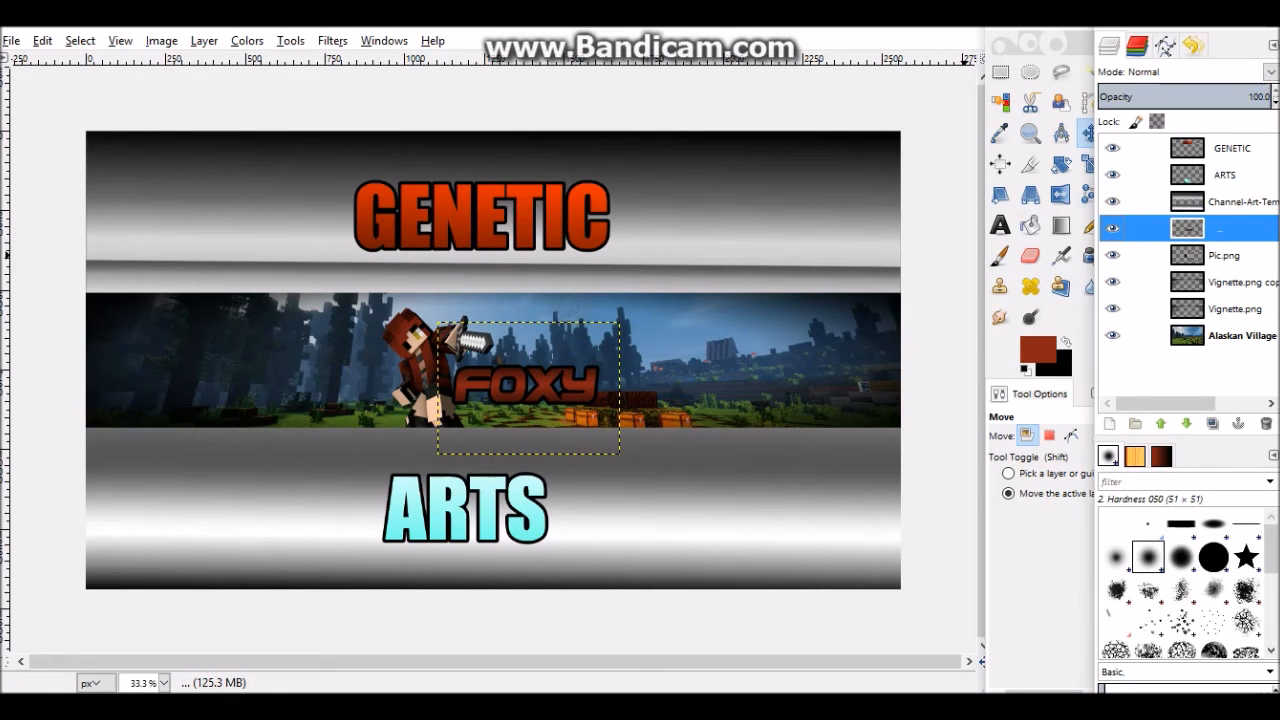
click(1086, 194)
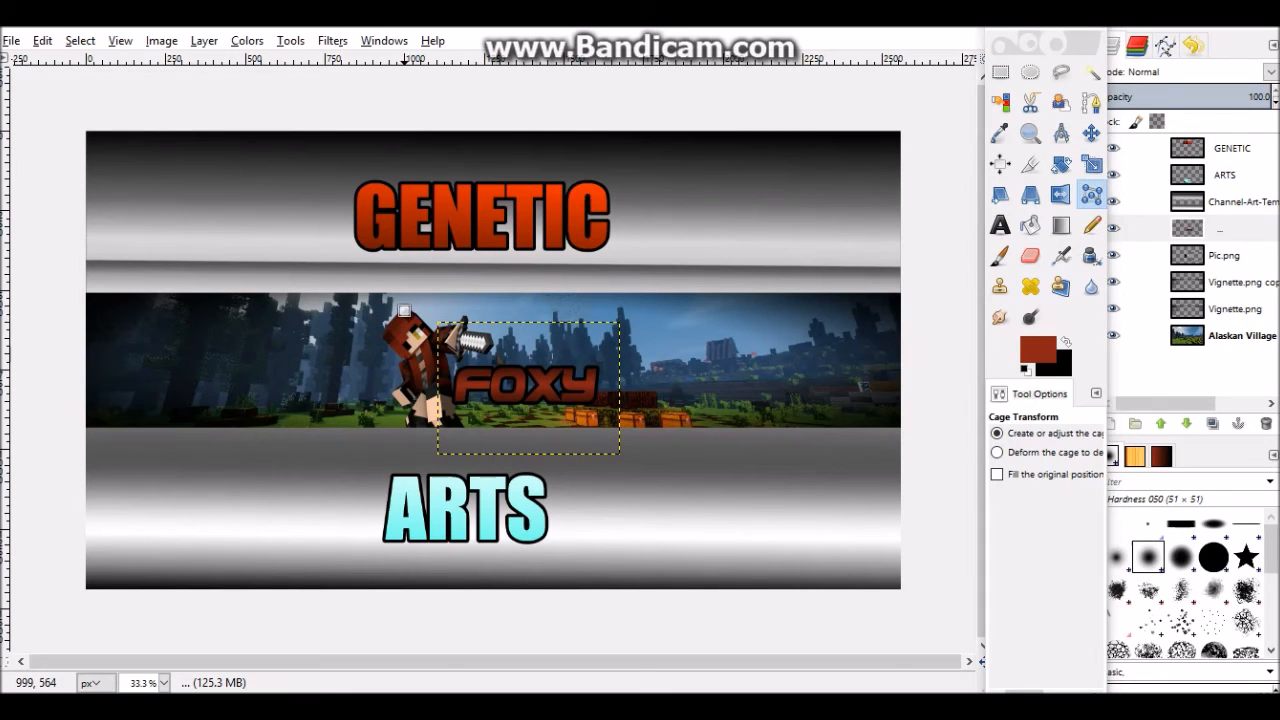
click(403, 311)
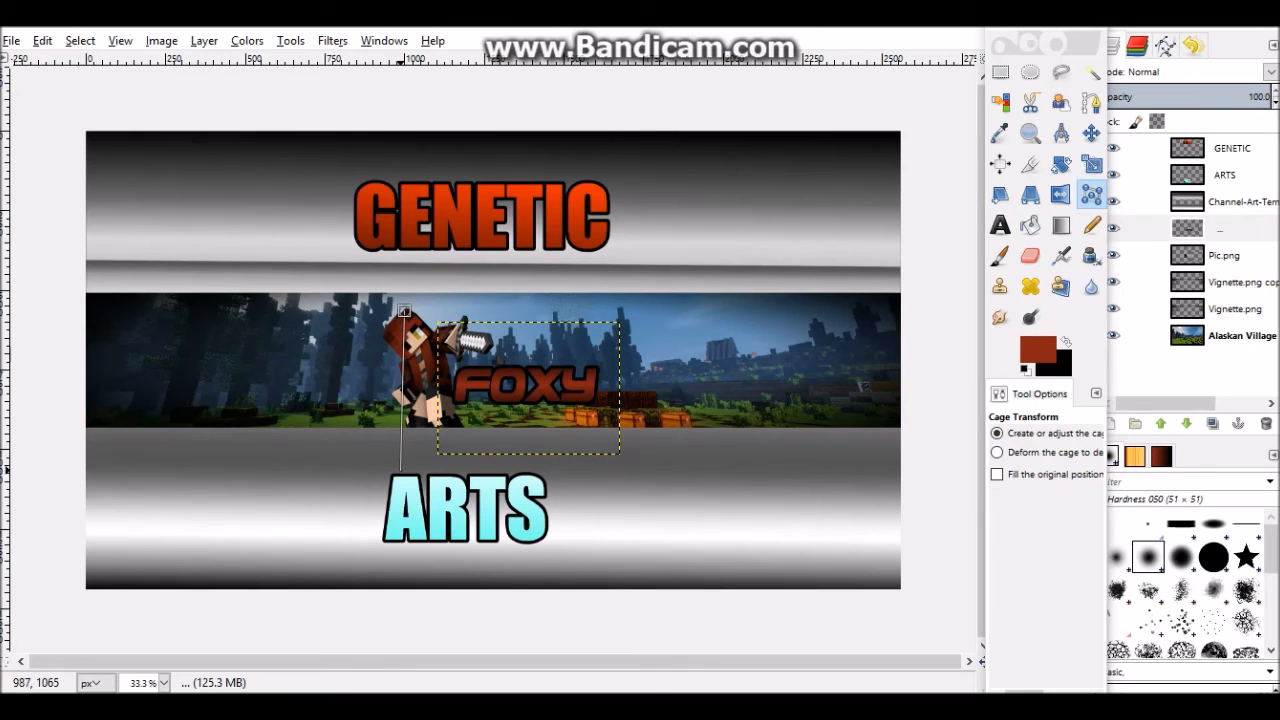
click(399, 379)
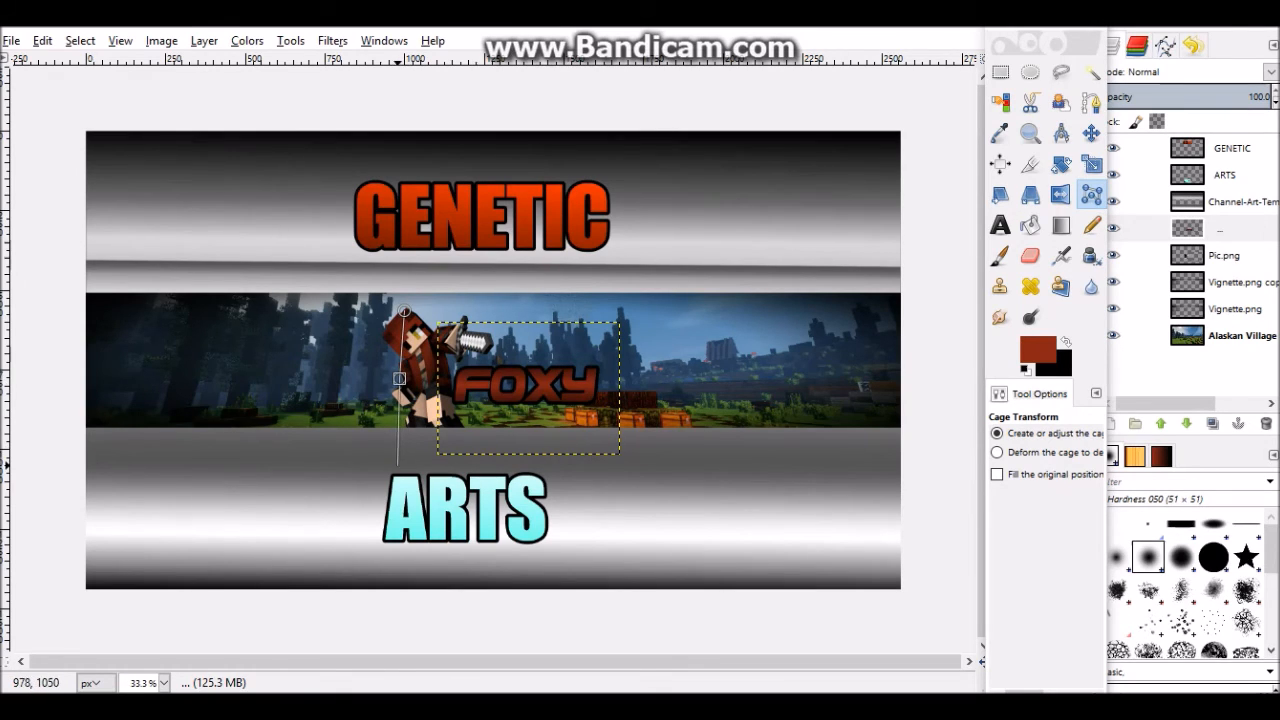
click(397, 465)
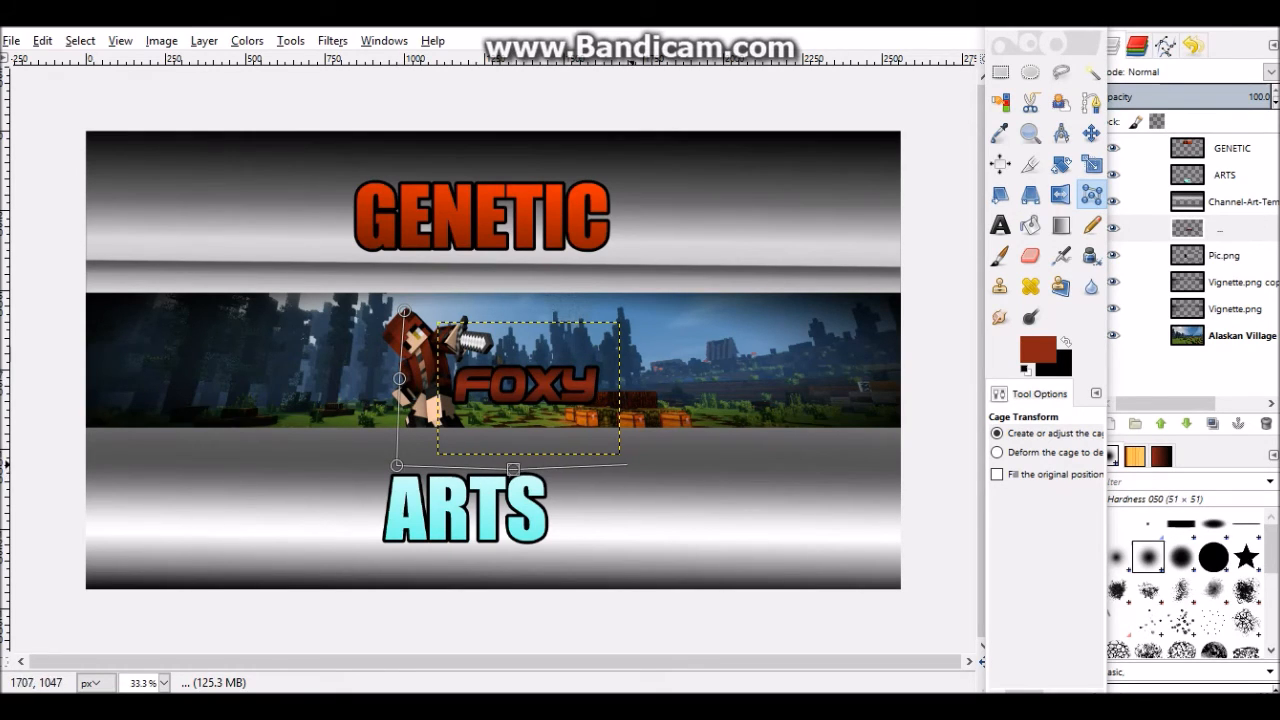
click(644, 468)
click(648, 385)
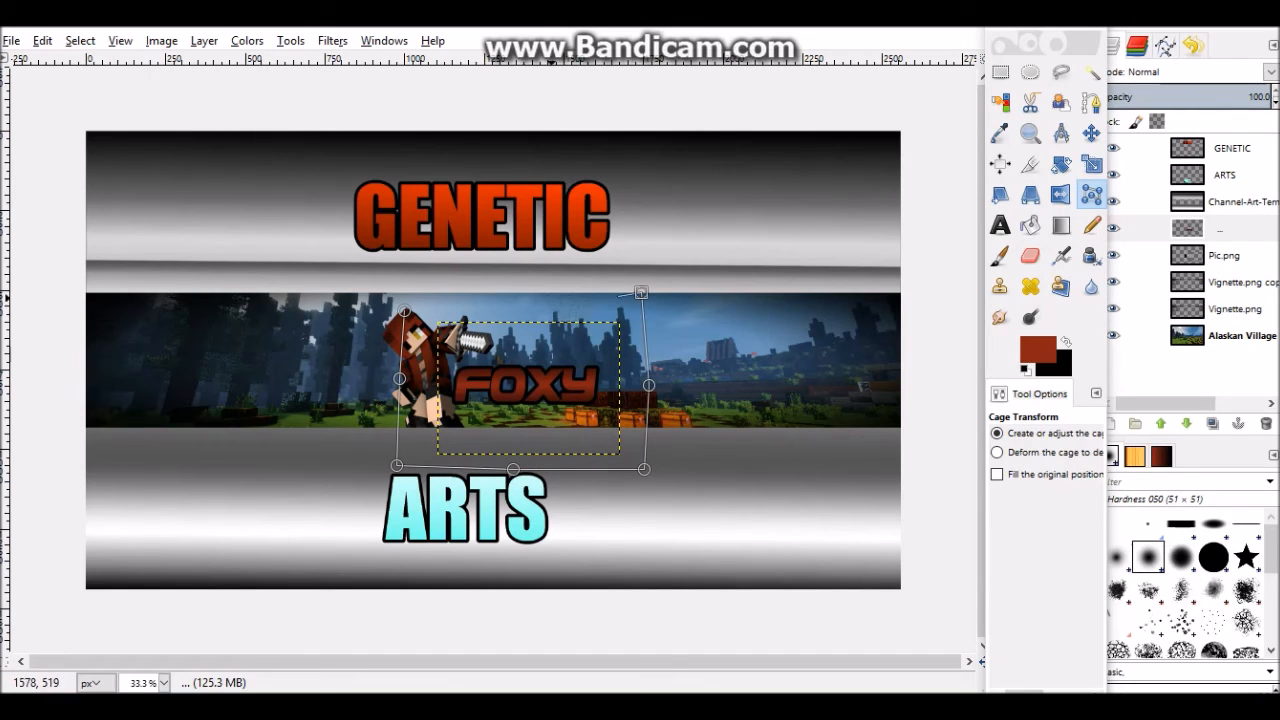
click(640, 292)
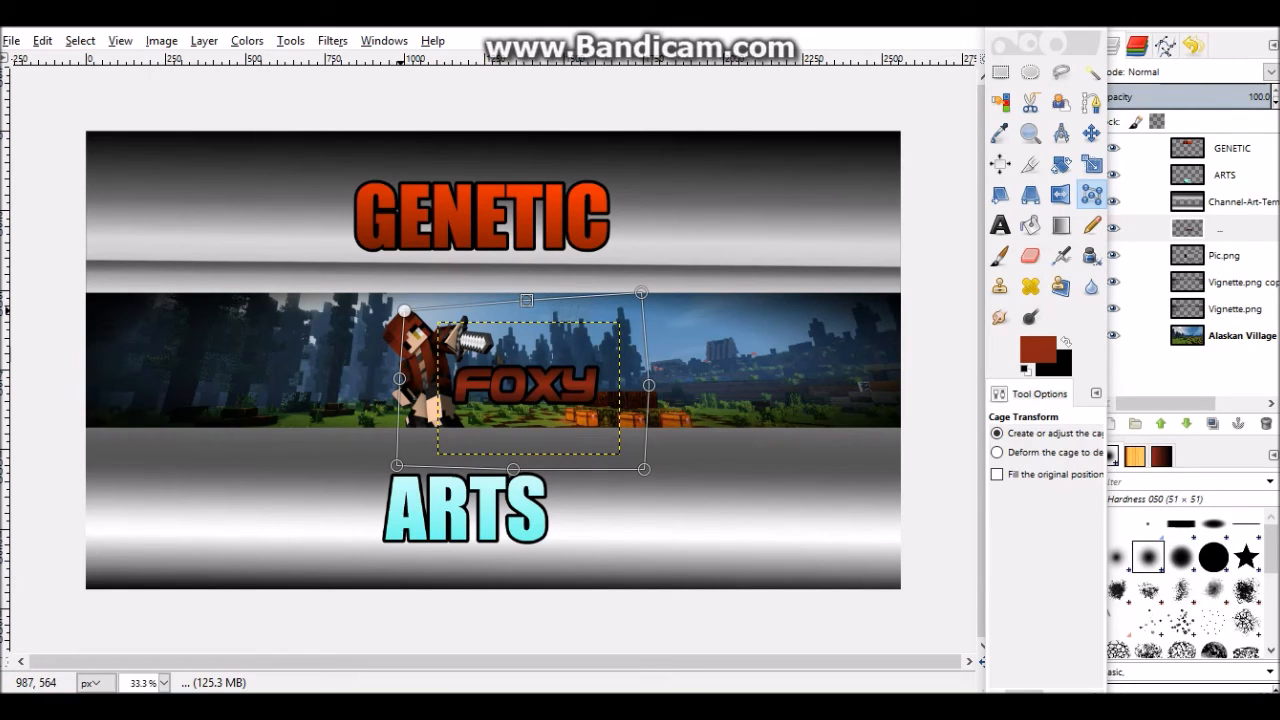
click(404, 311)
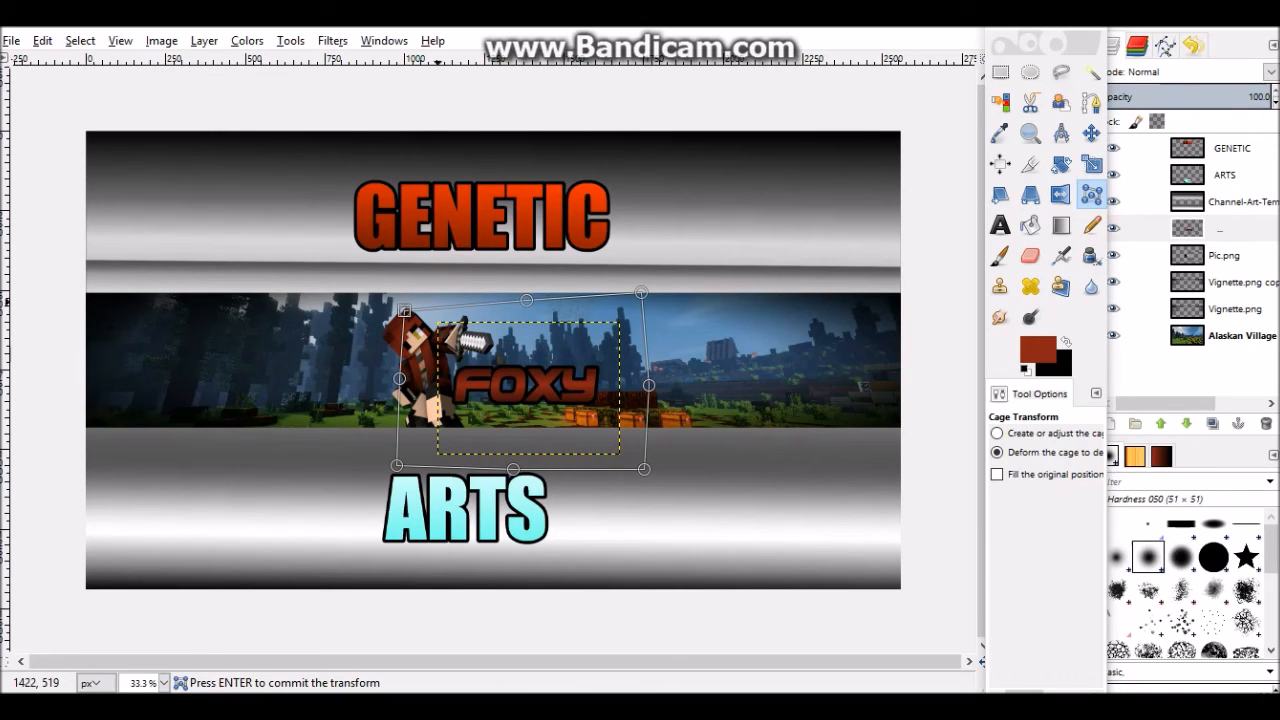
Stretch the cage's left corners vertically outward and pull its upper and lower midpoints right and inward to enlarge the F
drag(404, 311, 402, 258)
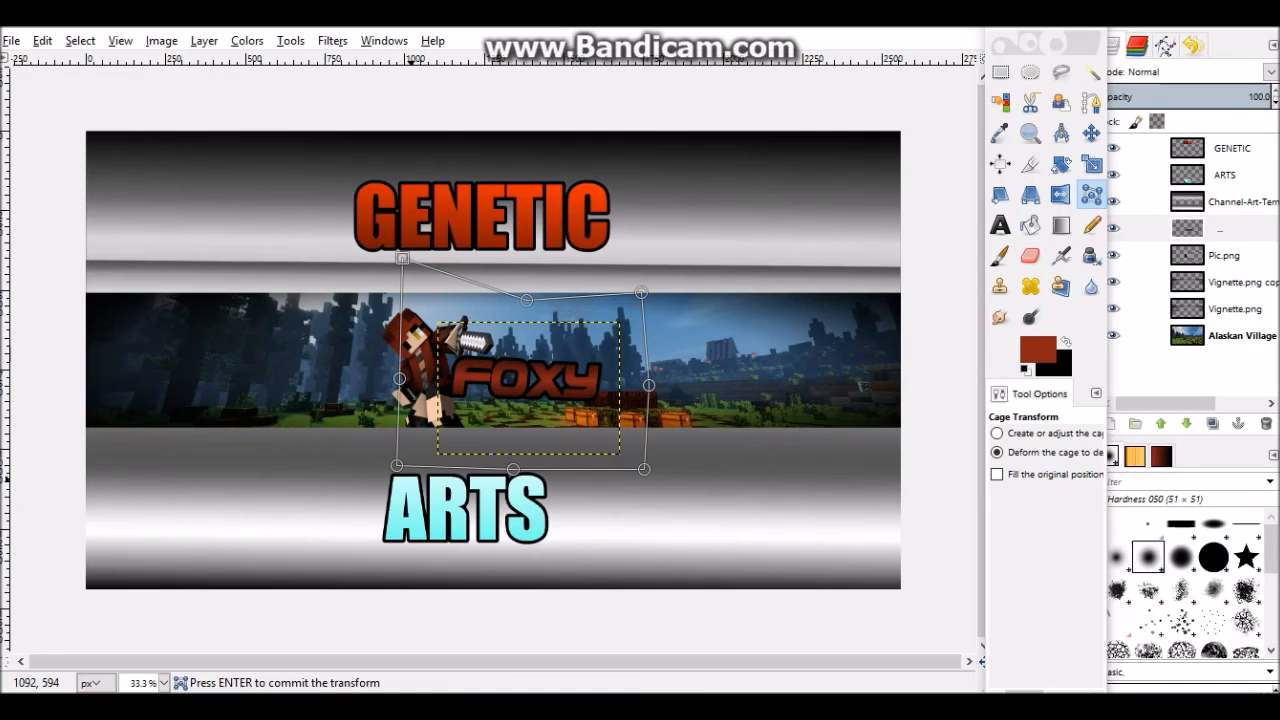
drag(397, 465, 398, 512)
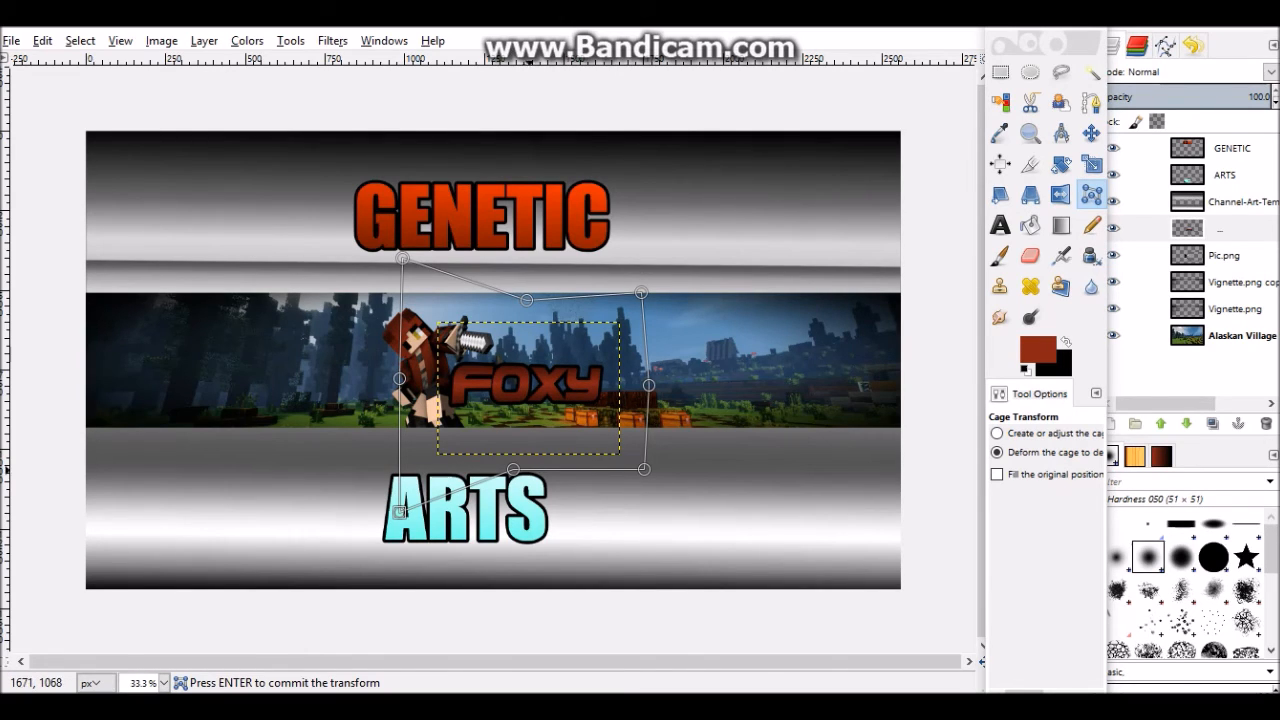
drag(513, 469, 558, 453)
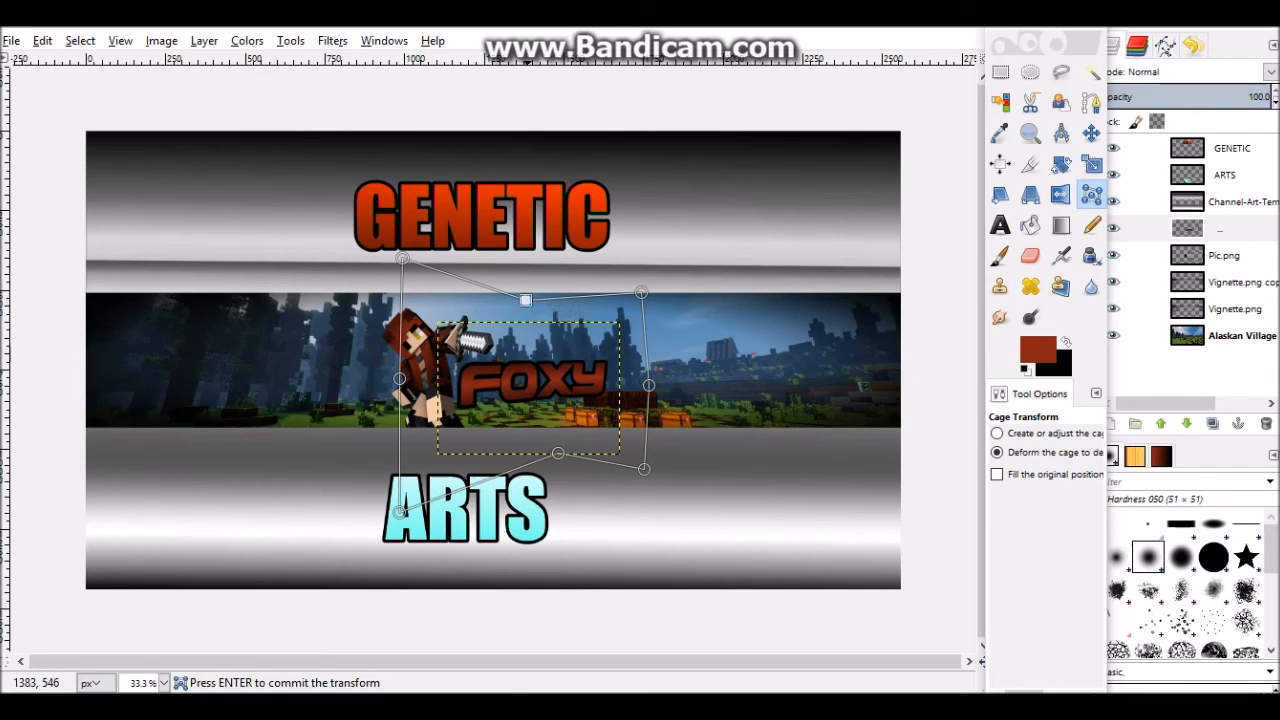
drag(526, 300, 561, 322)
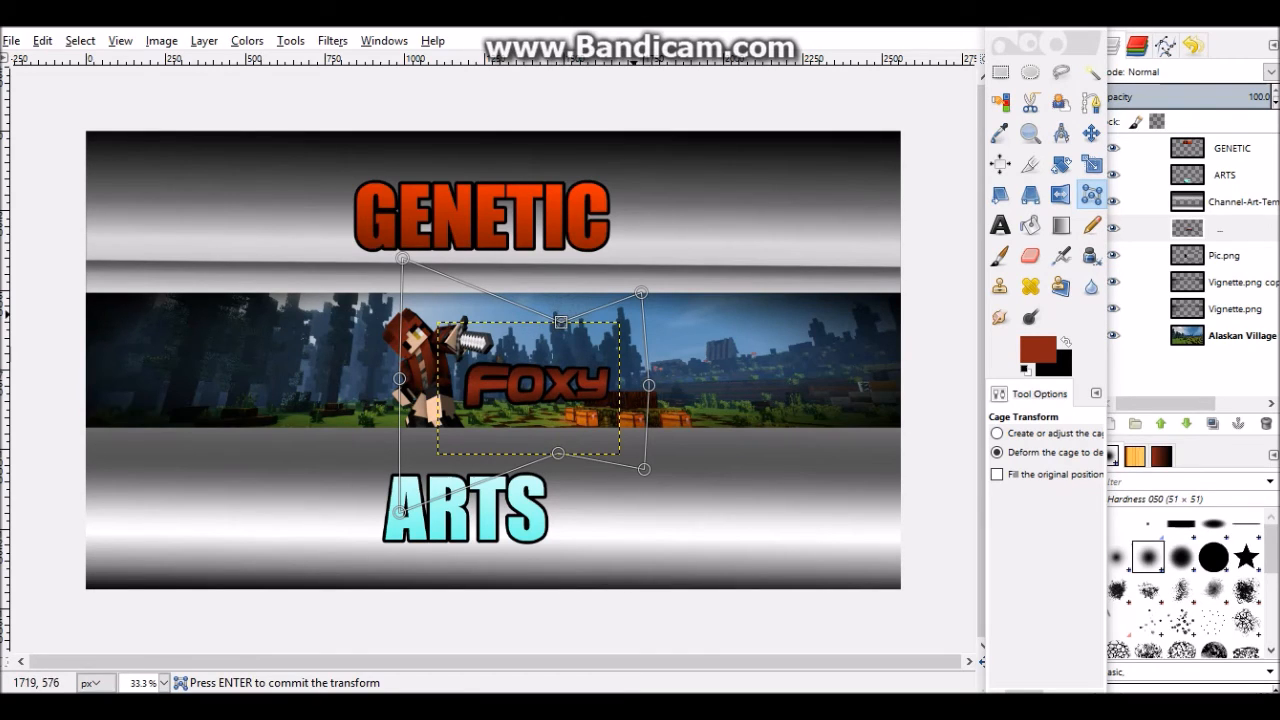
Pull the cage's three right-hand points inward to the edge of the text layer to narrow the end of the word
drag(641, 294, 620, 324)
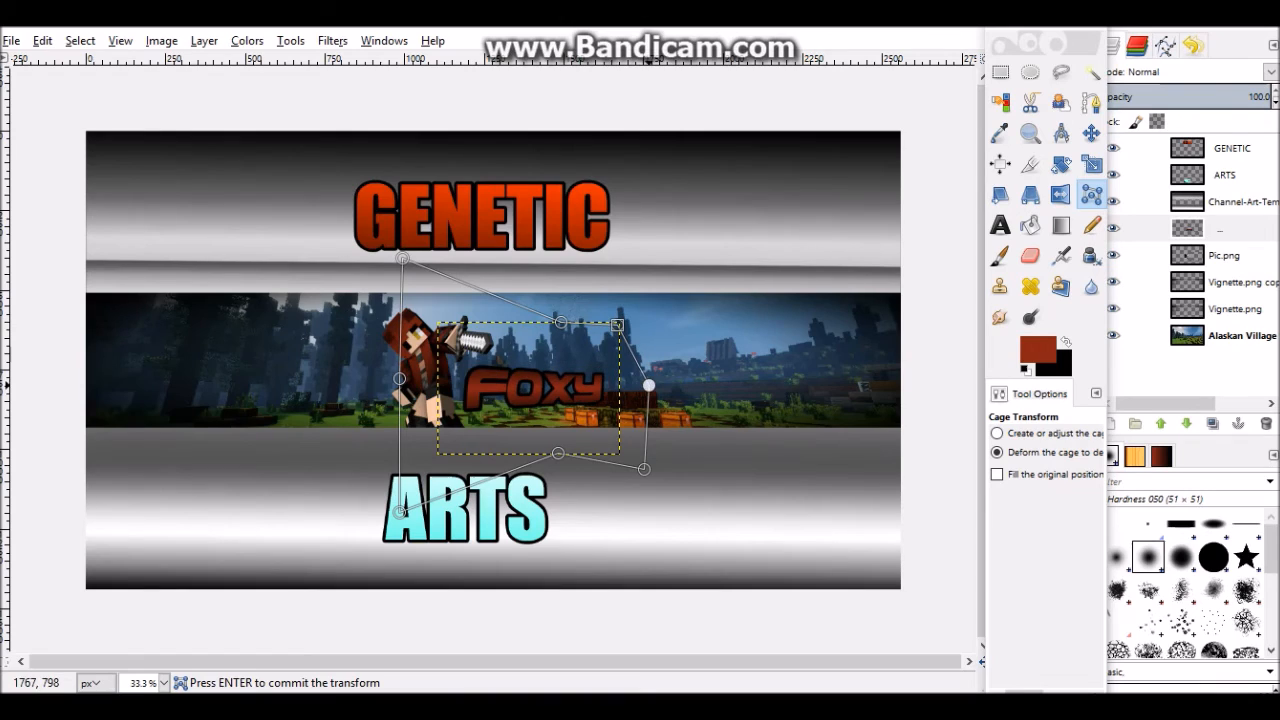
drag(649, 385, 620, 385)
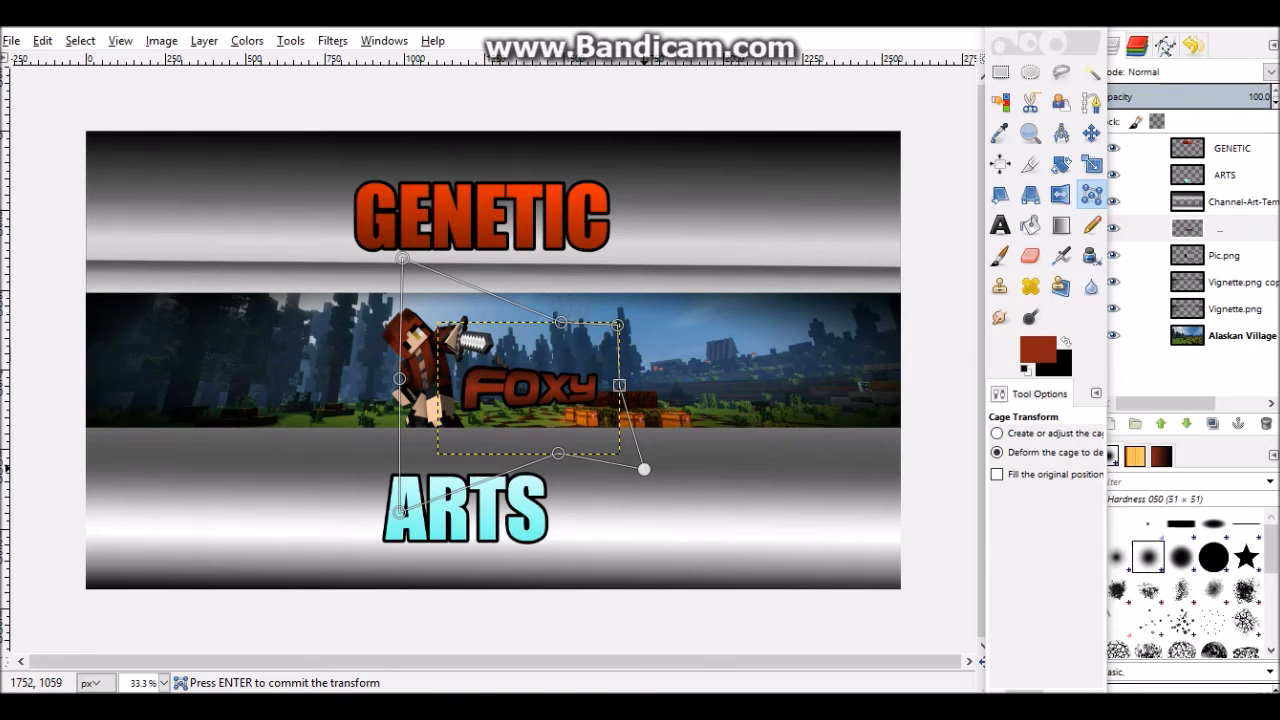
drag(645, 470, 619, 455)
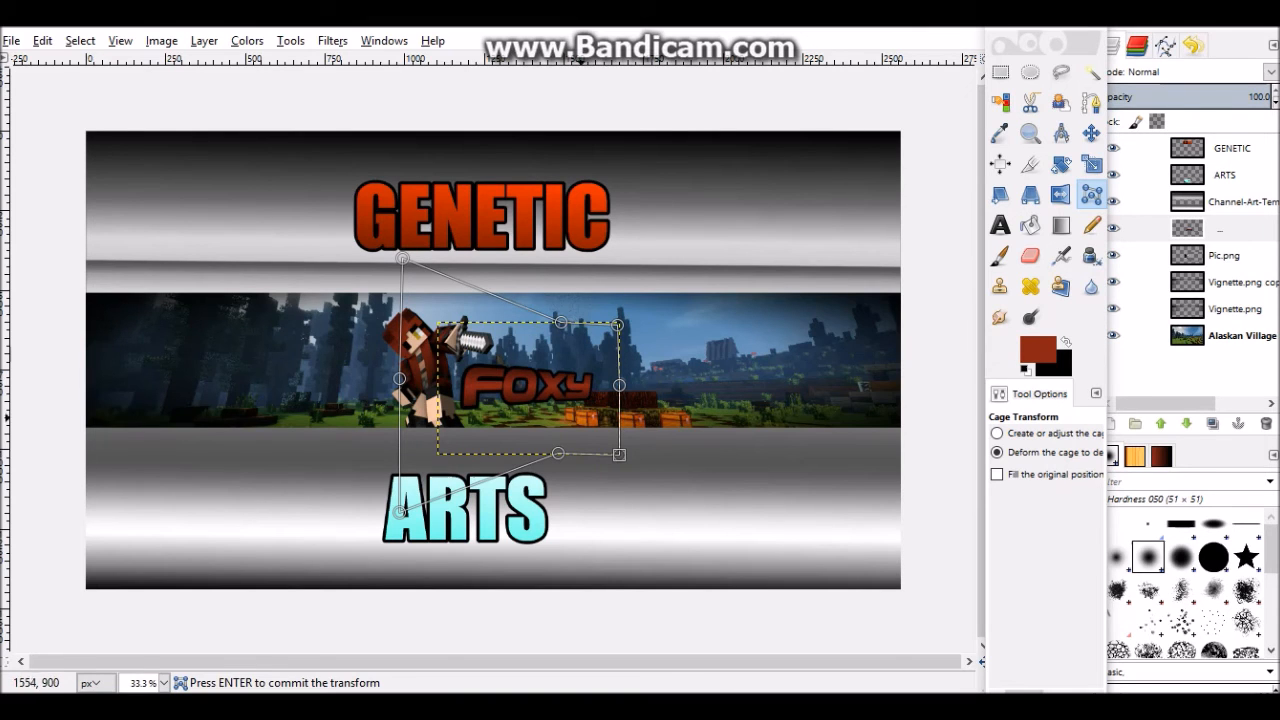
Stretch the cage's left corners farther up and down, and commit the perspective-like deformation of the FOXY text
ctrl+scroll(547, 402, up, 4)
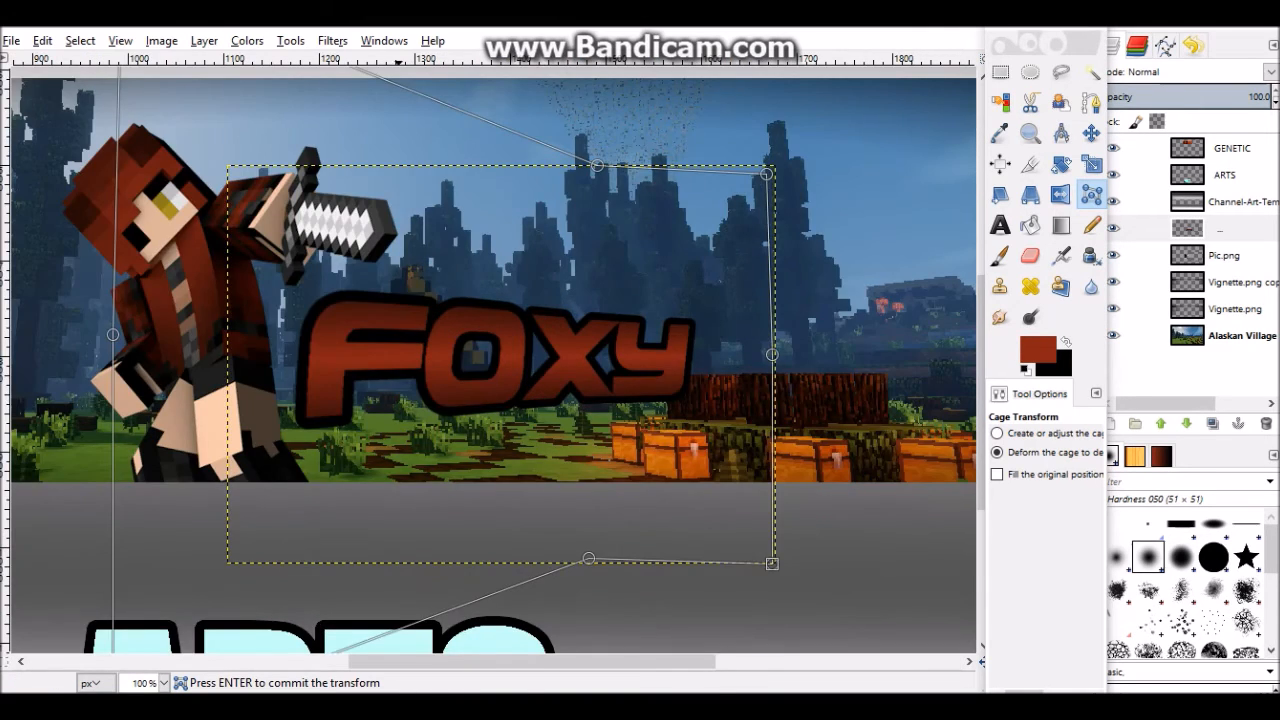
ctrl+scroll(543, 400, down, 4)
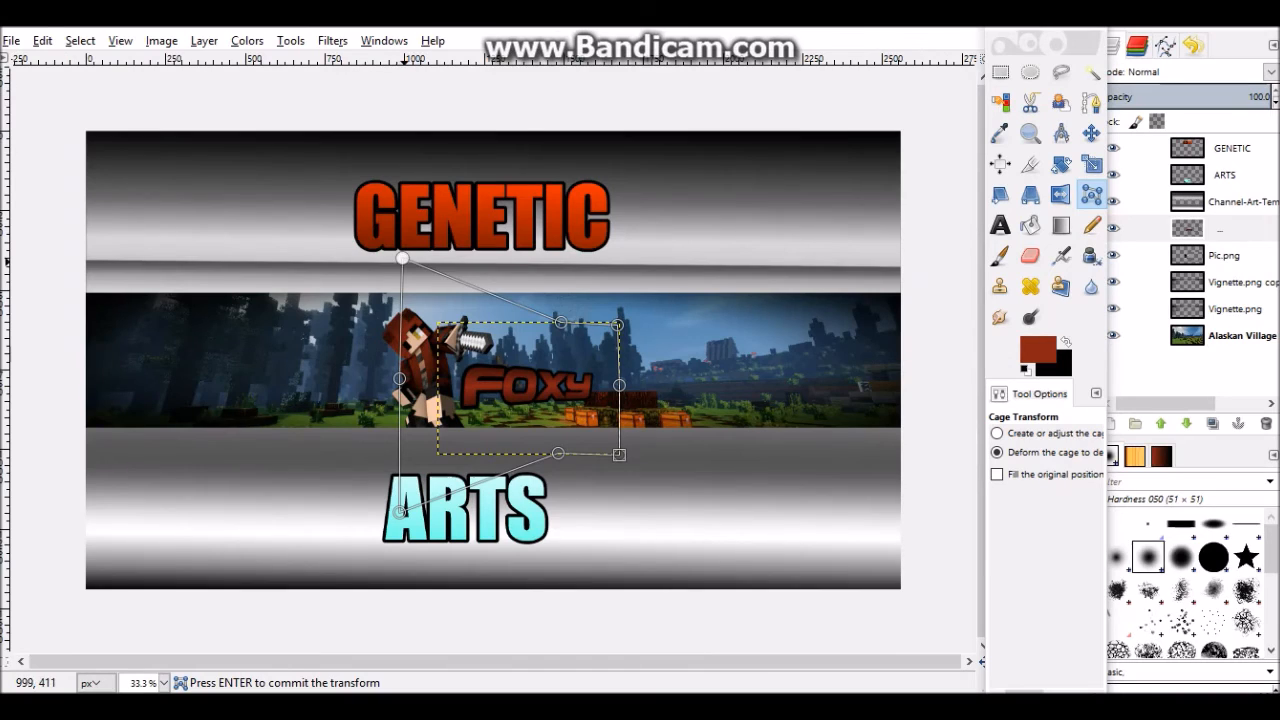
drag(403, 260, 399, 228)
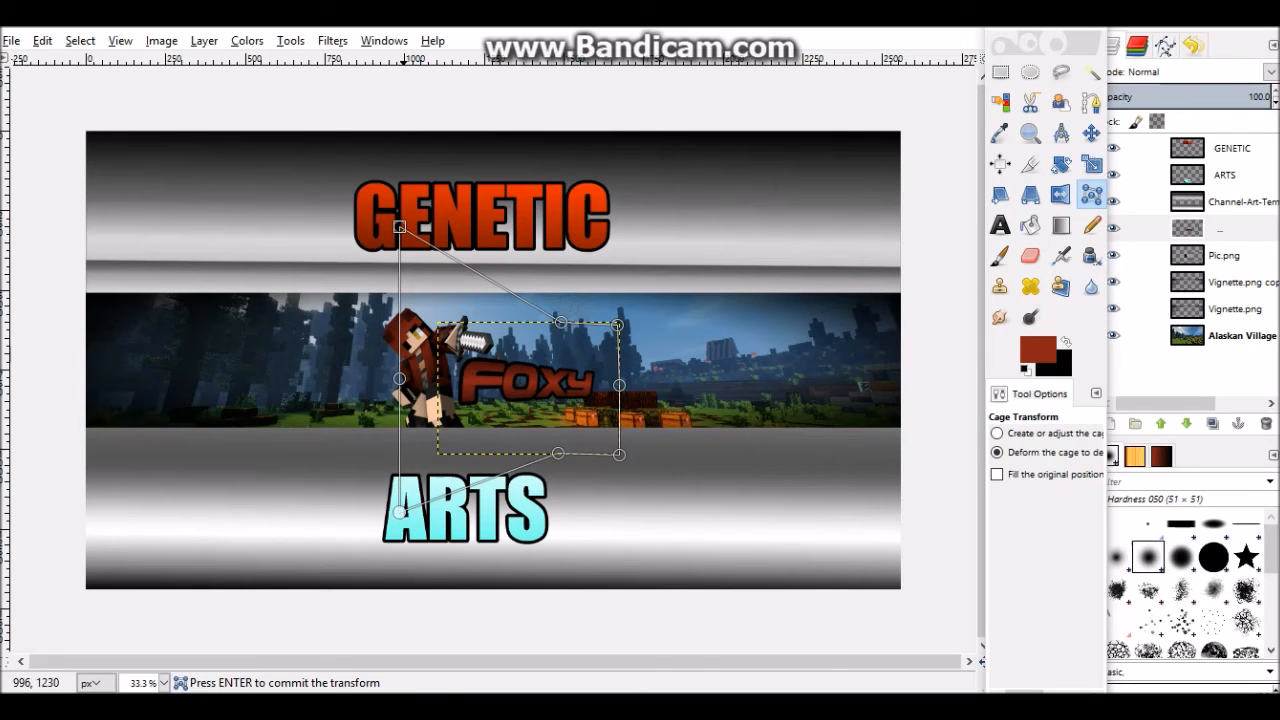
drag(399, 513, 399, 538)
drag(400, 549, 398, 548)
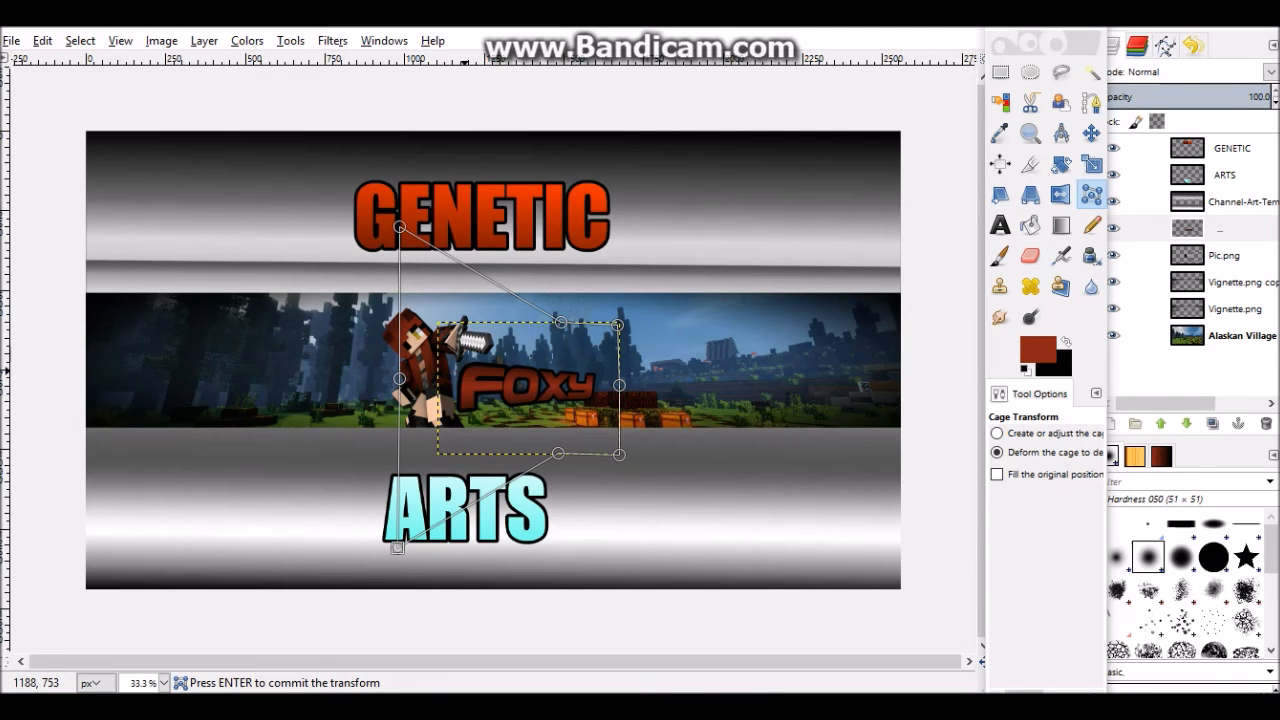
key(Return)
ctrl+scroll(464, 370, up, 4)
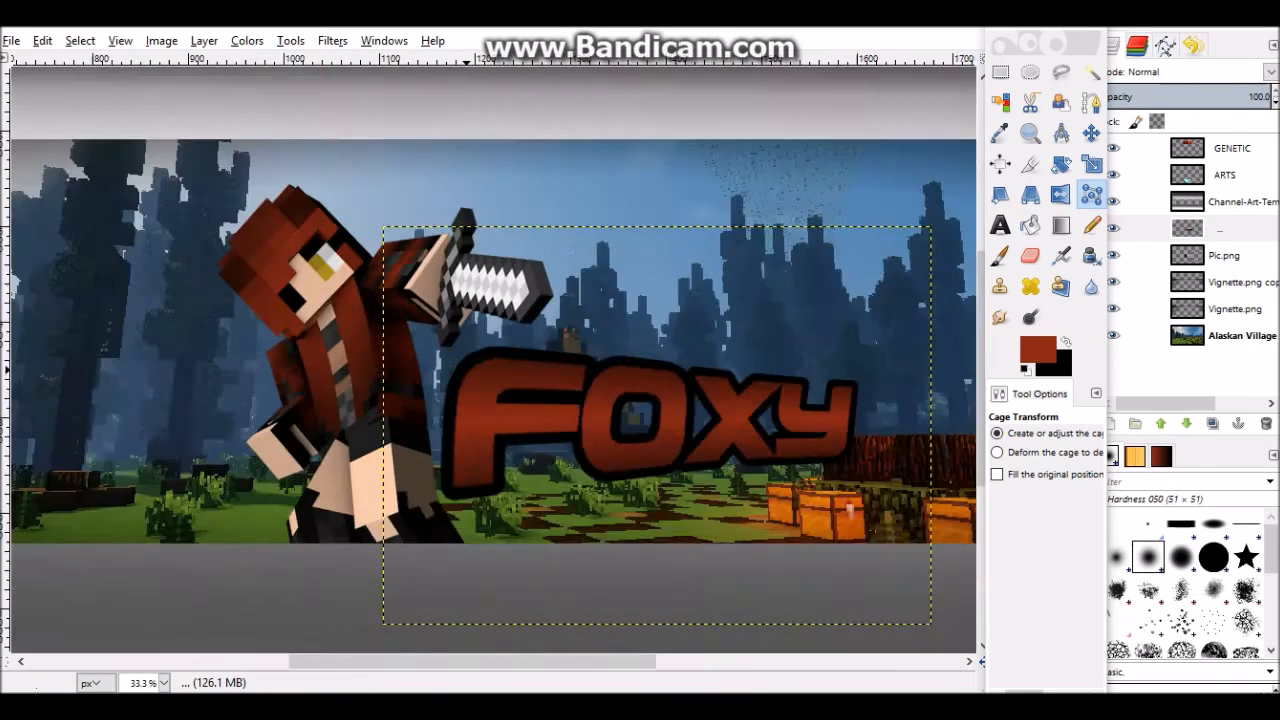
Nudge the warped FOXY text layer slightly right and up beside the character
ctrl+scroll(465, 363, down, 1)
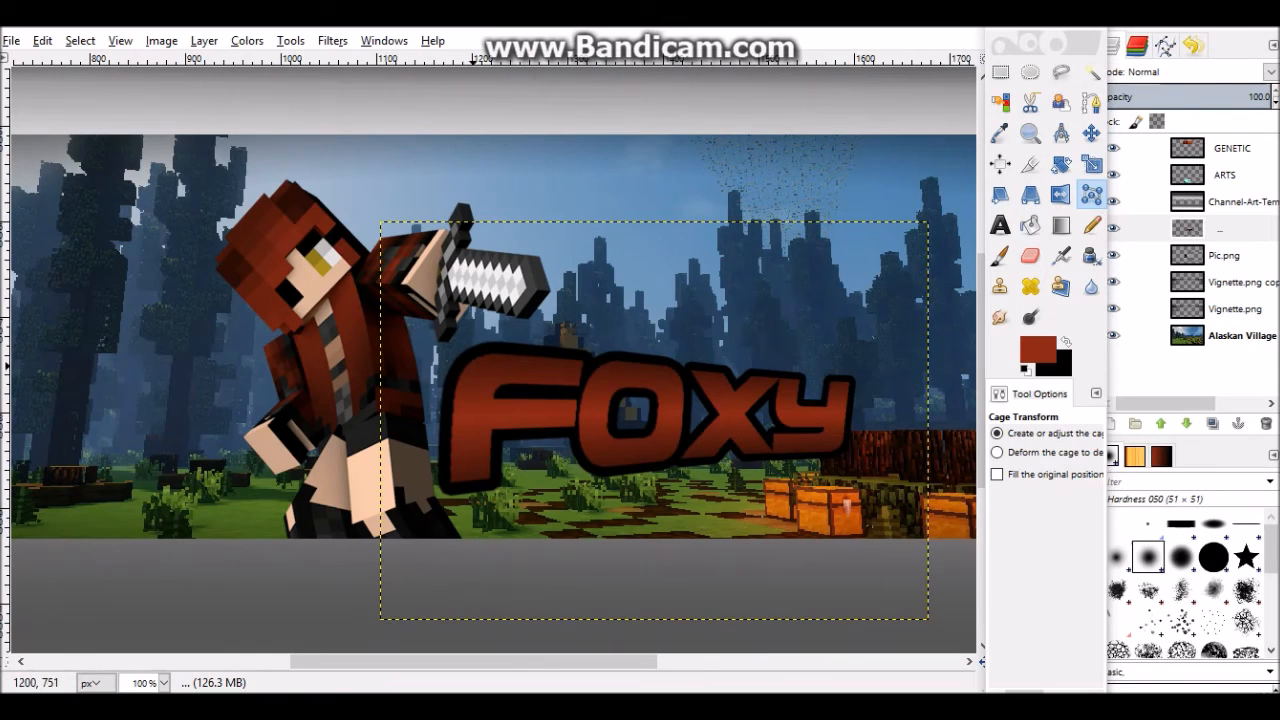
key(m)
mouse_move(513, 363)
mouse_down()
mouse_move(500, 359)
mouse_move(523, 354)
mouse_up()
ctrl+scroll(523, 354, down, 2)
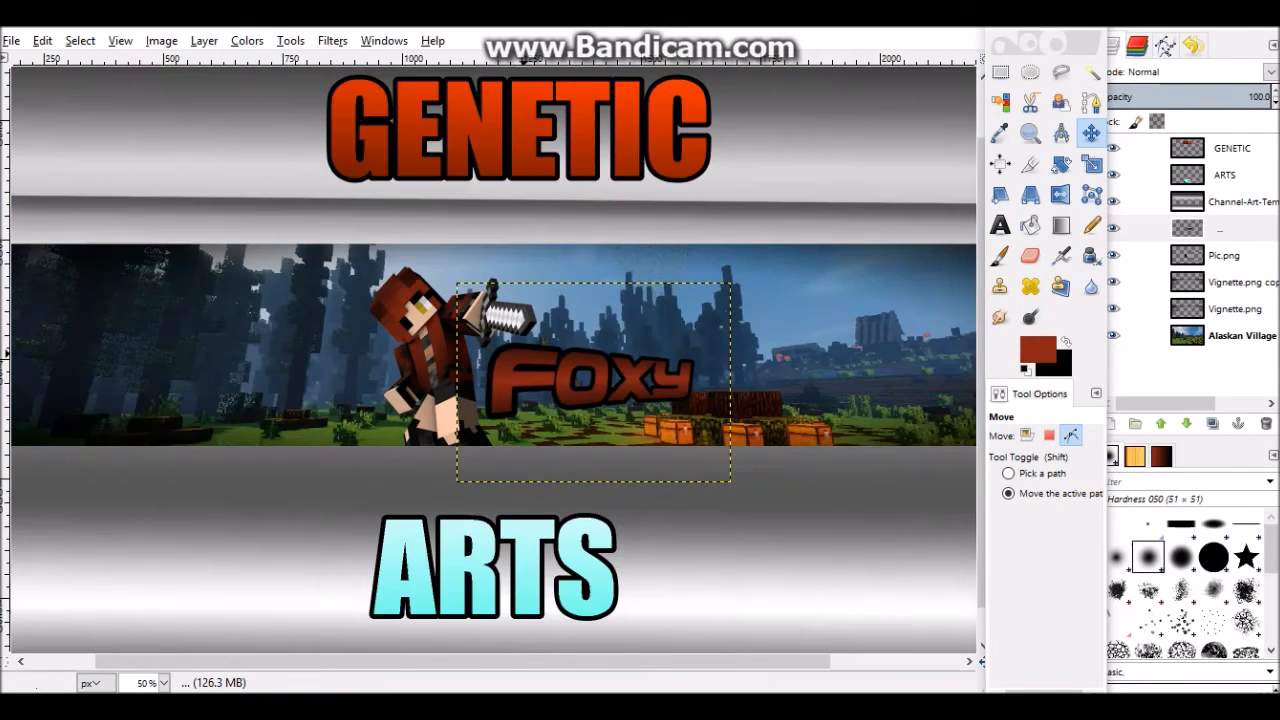
Add a black Drop Shadow to the FOXY text with offsets X 15 and Y 15, blur radius 35 and opacity 100
click(333, 41)
mouse_move(380, 186)
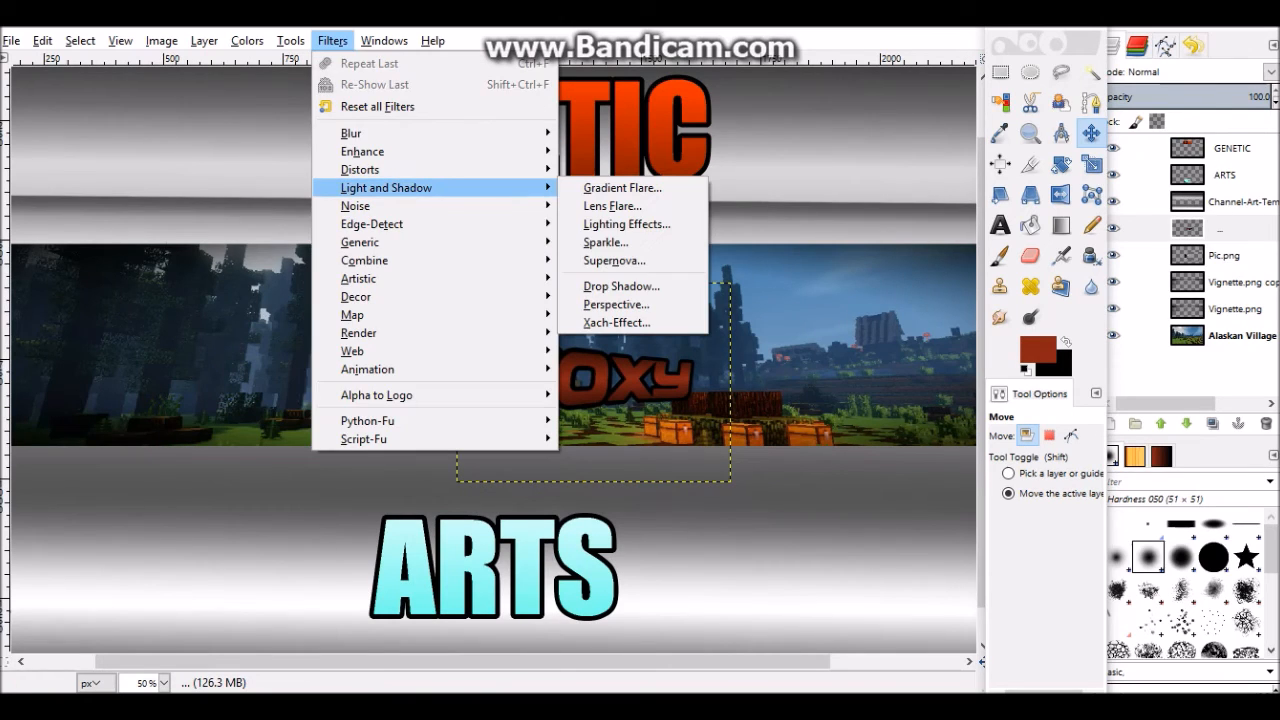
click(614, 286)
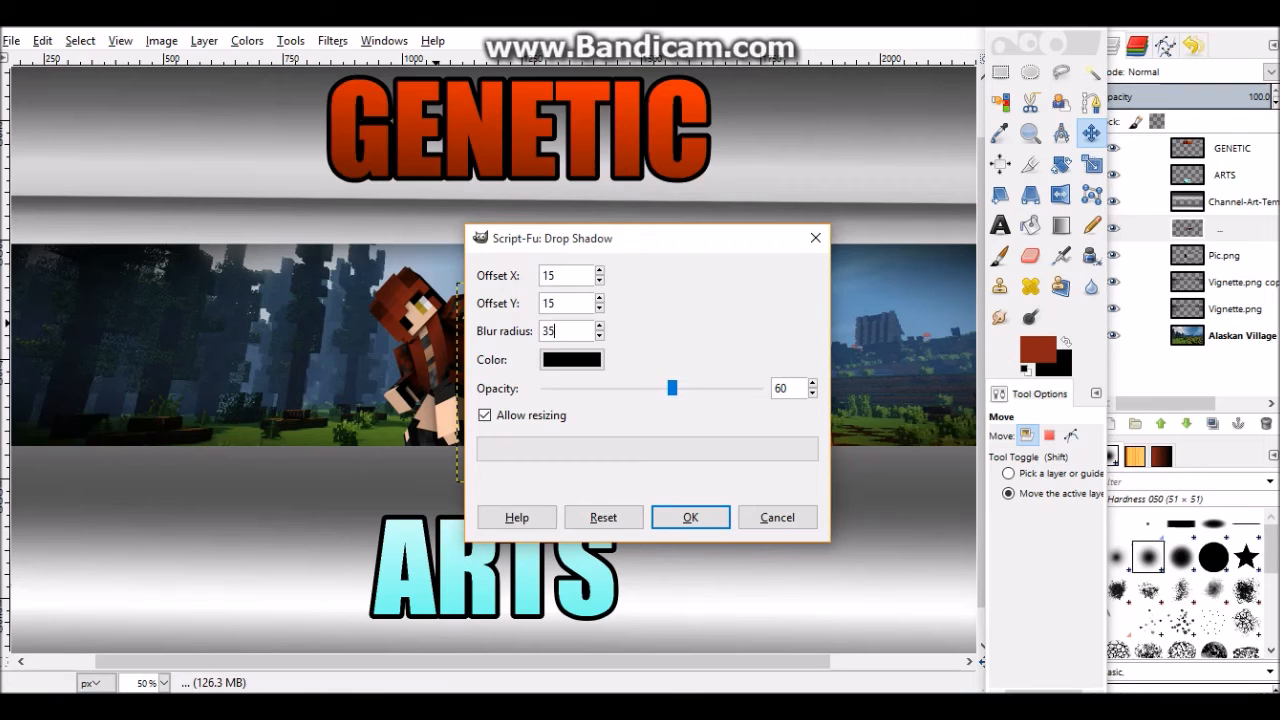
drag(672, 388, 760, 388)
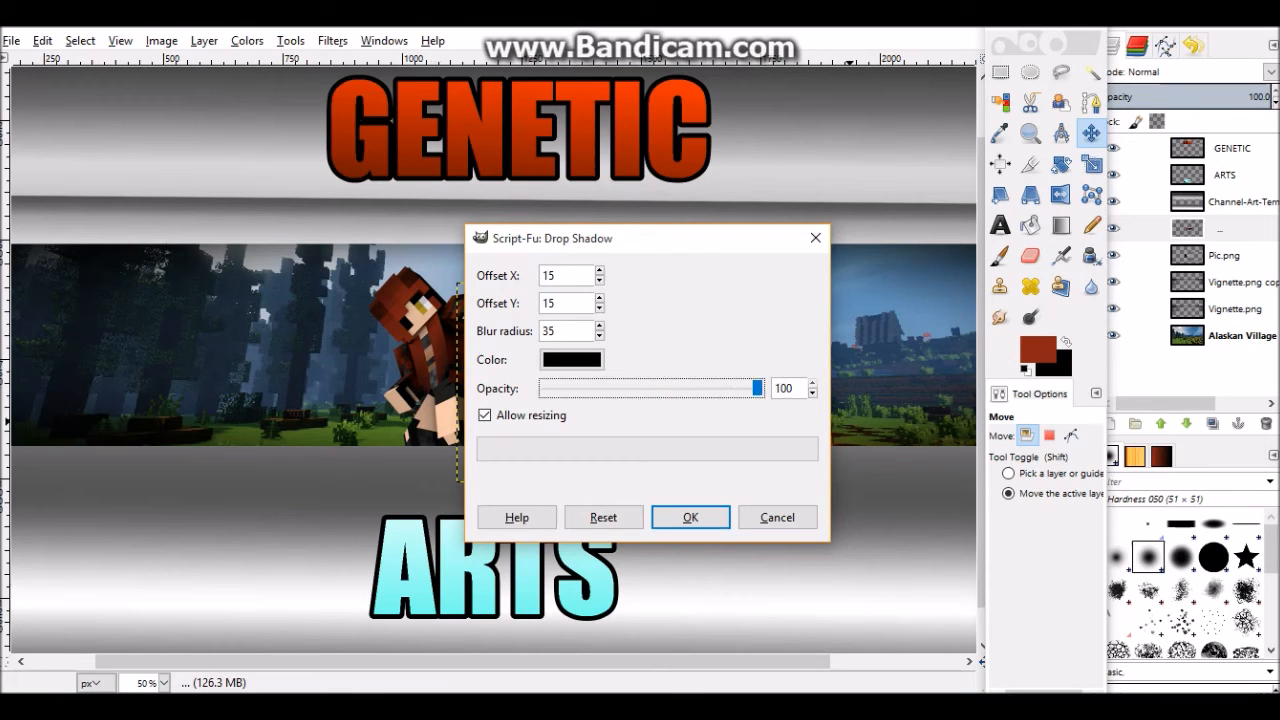
key(Return)
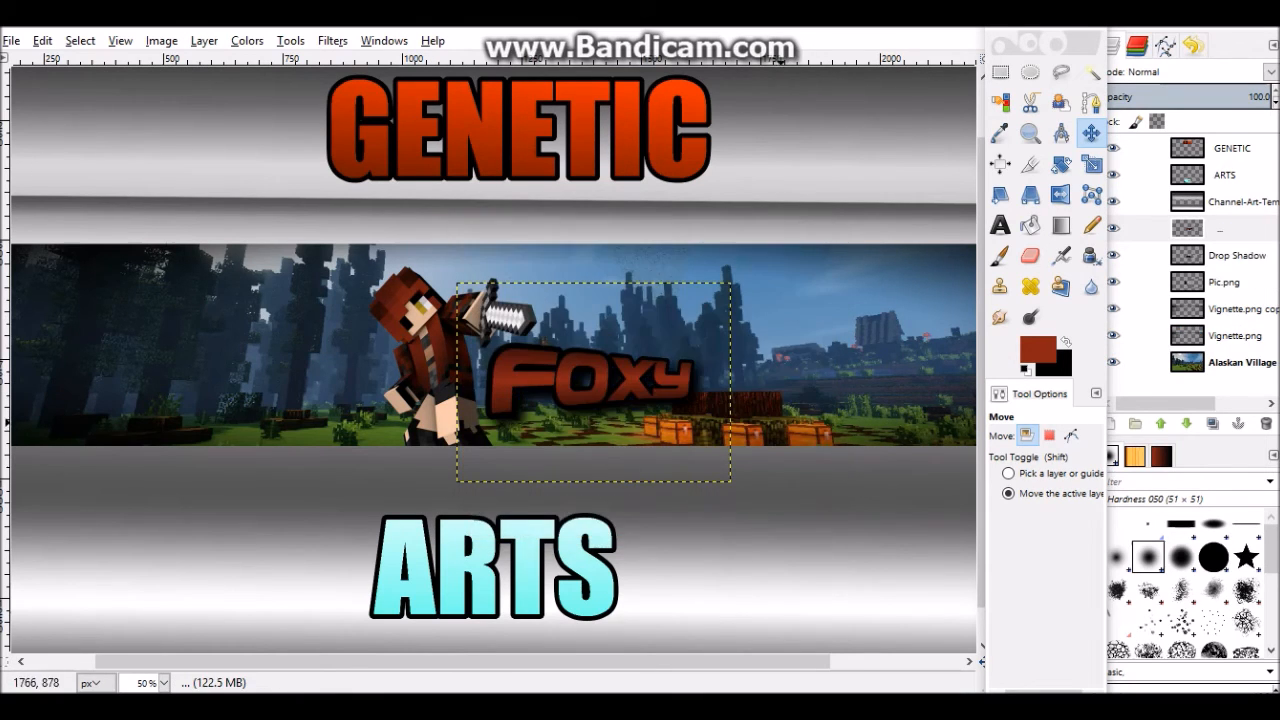
Try shifting the FOXY text layer slightly up and left over its shadow
ctrl+scroll(715, 416, up, 3)
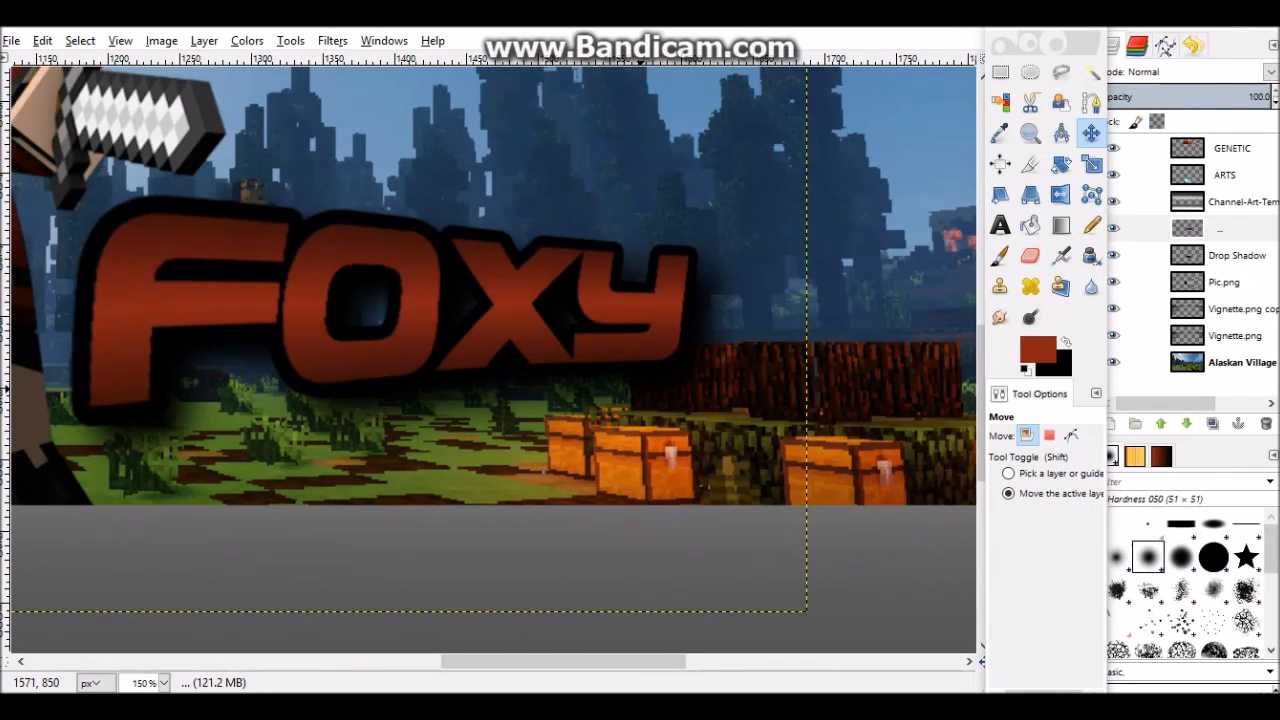
mouse_move(614, 367)
mouse_down()
mouse_move(632, 357)
mouse_move(606, 355)
mouse_up()
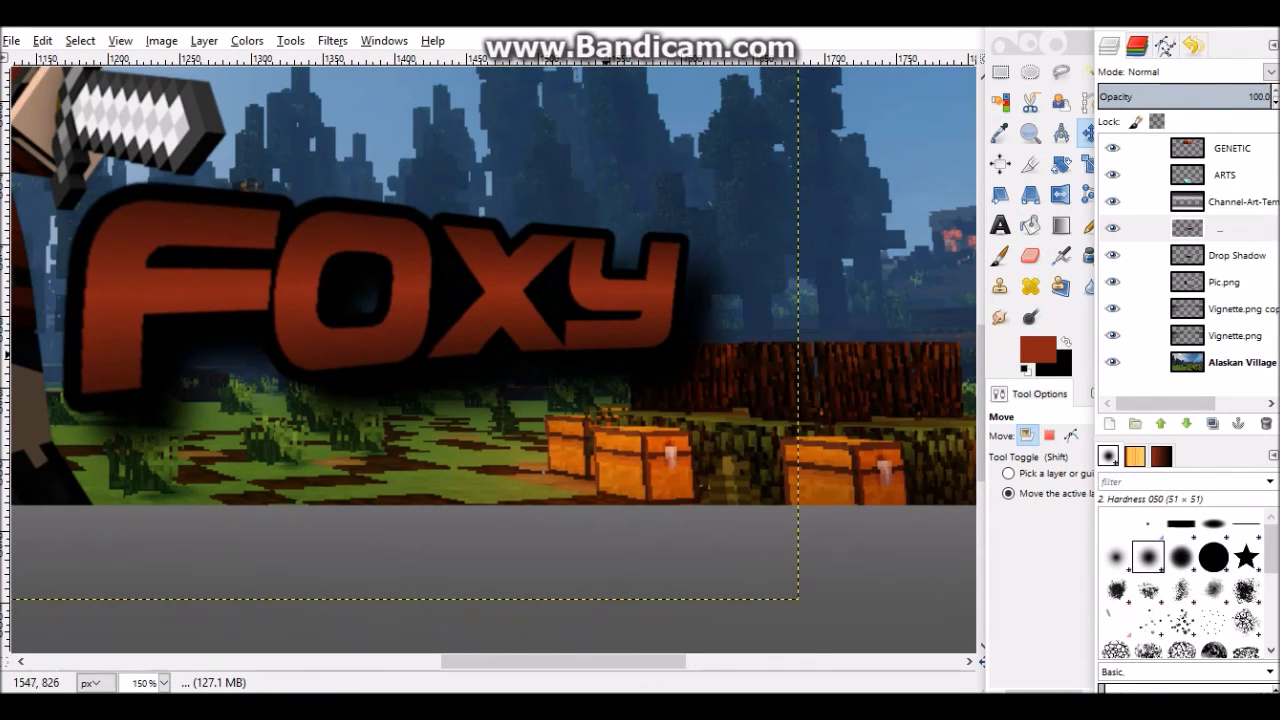
key(ctrl+z)
Duplicate the FOXY drop shadow layer and offset one copy left and down so the shadow surrounds the text
click(1187, 255)
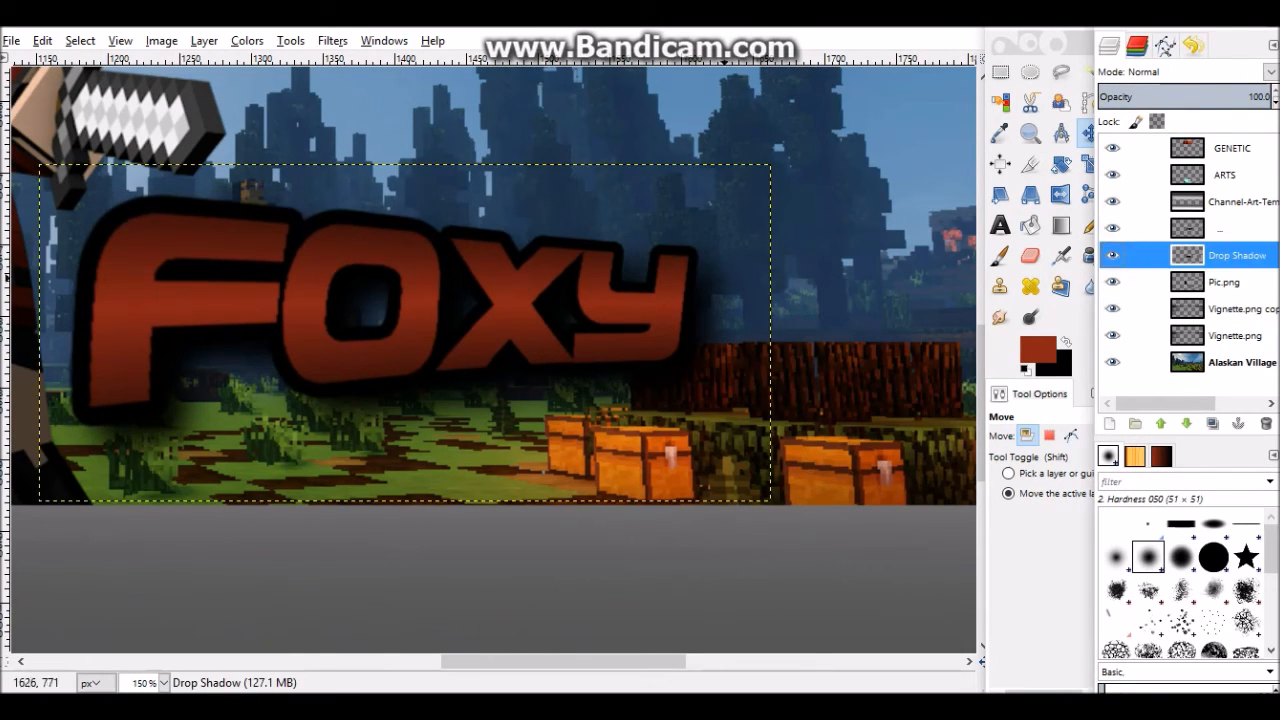
drag(400, 329, 381, 349)
click(1212, 423)
drag(665, 377, 671, 377)
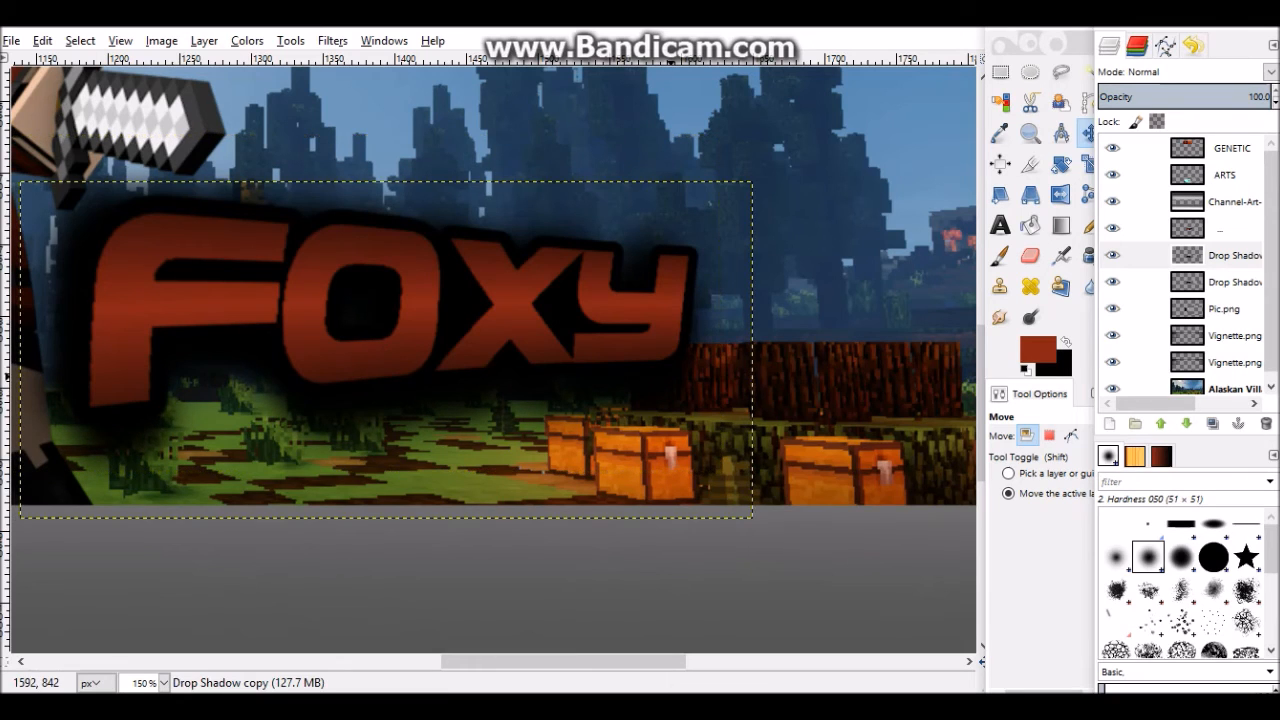
ctrl+scroll(264, 350, down, 5)
ctrl+scroll(264, 350, up, 3)
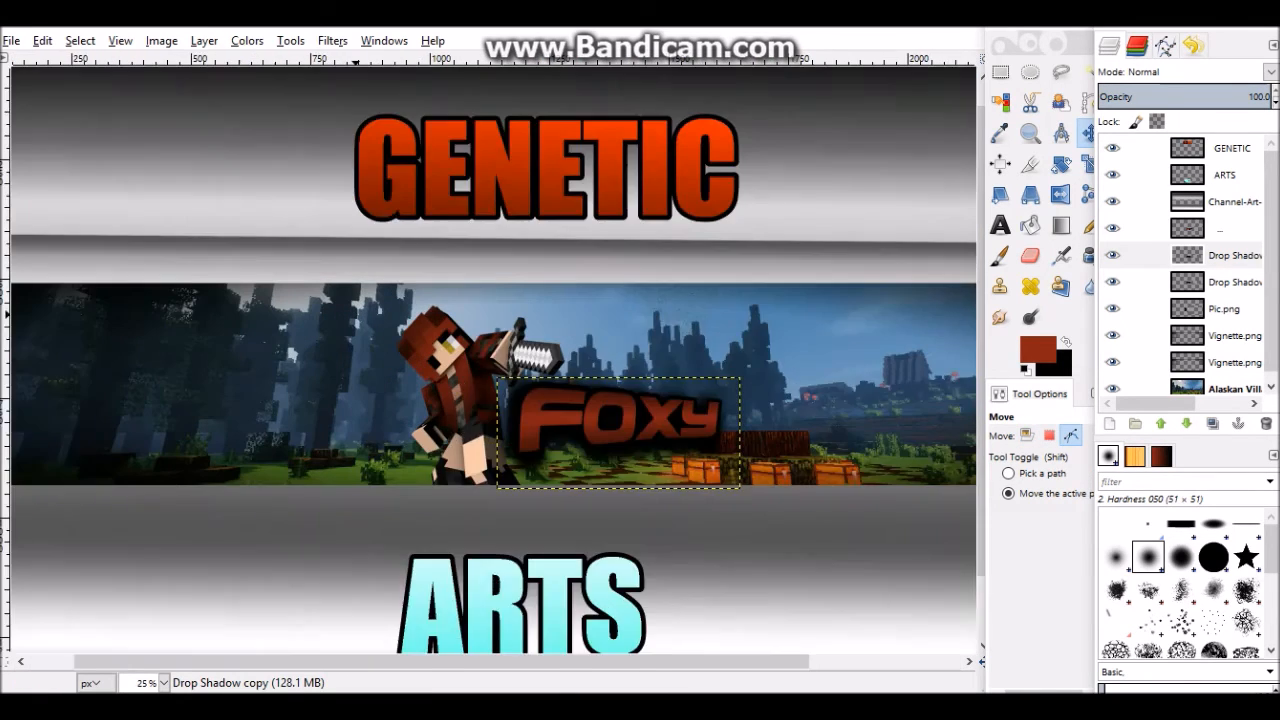
Add a black Drop Shadow to the Pic.png character layer with offsets 15 and 15, blur radius 35 and opacity 100
click(1224, 309)
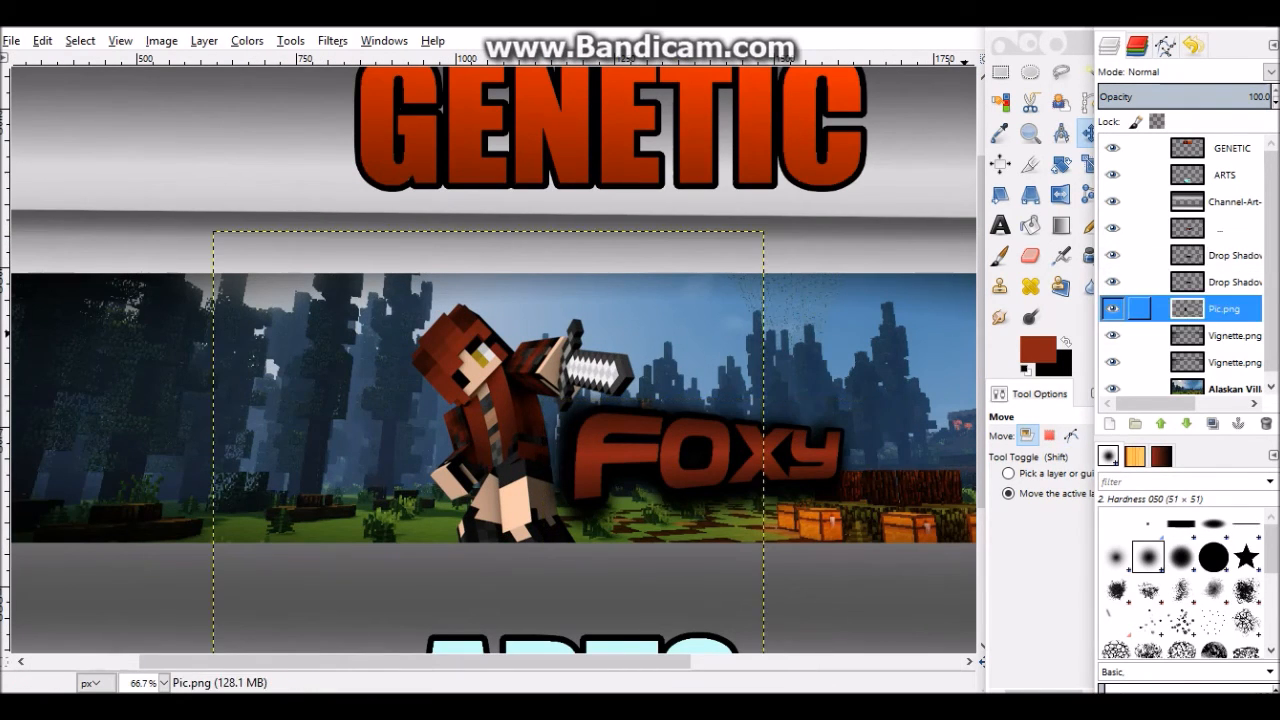
click(333, 41)
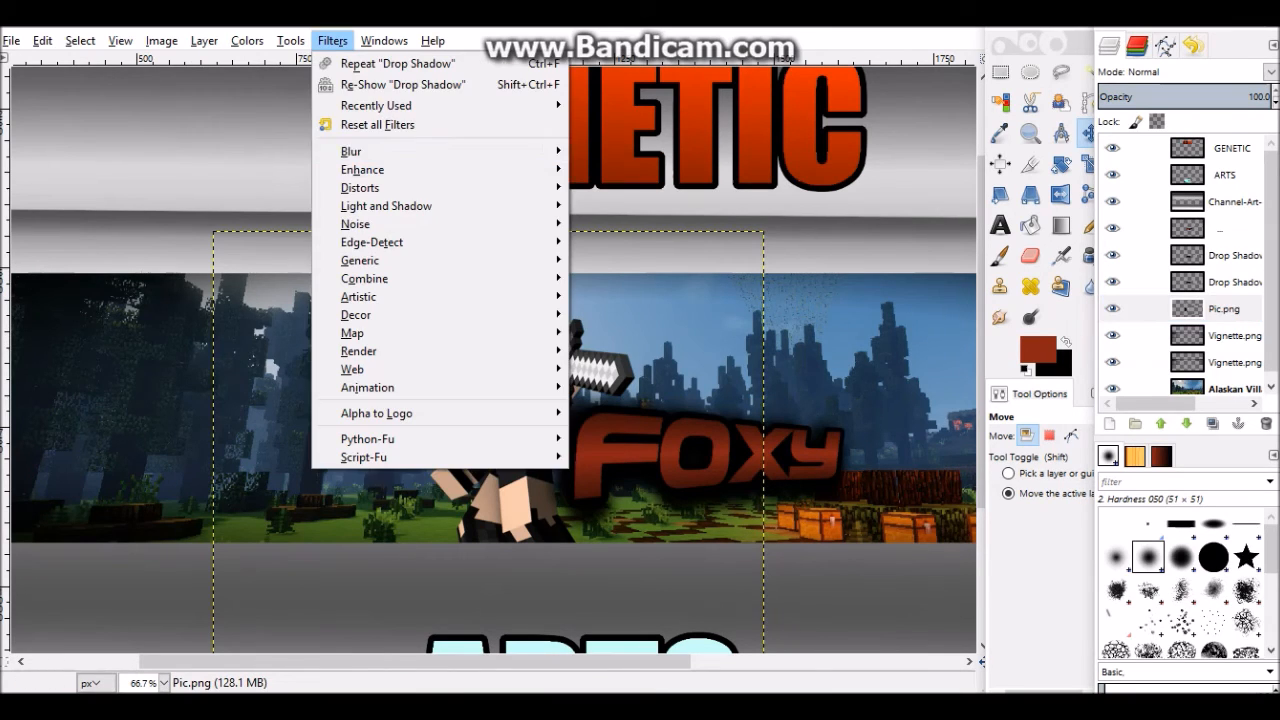
mouse_move(386, 206)
click(648, 304)
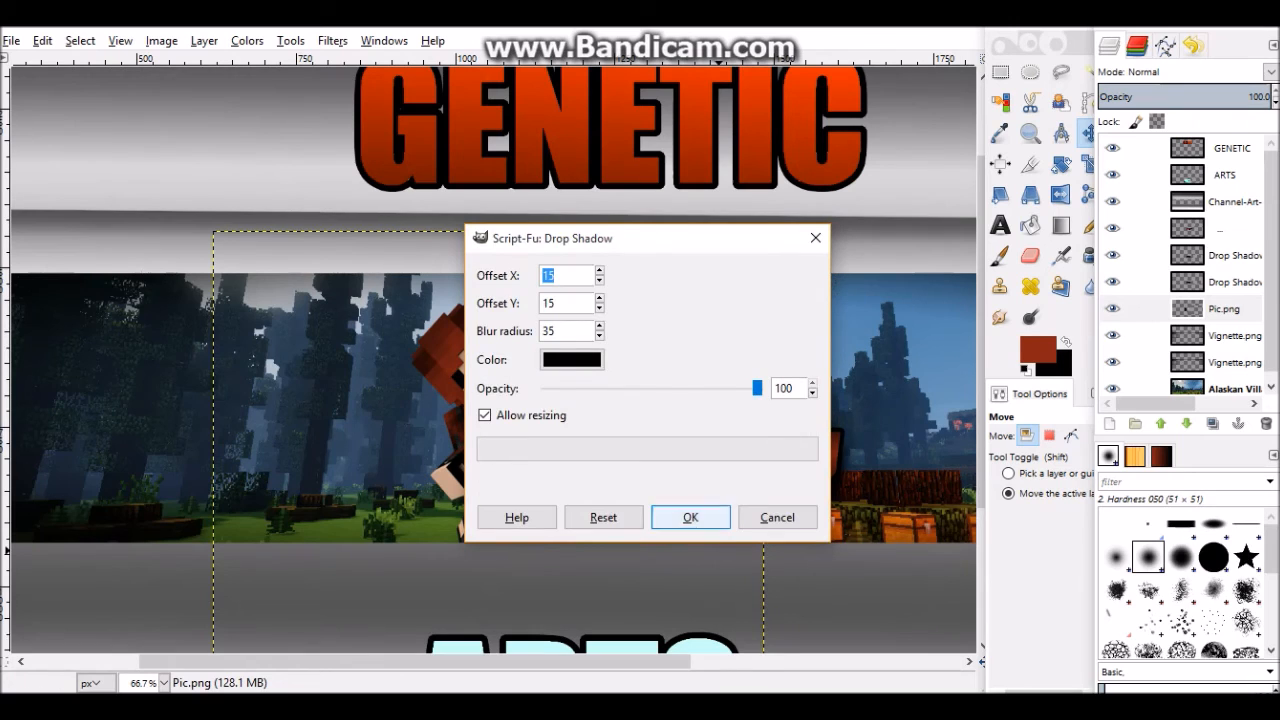
click(691, 517)
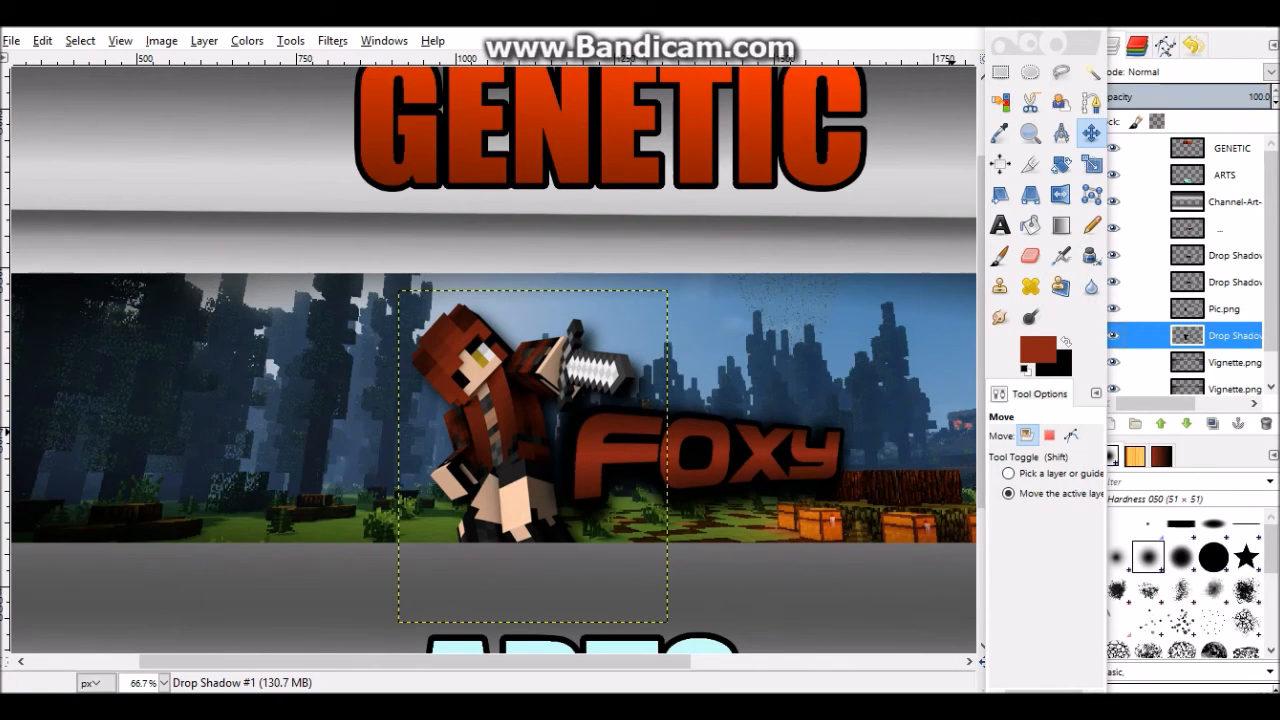
Try adding a second copy of the character's drop shadow and shifting it left and up
key(ctrl+f)
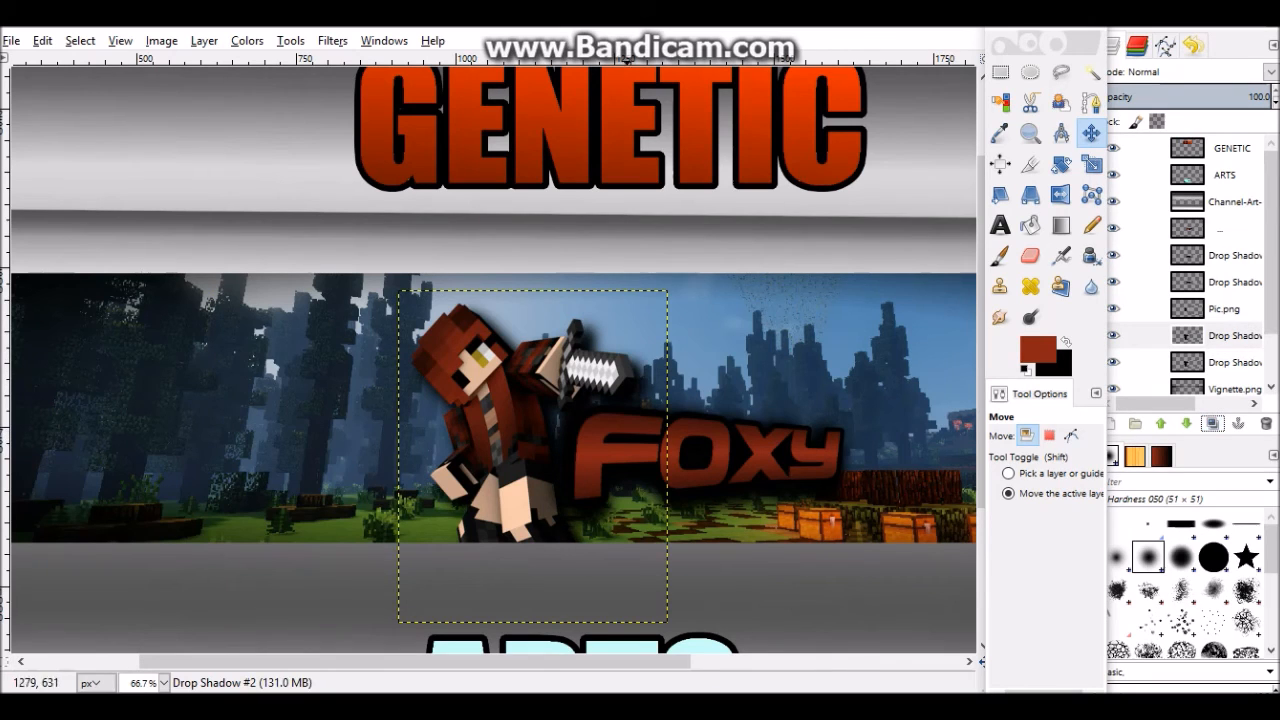
drag(533, 457, 509, 444)
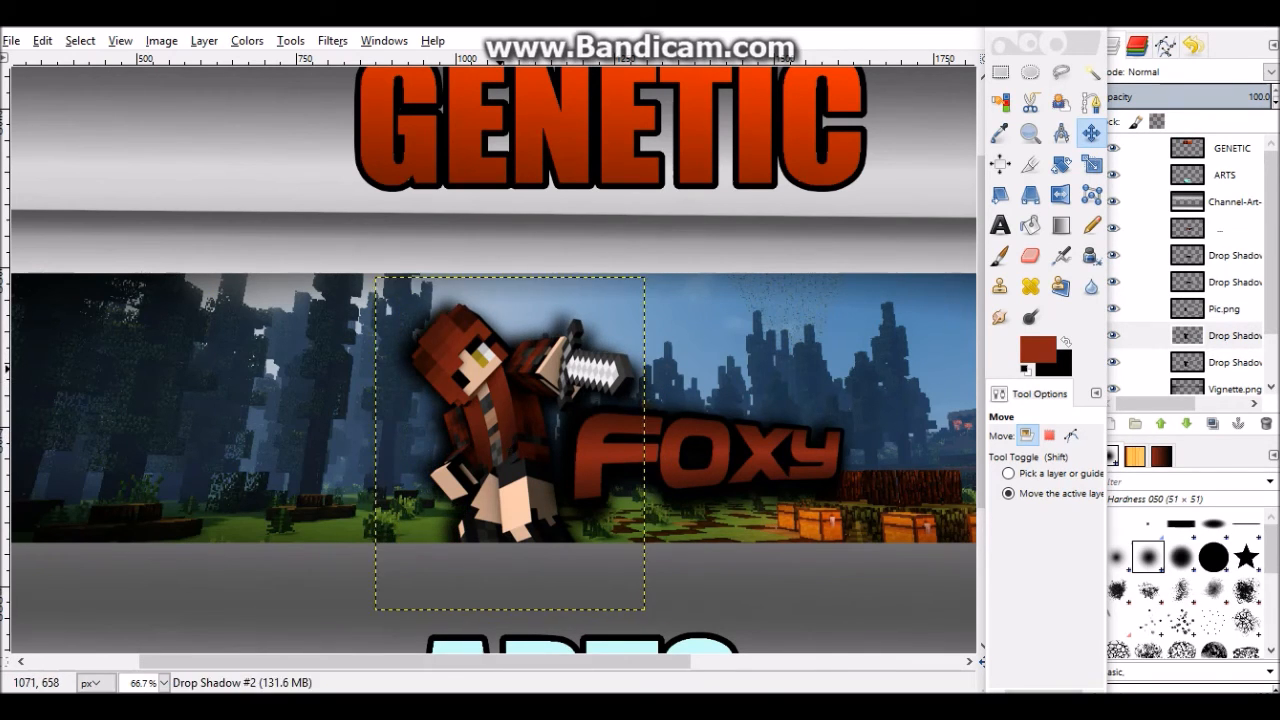
ctrl+scroll(510, 370, up, 4)
ctrl+scroll(515, 390, down, 4)
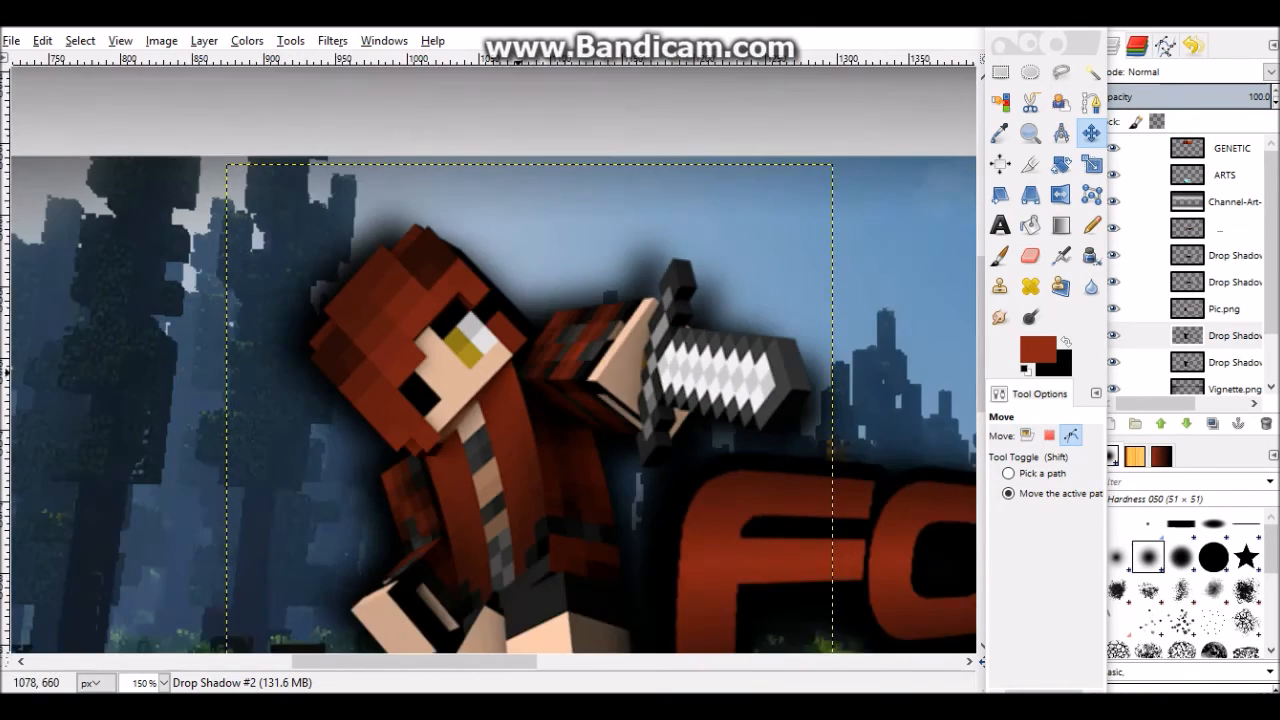
key(ctrl+z)
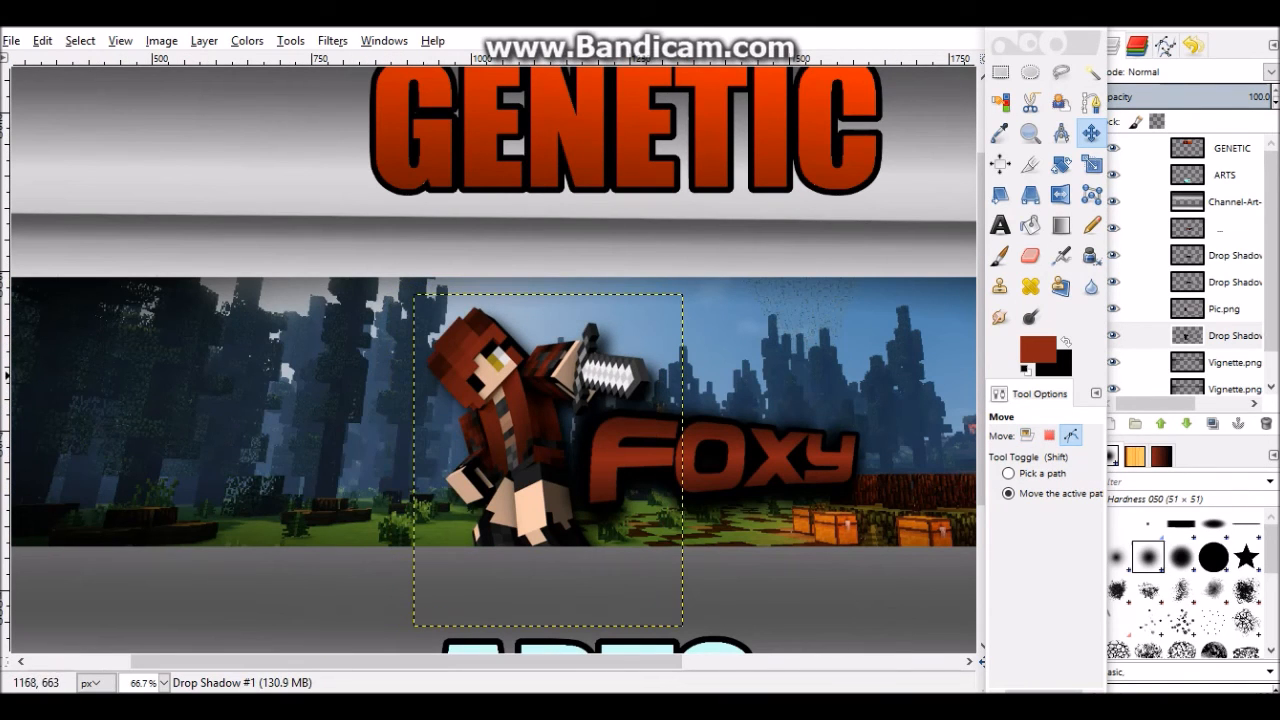
Copy the foreground colour's HTML notation 8c2417, leaving the foreground colour as it is
click(1036, 349)
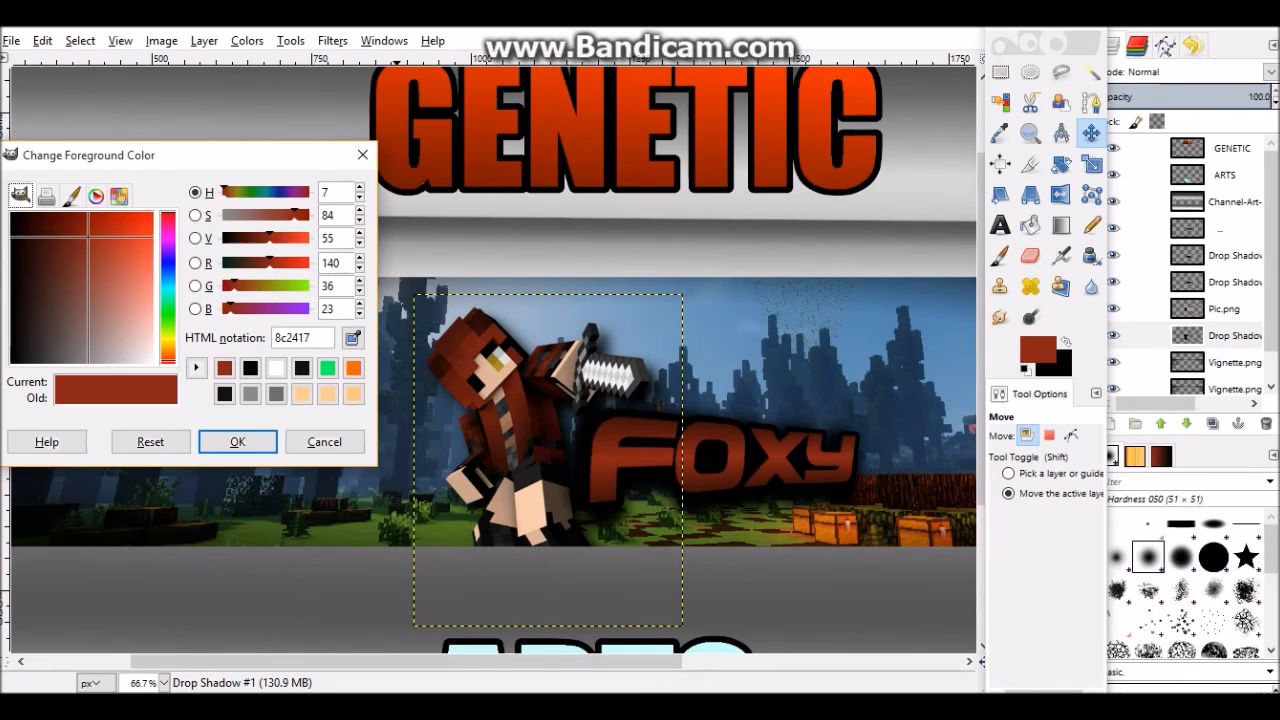
double_click(309, 338)
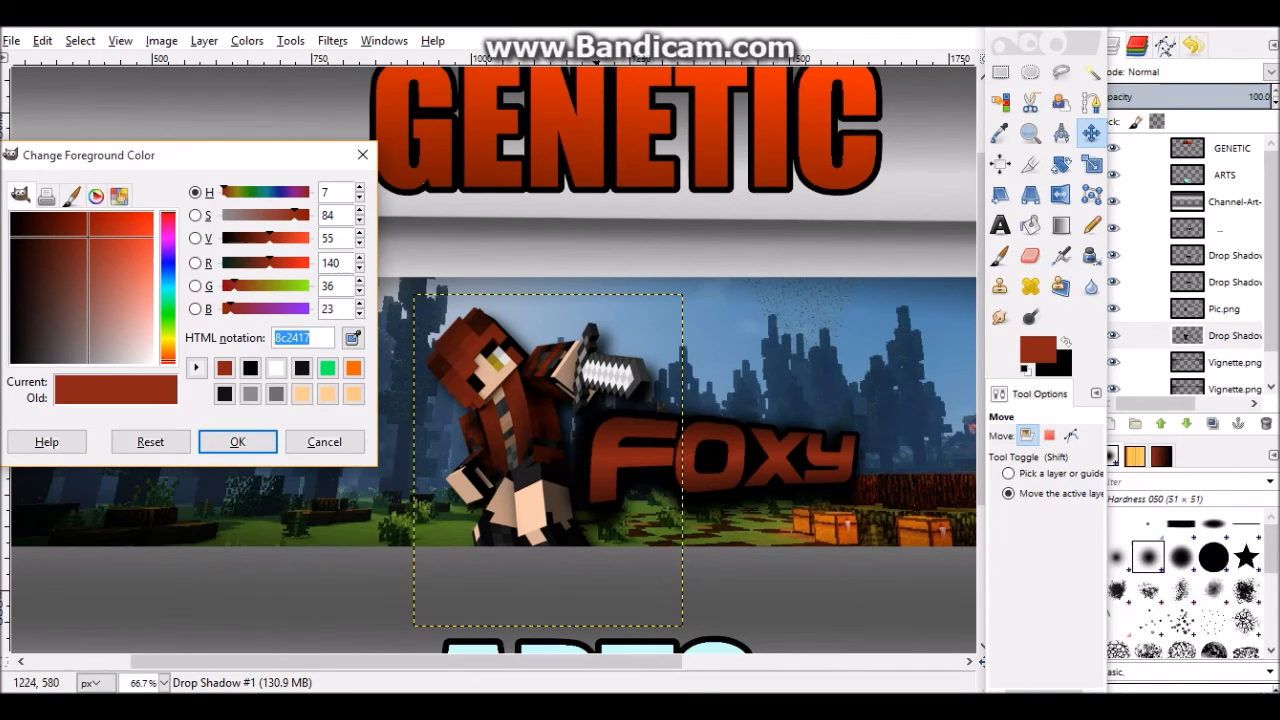
click(324, 441)
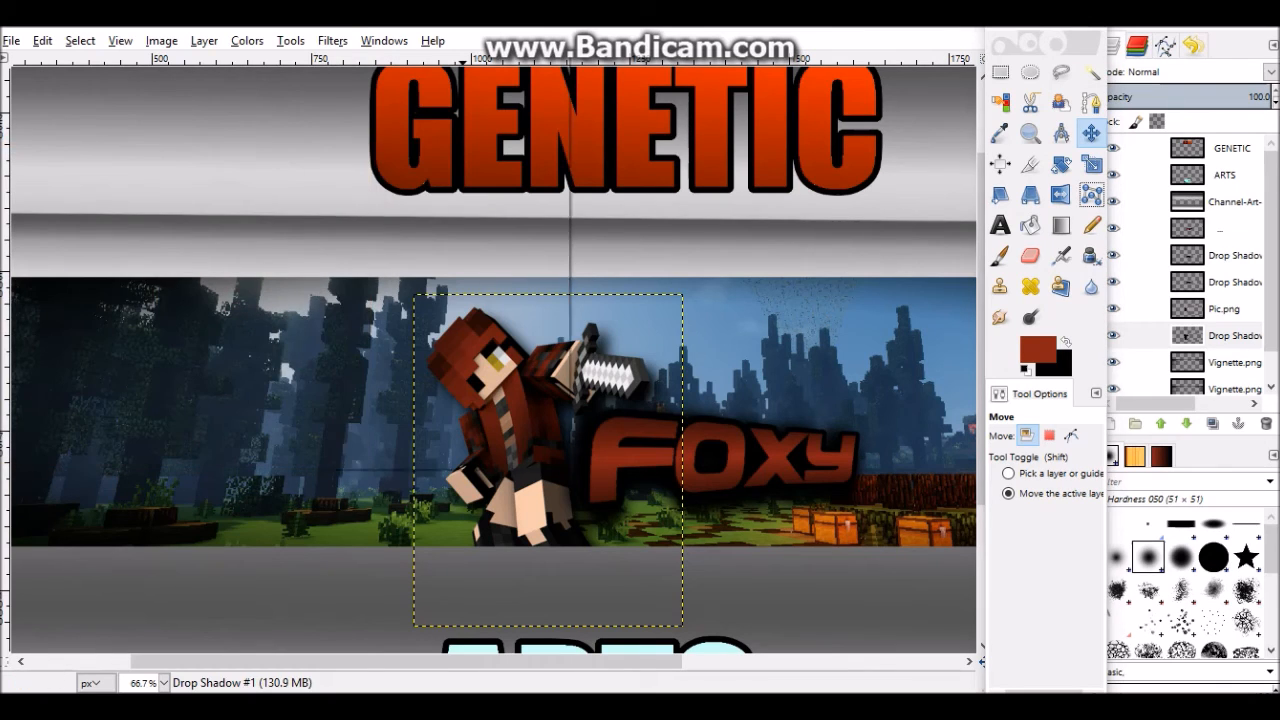
Apply another Drop Shadow to the character's shadow layer in colour 8c2417, with offsets 15 and 15, blur 35 and opacity 100
click(332, 40)
mouse_move(400, 206)
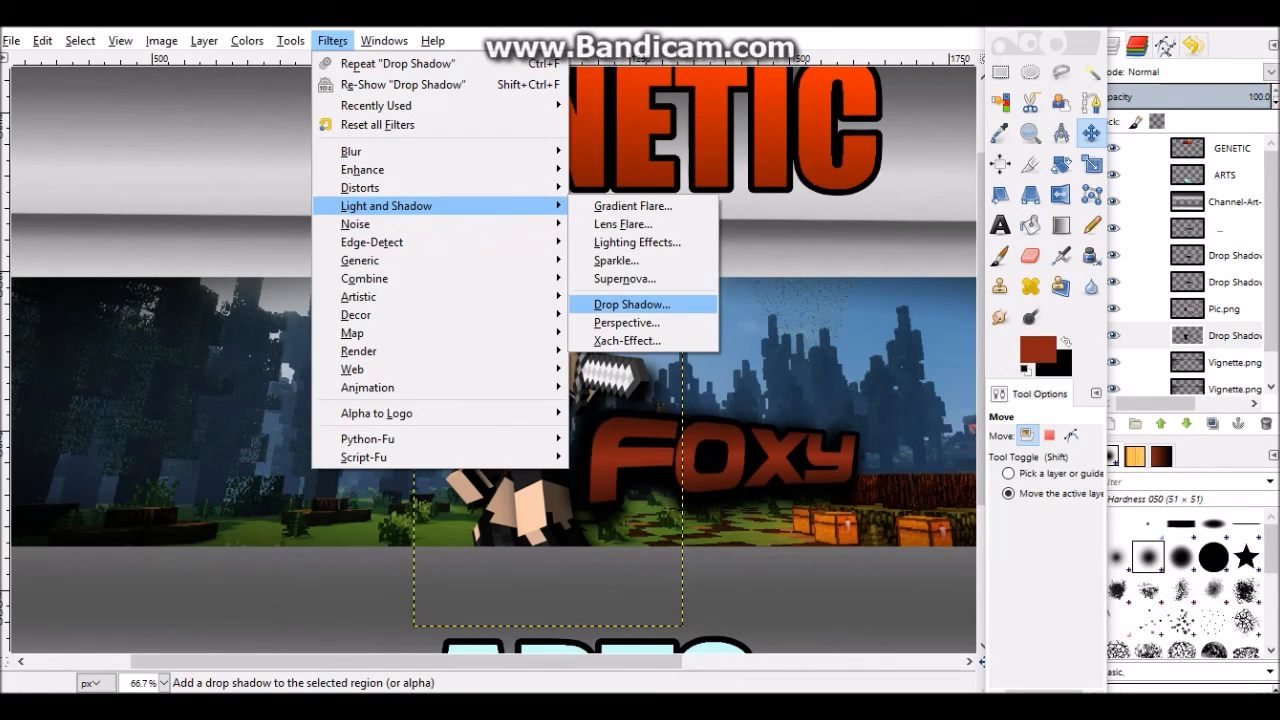
click(631, 304)
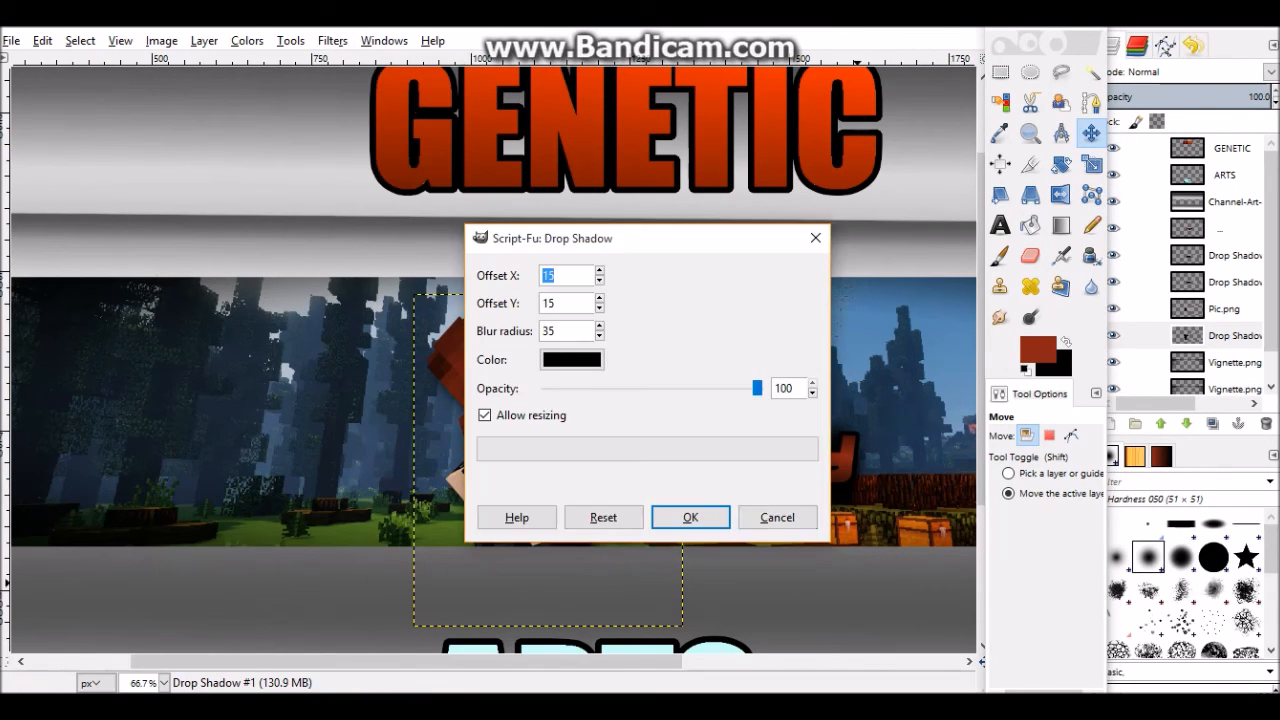
click(572, 360)
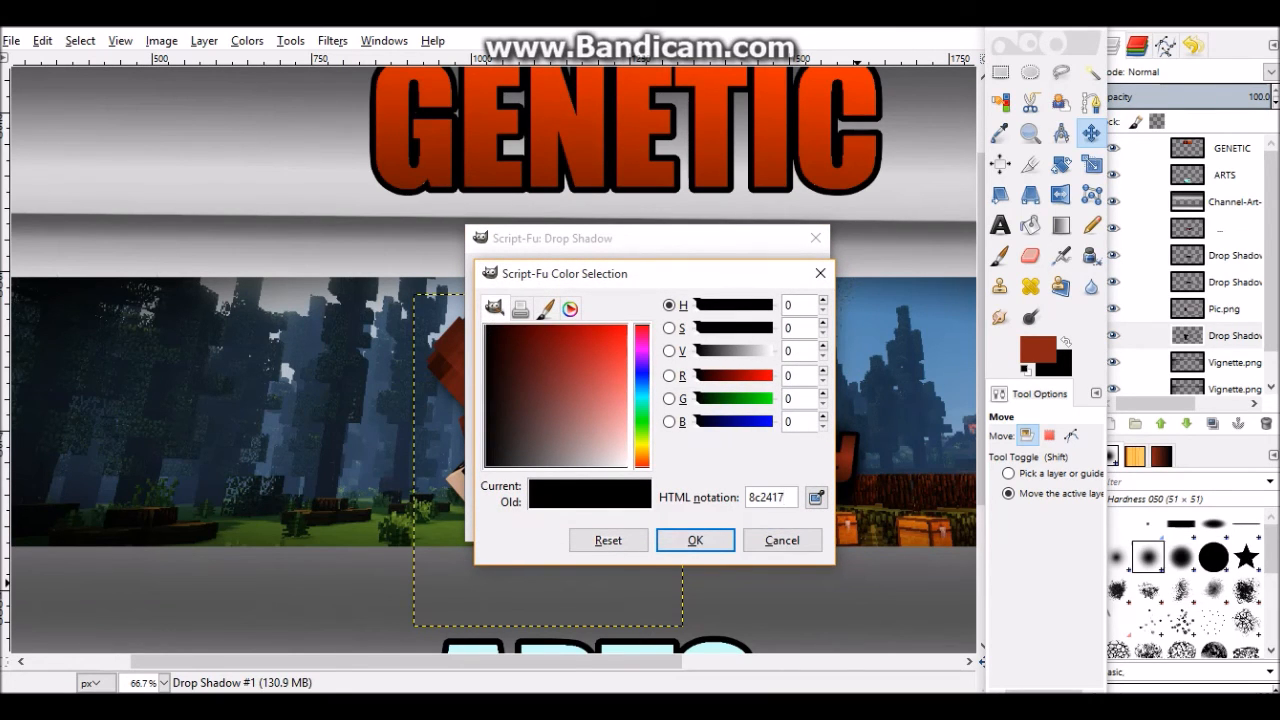
click(695, 540)
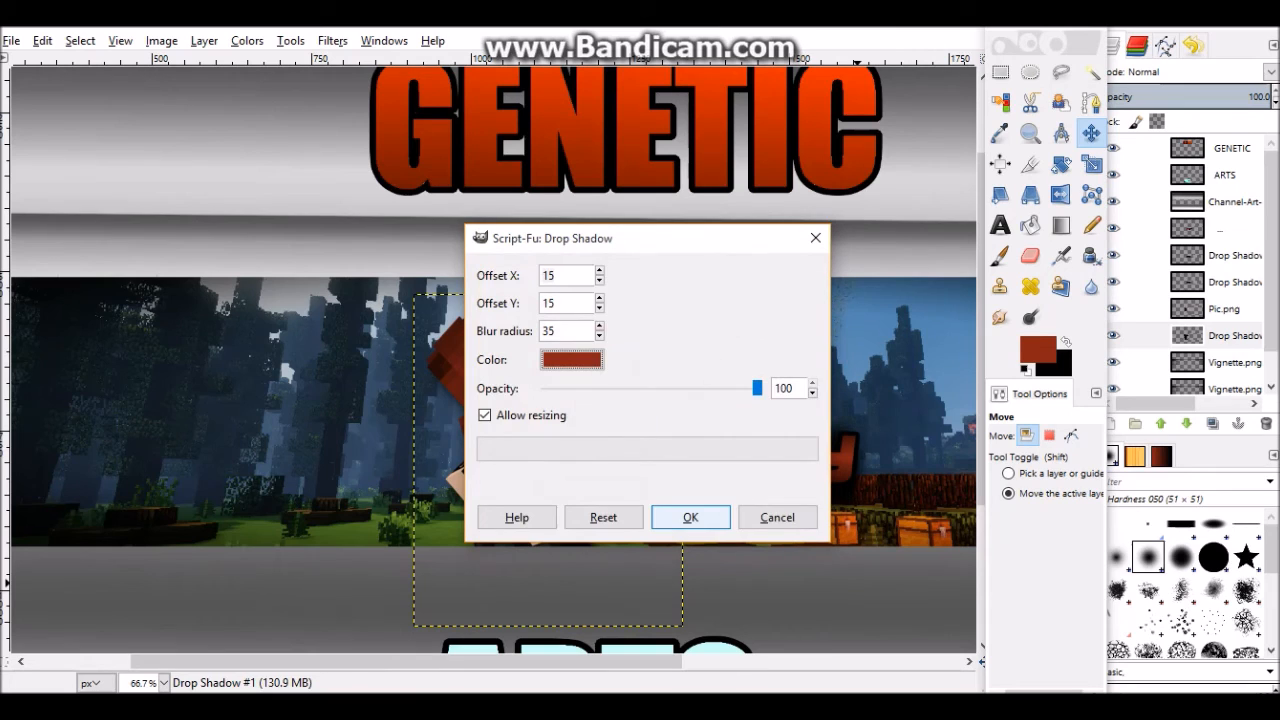
click(690, 517)
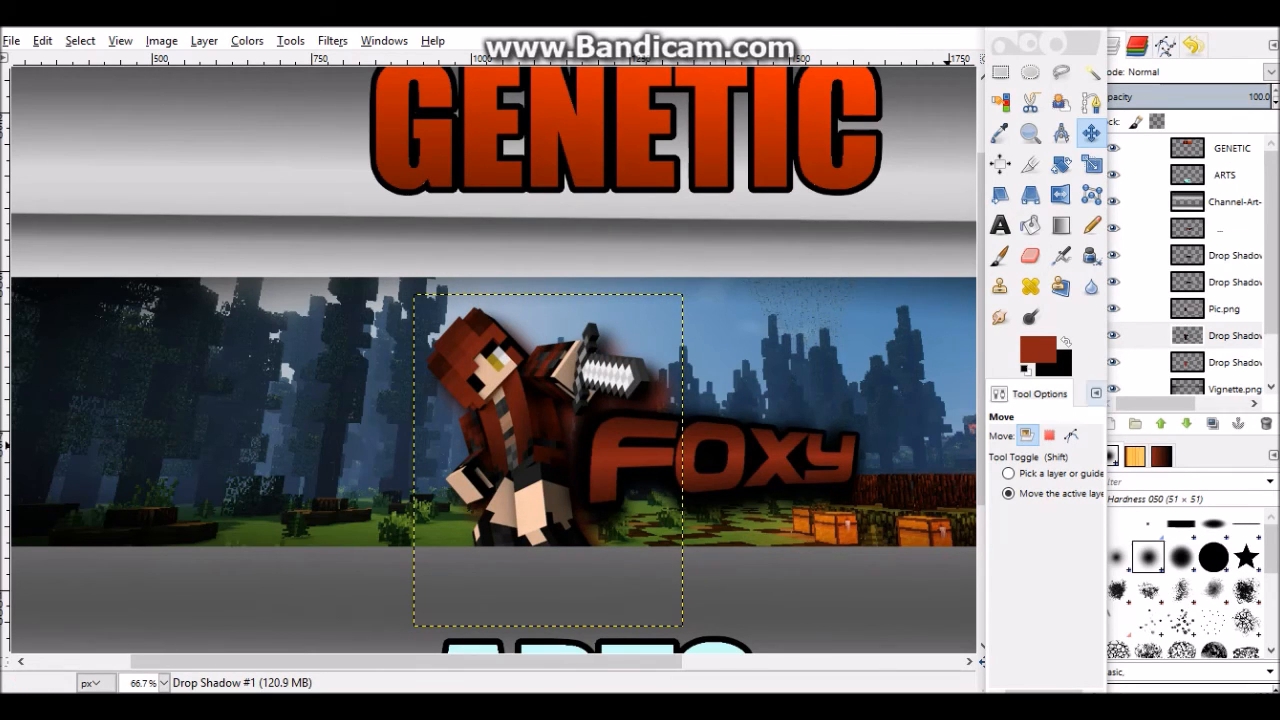
Pull the character's black shadow layer away from the figure and delete it, keeping the red one
scroll(1190, 357, down, 1)
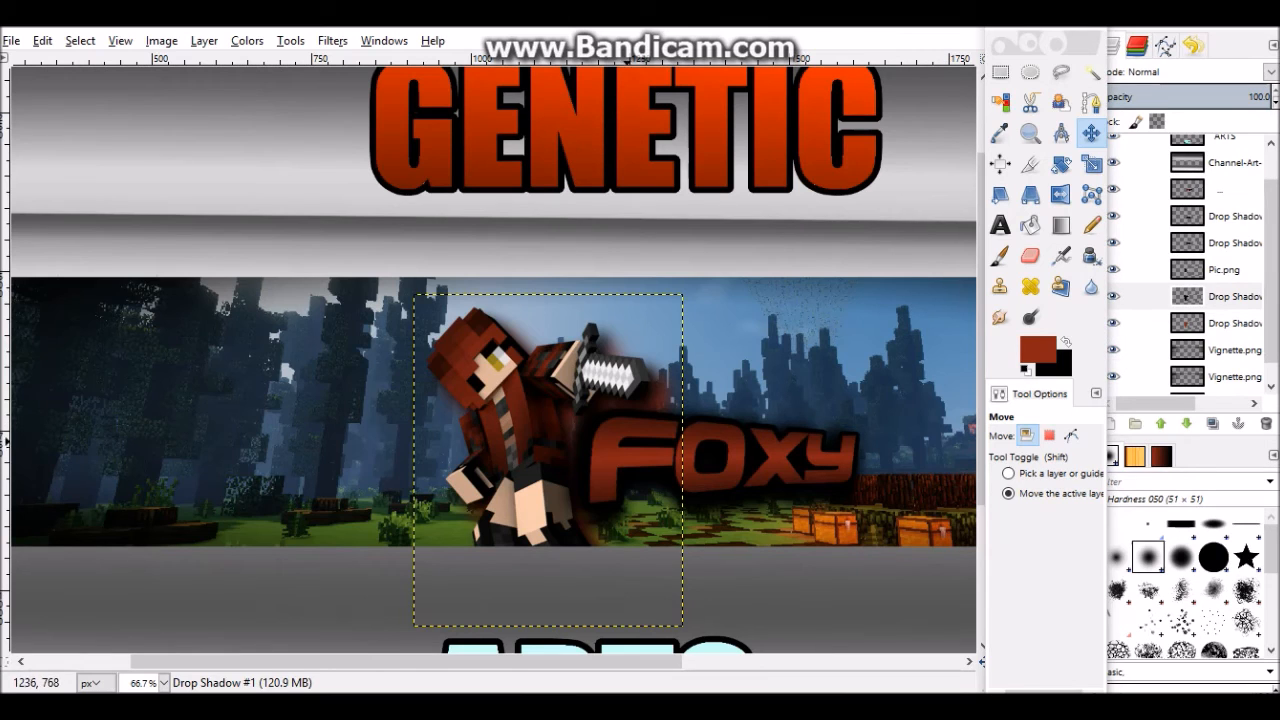
drag(607, 444, 828, 422)
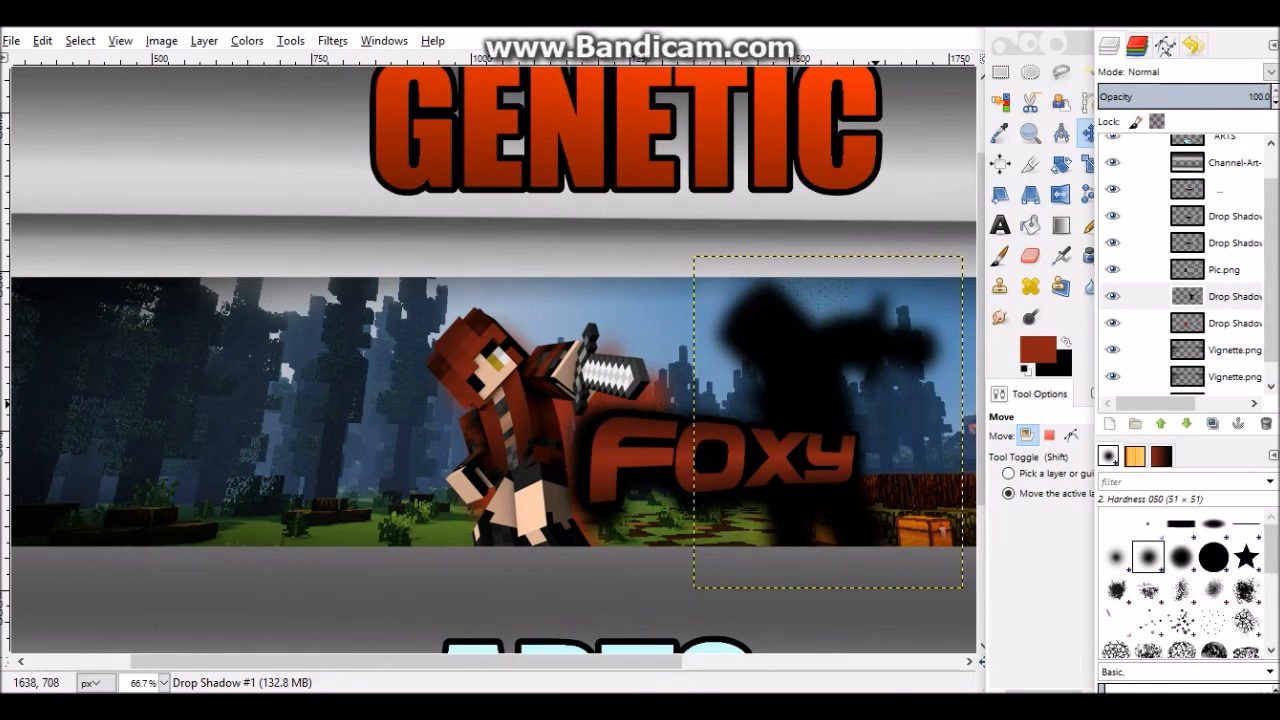
click(1265, 424)
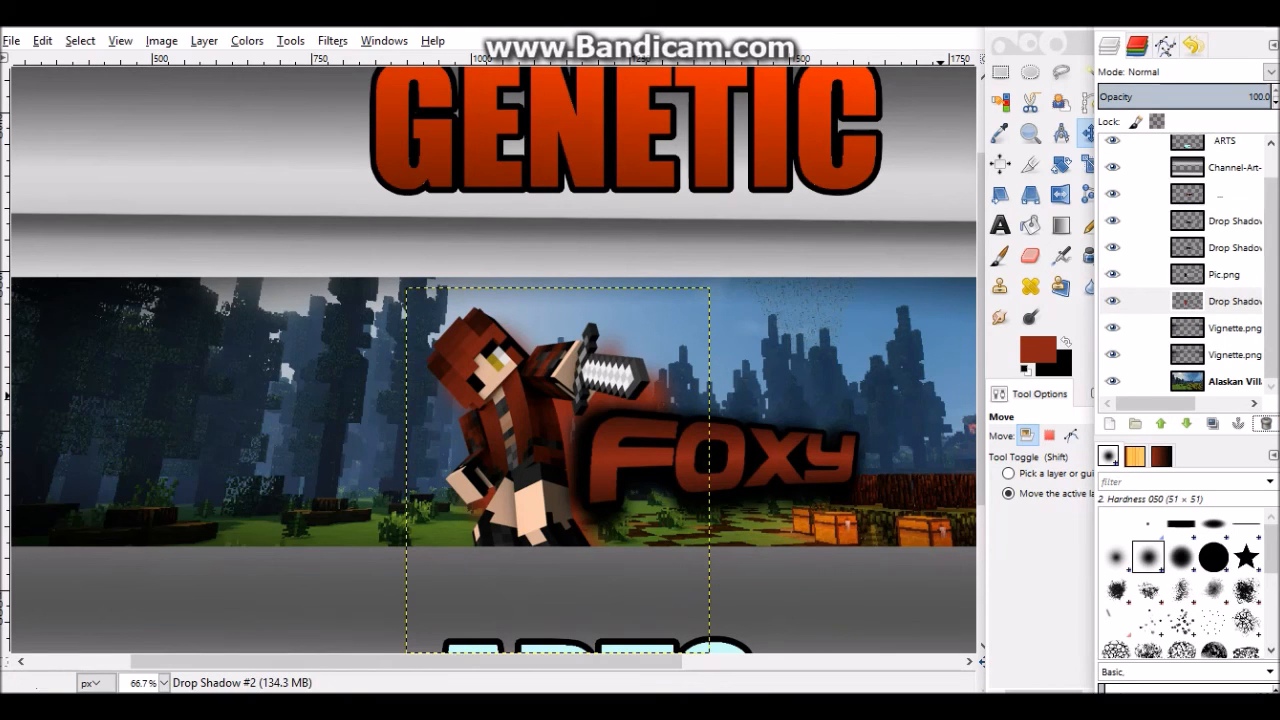
Duplicate the character's red shadow layer and shift it slightly left and up to spread a glow around the figure
drag(580, 468, 555, 462)
key(ctrl+shift+d)
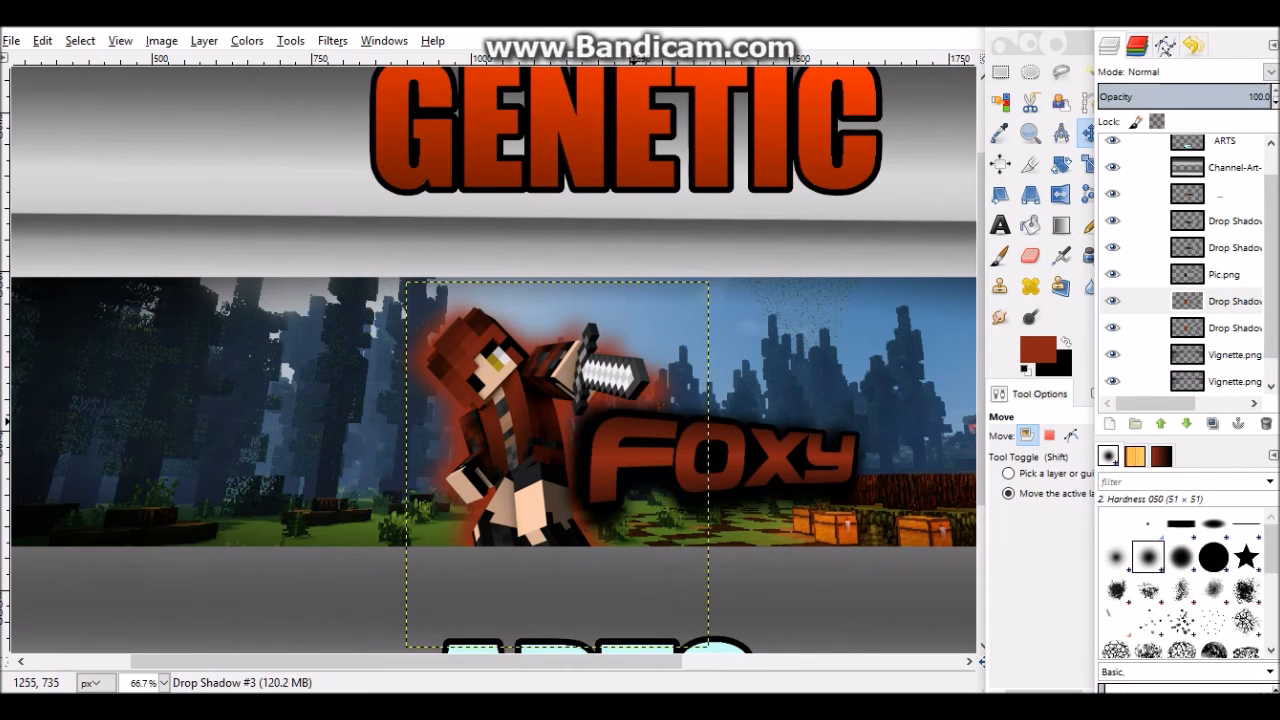
ctrl+scroll(507, 393, down, 4)
ctrl+scroll(616, 374, up, 5)
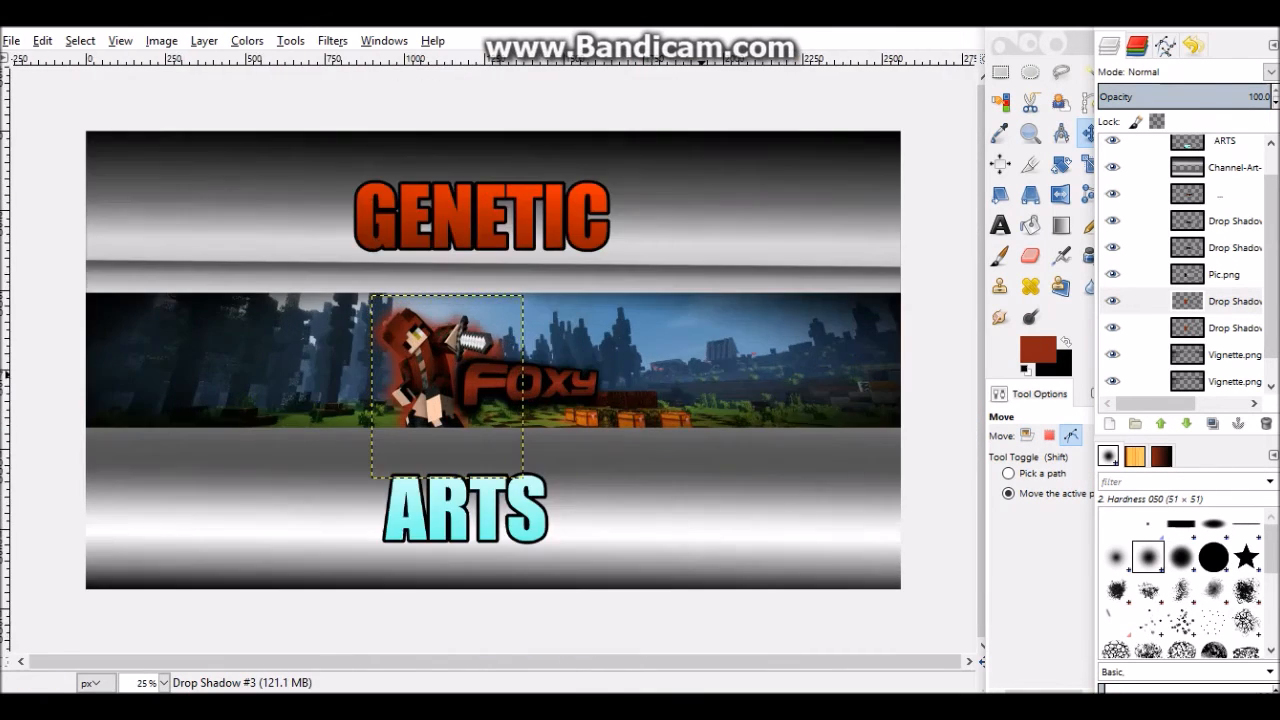
Nudge the red shadow copy slightly right and up to even out the glow around the character and sword
ctrl+scroll(616, 372, down, 1)
ctrl+scroll(610, 385, up, 3)
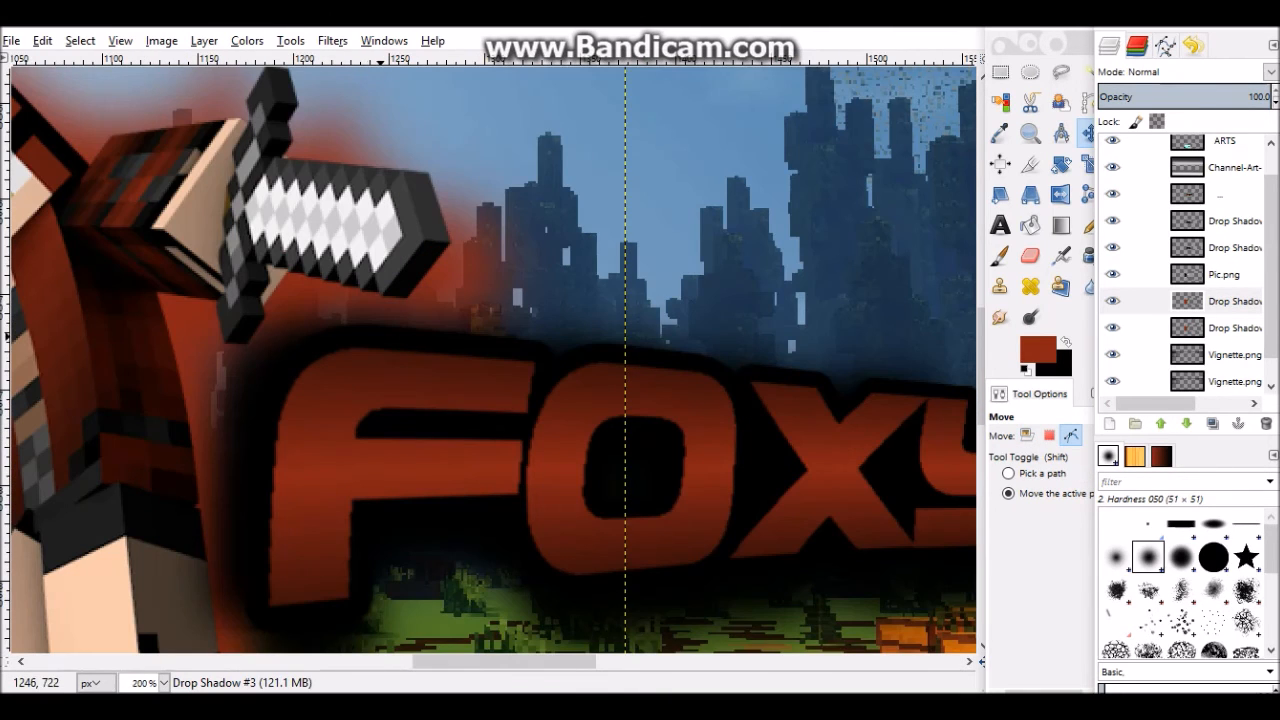
drag(357, 342, 379, 328)
ctrl+scroll(377, 328, down, 1)
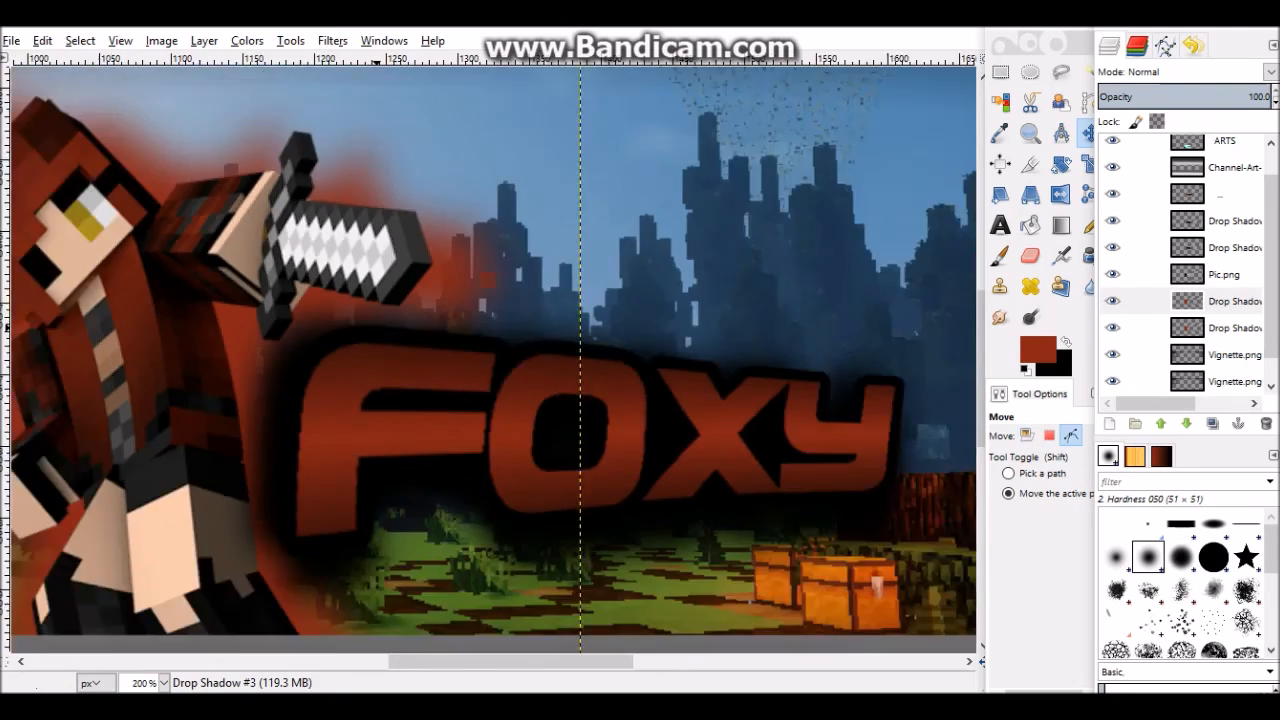
ctrl+scroll(380, 328, down, 4)
ctrl+scroll(288, 337, down, 1)
ctrl+scroll(219, 337, up, 2)
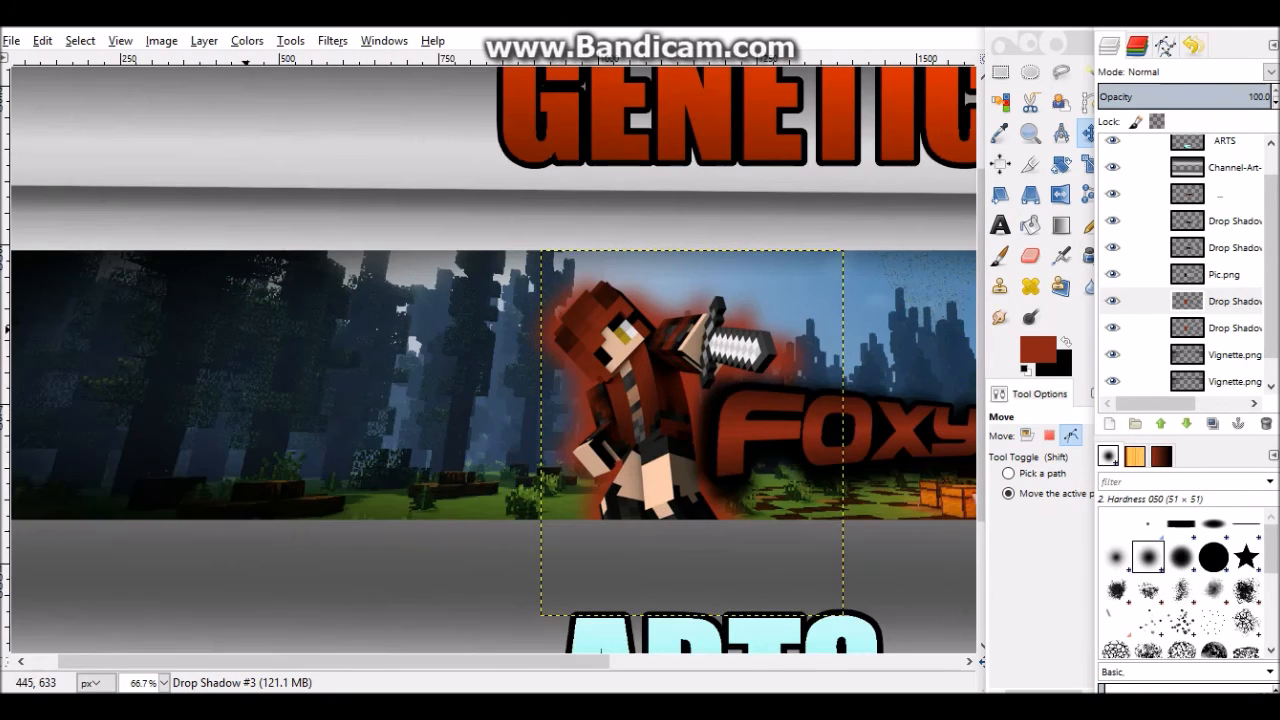
Create a new transparent layer of 2560 by 1440 pixels above the lower Vignette.png layer
ctrl+scroll(250, 329, down, 2)
ctrl+scroll(371, 363, up, 1)
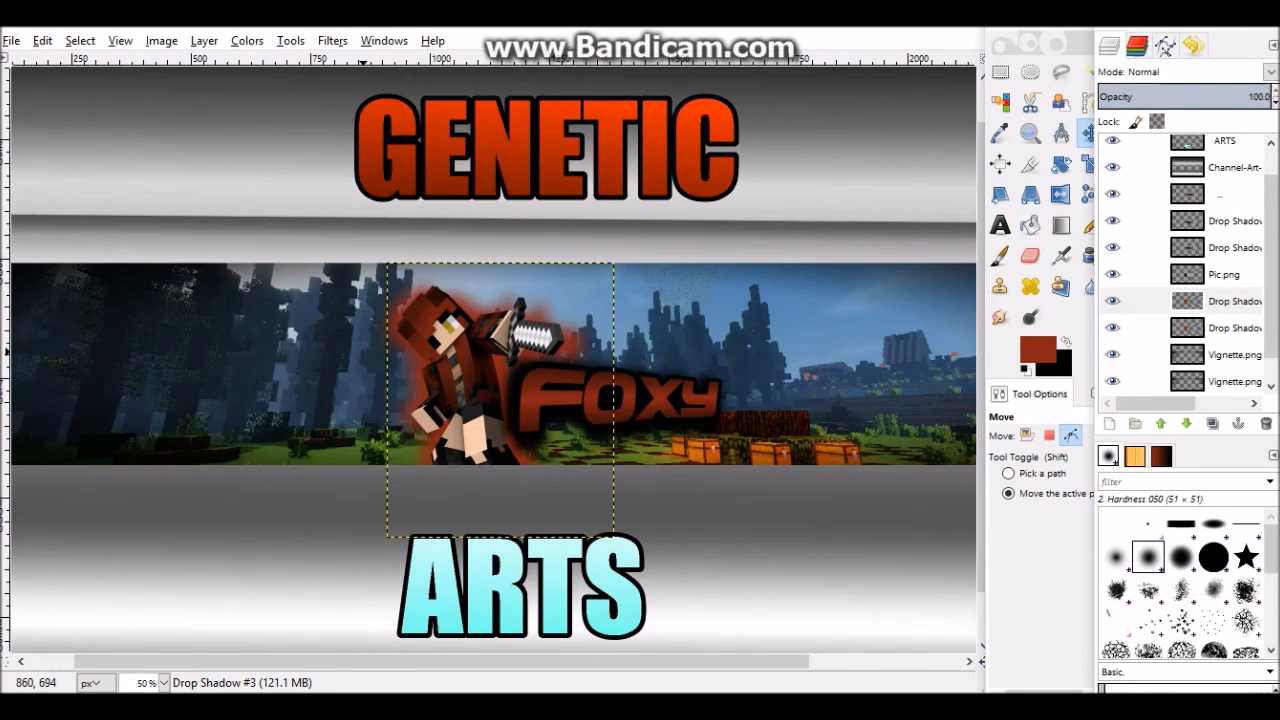
ctrl+scroll(355, 350, down, 1)
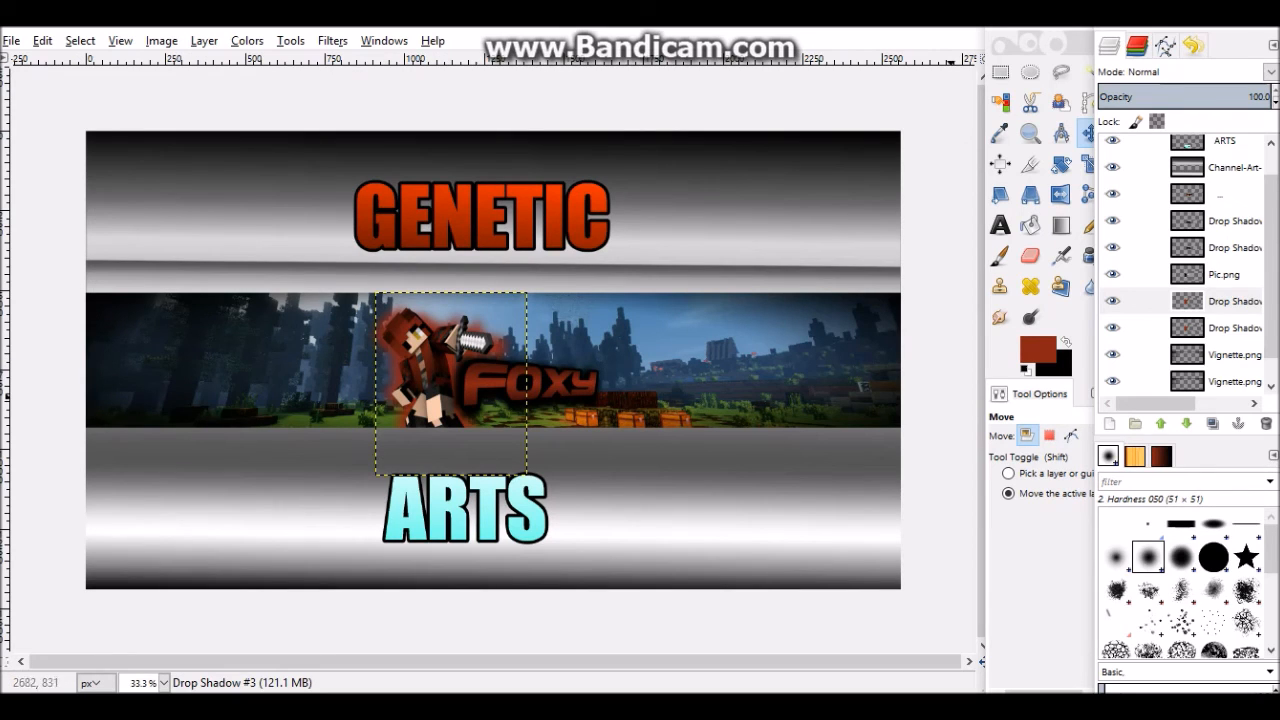
scroll(1222, 378, down, 1)
right_click(1228, 355)
click(1170, 42)
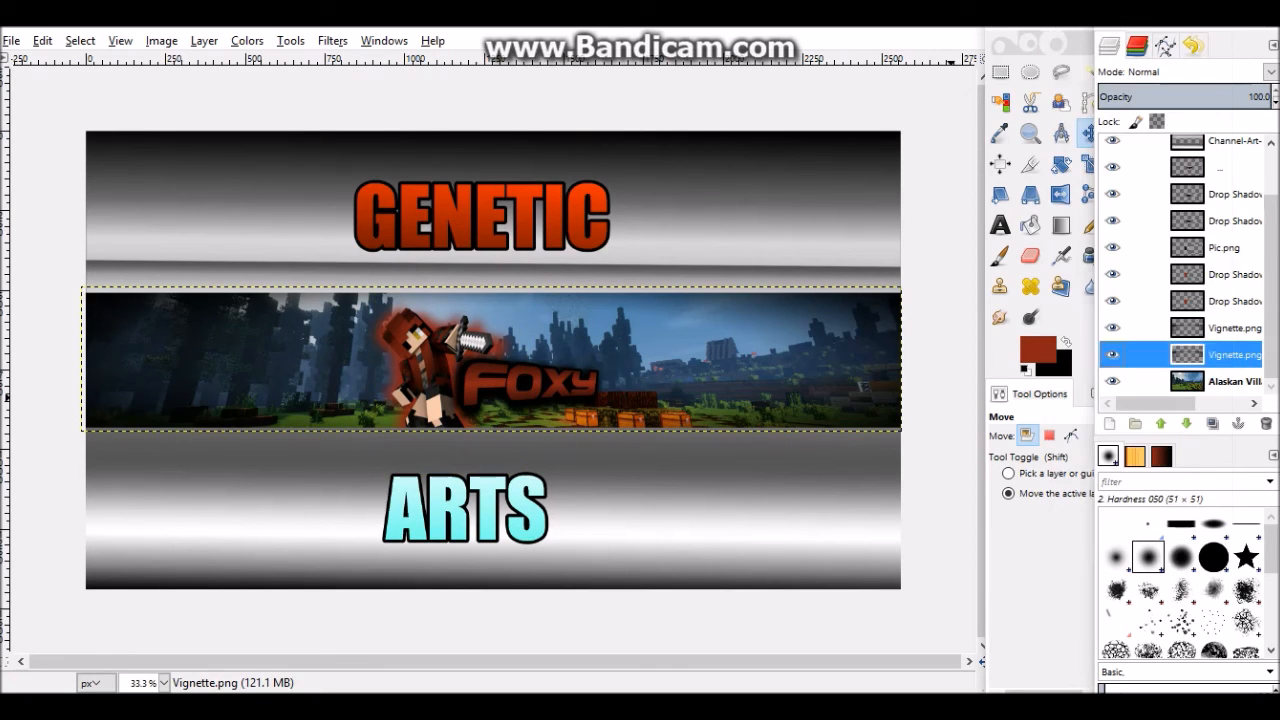
click(256, 428)
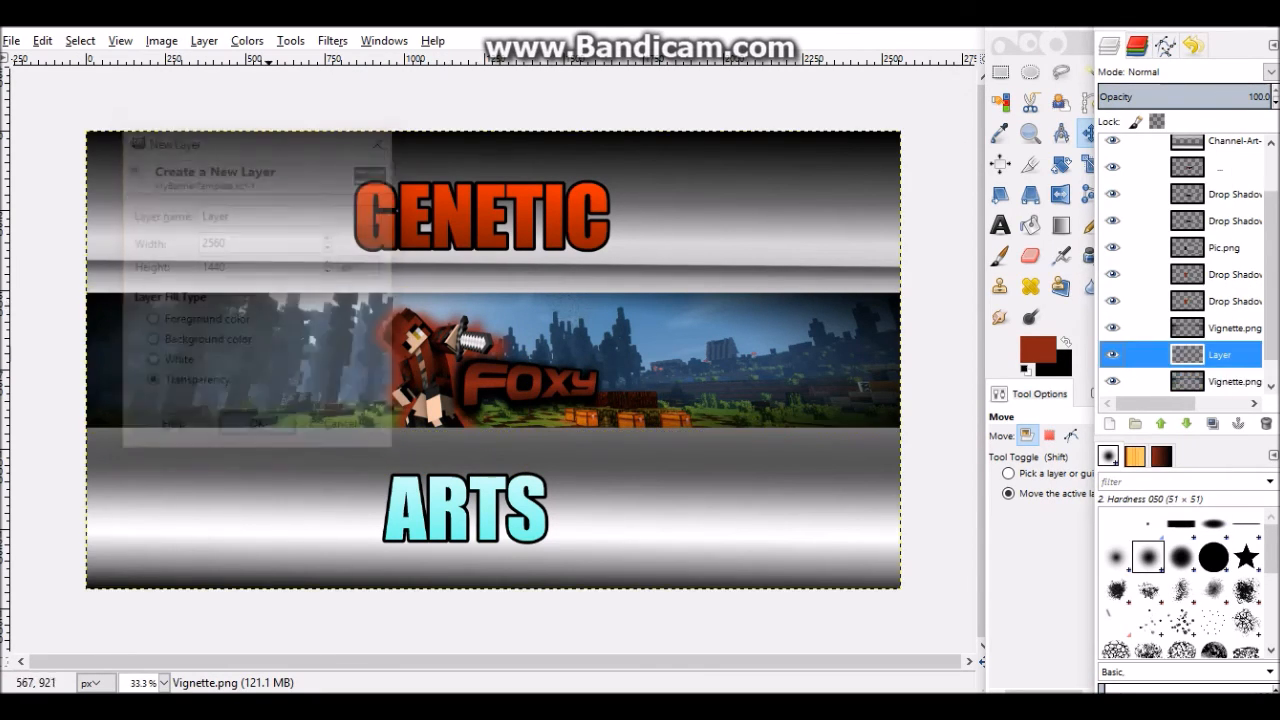
Raise the new empty layer through the stack until it sits directly beneath the Channel-Art template layer
click(1160, 423)
click(1160, 423)
click(1160, 423)
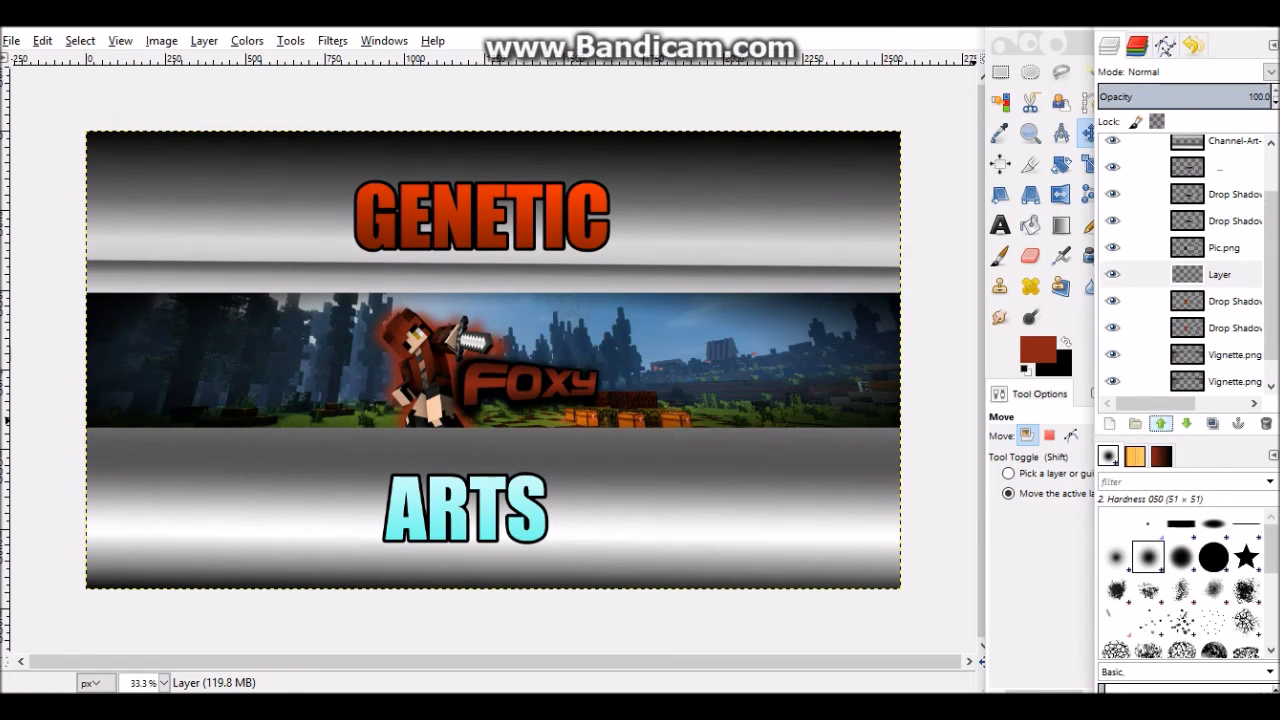
click(1160, 423)
click(1160, 423)
click(1160, 423)
click(1160, 423)
click(1160, 423)
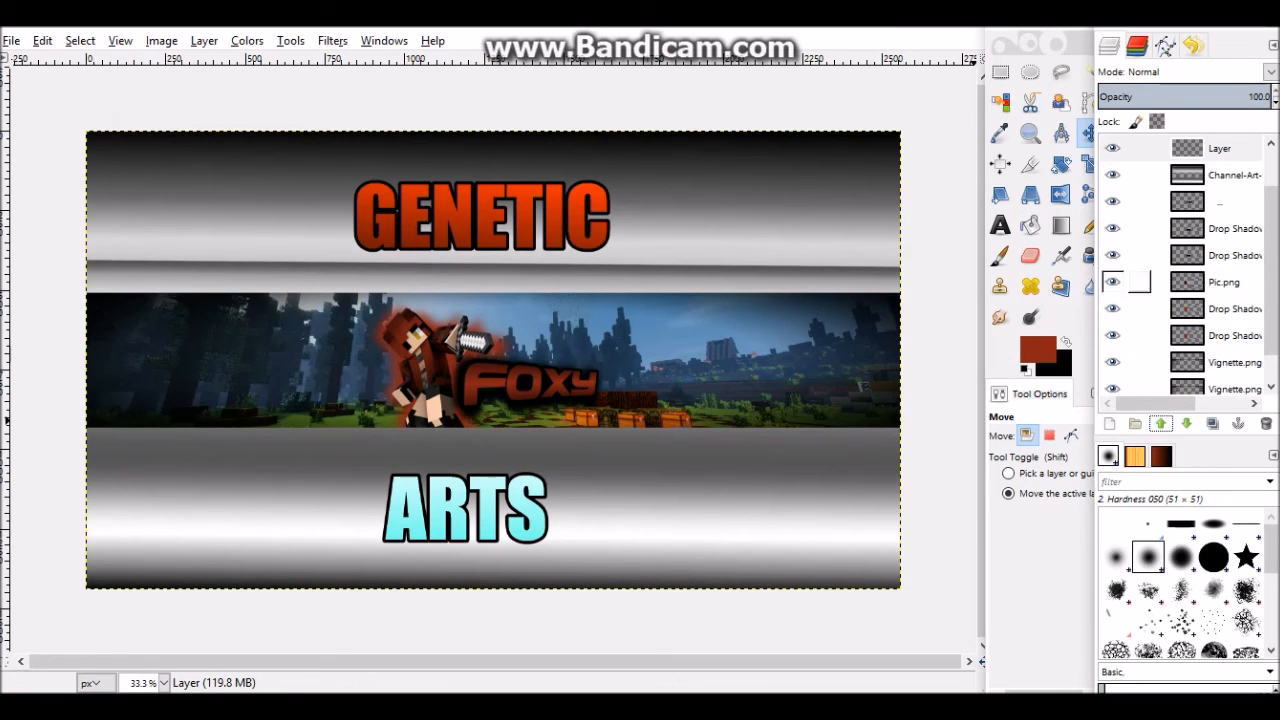
click(1186, 423)
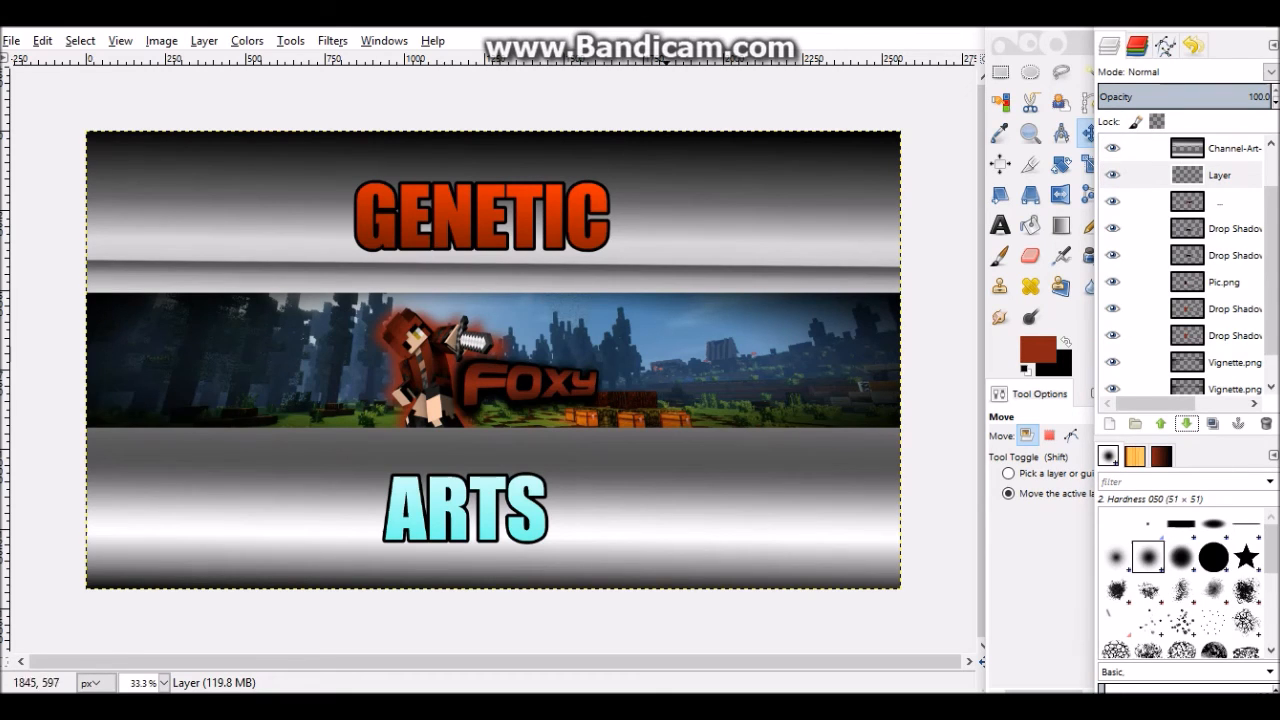
Set the background colour to white (ffffff) and the Blend tool to the FG to Transparent gradient with a Bi-linear shape
key(l)
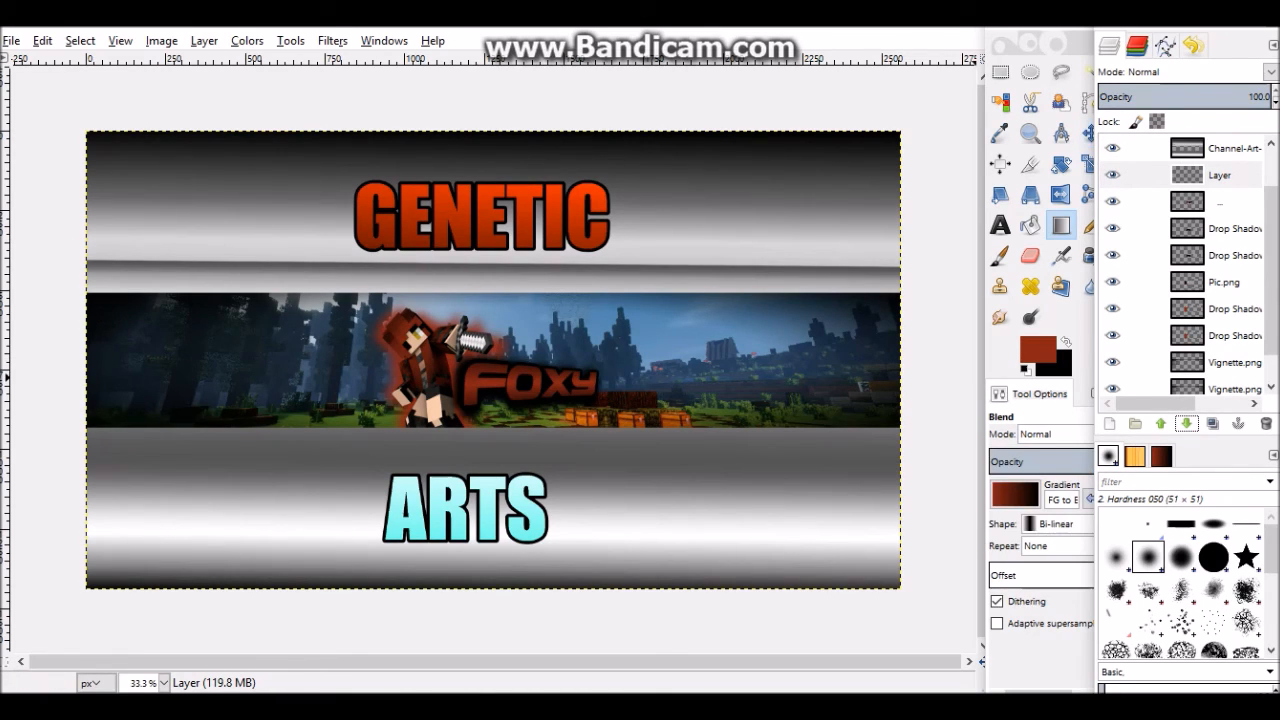
click(1063, 368)
click(276, 368)
click(232, 438)
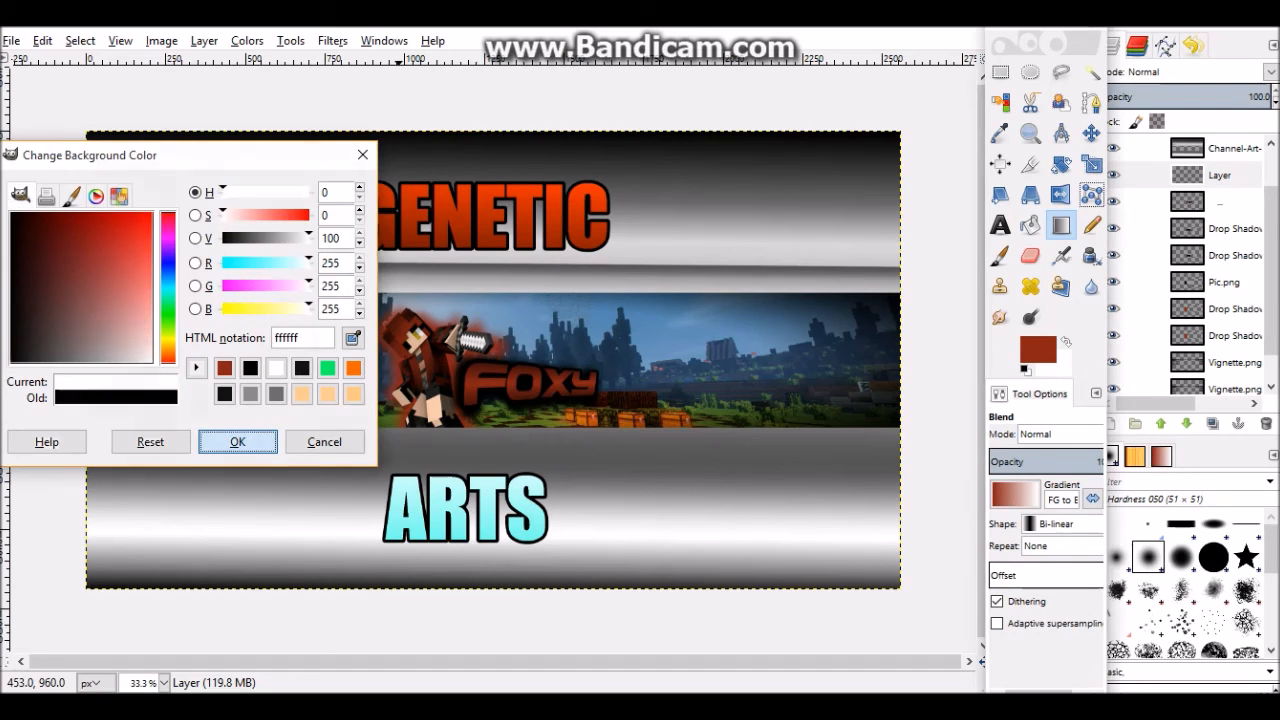
click(1015, 494)
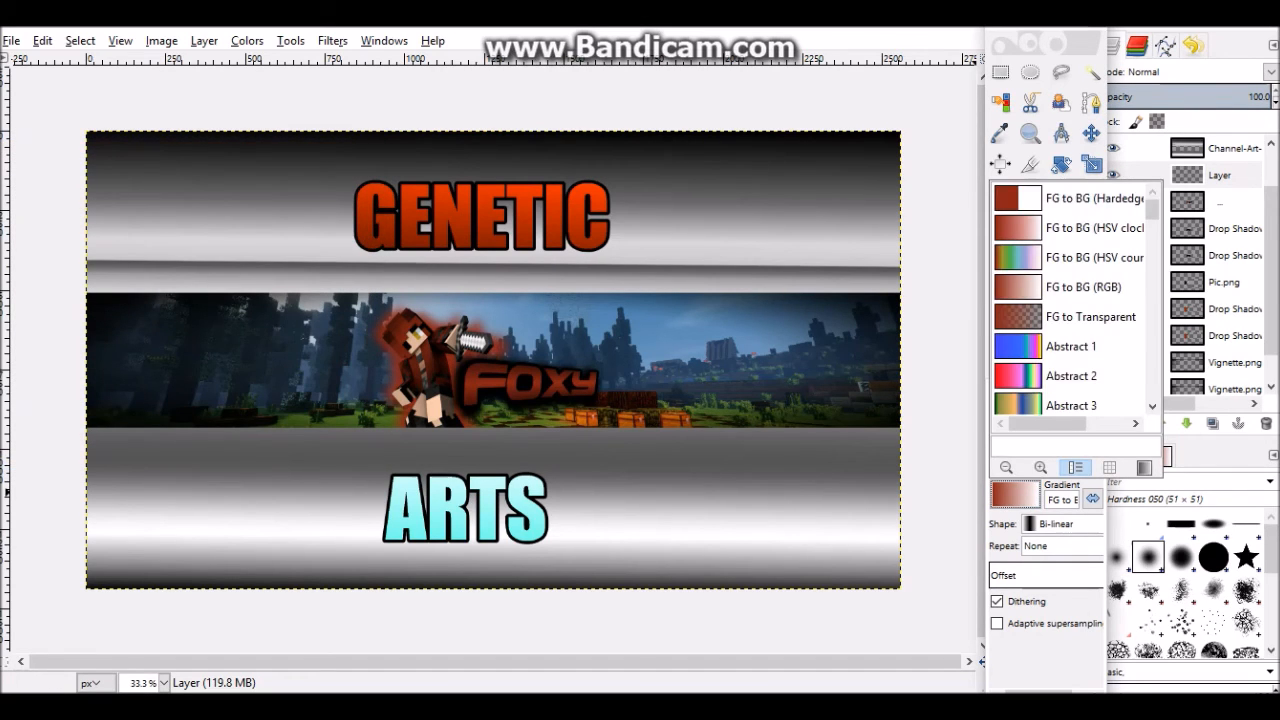
click(1070, 317)
click(1060, 523)
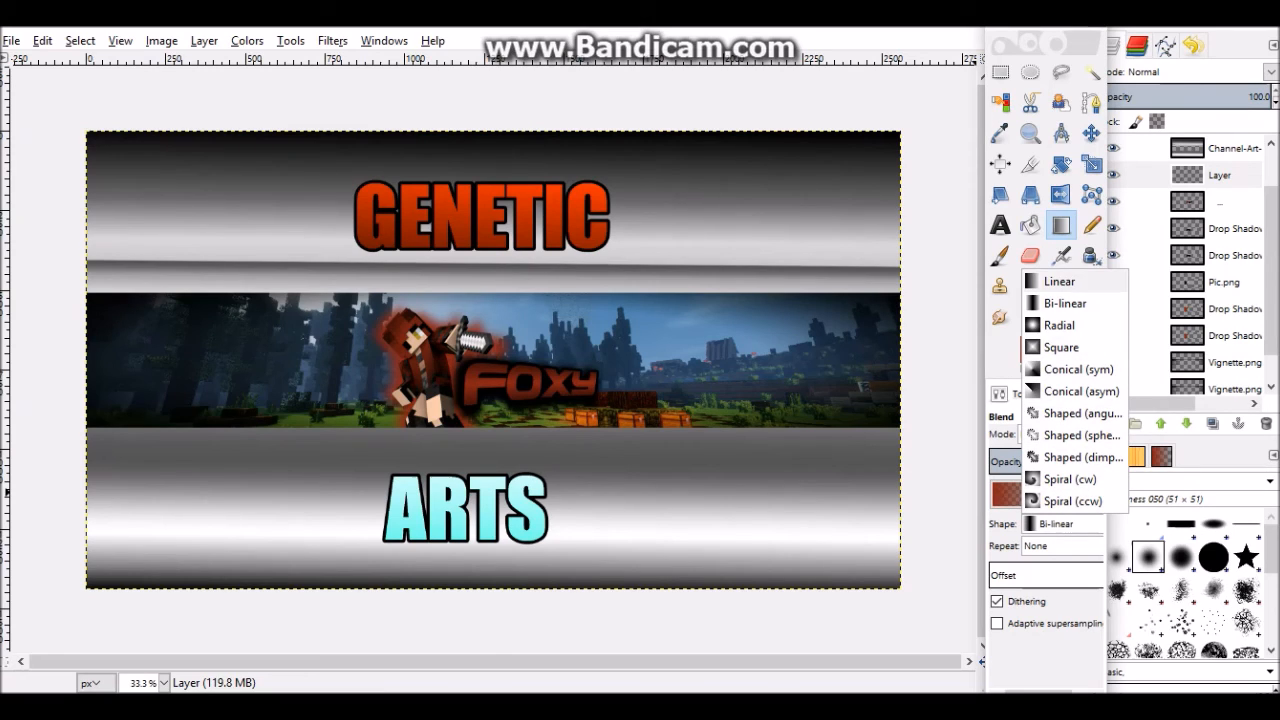
click(1065, 303)
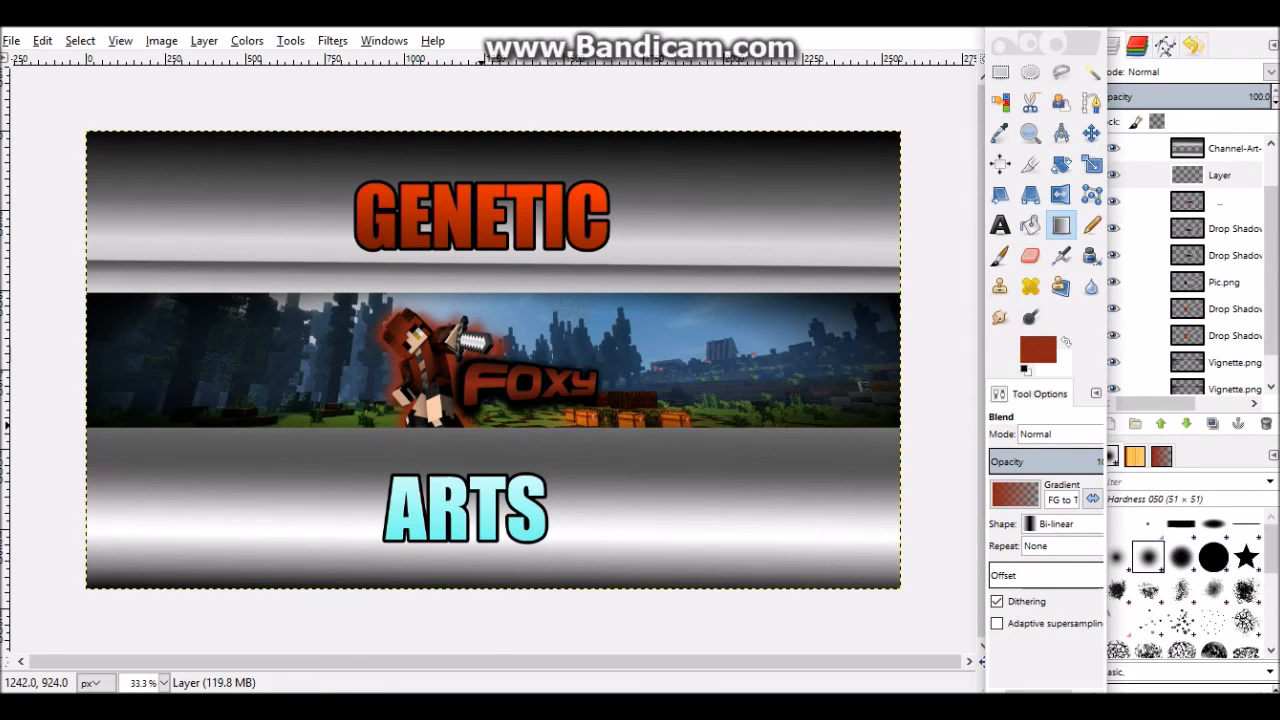
Try a bi-linear red fade across the bottom of the banner strip, shift it slightly down, and undo both
drag(482, 405, 482, 516)
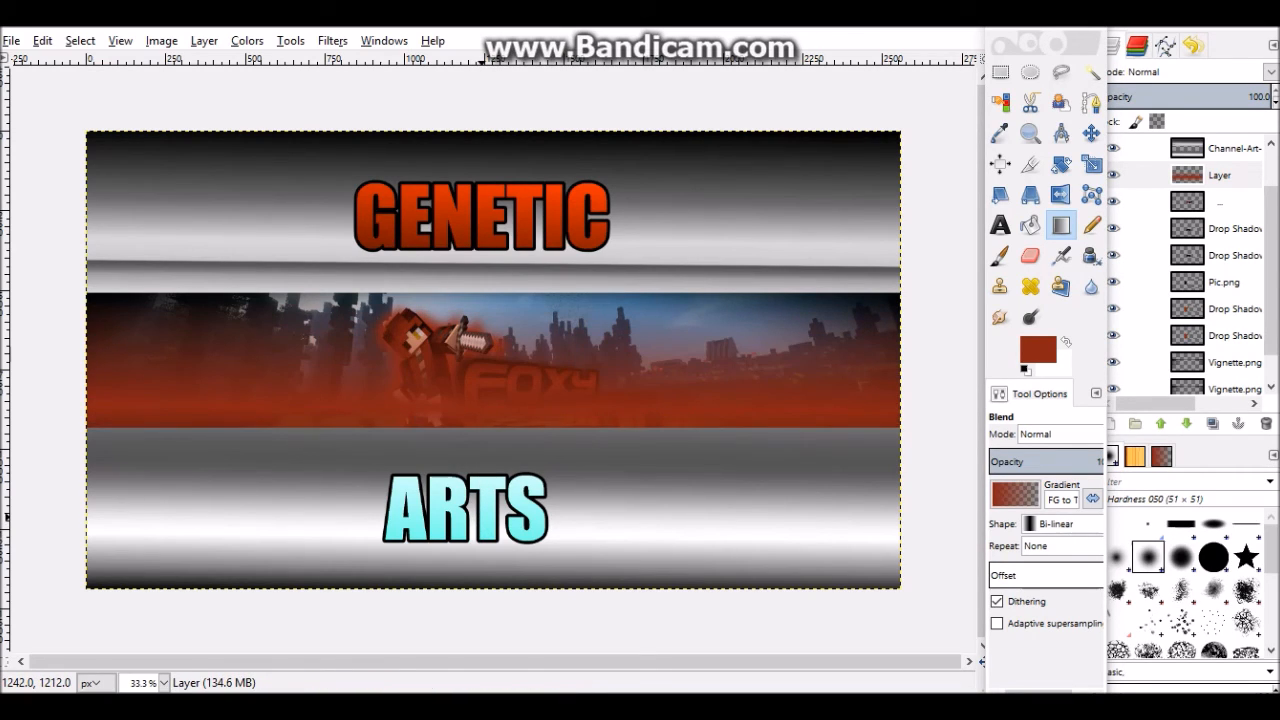
key(m)
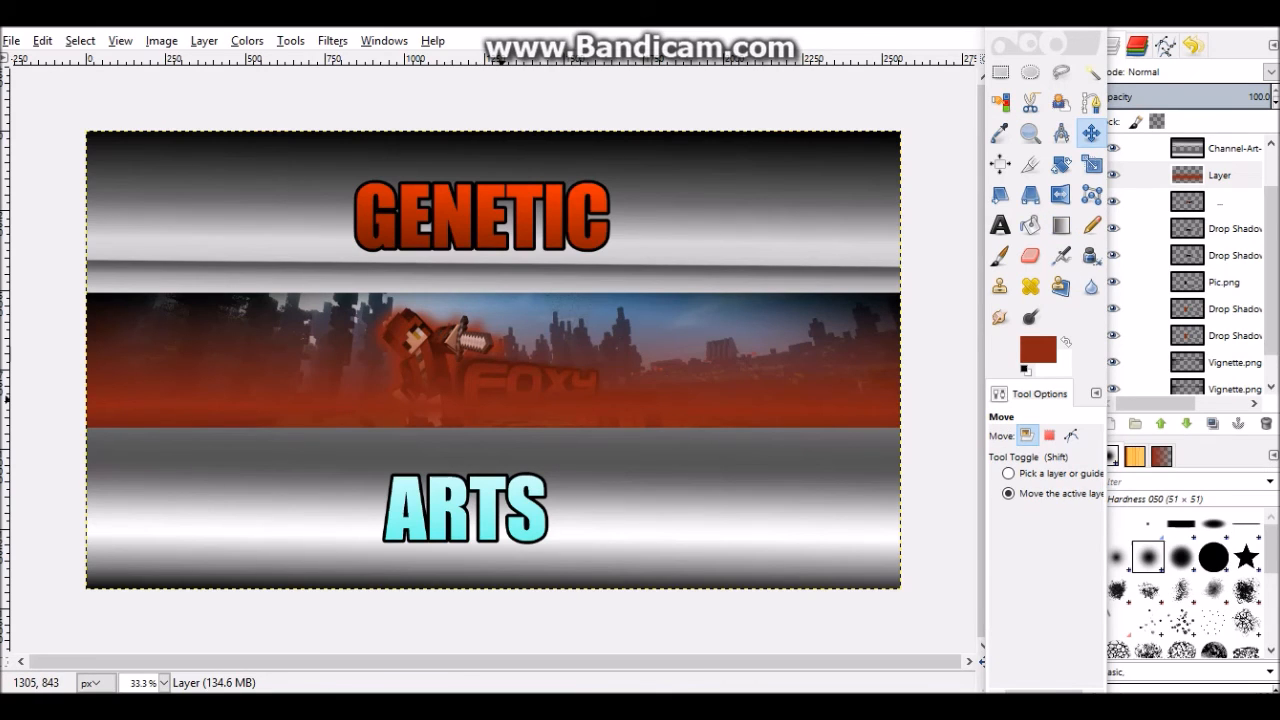
drag(494, 357, 493, 381)
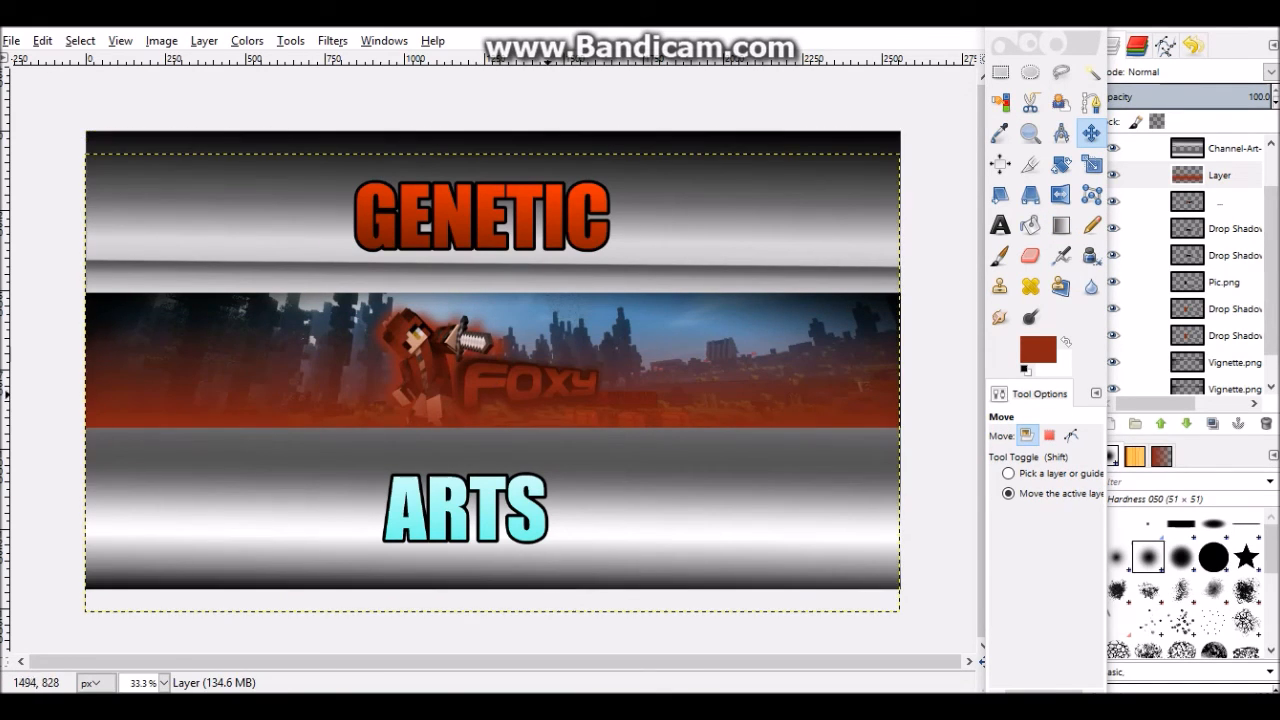
key(ctrl+z)
key(ctrl+z)
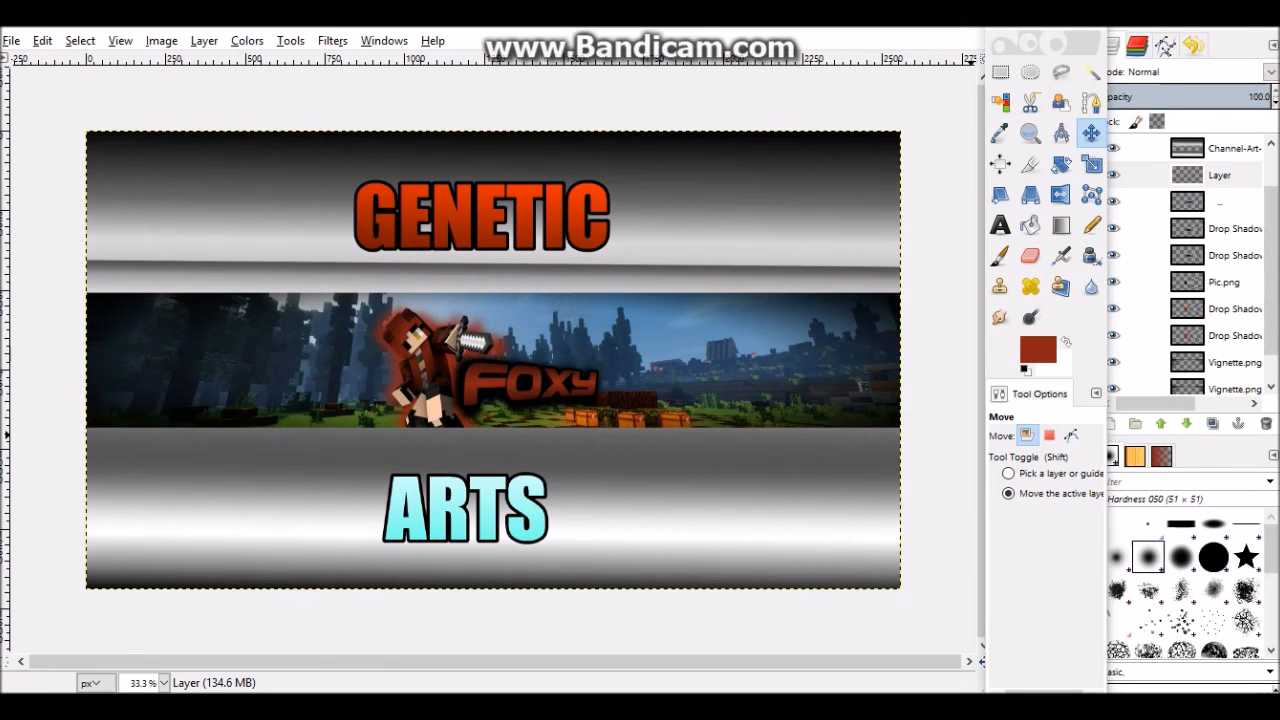
Draw a Linear FG to Transparent red gradient upward from the canvas's bottom edge and shift it up over the strip's lower part
click(1061, 225)
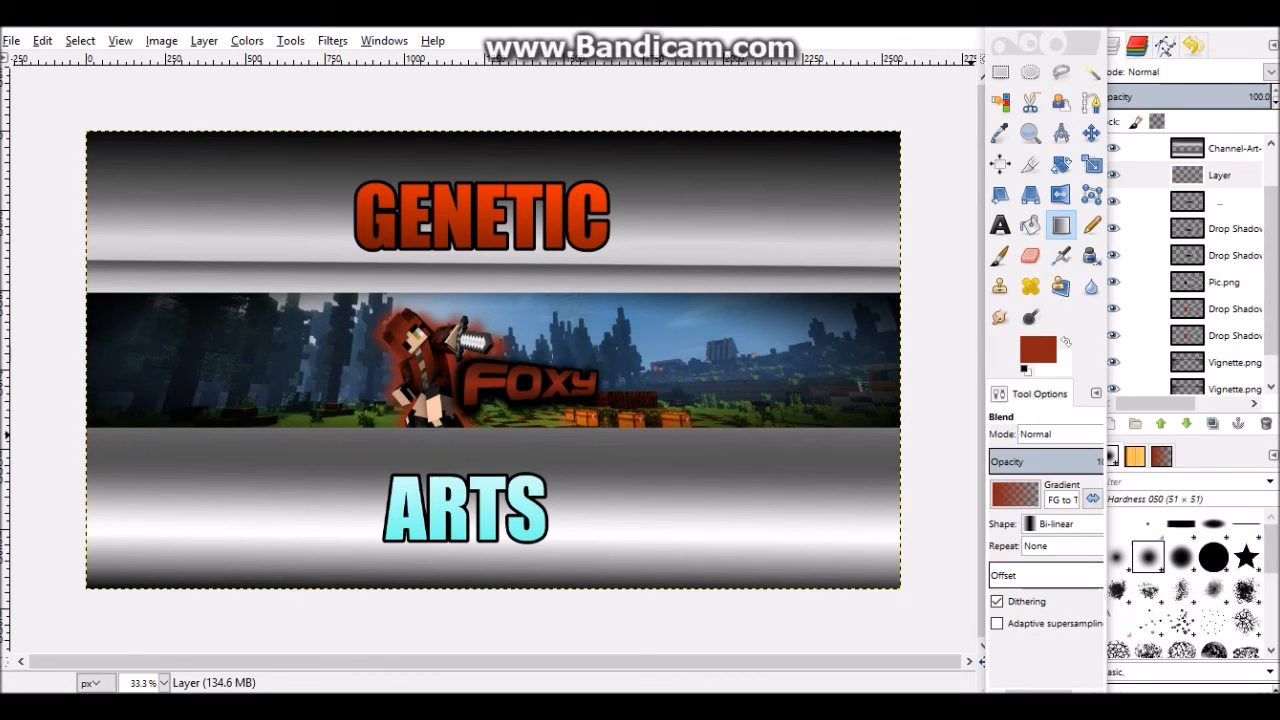
click(1015, 494)
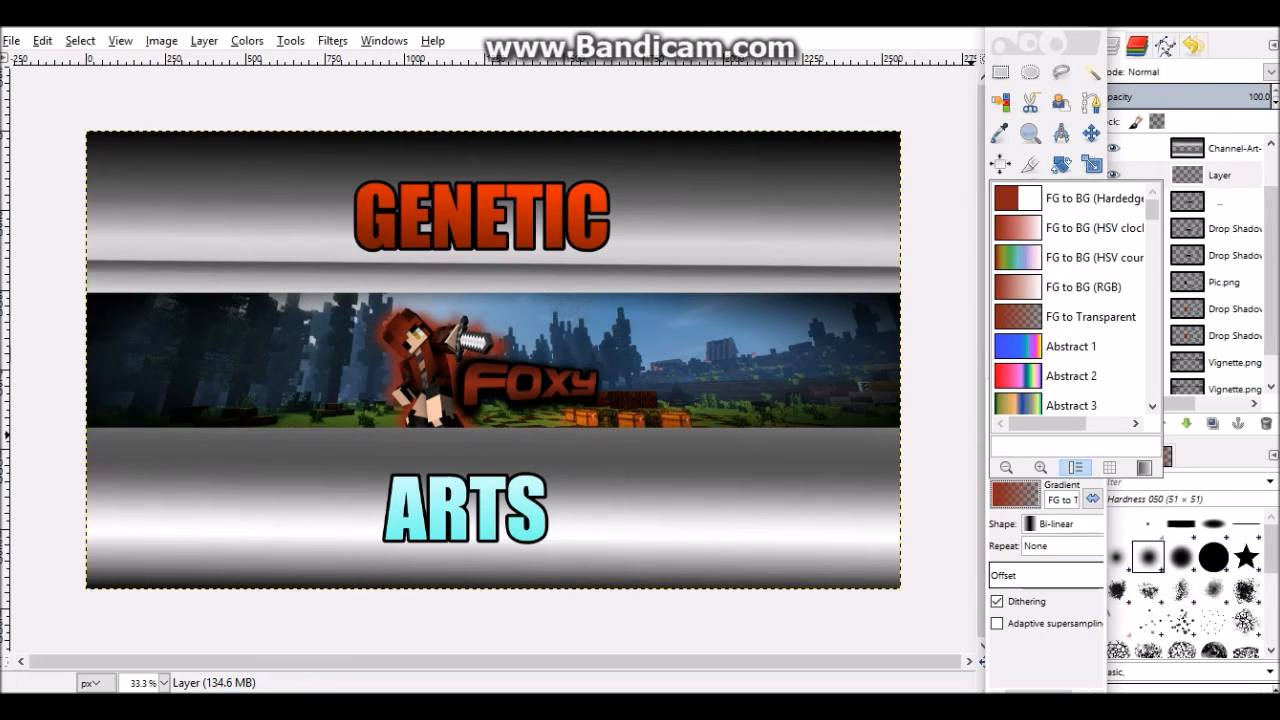
click(1031, 346)
click(1016, 494)
click(1031, 317)
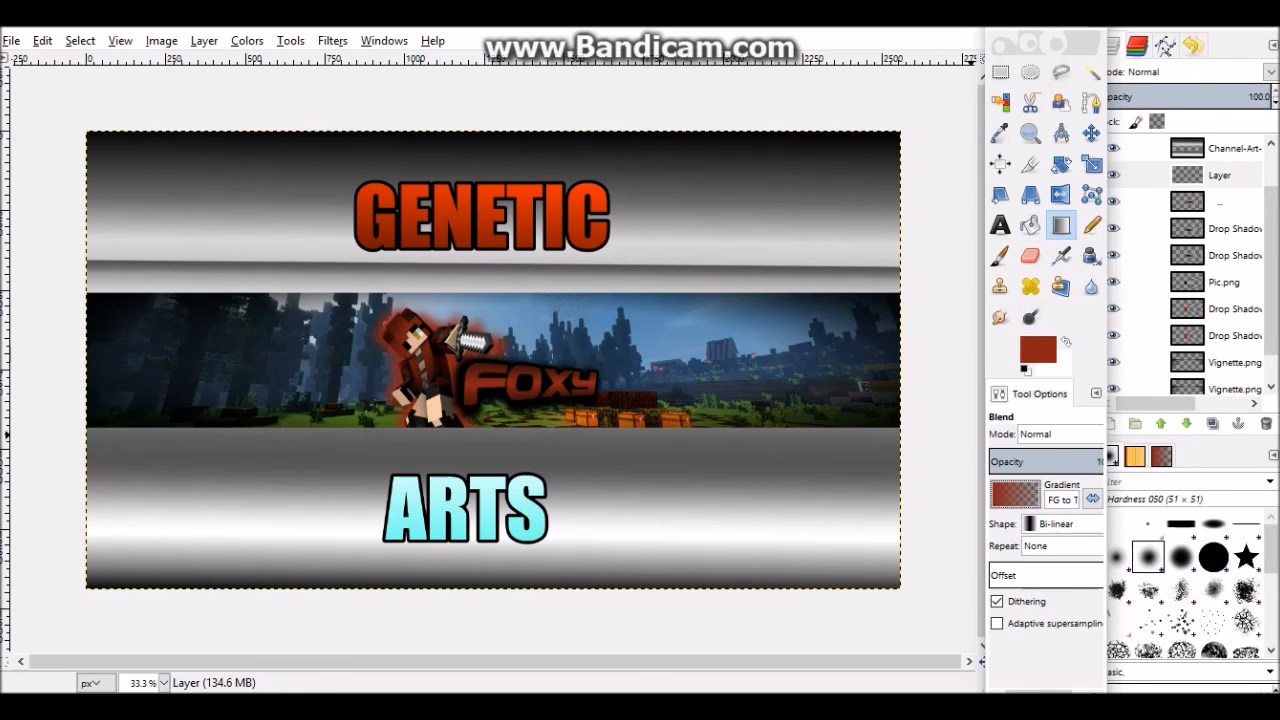
click(1062, 523)
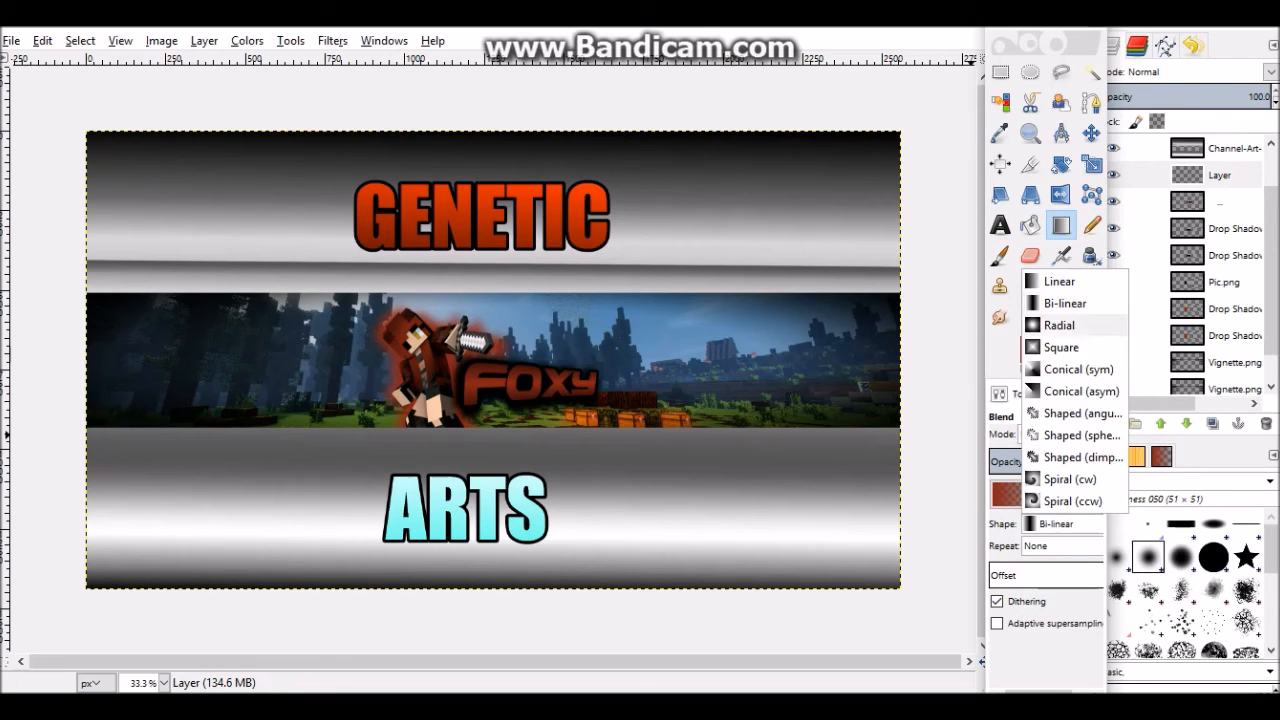
click(1059, 281)
drag(494, 593, 493, 264)
key(m)
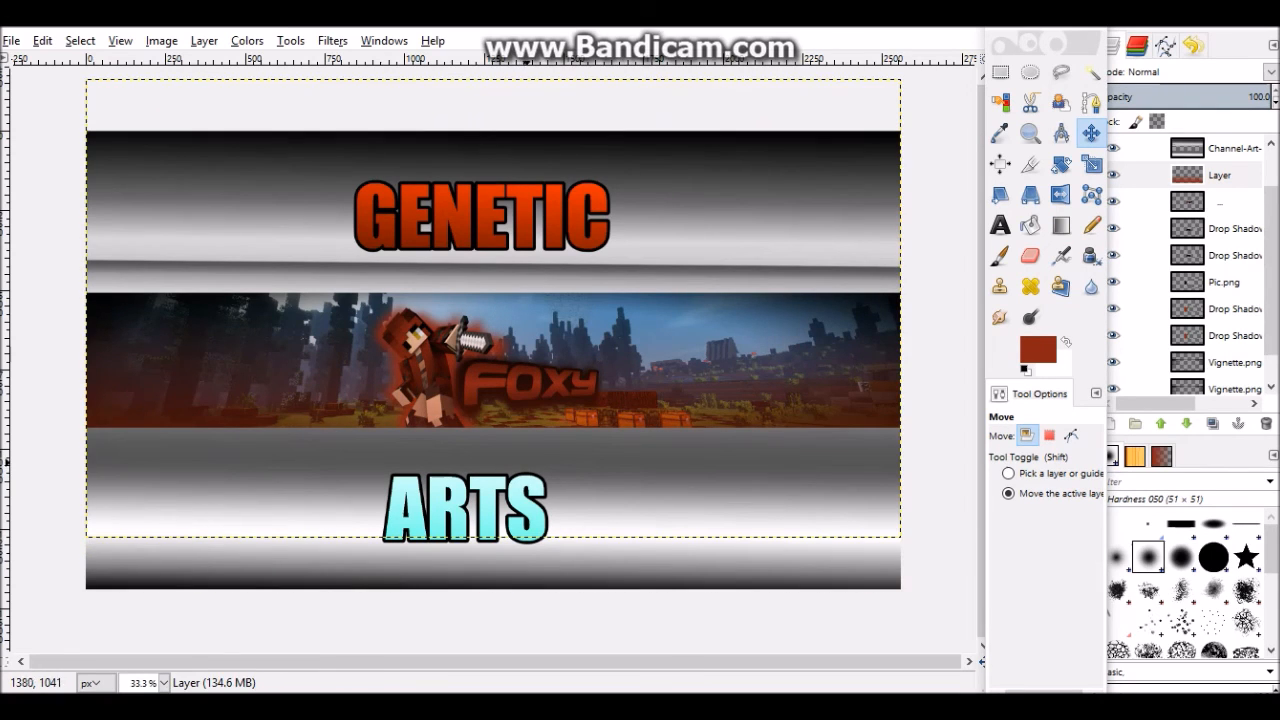
Duplicate the red gradient layer to strengthen the fade over the banner strip
click(1071, 435)
ctrl+scroll(900, 370, up, 1)
ctrl+scroll(900, 370, up, 2)
ctrl+scroll(900, 370, down, 4)
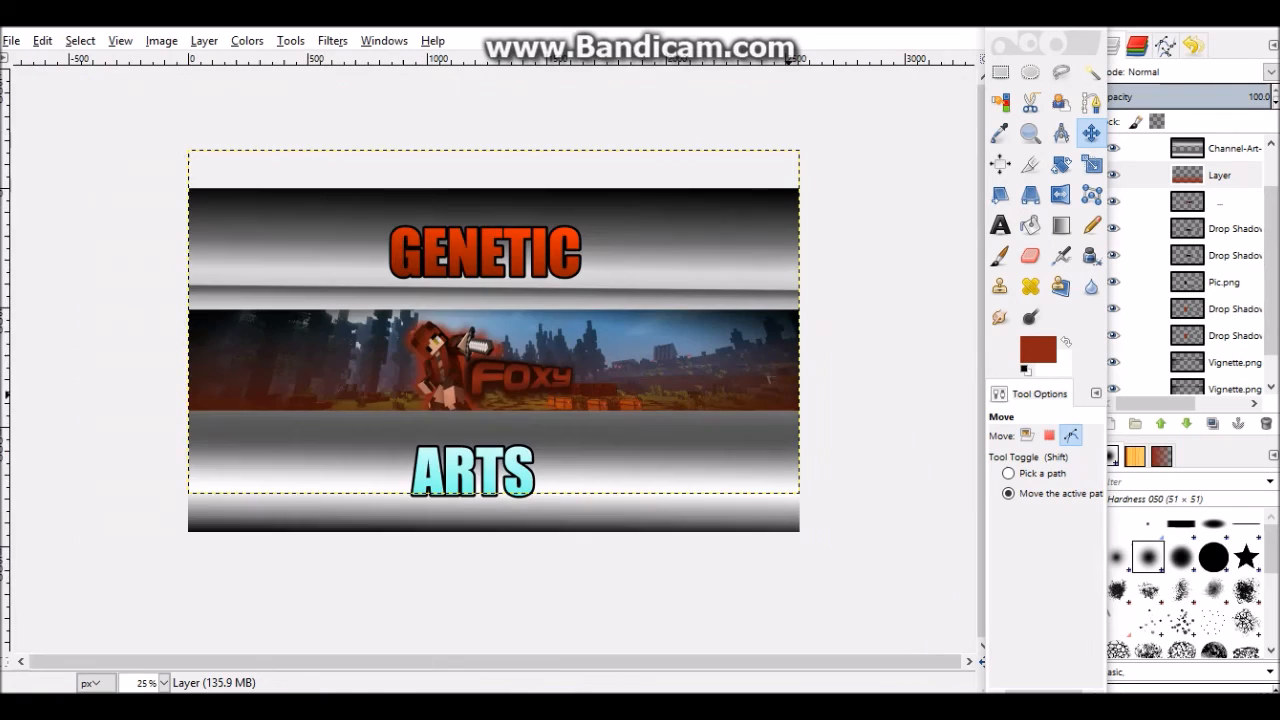
click(1026, 435)
click(1212, 424)
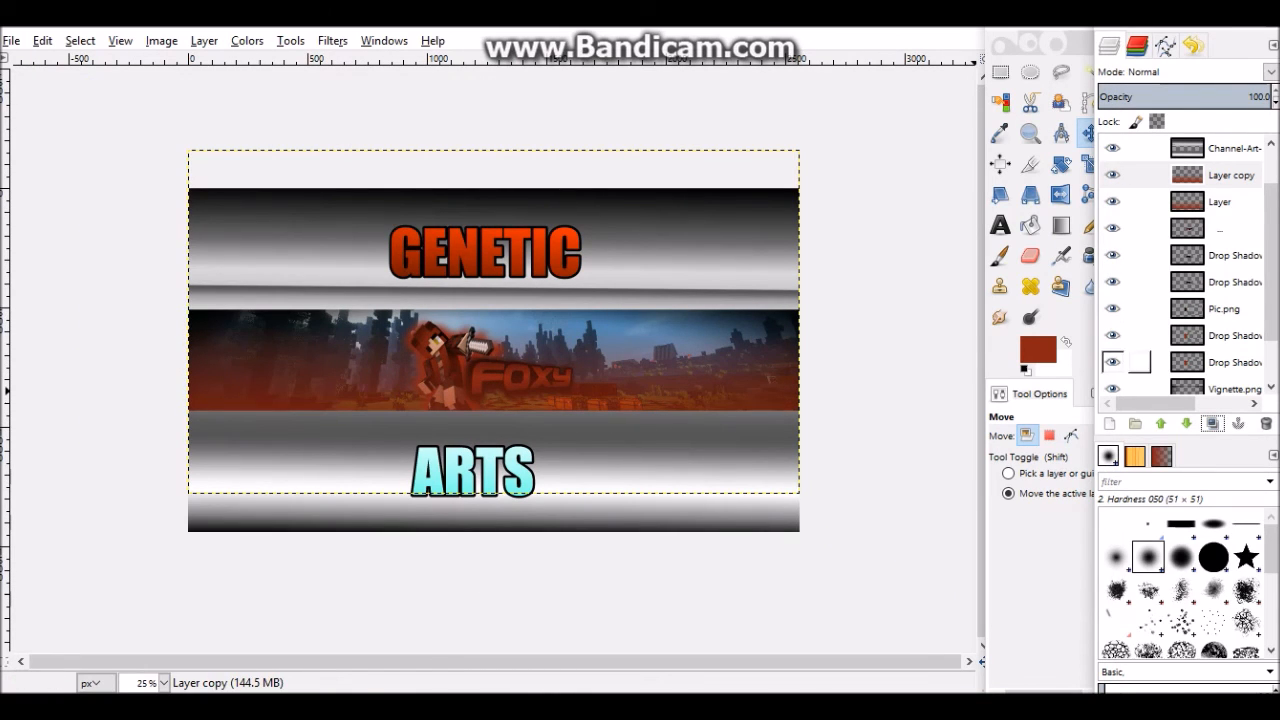
Raise the copied vignette layer above the two red gradient layers
scroll(1112, 330, down, 3)
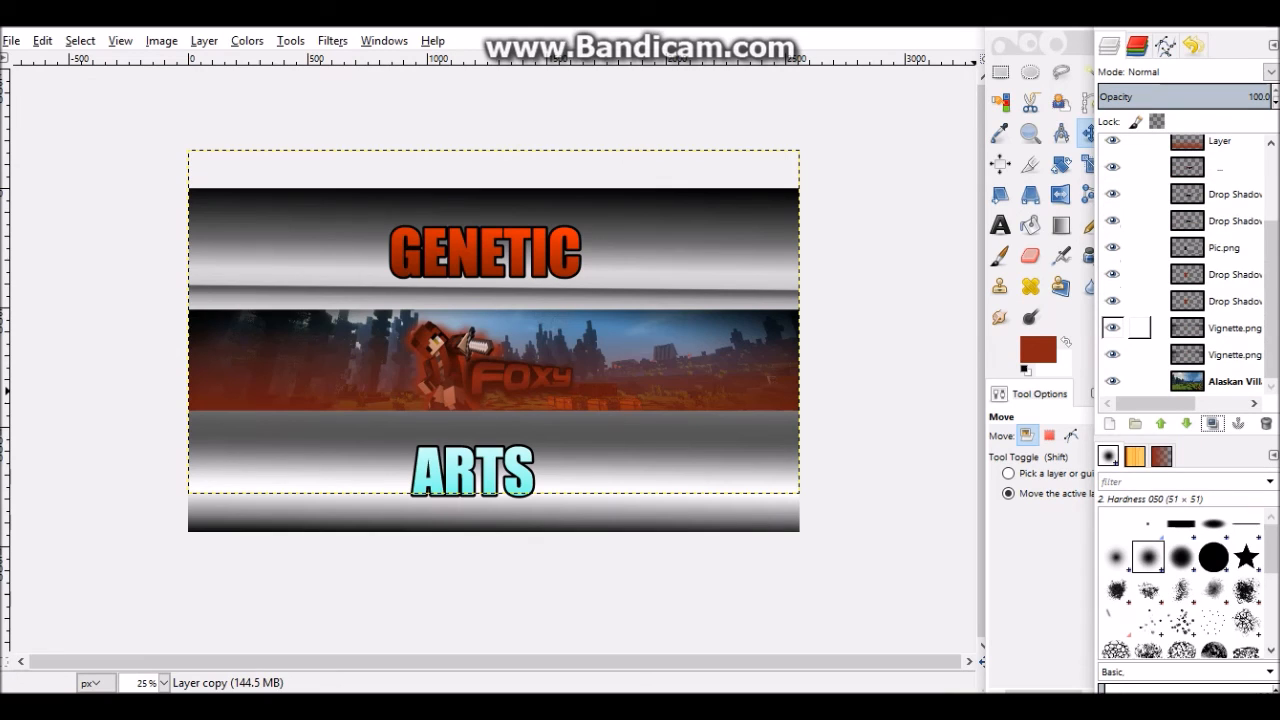
click(1220, 328)
click(1160, 424)
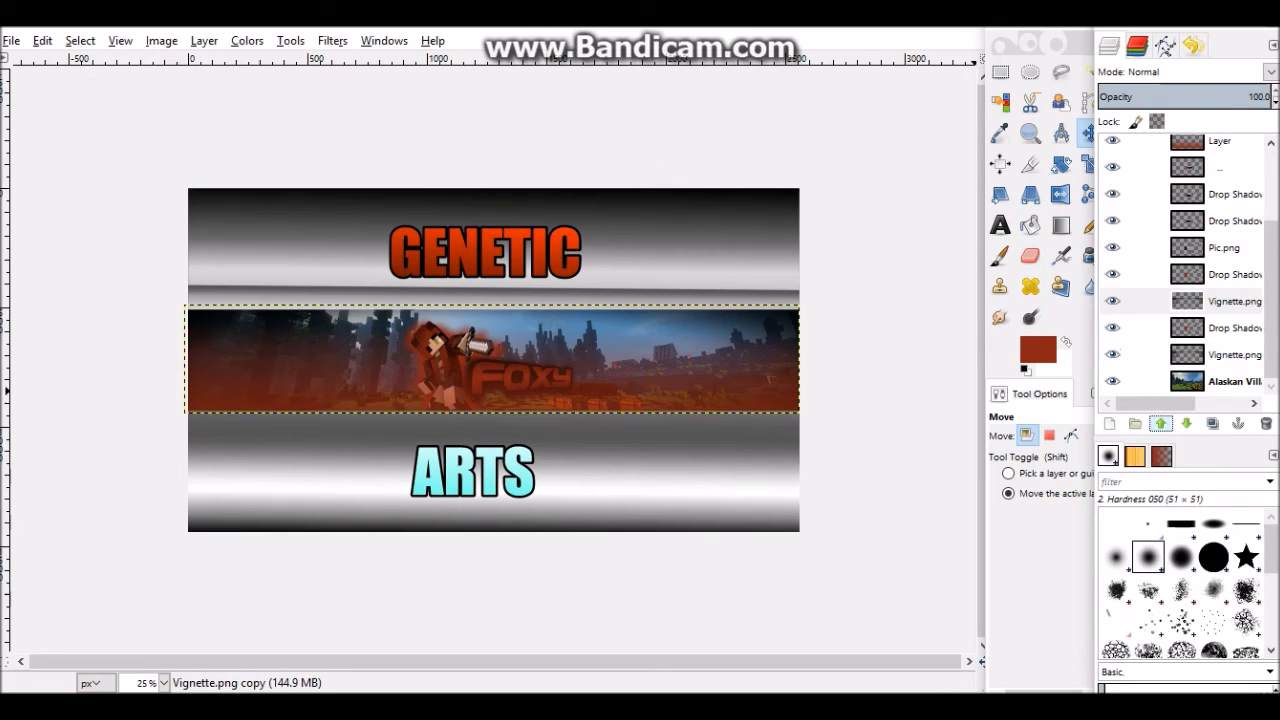
click(1160, 424)
click(1160, 424)
click(1160, 424)
click(1160, 424)
click(1160, 424)
click(1160, 424)
click(1160, 424)
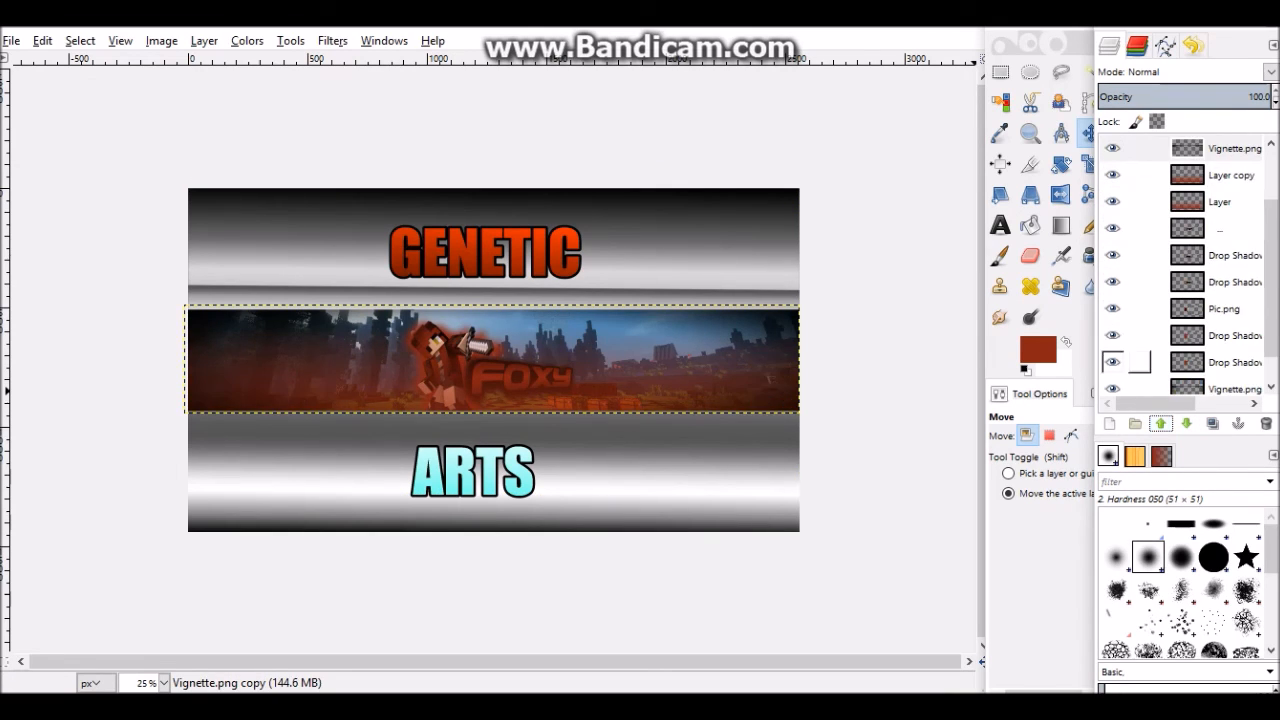
Raise the original Vignette.png layer from near the bottom of the stack to just above the red gradient layers
scroll(1190, 362, down, 2)
click(1190, 355)
click(1160, 424)
click(1160, 424)
click(1160, 424)
click(1160, 424)
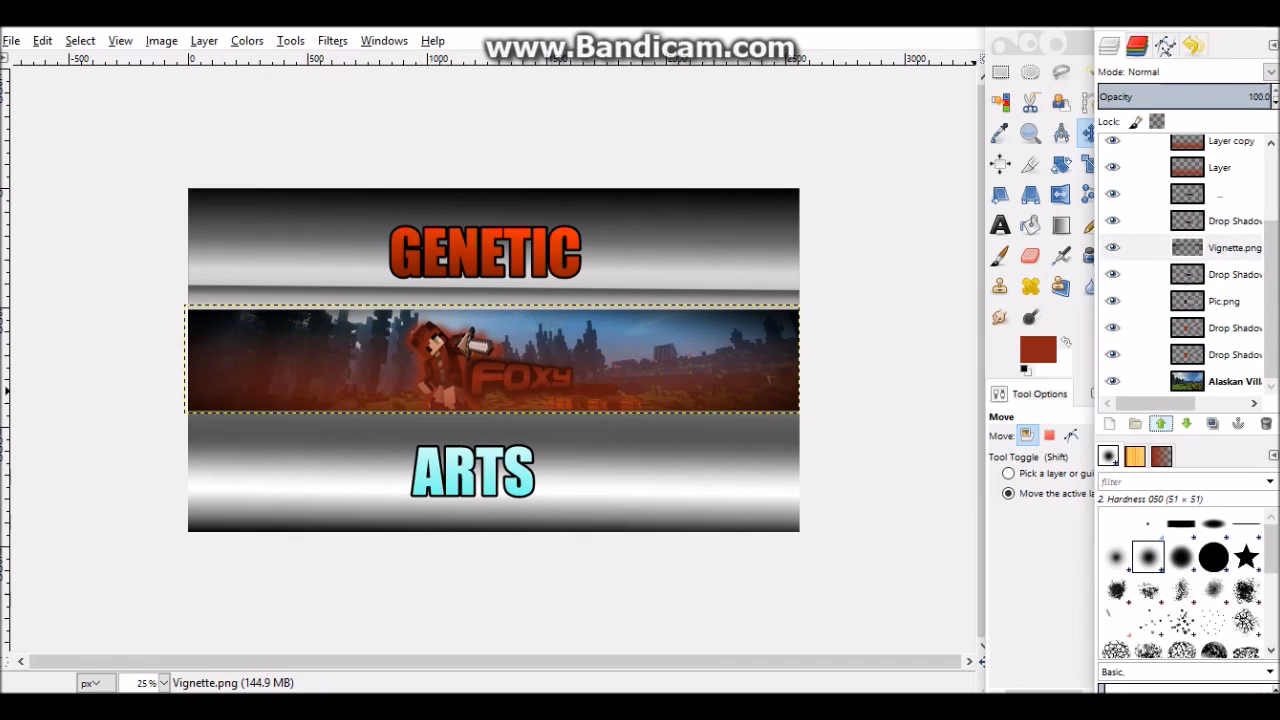
click(1160, 424)
click(1160, 424)
click(1160, 424)
click(1160, 424)
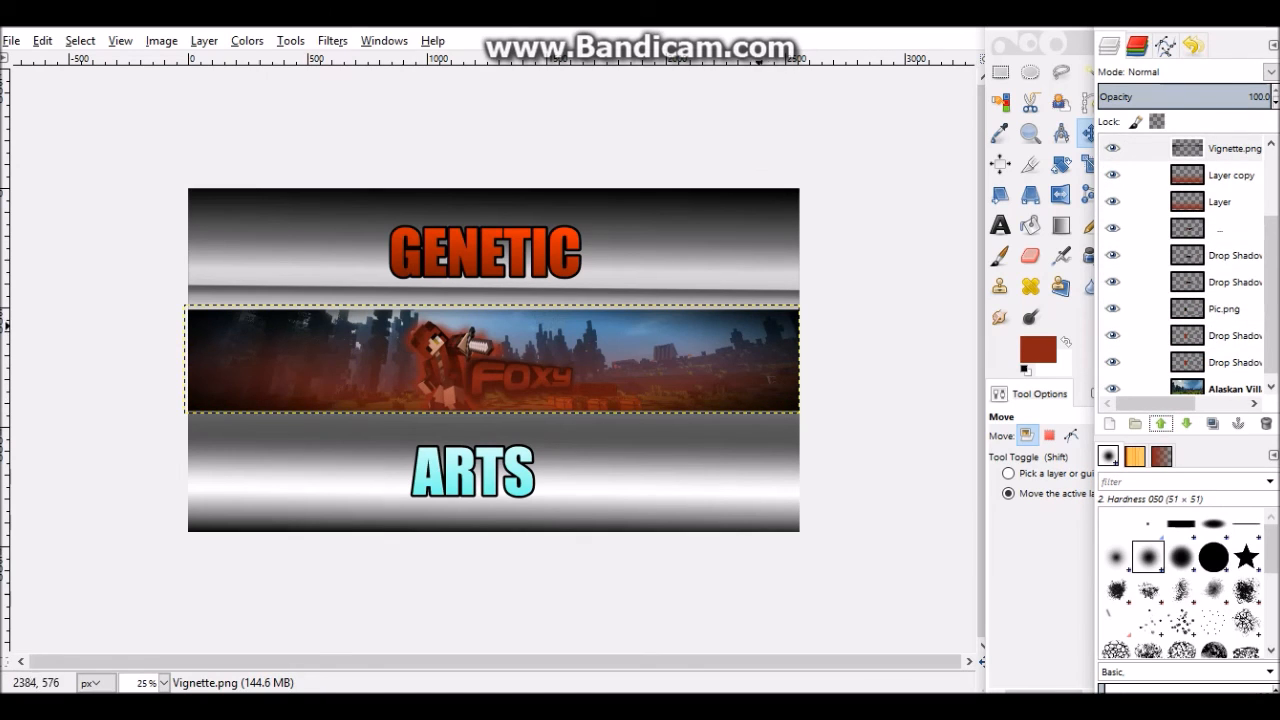
Duplicate the upper red gradient layer again and shift the new copy down to deepen the red along the strip's bottom
ctrl+scroll(839, 402, up, 1)
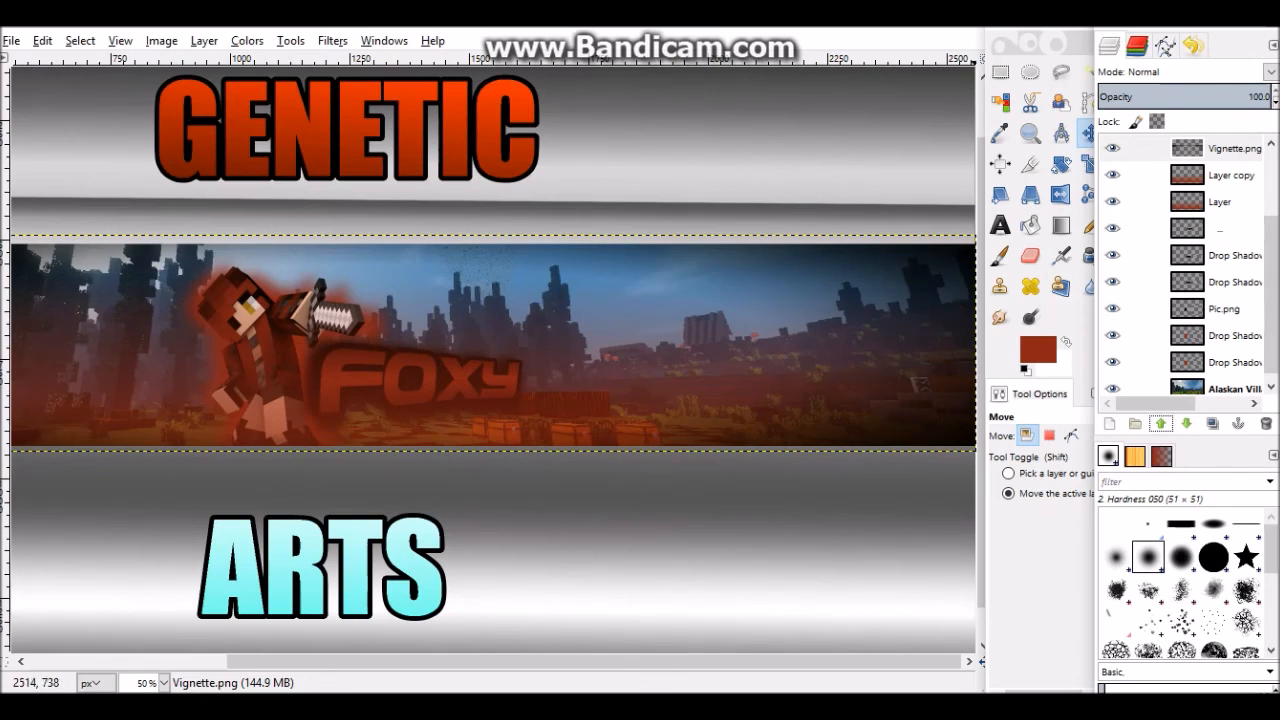
click(1140, 175)
click(1212, 423)
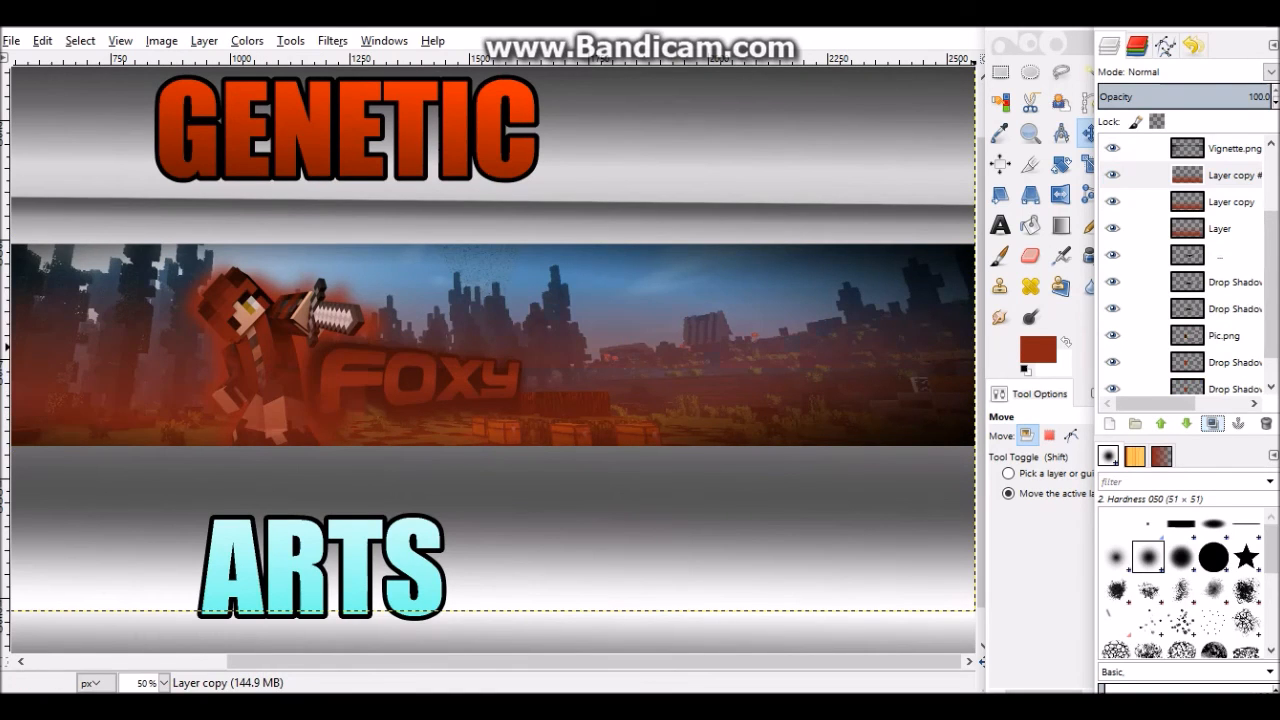
drag(364, 265, 361, 354)
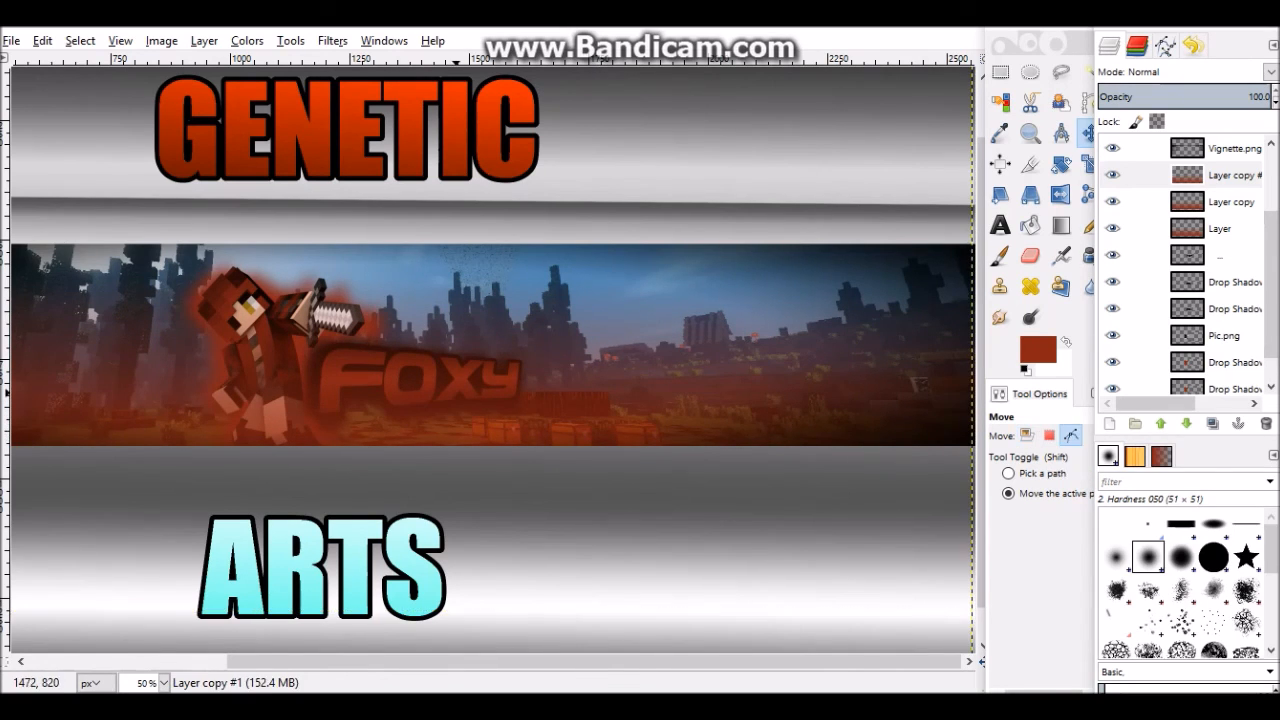
ctrl+scroll(457, 392, down, 2)
ctrl+scroll(387, 384, up, 2)
ctrl+scroll(331, 383, down, 2)
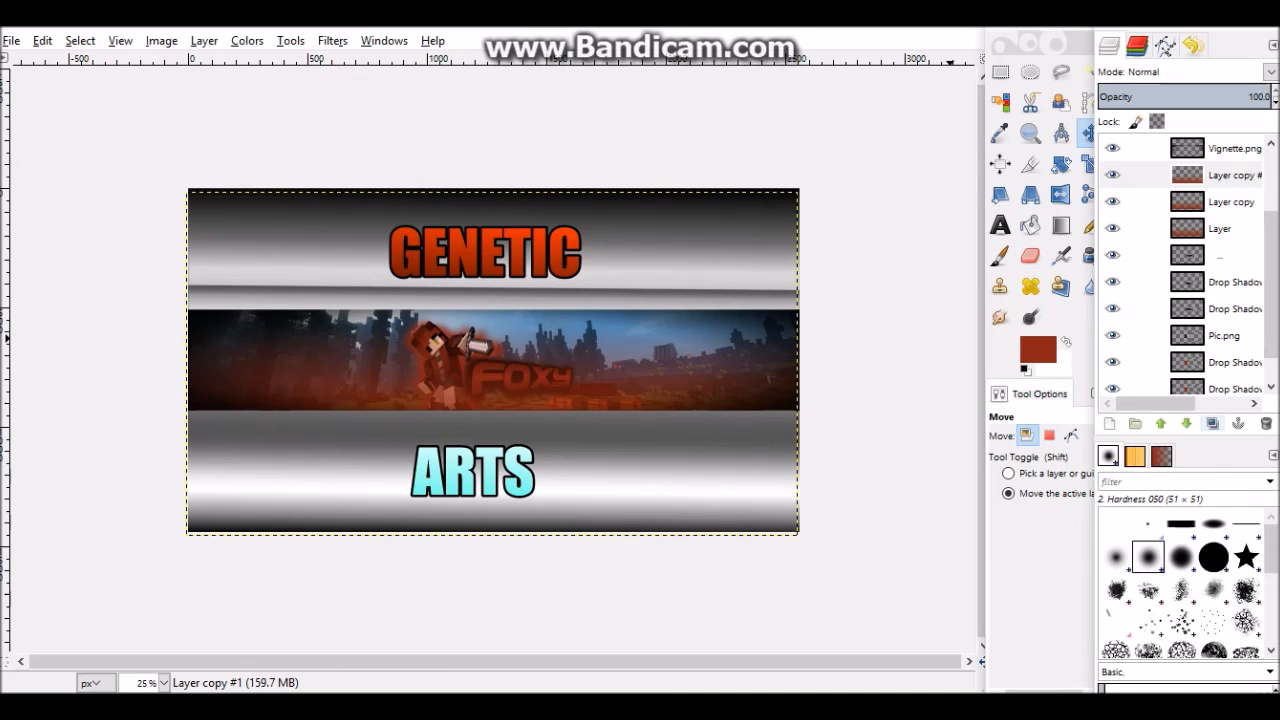
On a cleared duplicate of the red gradient layer, draw a linear red fade down from the top edge and shift it down
click(1212, 424)
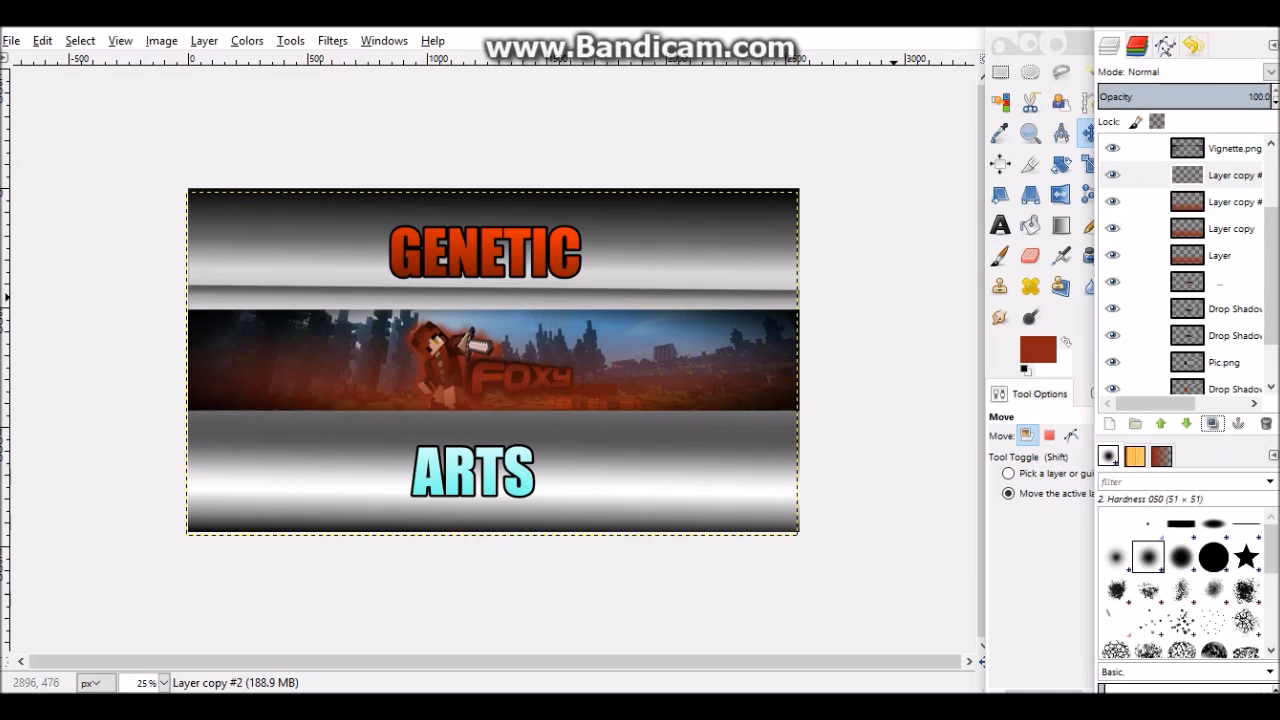
key(g)
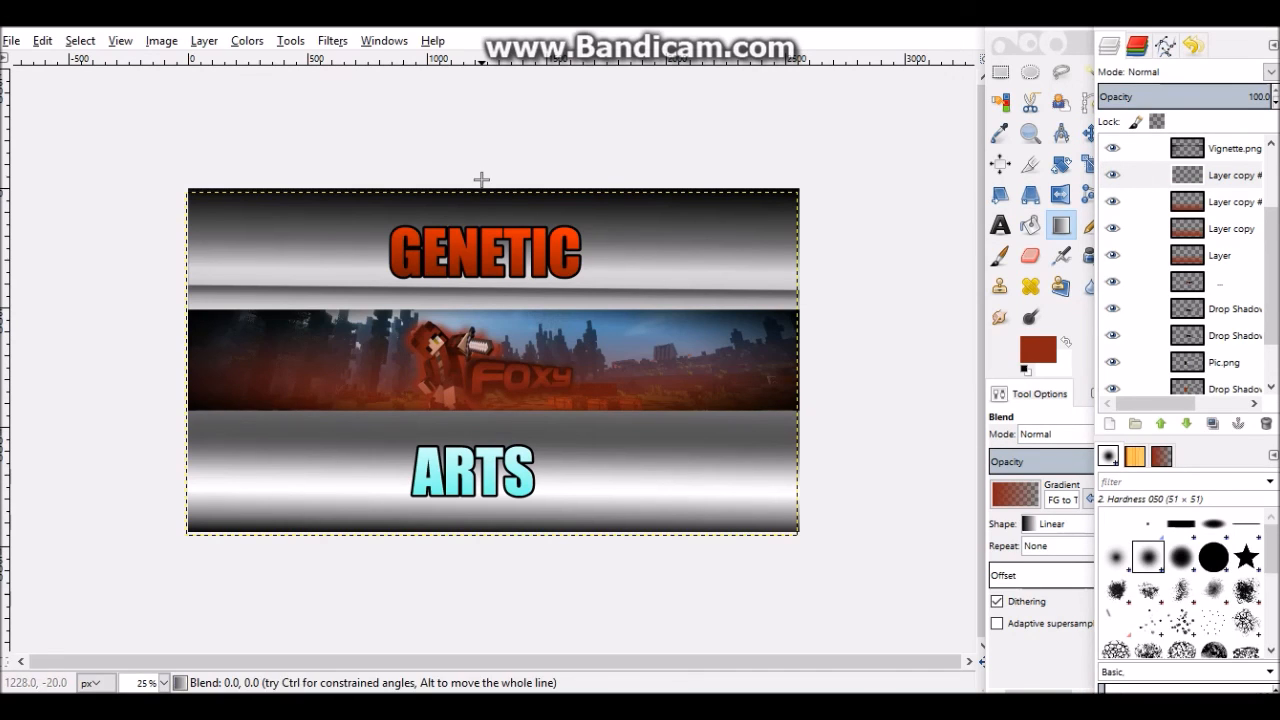
drag(481, 179, 491, 379)
key(m)
drag(469, 325, 469, 330)
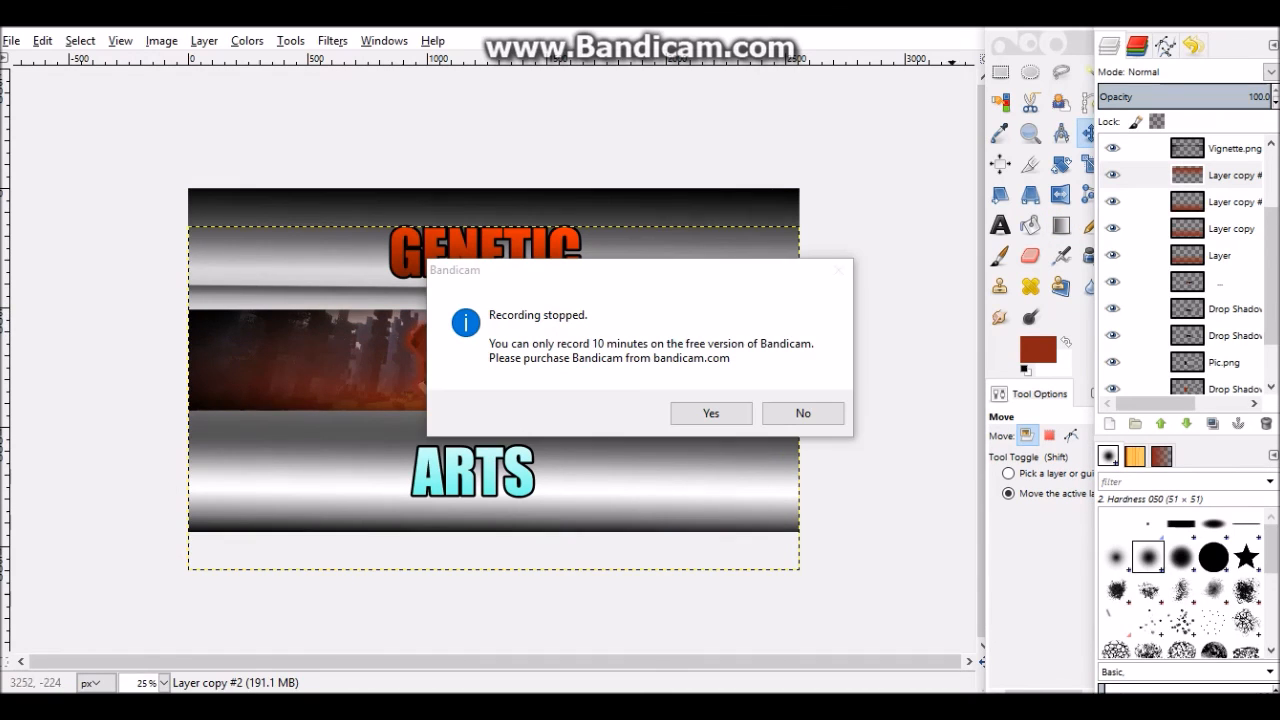
Duplicate the downward red fade layer and shift the new copy slightly to strengthen the red at the strip's top
click(802, 412)
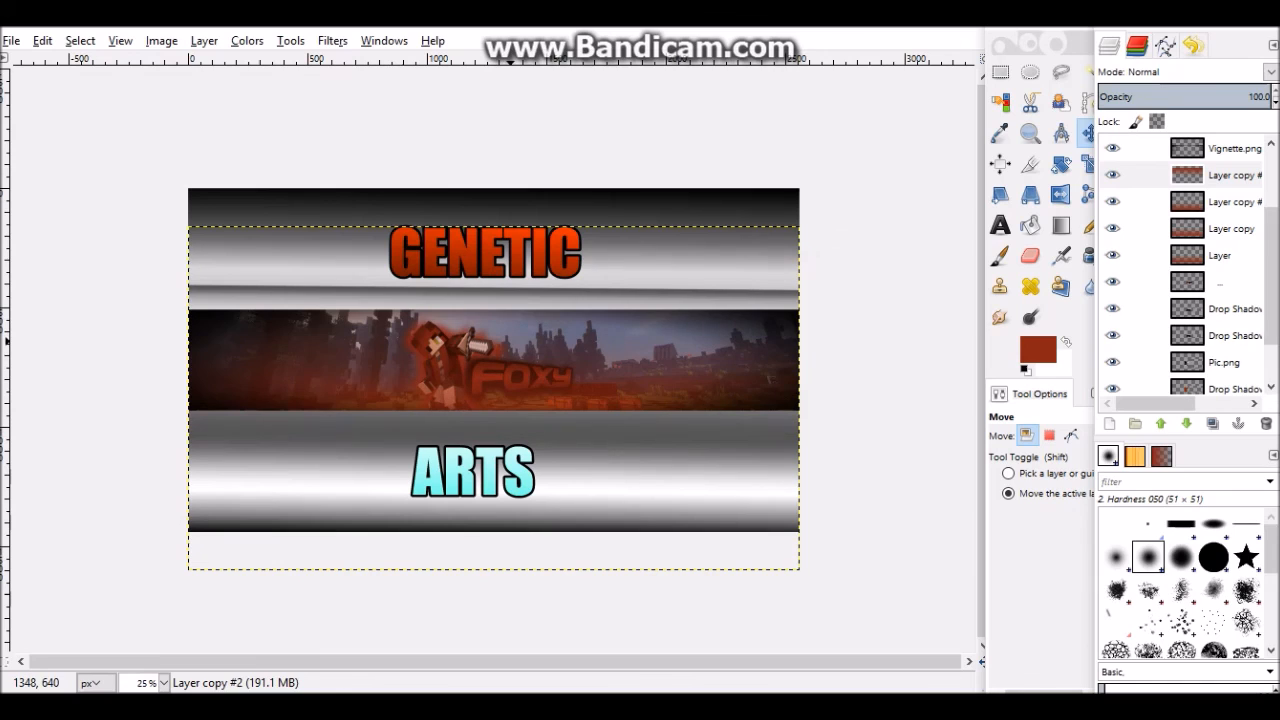
mouse_move(494, 398)
mouse_down()
mouse_move(492, 425)
mouse_move(497, 395)
mouse_up()
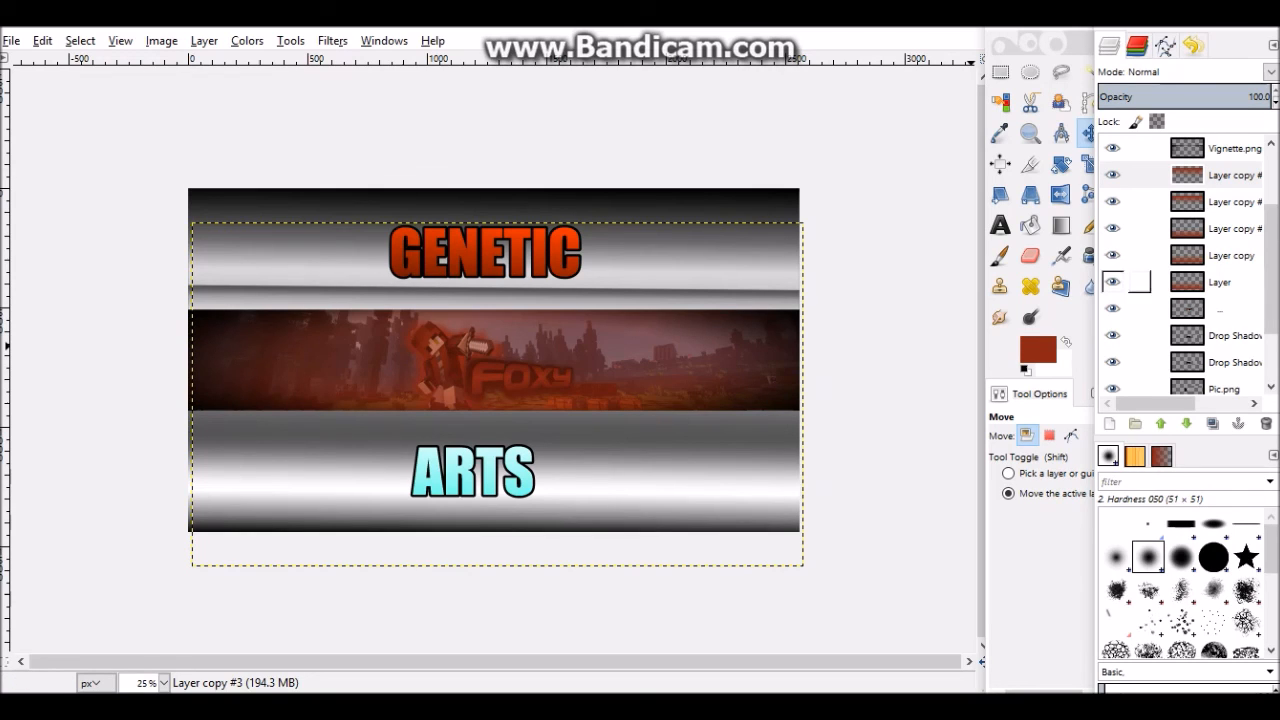
Set up the Eraser with a brush size of 75 and a hard edge for work on the character strip
key(shift+e)
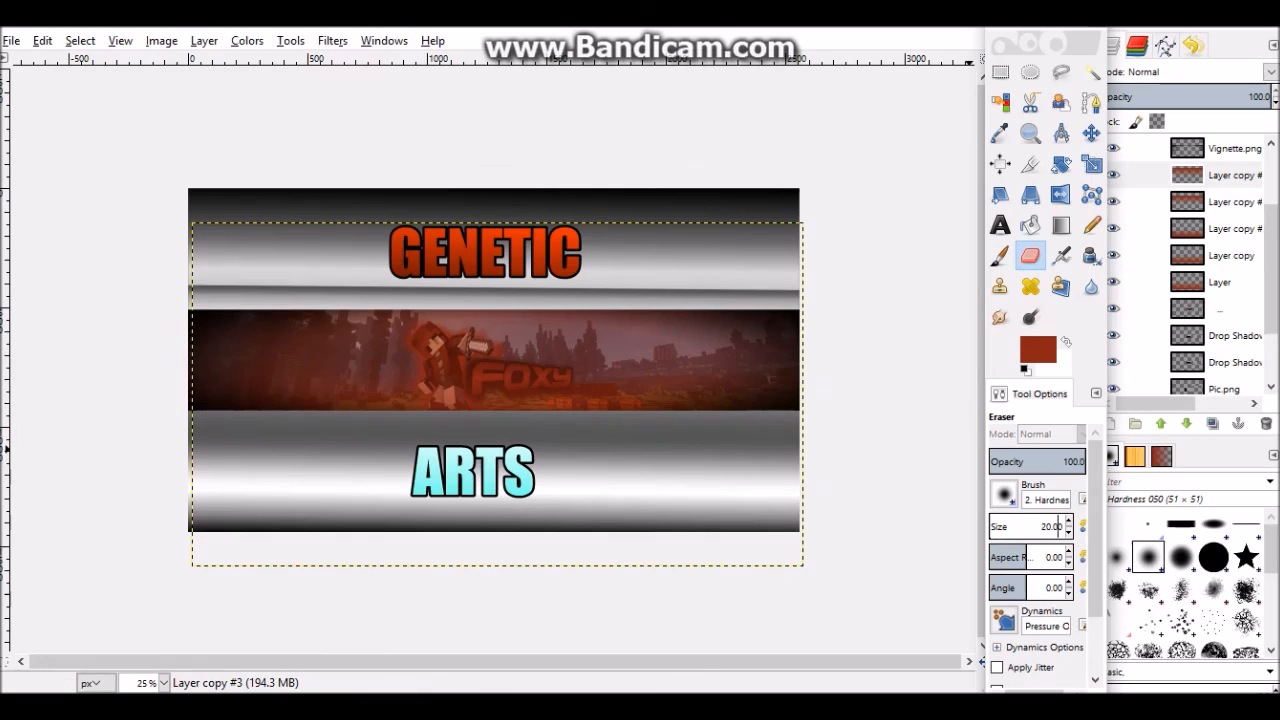
double_click(1051, 526)
text(45)
key(Return)
text(75)
key(Return)
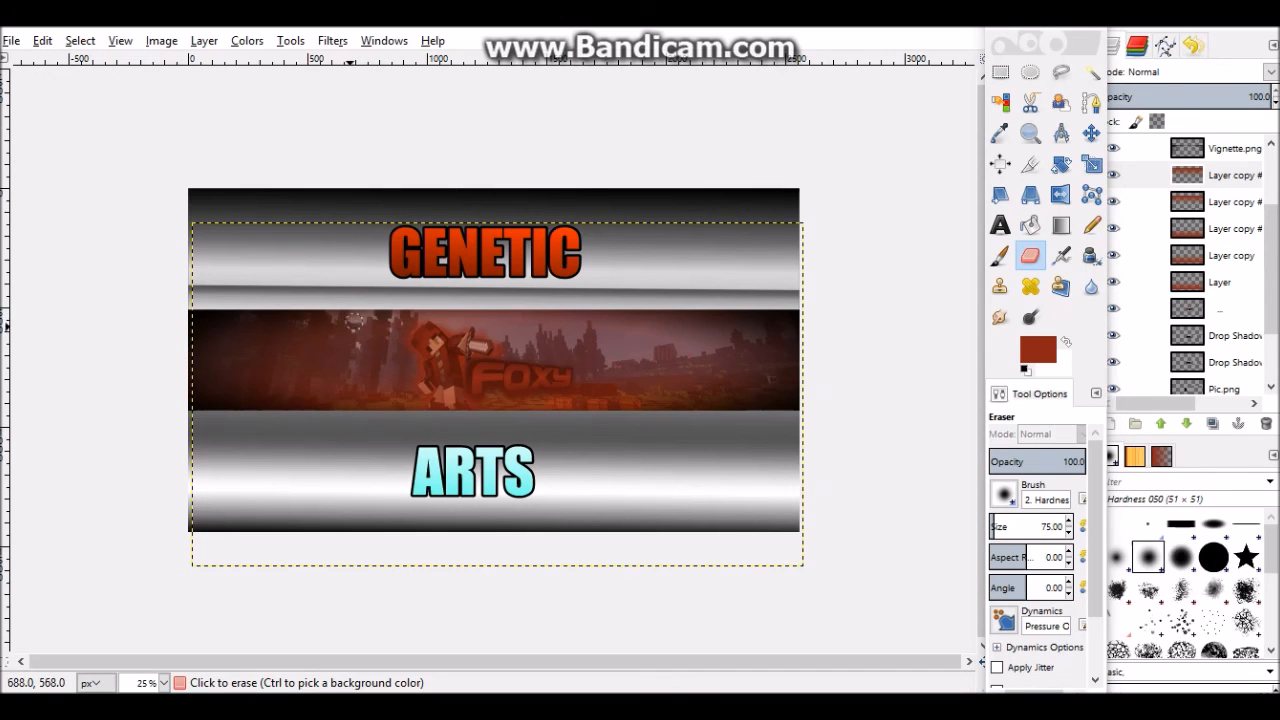
key(ctrl)
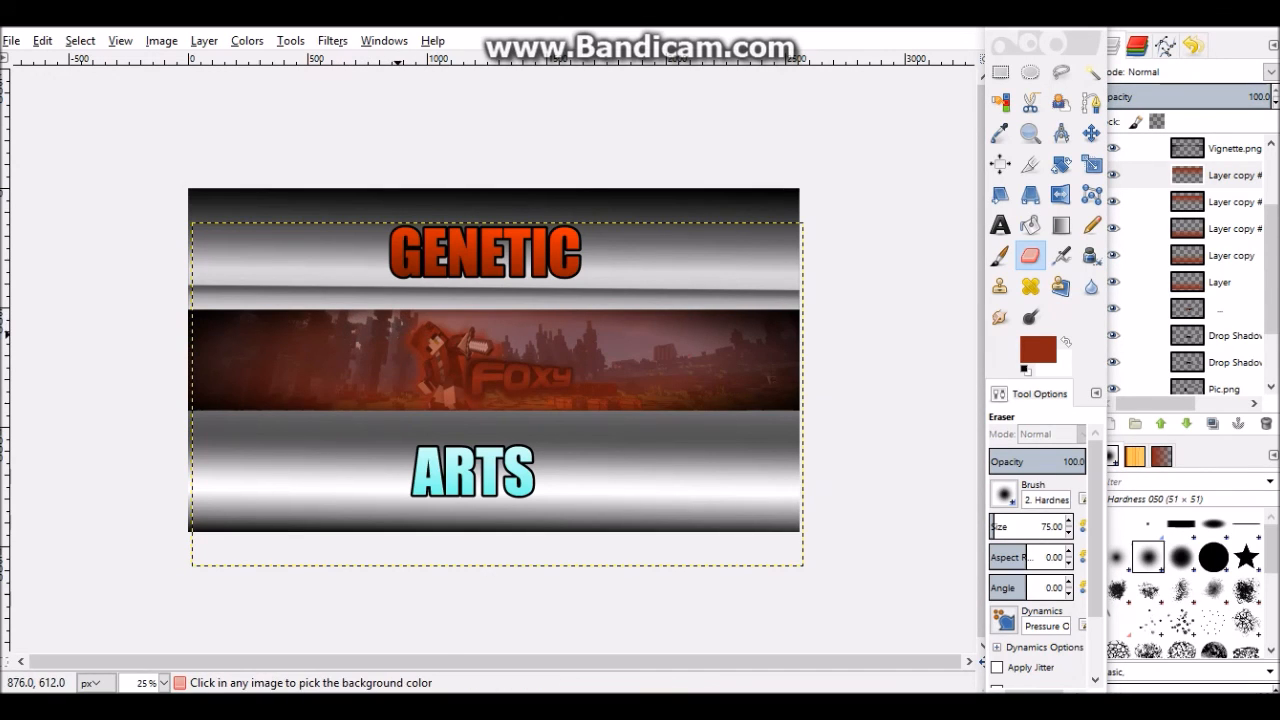
ctrl+scroll(350, 334, up, 2)
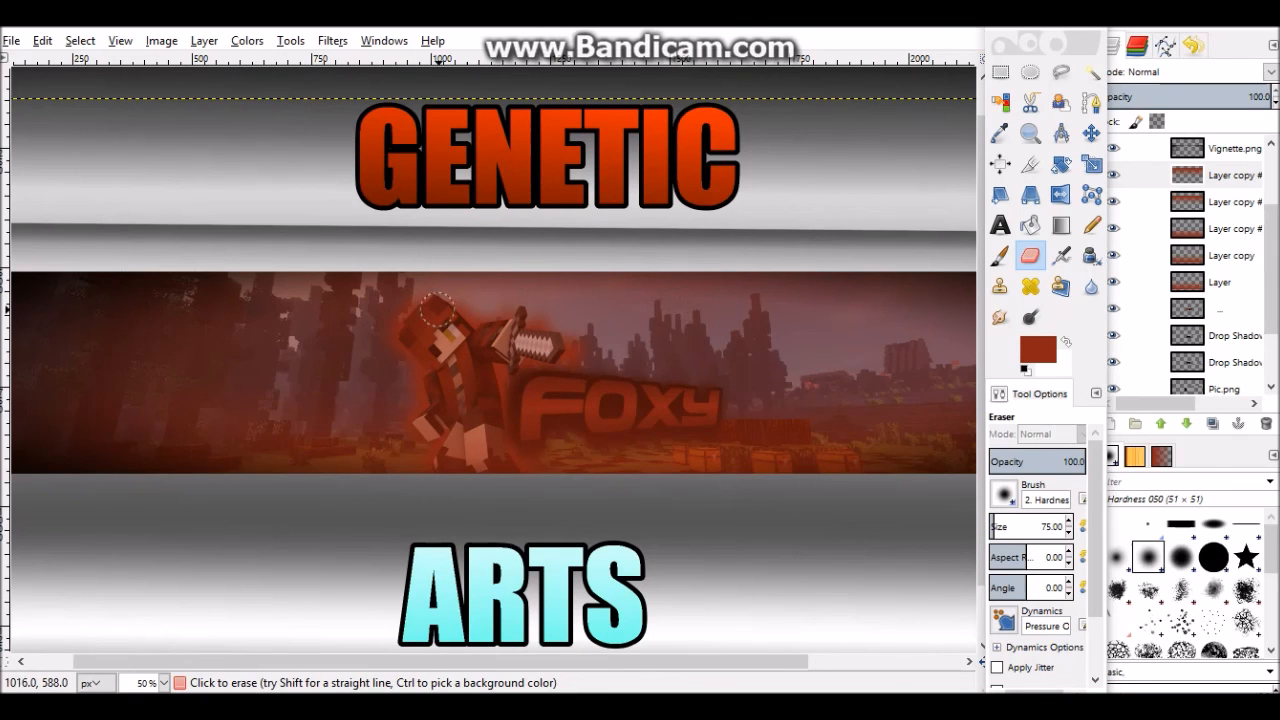
key(ctrl)
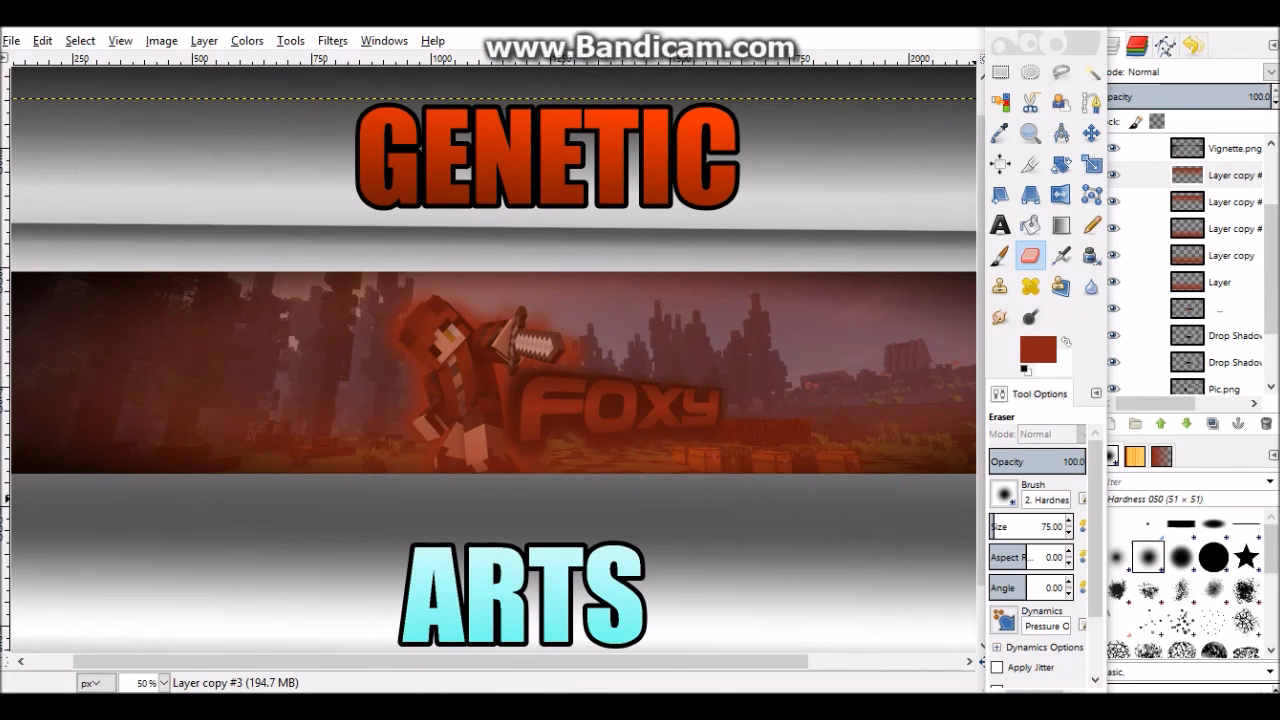
scroll(1000, 660, down, 2)
click(997, 656)
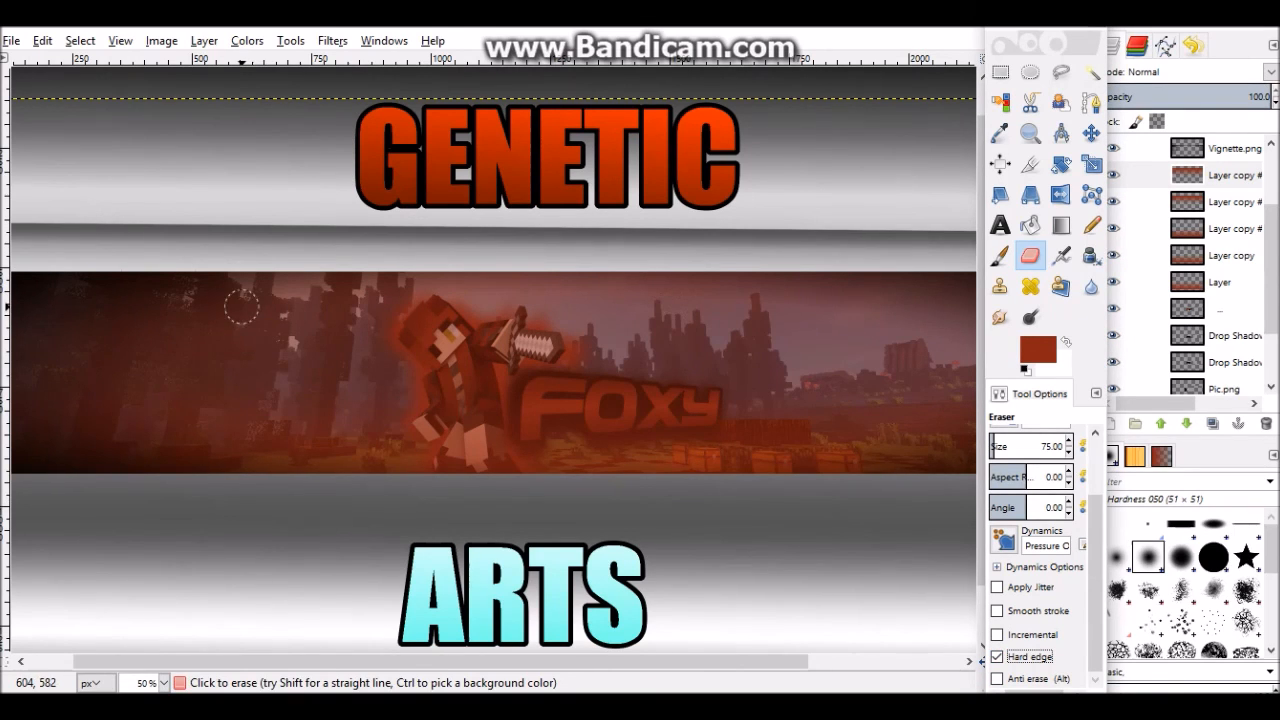
Try to erase the red tint from the sky beside the character, including on a lower red gradient layer, and undo the strokes
shift+click(760, 304)
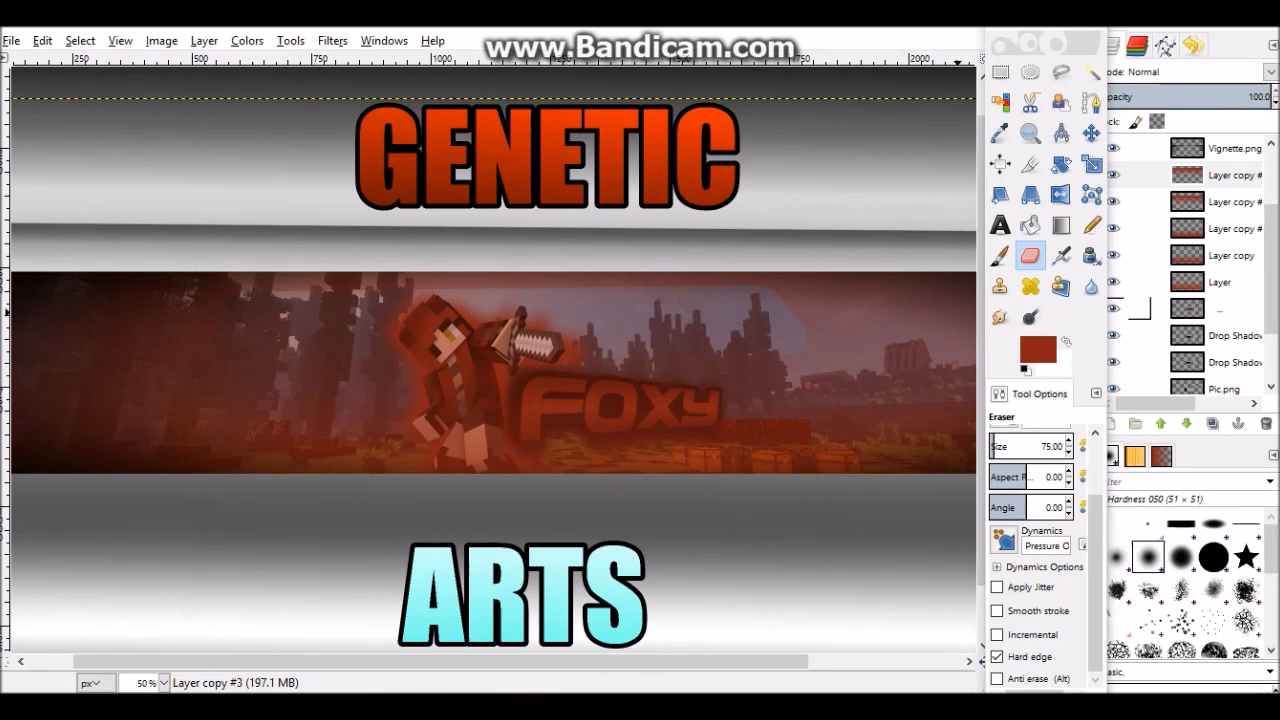
click(1140, 229)
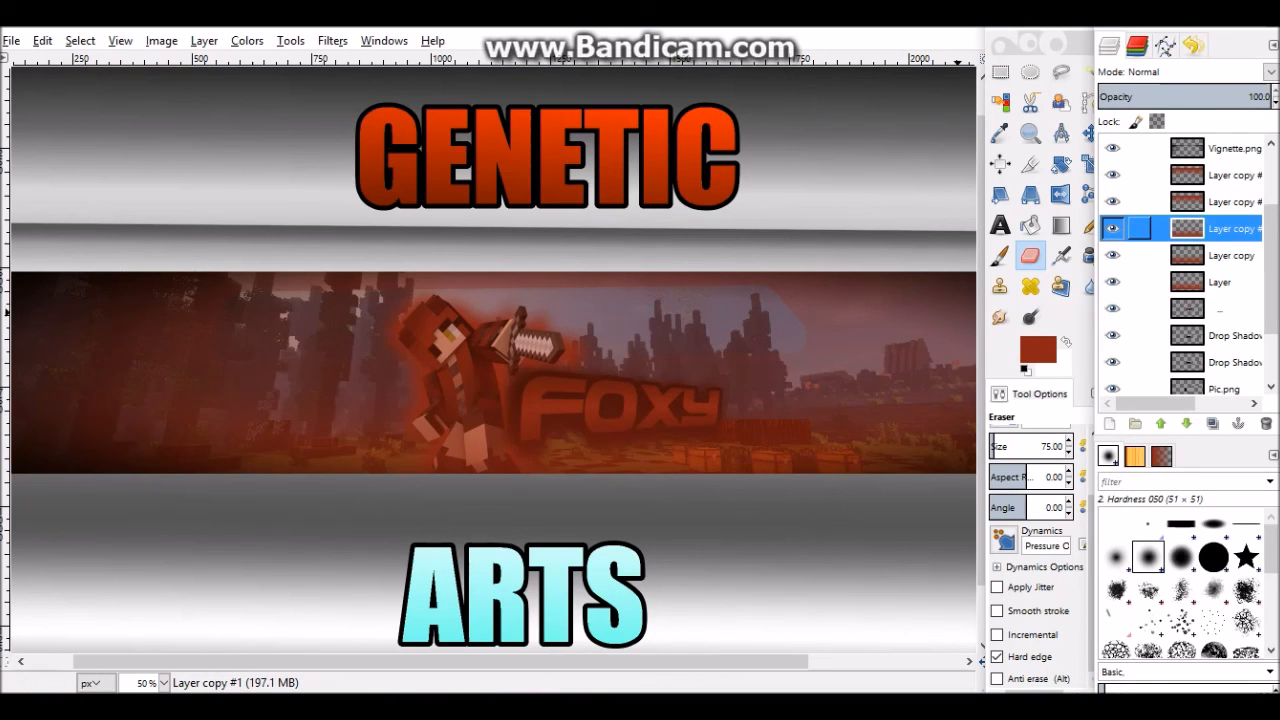
drag(792, 360, 793, 372)
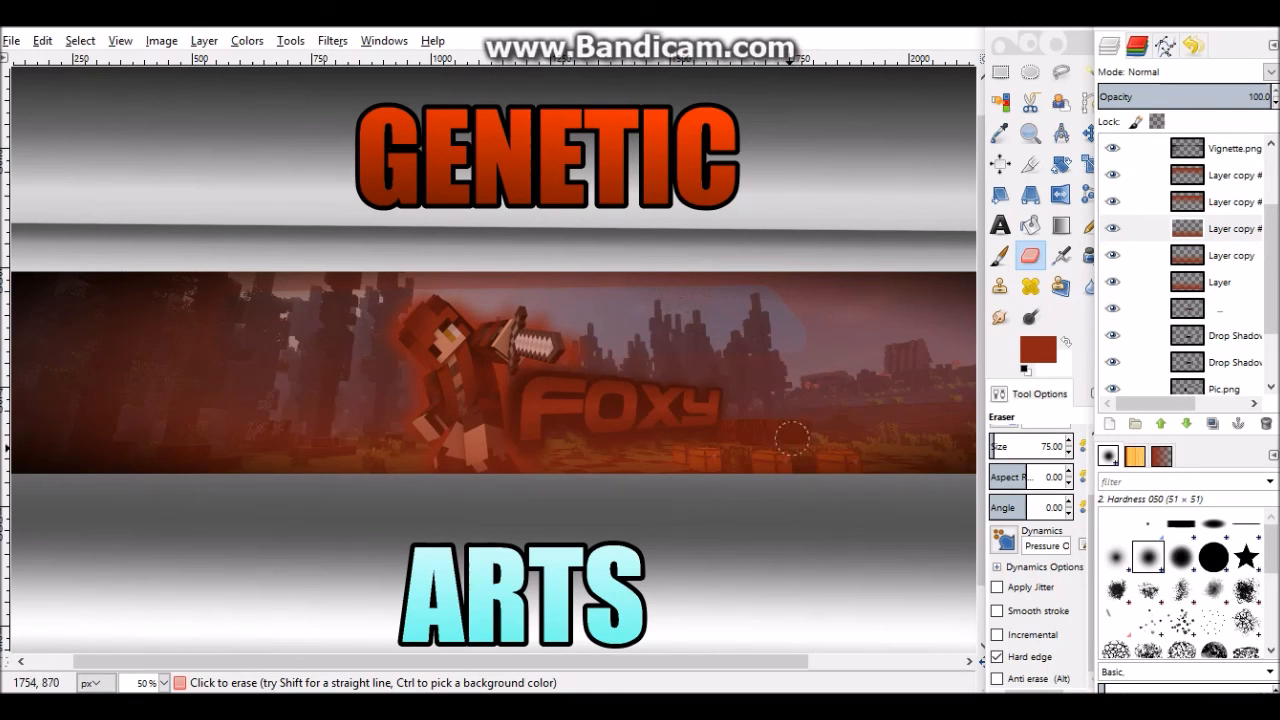
key(ctrl+z)
key(ctrl+z)
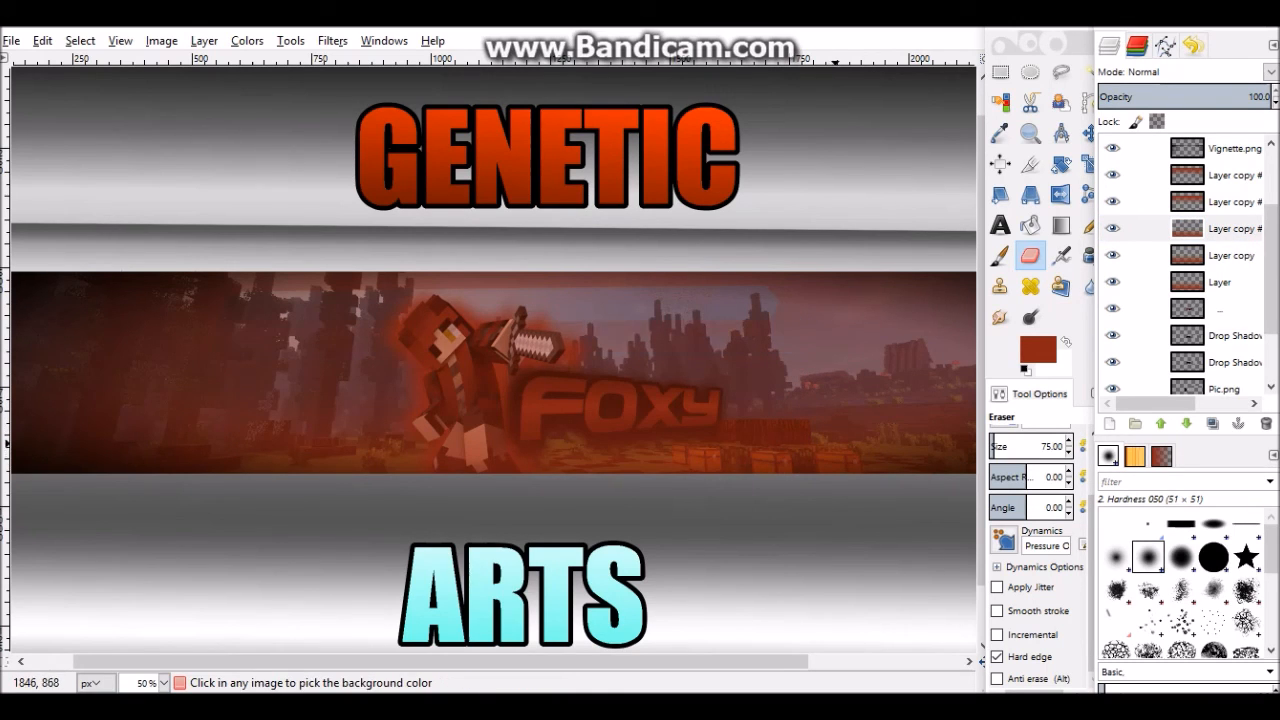
Delete both red gradient layers that fade down from the strip's top edge, leaving the bottom red gradients in place
ctrl+scroll(730, 373, down, 2)
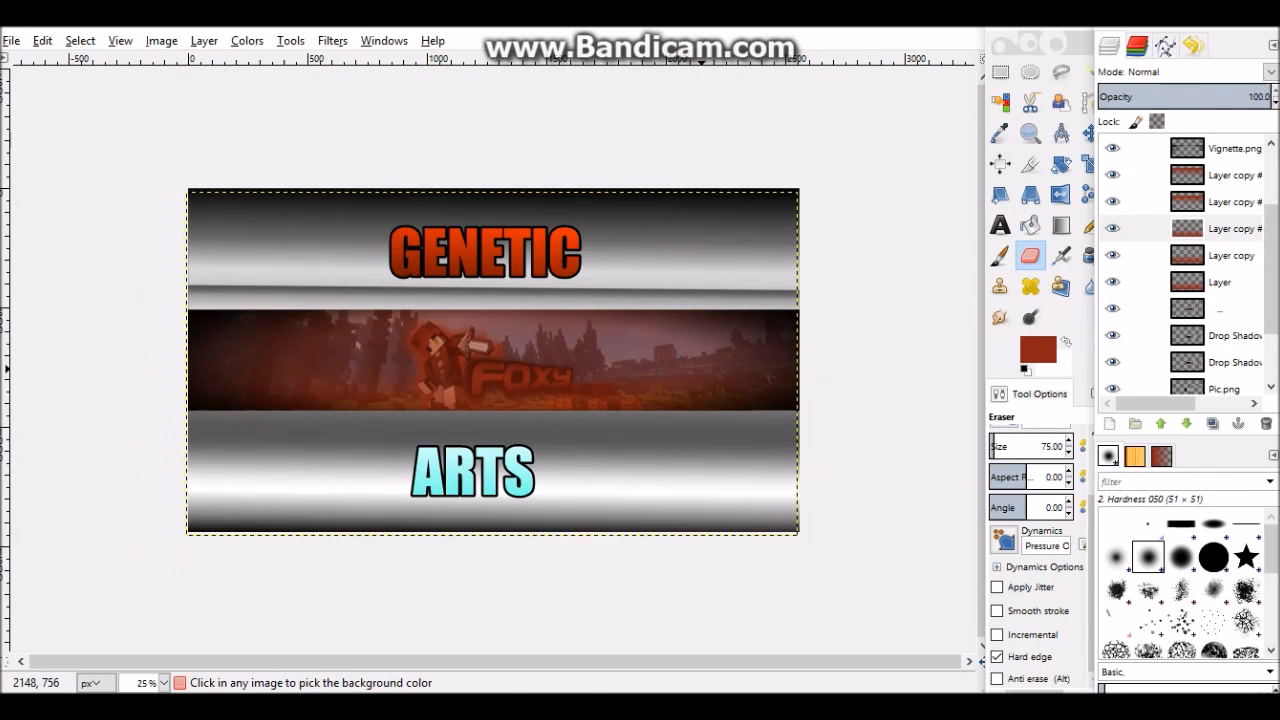
ctrl+scroll(616, 366, up, 2)
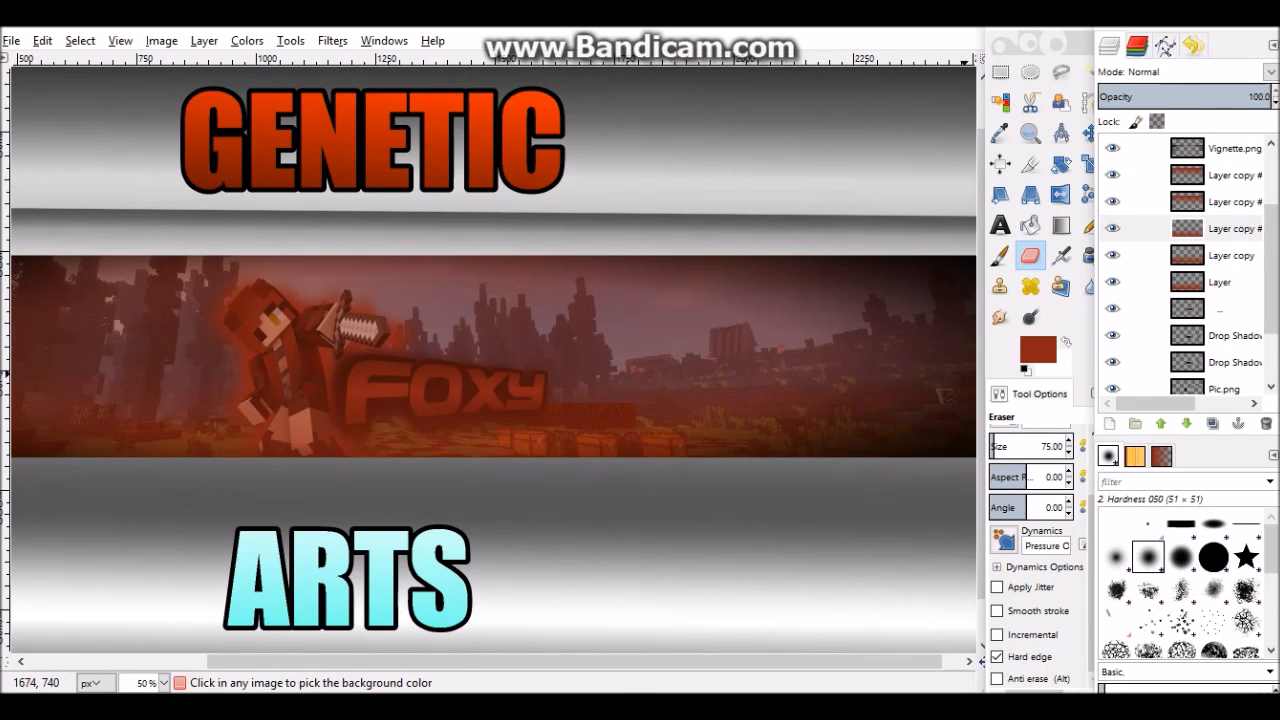
click(1232, 175)
click(1265, 423)
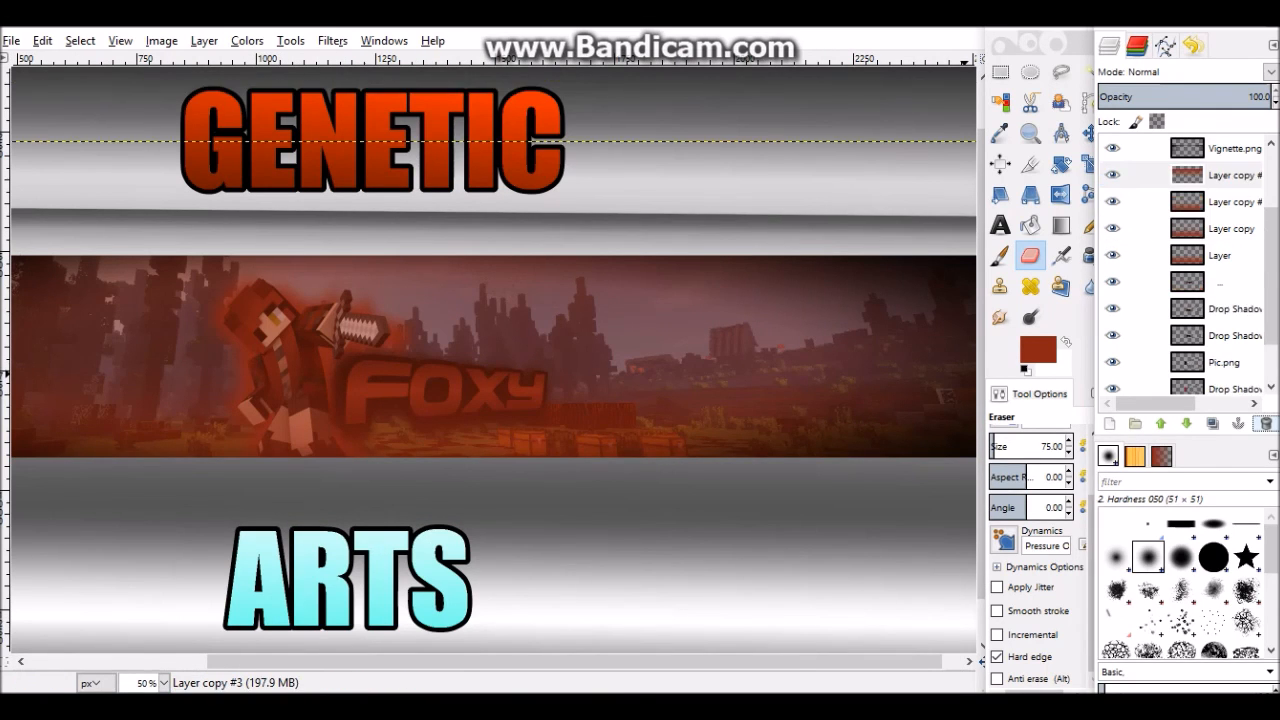
click(1265, 423)
ctrl+scroll(479, 353, down, 1)
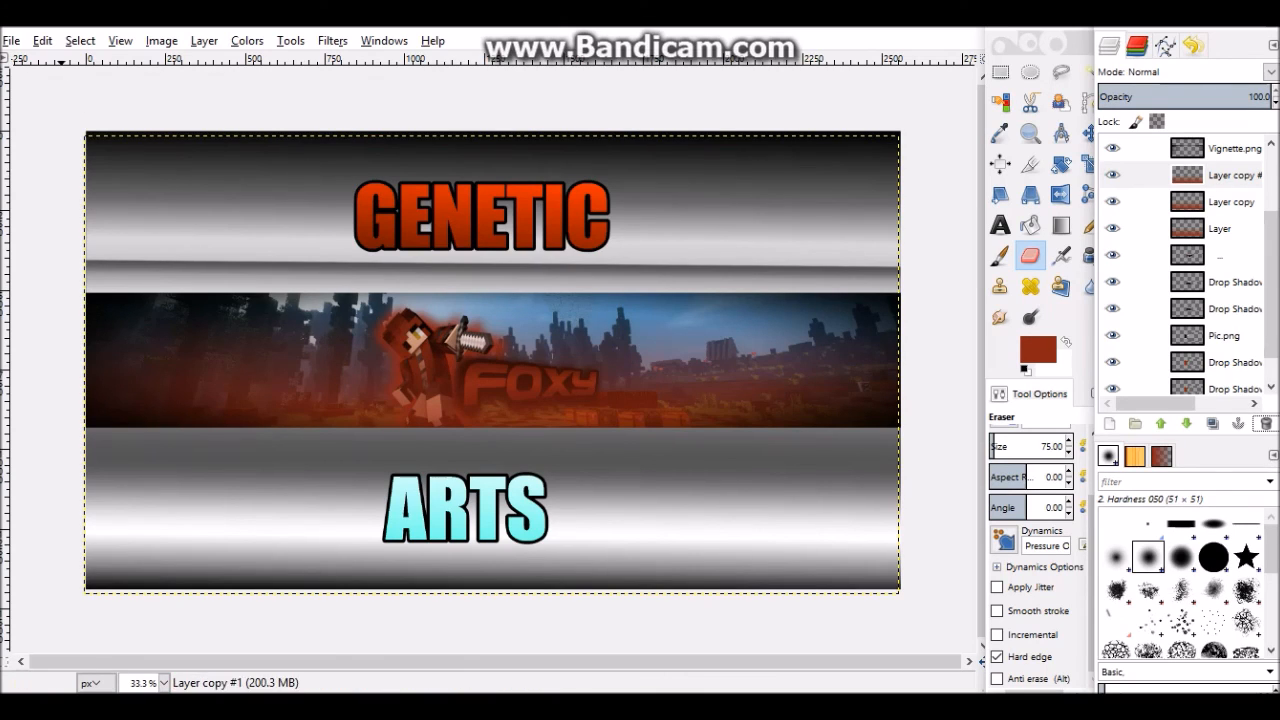
click(11, 41)
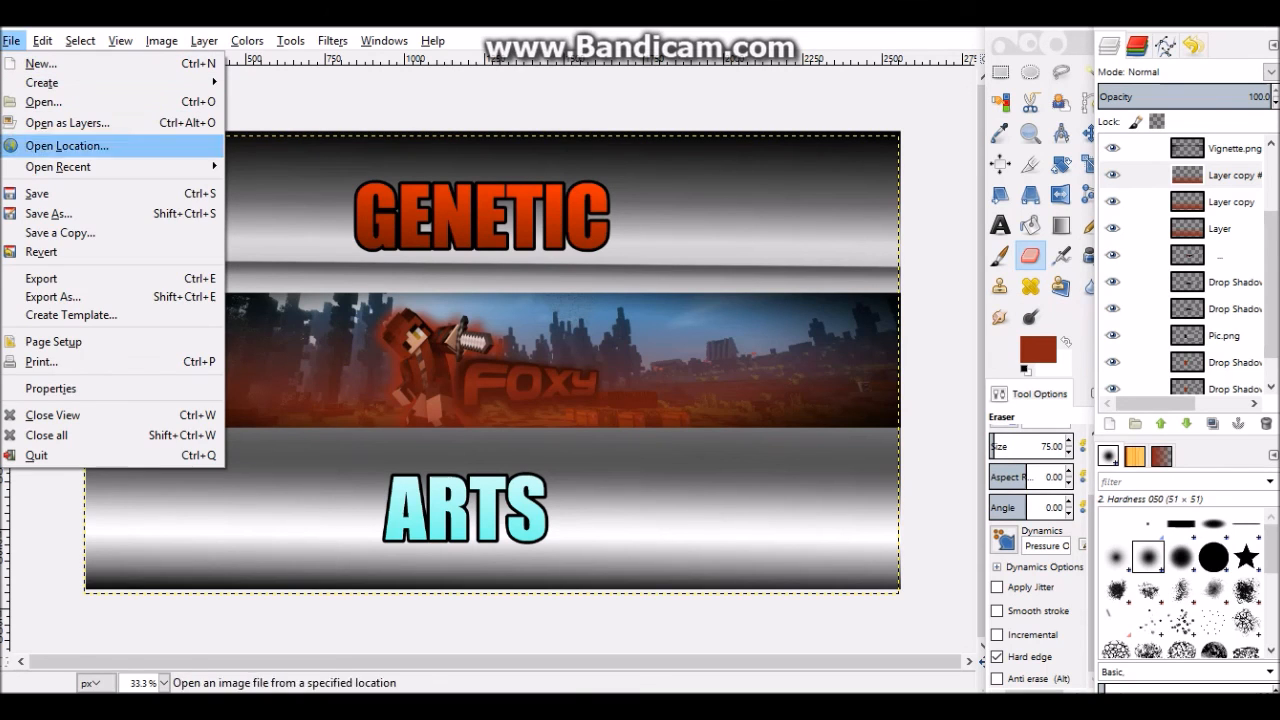
click(90, 297)
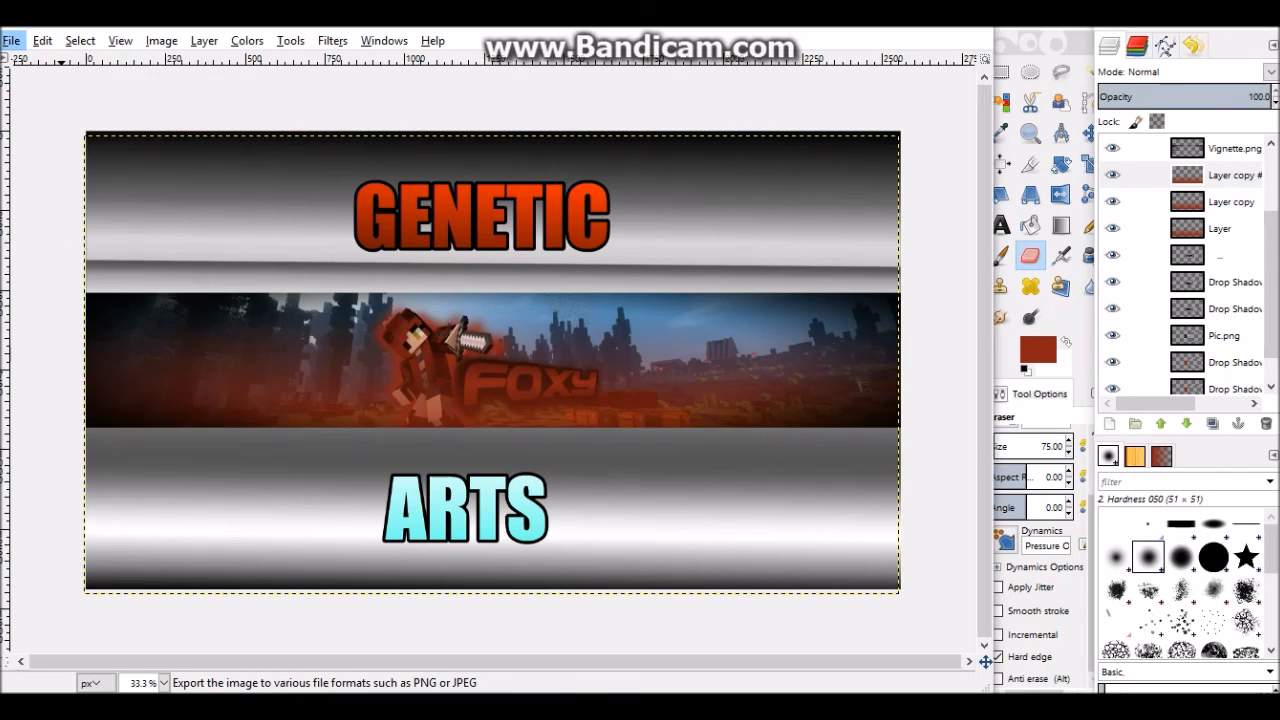
click(165, 251)
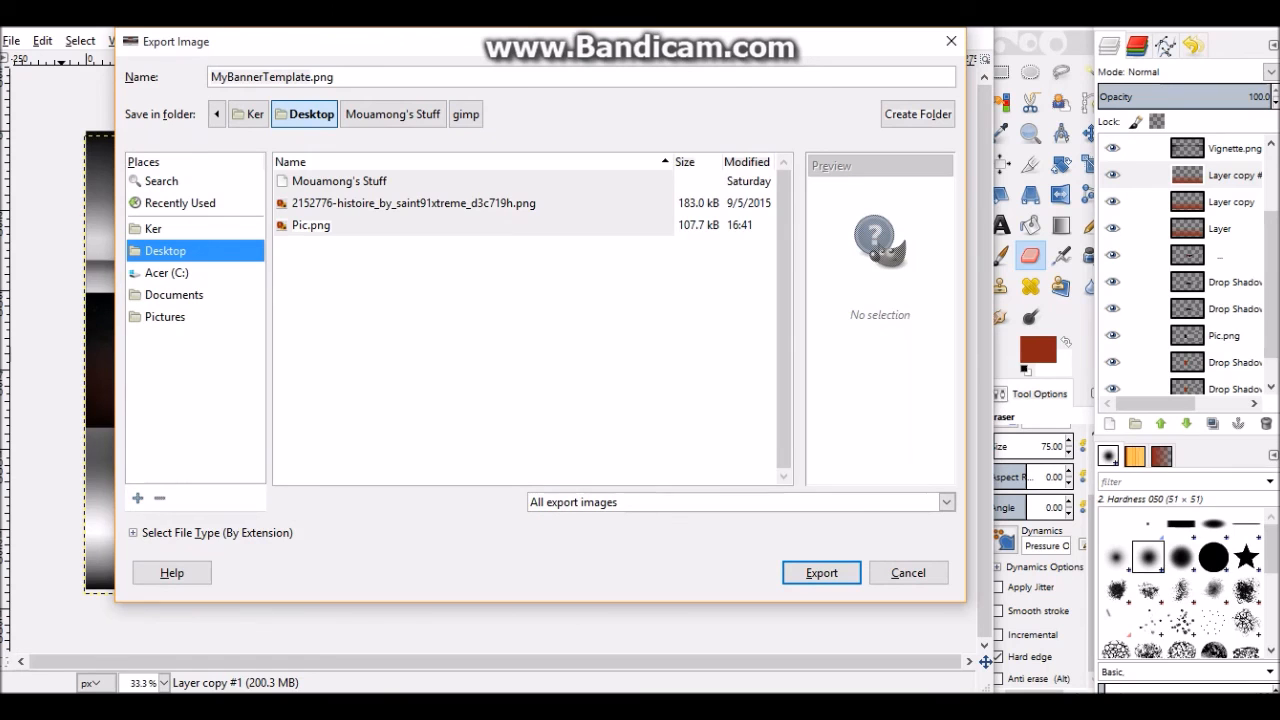
click(905, 572)
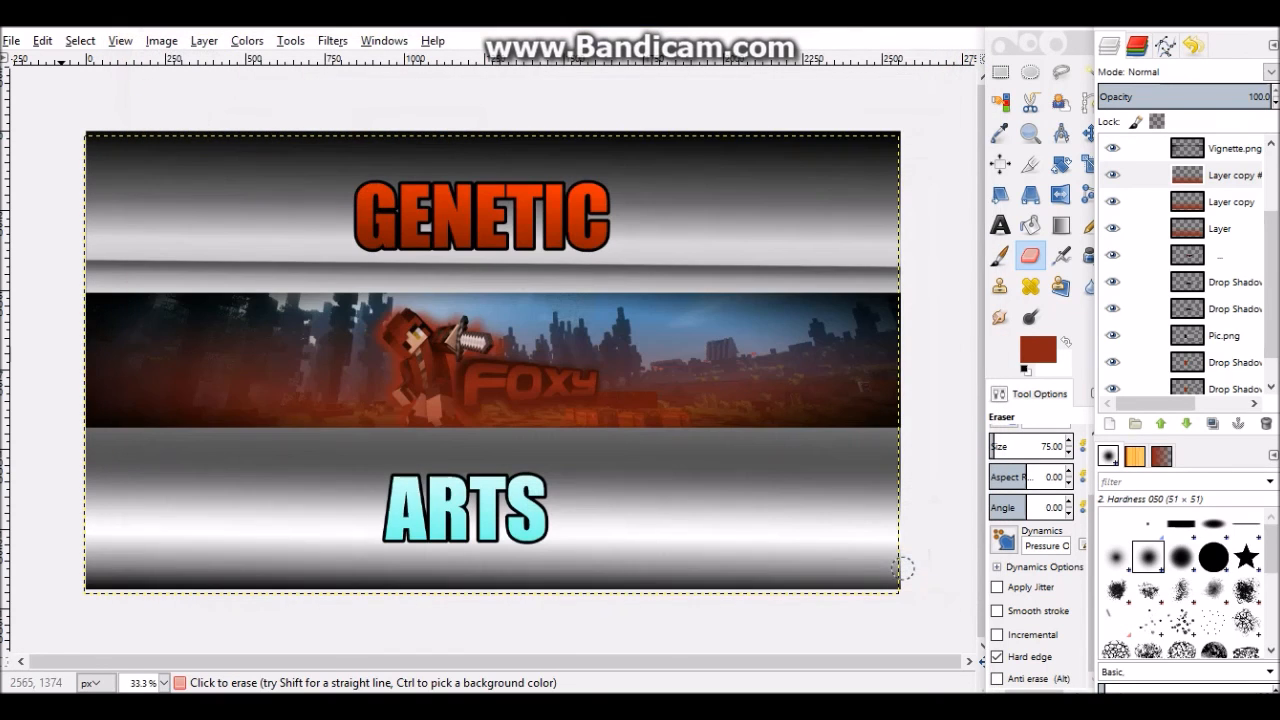